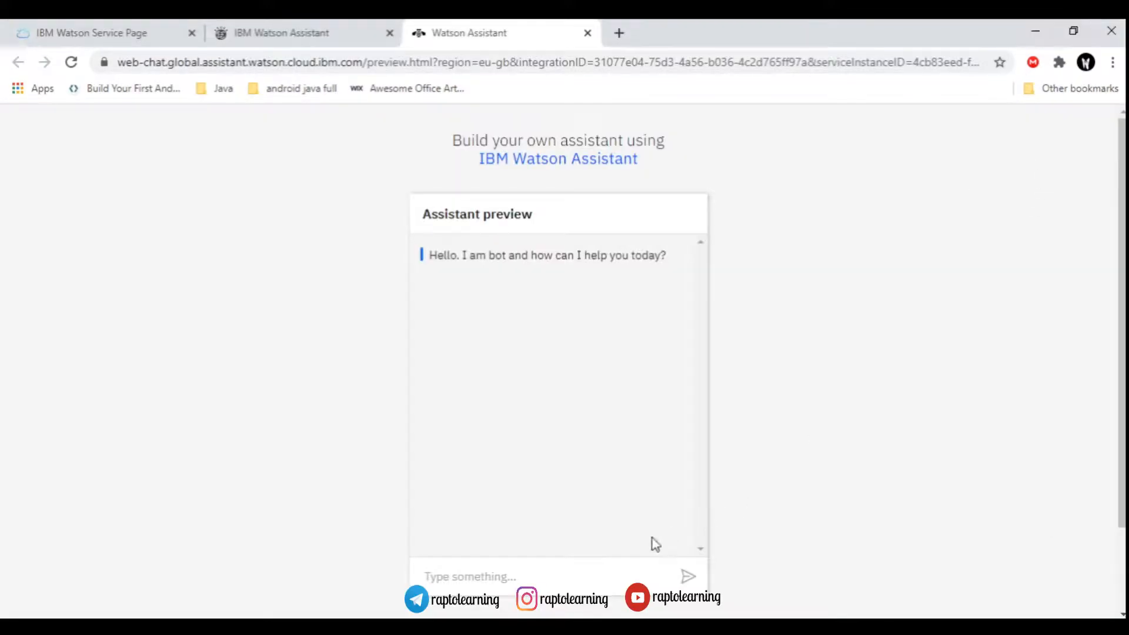
- Greet the bot in the assistant preview with the messages "hi" and "Good morning"
left_click(540, 577)
type("hi")
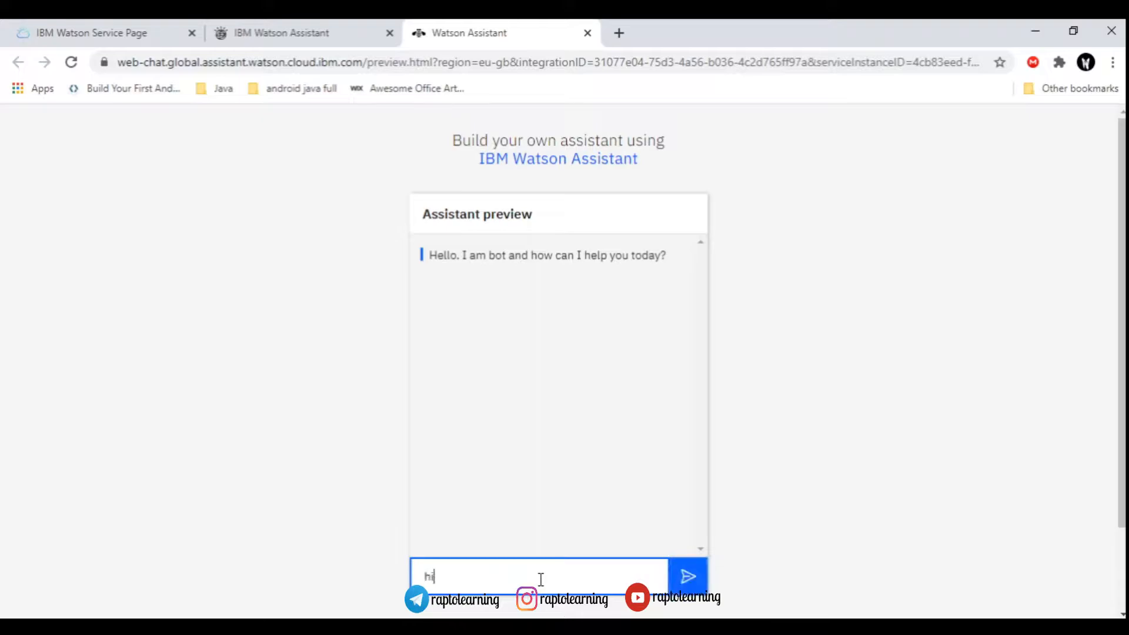
key("Return")
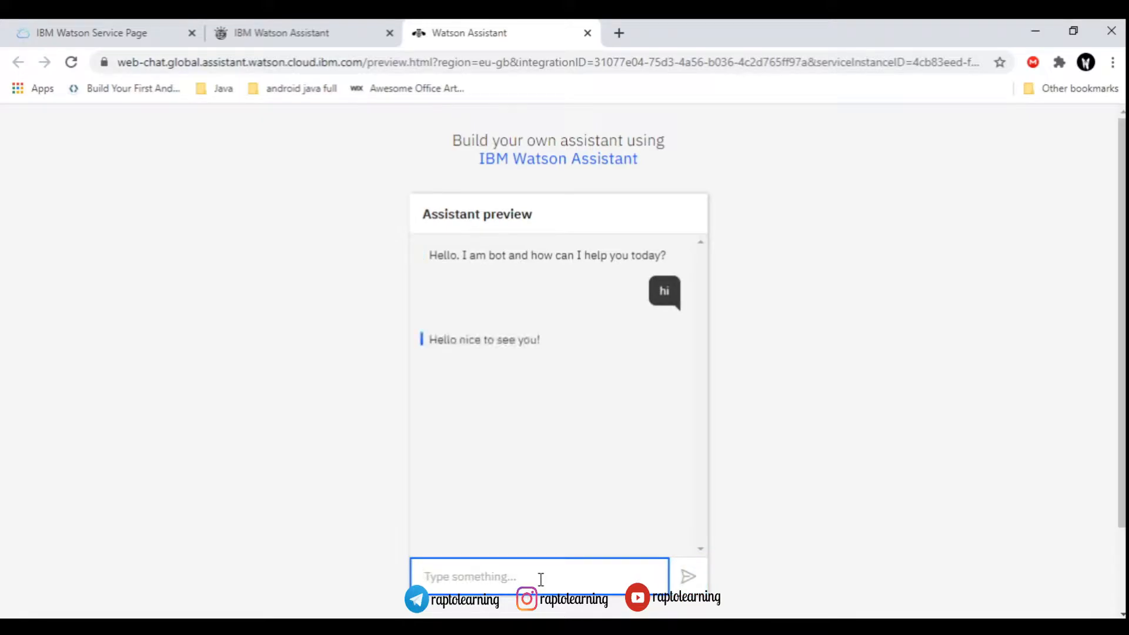
type("Good")
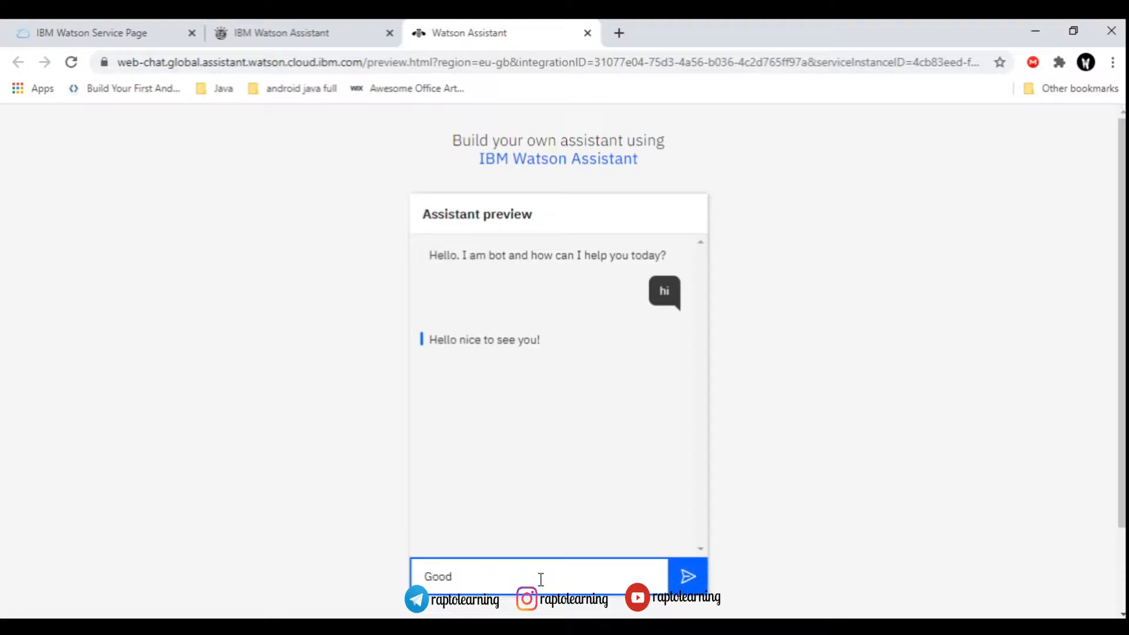
type(" morning")
key("Return")
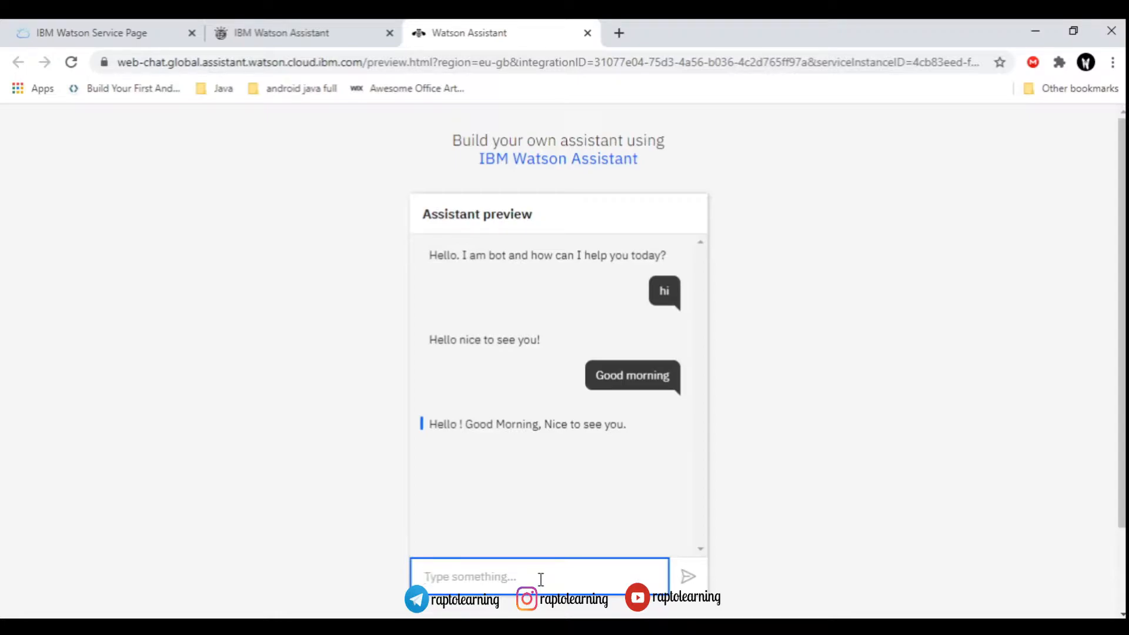
- Send "list" to the bot and view its whole reply
type("list")
key("Return")
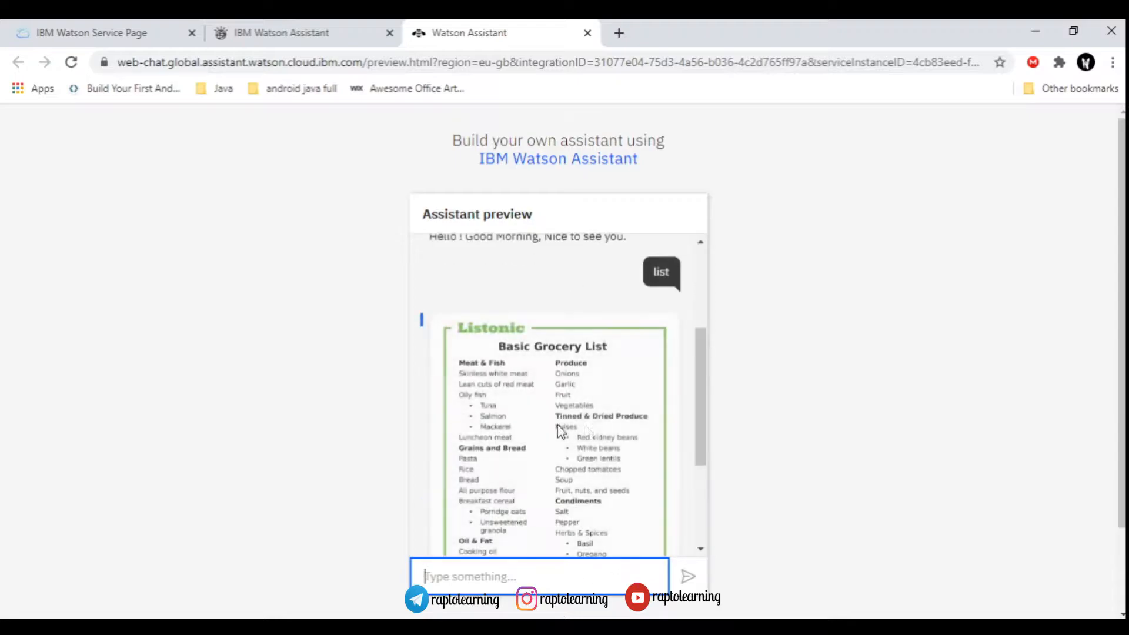
scroll(574, 435, "down", 3)
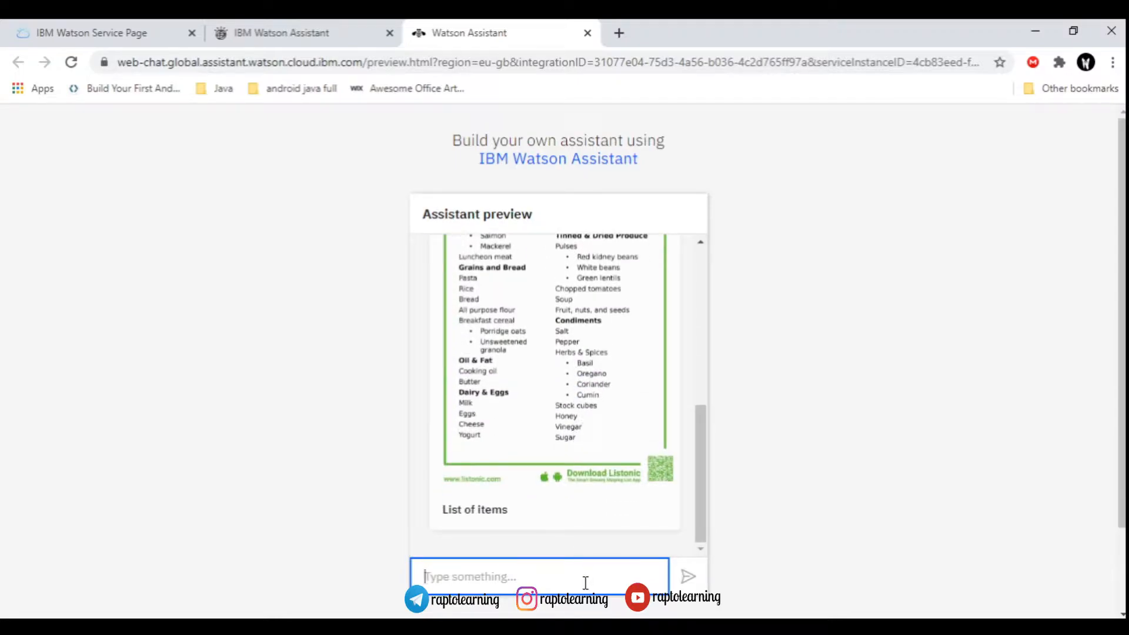
- Ask the bot for its stores by sending "store location"
type("wher")
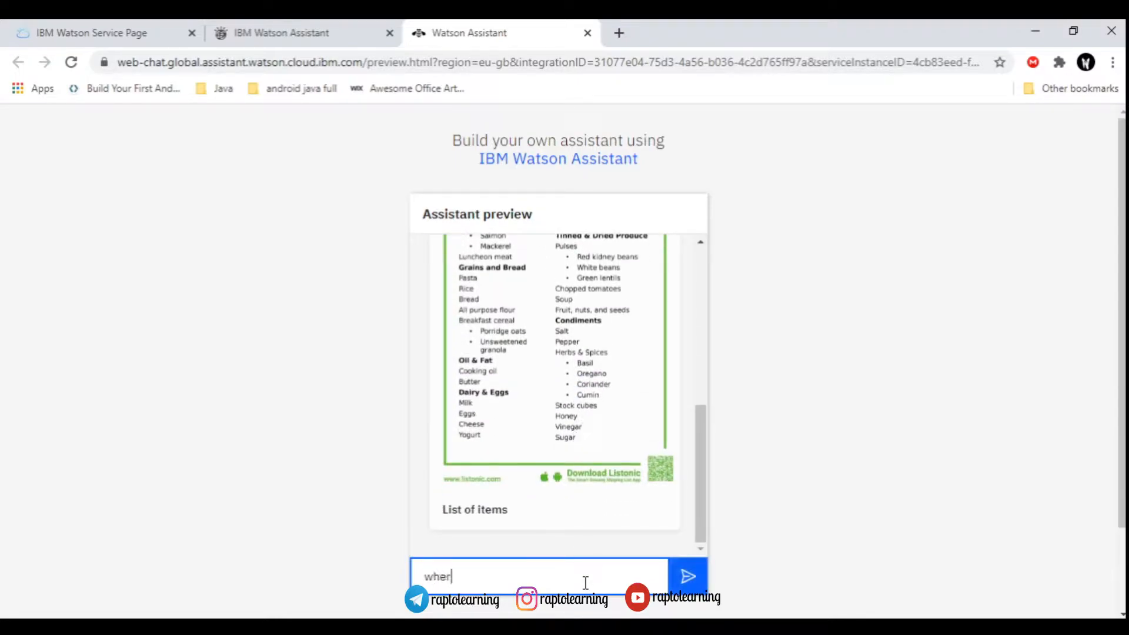
type("e")
key("BackSpace")
key("BackSpace")
key("BackSpace")
type("store loca")
key("Return")
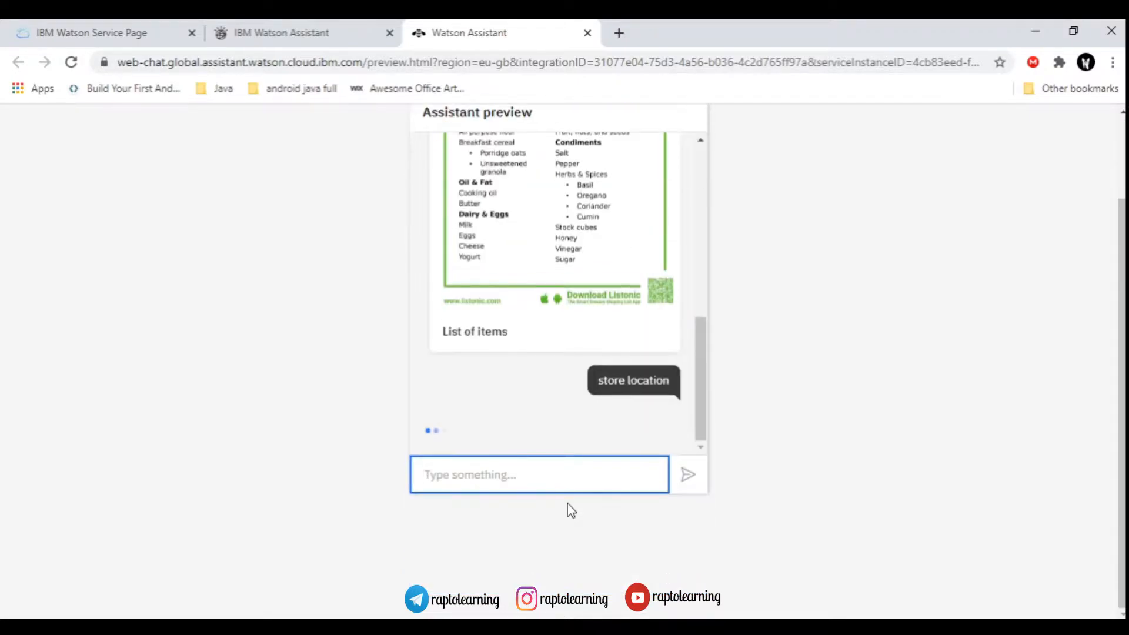
- Ask the bot for the "pune location" and end the conversation with "bye"
scroll(794, 559, "up", 2)
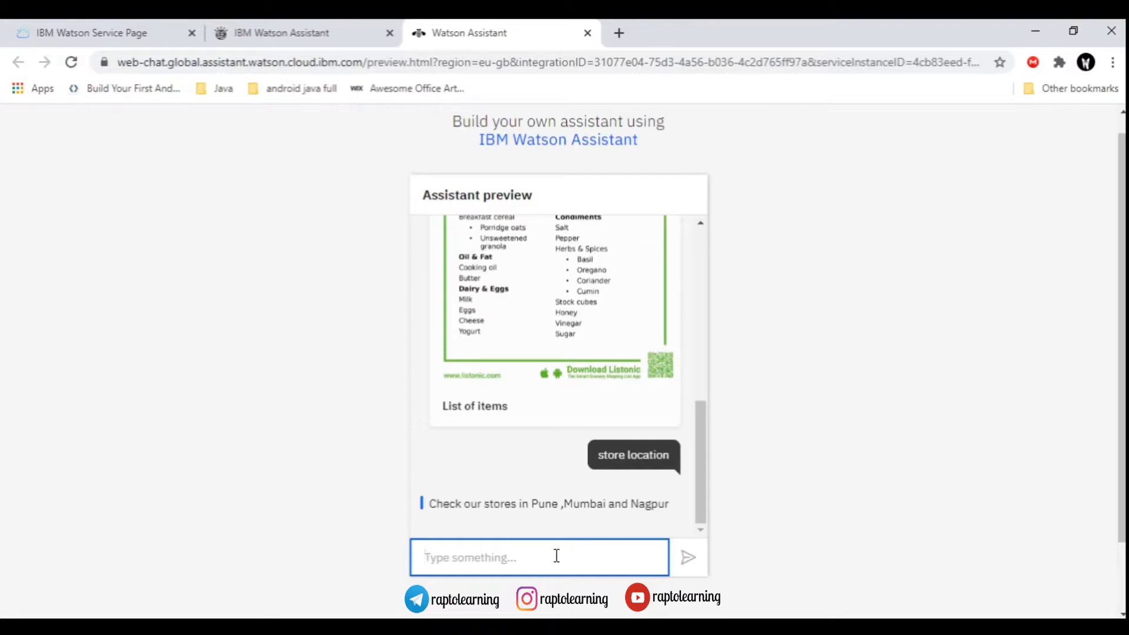
type("pune location")
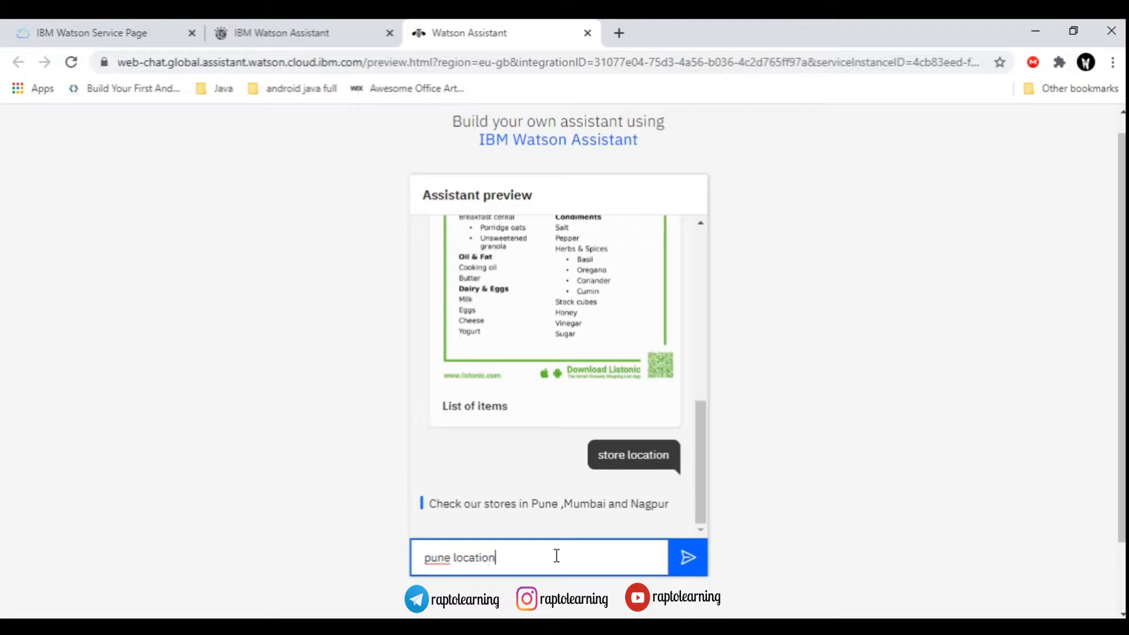
key("Return")
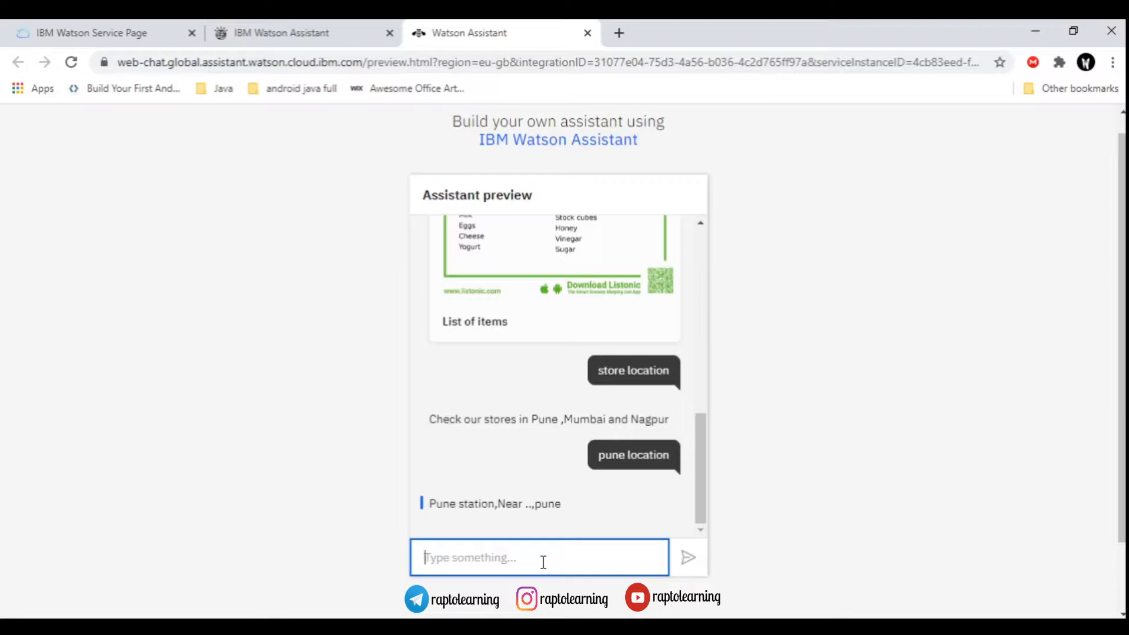
type("bye")
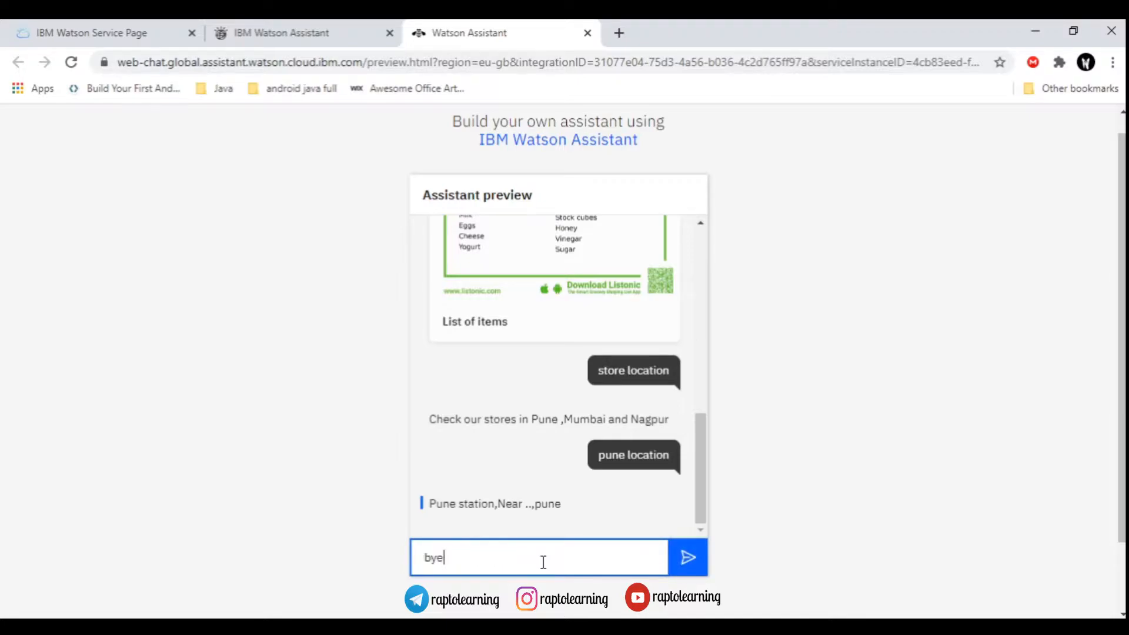
key("Return")
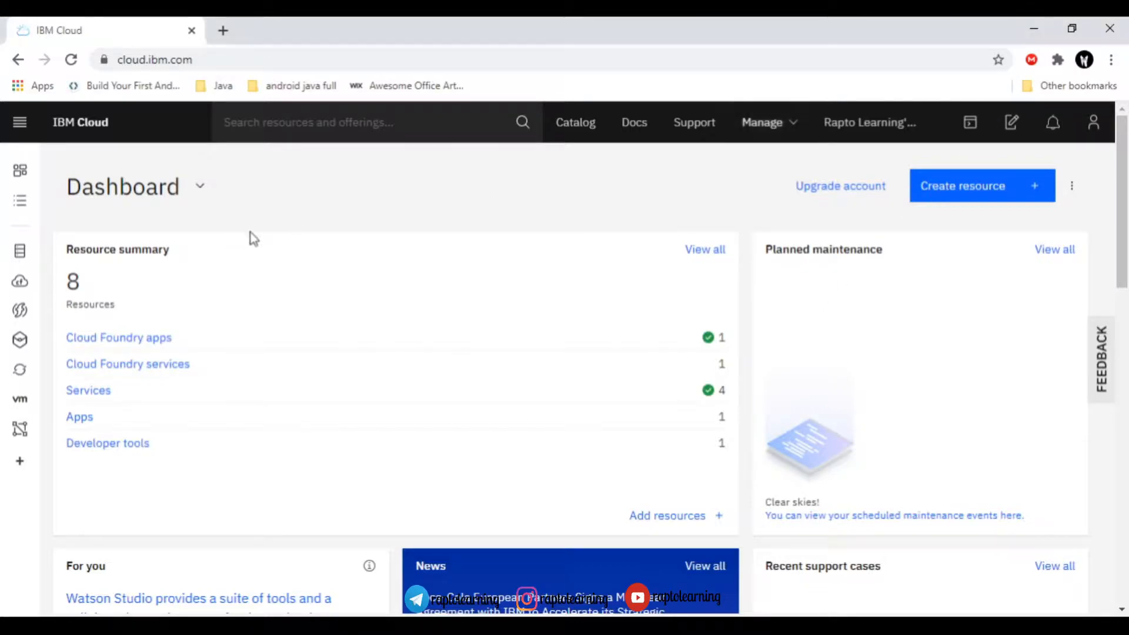
- Open the full IBM Cloud resource list and open the Watson Assistant-cq service under Services
left_click(180, 260)
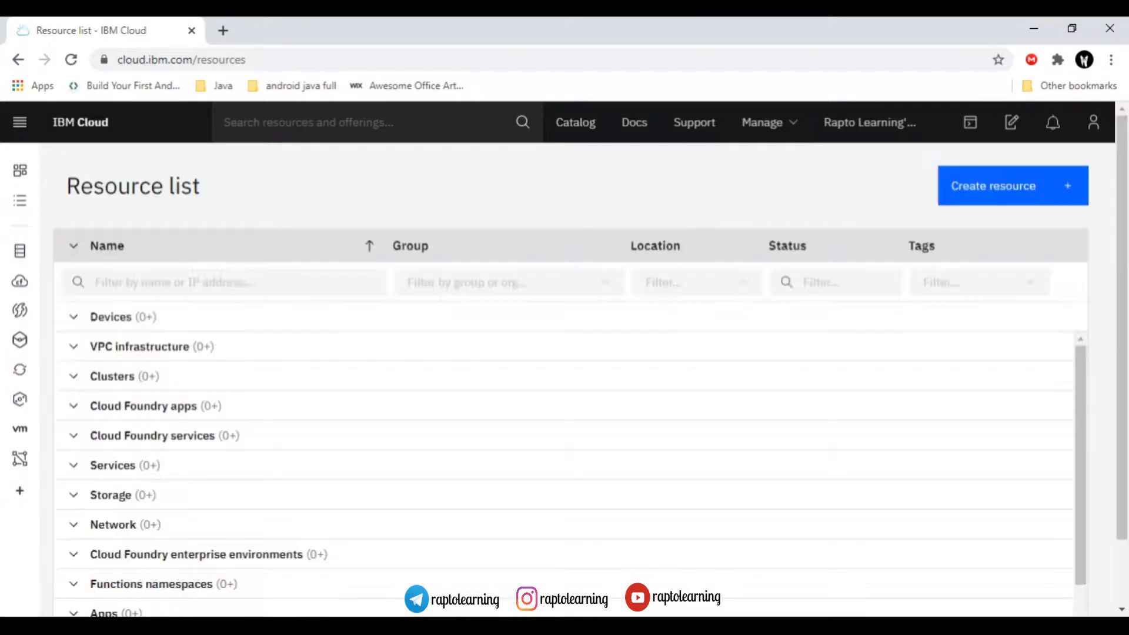
scroll(171, 427, "down", 1)
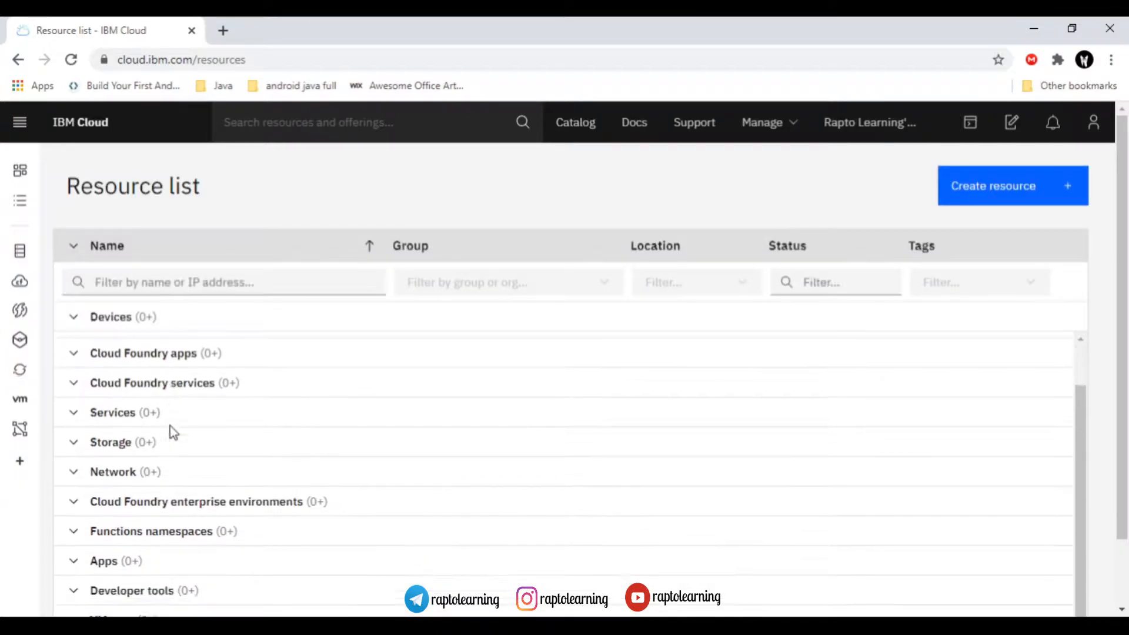
scroll(172, 427, "down", 1)
scroll(187, 439, "down", 1)
scroll(187, 437, "up", 3)
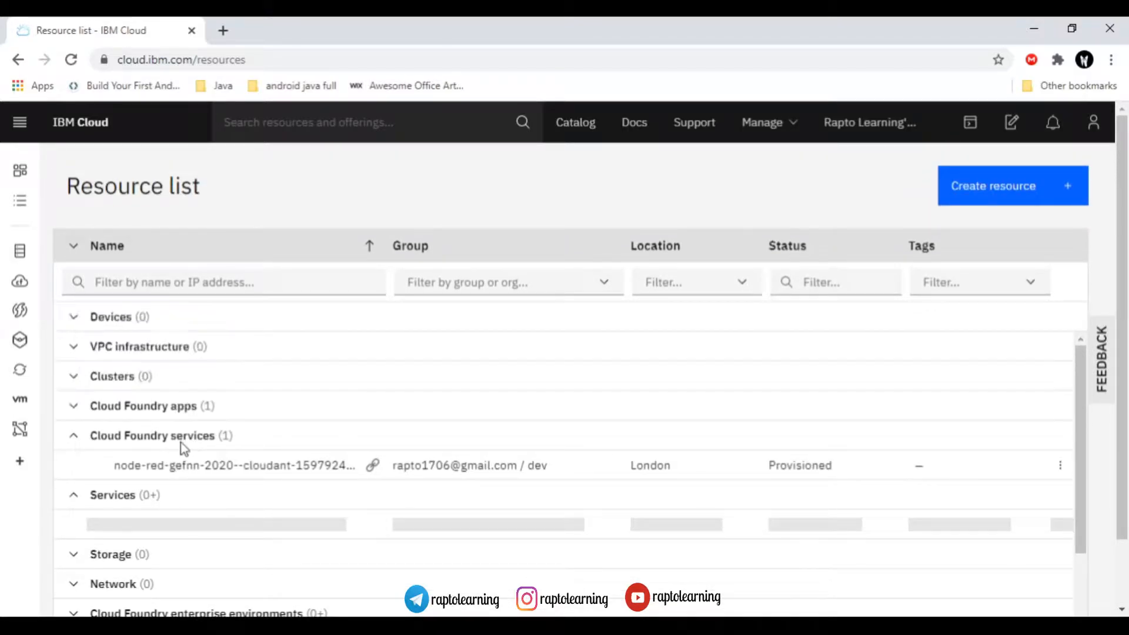
scroll(181, 445, "down", 2)
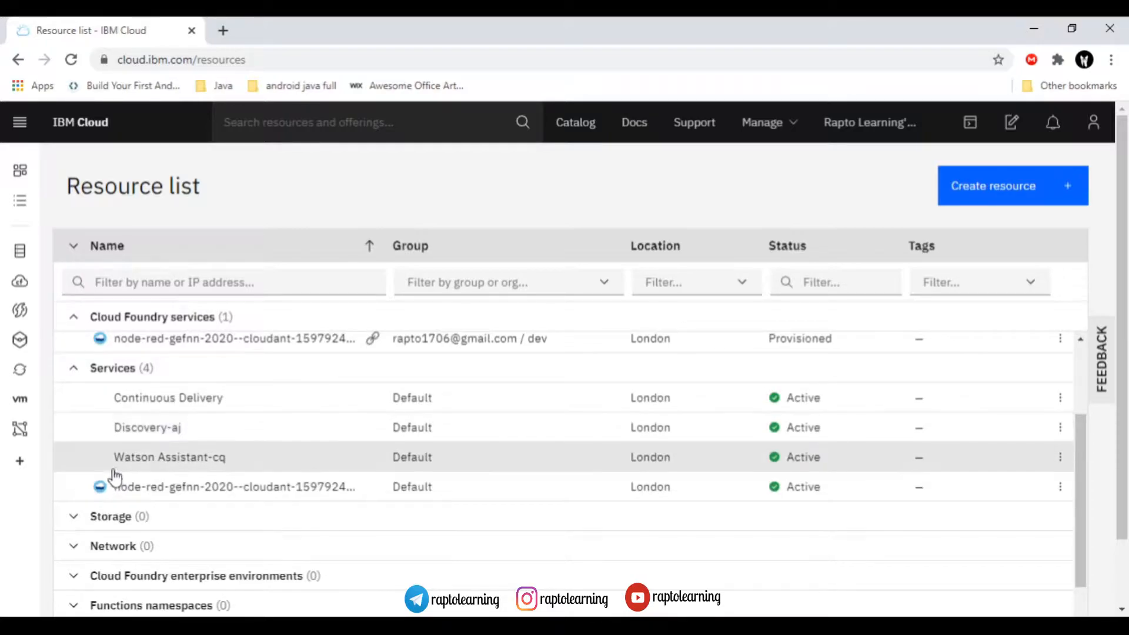
scroll(235, 421, "up", 2)
scroll(265, 464, "down", 3)
scroll(258, 468, "up", 1)
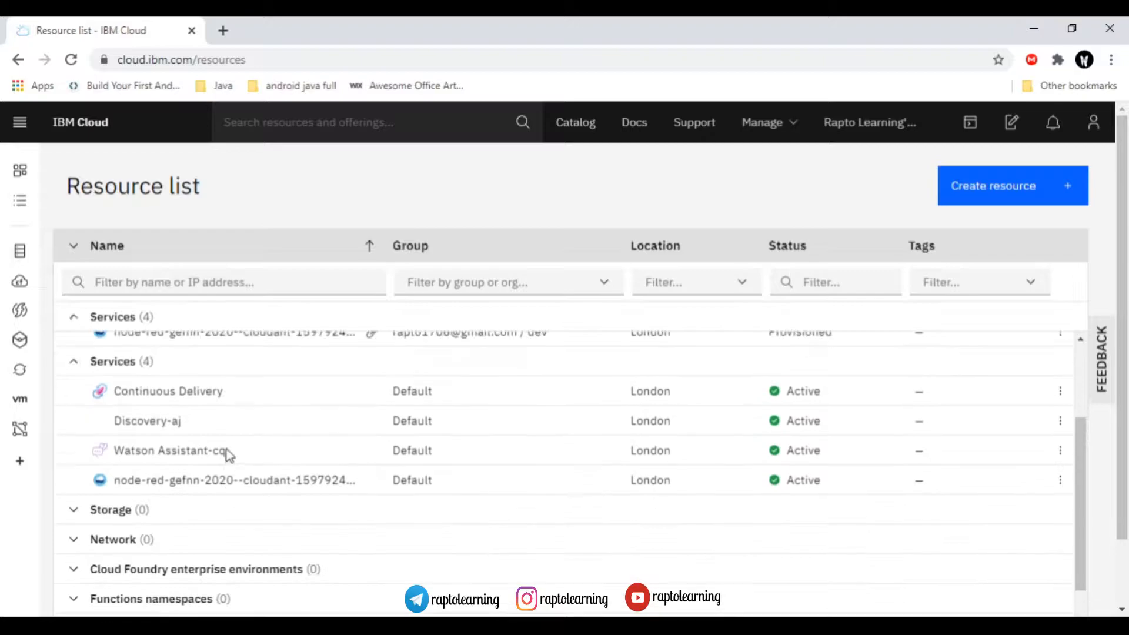
left_click(176, 454)
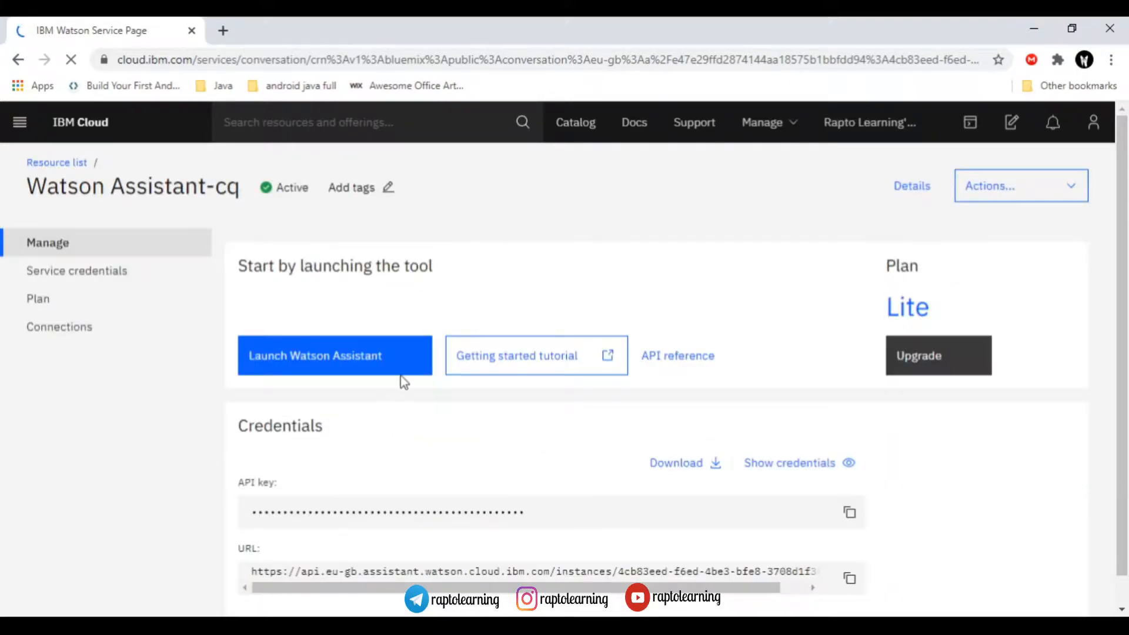
- Examine the service's URL and API key by revealing the credentials briefly, and hide them again
scroll(550, 463, "down", 1)
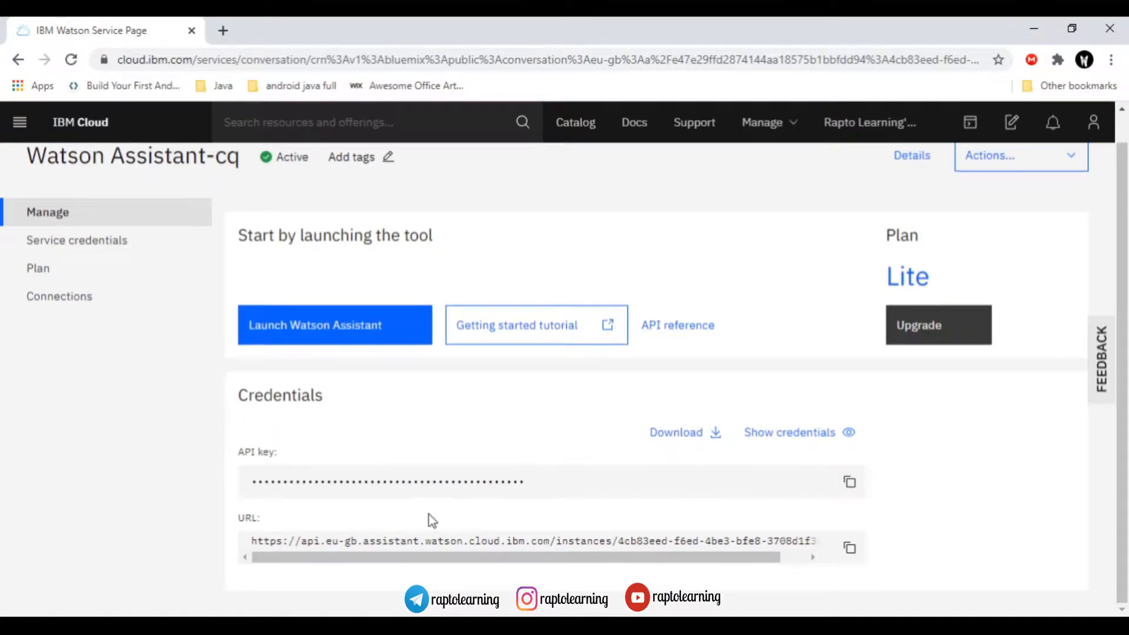
left_click_drag(632, 545, 513, 541)
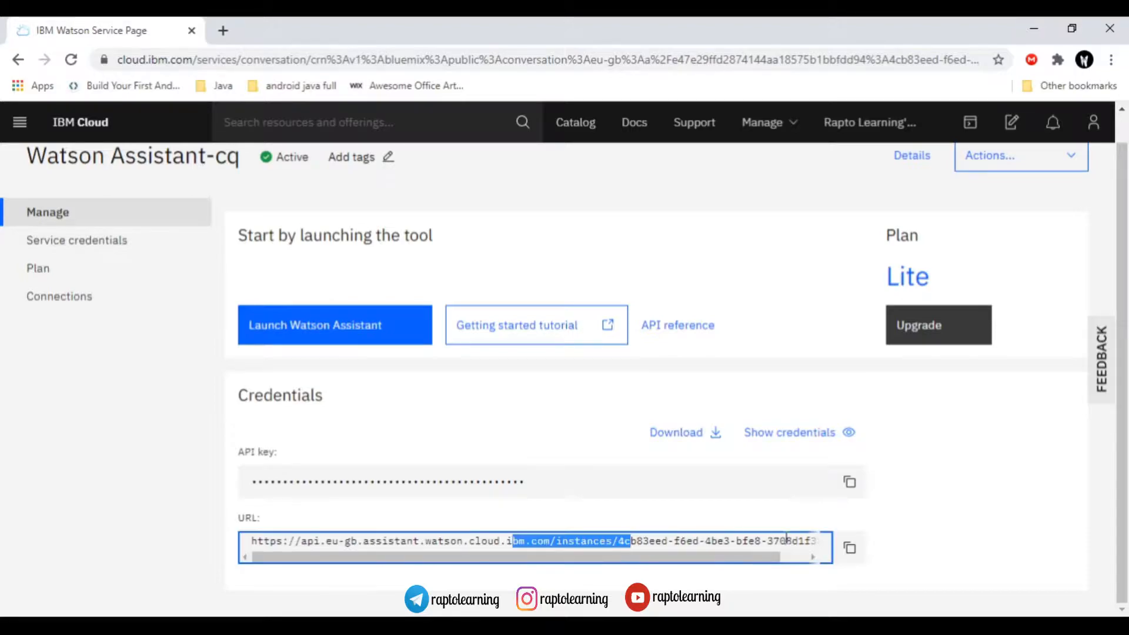
left_click(951, 521)
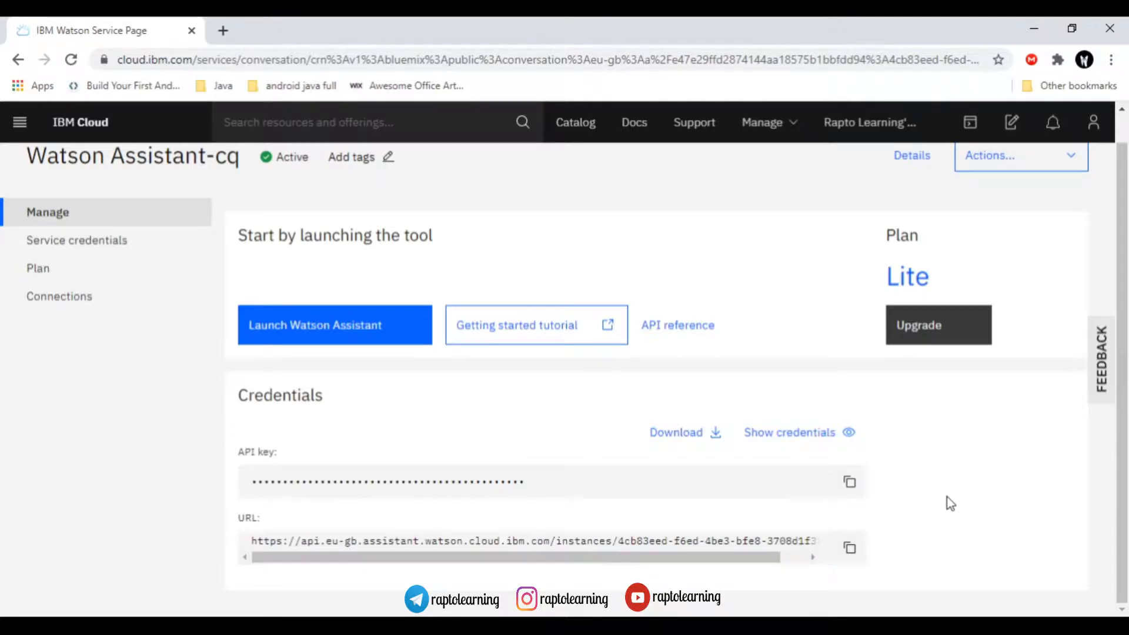
left_click(778, 446)
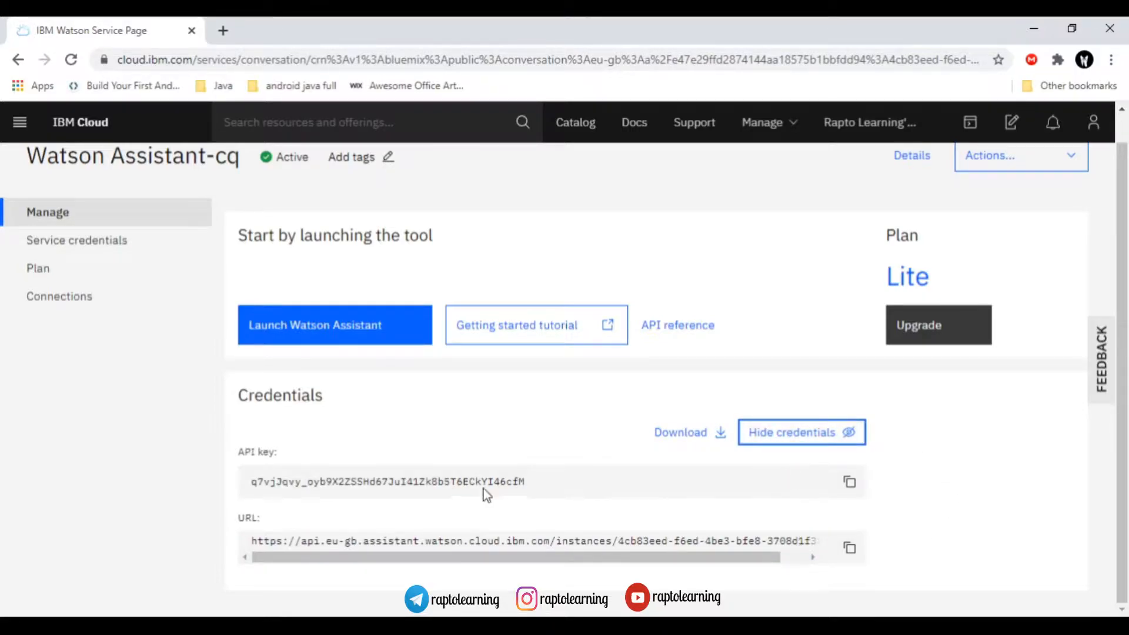
left_click(790, 449)
scroll(588, 405, "up", 1)
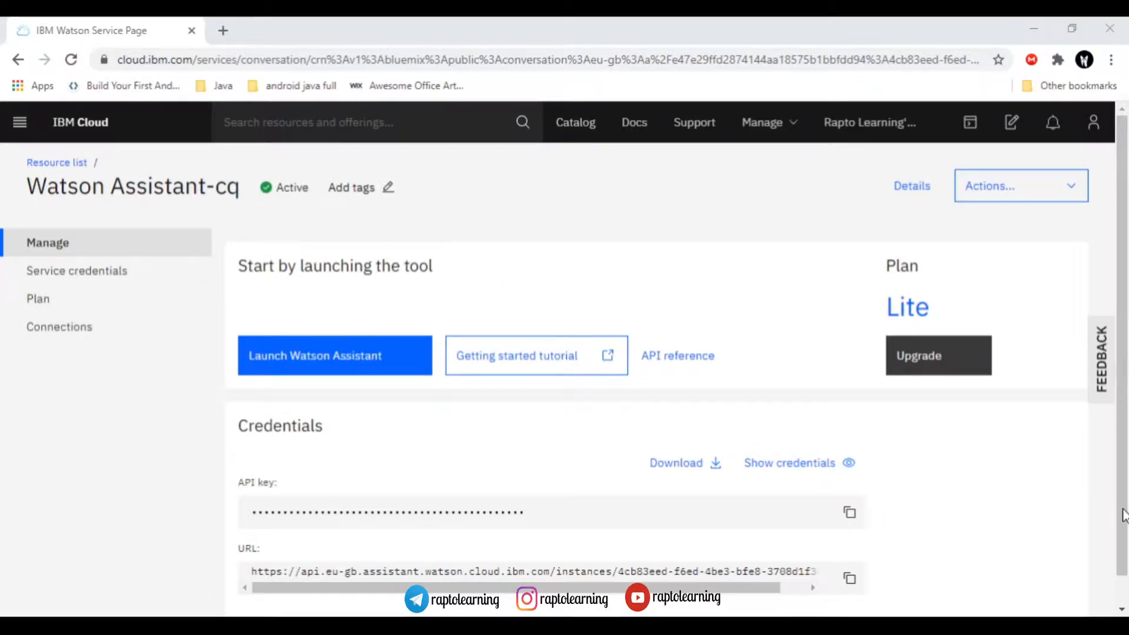
- Launch Watson Assistant from the service page and dismiss the welcome tour
left_click(1022, 29)
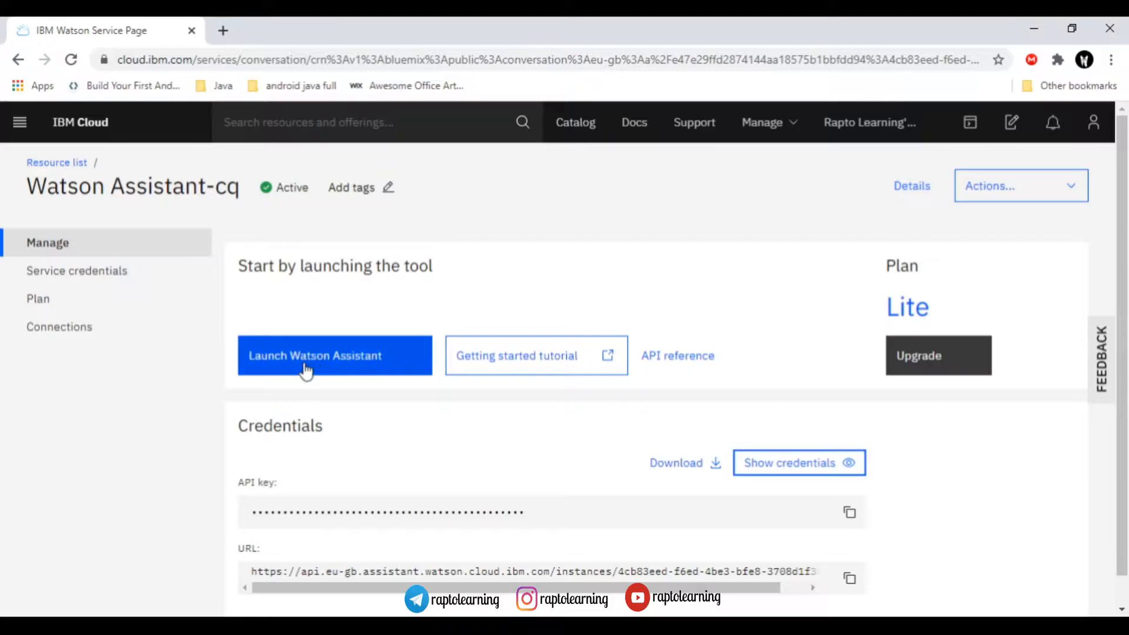
left_click(344, 374)
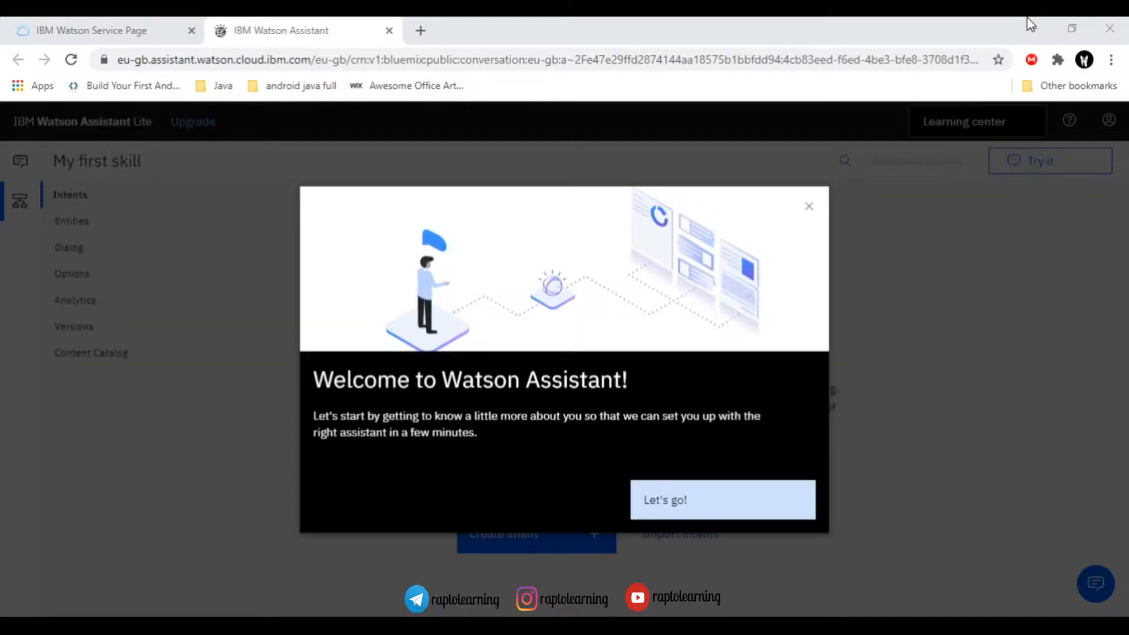
left_click(808, 207)
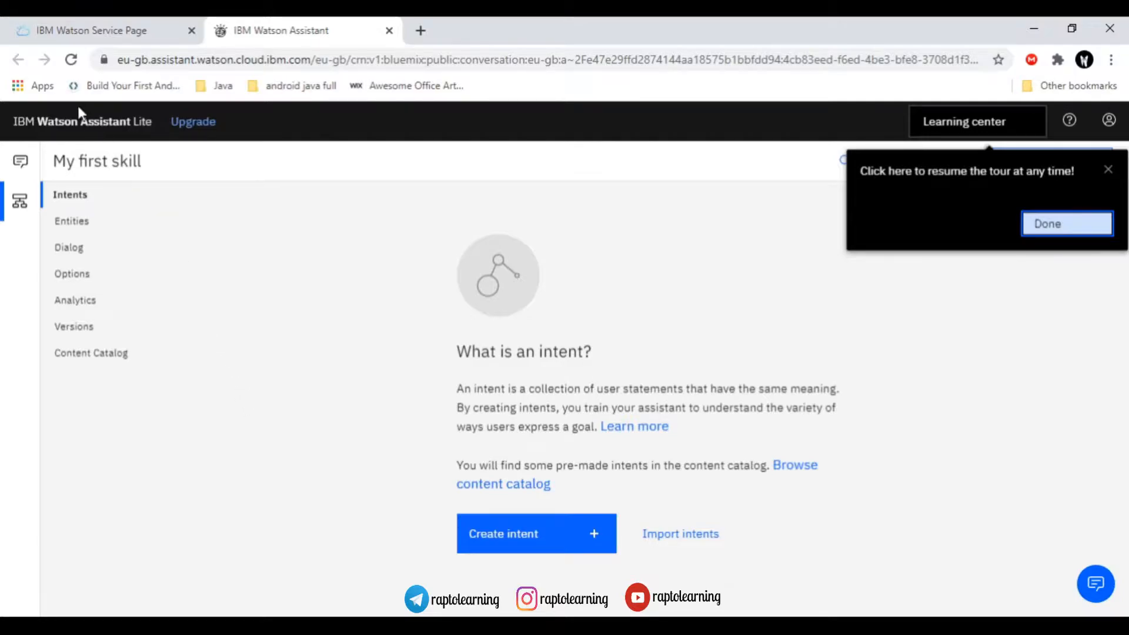
- Examine the Assistants and Skills pages and their descriptions, finishing on the Assistants page
left_click(74, 126)
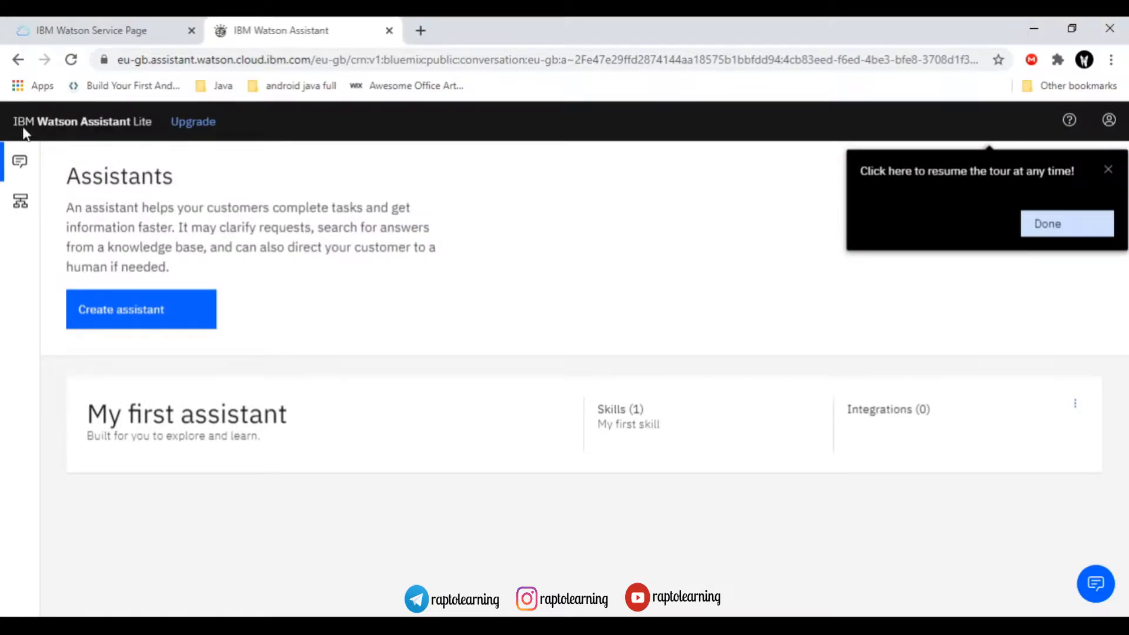
left_click(20, 203)
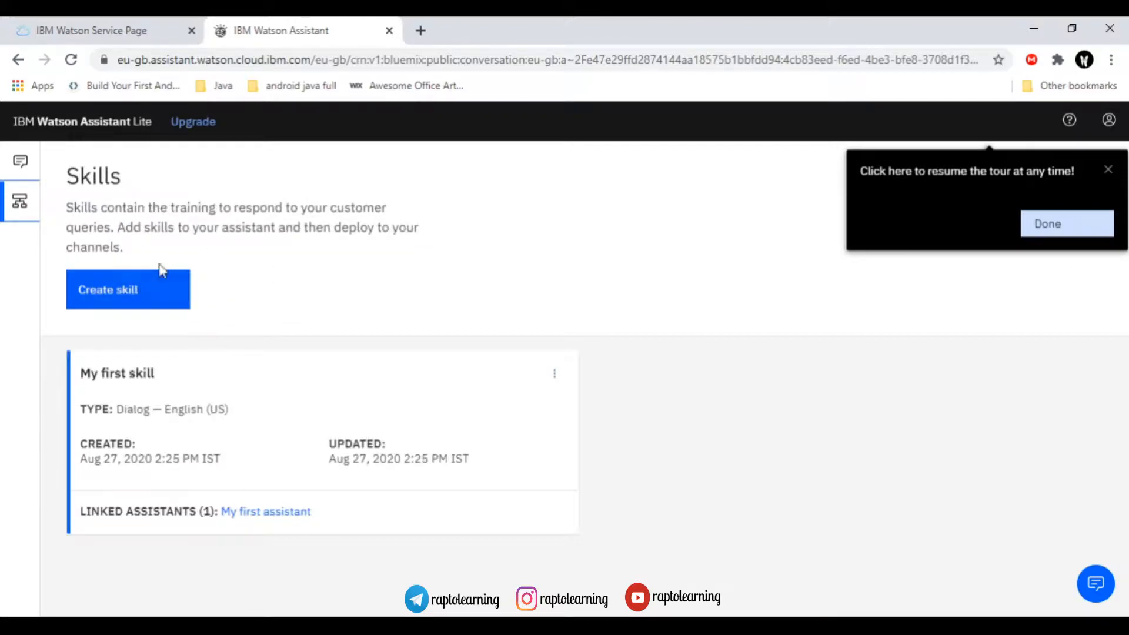
left_click(20, 160)
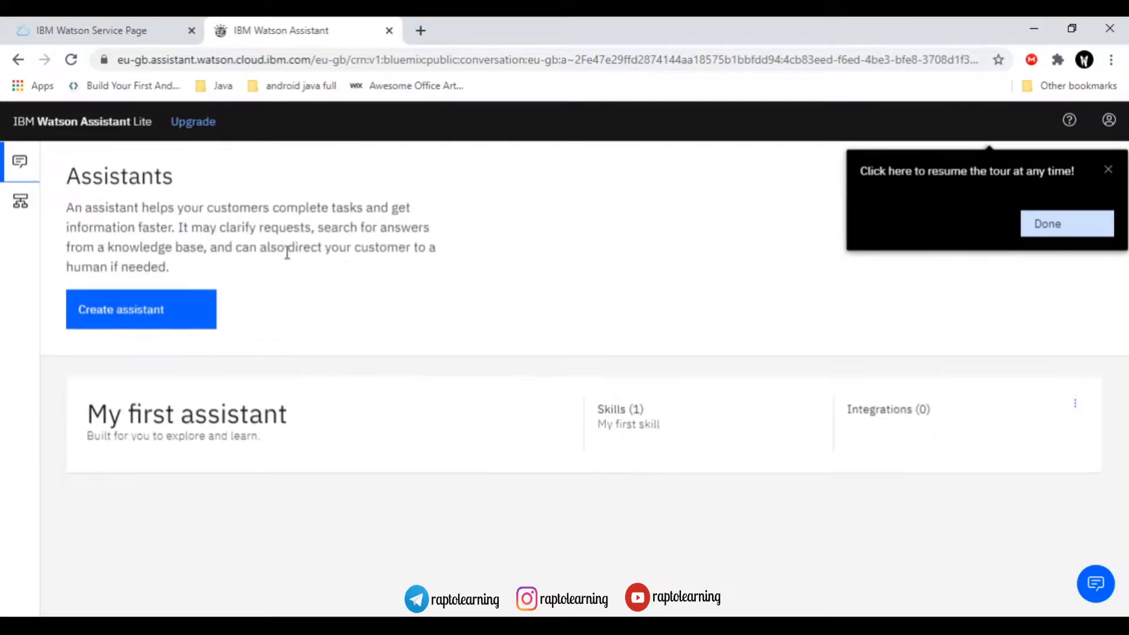
left_click_drag(92, 207, 242, 248)
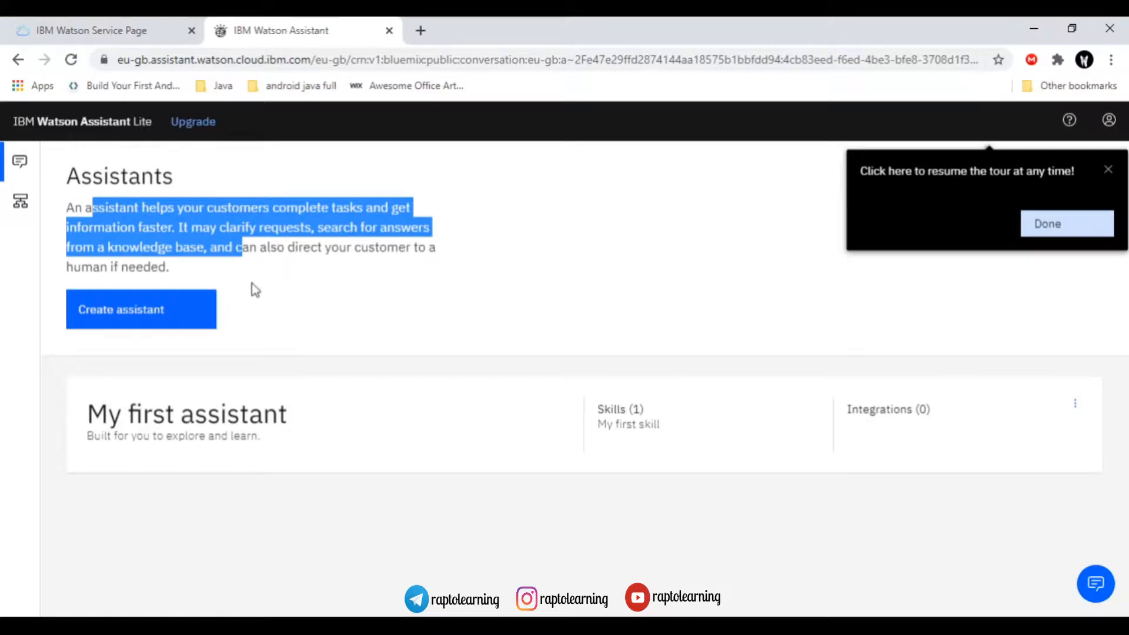
left_click(224, 284)
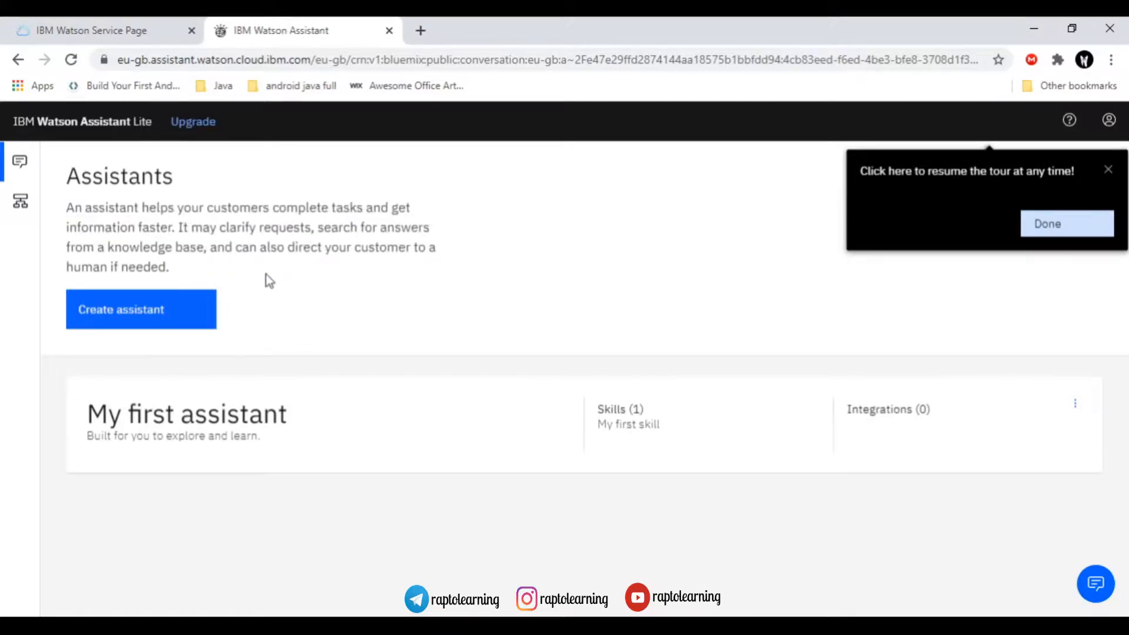
left_click(8, 200)
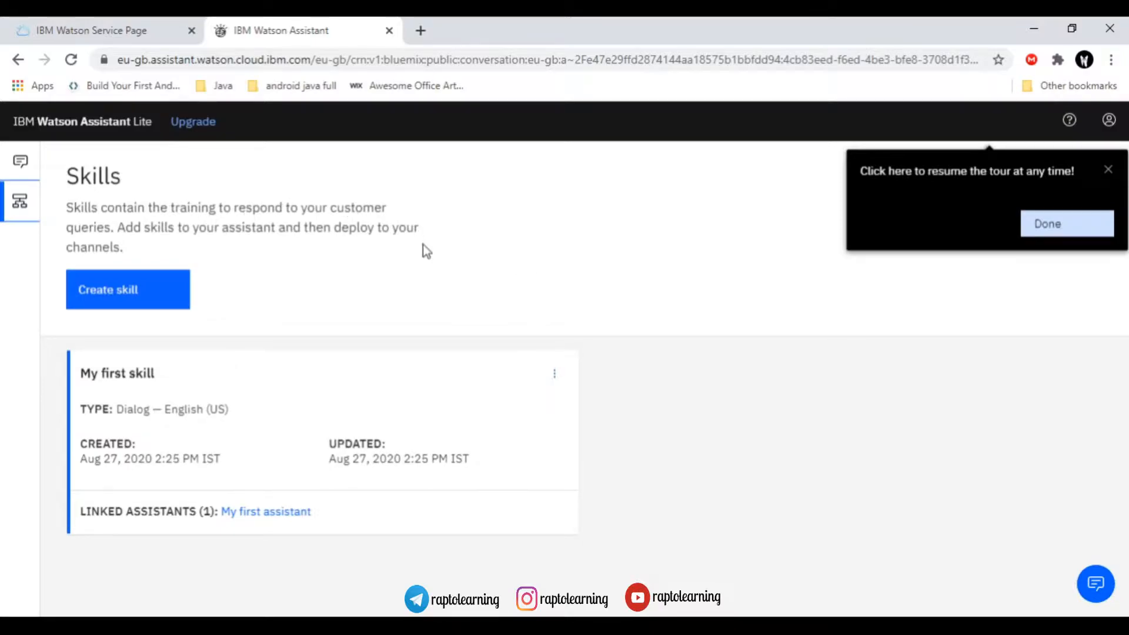
left_click_drag(67, 208, 254, 234)
left_click(276, 250)
left_click(7, 166)
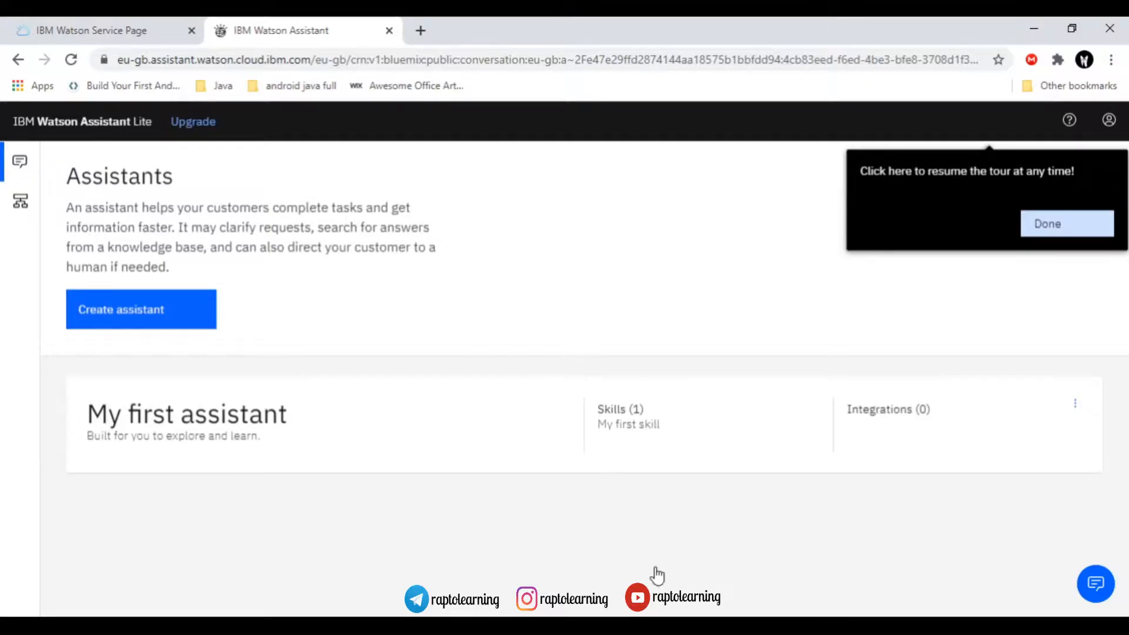
left_click(710, 624)
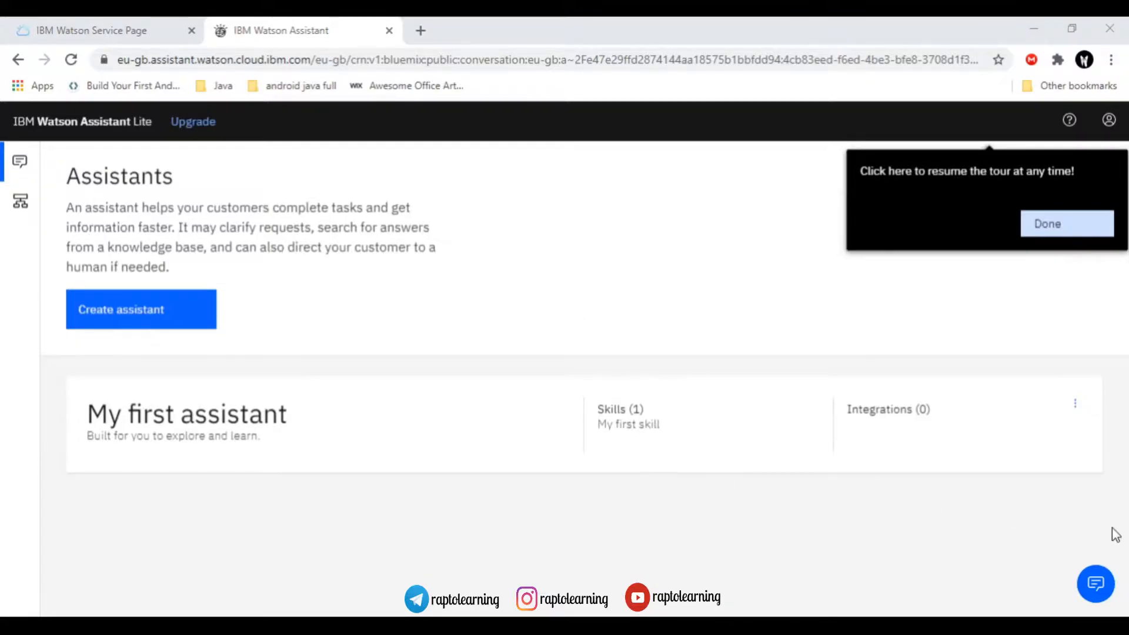
- Start creating a new skill from the Skills page, with Dialog skill as its type
left_click(246, 236)
left_click(30, 209)
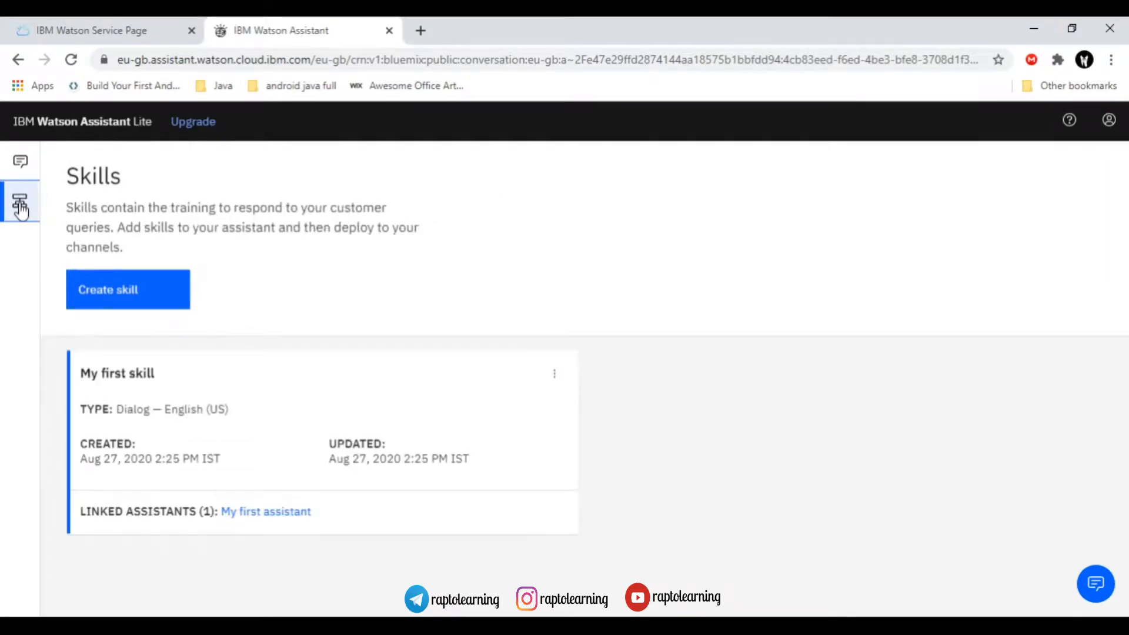
left_click(90, 284)
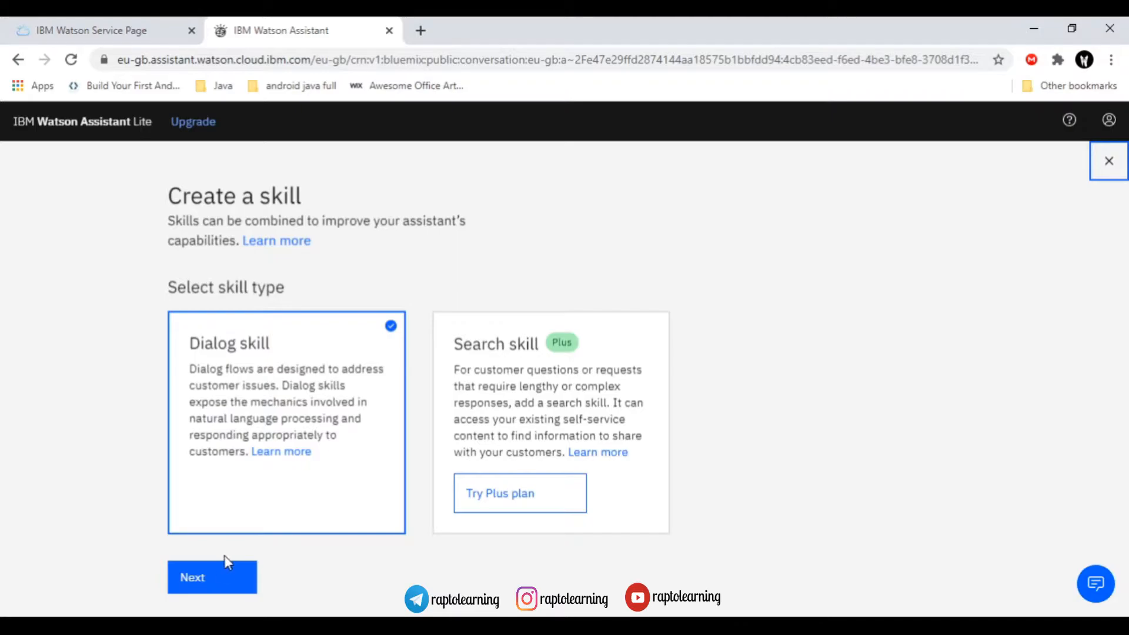
left_click(221, 577)
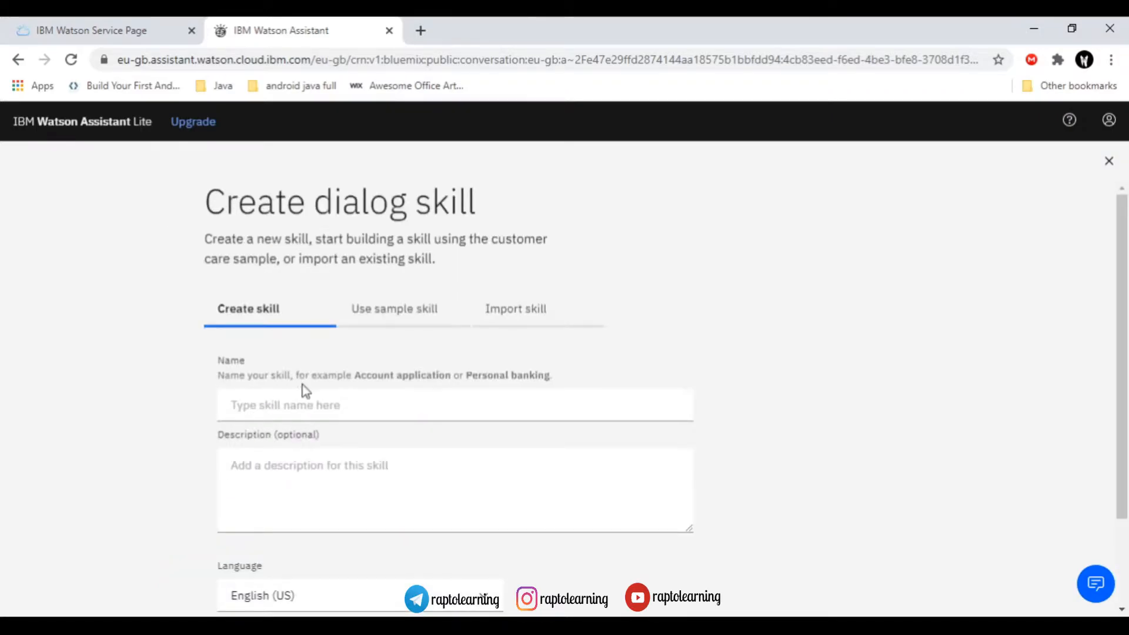
- Examine the create, sample and import options for a dialog skill, finishing on the blank skill form
scroll(306, 386, "down", 2)
scroll(311, 386, "up", 1)
scroll(388, 365, "up", 1)
scroll(411, 341, "down", 2)
scroll(421, 322, "up", 2)
left_click(406, 312)
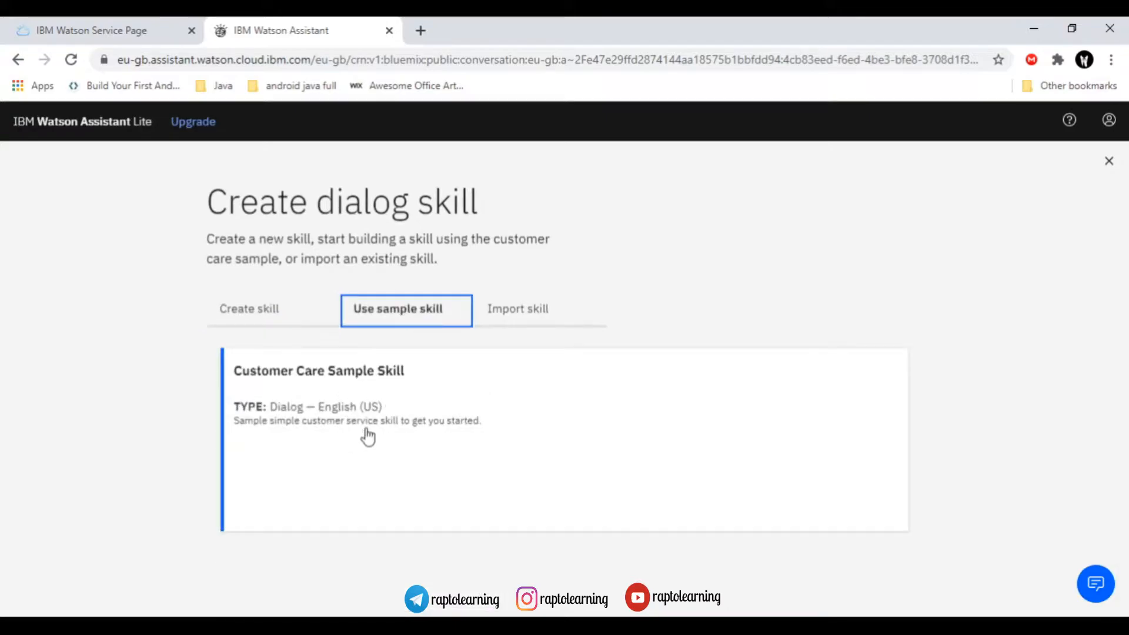
left_click(509, 318)
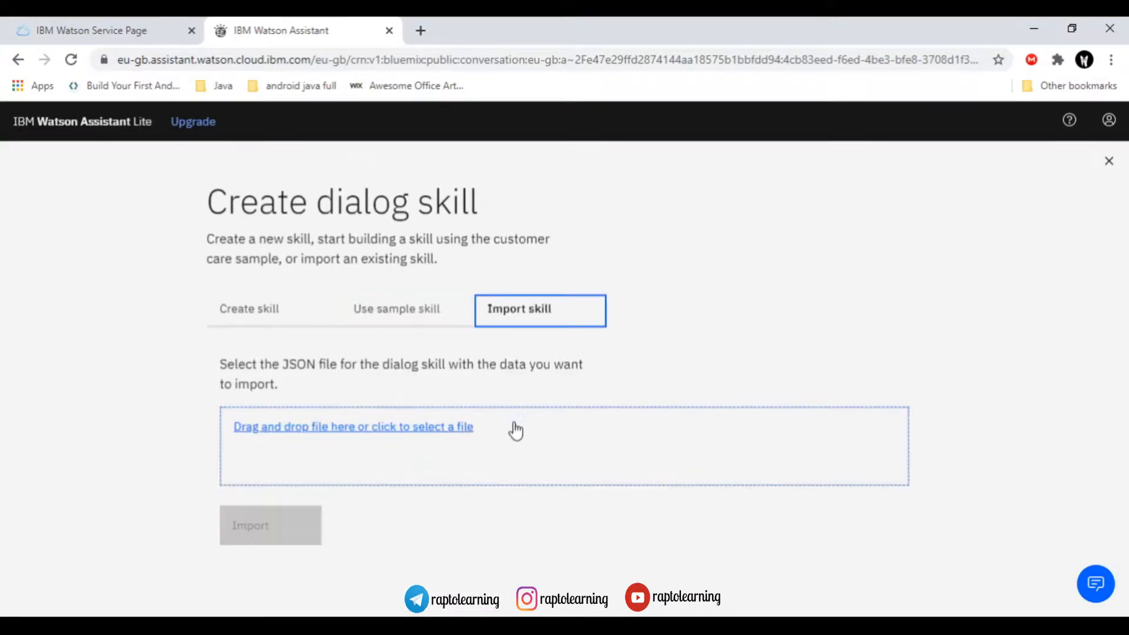
left_click_drag(273, 368, 342, 368)
left_click(372, 394)
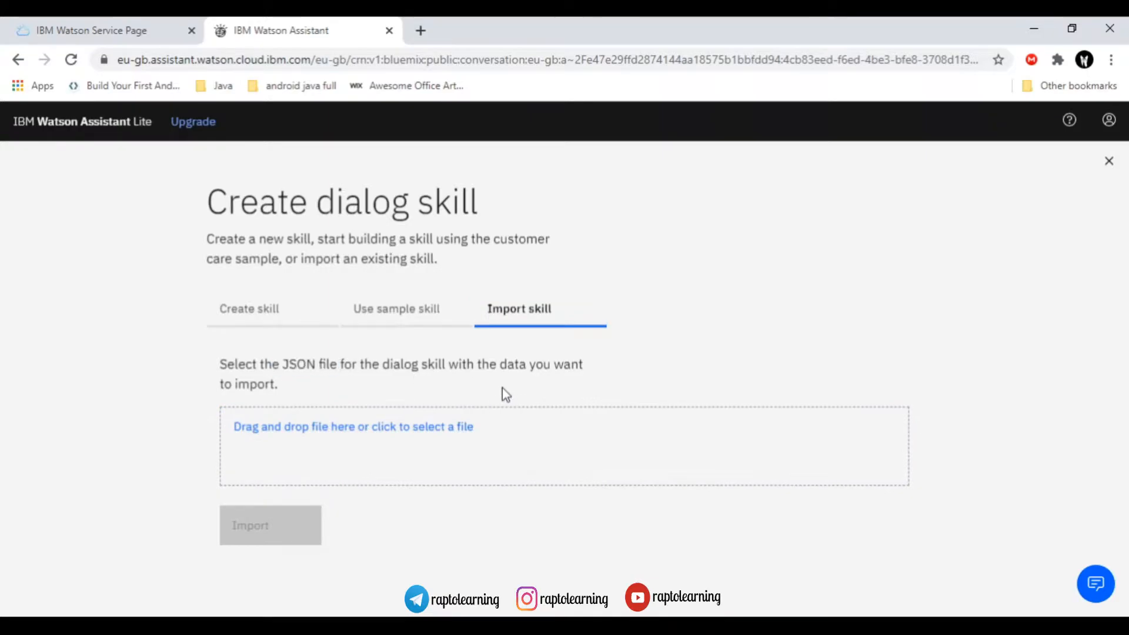
left_click(247, 322)
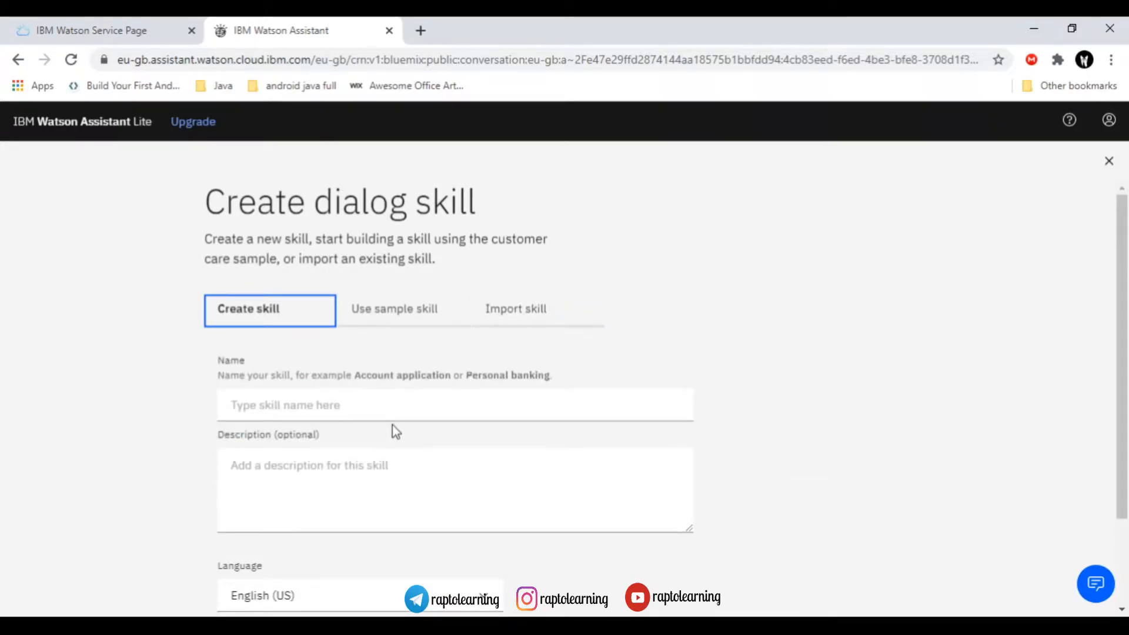
scroll(392, 427, "down", 2)
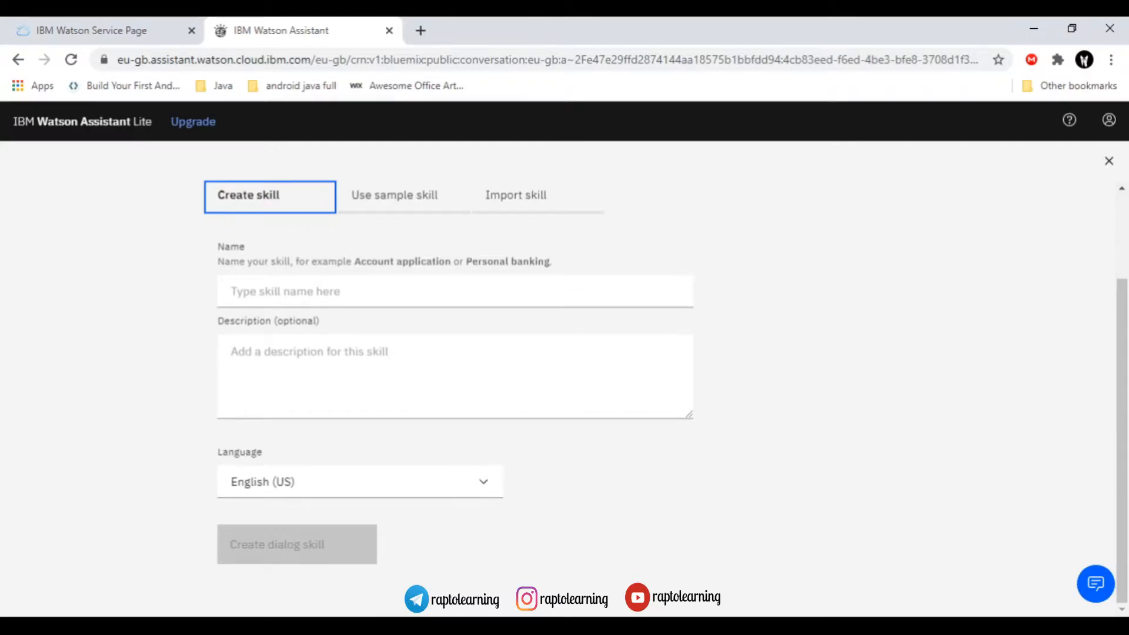
scroll(455, 377, "up", 2)
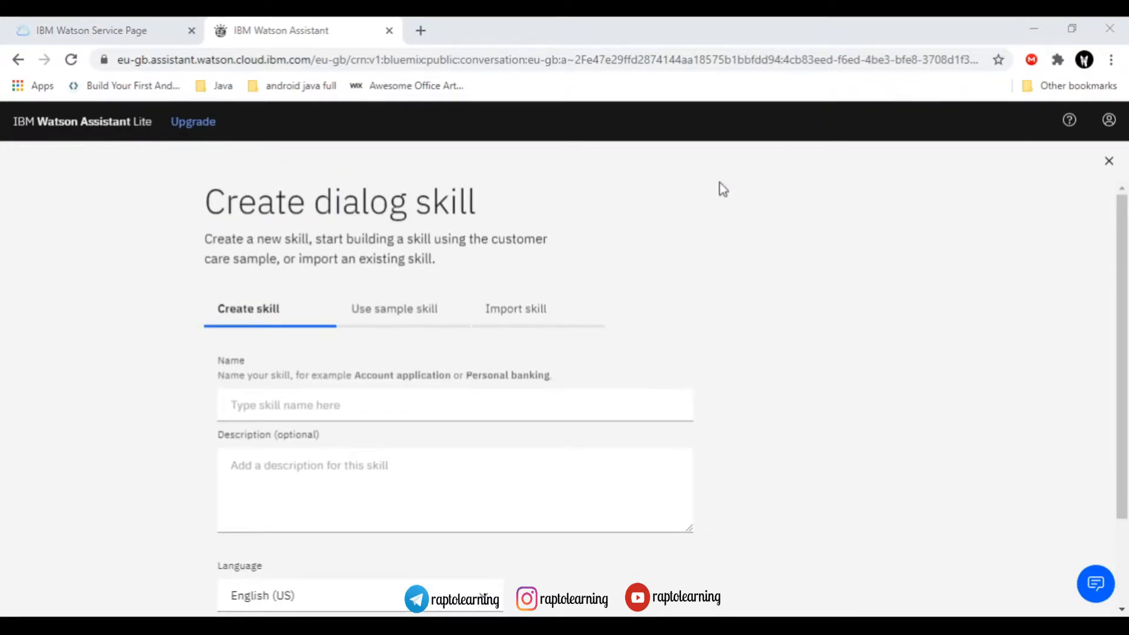
- Name the skill "Customer Care bot" and create it as an English (US) dialog skill
left_click(361, 404)
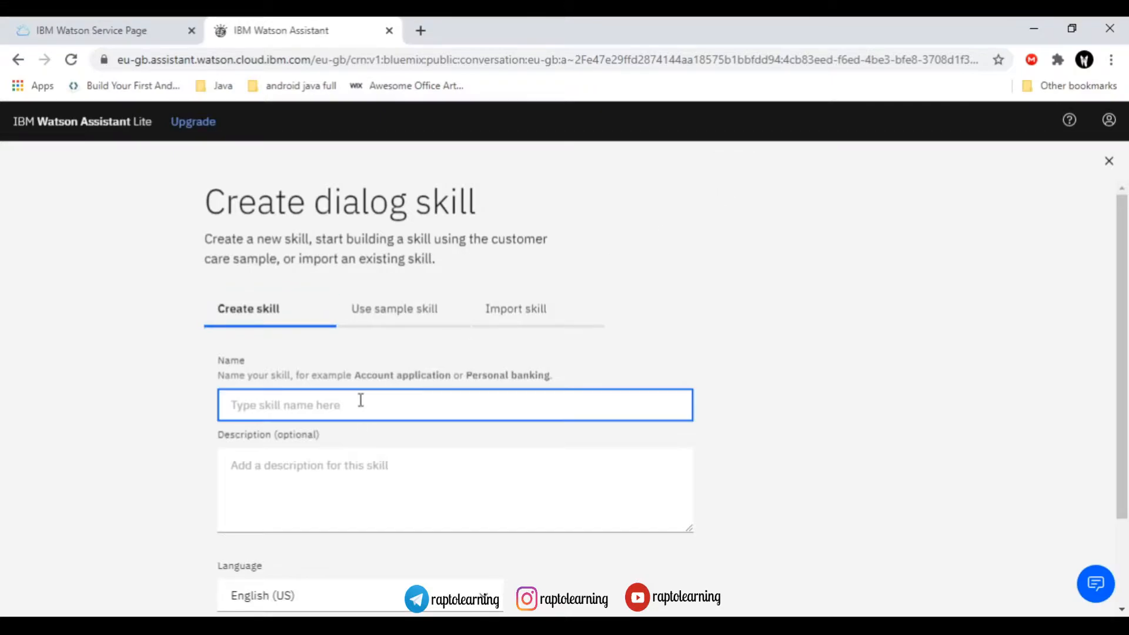
type("Customer Care")
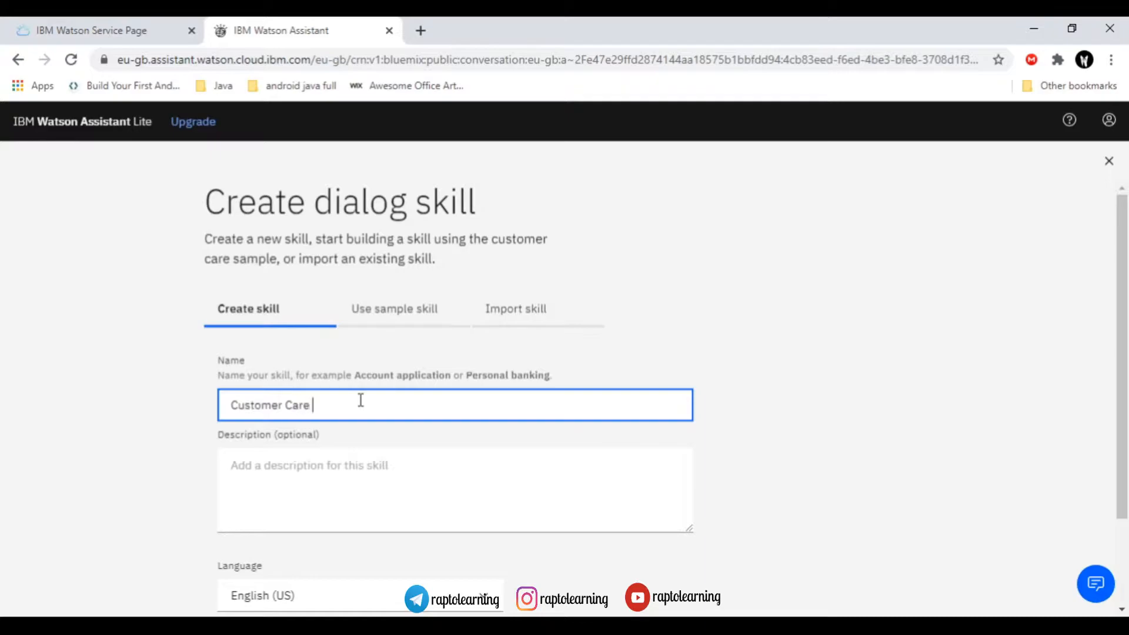
scroll(416, 484, "down", 2)
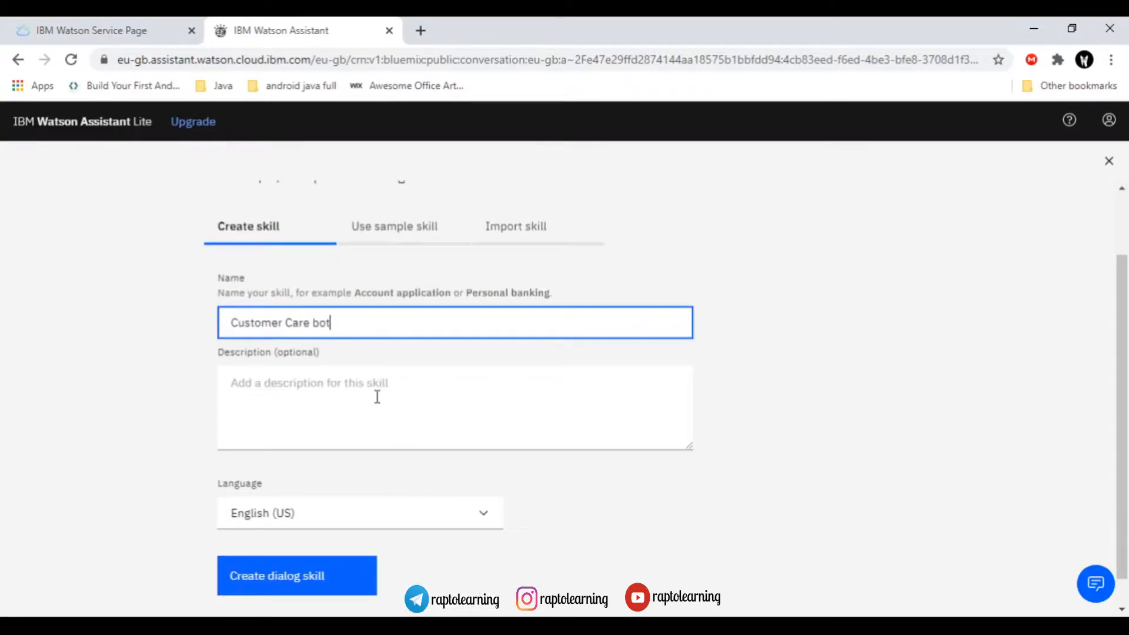
scroll(386, 461, "down", 1)
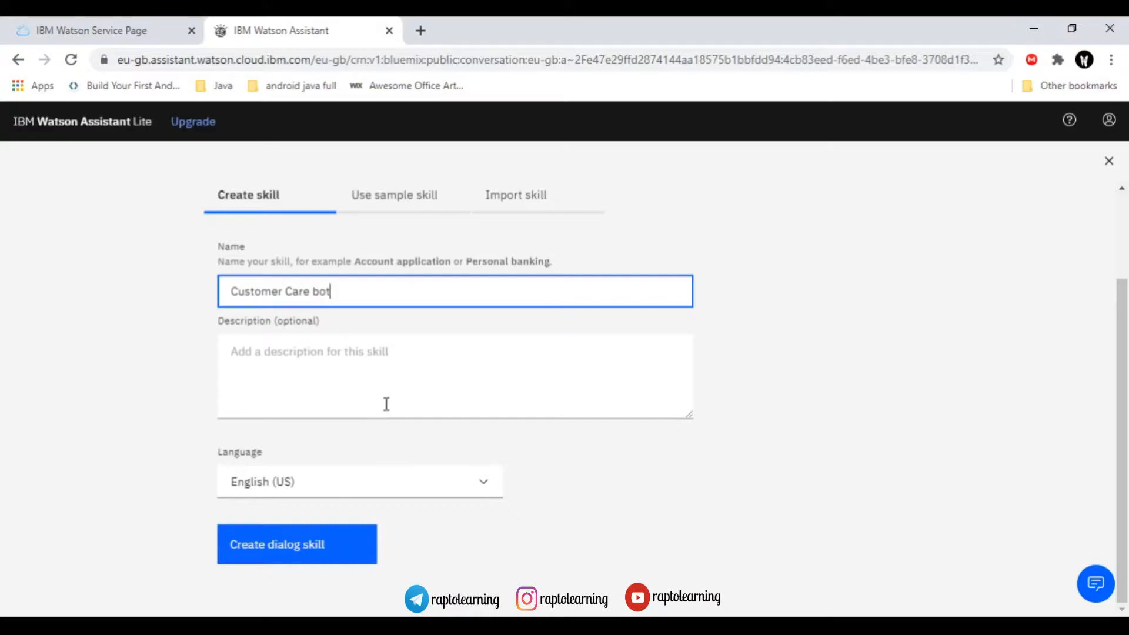
left_click(347, 544)
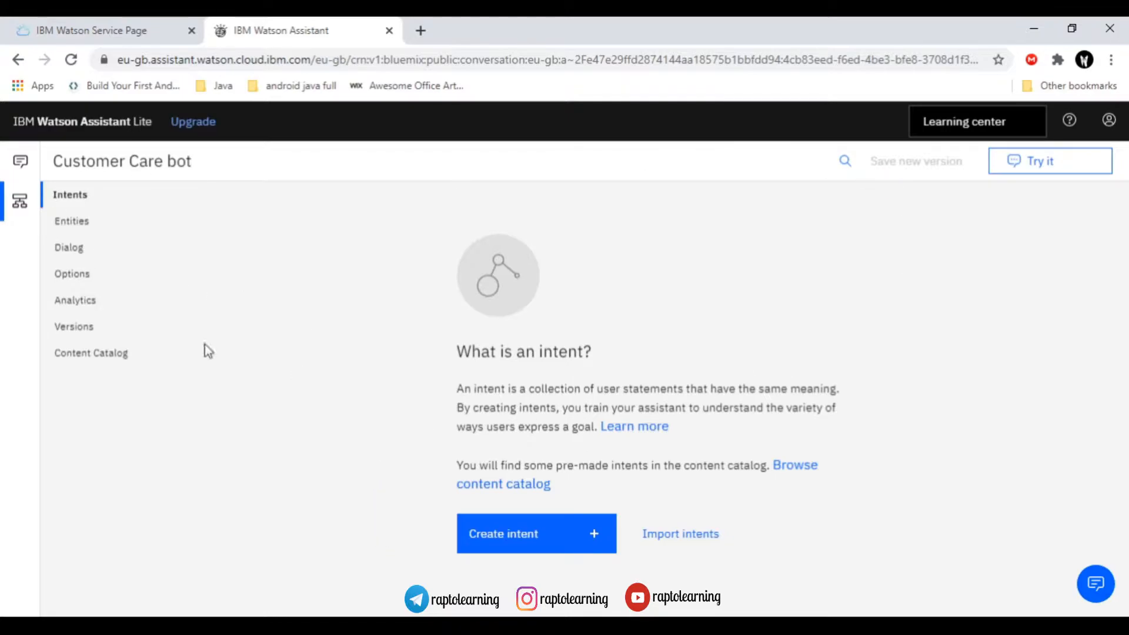
- Examine the skill's Entities, Dialog, Options, Analytics and Versions sections, finishing on Intents
left_click(92, 222)
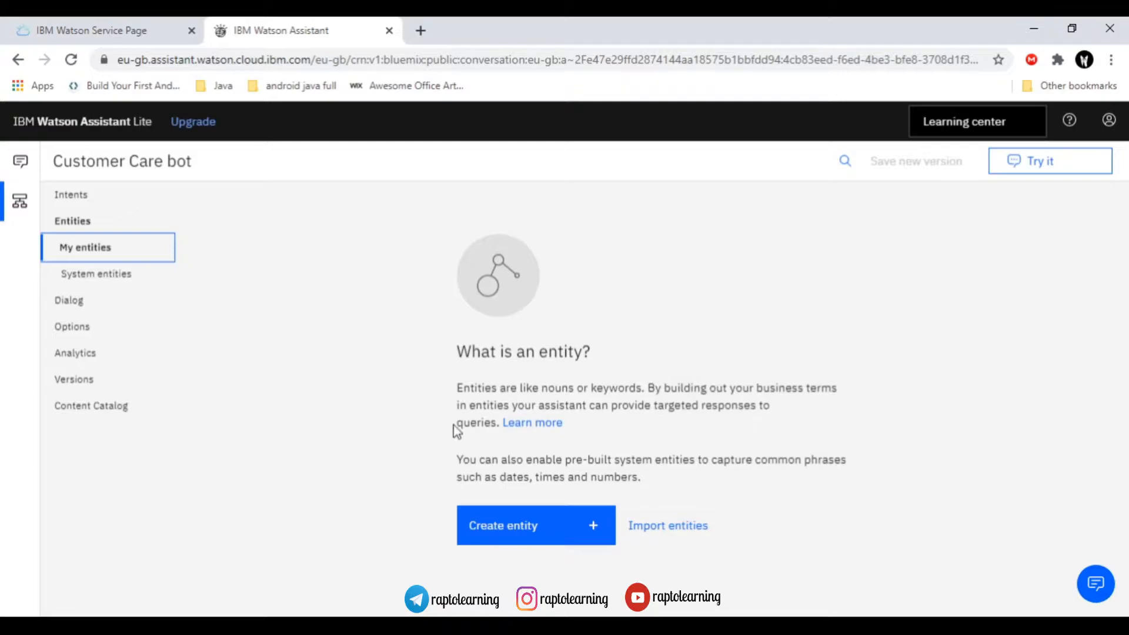
left_click(75, 303)
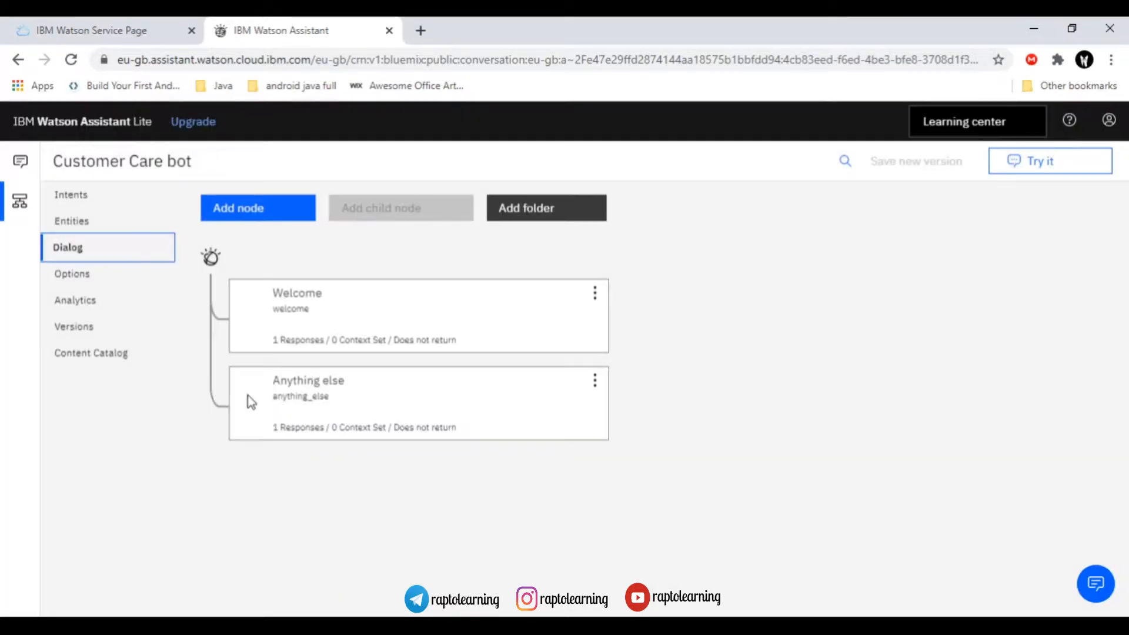
left_click(81, 282)
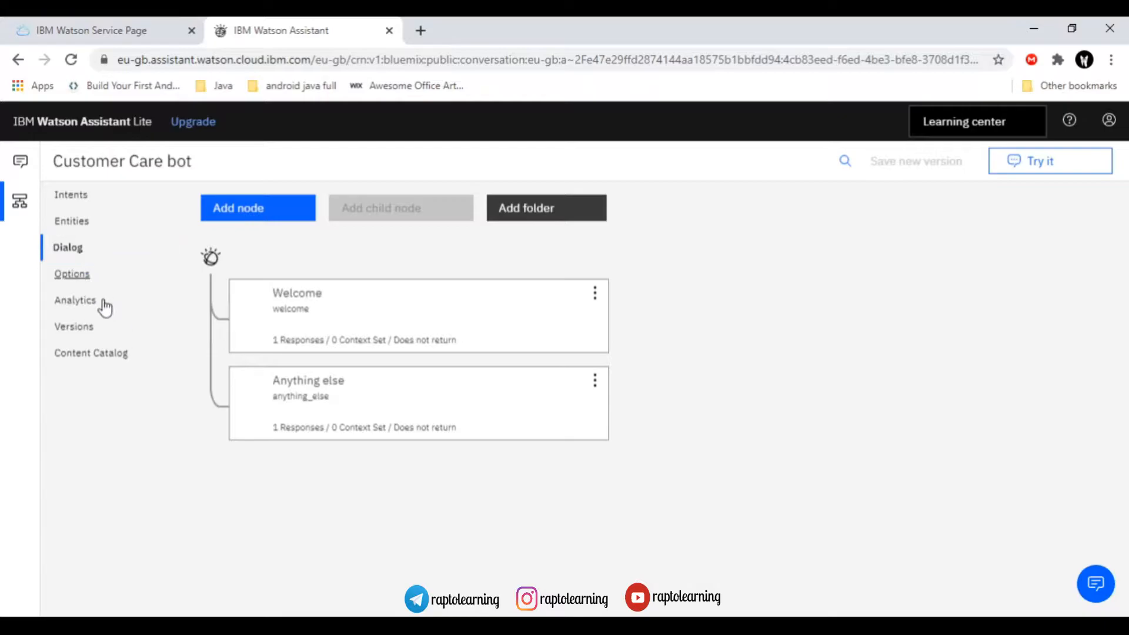
left_click(103, 305)
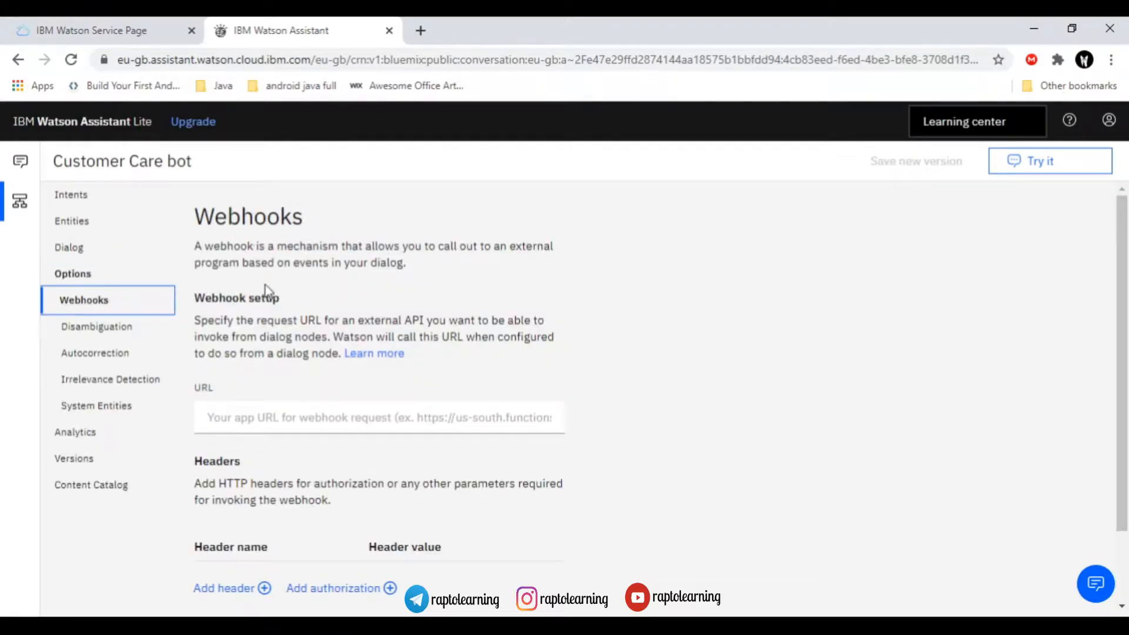
scroll(354, 303, "down", 2)
scroll(354, 303, "up", 2)
scroll(341, 318, "down", 2)
scroll(337, 324, "up", 2)
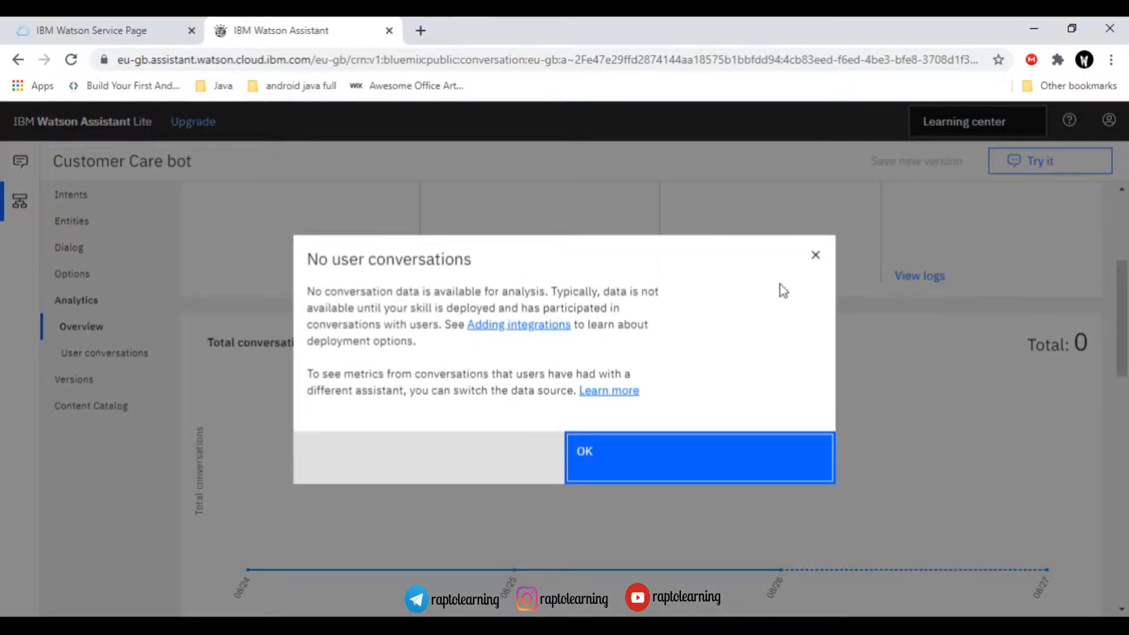
left_click(818, 260)
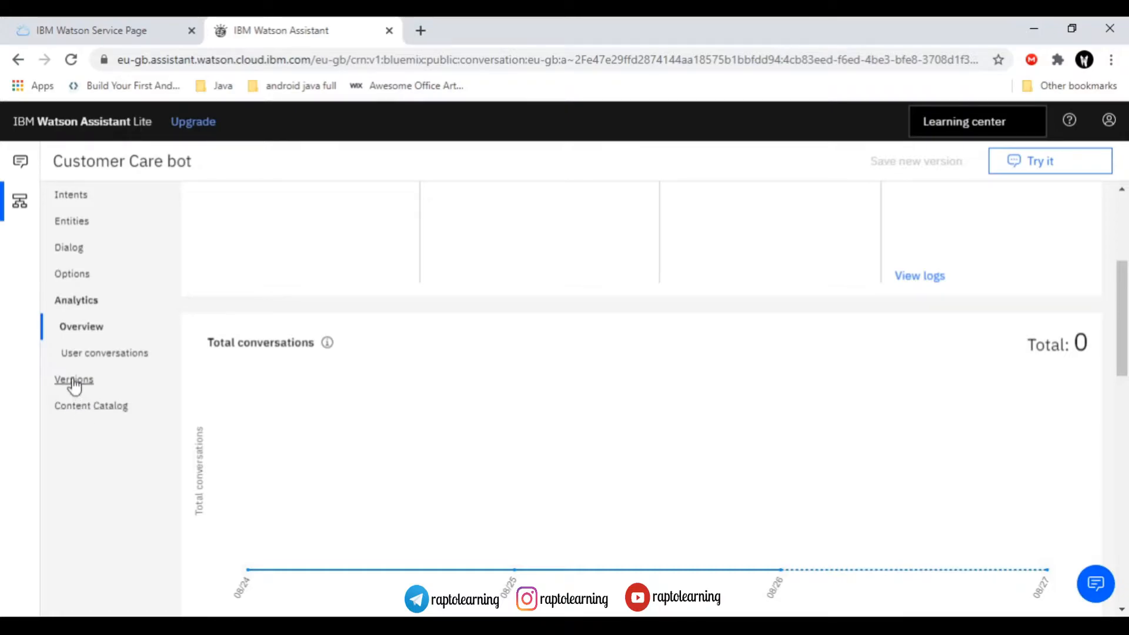
left_click(74, 382)
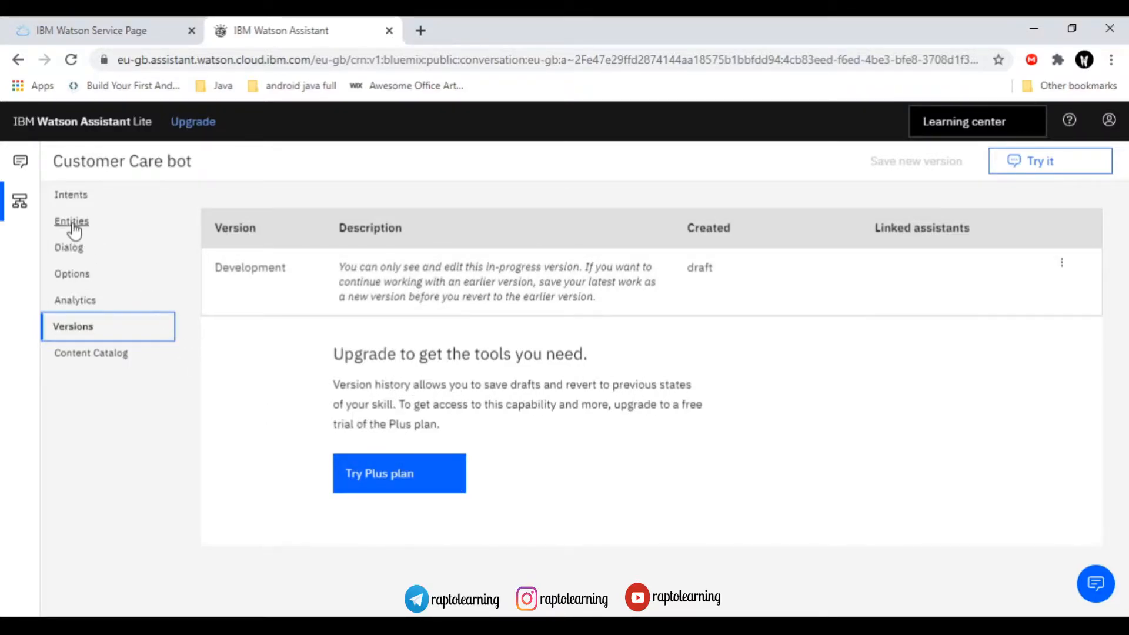
left_click(93, 199)
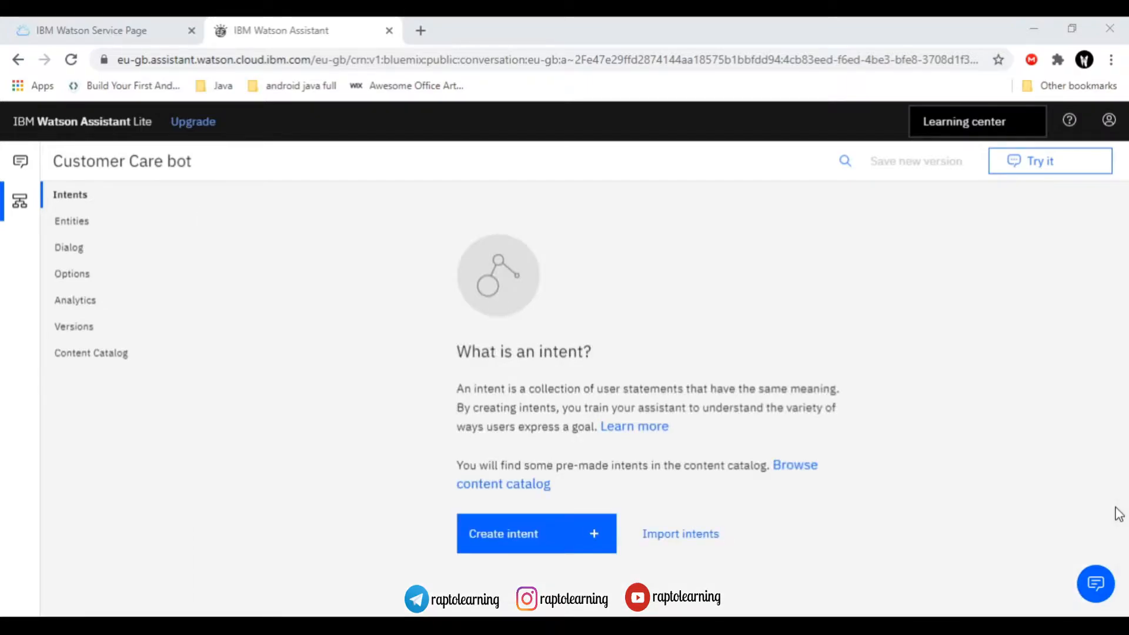
left_click(170, 312)
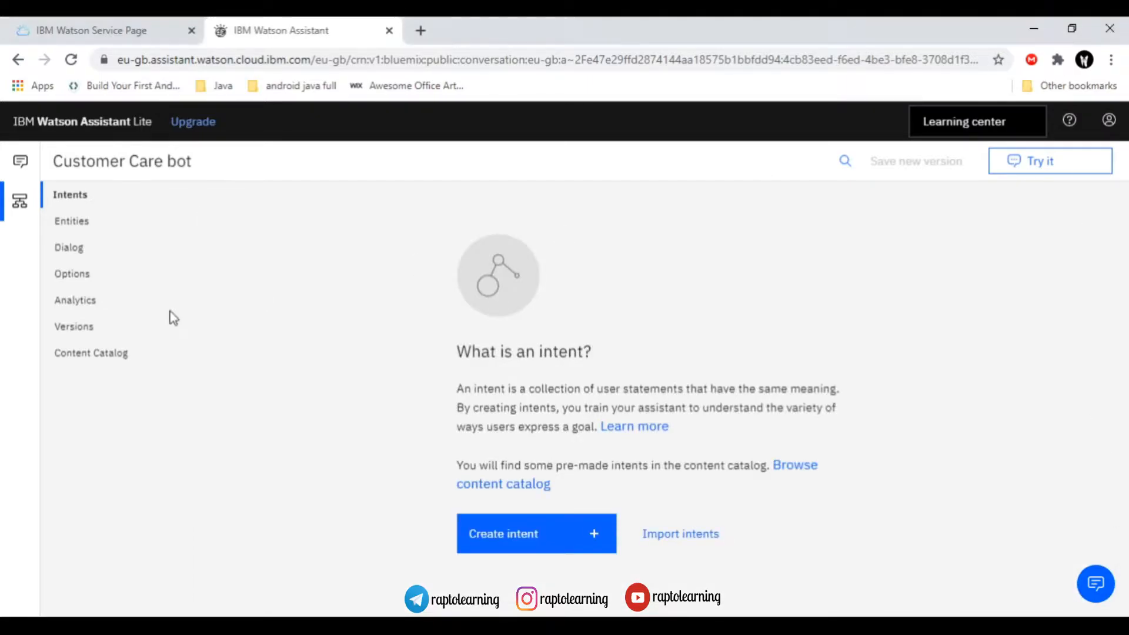
- Open the skill's dialog, preview the bot's greeting in the test chat and view its context variables, then close the preview
left_click(60, 248)
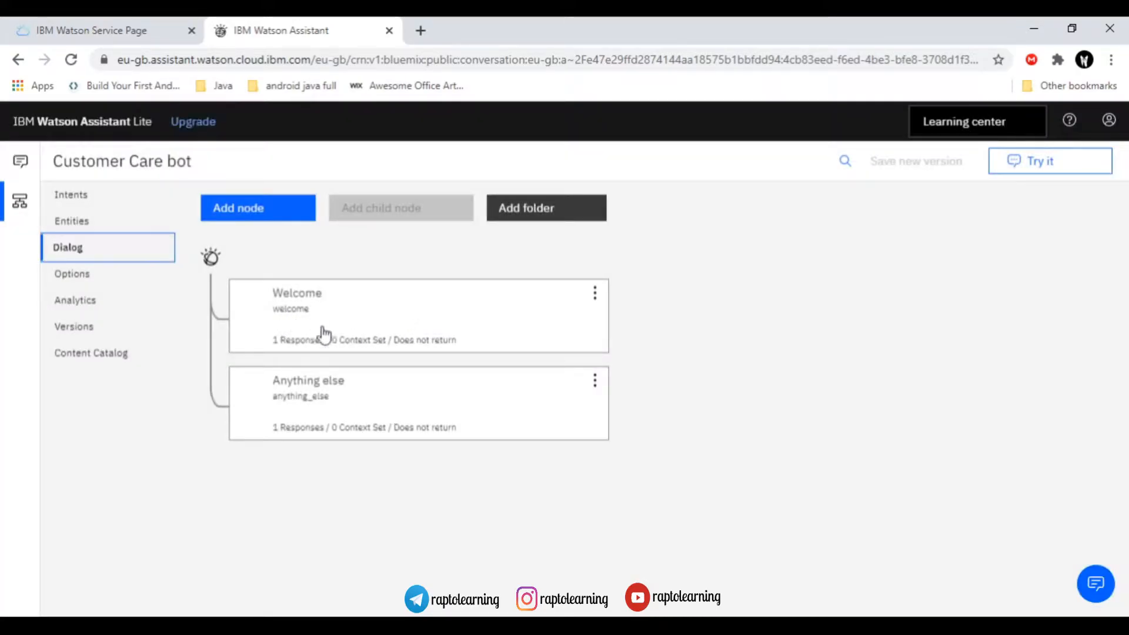
left_click(1010, 167)
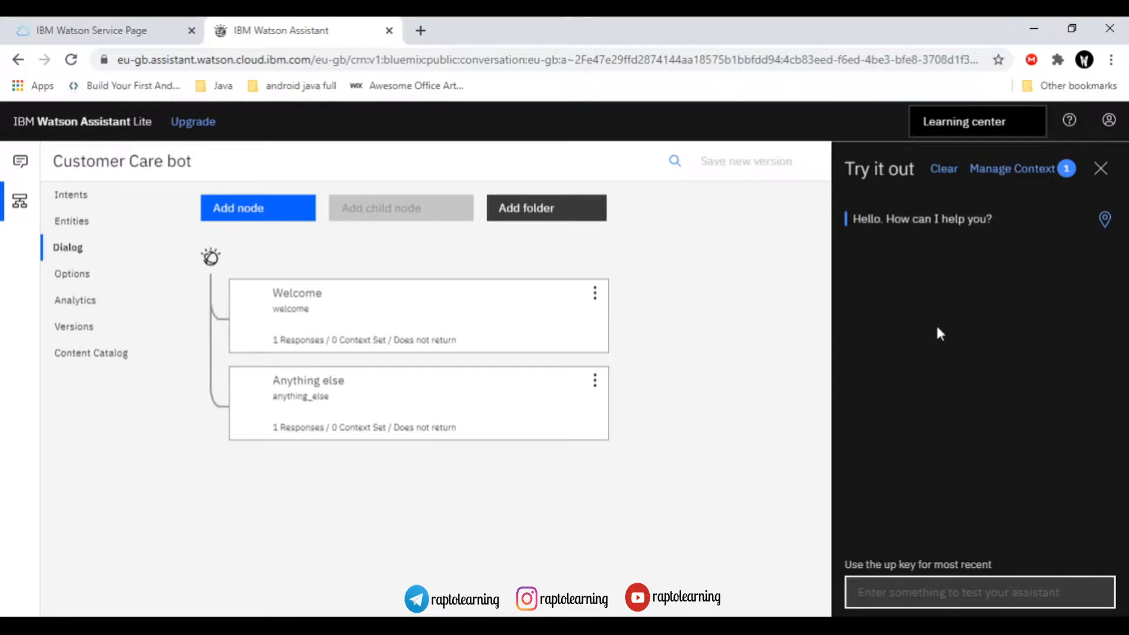
left_click(1053, 171)
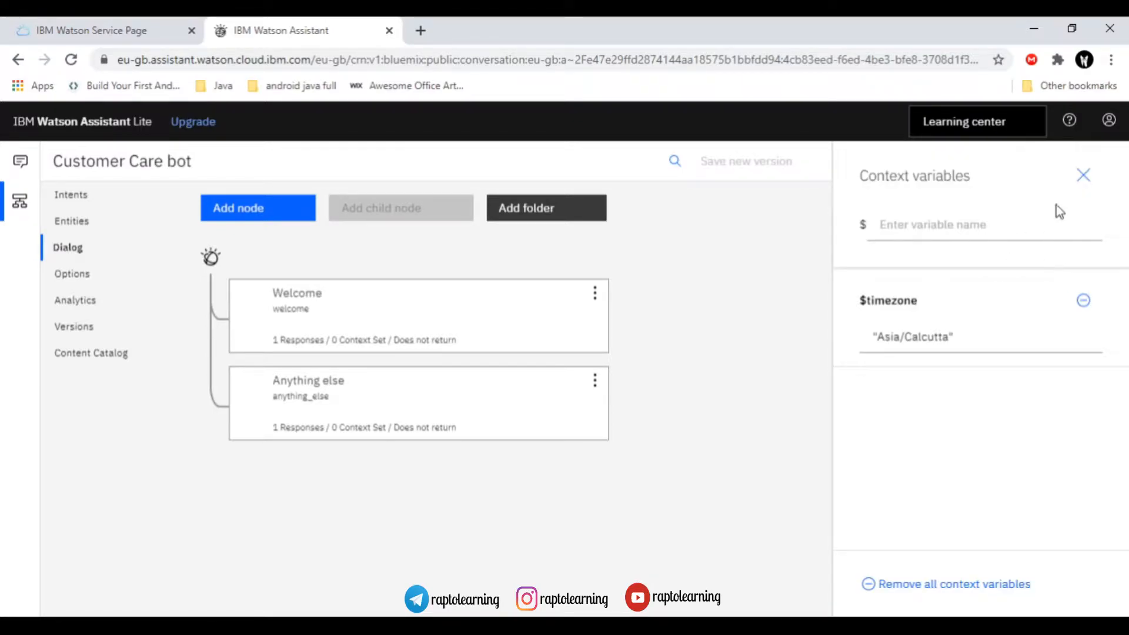
left_click(1081, 175)
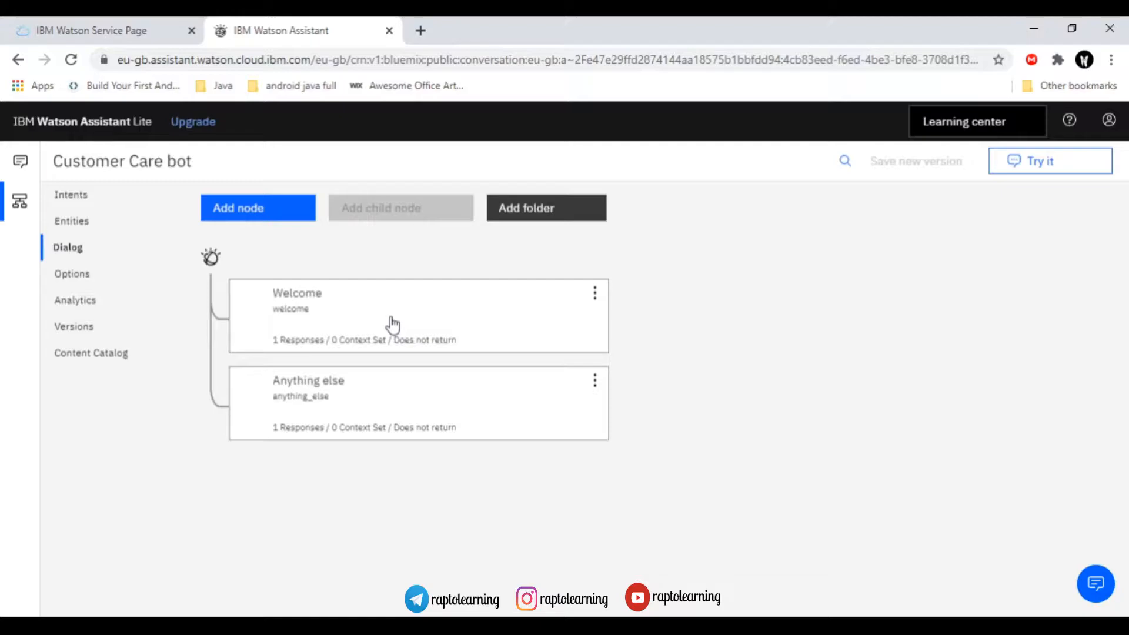
- Open the Welcome node and examine its recognition condition, text response and follow-up action
left_click(375, 300)
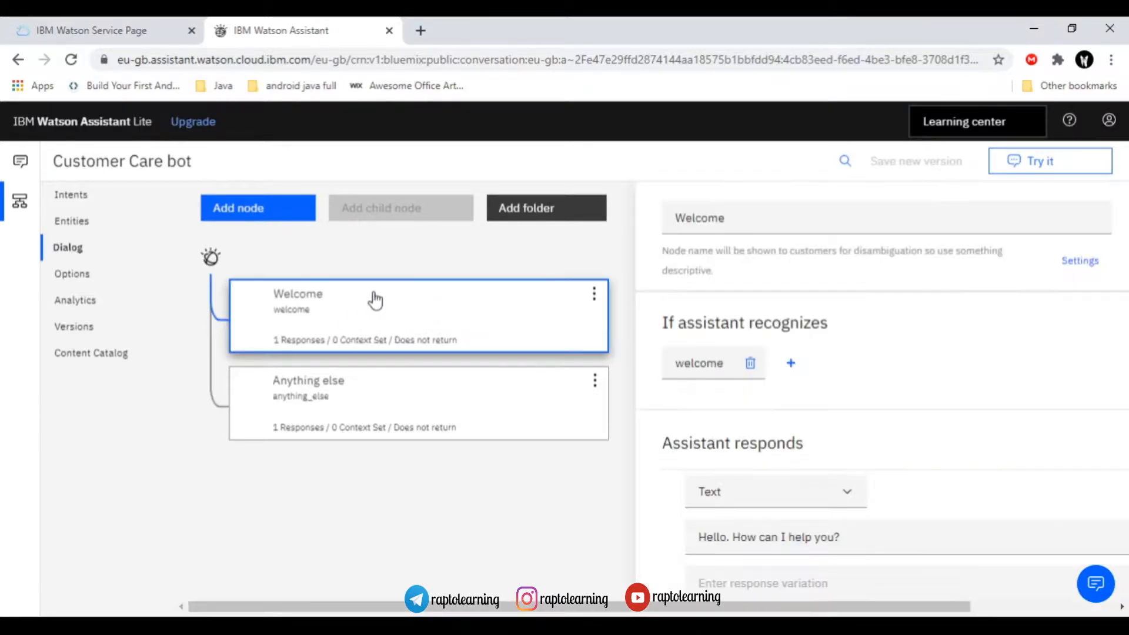
scroll(785, 432, "down", 2)
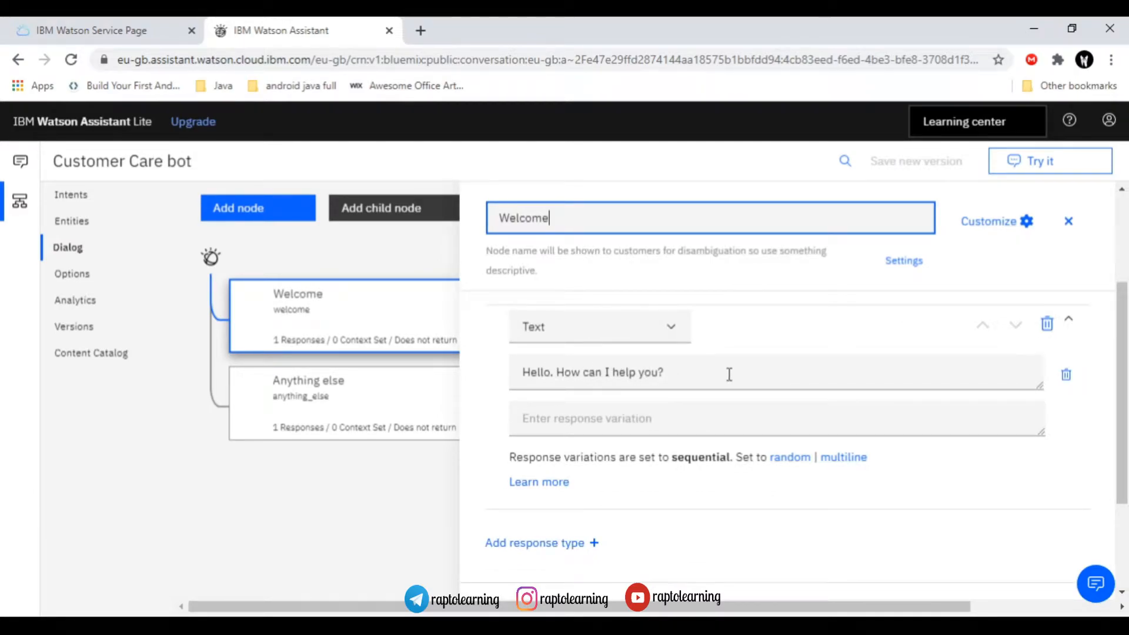
left_click_drag(550, 372, 736, 374)
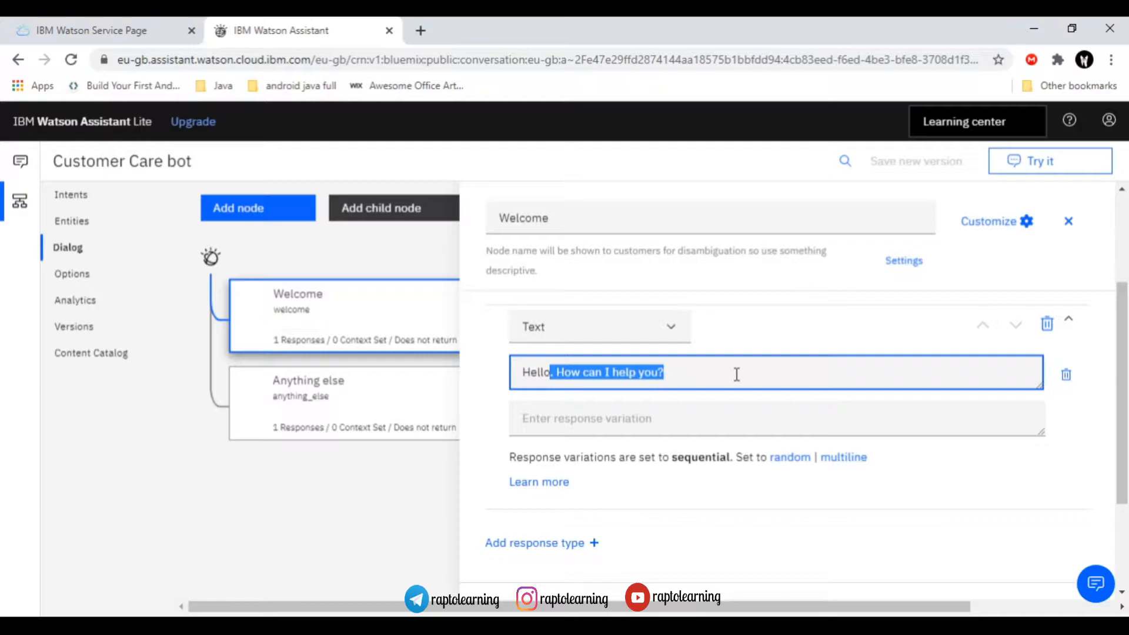
left_click(672, 378)
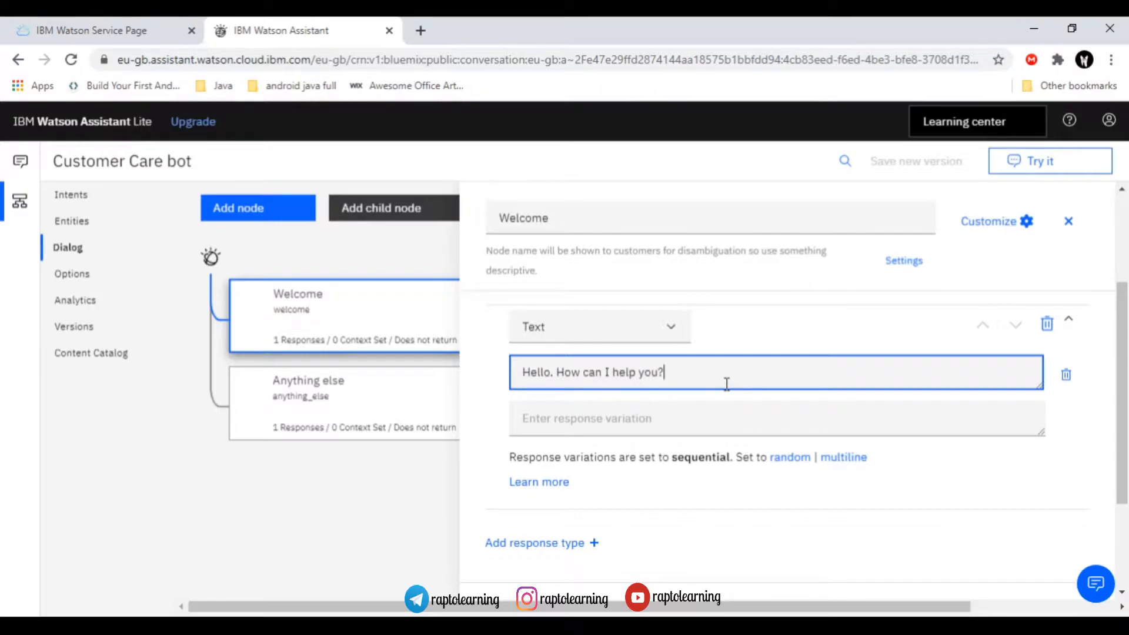
scroll(728, 384, "down", 3)
scroll(729, 385, "up", 5)
scroll(630, 404, "down", 5)
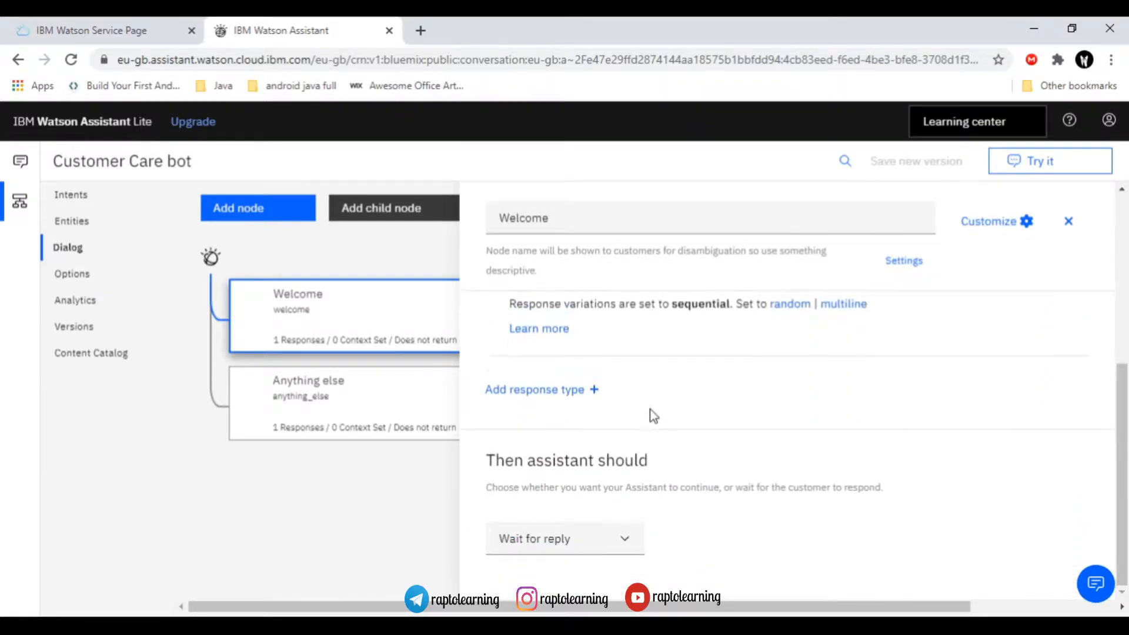
scroll(651, 415, "up", 5)
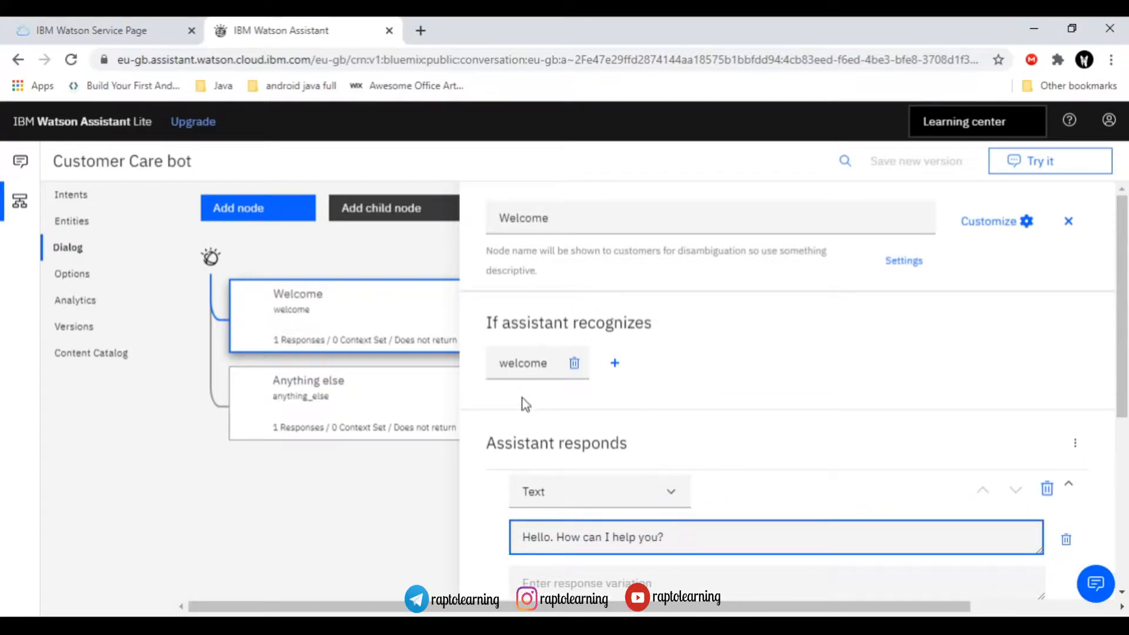
- Change the Welcome node's text response to "Hello. I am bot and how can I help you today?"
left_click(280, 327)
key("BackSpace")
key("BackSpace")
key("BackSpace")
key("BackSpace")
key("BackSpace")
key("BackSpace")
key("BackSpace")
type("I")
type(" am you")
key("BackSpace")
key("BackSpace")
type("bot c")
key("BackSpace")
key("BackSpace")
type("s")
key("BackSpace")
type("and how can")
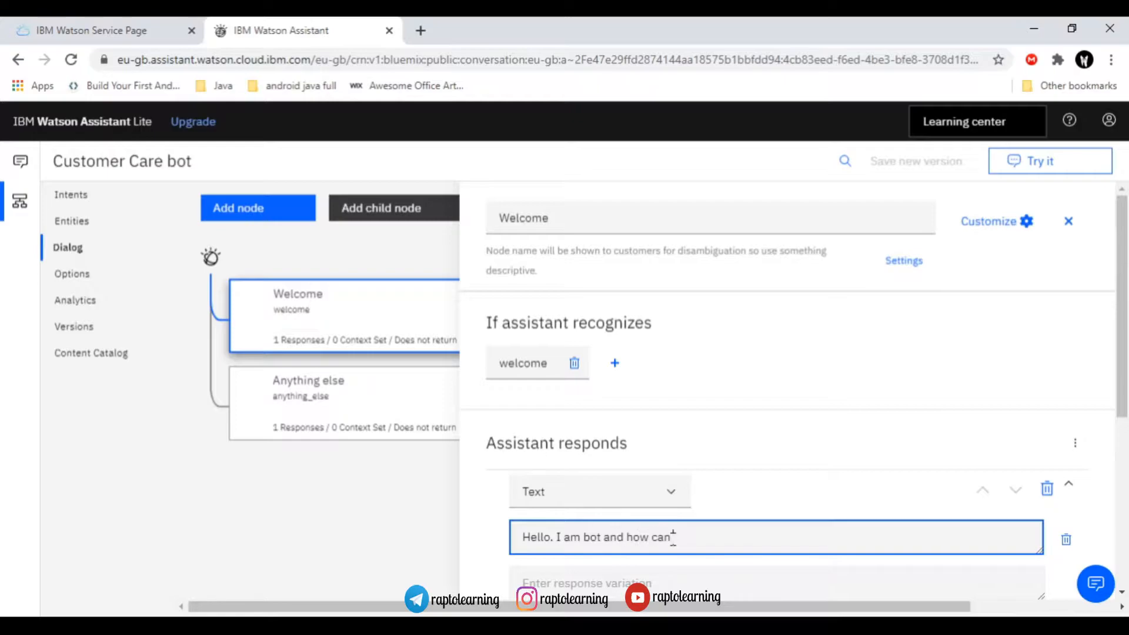
type(" I help you today?")
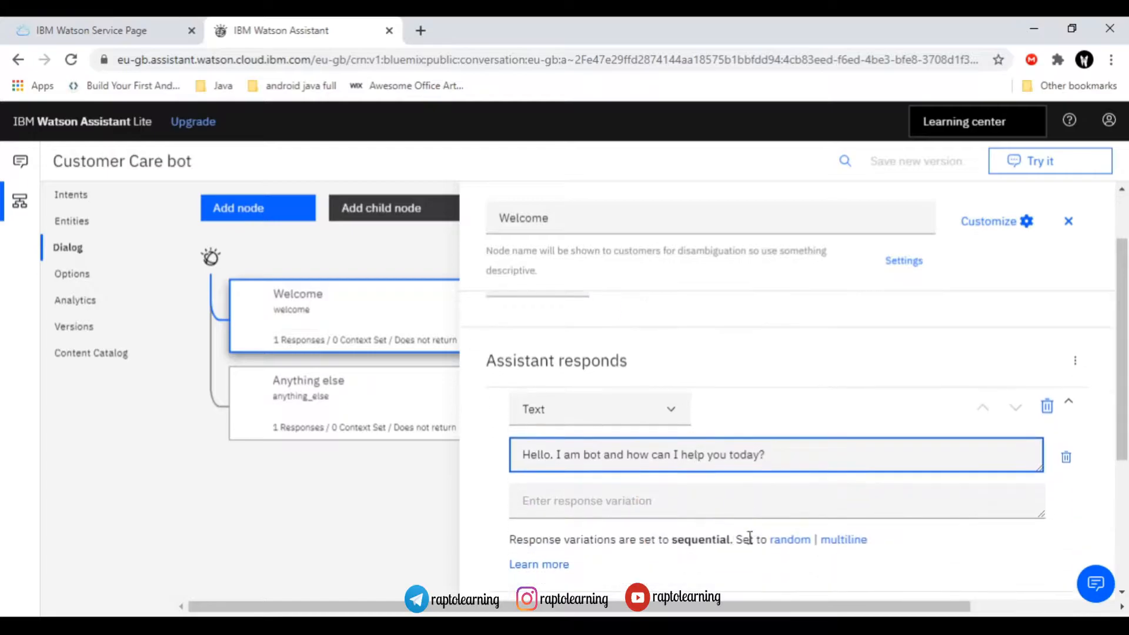
- Review the rest of the Welcome node's settings and close the node
scroll(744, 532, "down", 4)
scroll(747, 528, "up", 4)
left_click(1069, 222)
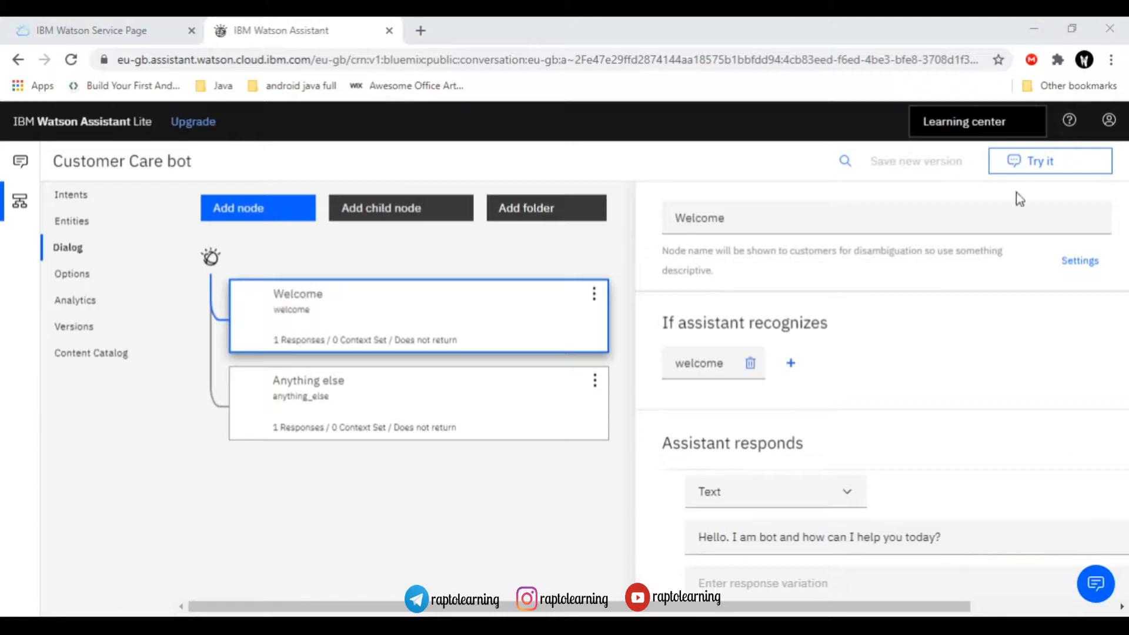
left_click(1019, 24)
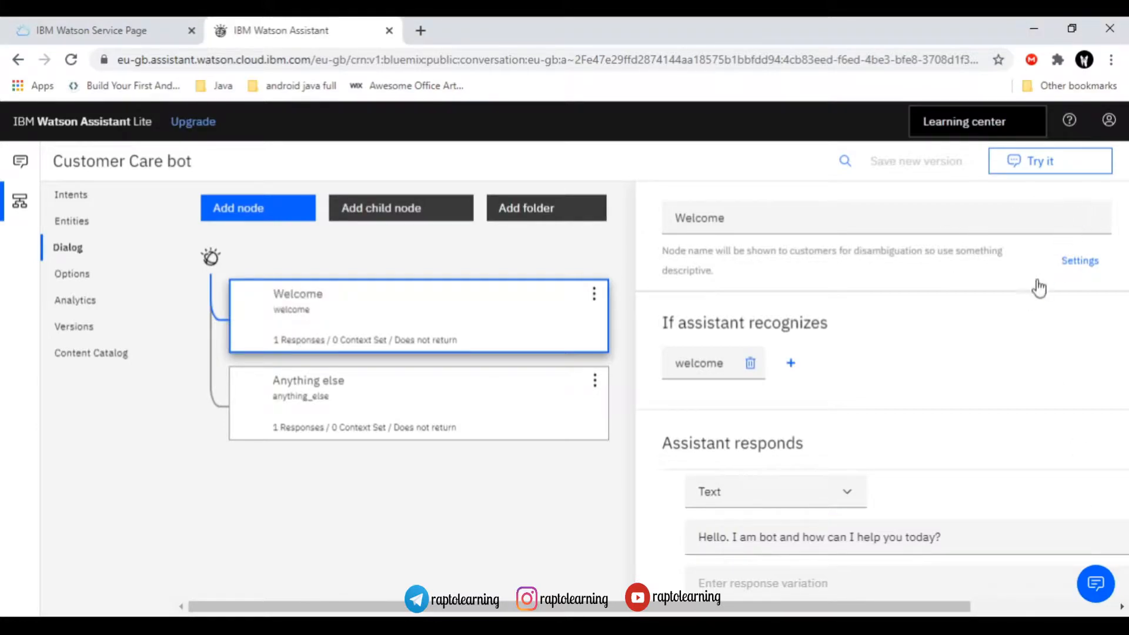
left_click(1064, 222)
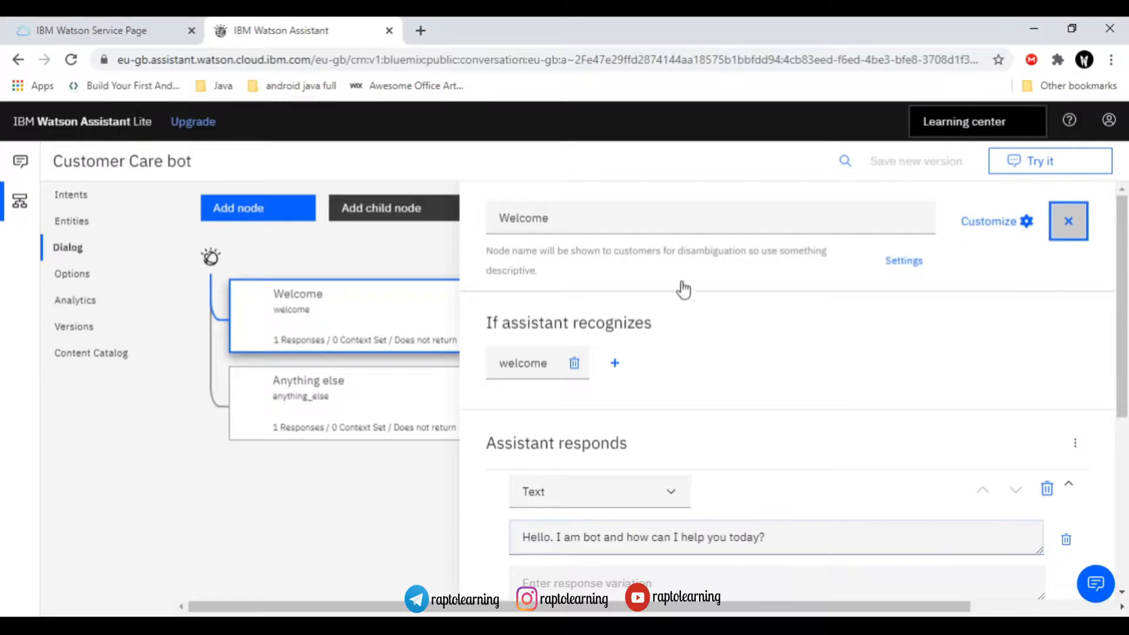
- Clear the test chat and reopen it to preview the Welcome node's updated greeting
left_click(1011, 165)
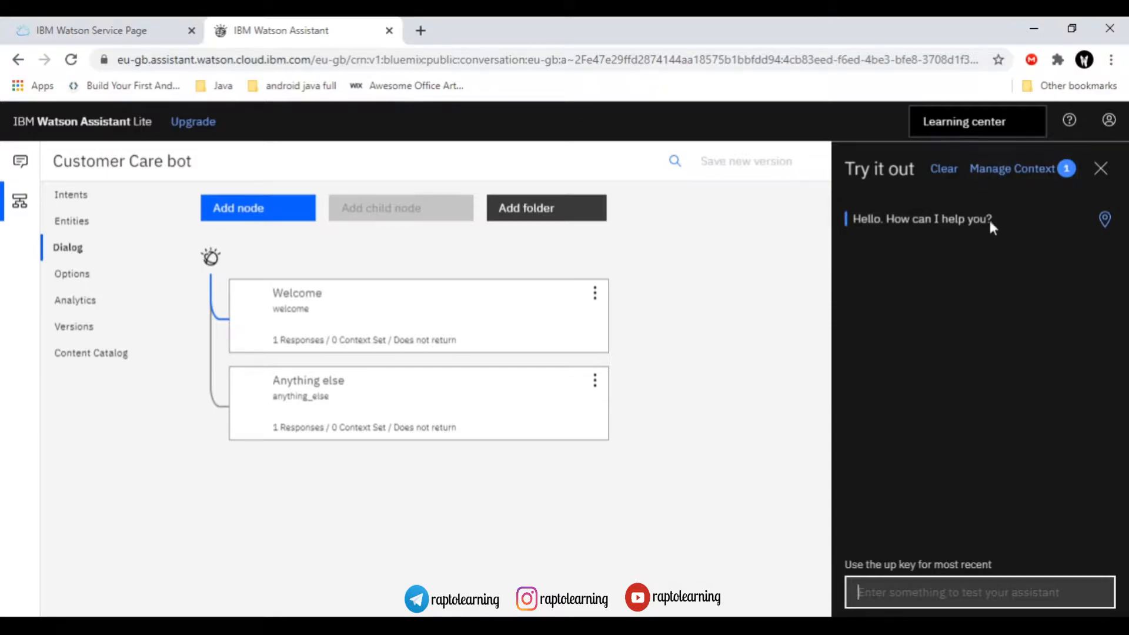
left_click(1093, 174)
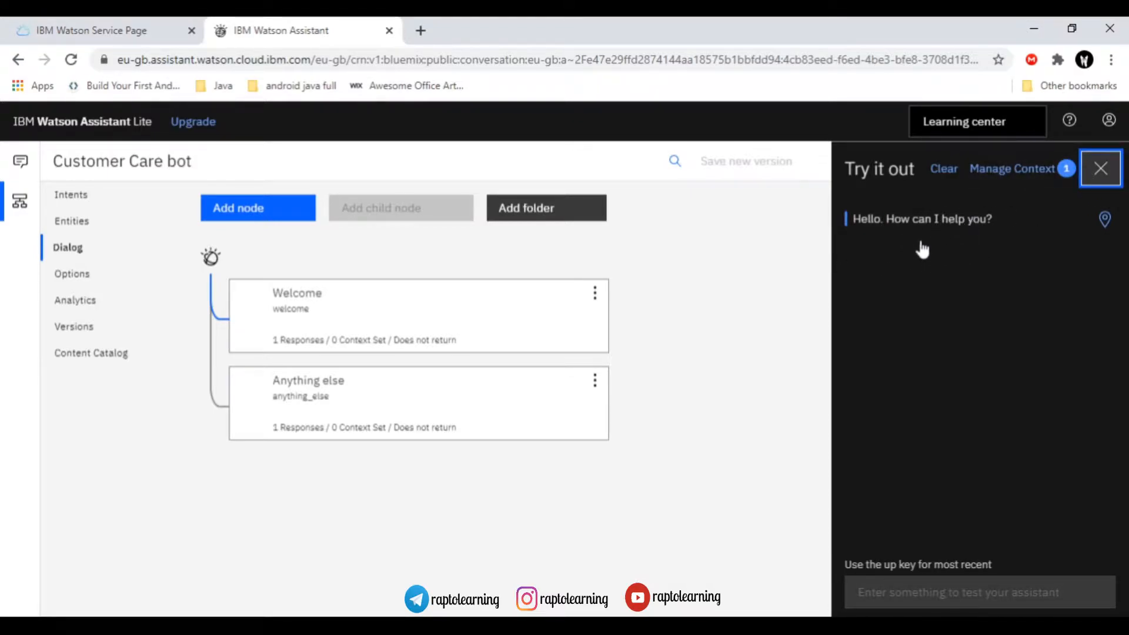
left_click(1039, 164)
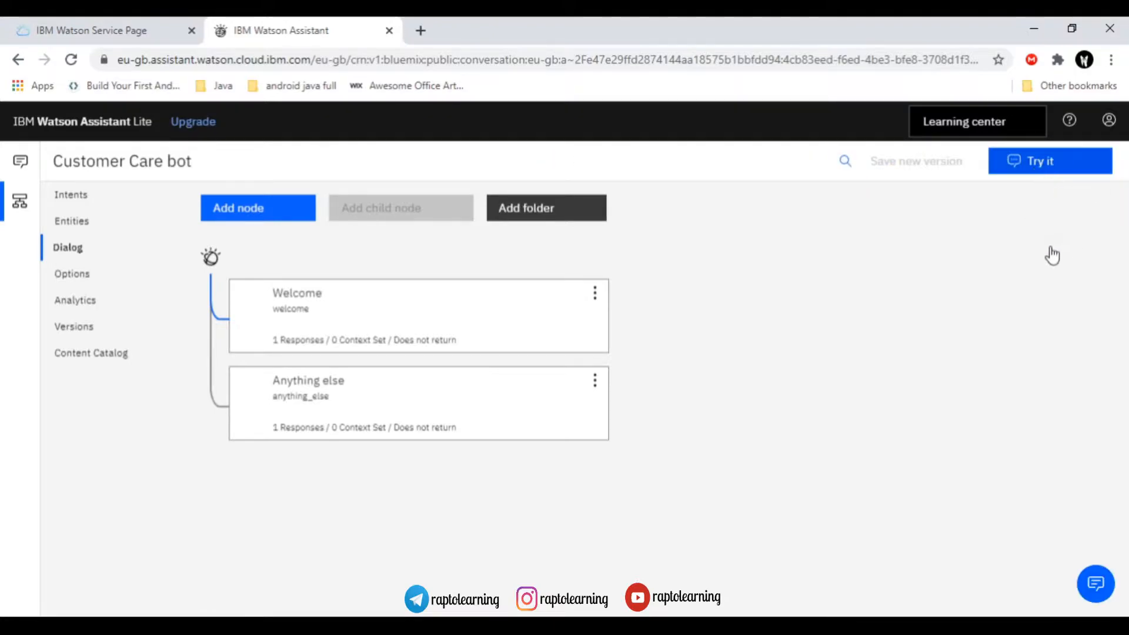
left_click(941, 171)
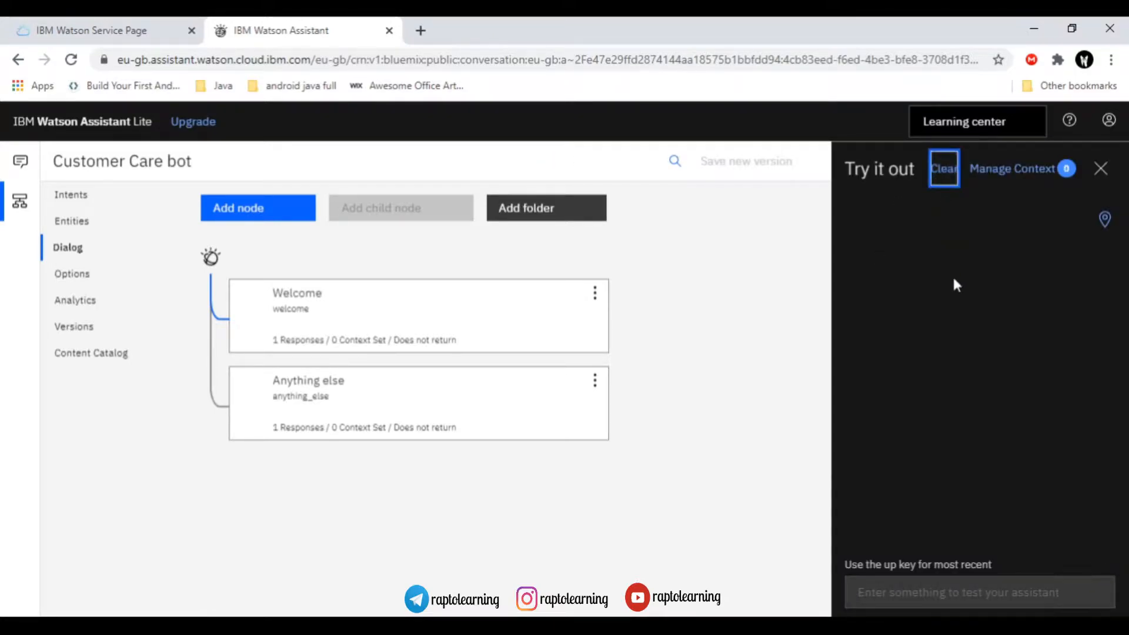
left_click(1100, 169)
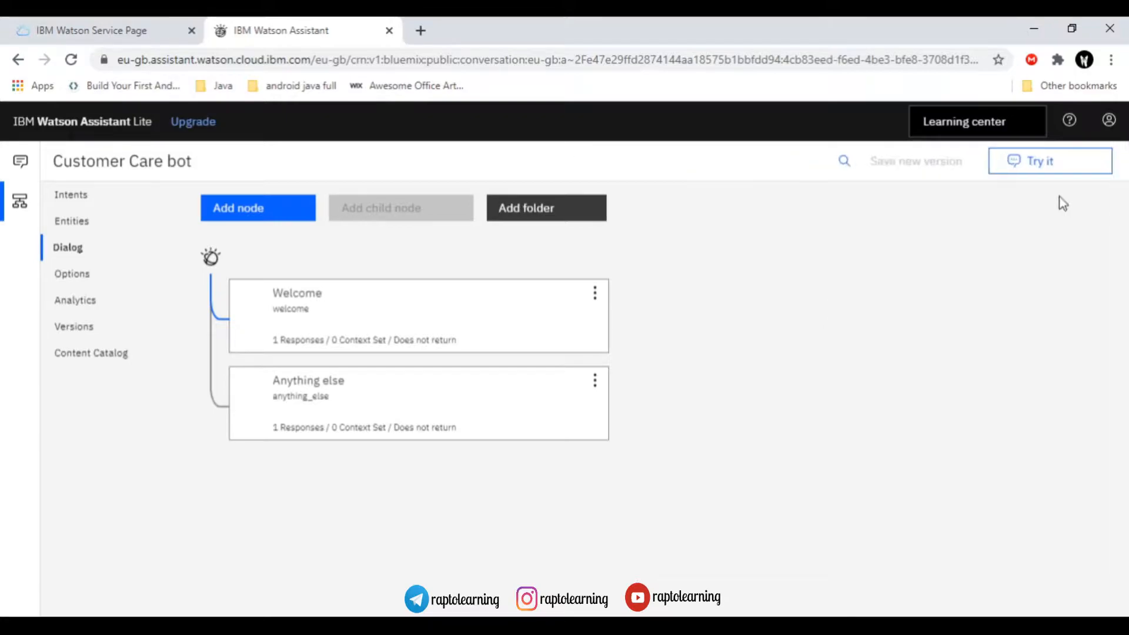
left_click(998, 167)
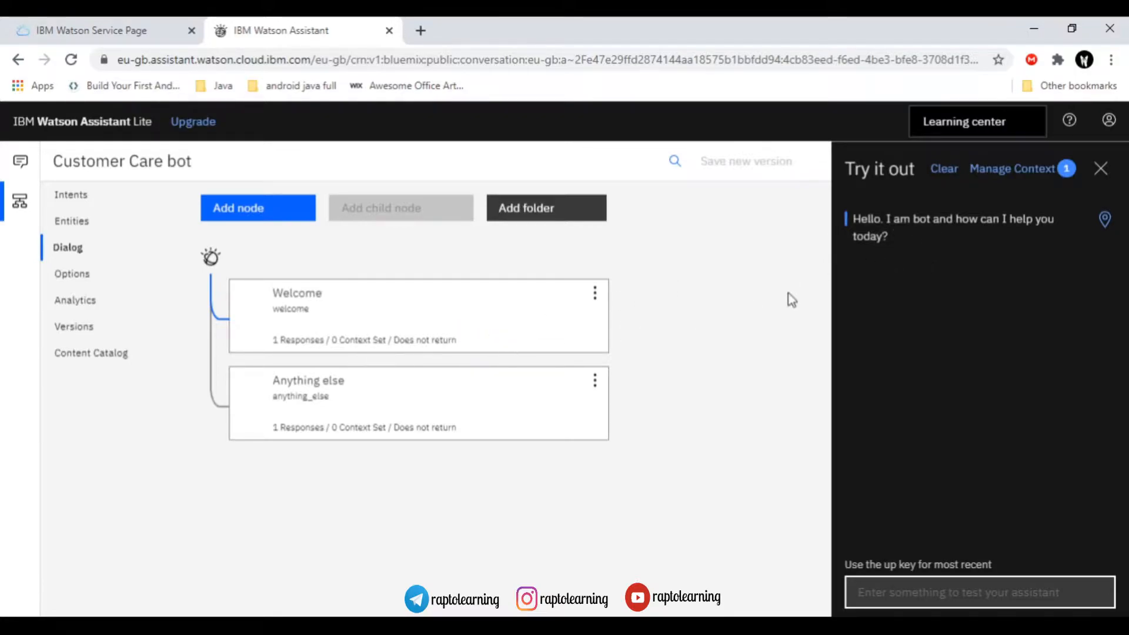
- Send "hi" in the test chat and find which dialog node answers it
left_click(731, 625)
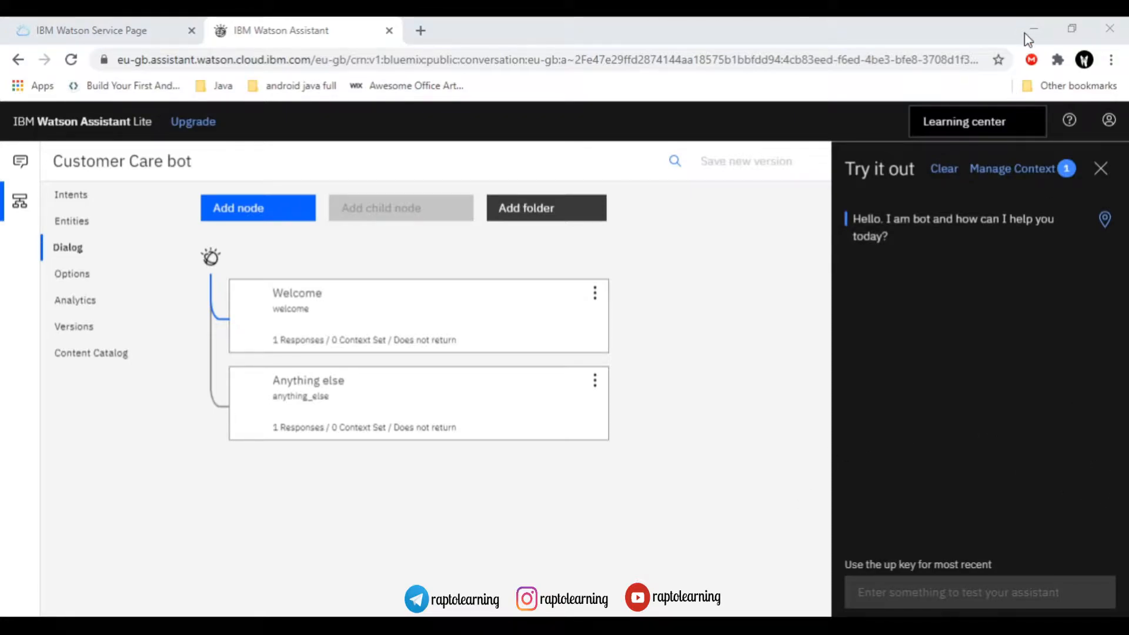
left_click(916, 597)
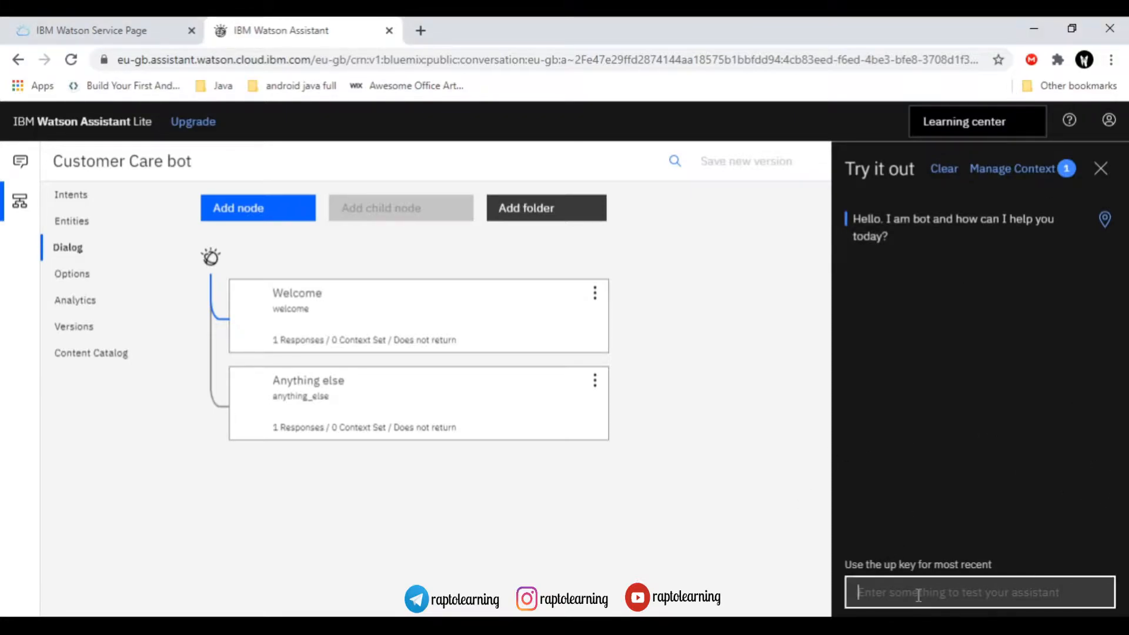
type("hi")
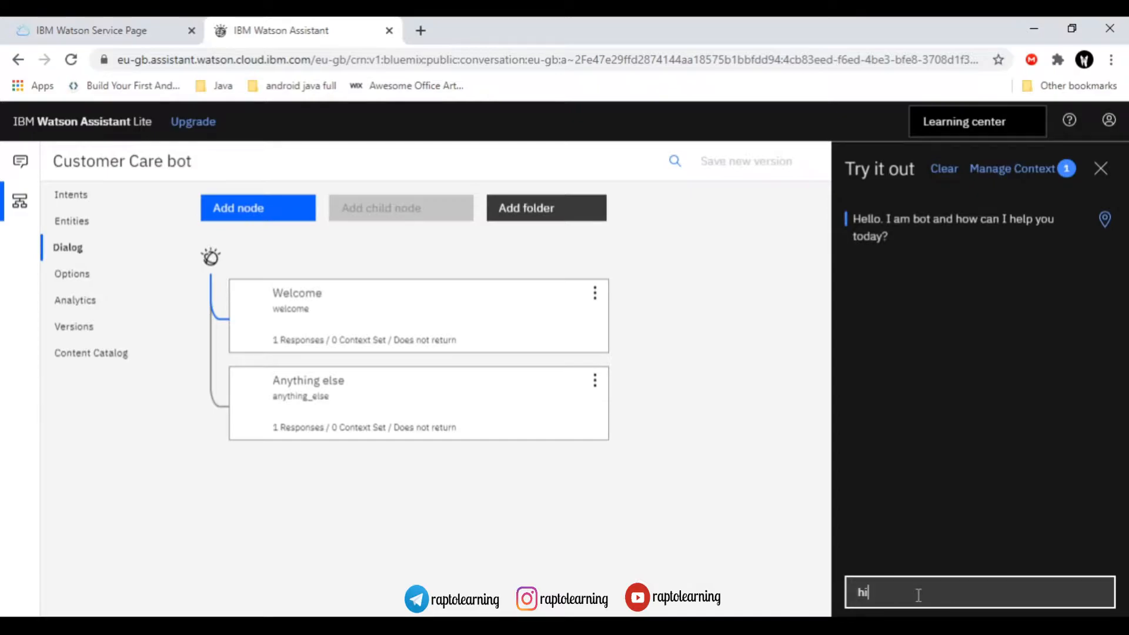
key("Return")
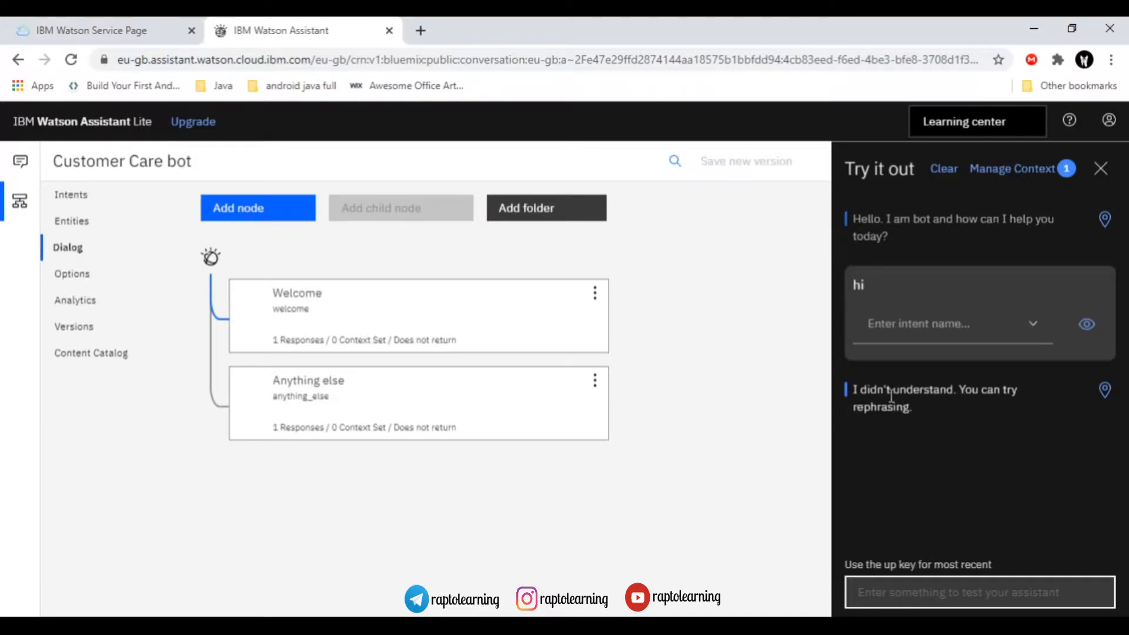
left_click_drag(869, 392, 941, 412)
left_click(983, 389)
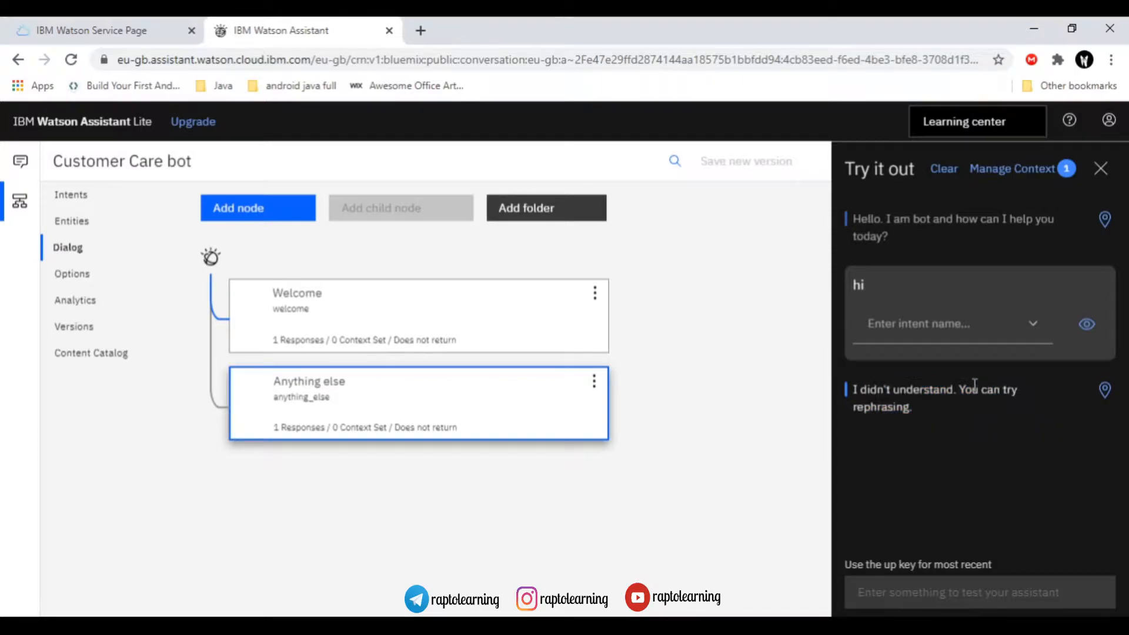
- Mark the test message "hi" as irrelevant and close the test chat
left_click(1034, 328)
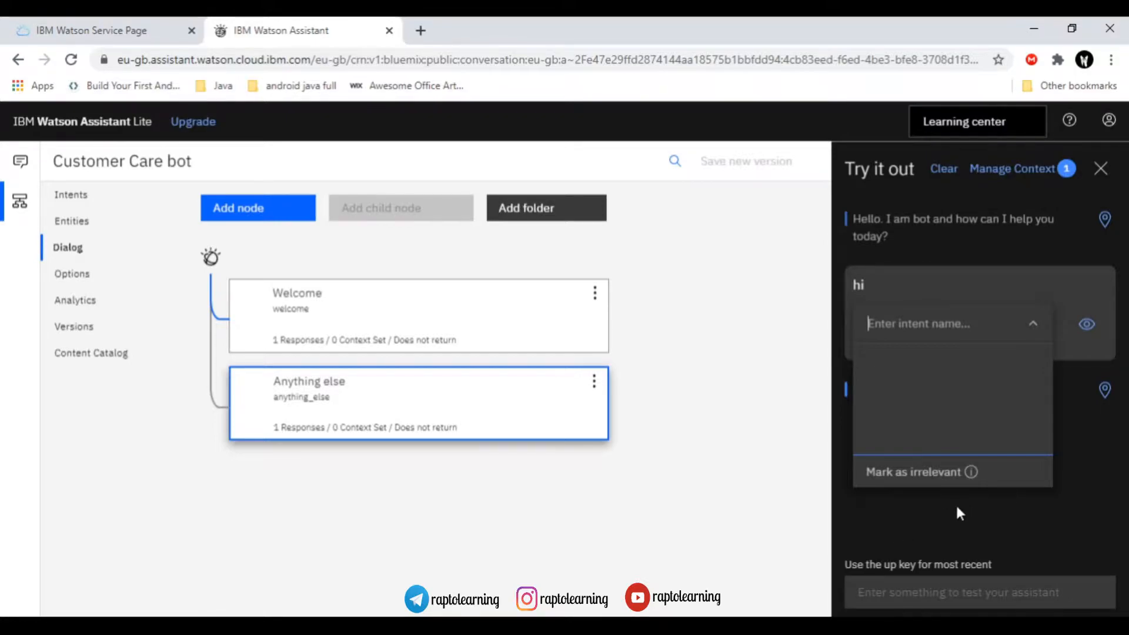
double_click(421, 416)
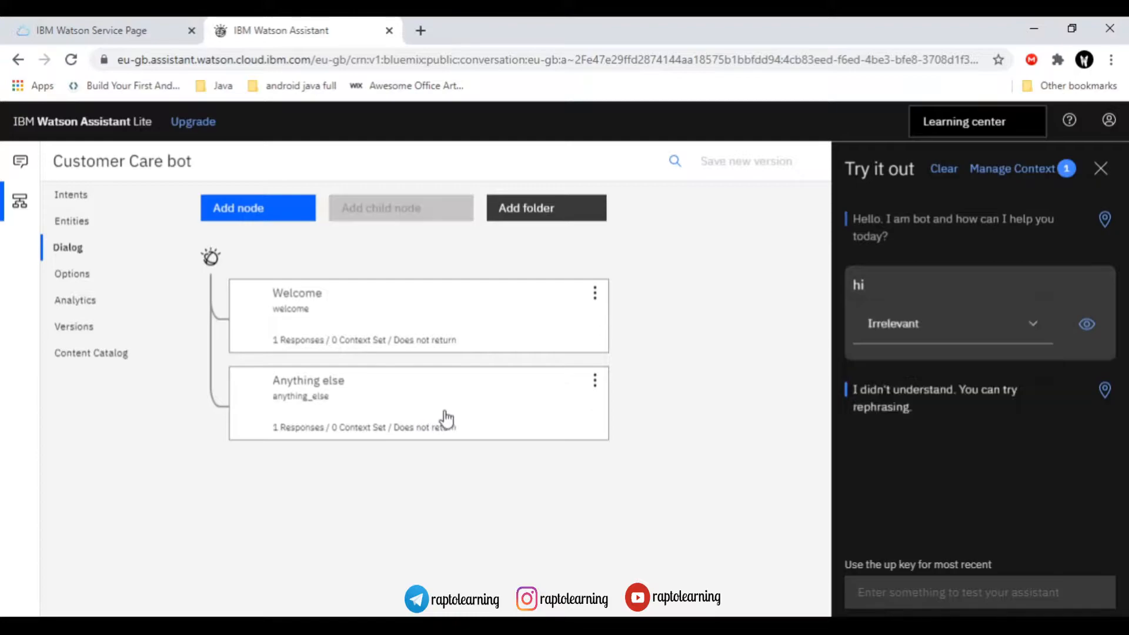
left_click(1102, 168)
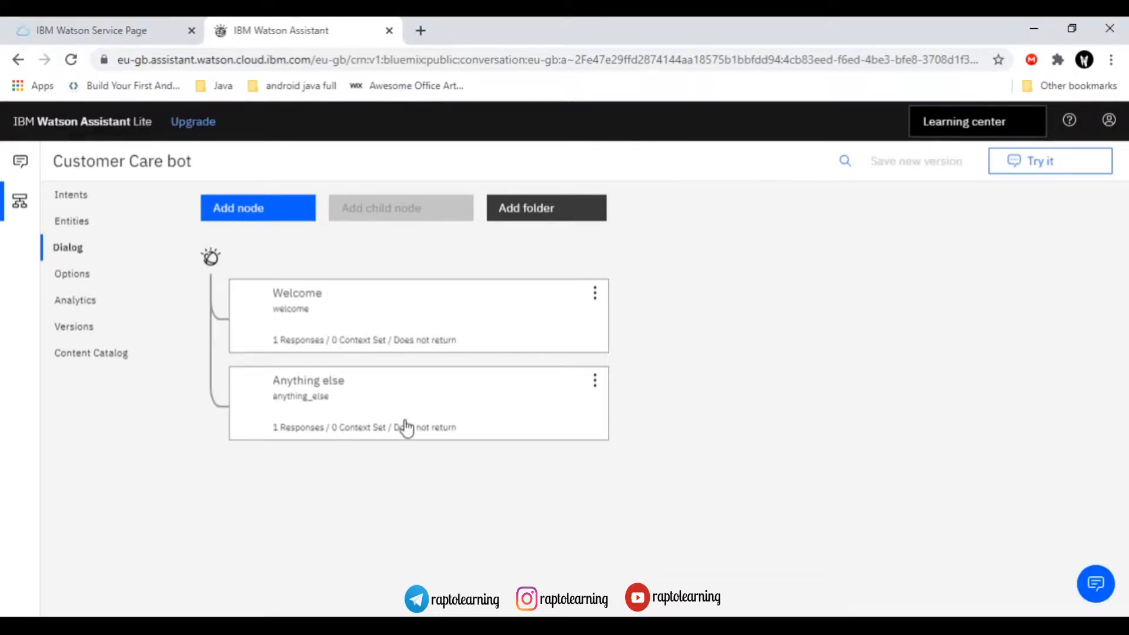
- Open the Anything else node and examine its text response variations
left_click(411, 427)
scroll(794, 518, "down", 3)
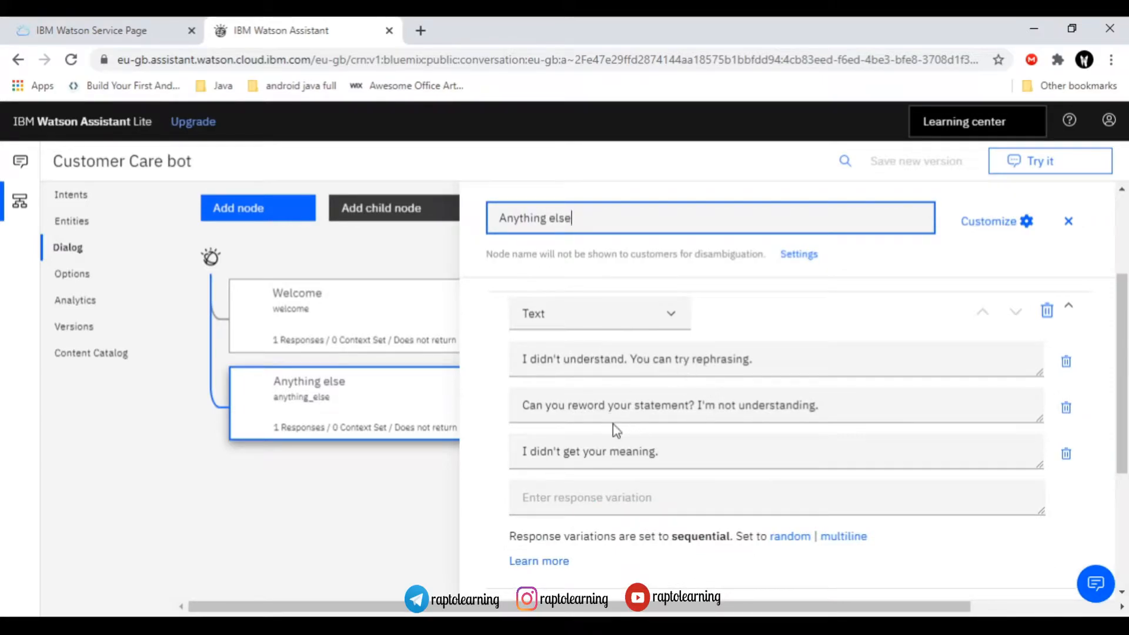
scroll(672, 472, "down", 1)
scroll(671, 472, "up", 3)
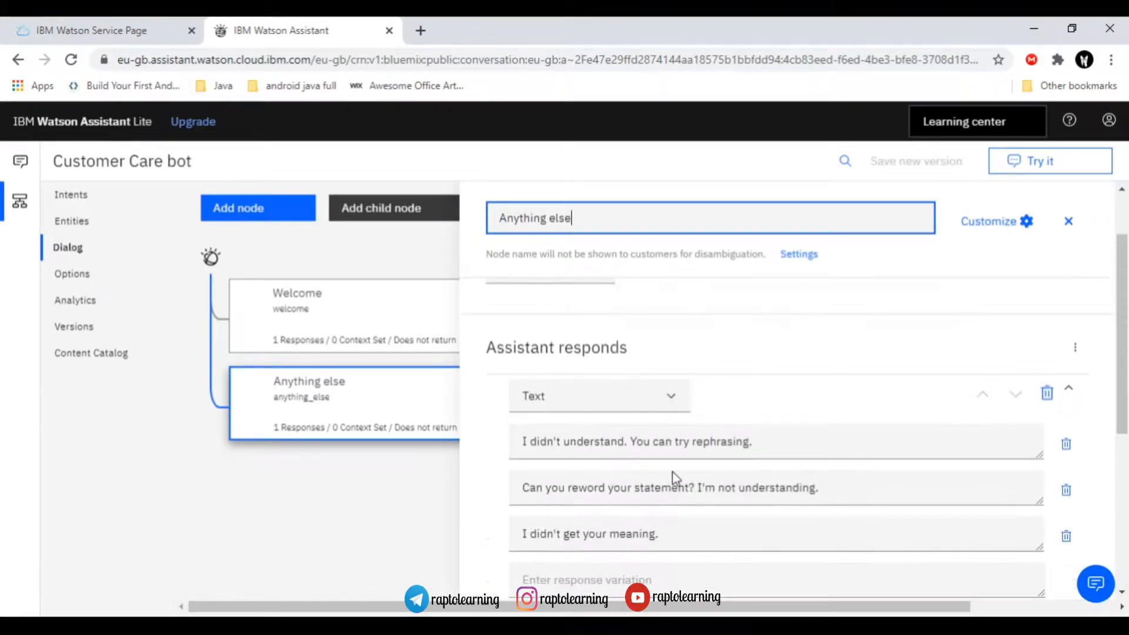
left_click(735, 624)
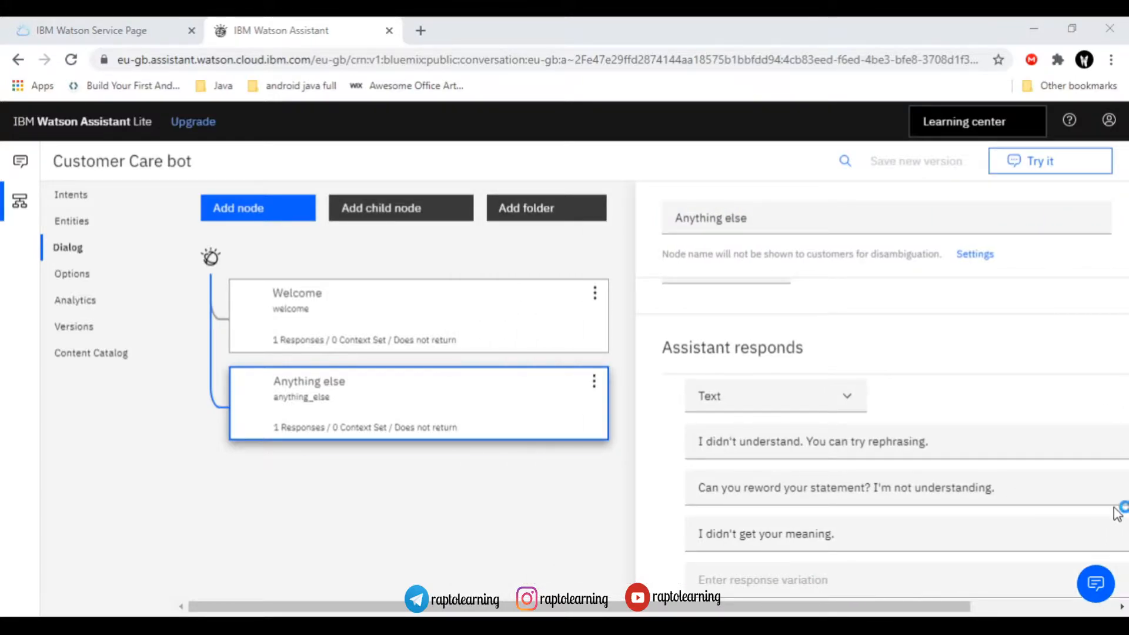
left_click(981, 203)
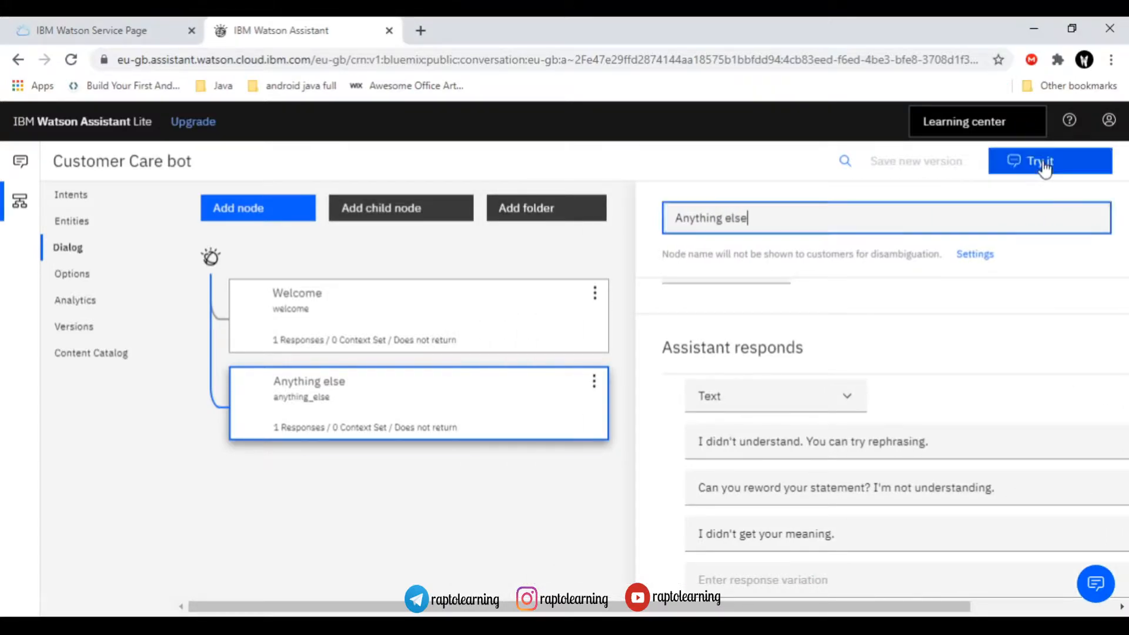
- Reopen the test chat and send the message "hello"
left_click(1043, 170)
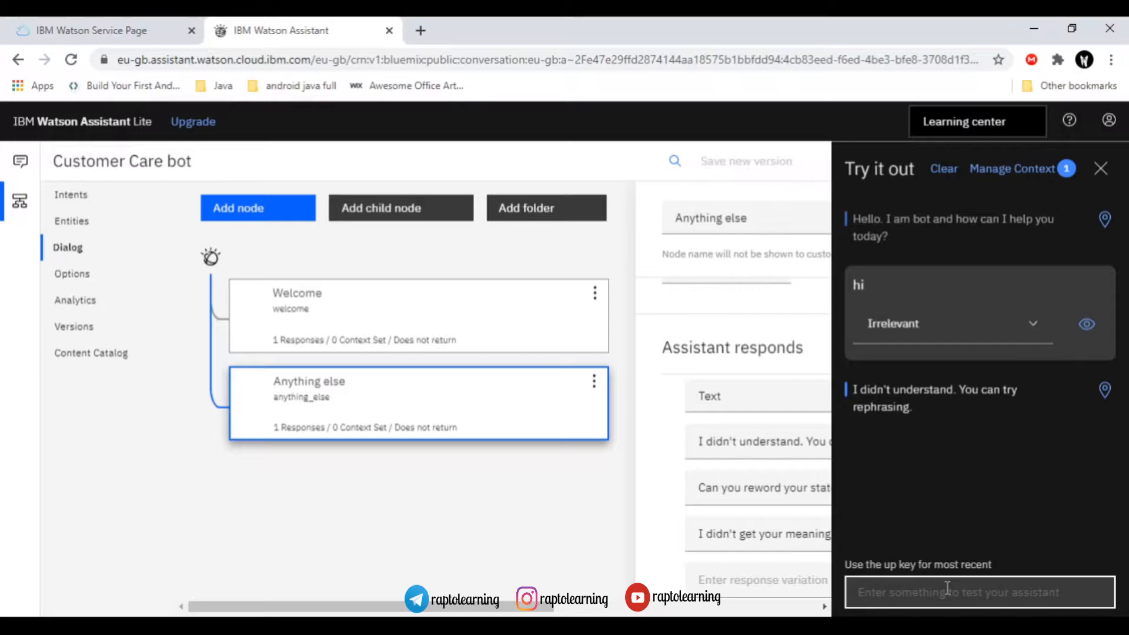
type("hello")
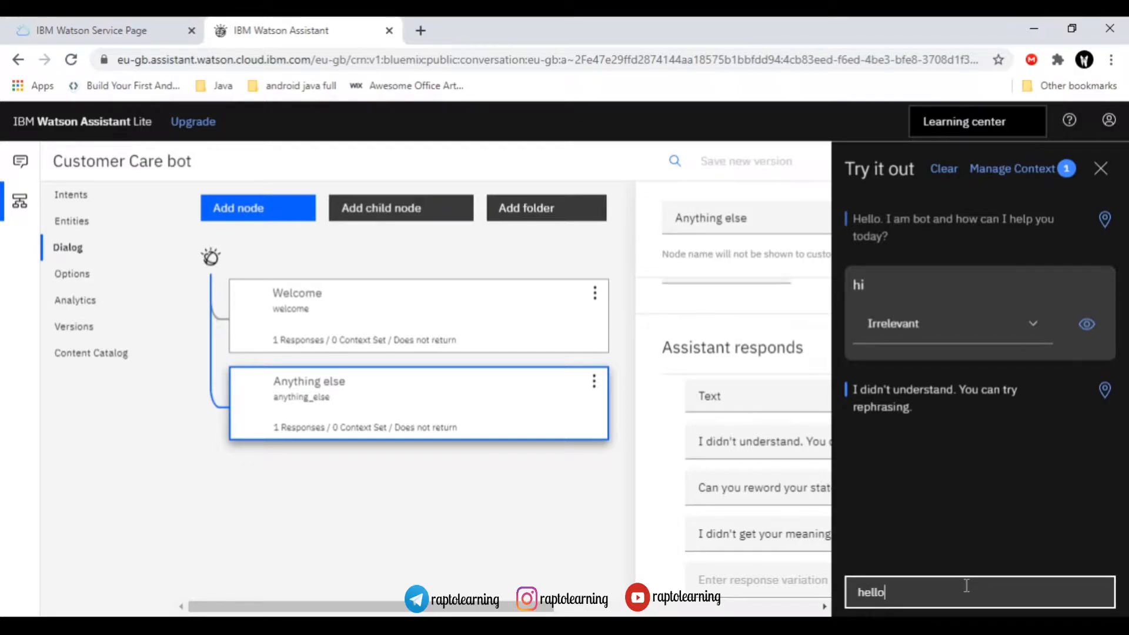
key("Return")
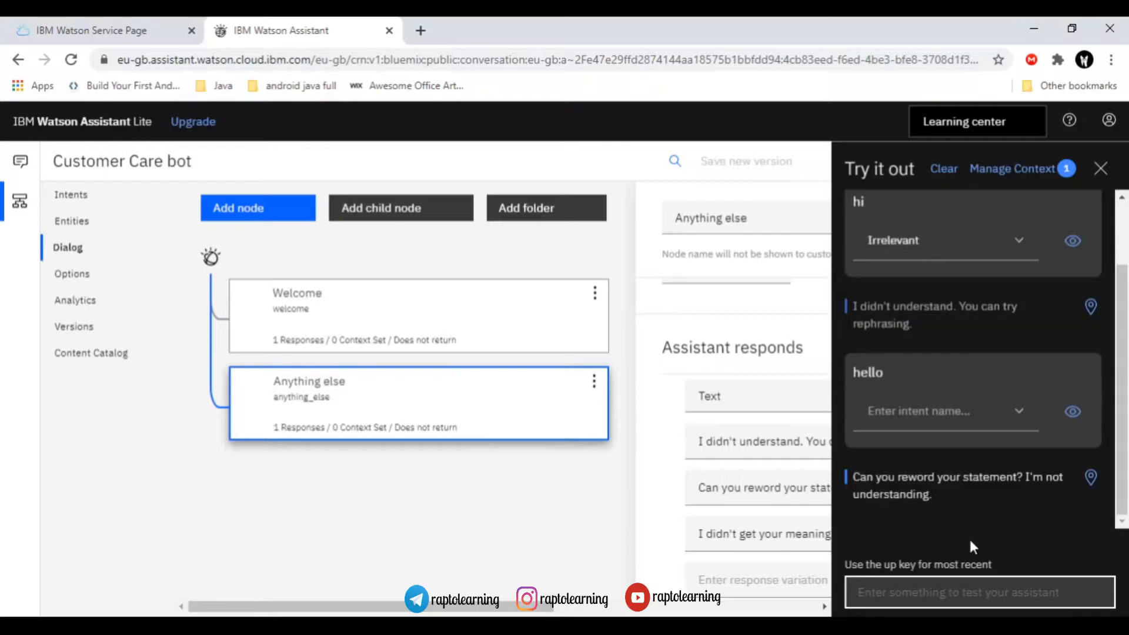
- Add the response variation "Sorry Could not understand." to the Anything else node and close the node
mouse_move(680, 486)
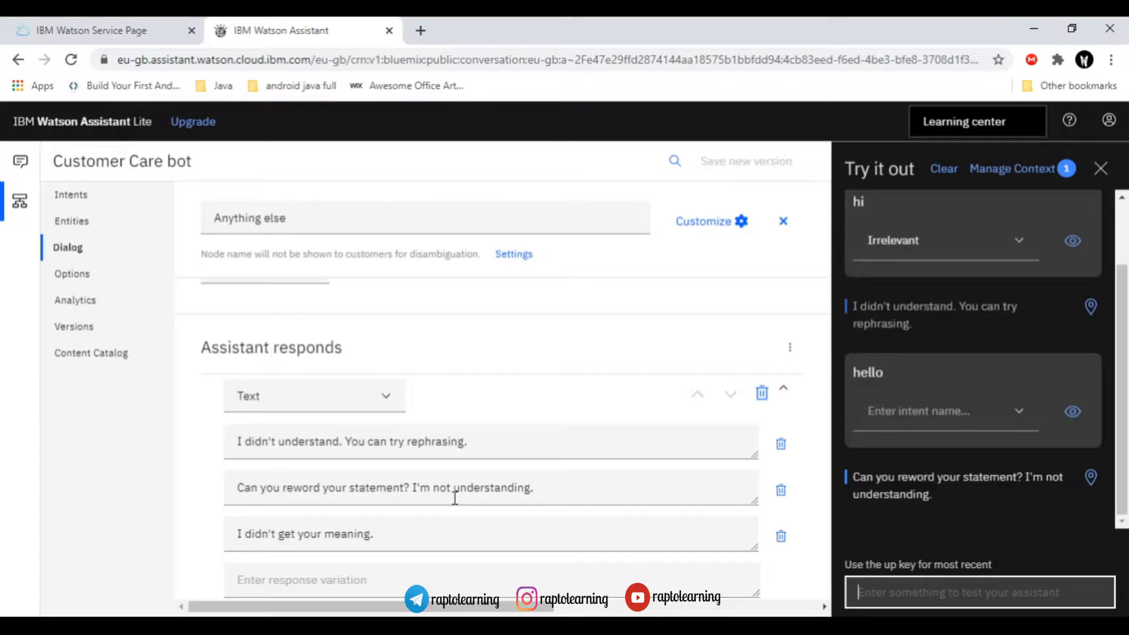
scroll(457, 514, "down", 1)
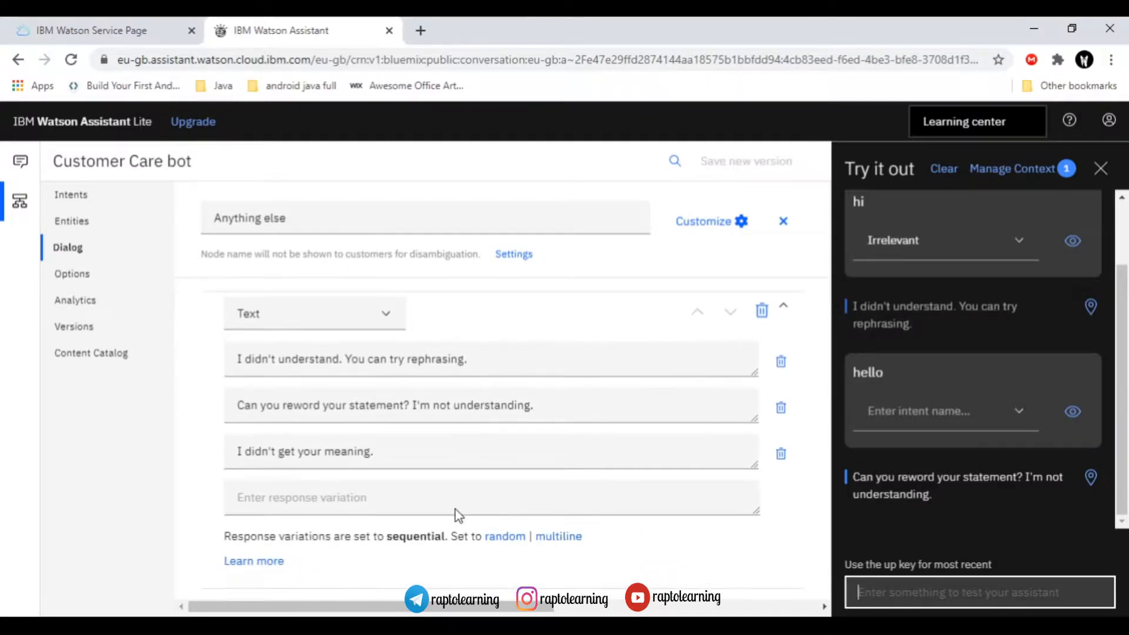
left_click(425, 496)
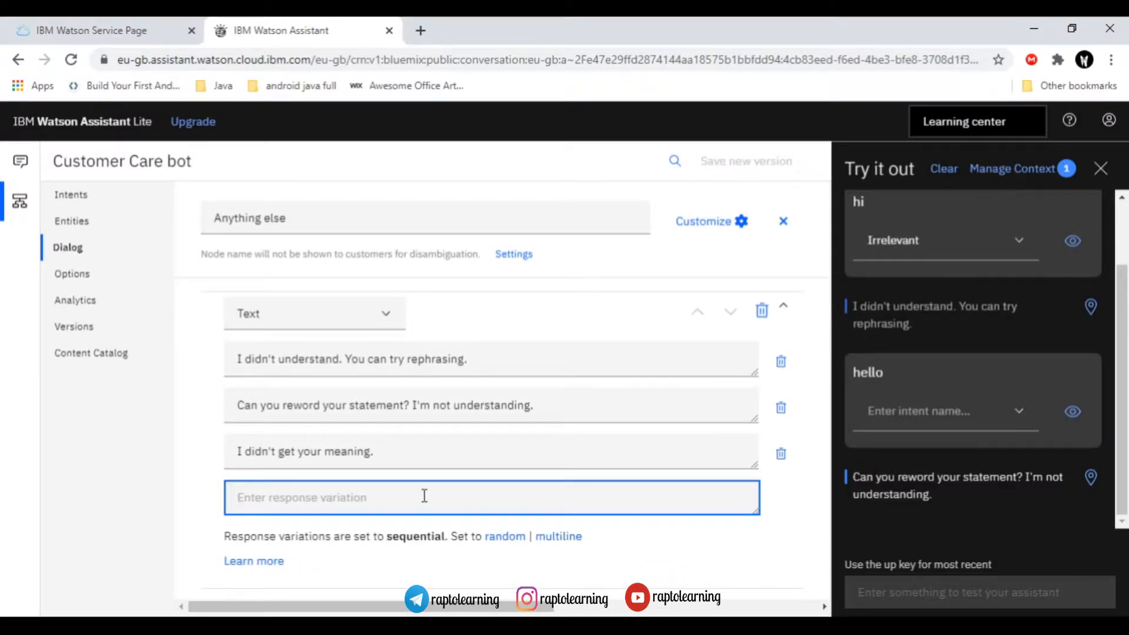
type("Sorr")
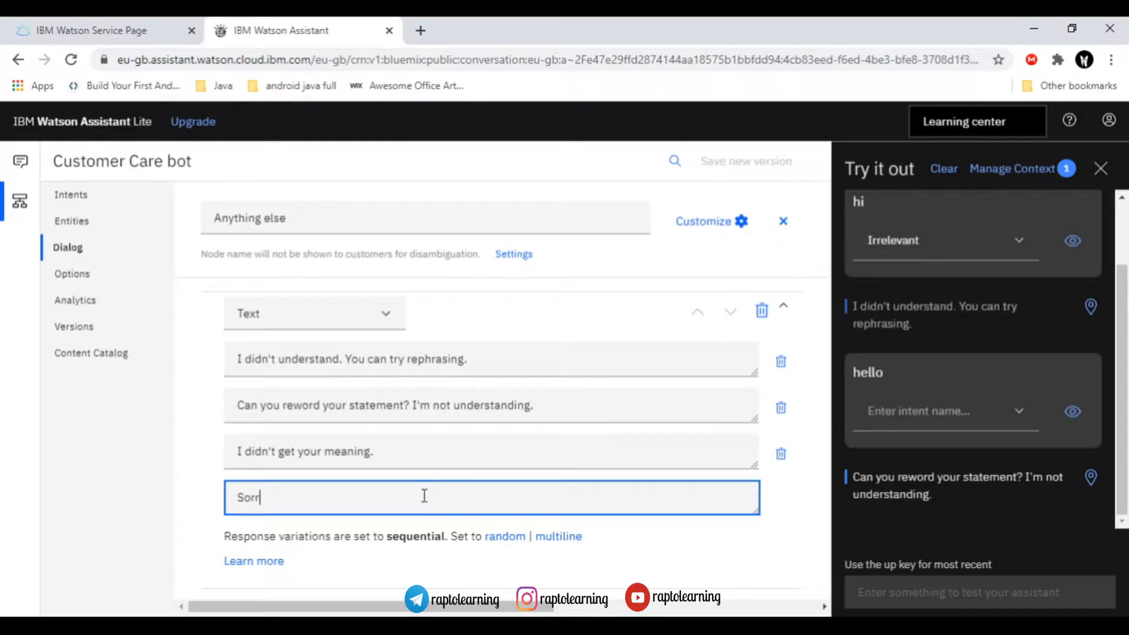
type("y COuld not understand")
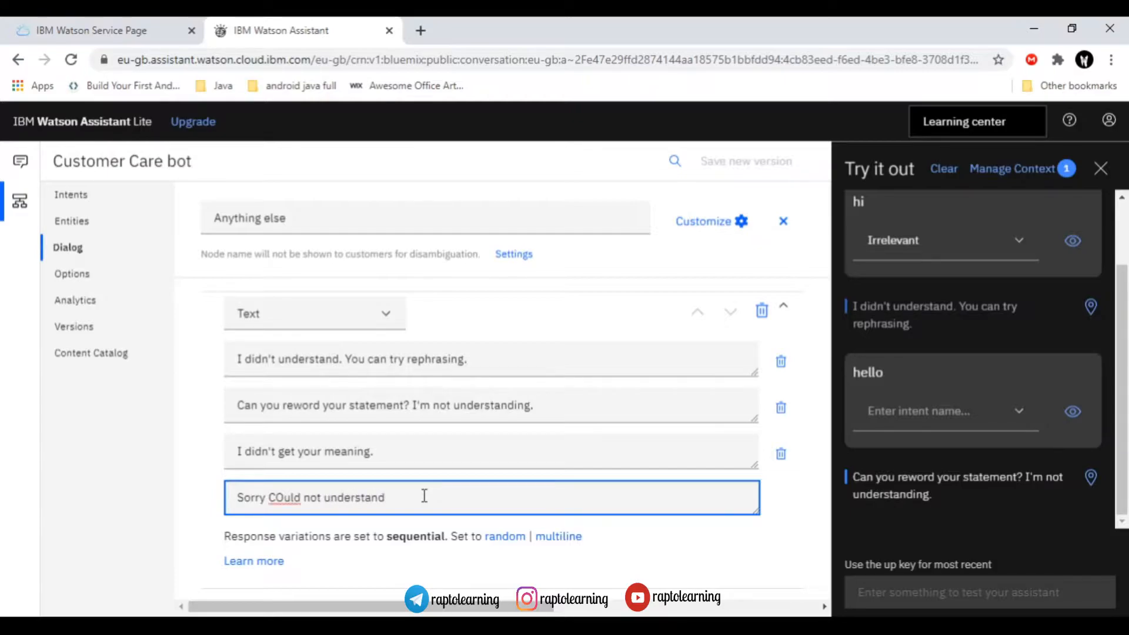
key("Left")
key("Left")
key("Left")
key("Left")
key("Left")
key("Left")
key("Left")
key("Left")
key("Left")
key("Left")
key("Left")
key("Left")
key("Left")
key("Left")
key("Left")
key("Left")
key("BackSpace")
type("o")
key("Right")
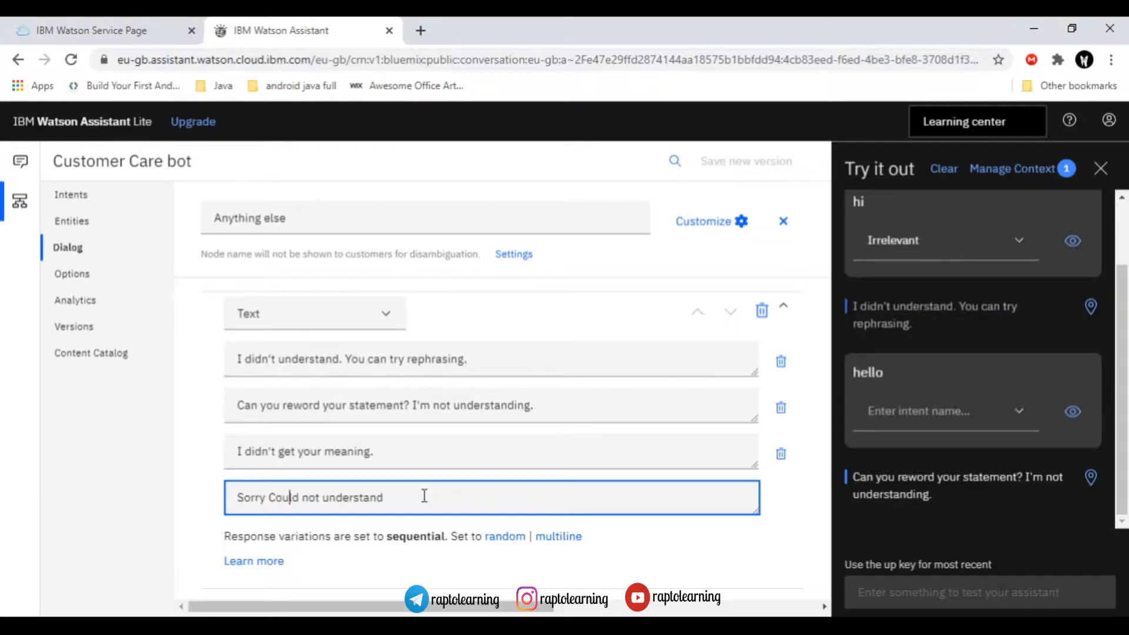
key("Right")
key("Right")
key("Right")
key("Right")
key("Right")
key("Right")
scroll(537, 557, "down", 1)
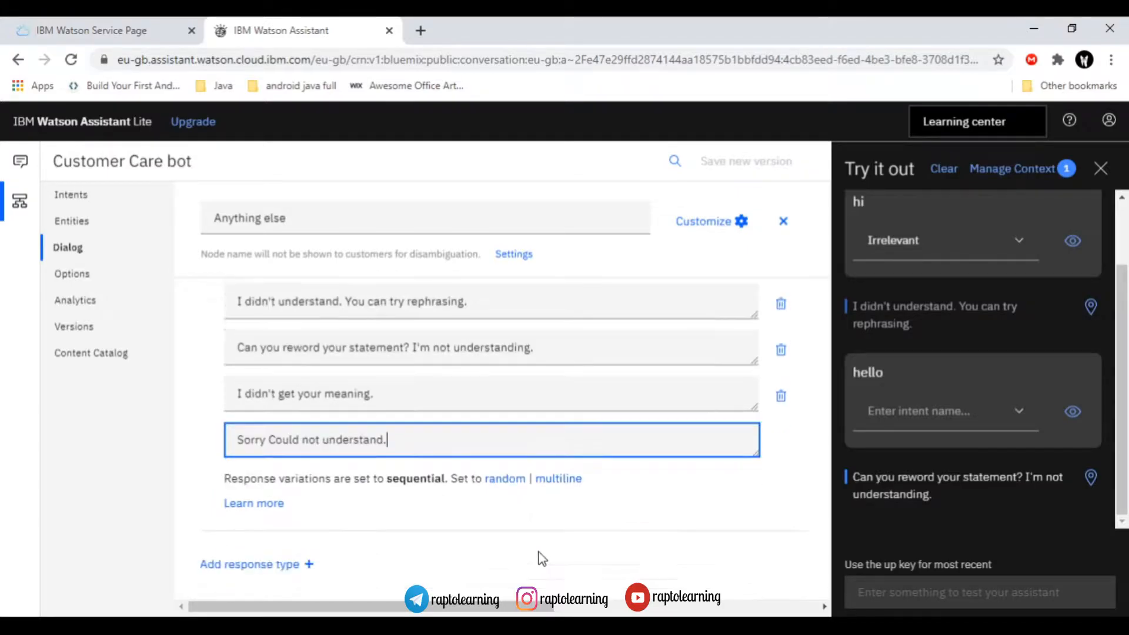
scroll(586, 528, "up", 2)
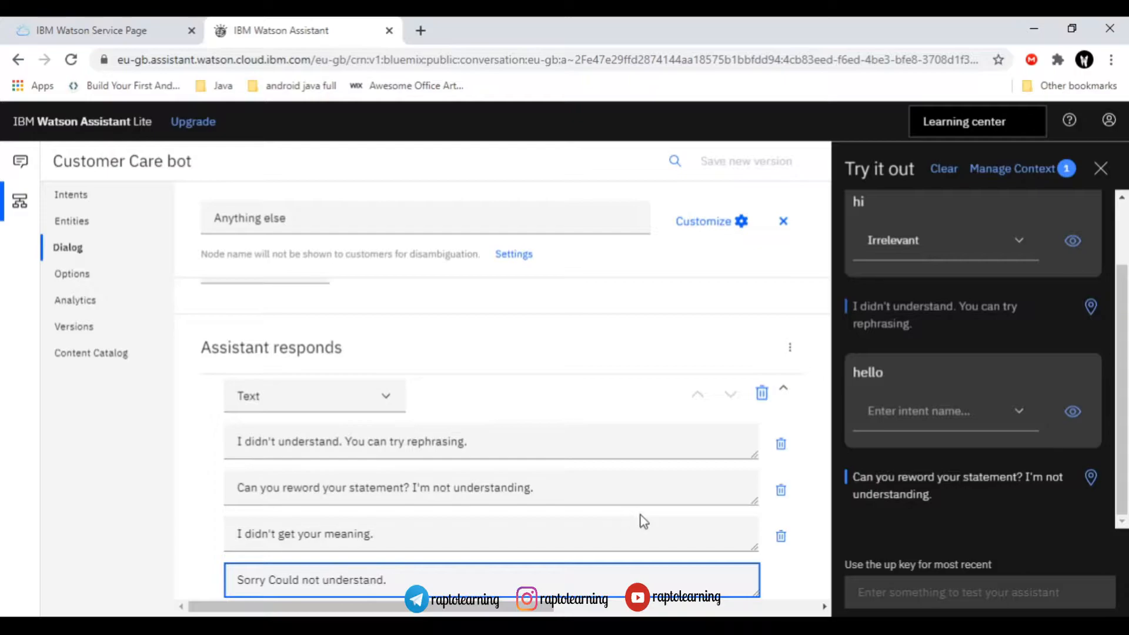
scroll(647, 515, "up", 1)
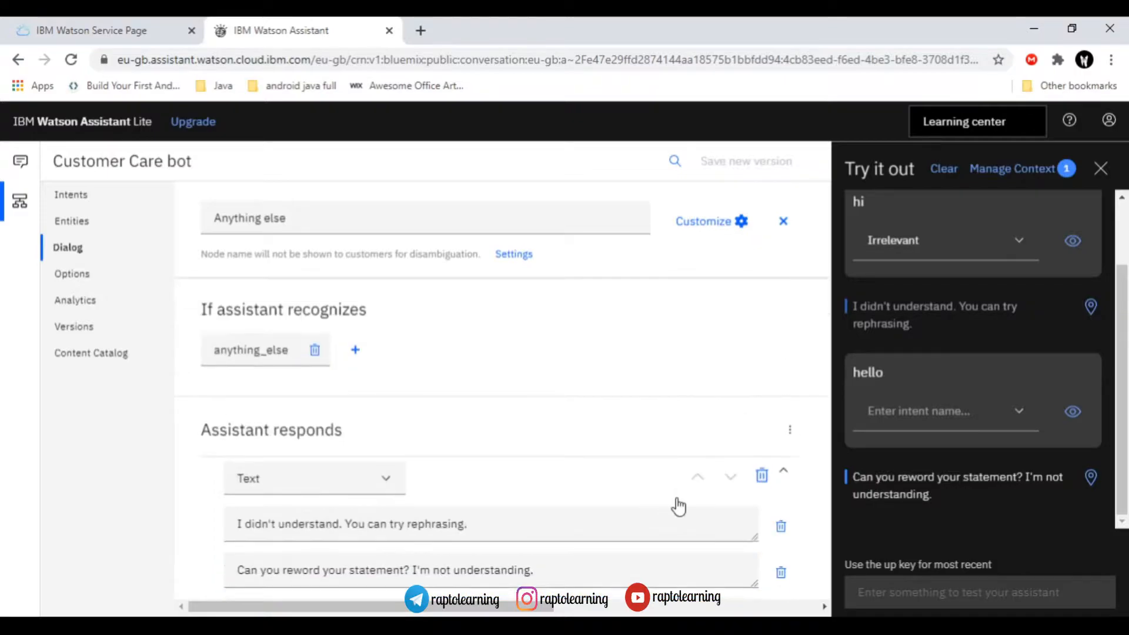
left_click(786, 222)
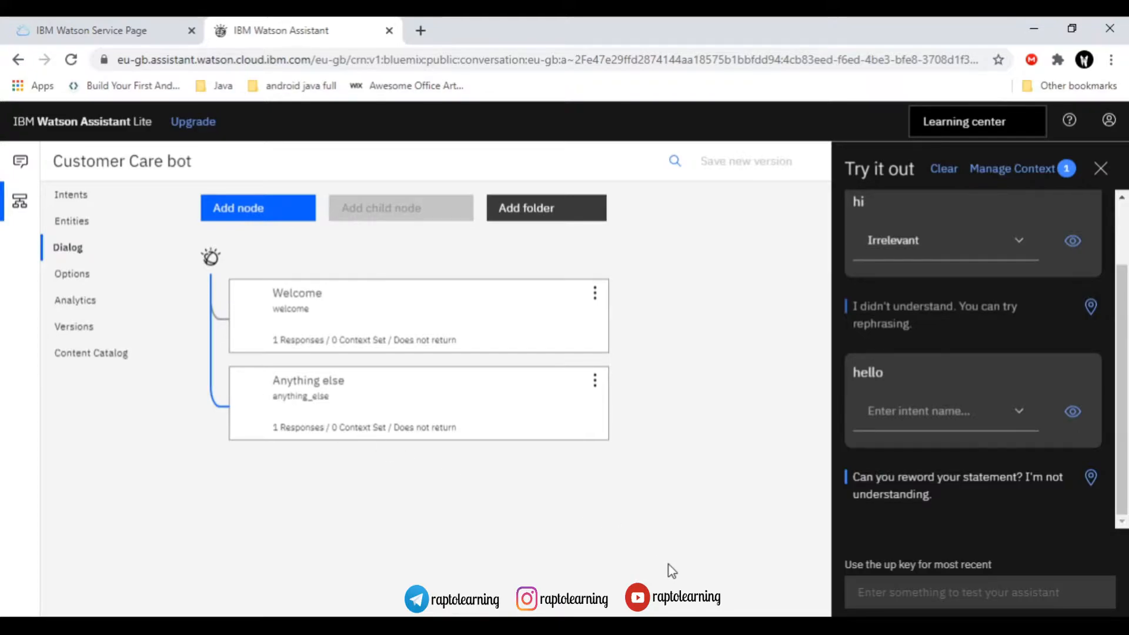
- Send the test messages "hi" and "hey" to the assistant in the test chat
left_click(880, 598)
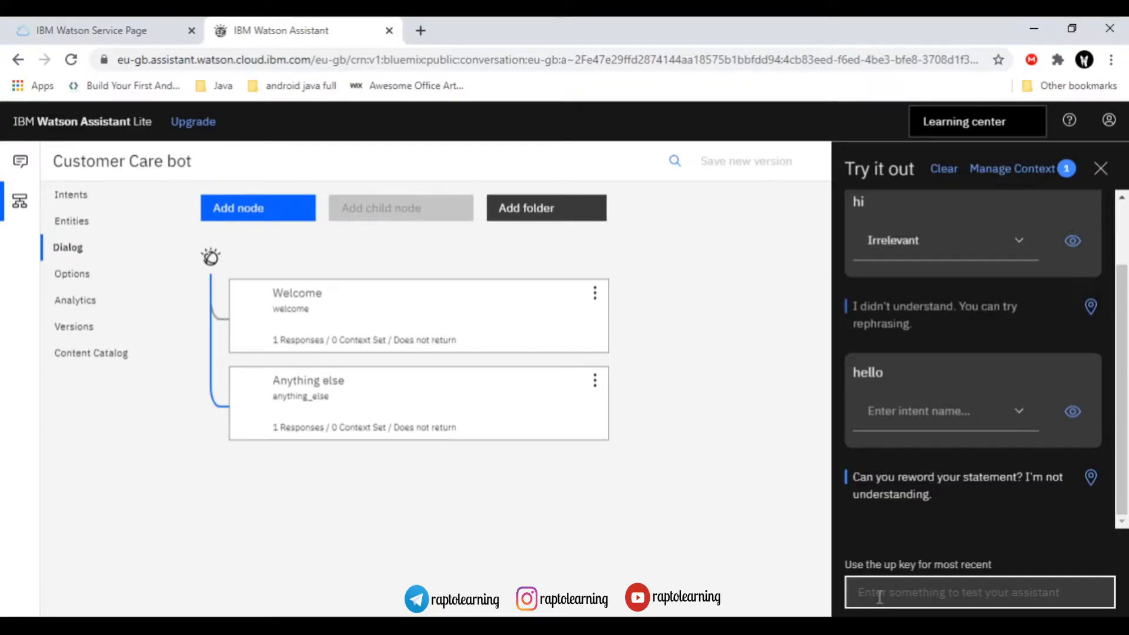
type("hi")
key("Return")
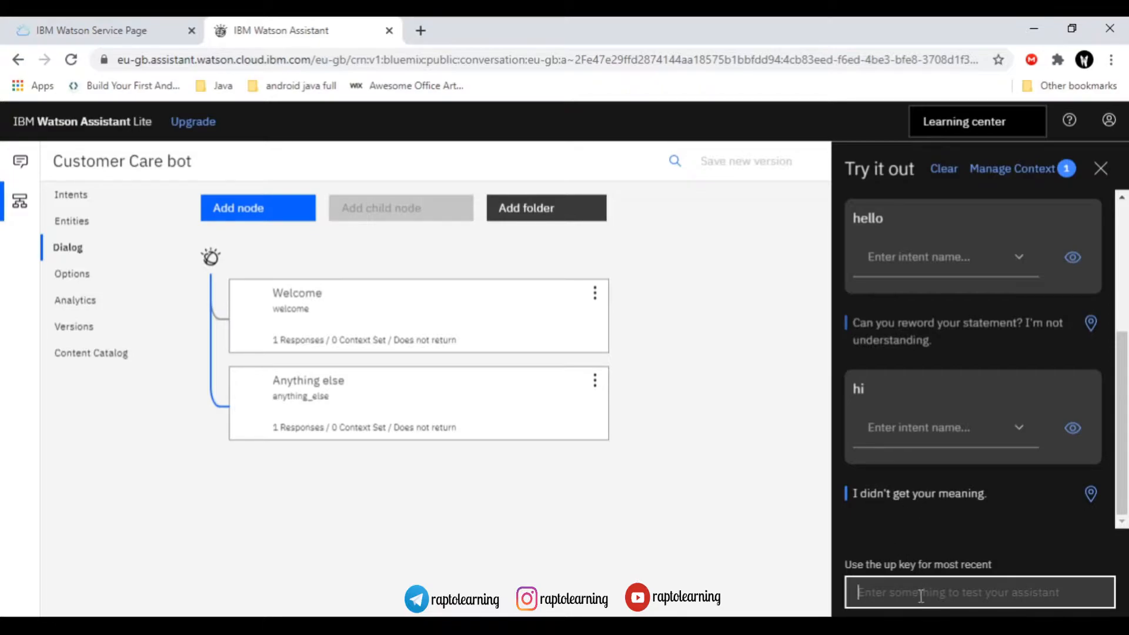
type("hey")
key("Return")
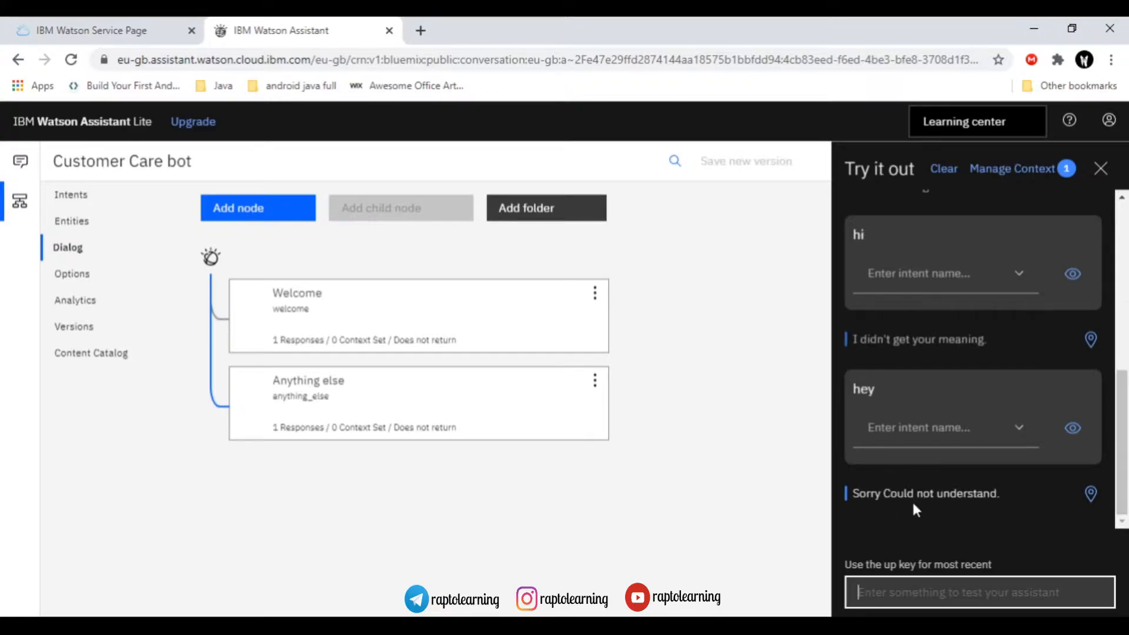
- Open the Anything else node and compare its response variations with the replies in the test chat
left_click(344, 387)
left_click(434, 392)
scroll(333, 522, "down", 3)
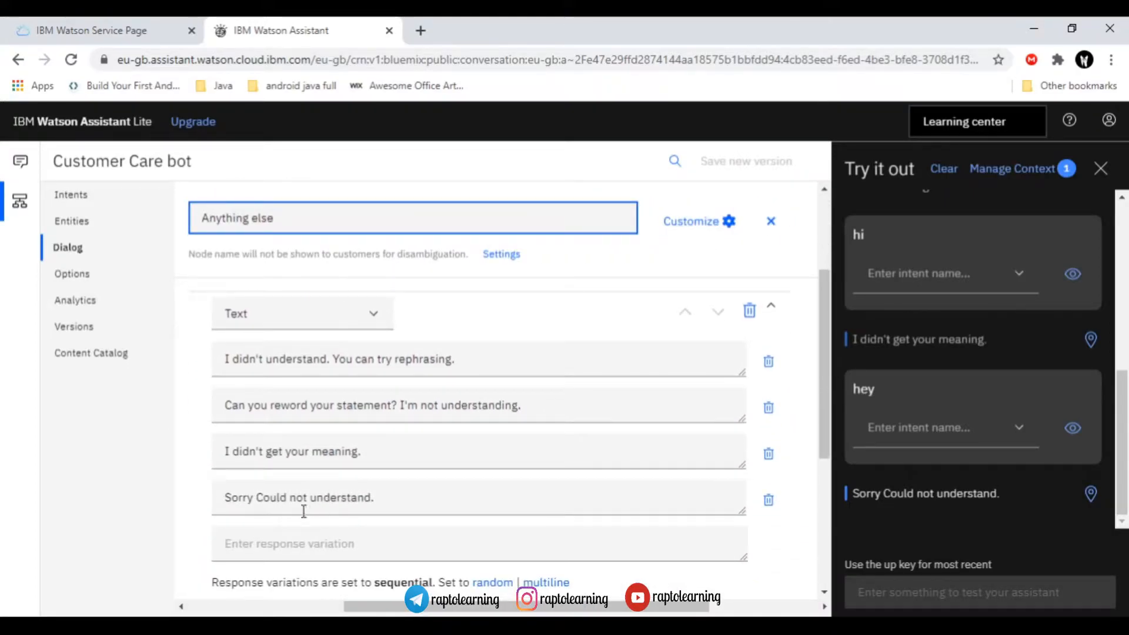
scroll(923, 414, "up", 5)
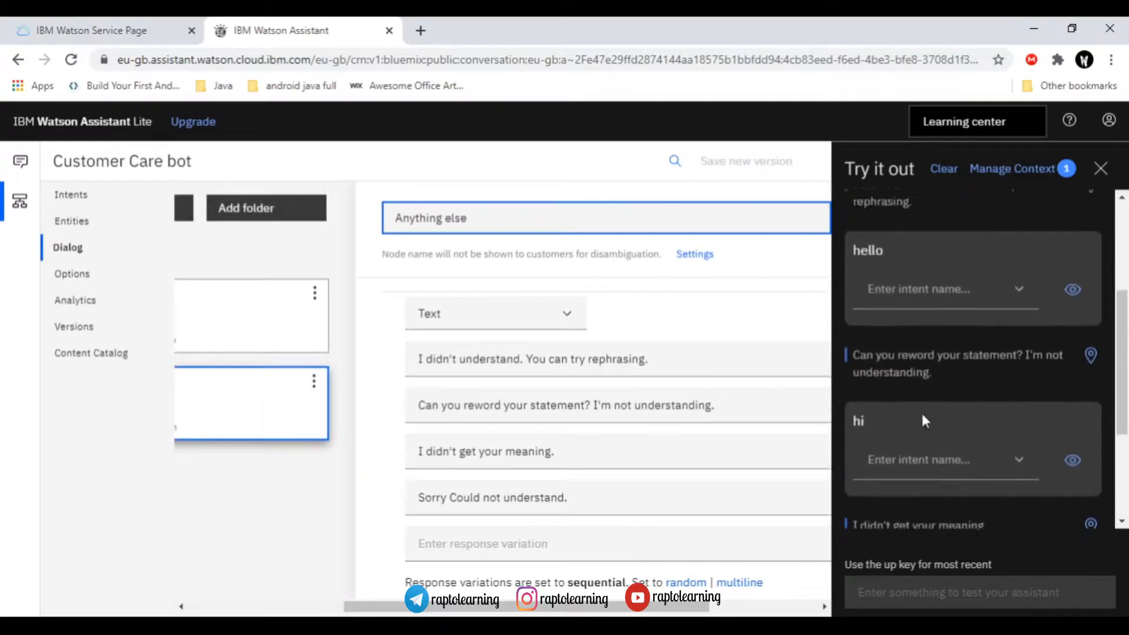
scroll(917, 429, "down", 3)
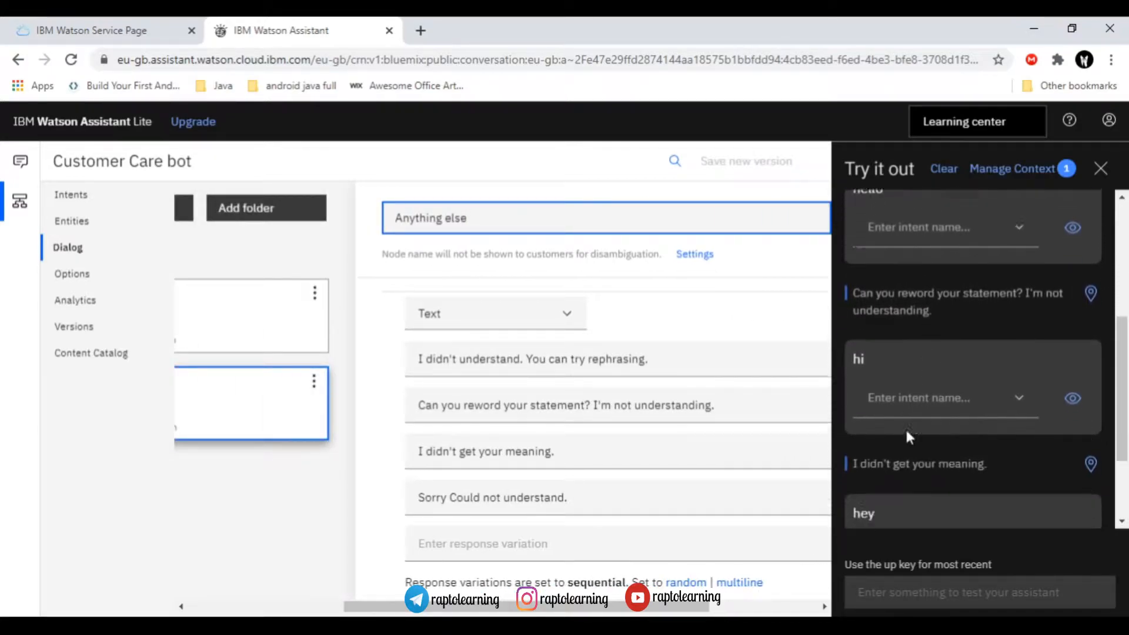
scroll(883, 504, "down", 2)
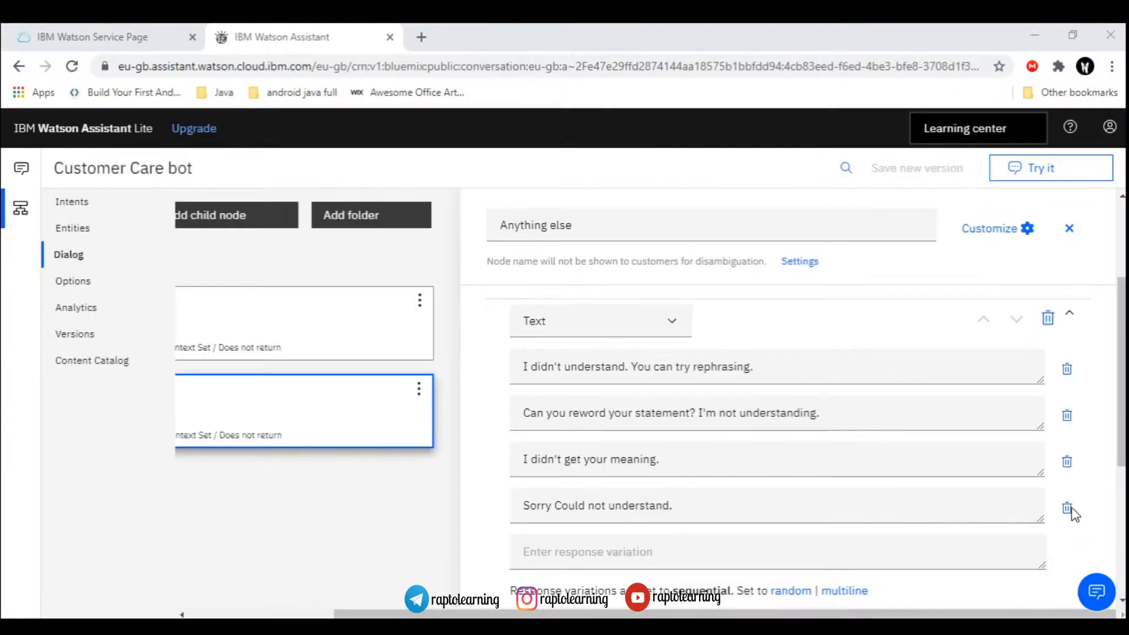
- Create a new intent named #greetings, leaving the optional description empty
left_click(1040, 30)
left_click(23, 219)
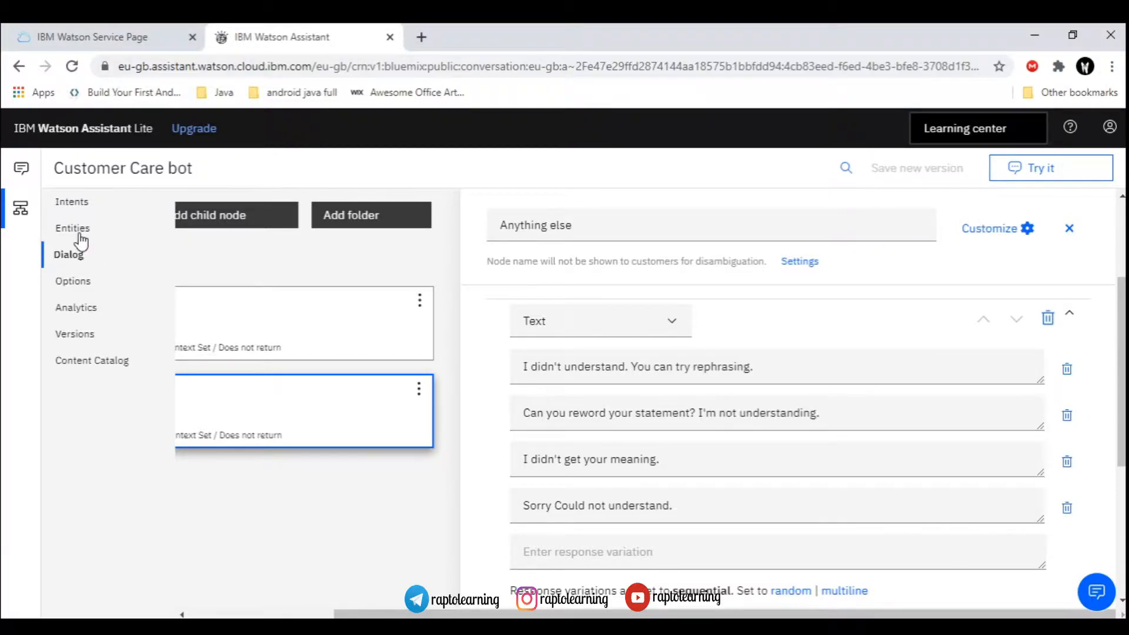
left_click(82, 204)
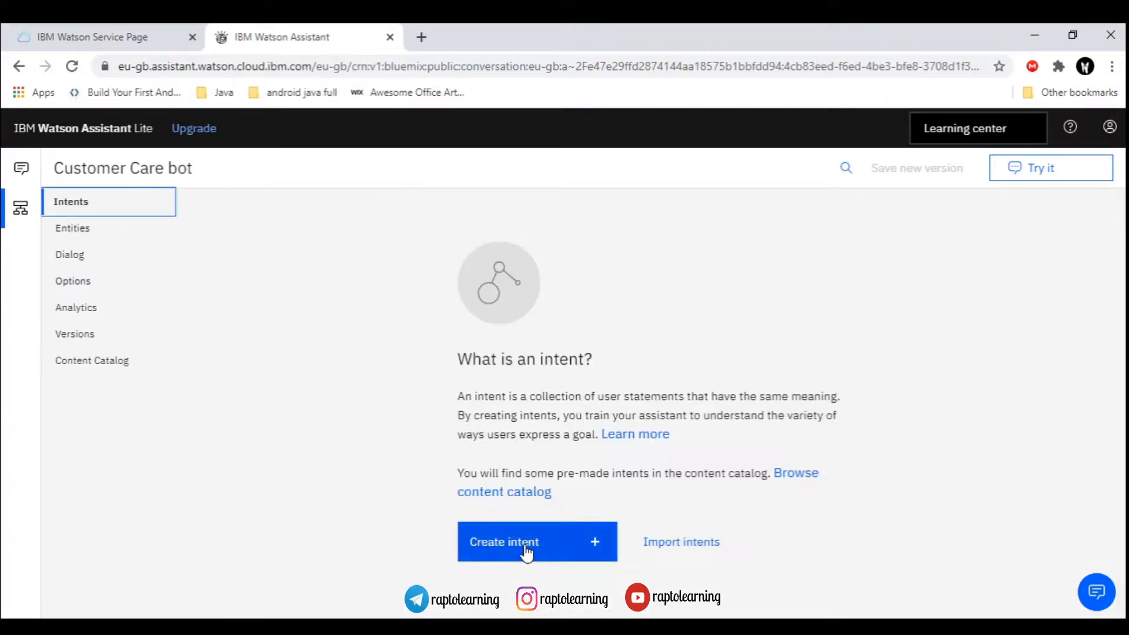
left_click(526, 552)
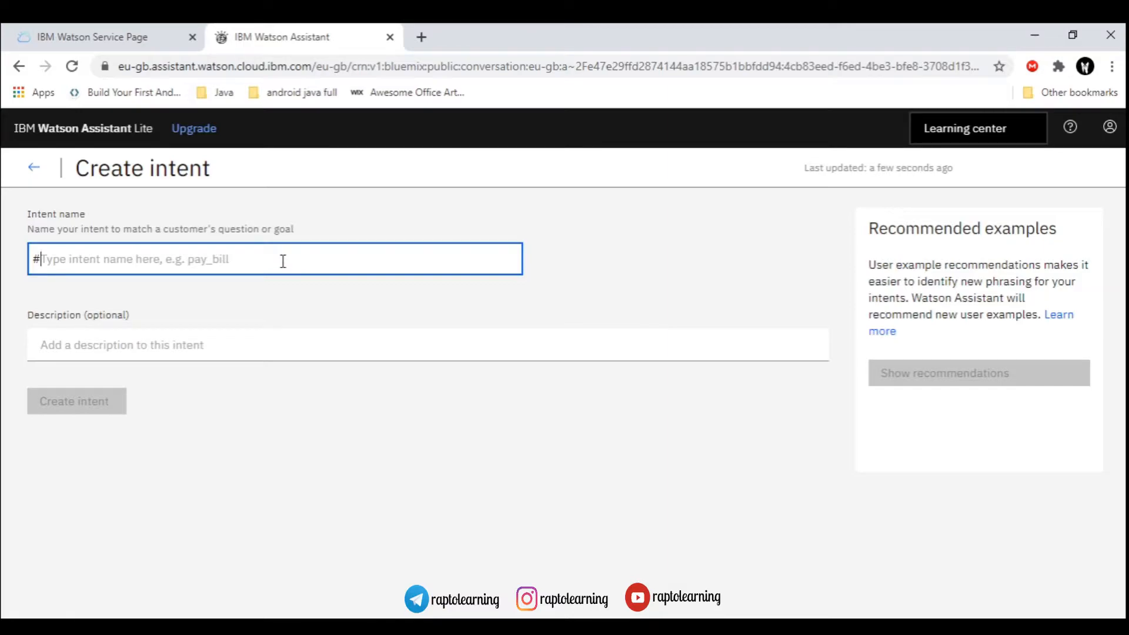
type("greet")
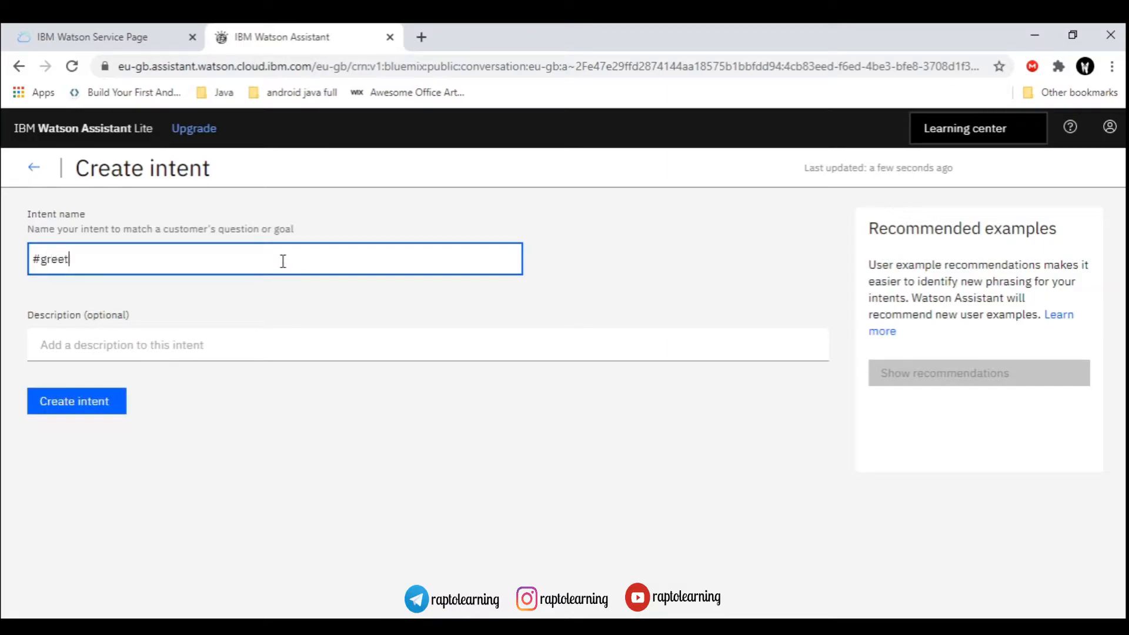
type("ing")
type("s")
left_click_drag(117, 317, 87, 316)
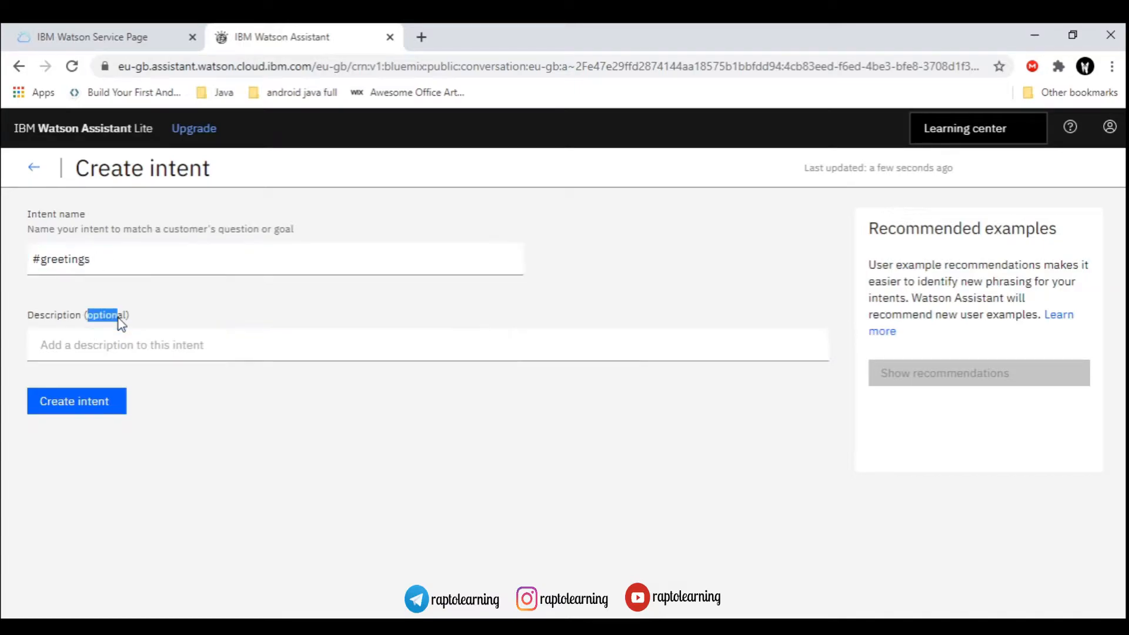
left_click(109, 407)
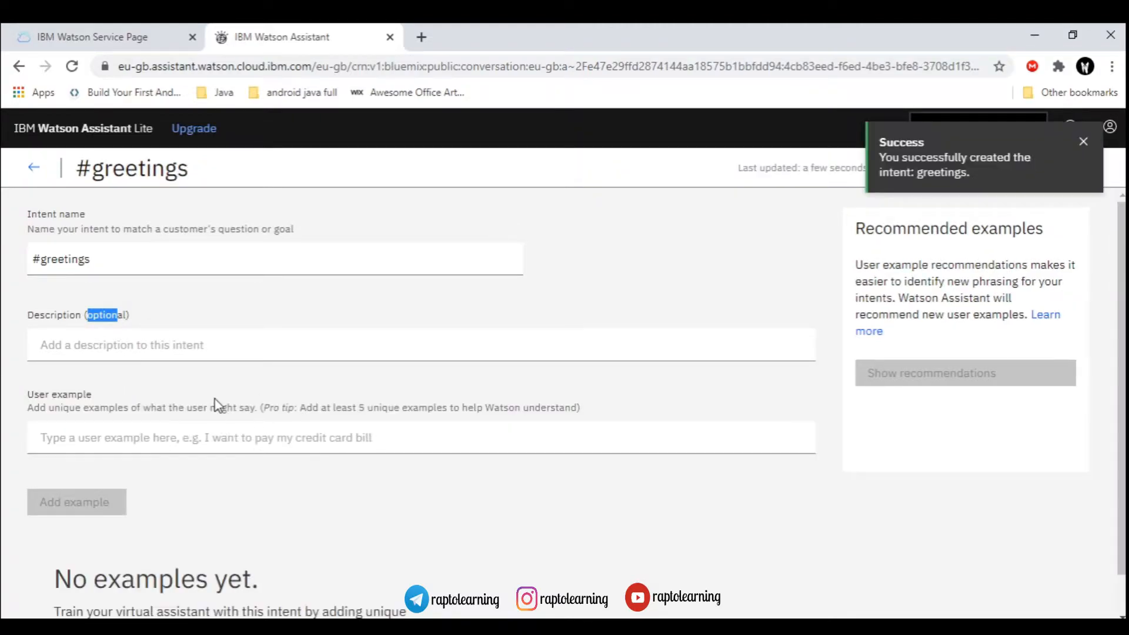
- Add the user examples "Hello!" and "Good Morniing!" to the #greetings intent
left_click(216, 439)
type("H")
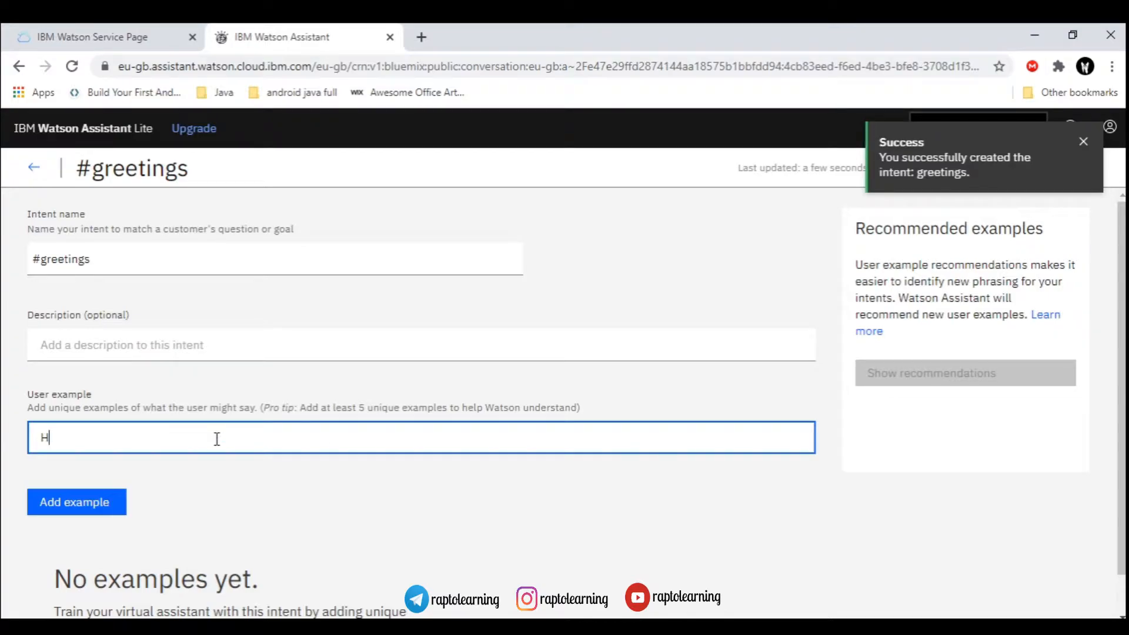
type("ello!")
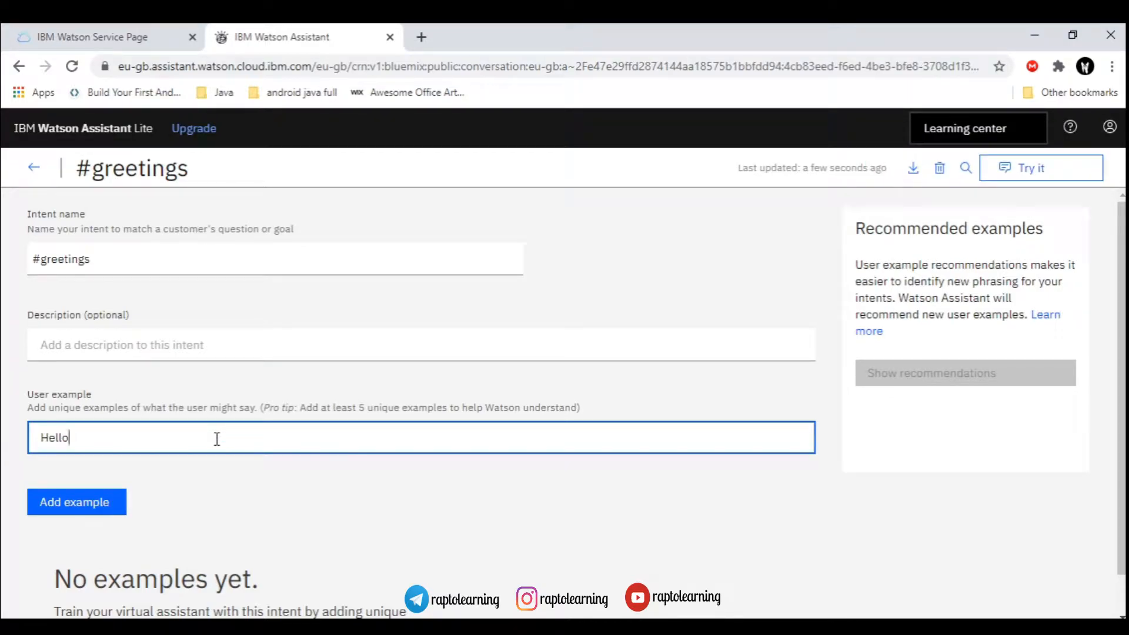
left_click(91, 501)
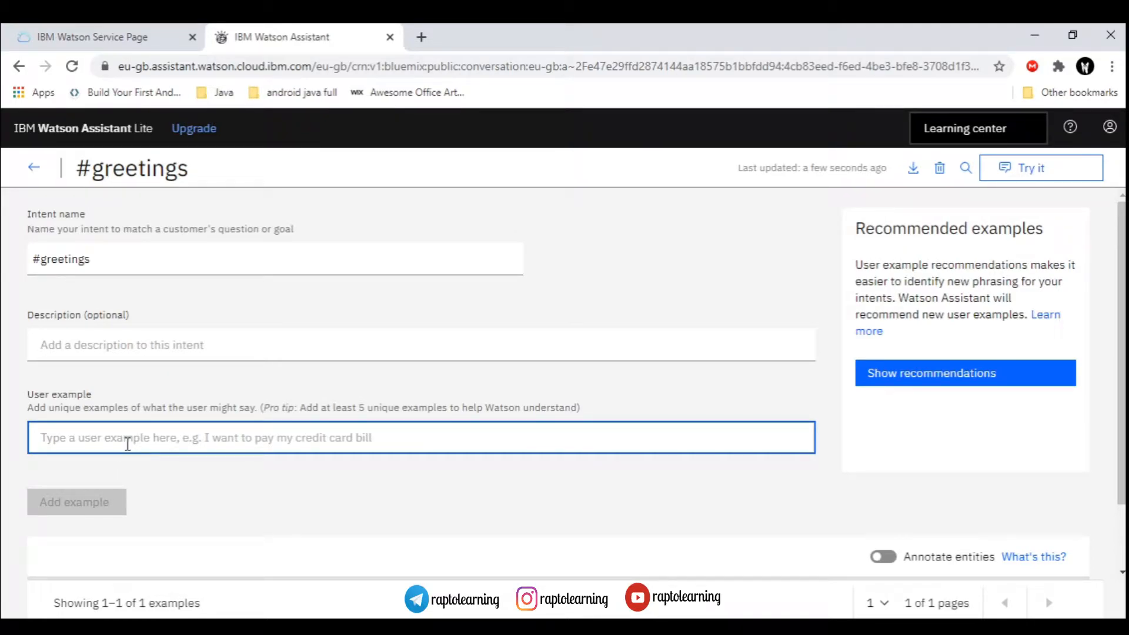
type("g")
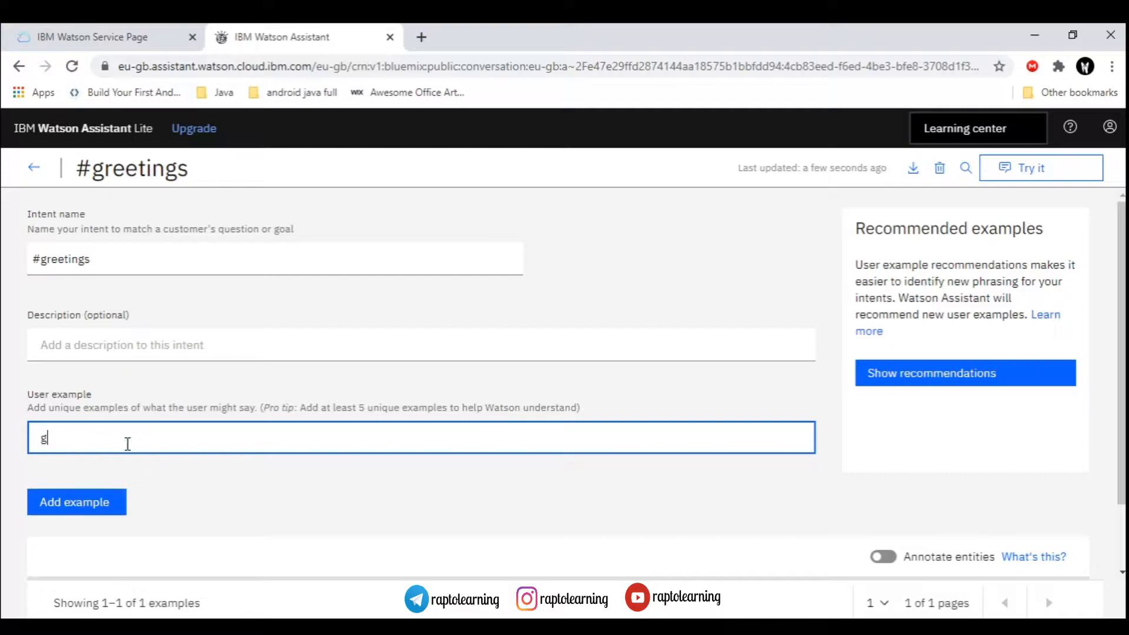
key("BackSpace")
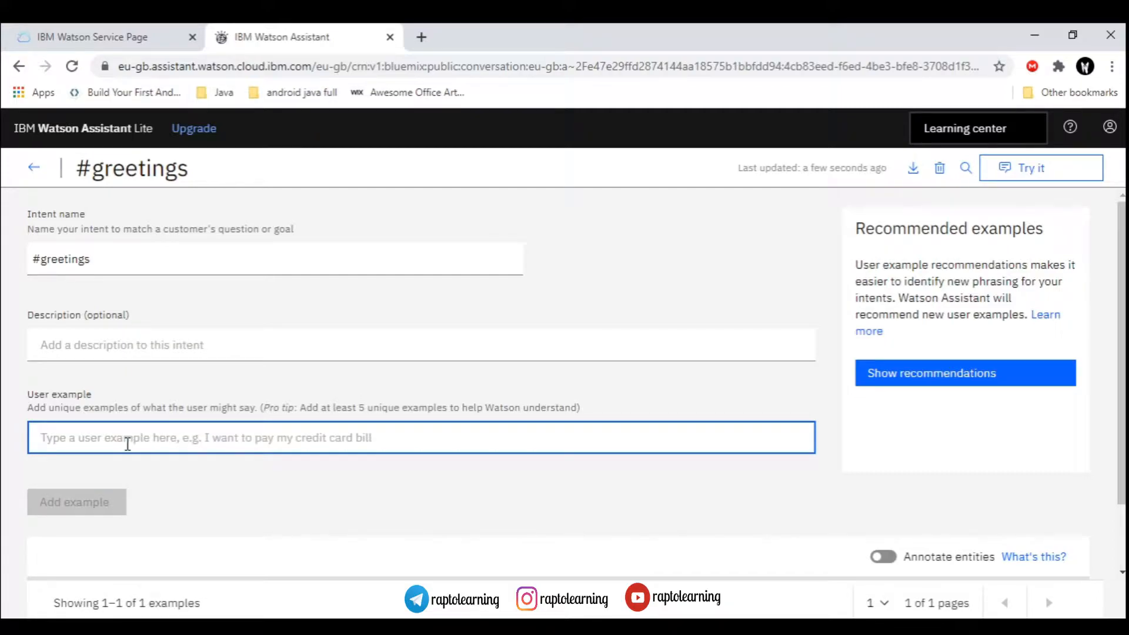
type("Good")
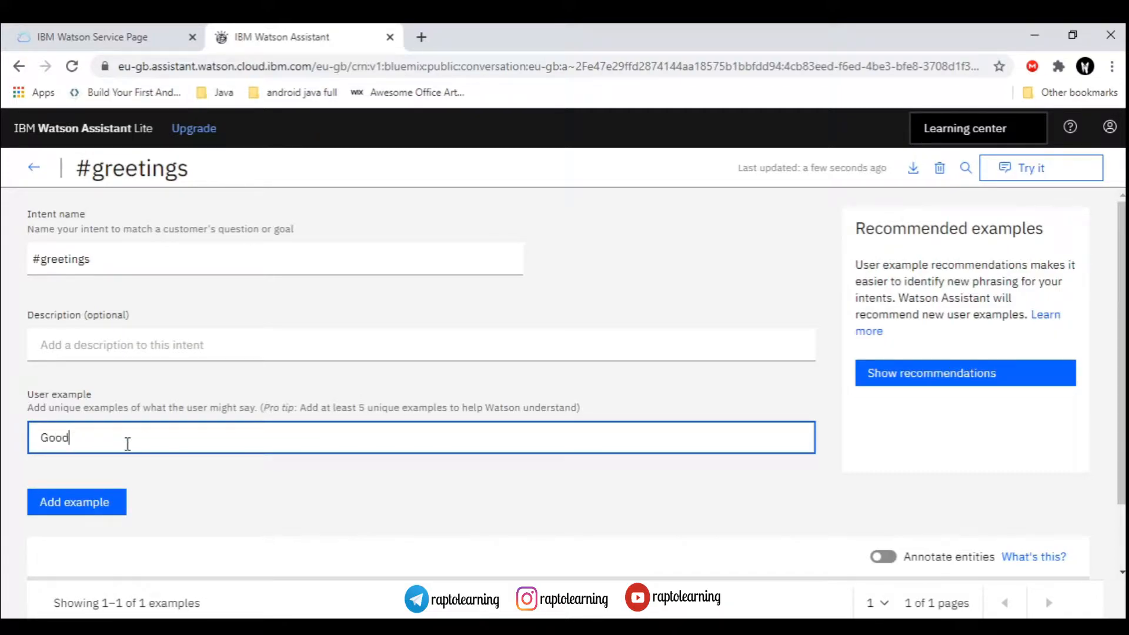
type(" Morniing!")
key("Return")
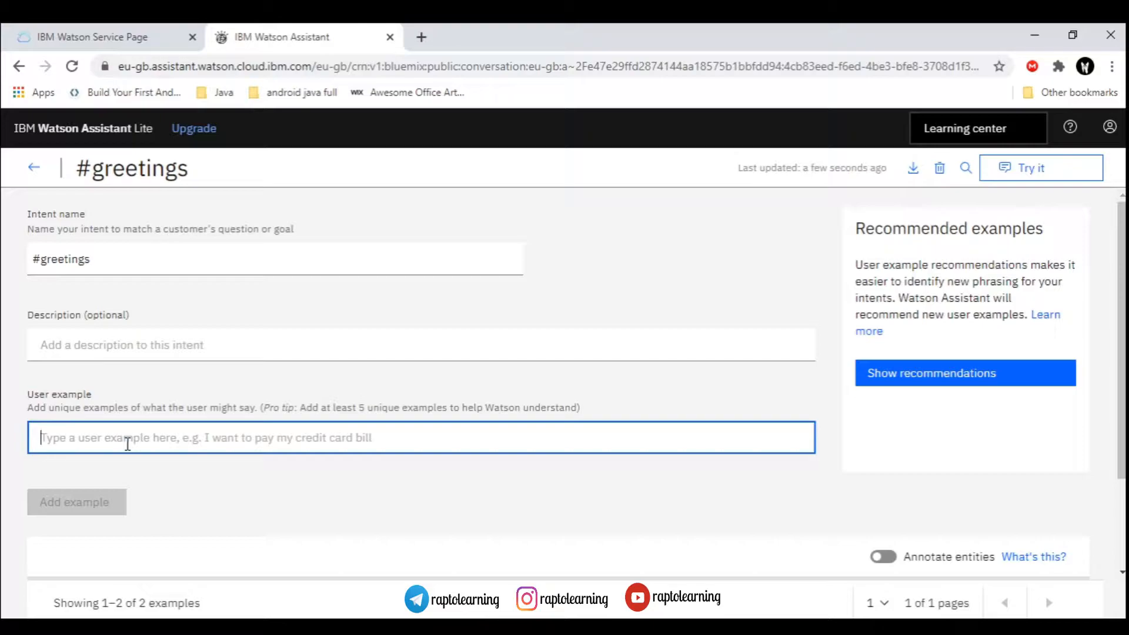
- Add the user examples "Good Evening" and "Good Afternoon" to the #greetings intent
type("Goo")
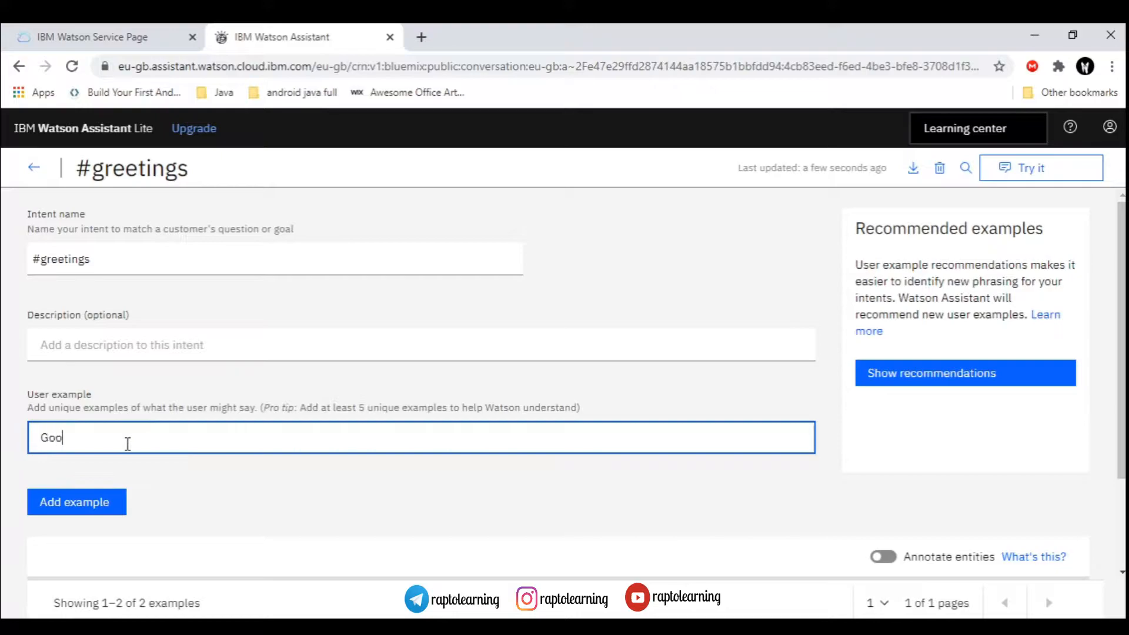
type("d Evening")
key("Return")
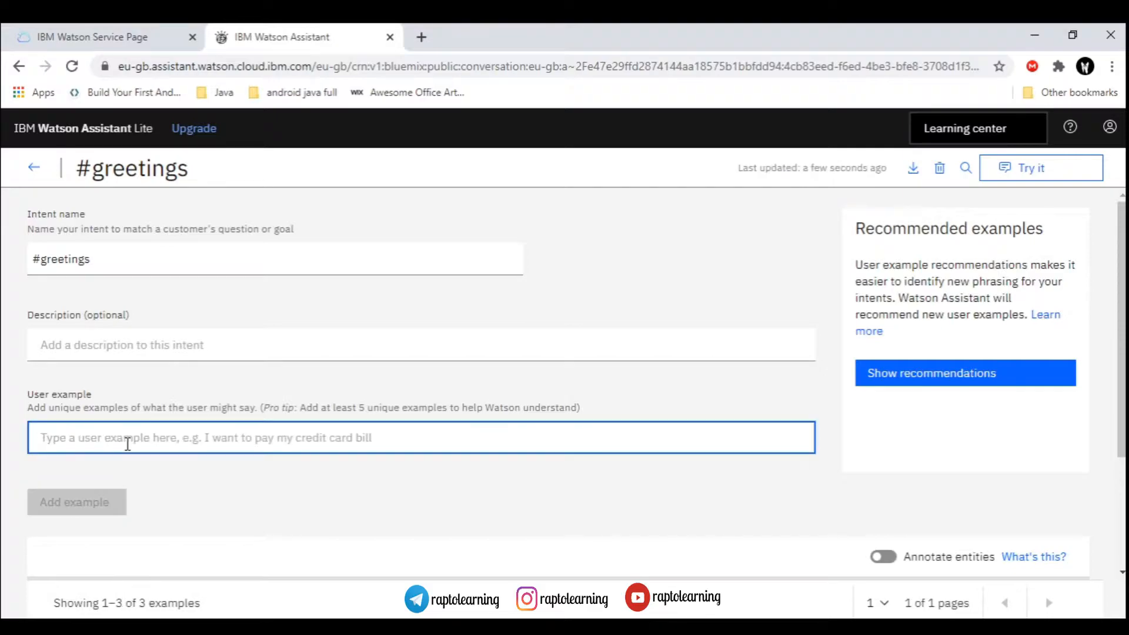
type("Good ")
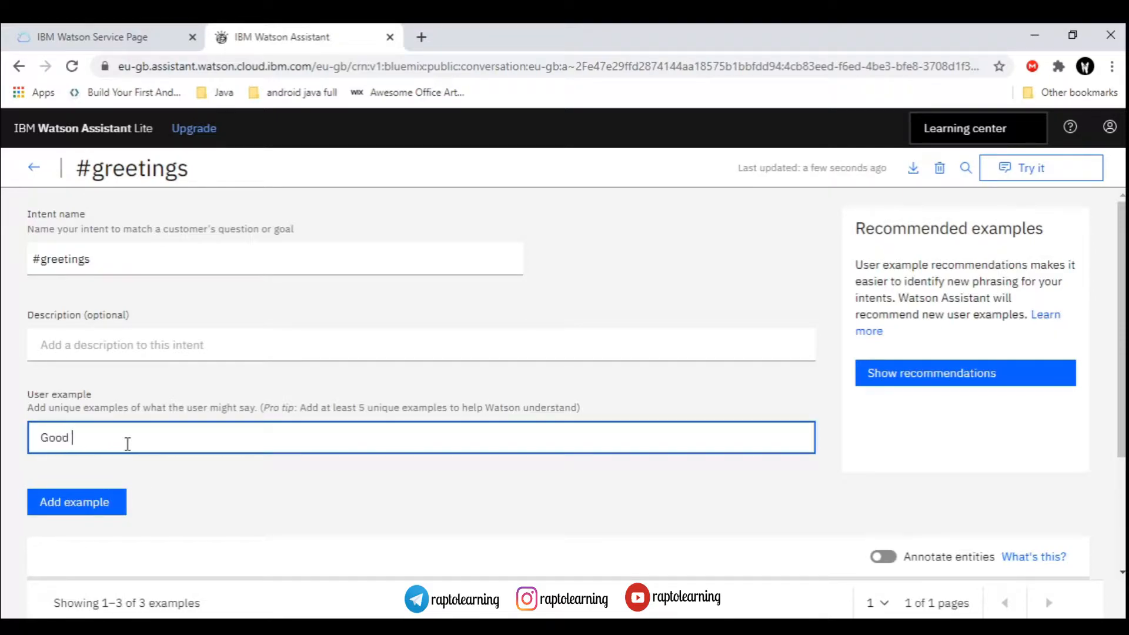
type("Afternoon")
key("Return")
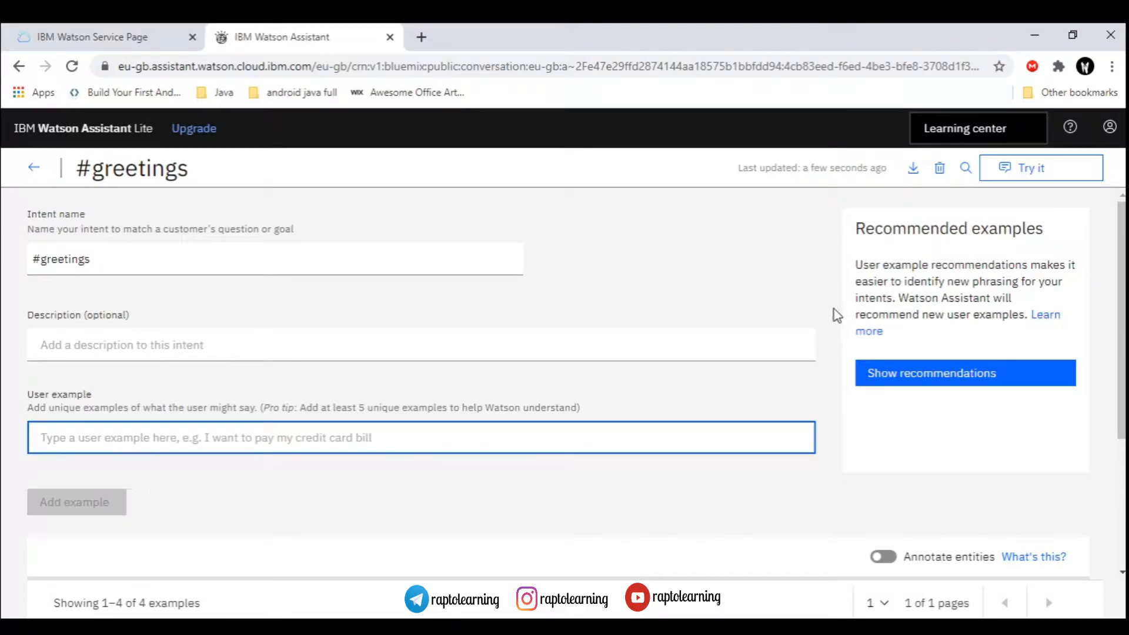
scroll(235, 503, "down", 3)
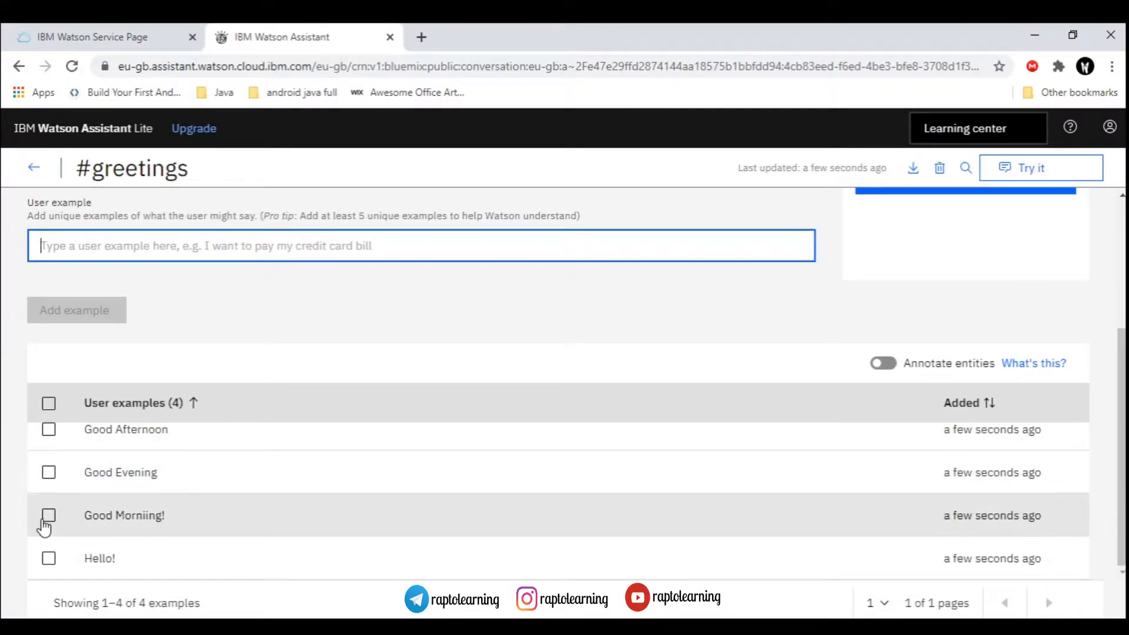
left_click(77, 516)
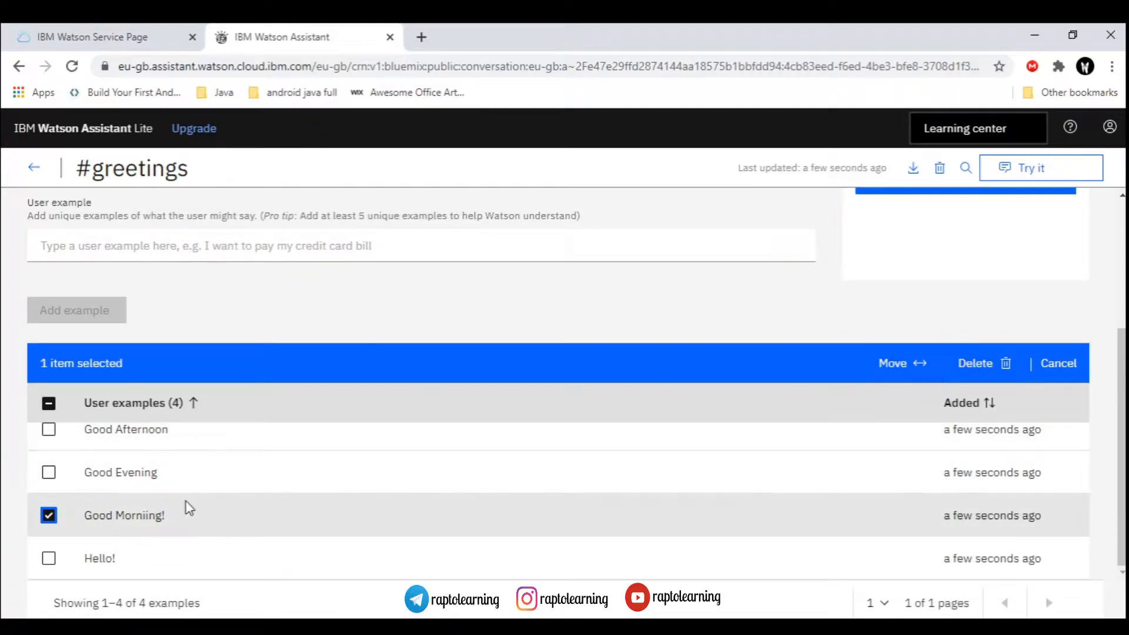
left_click(48, 515)
scroll(222, 498, "up", 2)
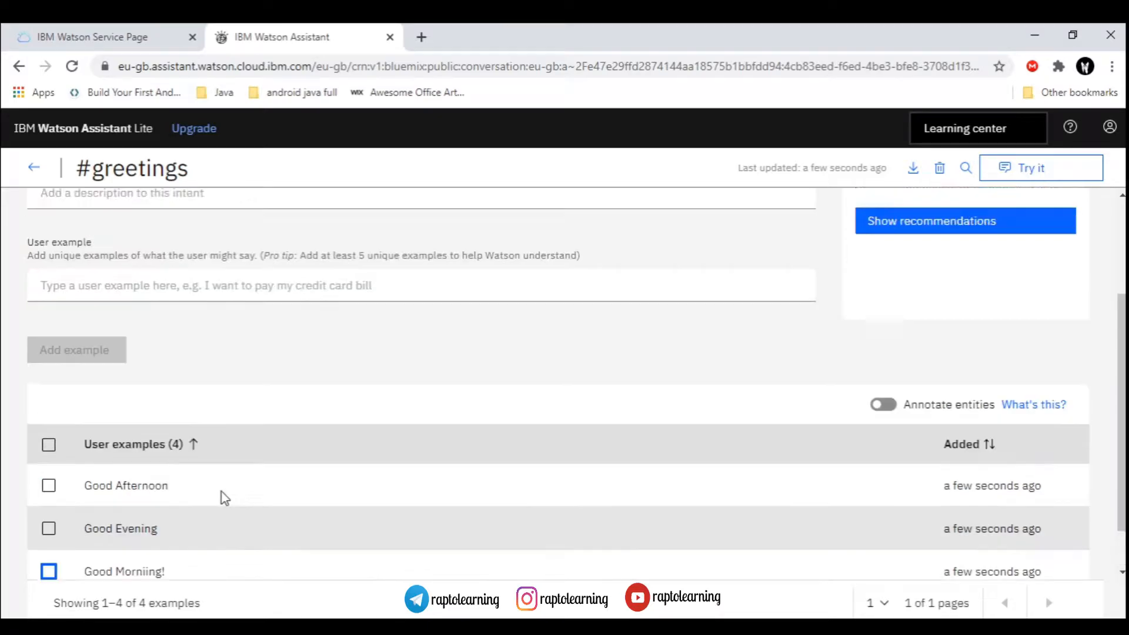
scroll(313, 520, "down", 2)
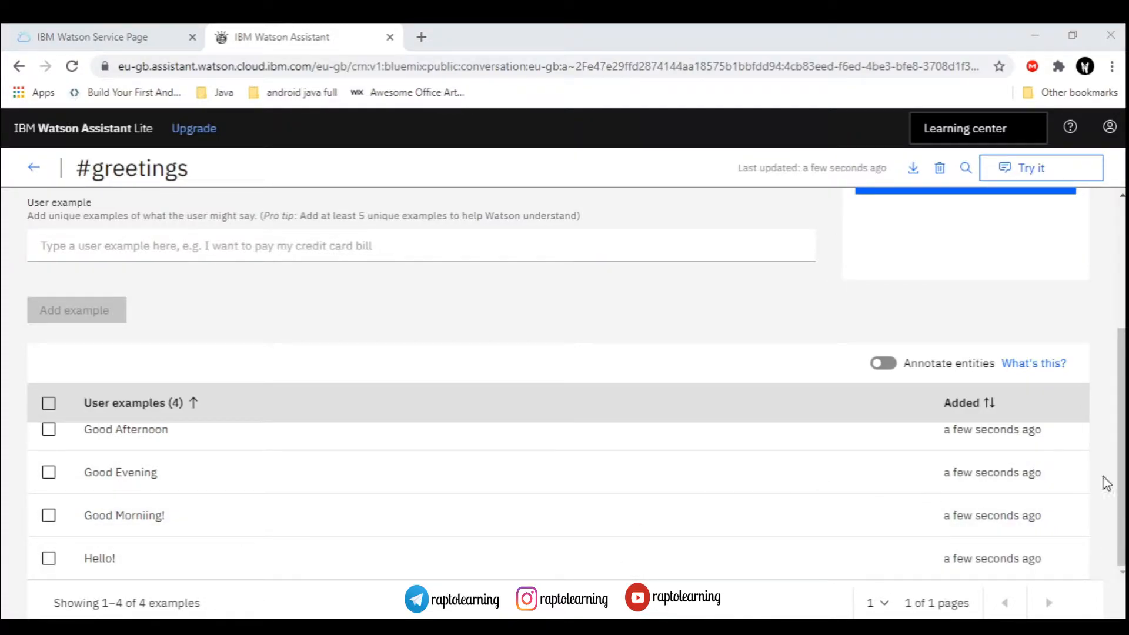
left_click(11, 531)
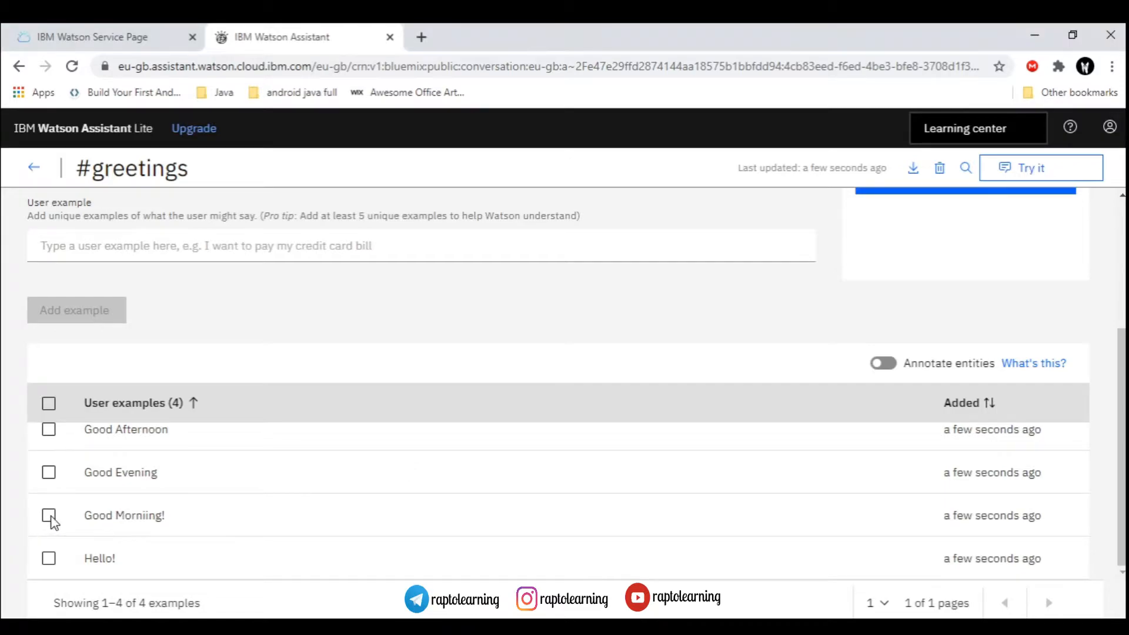
- Add the correctly spelled user example "Good Morning !" to the #greetings intent
left_click(158, 245)
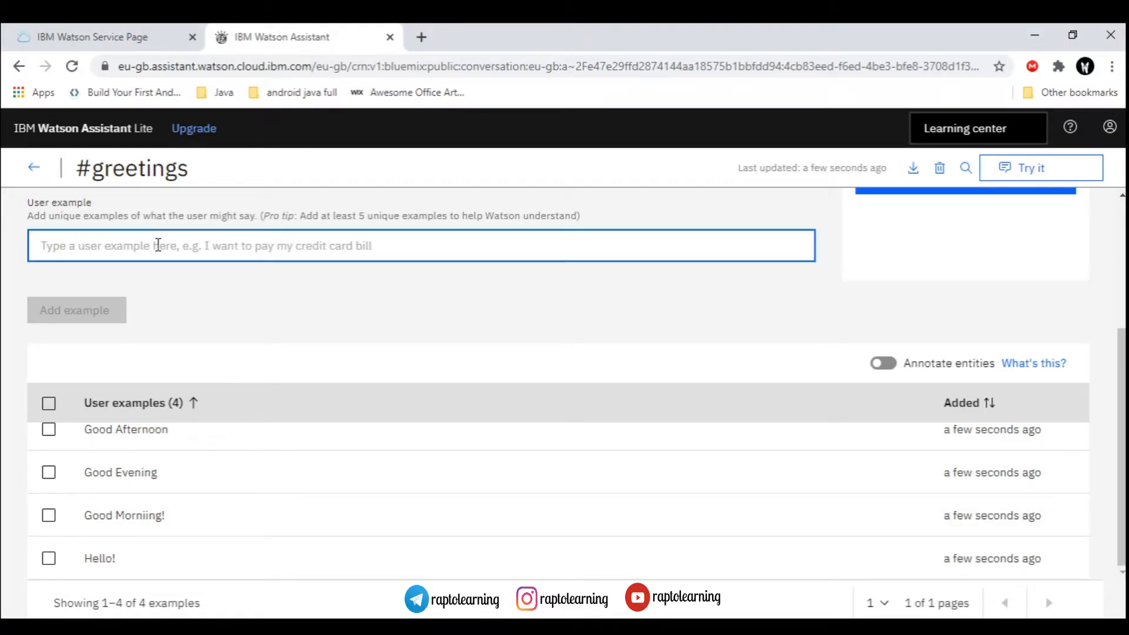
type("Goo")
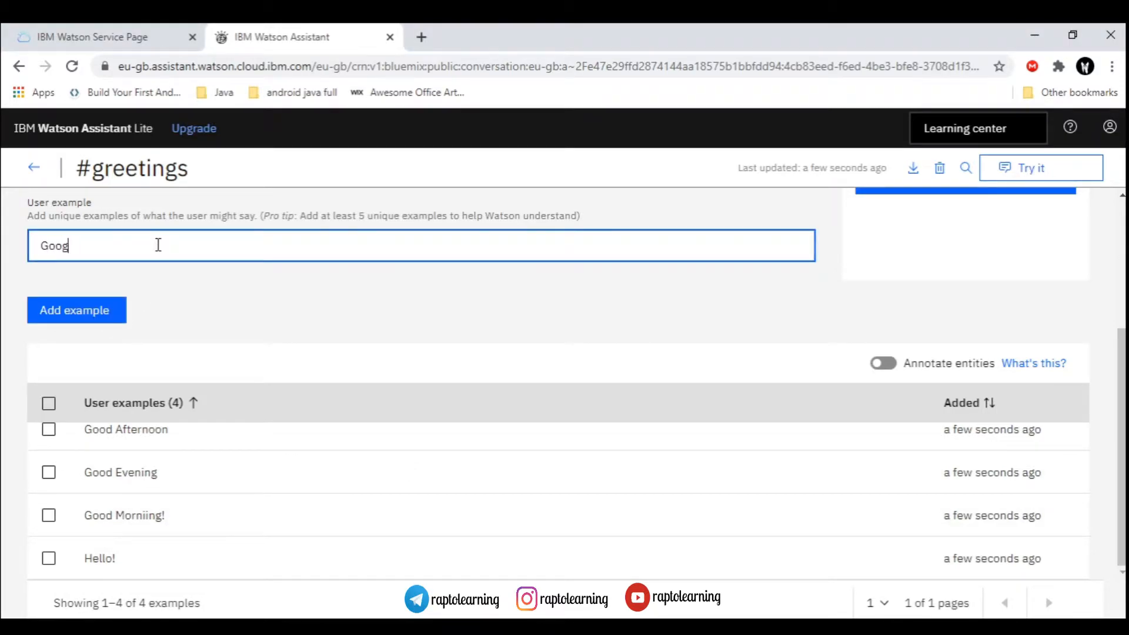
type("d Morning !")
left_click(109, 309)
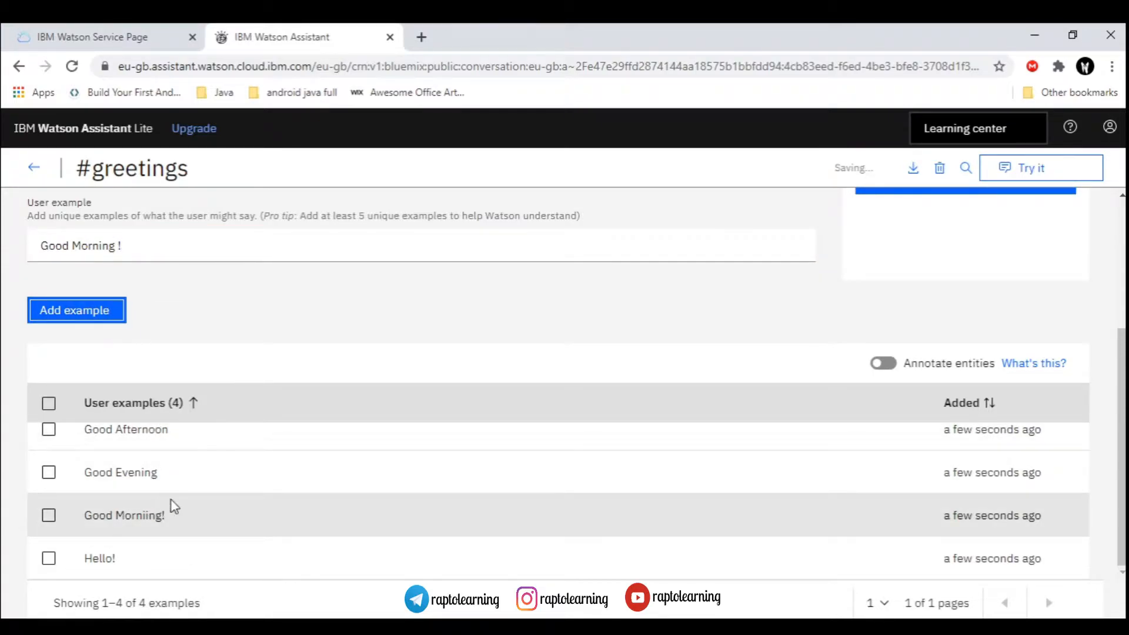
- Delete the misspelled user example "Good Morniing!" from the #greetings intent
scroll(176, 507, "down", 2)
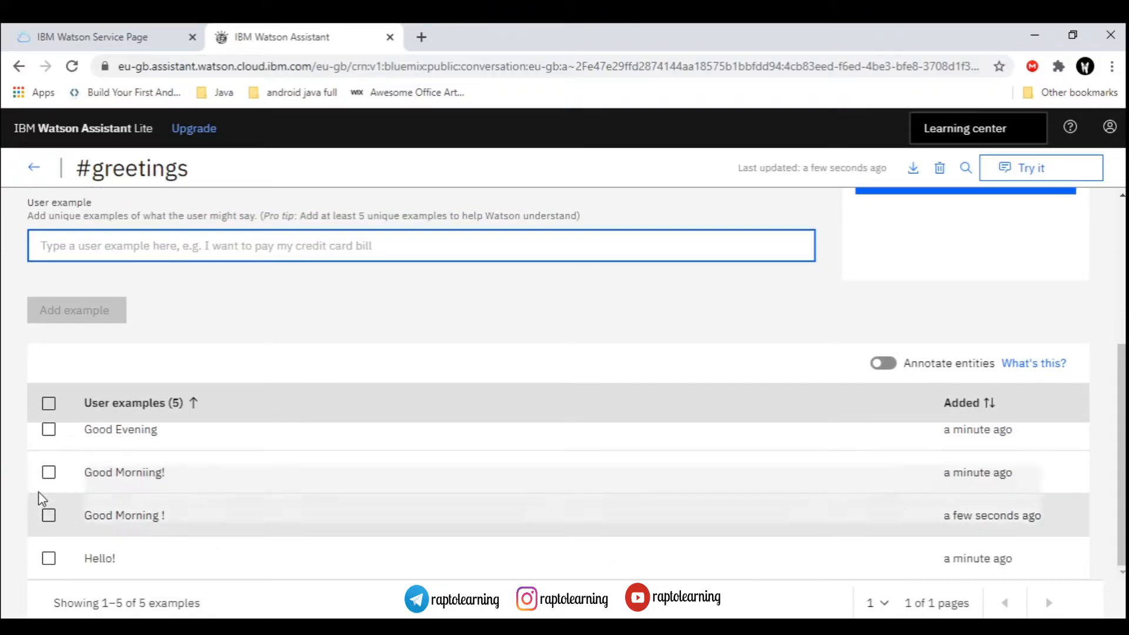
left_click(48, 472)
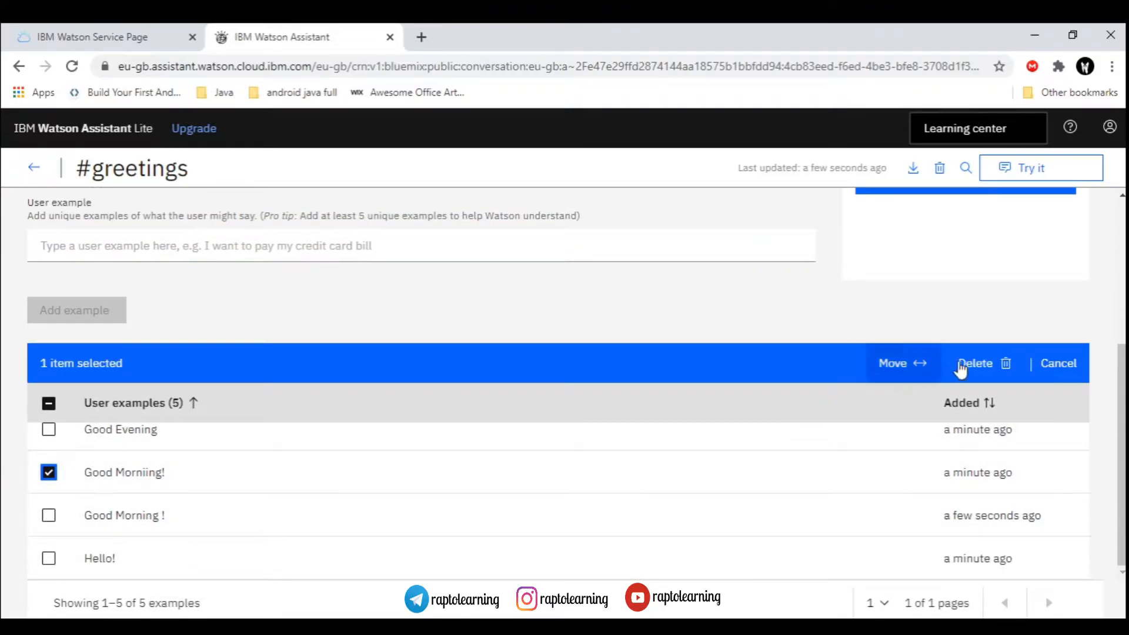
left_click(979, 366)
left_click(560, 443)
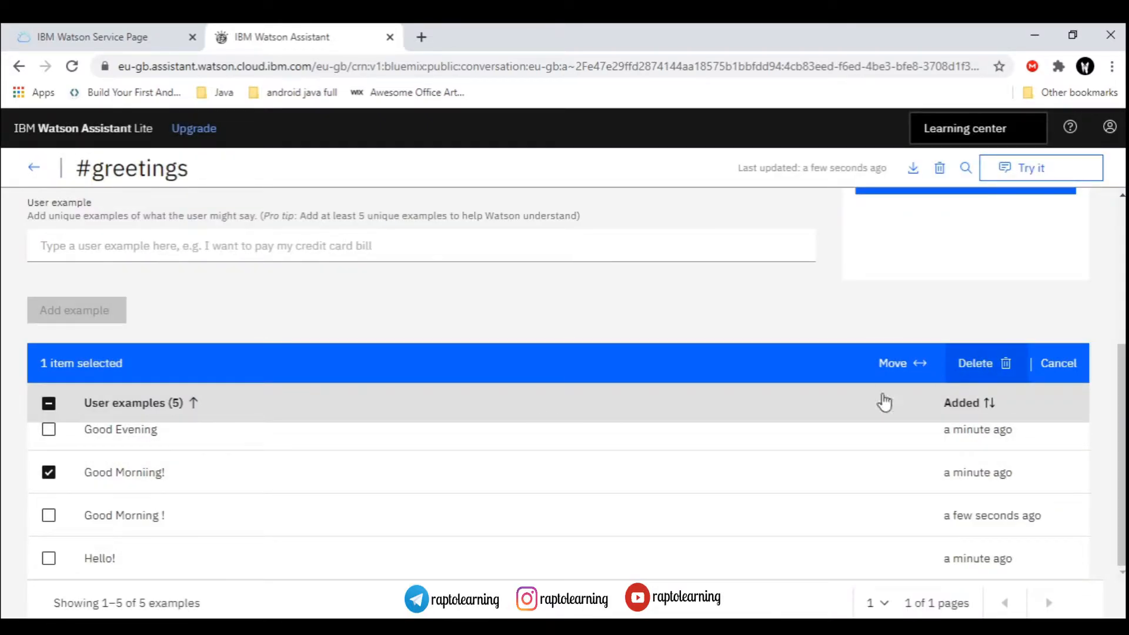
- Carry out the deletion of the selected "Good Morniing!" user example and confirm it
left_click(977, 372)
left_click(715, 433)
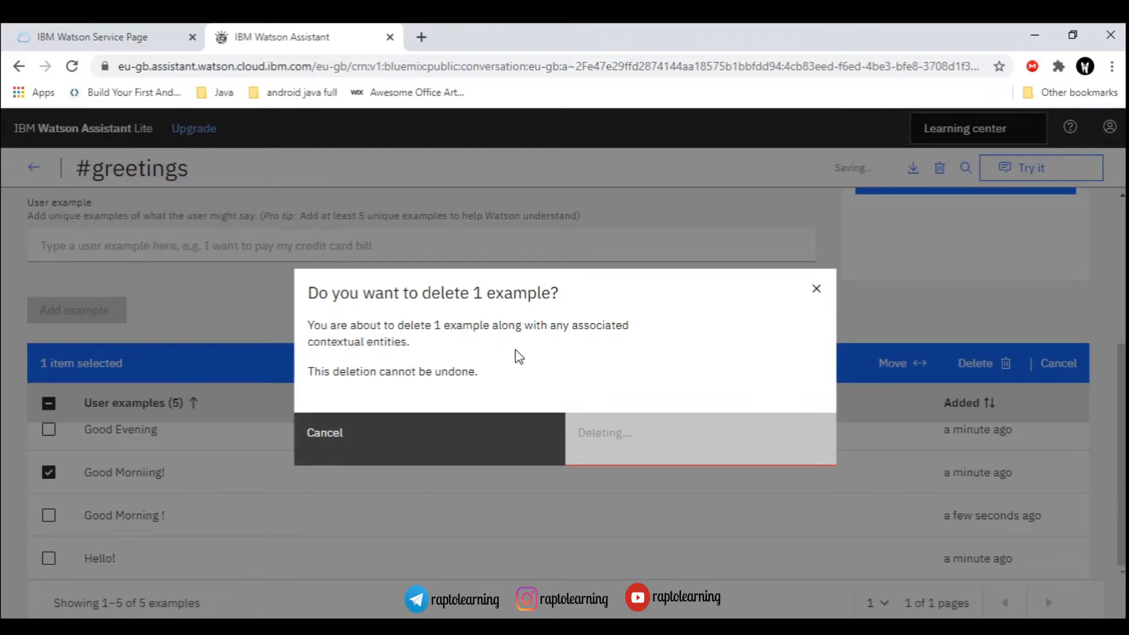
scroll(273, 479, "up", 1)
scroll(277, 488, "down", 1)
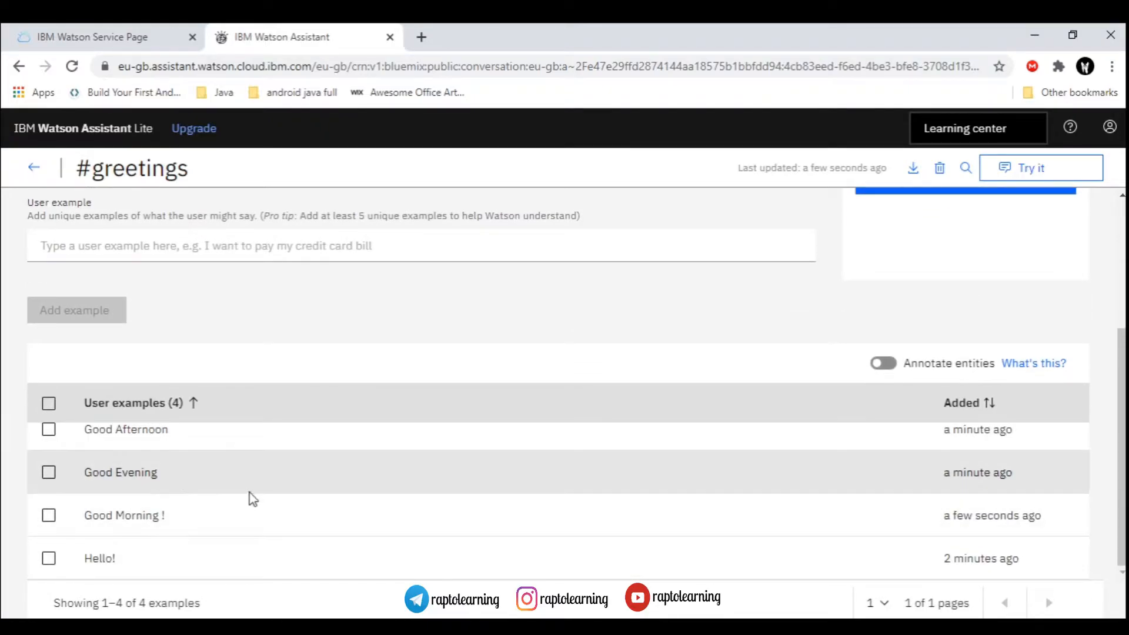
scroll(545, 375, "up", 2)
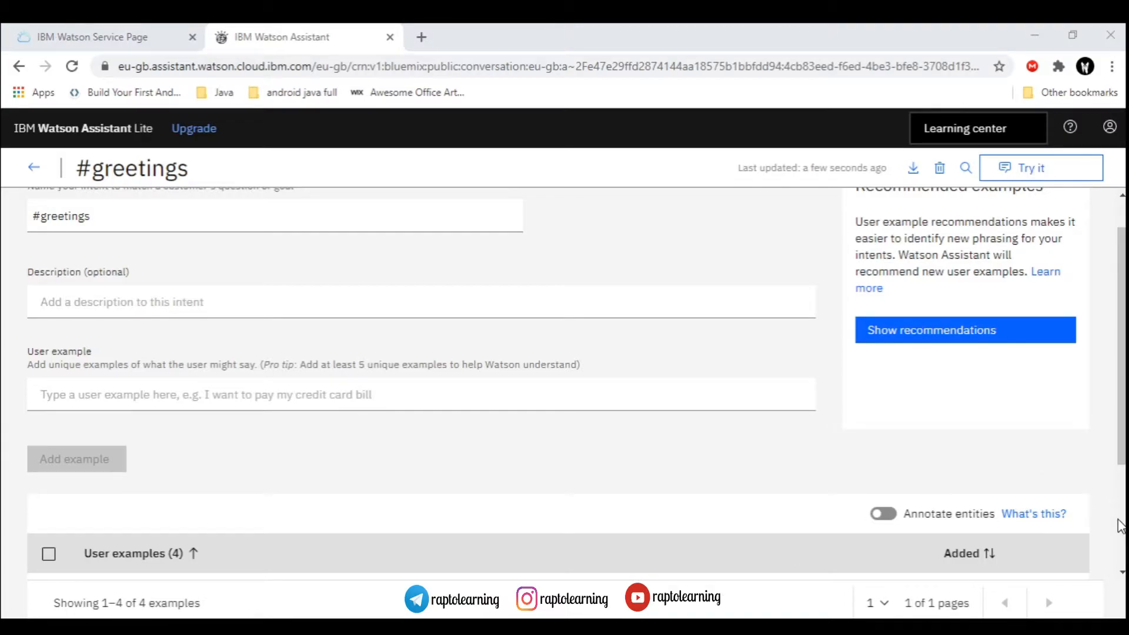
left_click(415, 308)
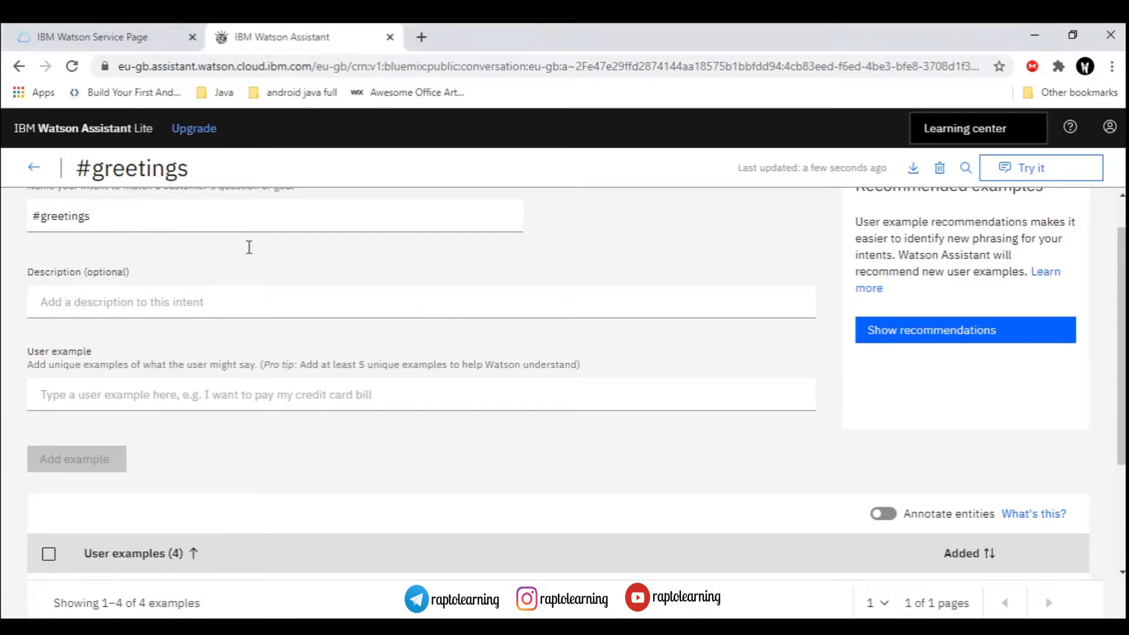
- Leave the #greetings intent and open the Customer Care bot's own entities, reading the explanation of what an entity is
left_click(31, 169)
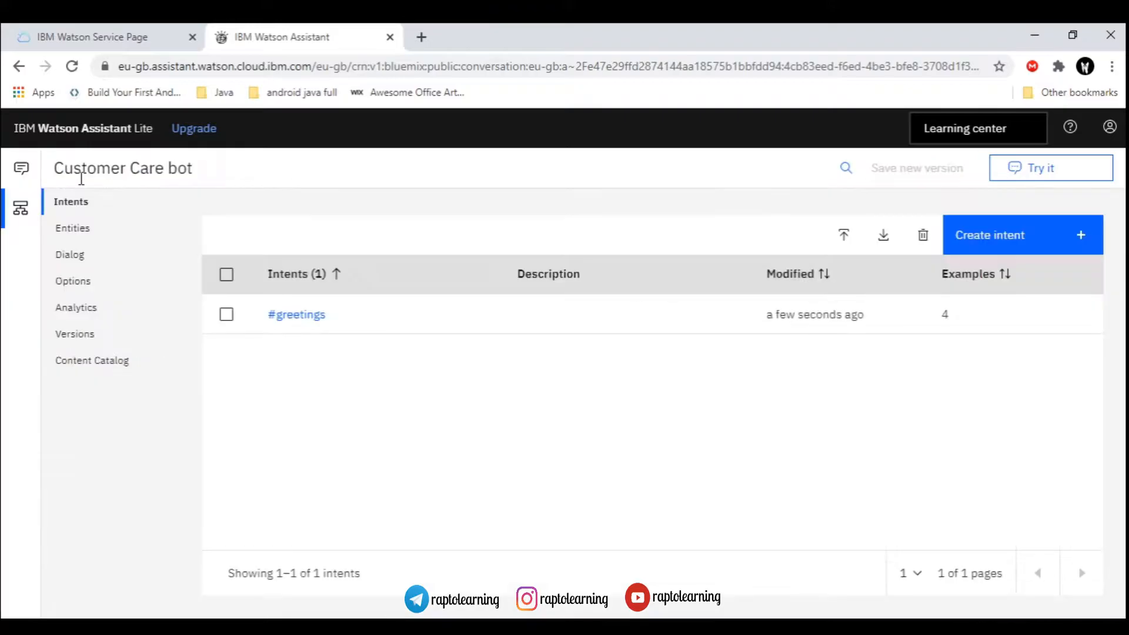
left_click(68, 230)
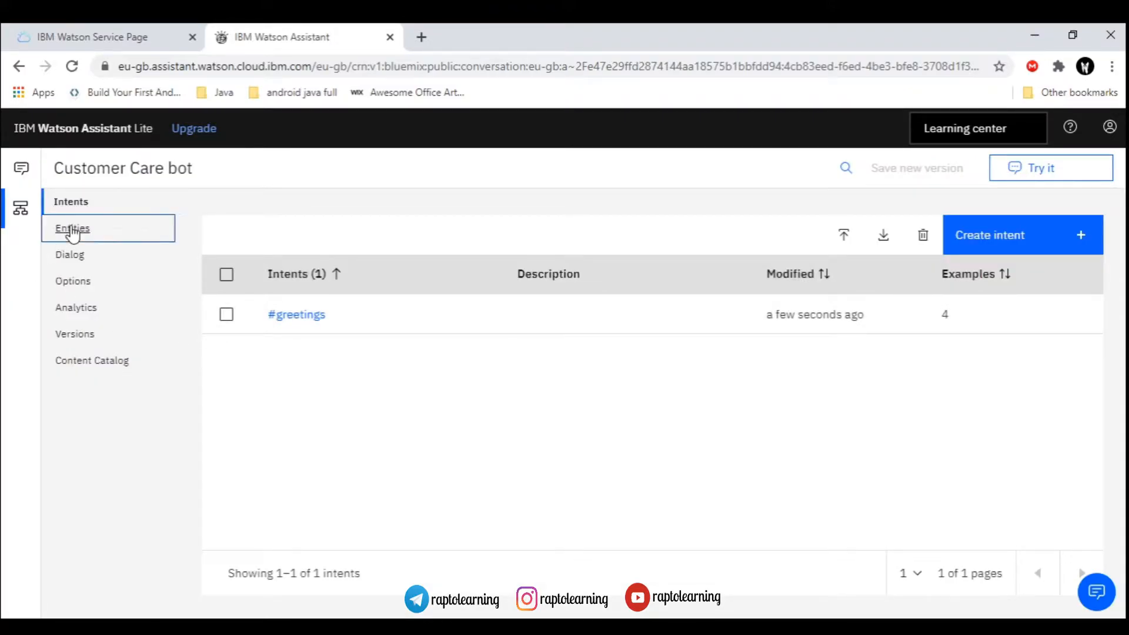
left_click(116, 259)
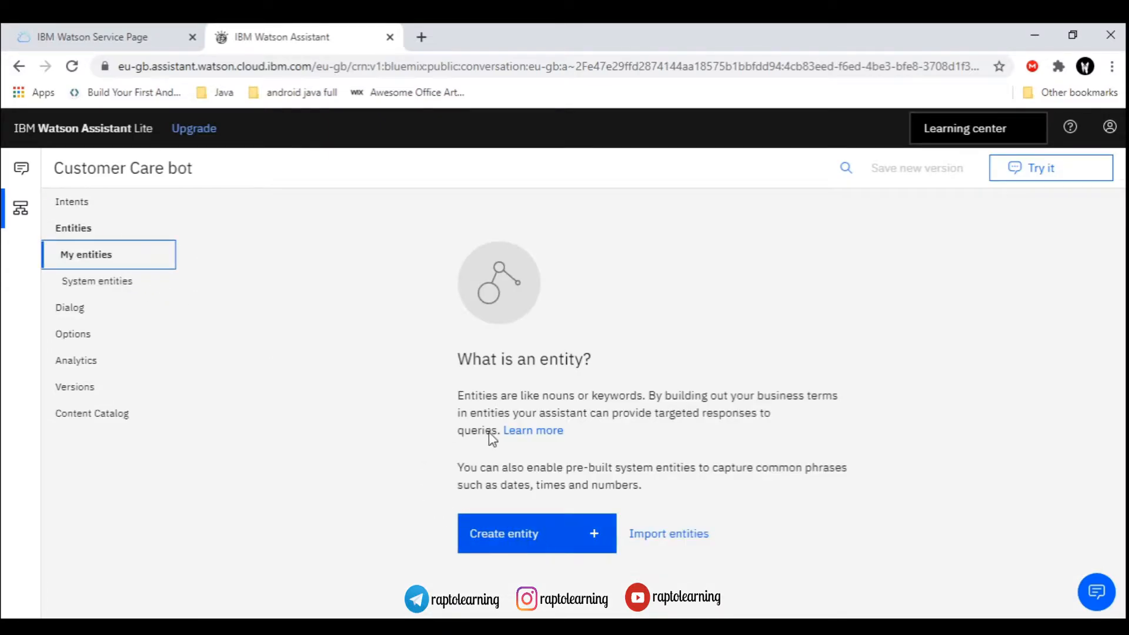
left_click_drag(479, 396, 645, 397)
left_click(435, 443)
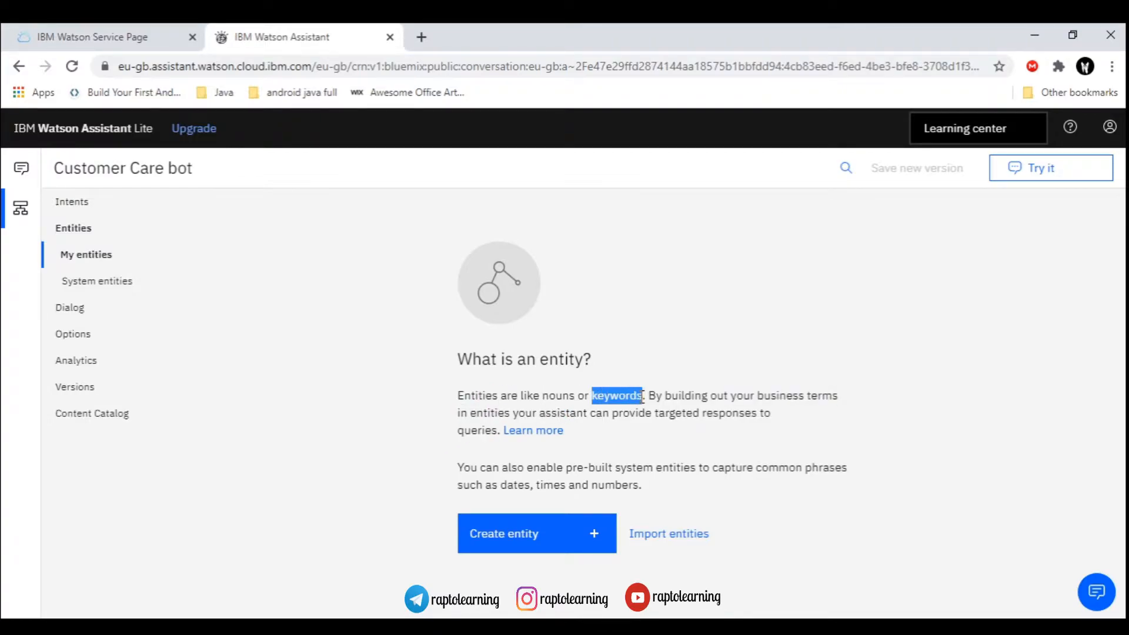
left_click(642, 432)
left_click(524, 536)
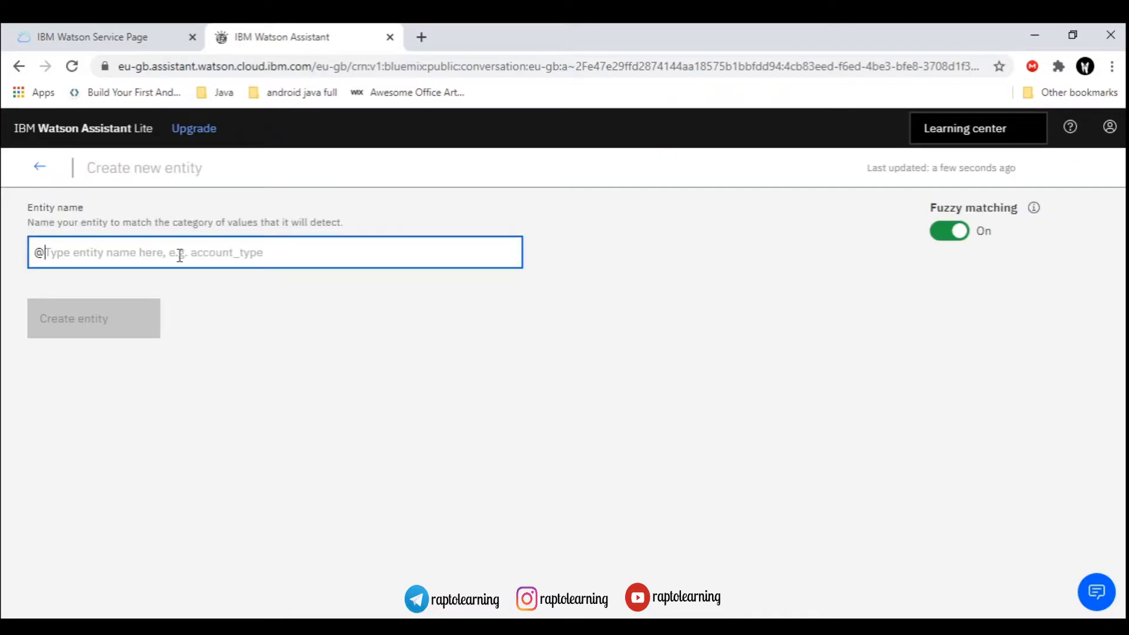
type("greet")
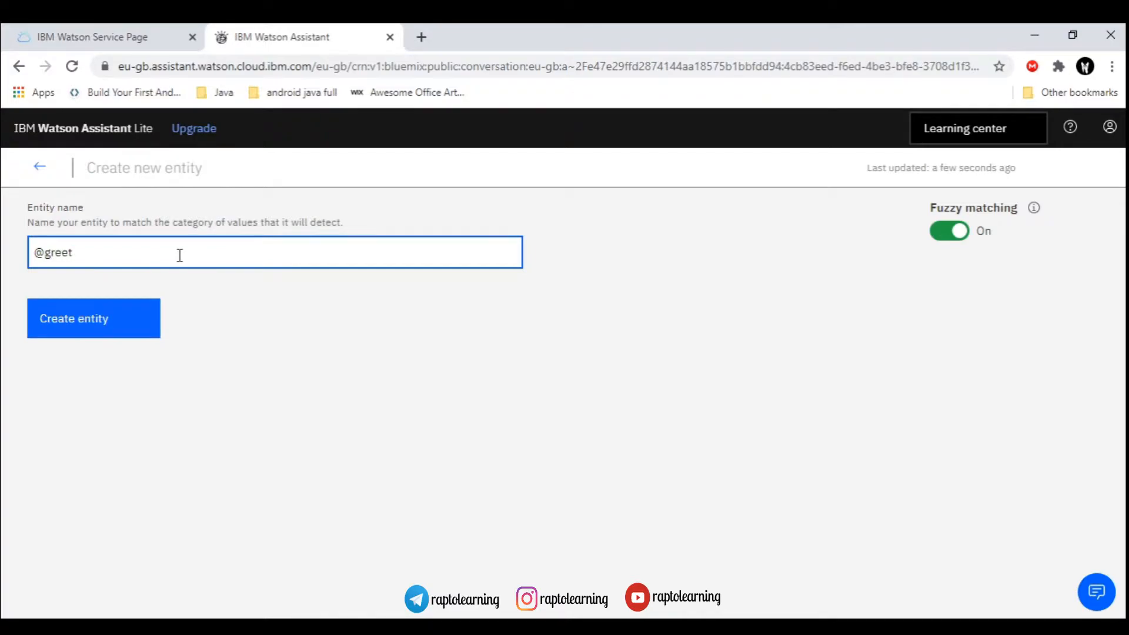
key("Return")
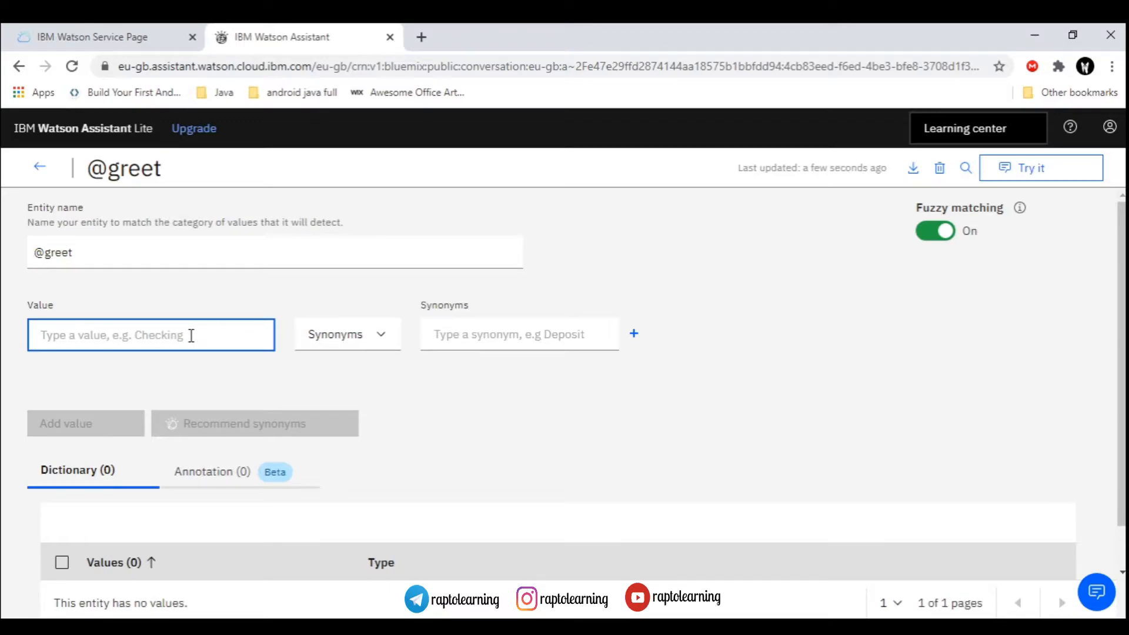
type("Good ")
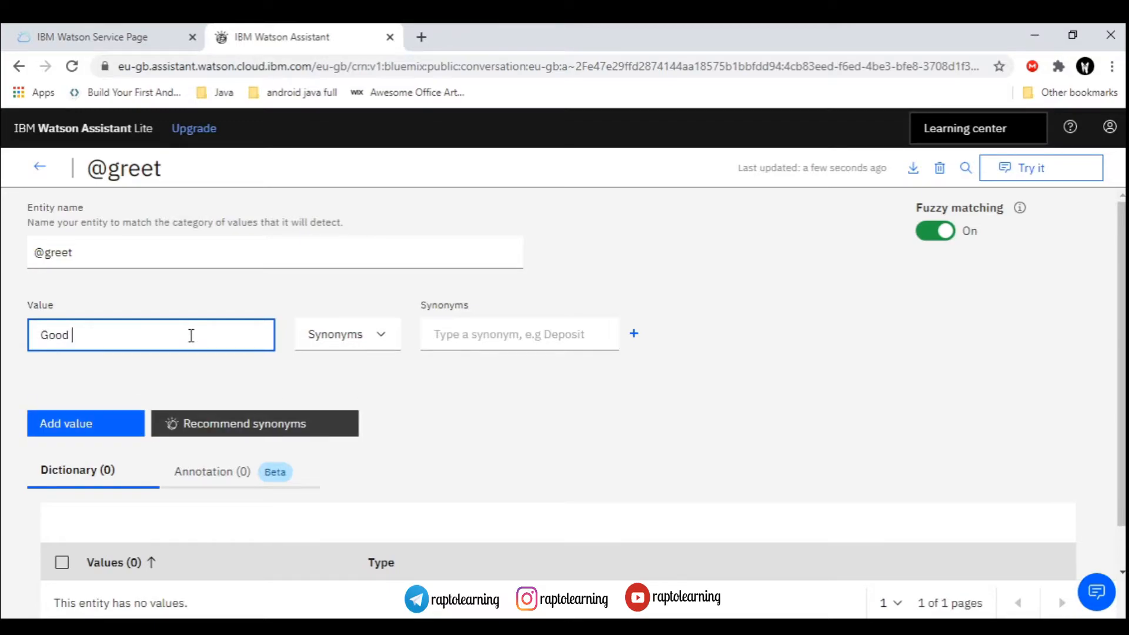
type("Morning")
left_click(466, 332)
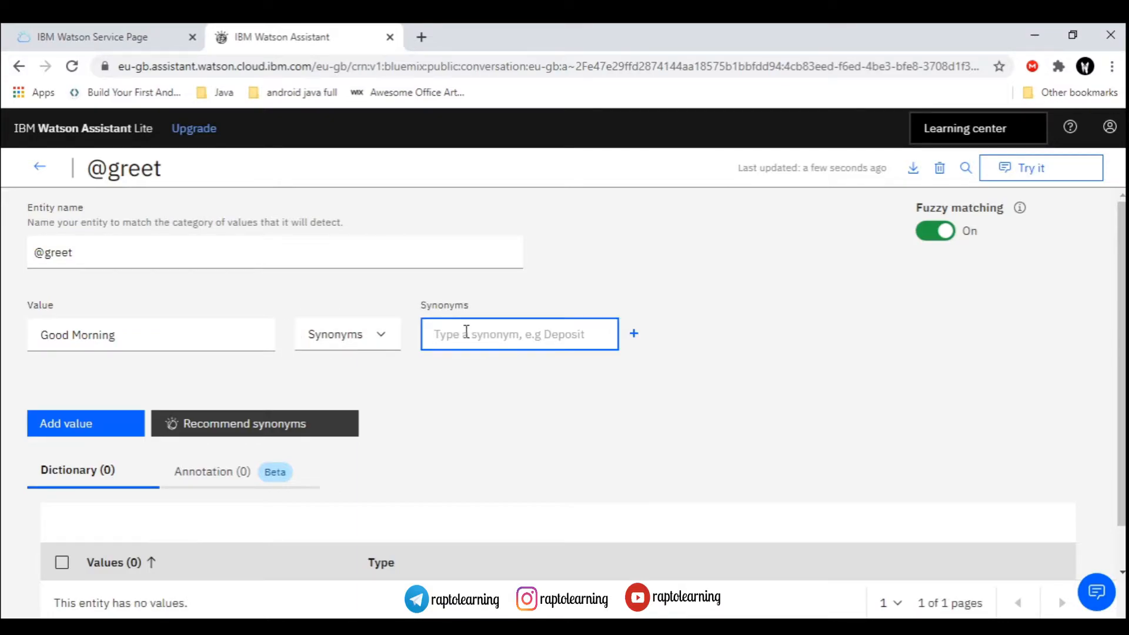
type("gm")
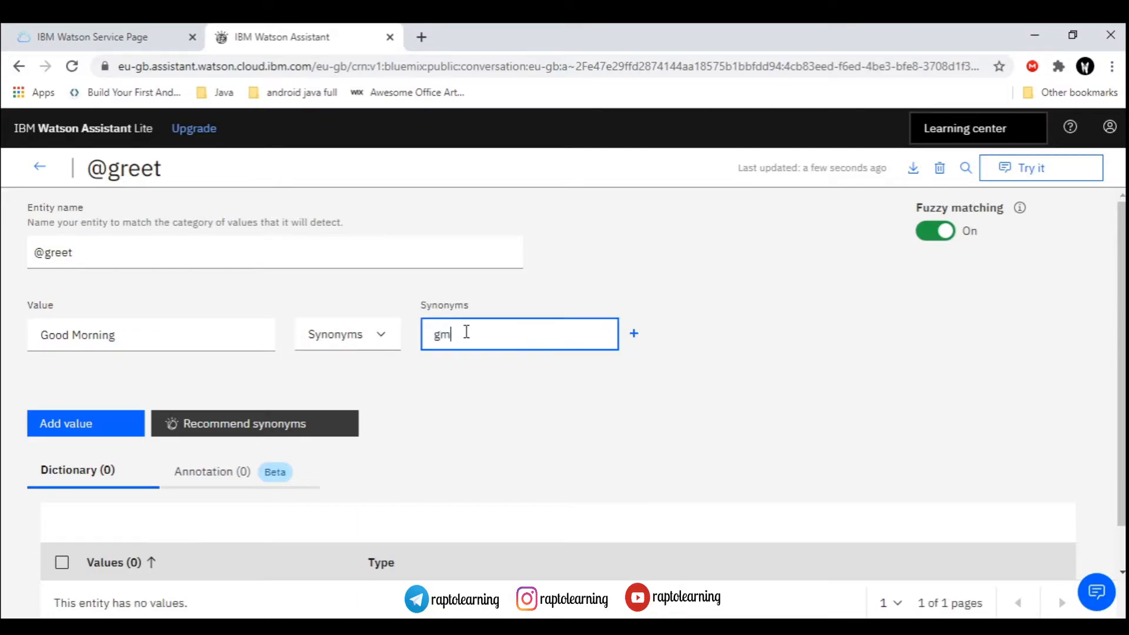
key("Return")
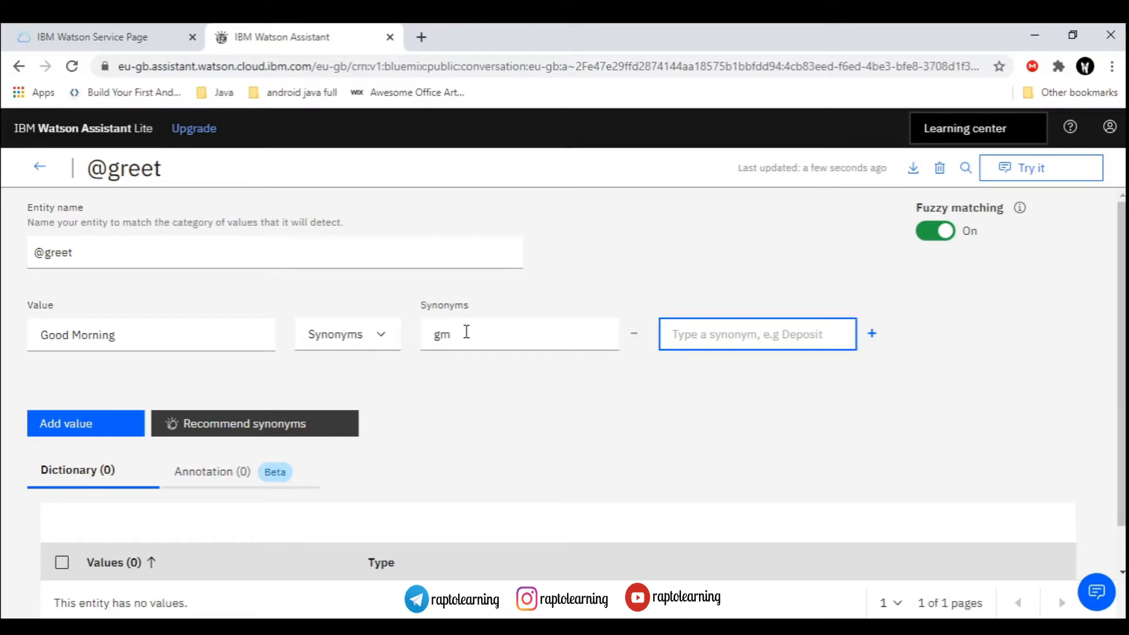
type("gu")
type("d me")
type("rng")
key("Return")
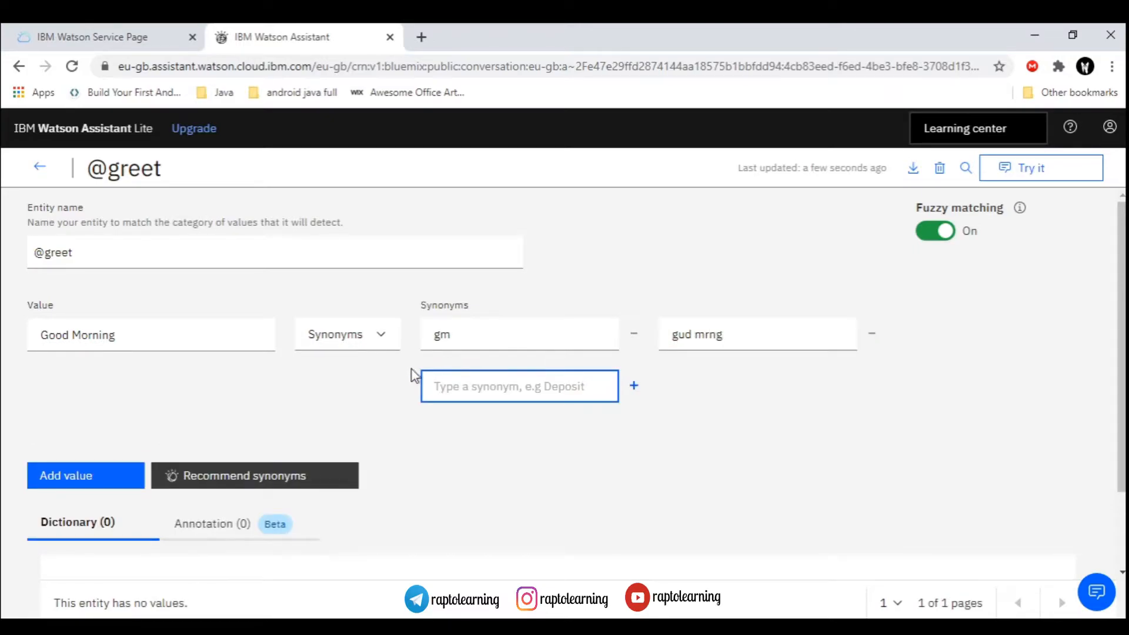
left_click(109, 475)
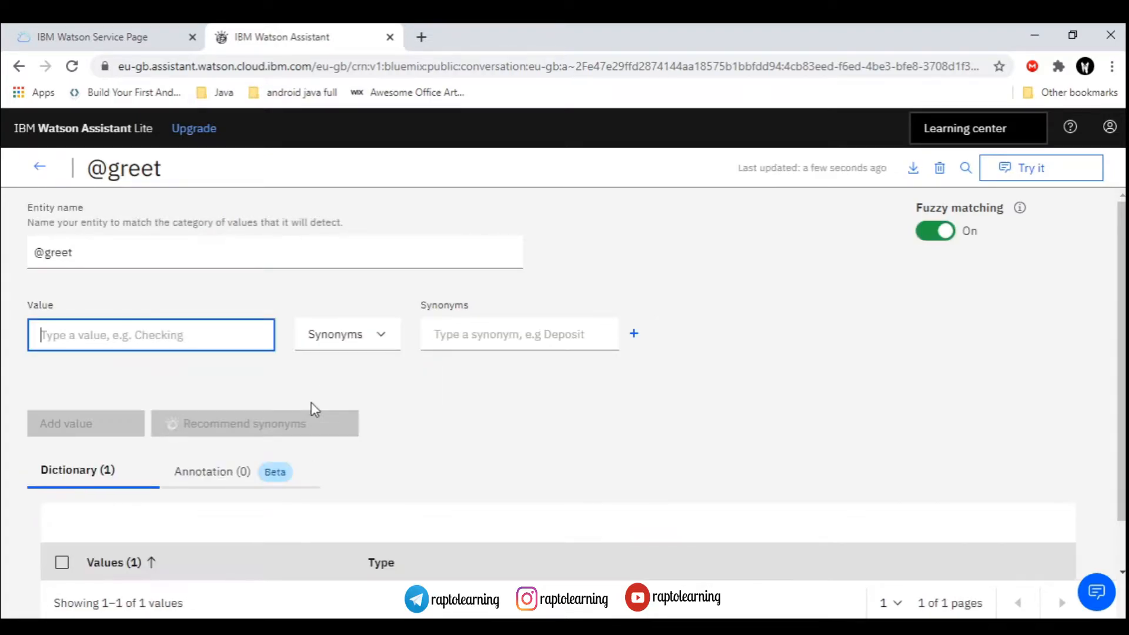
scroll(312, 405, "down", 2)
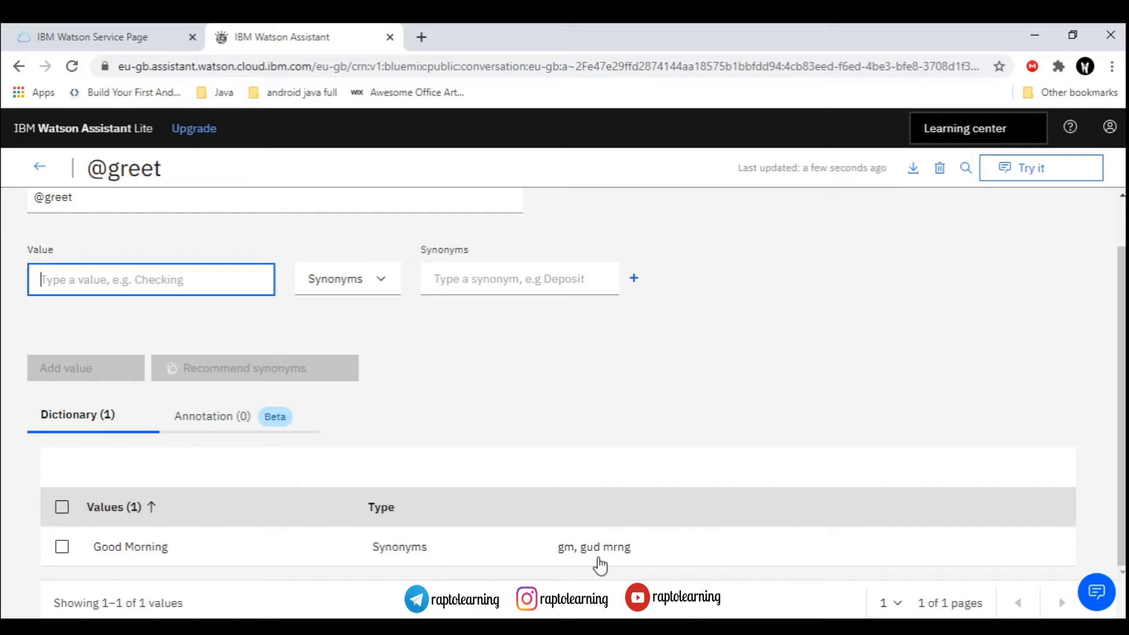
scroll(412, 423, "up", 2)
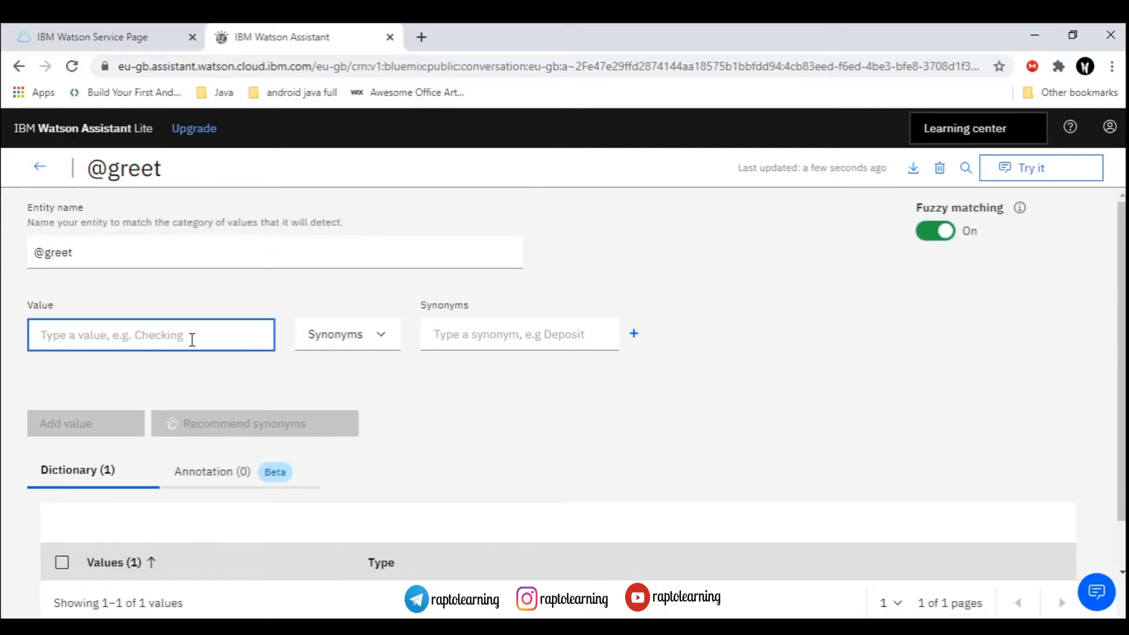
type("Good ")
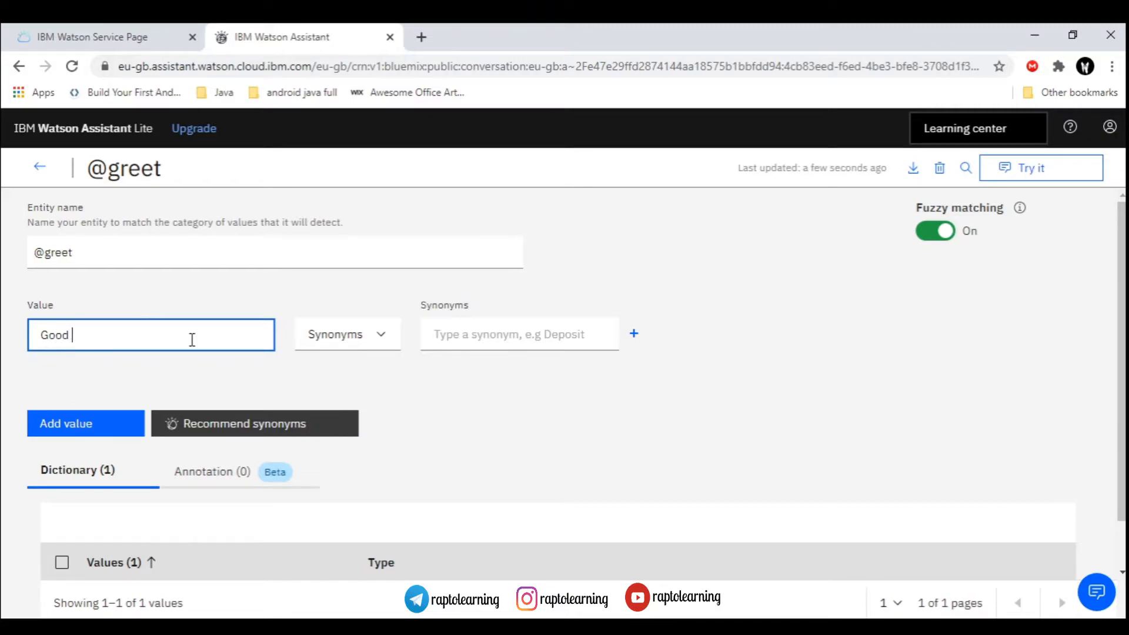
type("Afternoon")
left_click(497, 340)
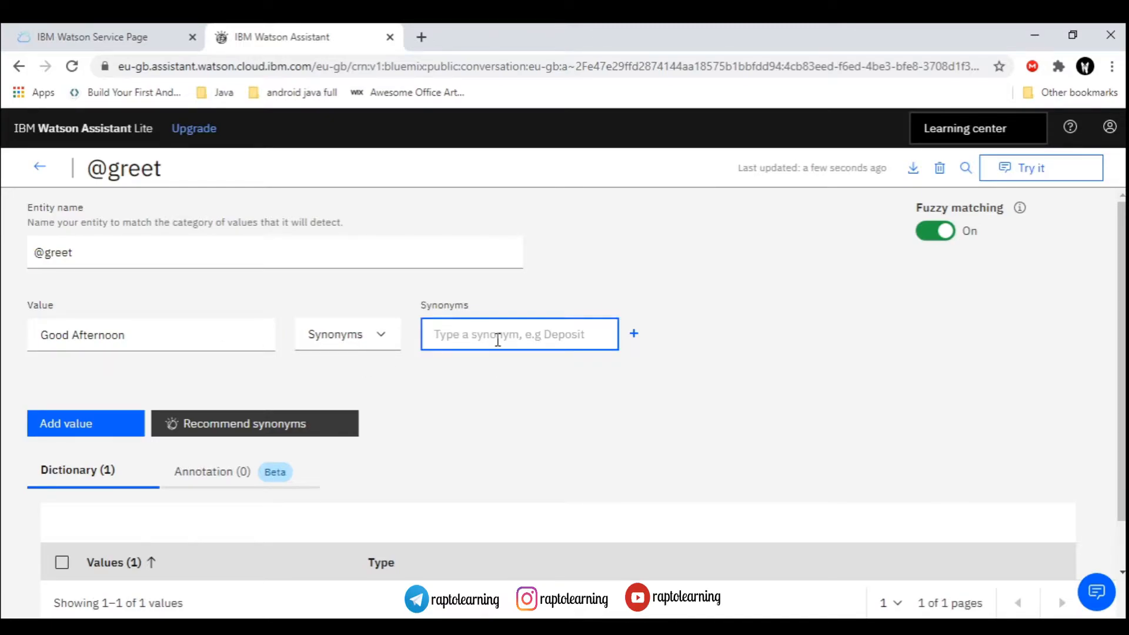
type("gud ")
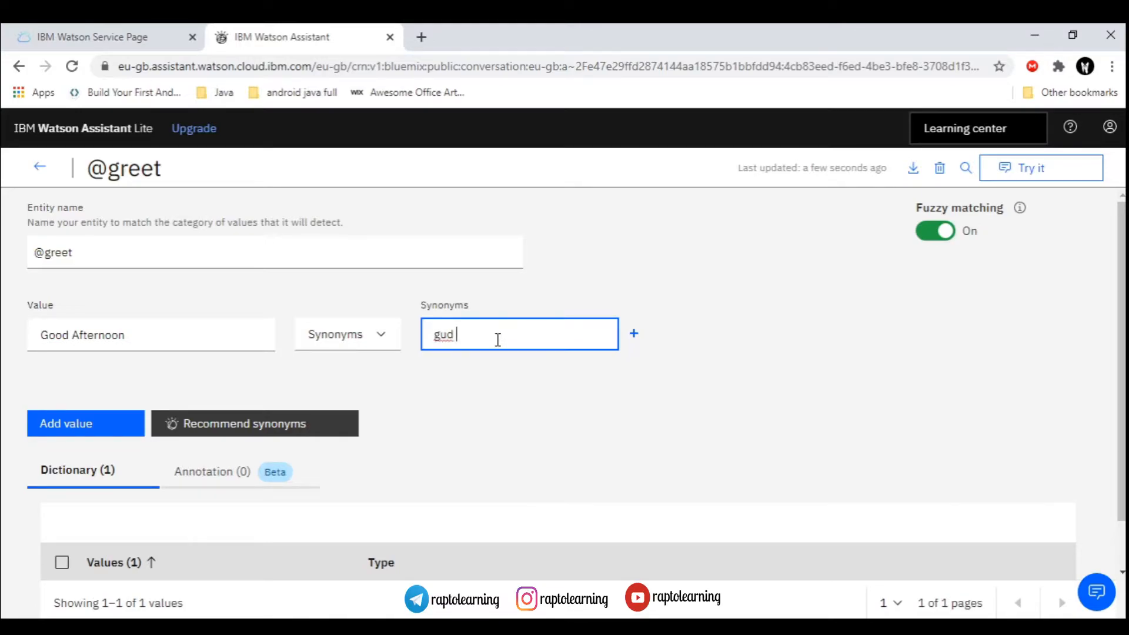
type("afternoon")
key("Return")
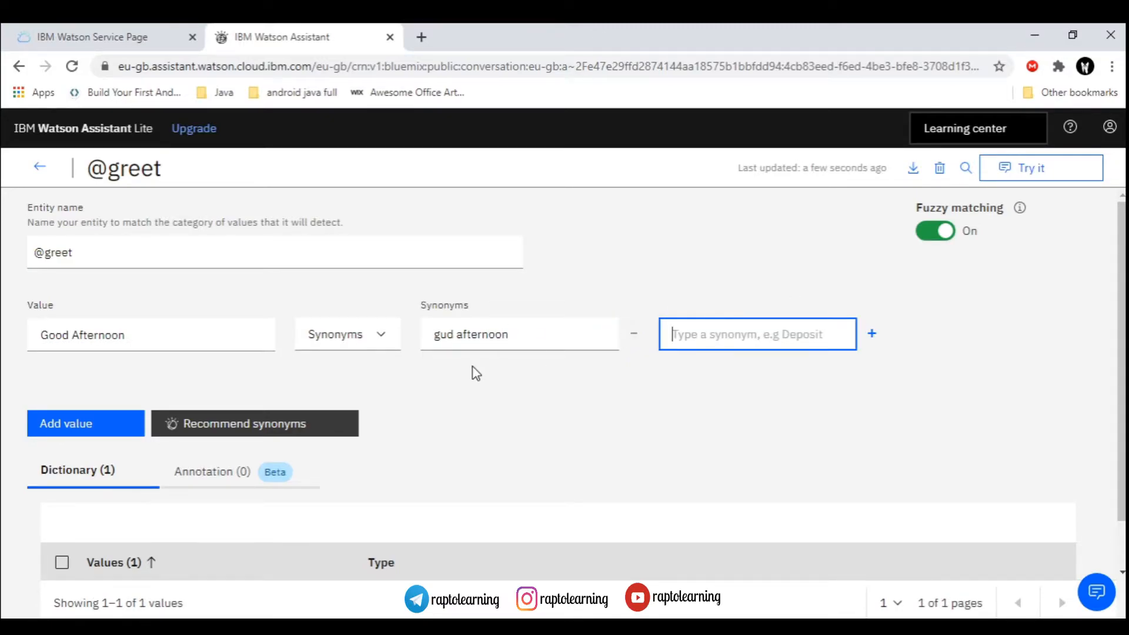
type("afternoon")
key("Return")
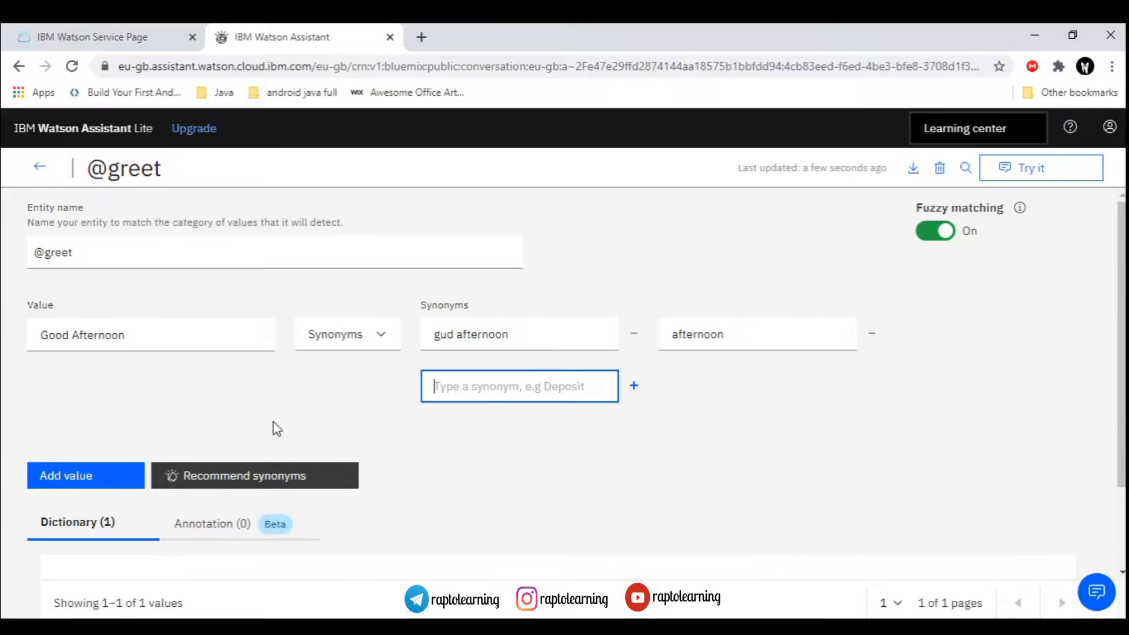
scroll(288, 431, "down", 2)
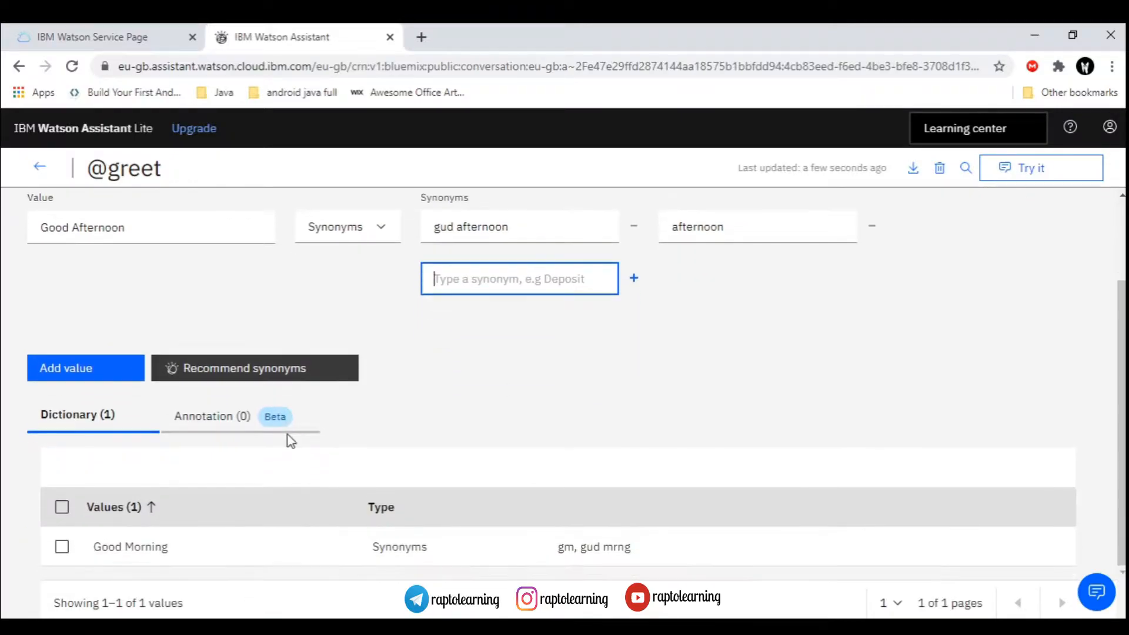
scroll(162, 442, "up", 2)
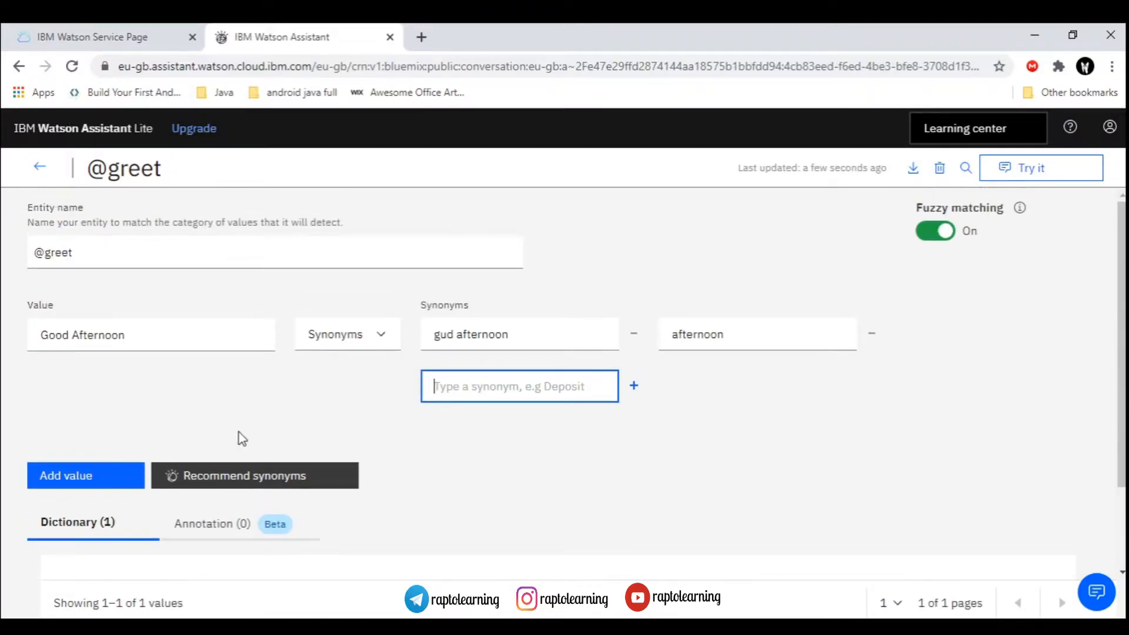
scroll(239, 432, "down", 2)
left_click(92, 360)
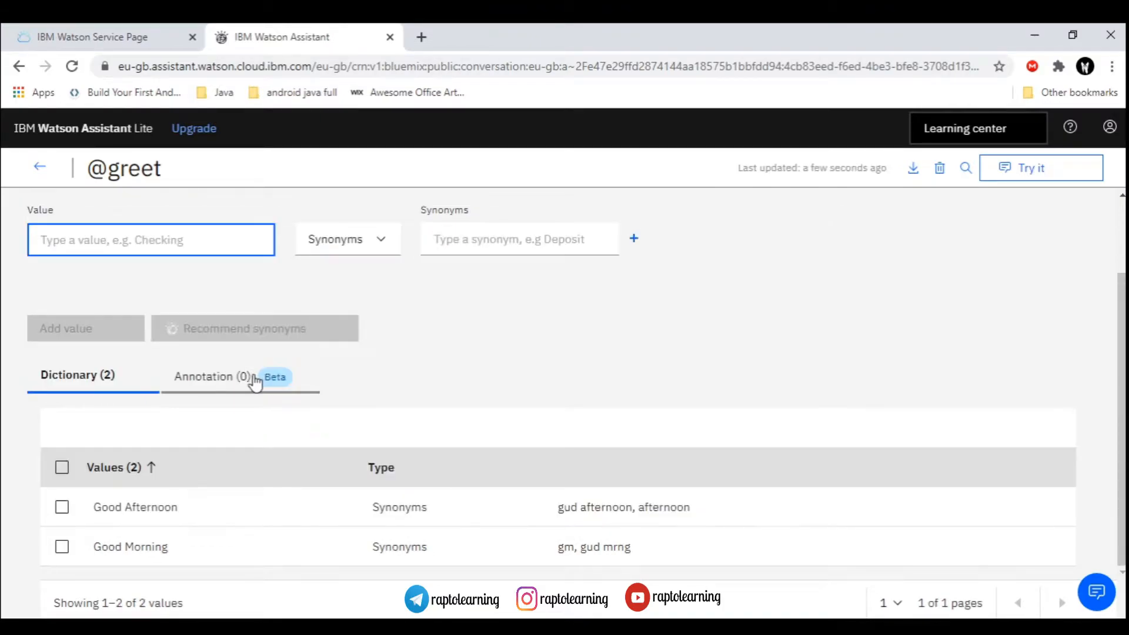
scroll(169, 500, "up", 2)
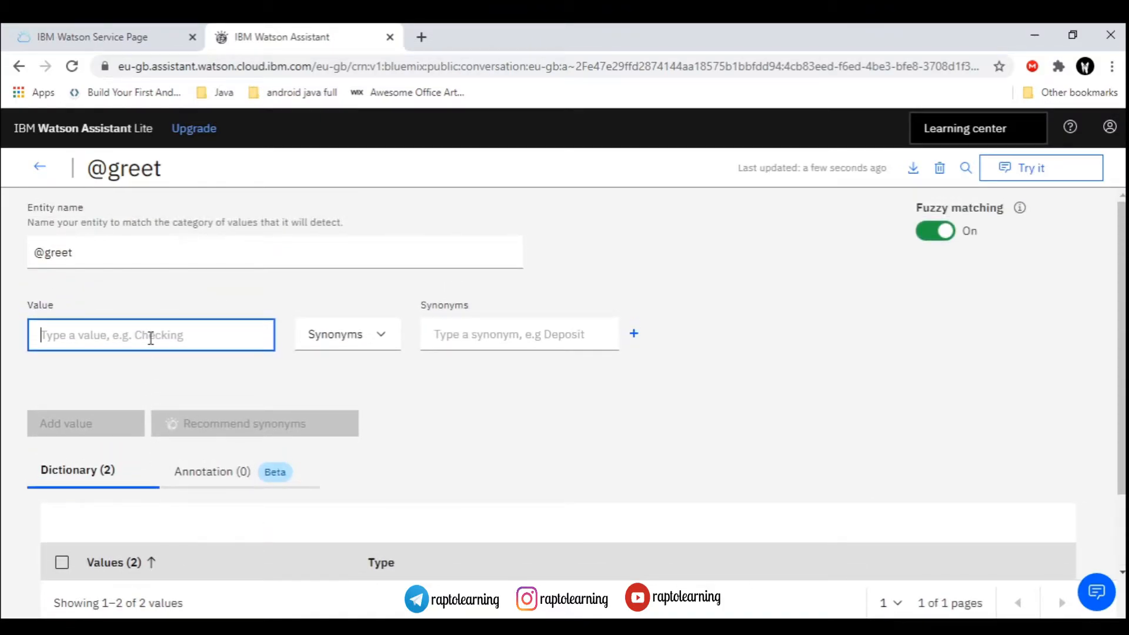
type("Good ")
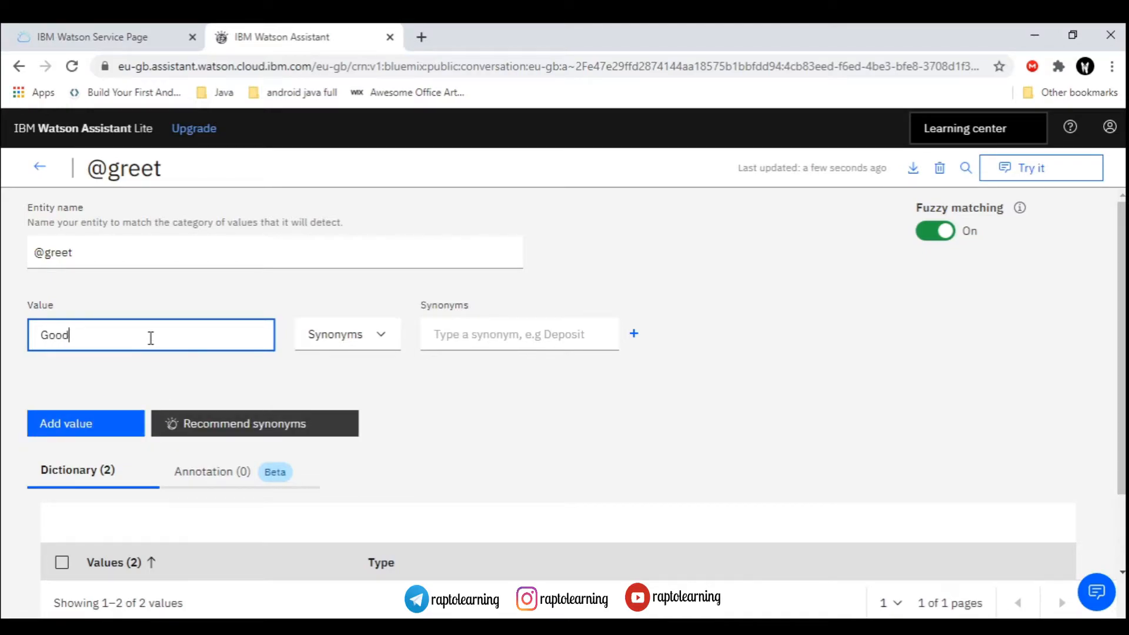
type("Evening")
left_click(461, 326)
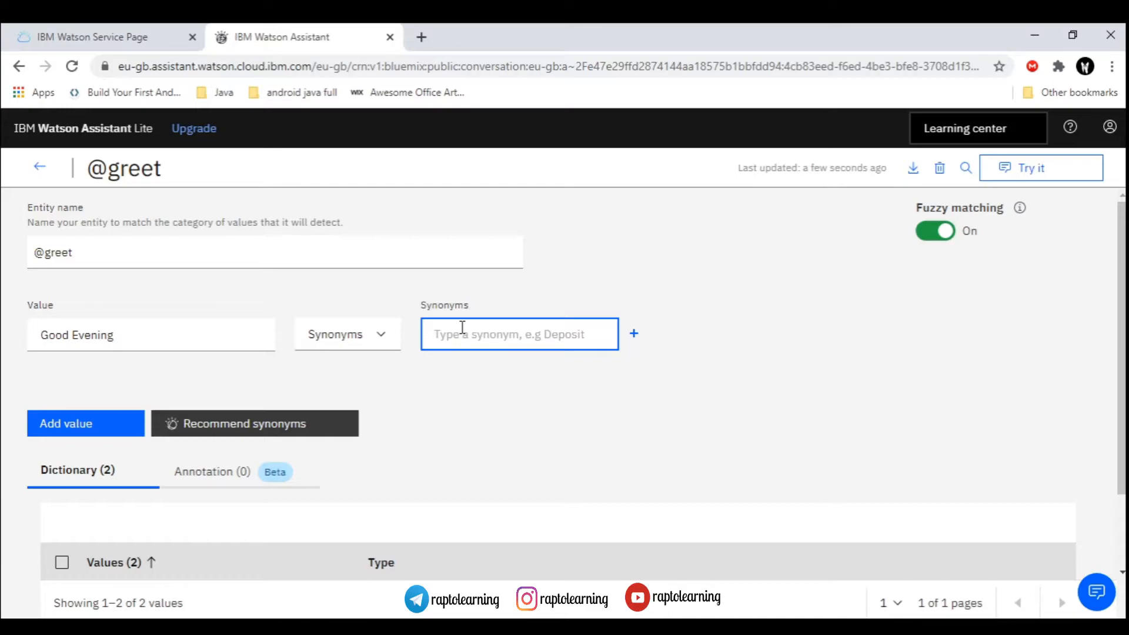
type("gud e")
type("veno")
type("in")
type("g")
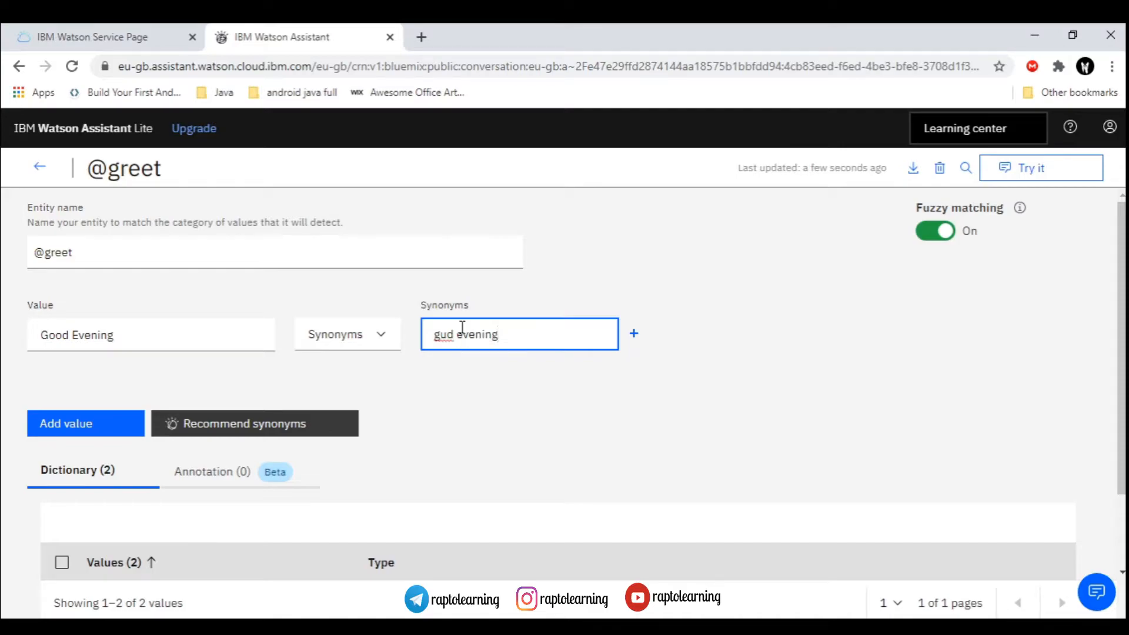
key("Return")
type("eve")
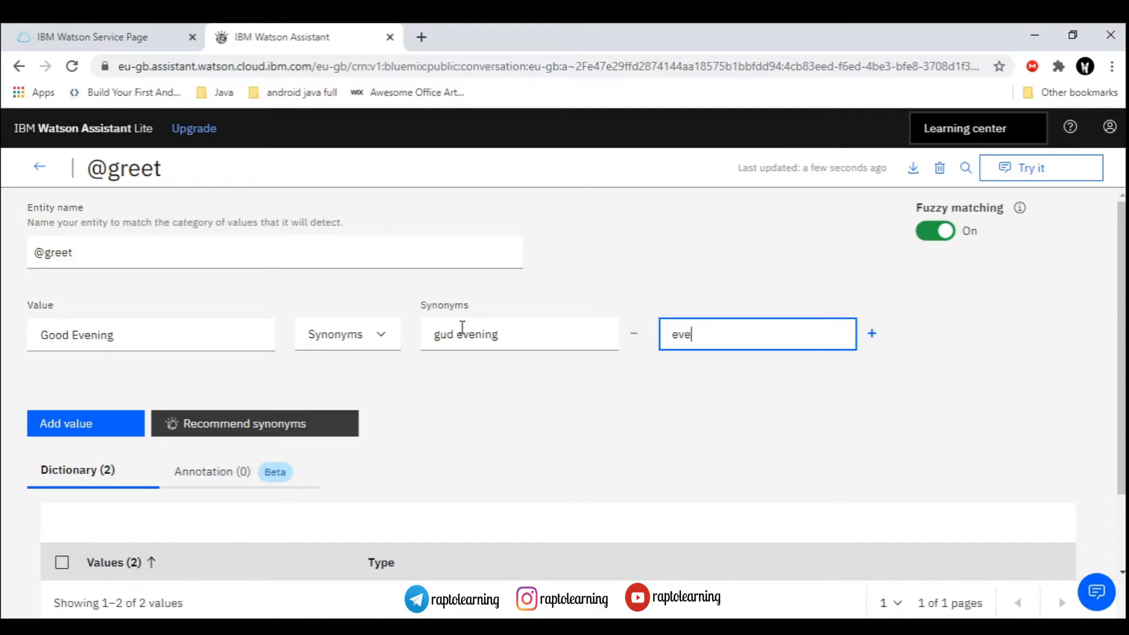
type("ning")
key("Return")
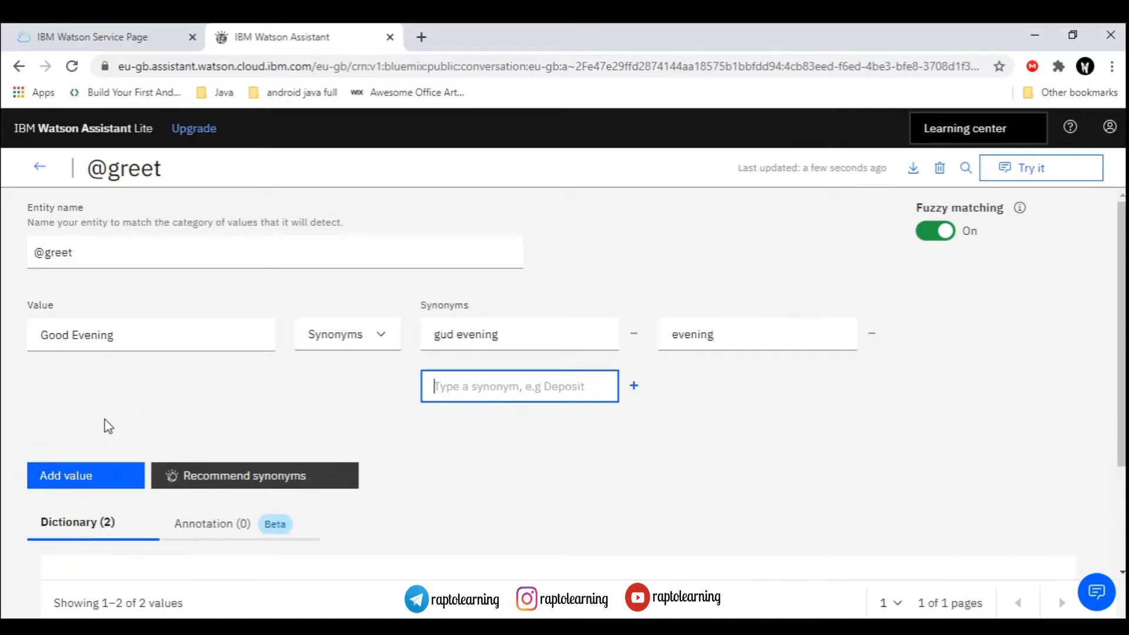
scroll(230, 435, "down", 3)
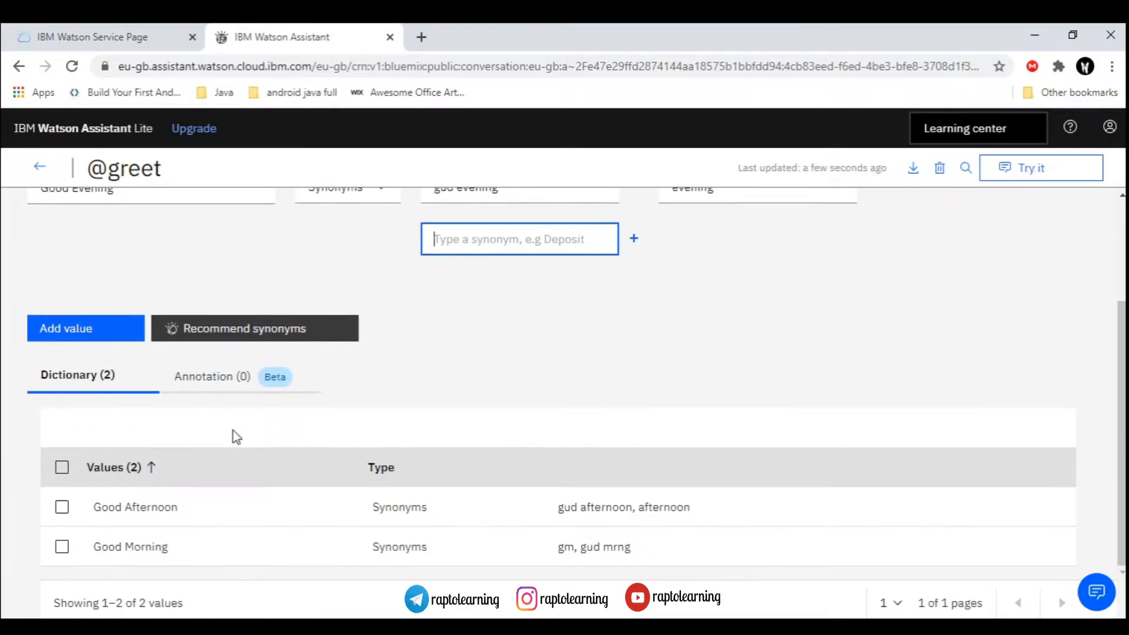
left_click(126, 344)
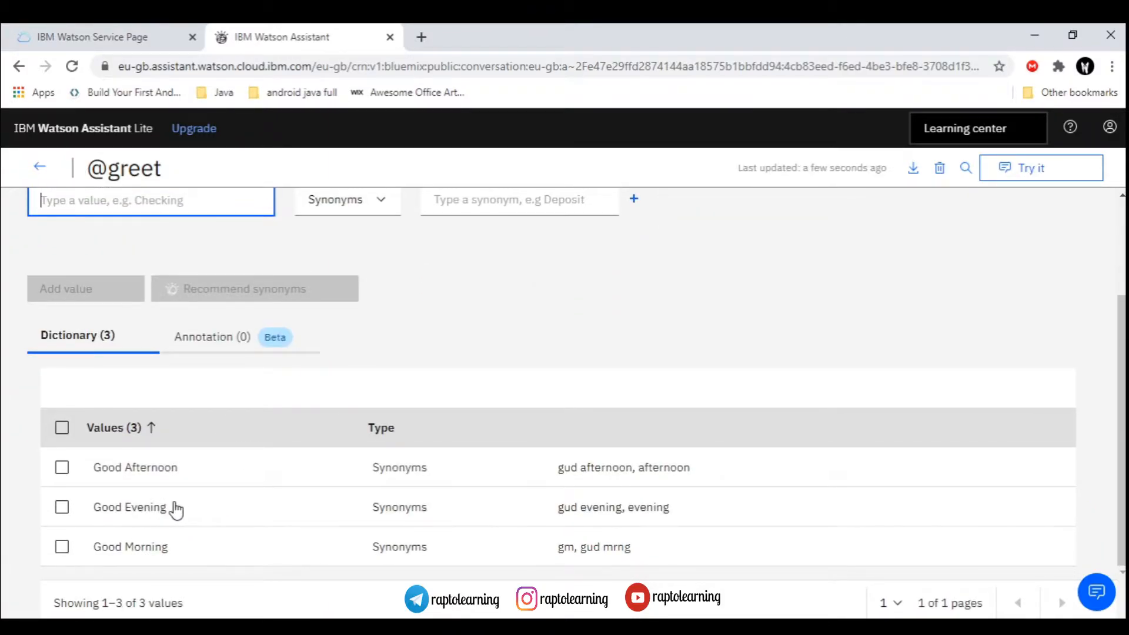
scroll(245, 434, "up", 3)
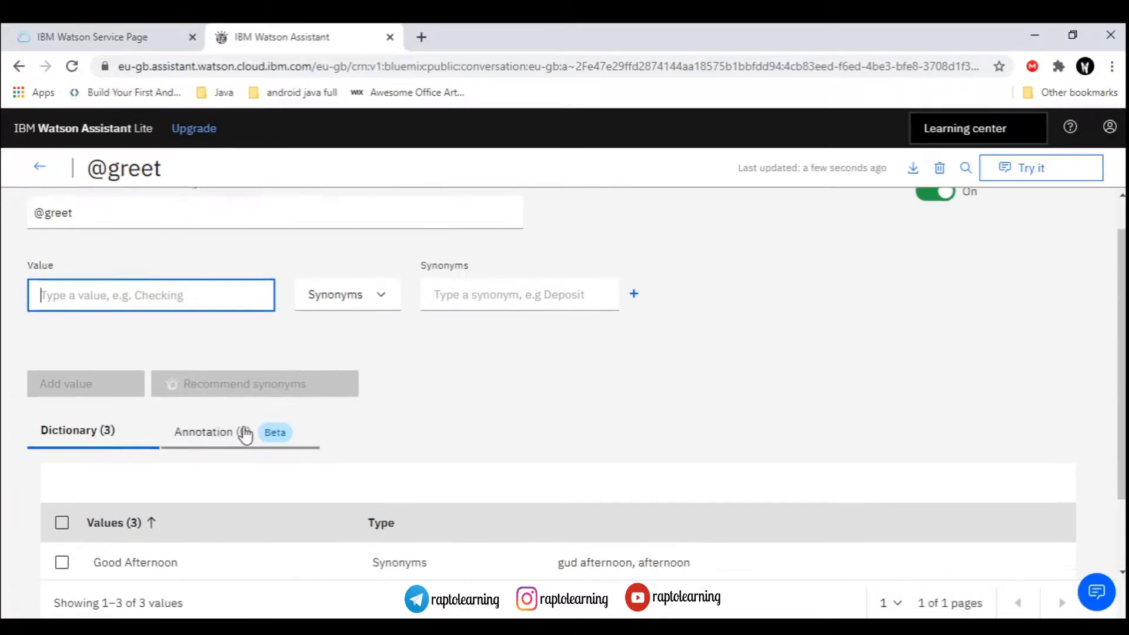
scroll(265, 421, "down", 3)
scroll(377, 447, "up", 3)
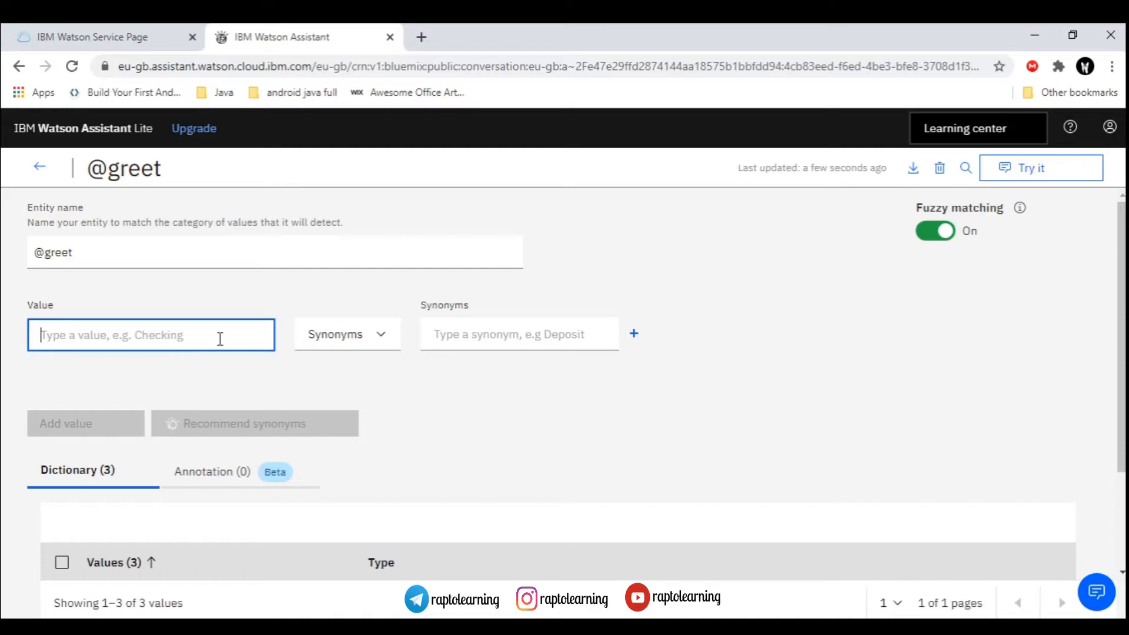
type("Hello")
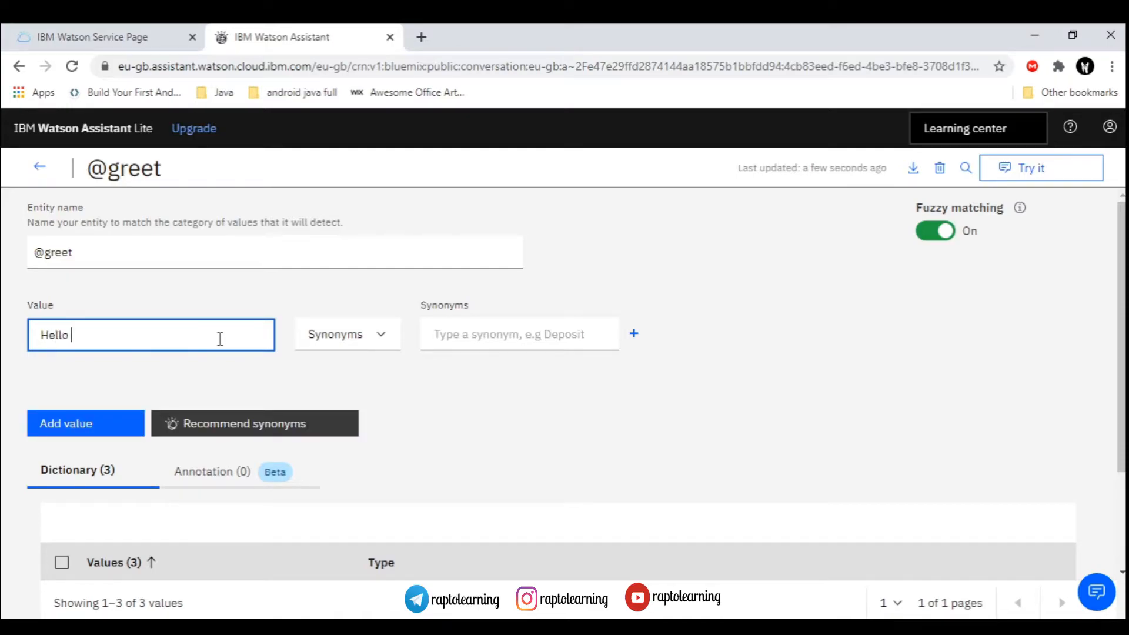
left_click(435, 341)
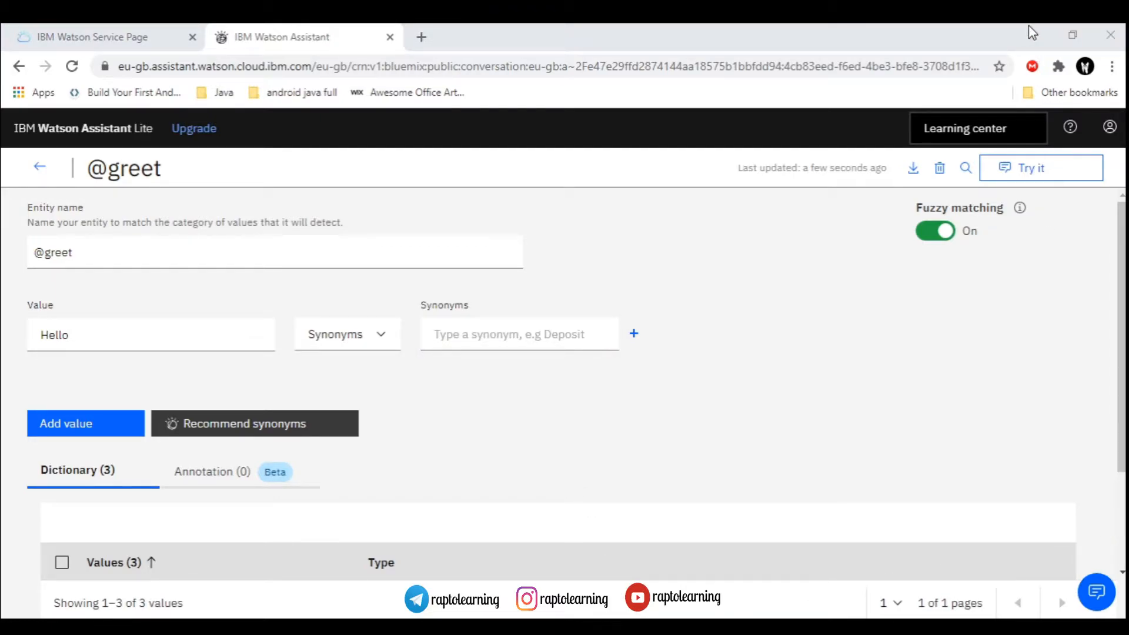
left_click(483, 334)
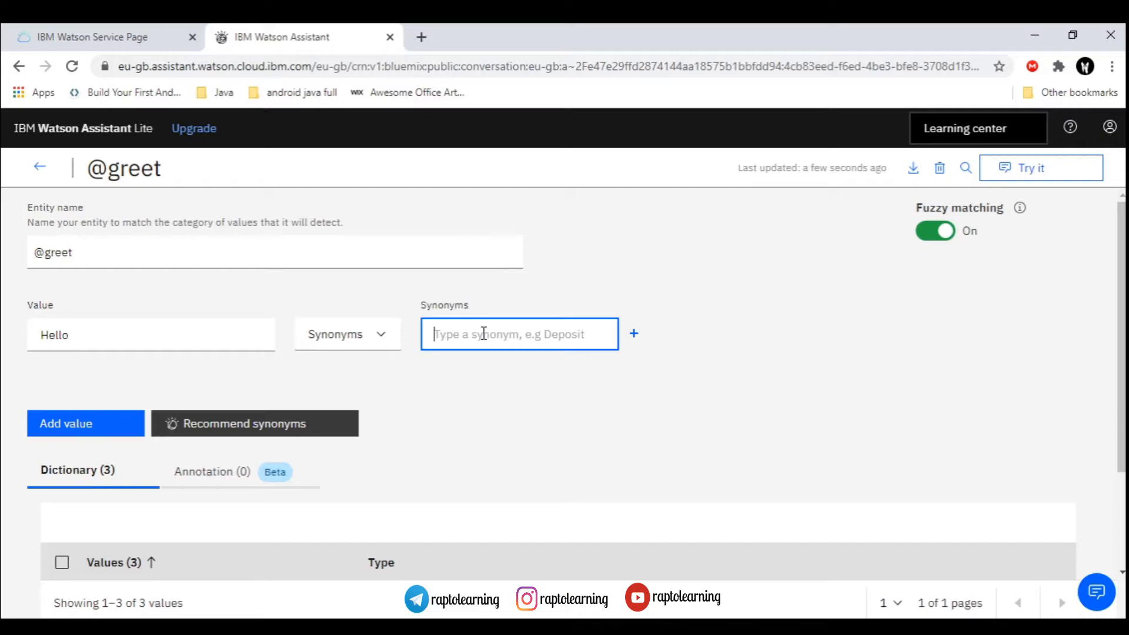
type("hi")
key("Return")
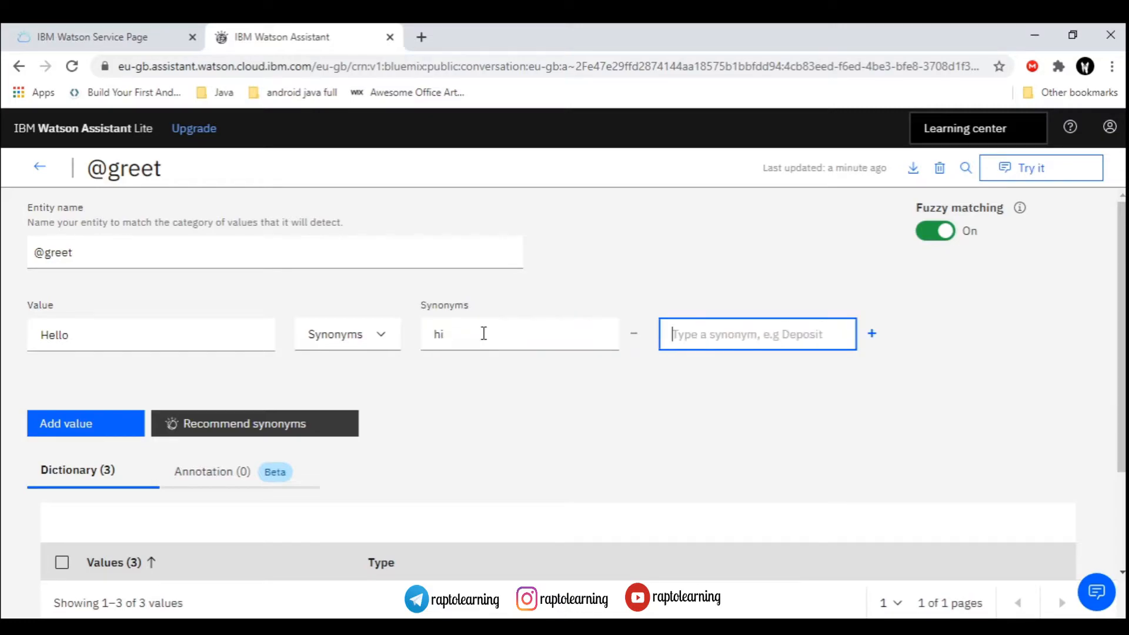
type("hola")
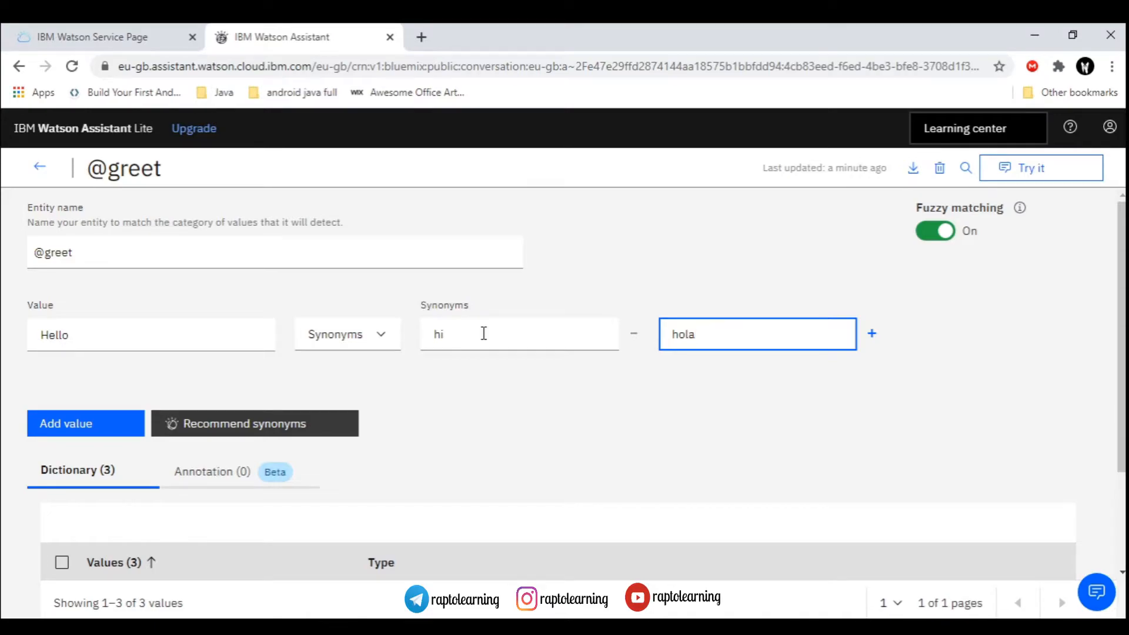
key("Return")
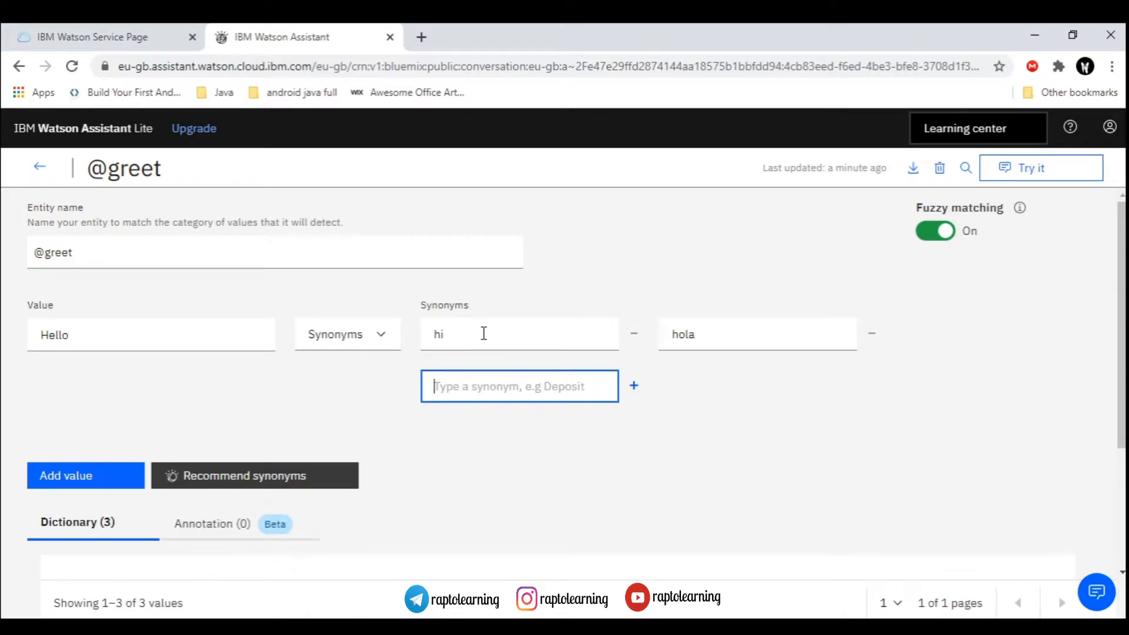
type("hey")
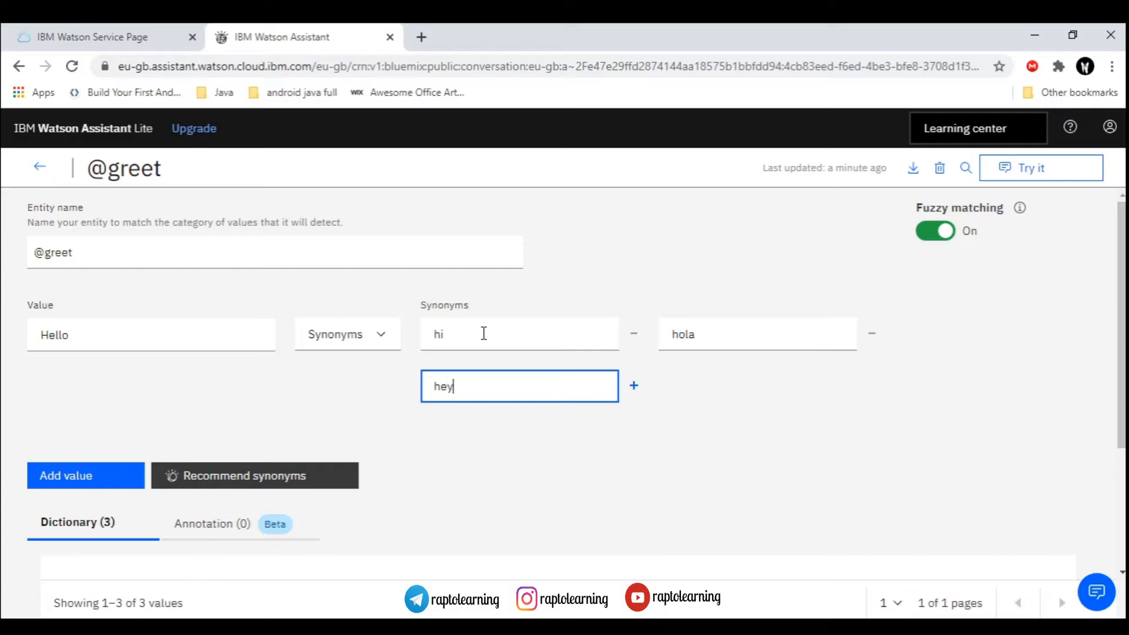
left_click(116, 474)
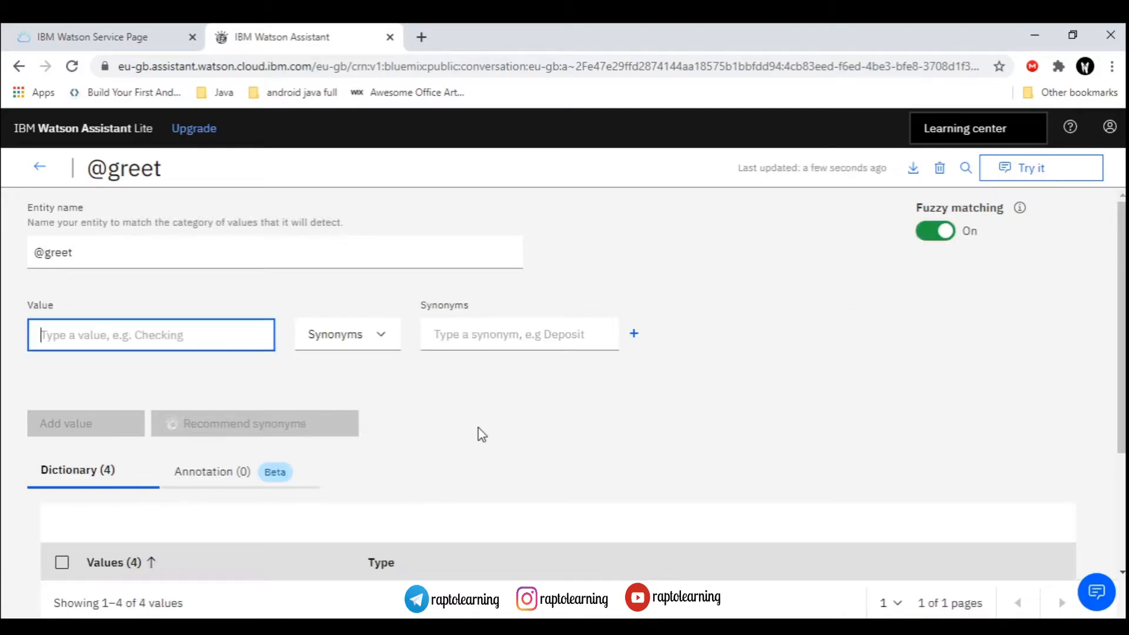
scroll(470, 432, "down", 3)
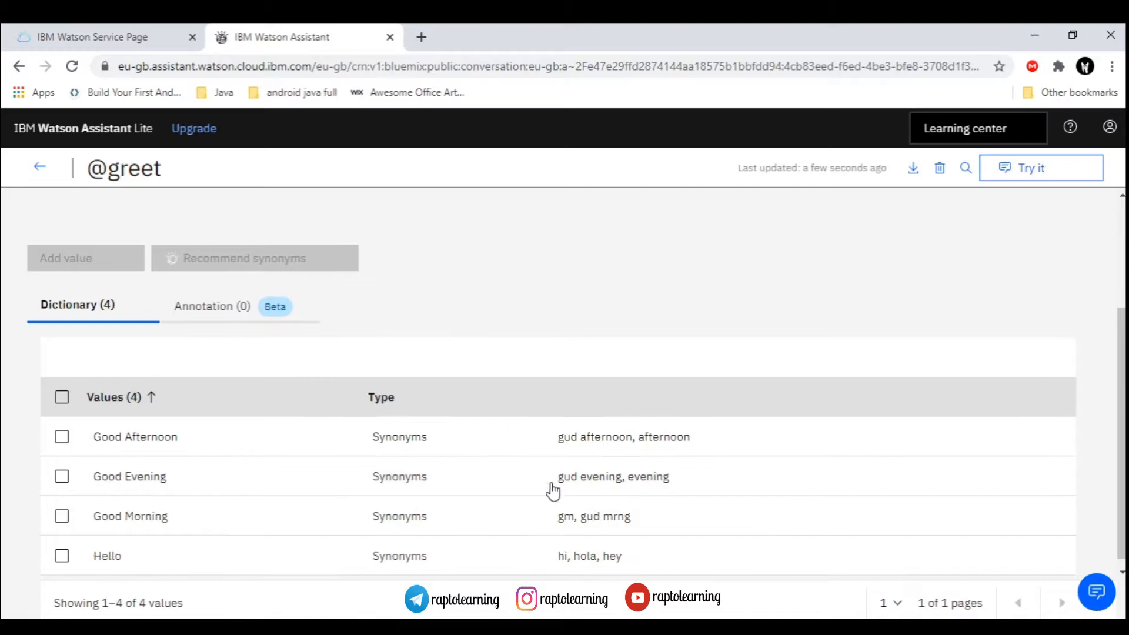
scroll(526, 501, "up", 3)
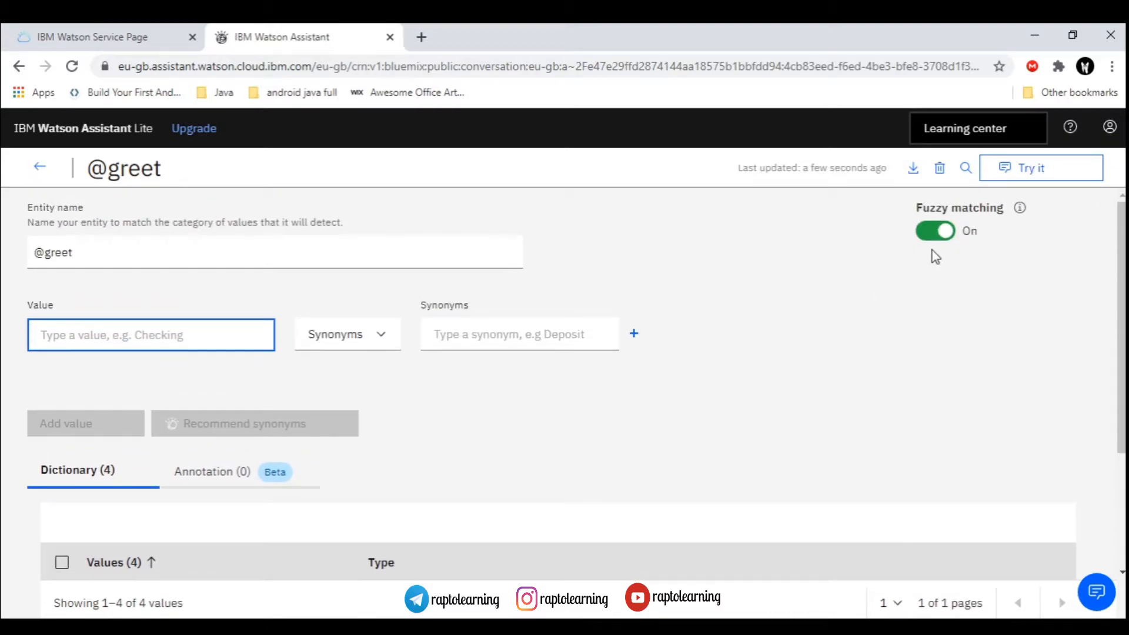
left_click(1021, 210)
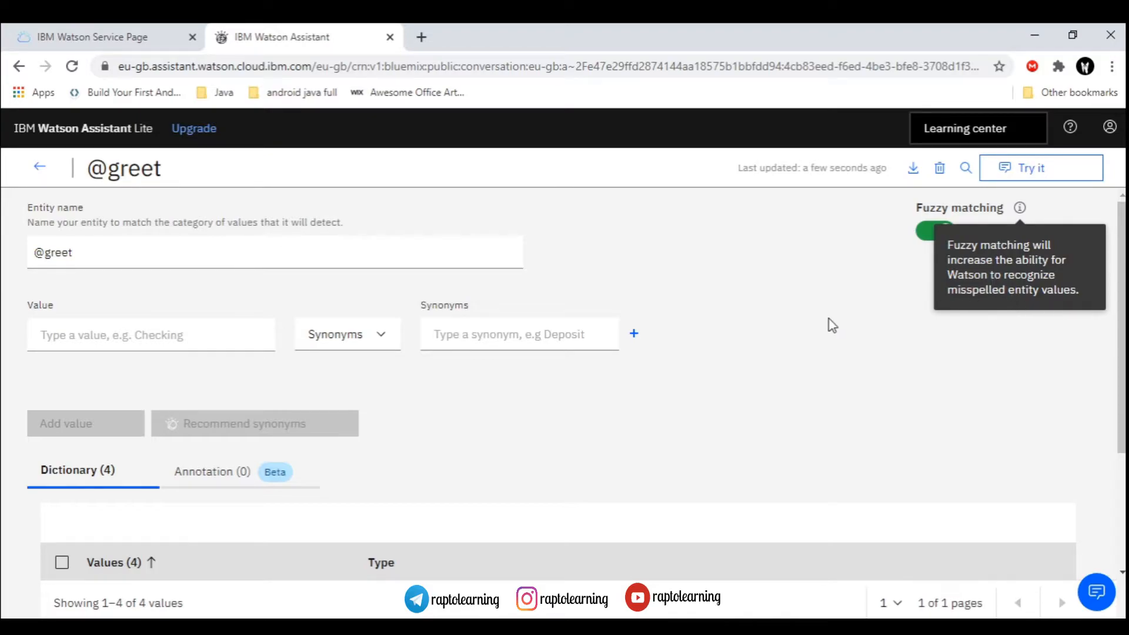
left_click(785, 323)
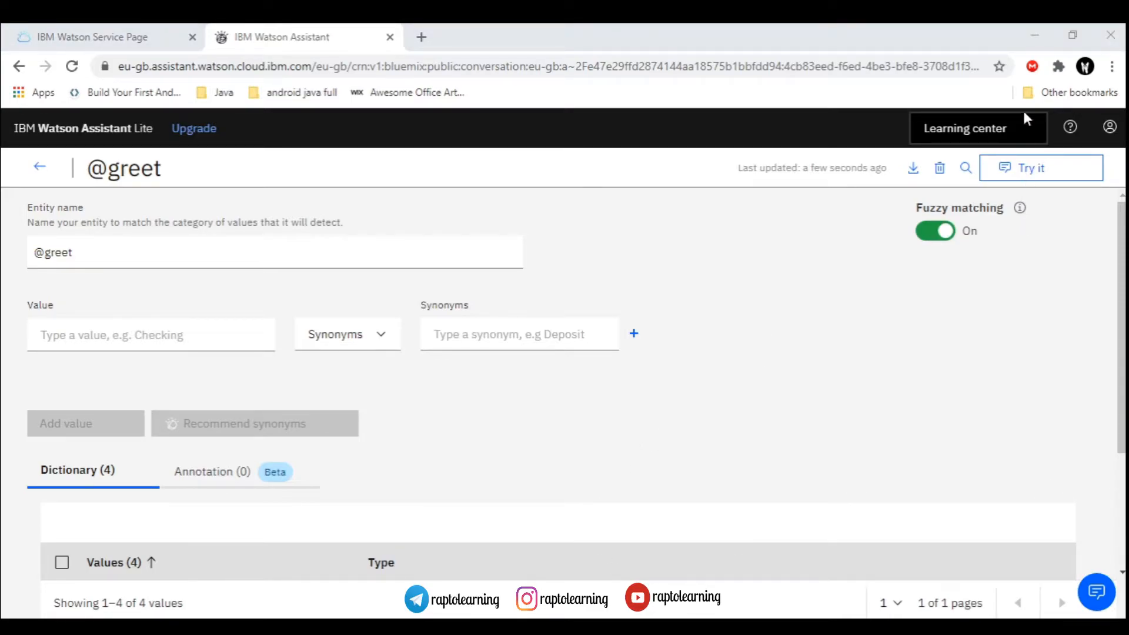
left_click(2, 186)
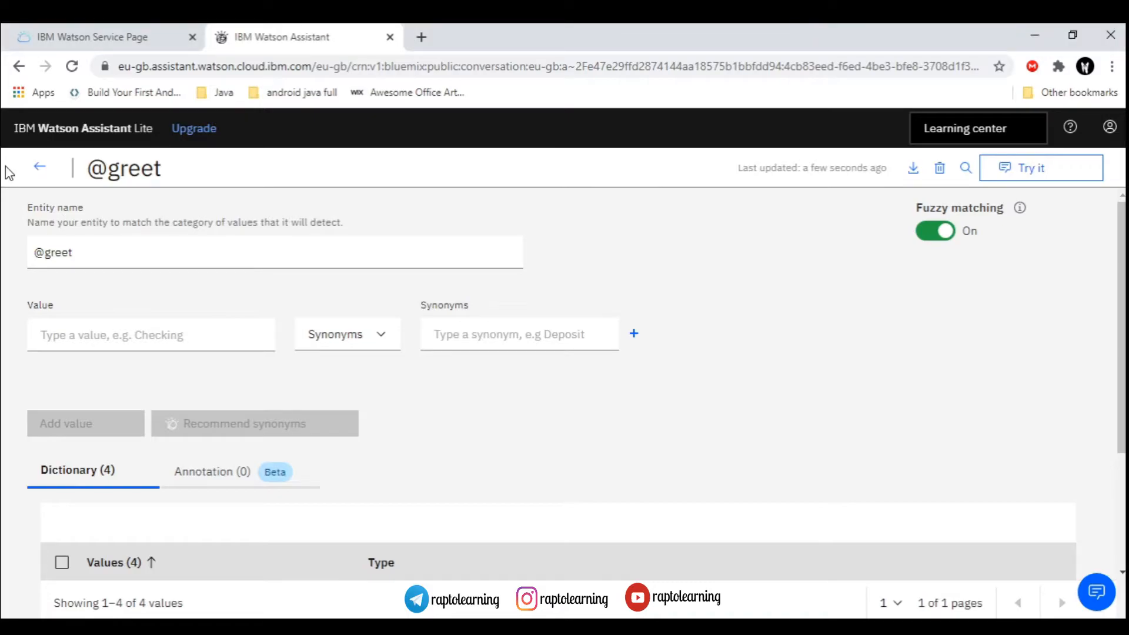
left_click(37, 170)
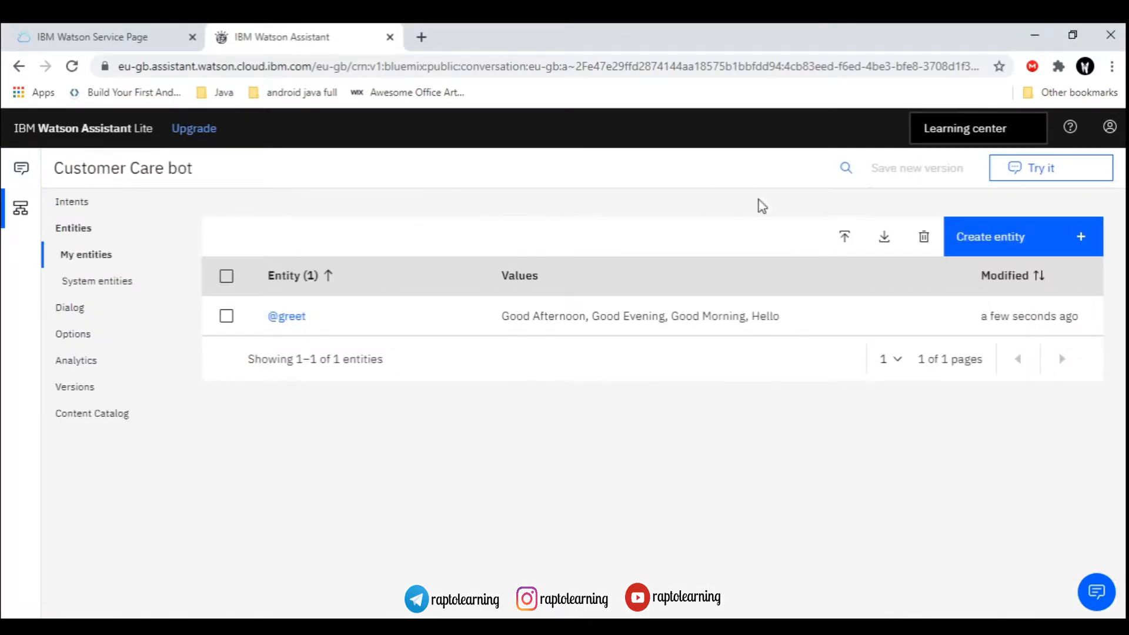
- Clear the earlier test conversation and test the assistant with the message "hi"
left_click(1021, 182)
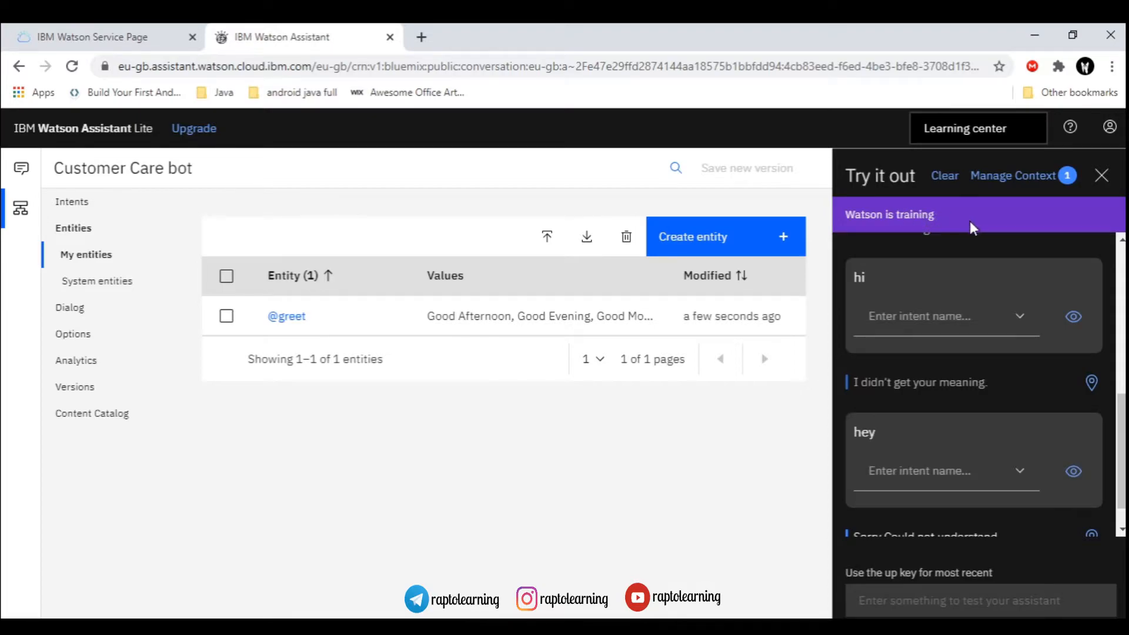
left_click(1103, 176)
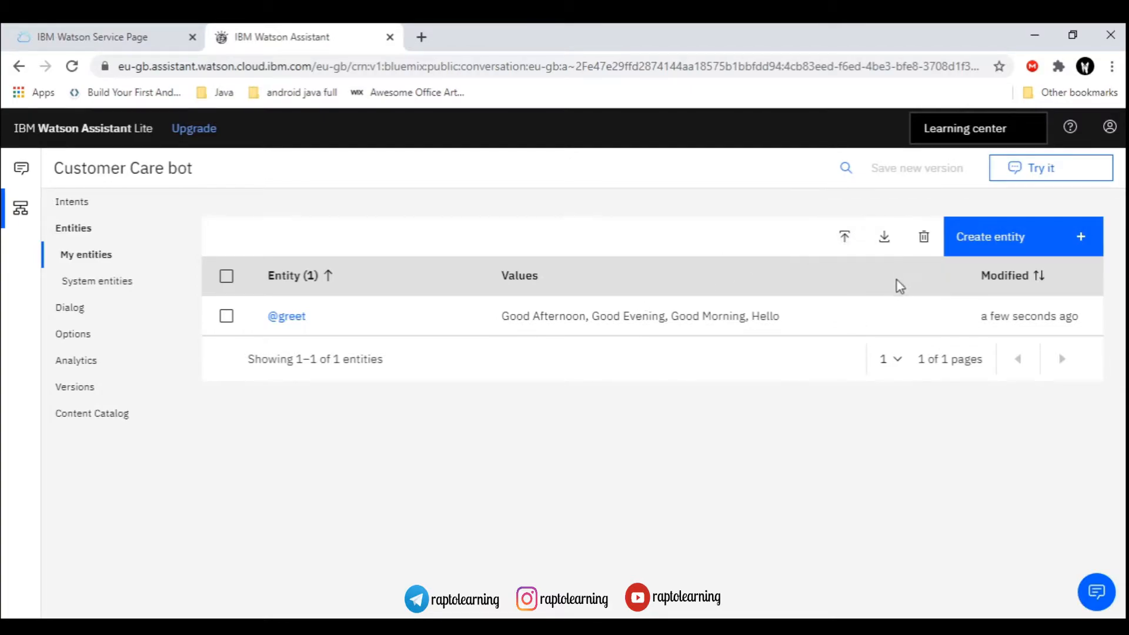
left_click(1015, 171)
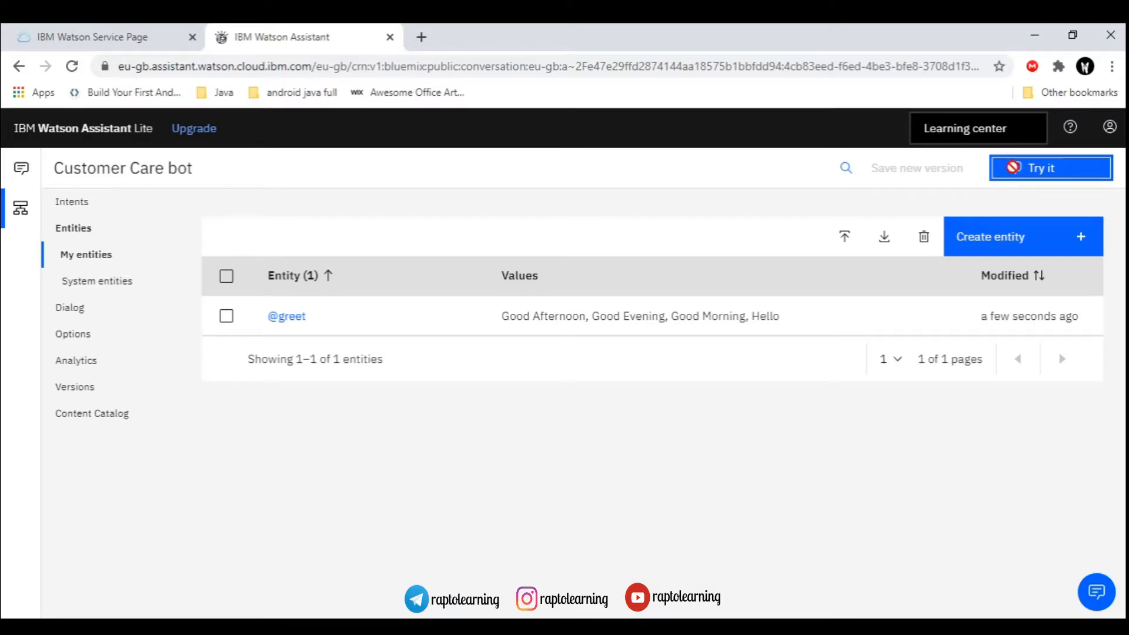
left_click(948, 176)
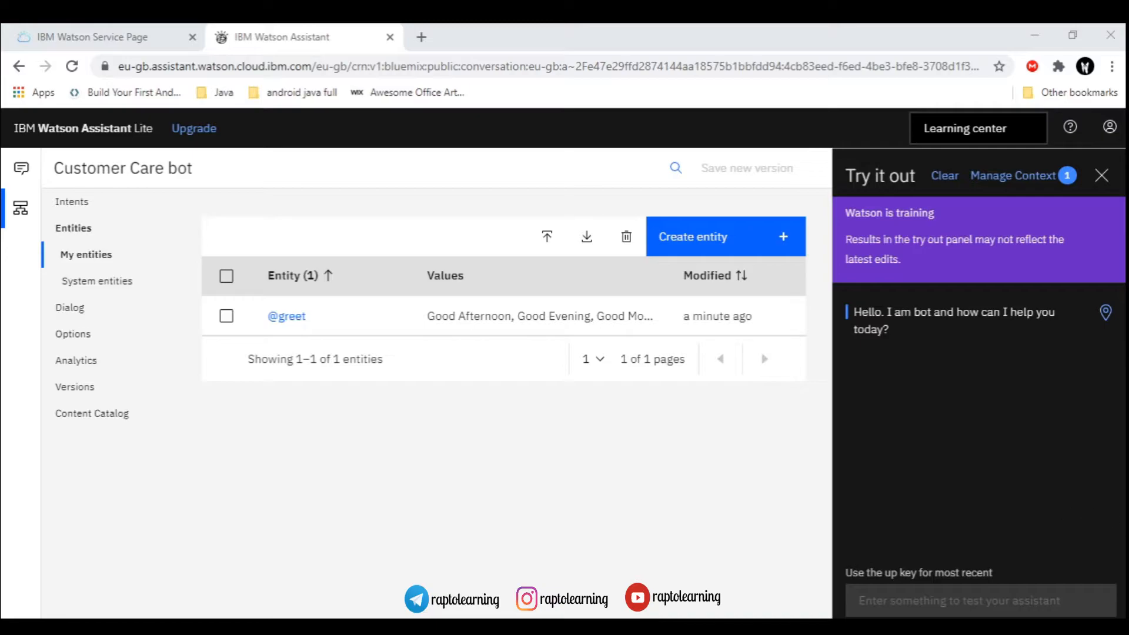
left_click(927, 567)
left_click(924, 599)
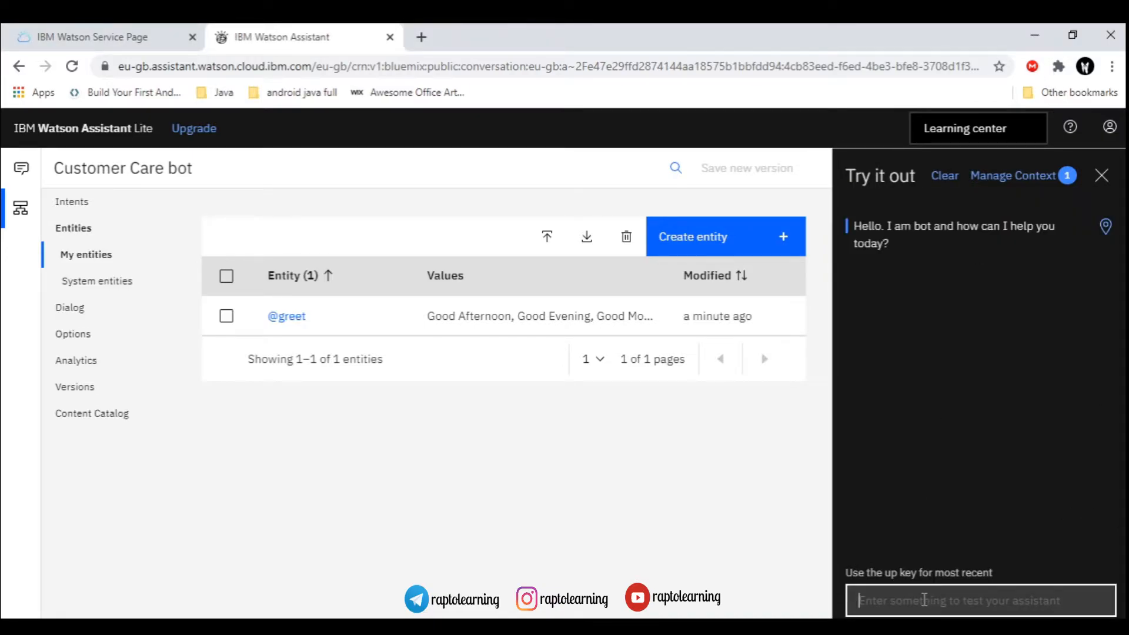
type("hi")
key("Return")
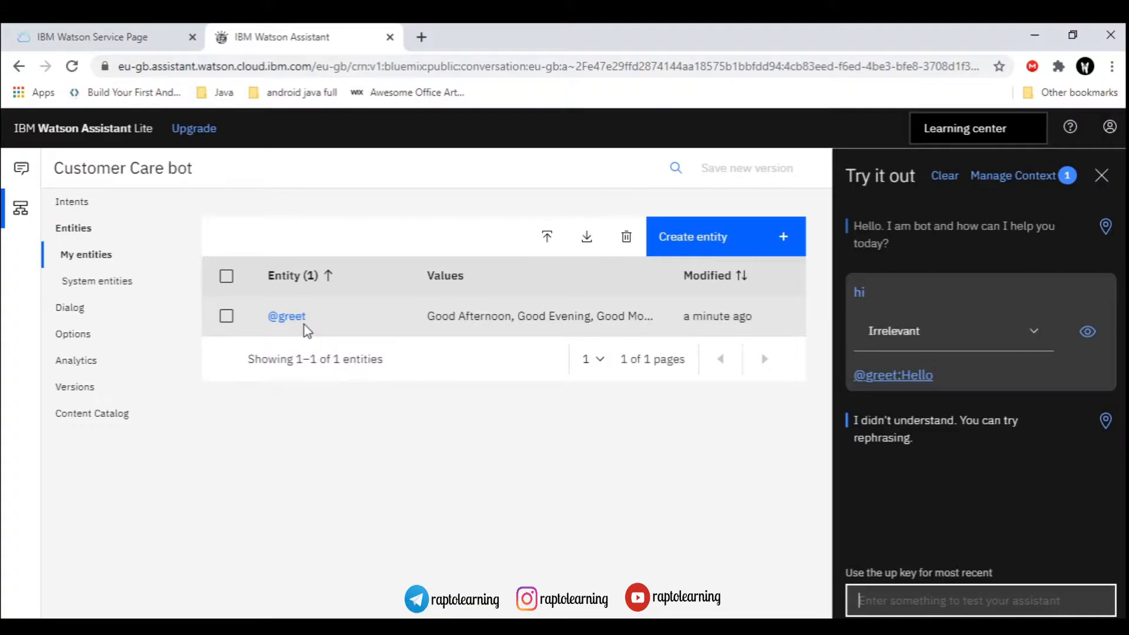
- Add a dialog node below the Welcome node and name it "greet"
left_click(72, 312)
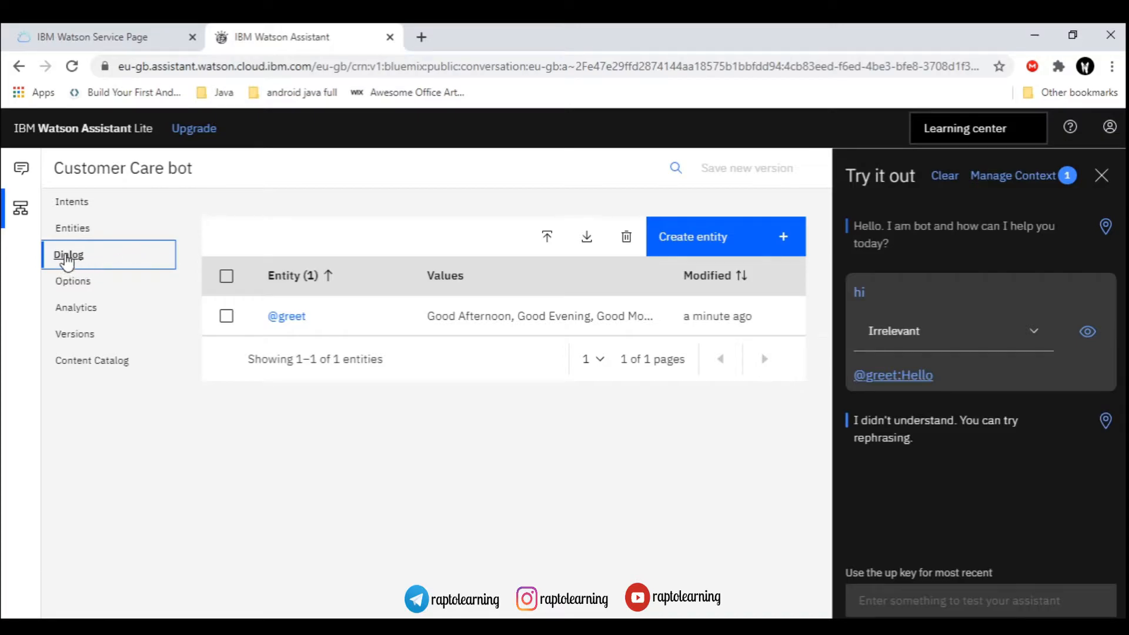
left_click(66, 255)
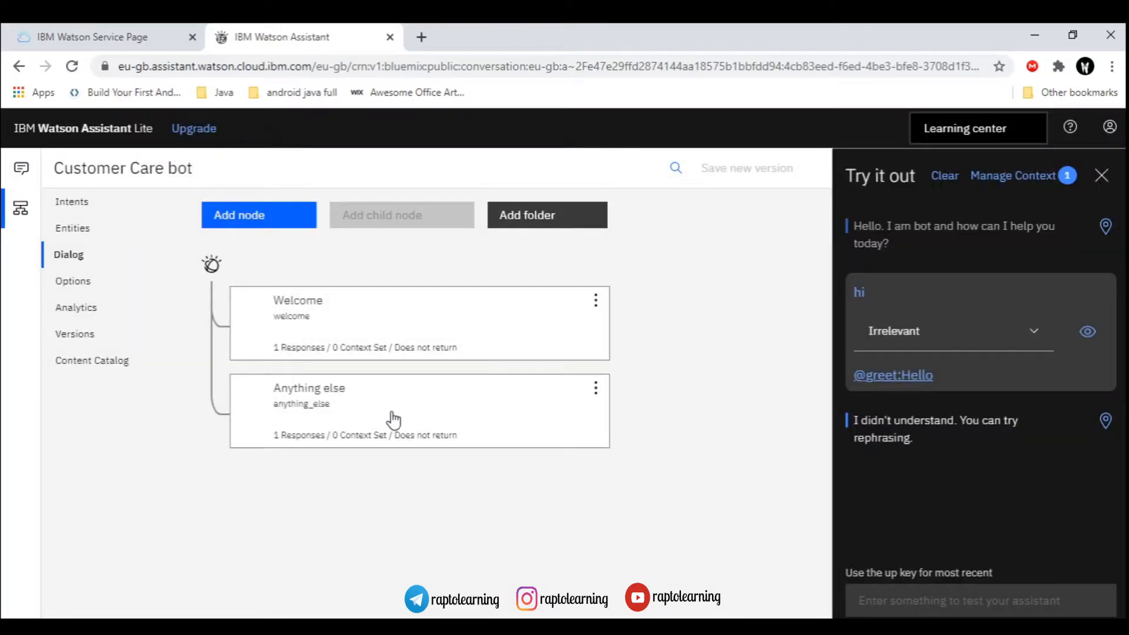
left_click(595, 303)
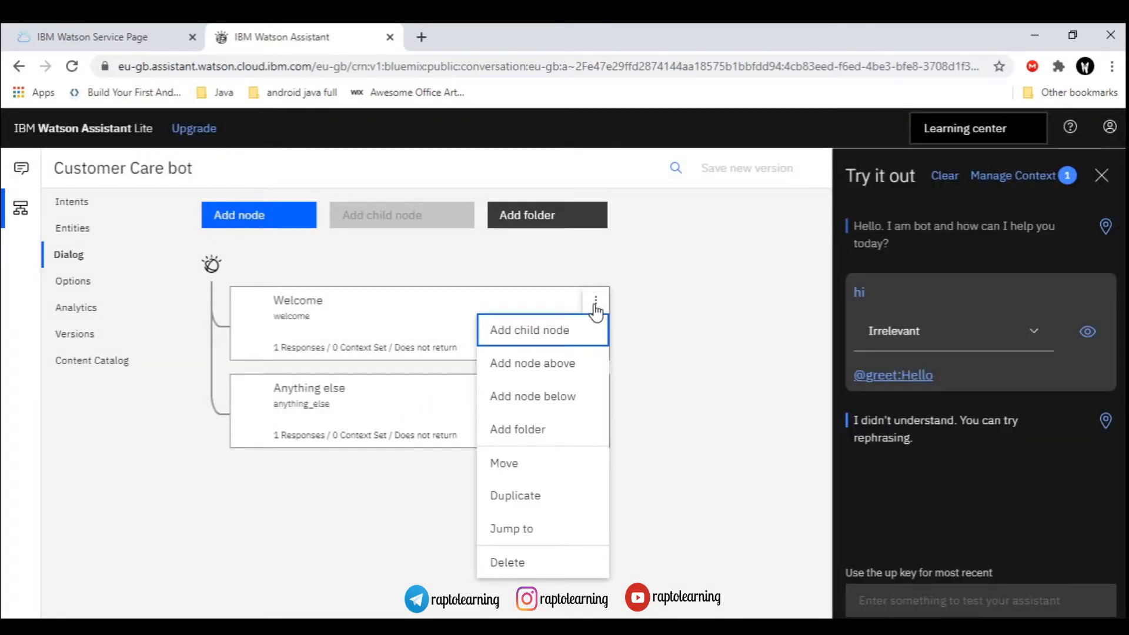
left_click(563, 398)
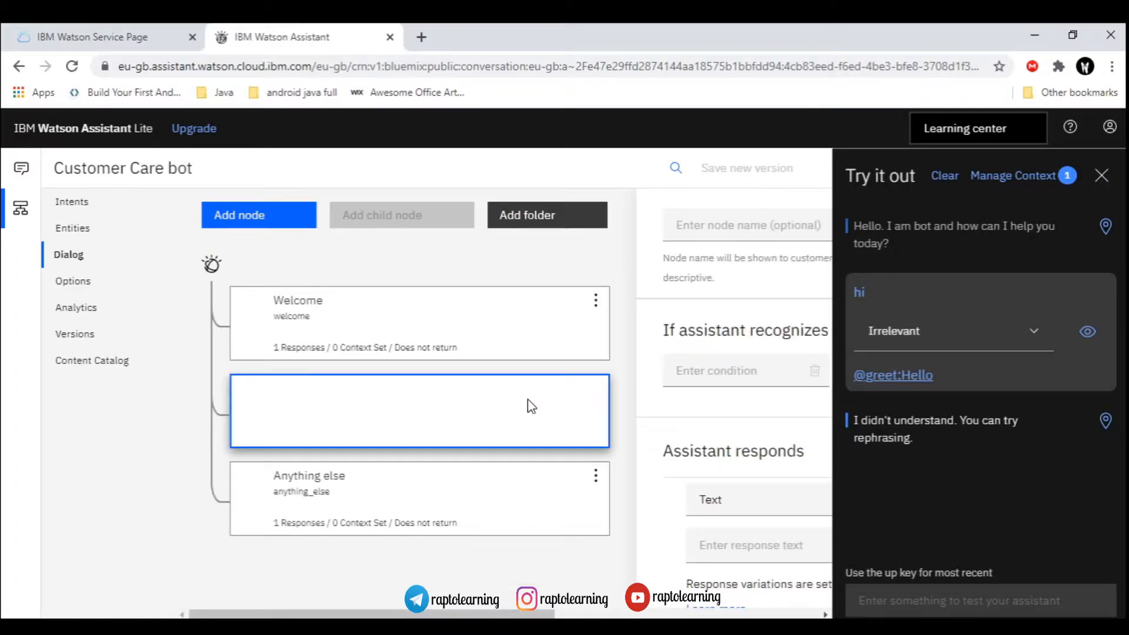
type("greet")
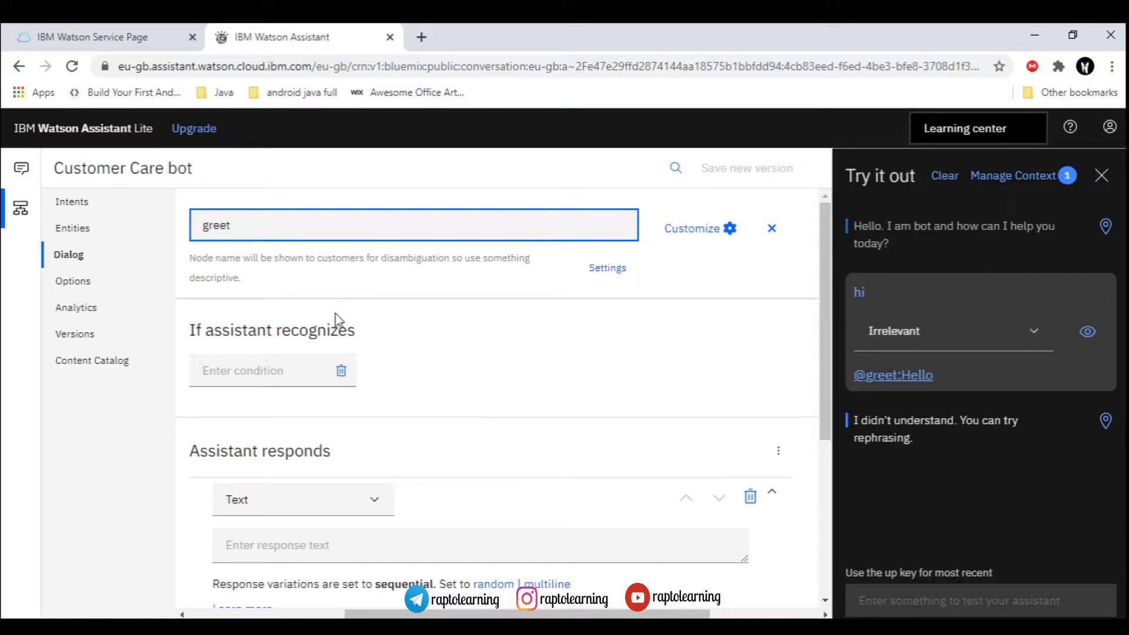
- Set the greet node's recognition condition to the #greetings intent
left_click(264, 375)
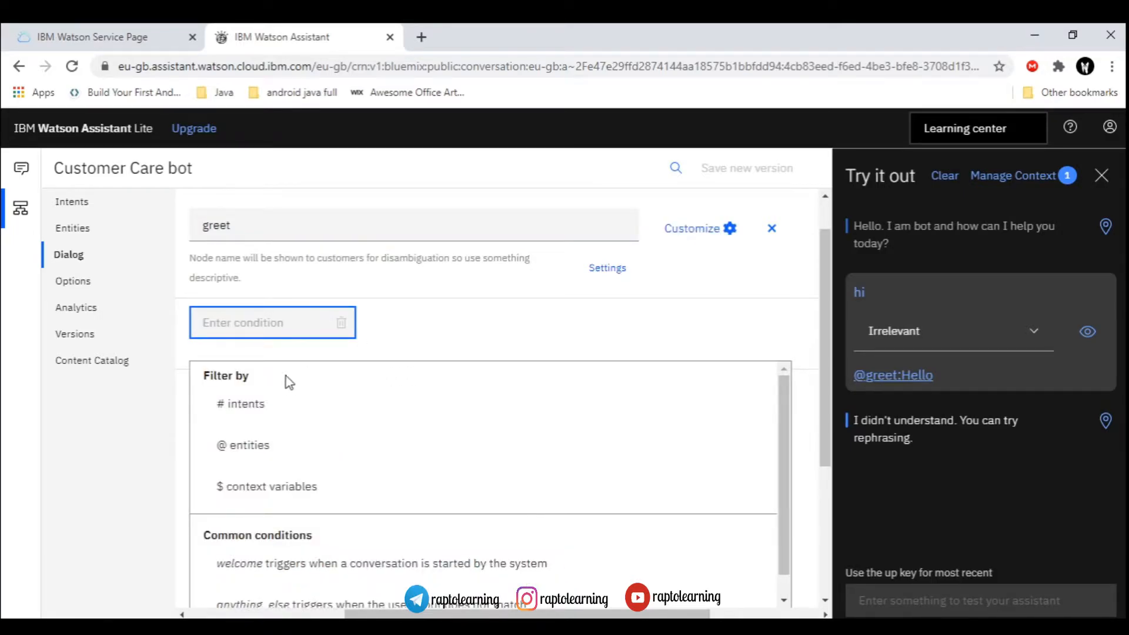
type("gre")
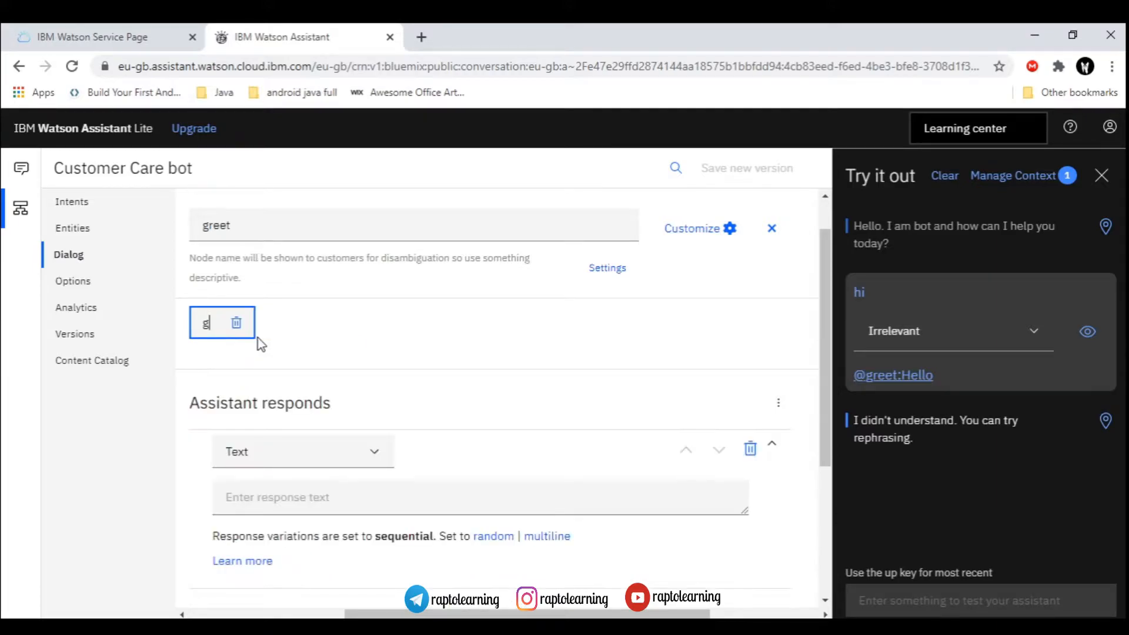
key("BackSpace")
key("BackSpace")
key("BackSpace")
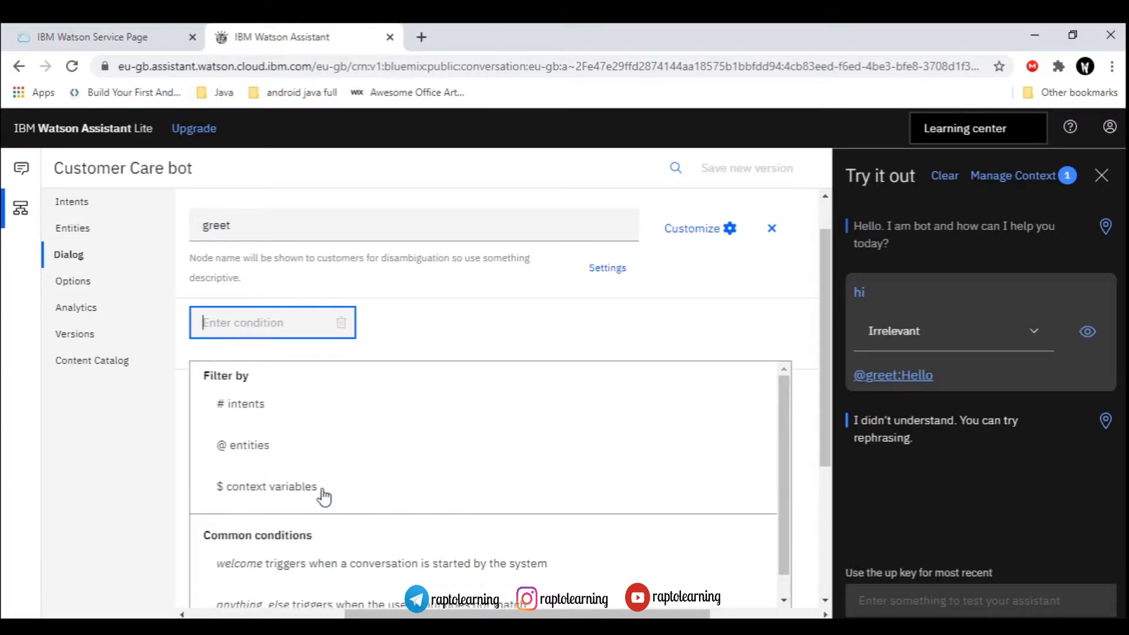
left_click(304, 410)
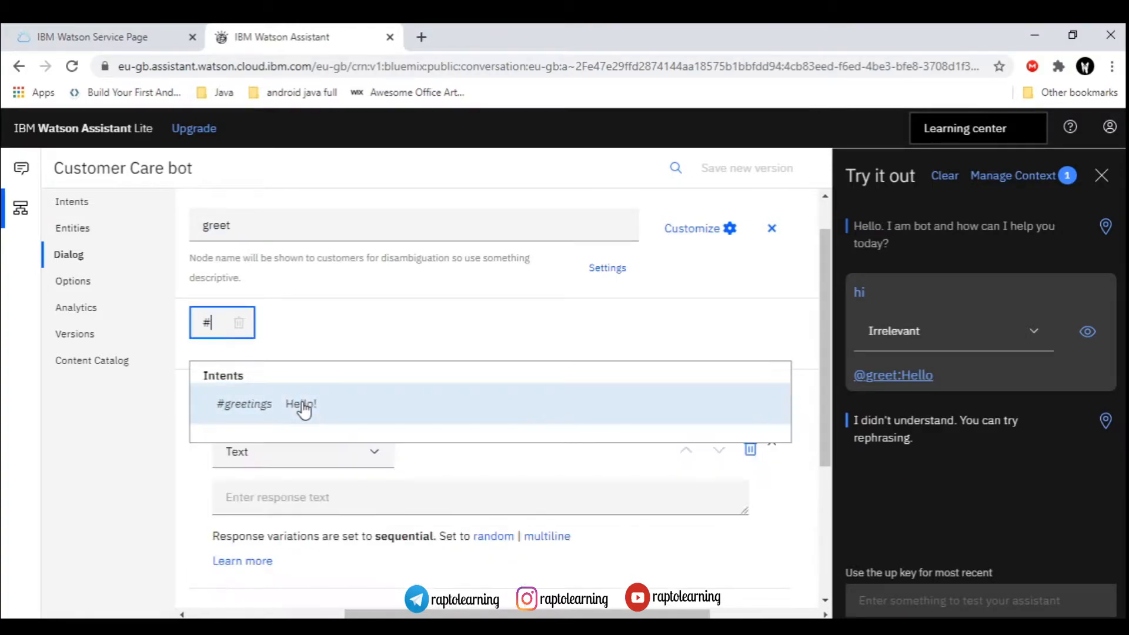
left_click(299, 405)
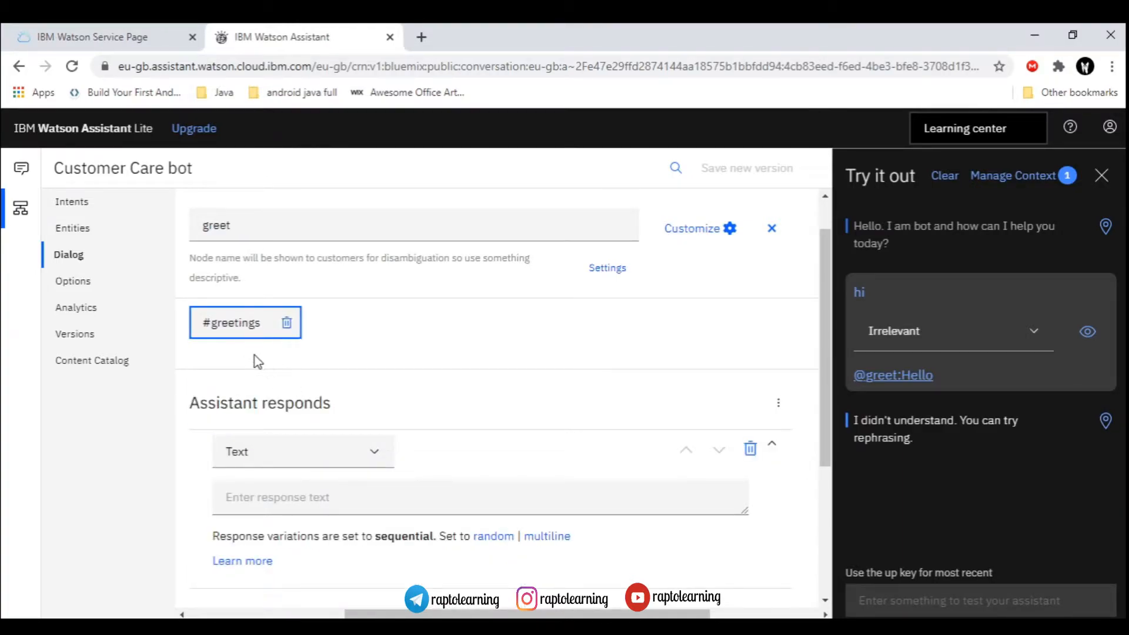
scroll(313, 415, "down", 2)
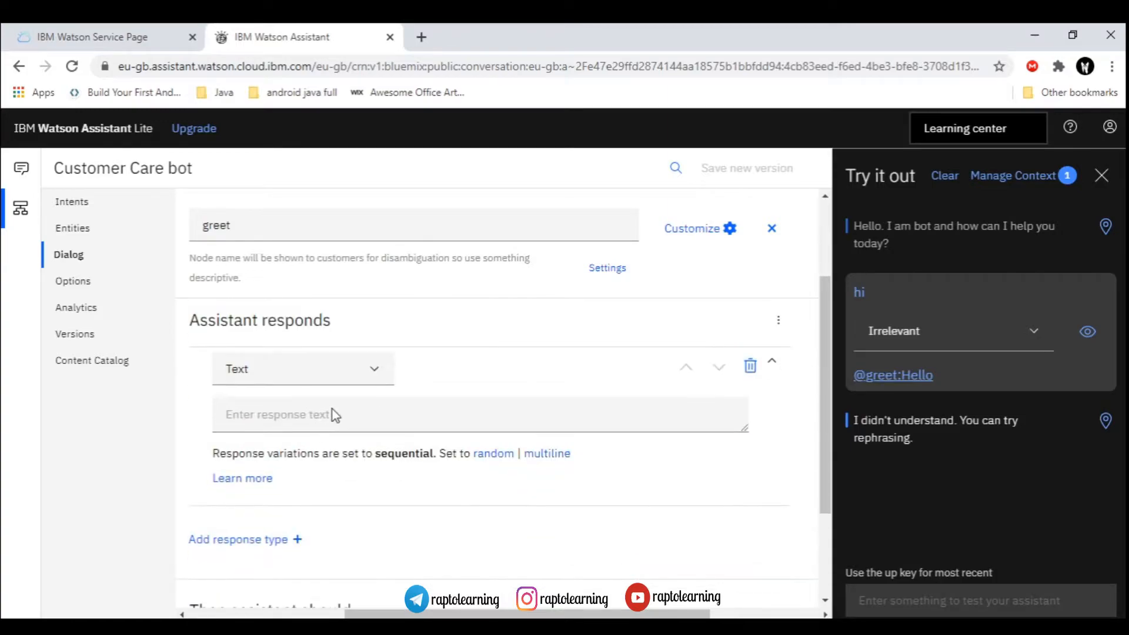
left_click(333, 420)
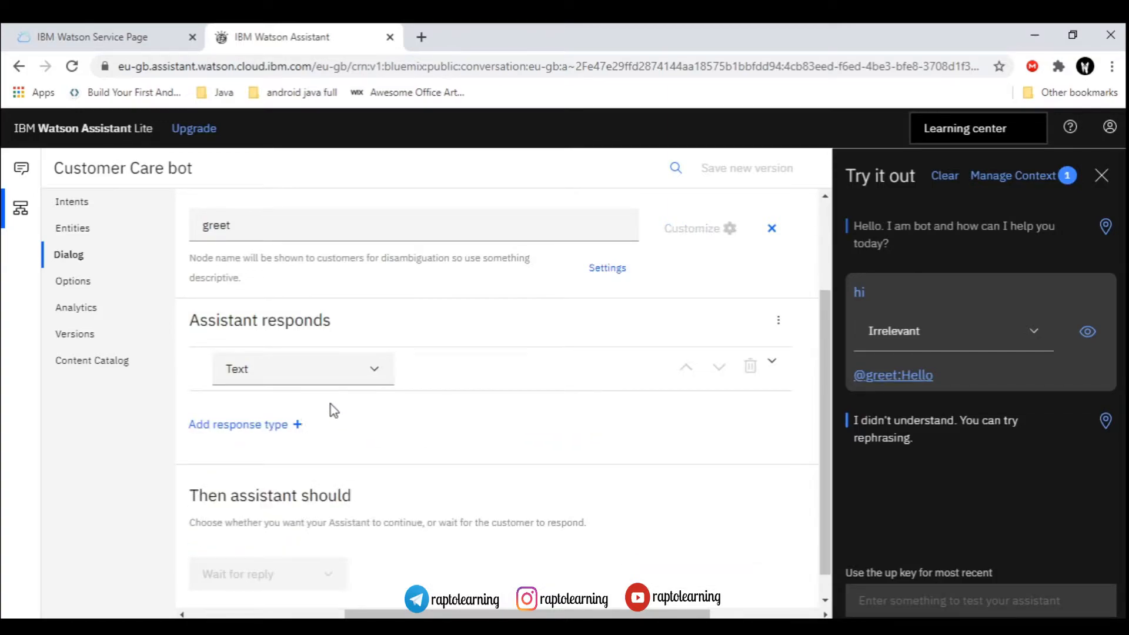
left_click(356, 372)
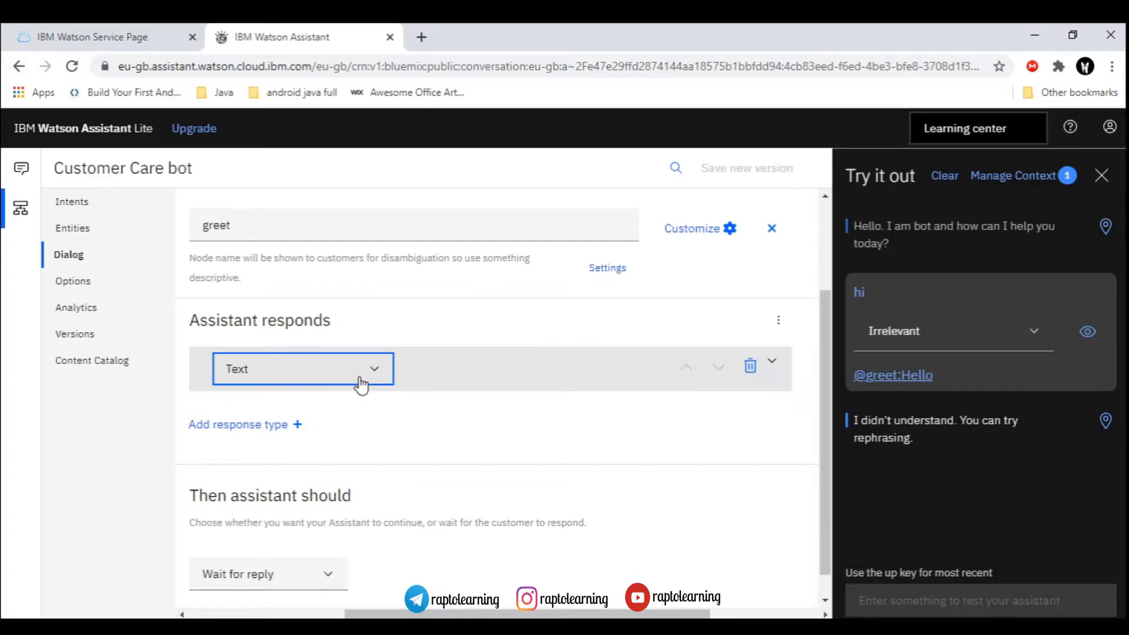
left_click(385, 397)
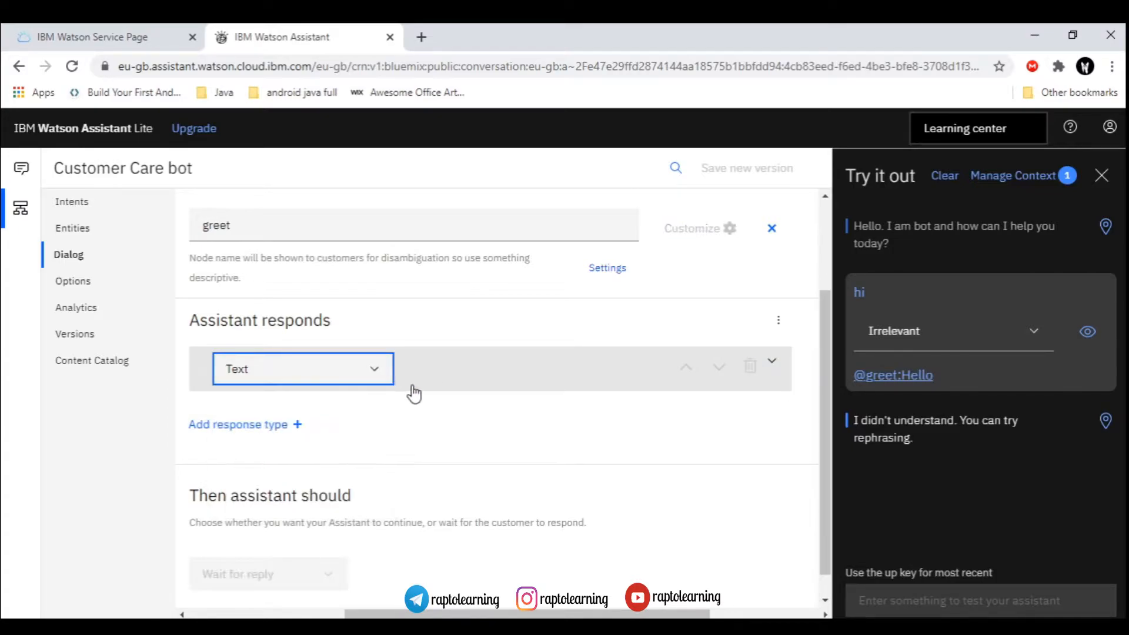
left_click(511, 371)
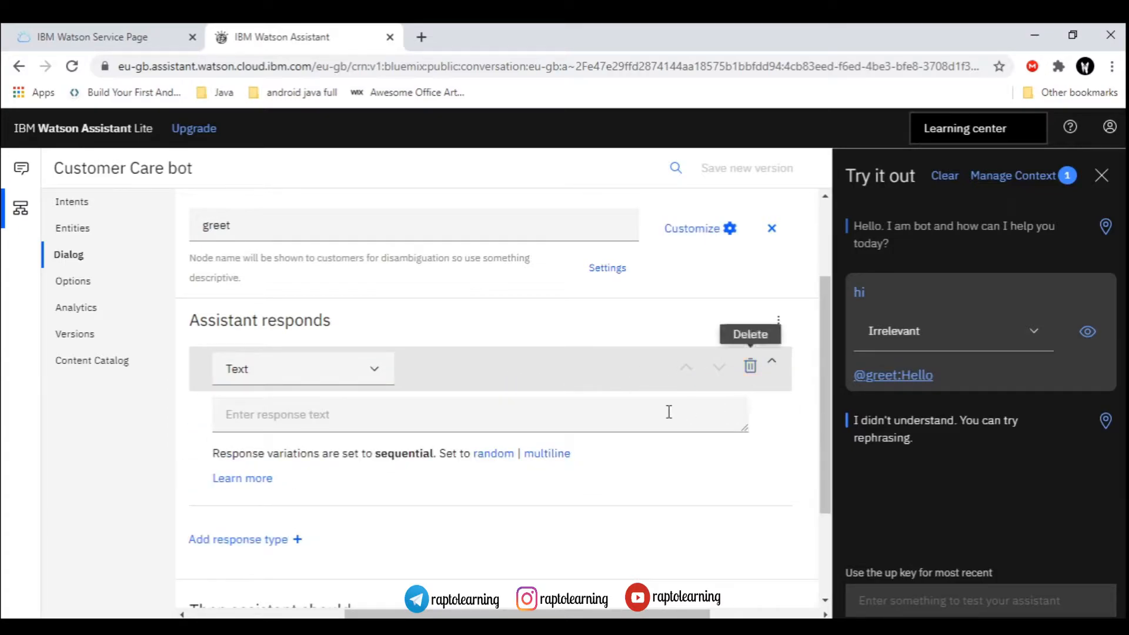
- Enter "Hello ! Nice to see you." as the greet node's text response and close the node
left_click(576, 412)
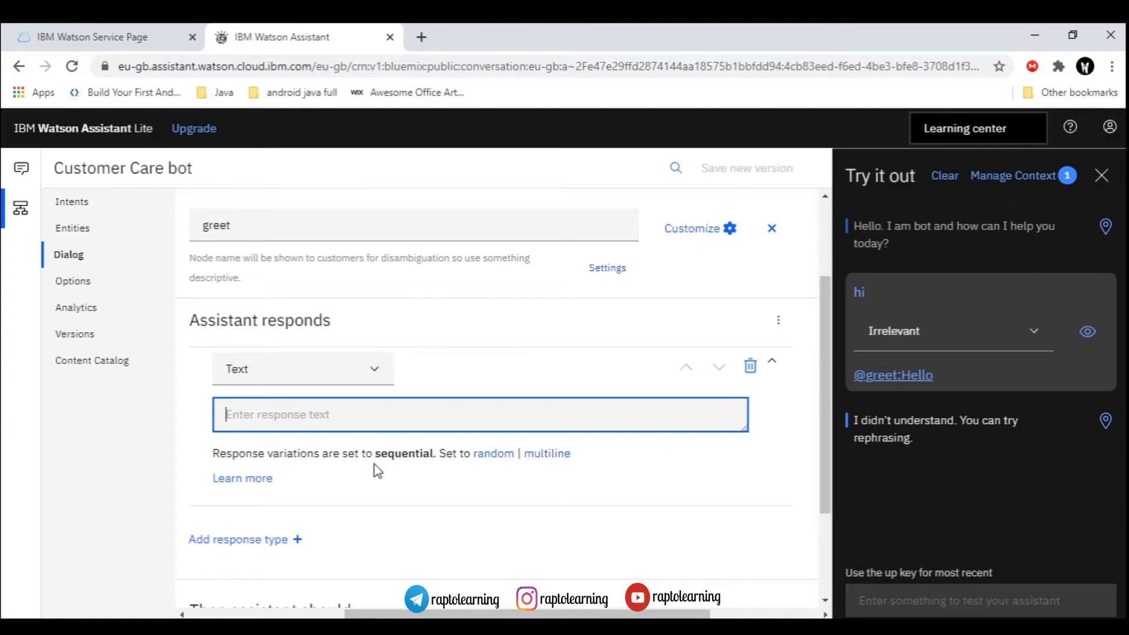
scroll(337, 468, "down", 2)
scroll(336, 468, "up", 2)
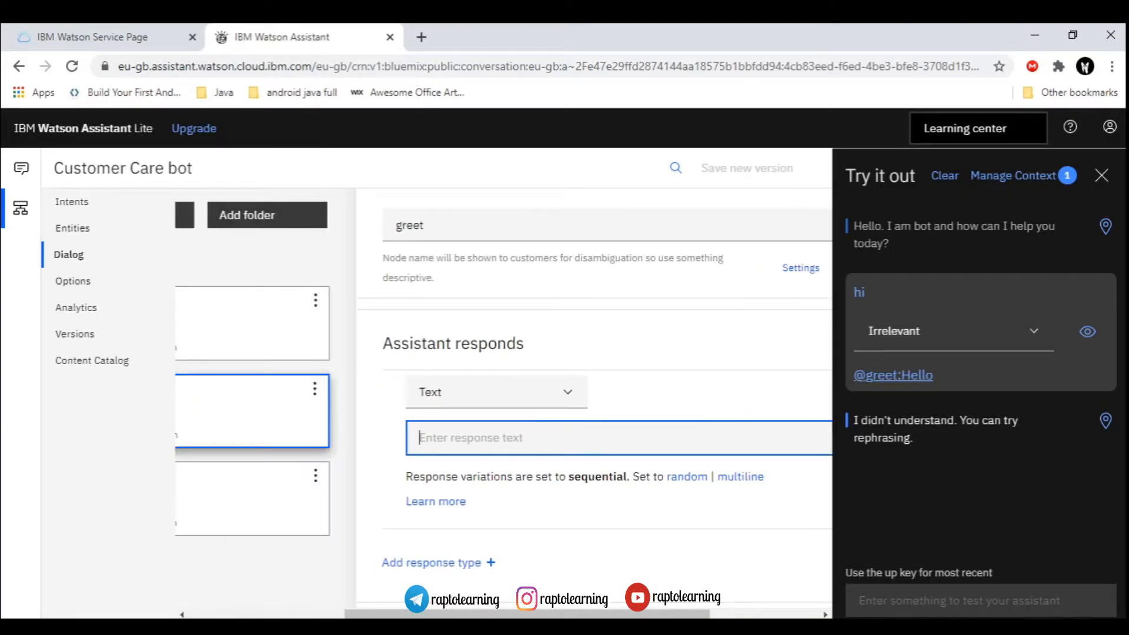
left_click(1122, 517)
left_click(1000, 48)
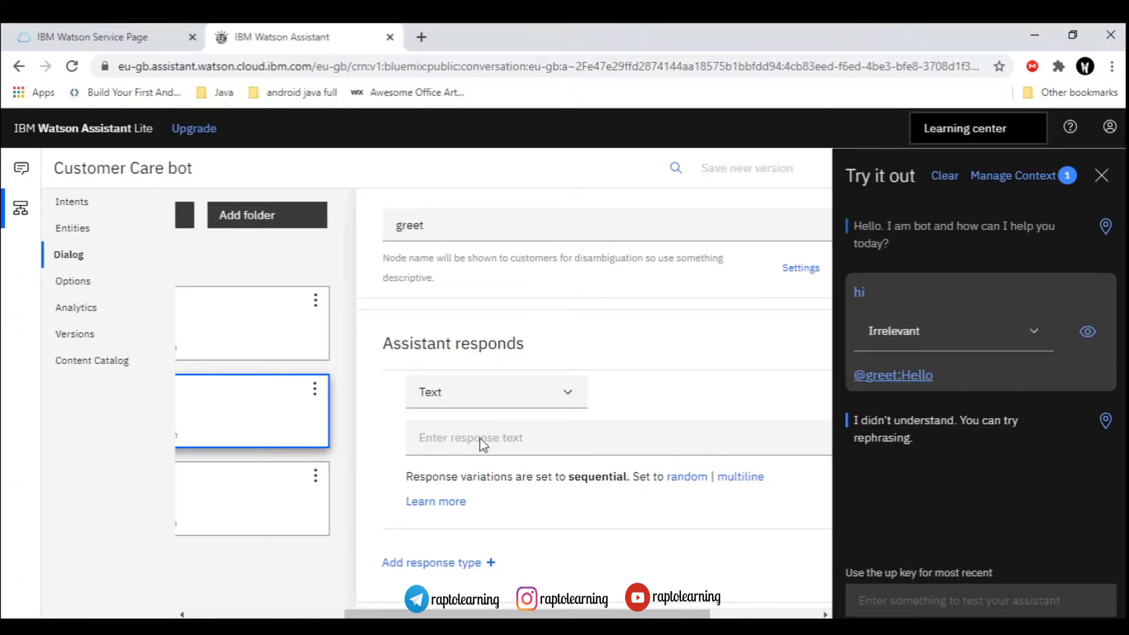
left_click(481, 438)
type("Hello")
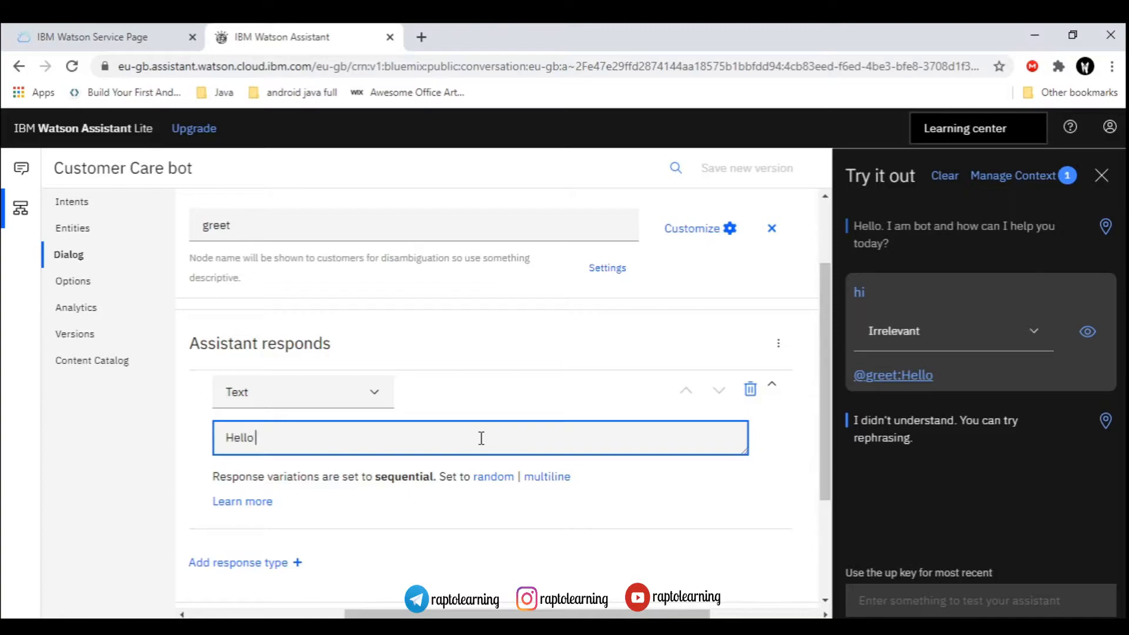
type("! Nice to see you.")
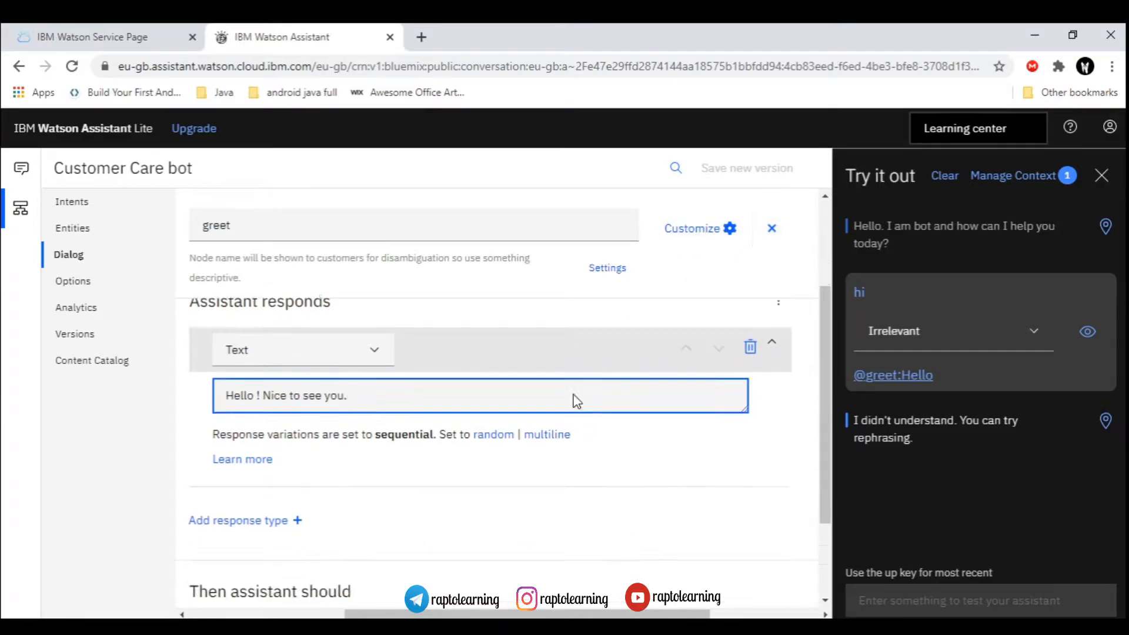
scroll(580, 412, "down", 3)
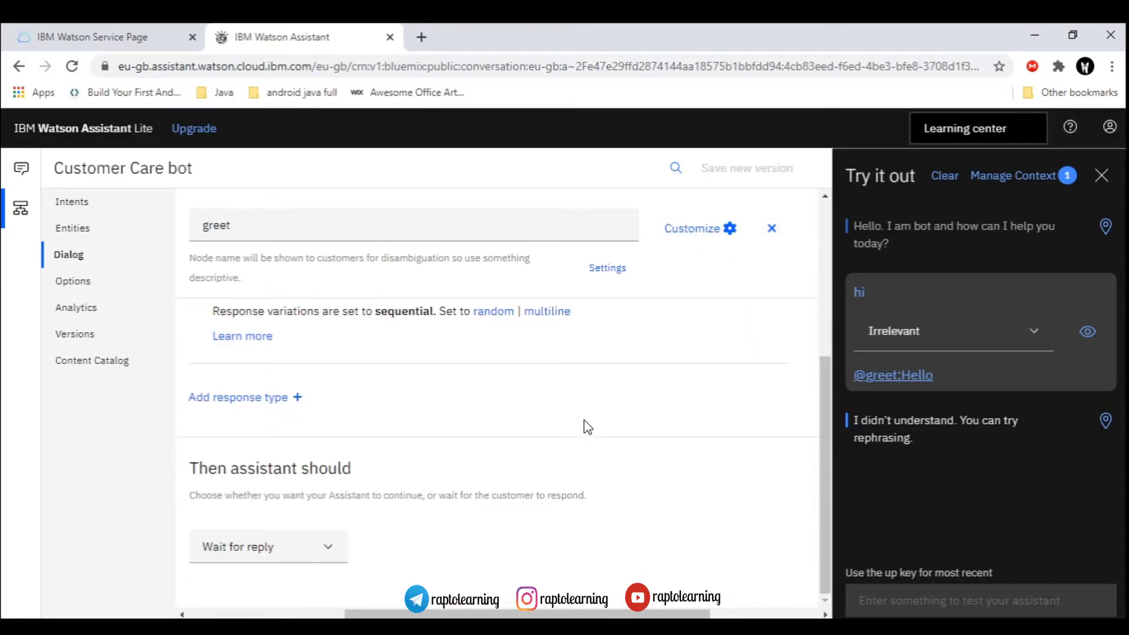
left_click(773, 228)
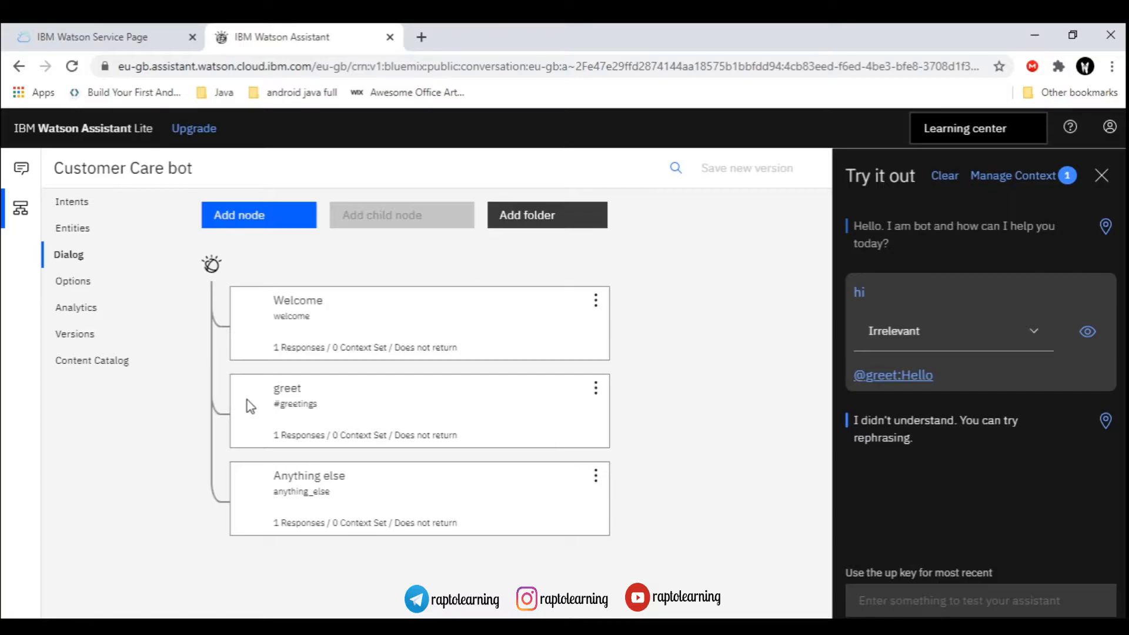
- Reopen the greet node and test the assistant with the message "hi"
left_click(335, 405)
left_click(944, 600)
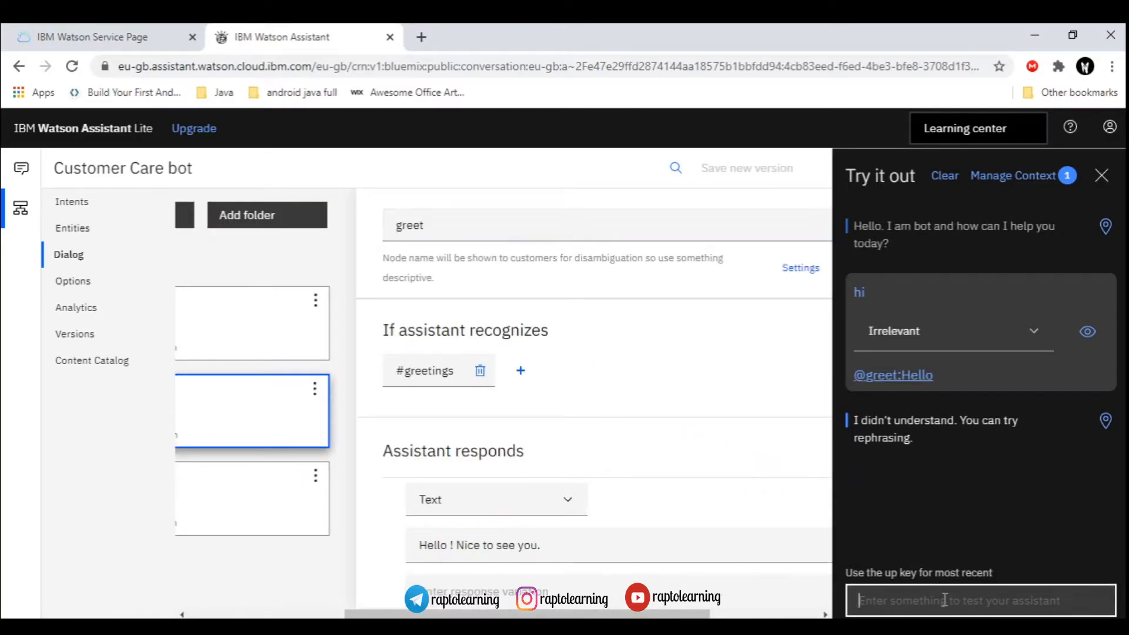
type("hi")
key("Return")
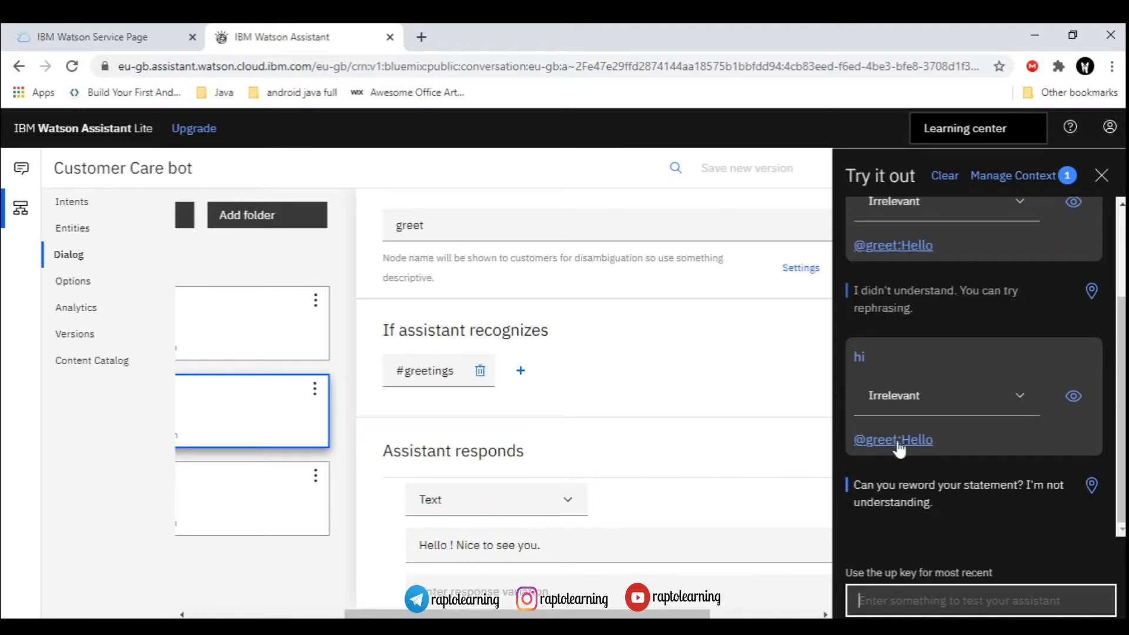
scroll(598, 399, "right", 3)
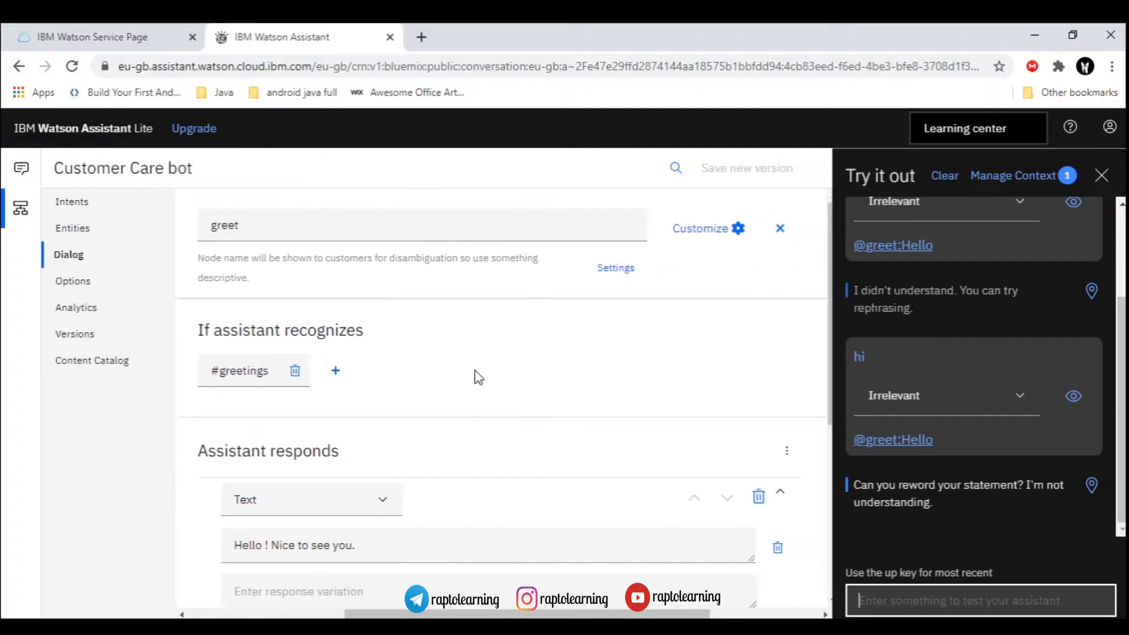
left_click(327, 372)
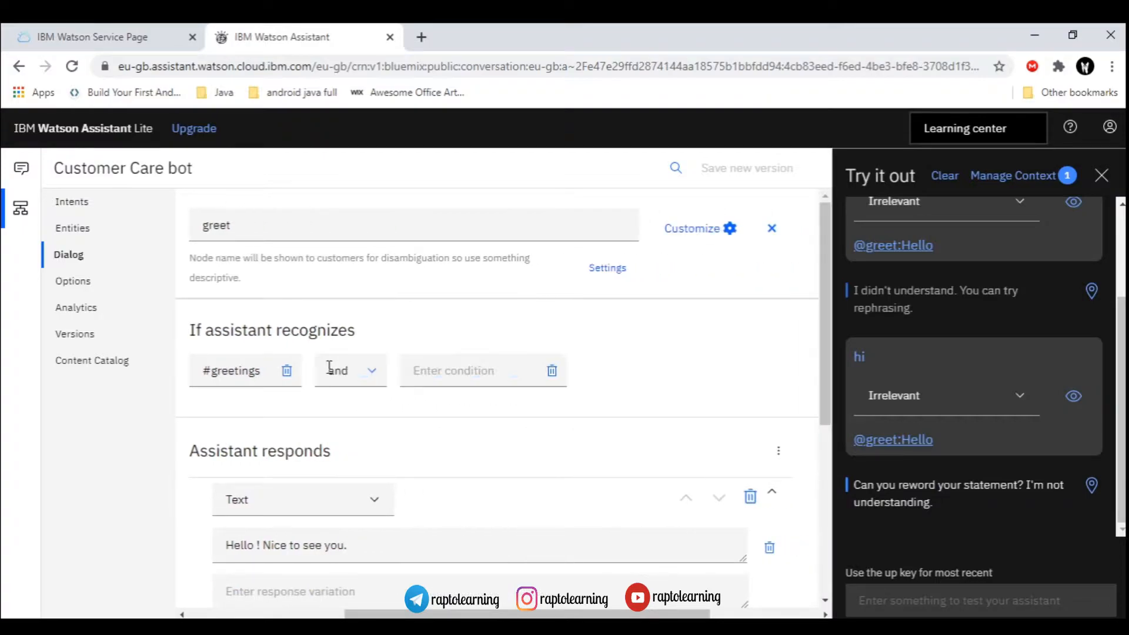
left_click(371, 370)
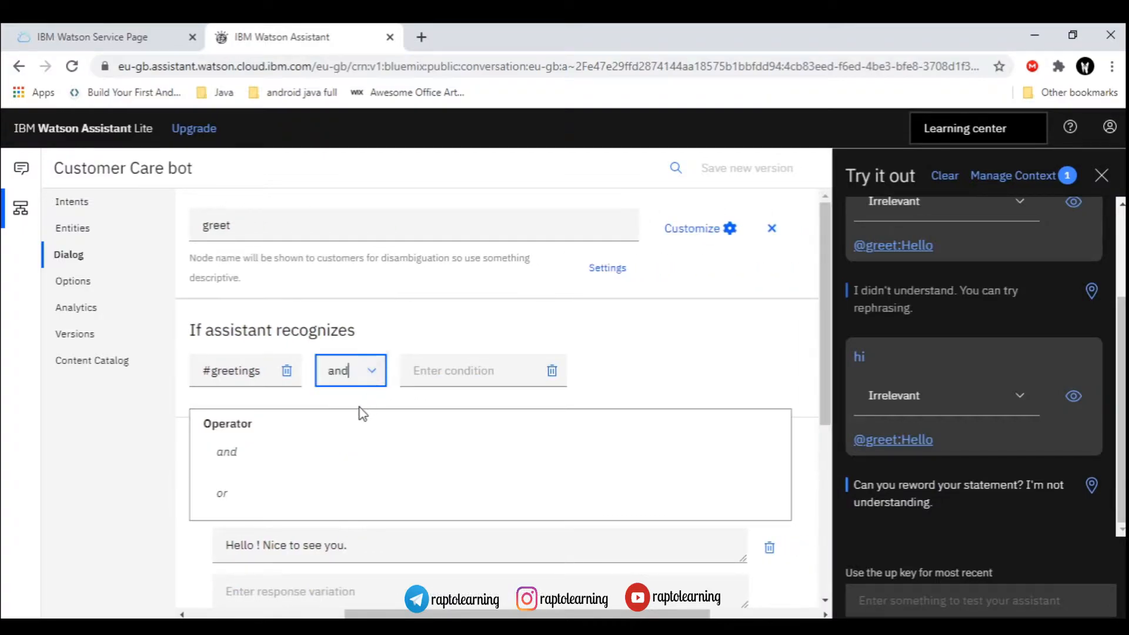
left_click(265, 492)
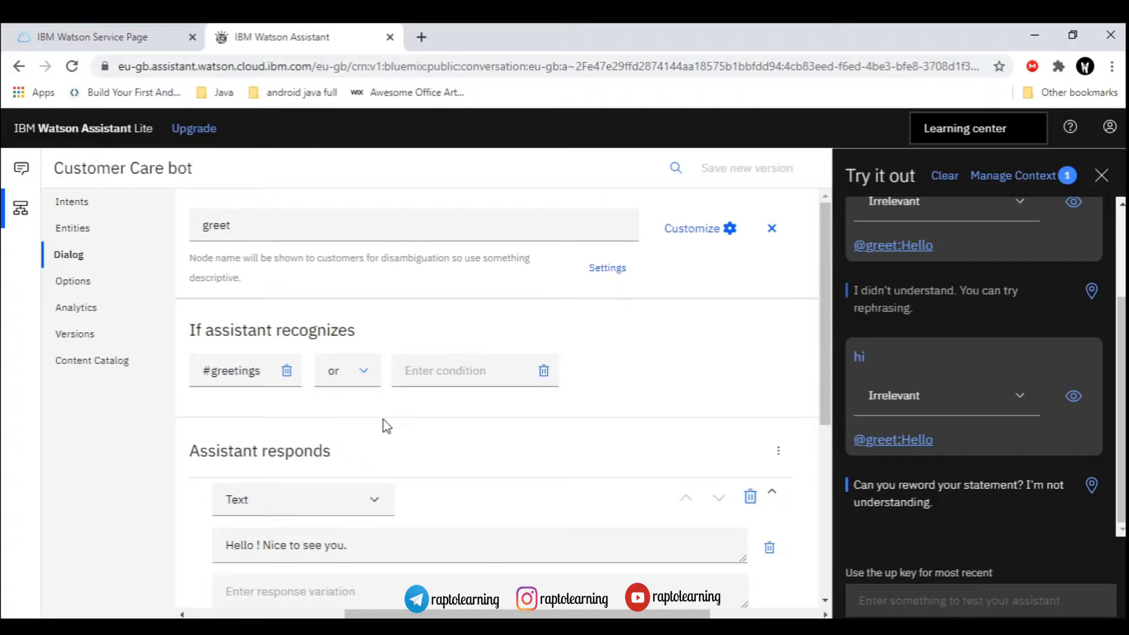
left_click(462, 372)
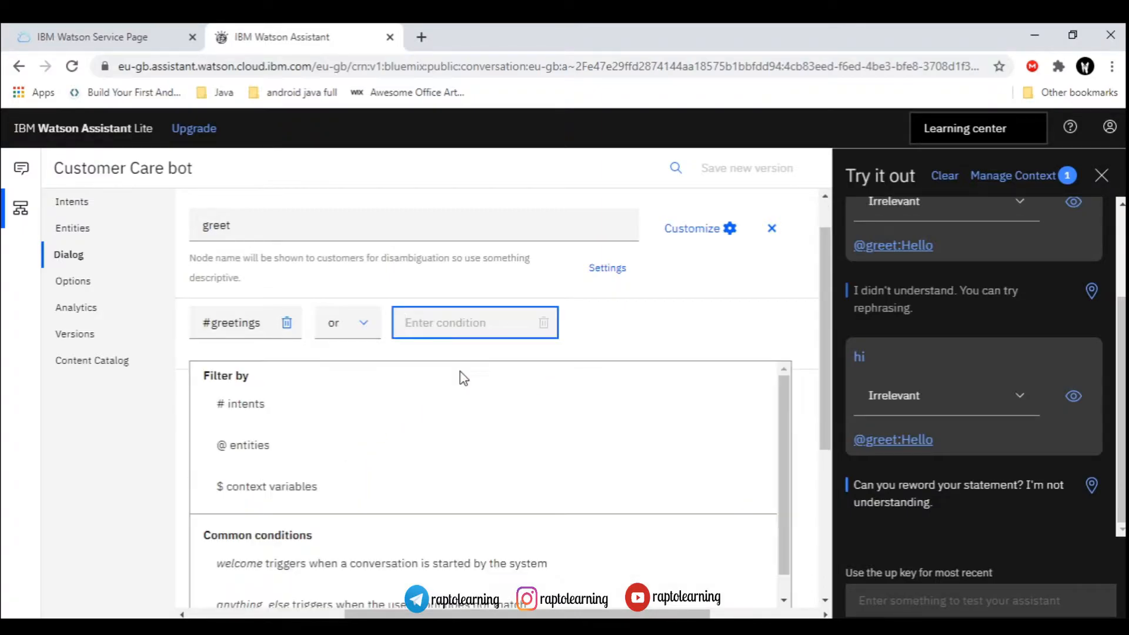
left_click(347, 447)
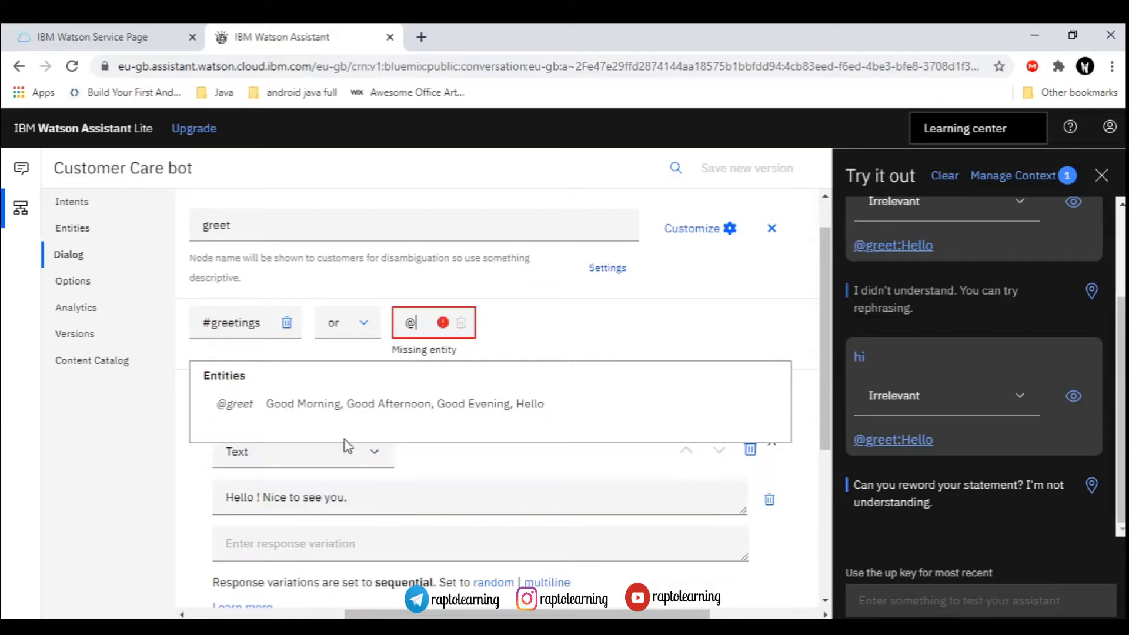
left_click(361, 414)
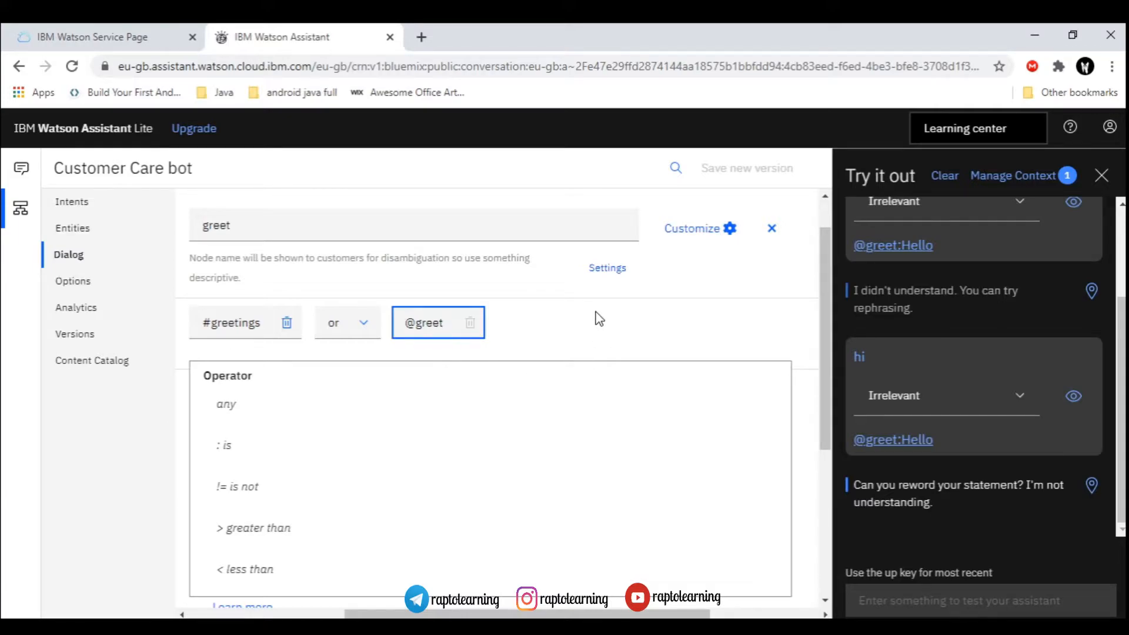
left_click(627, 334)
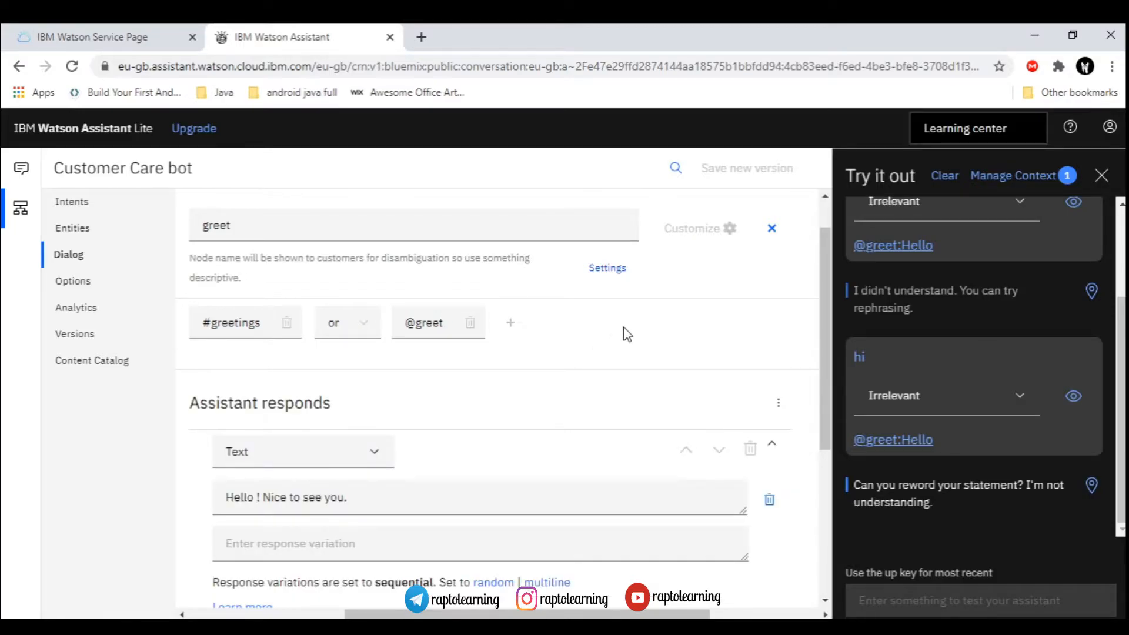
left_click(772, 228)
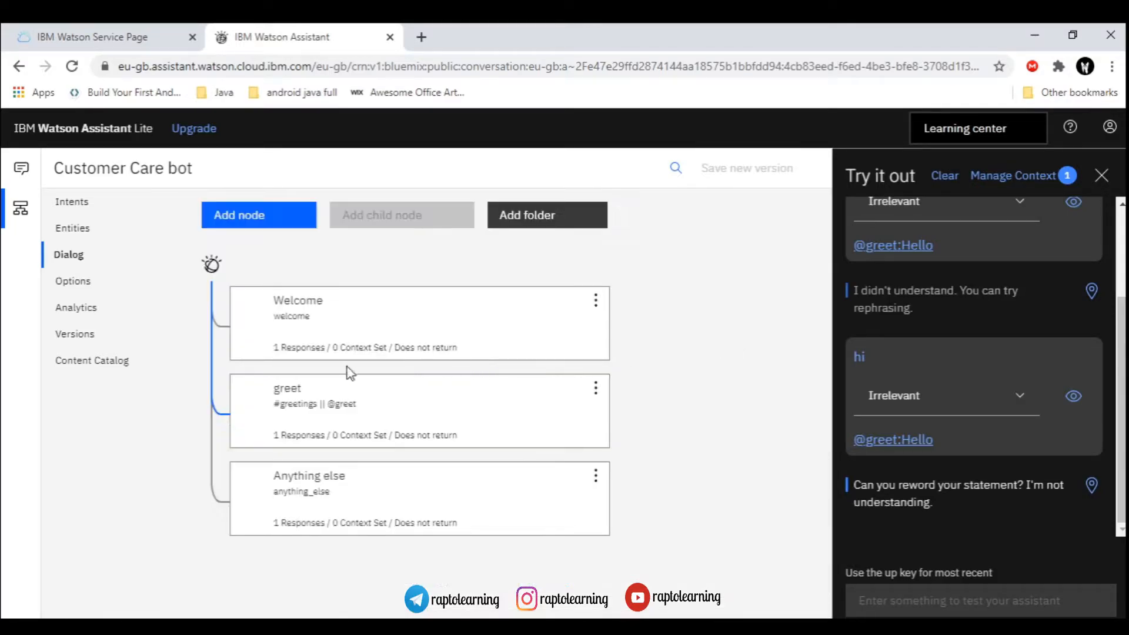
- Test the assistant again with the message "hi" and check its reply in the test conversation
left_click(891, 599)
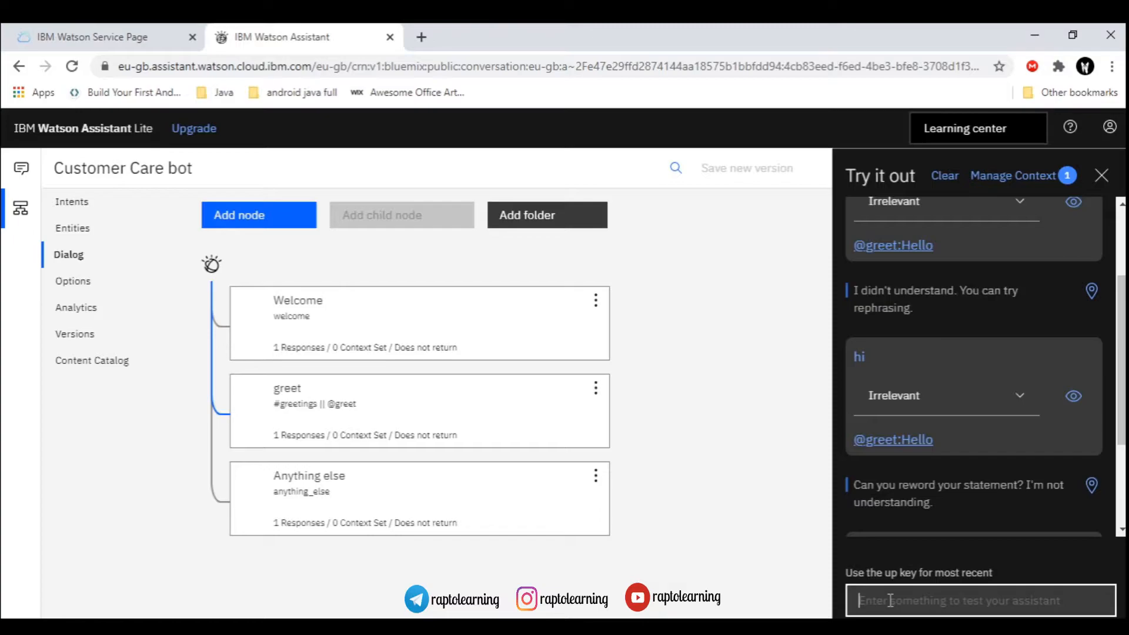
left_click_drag(862, 503, 969, 507)
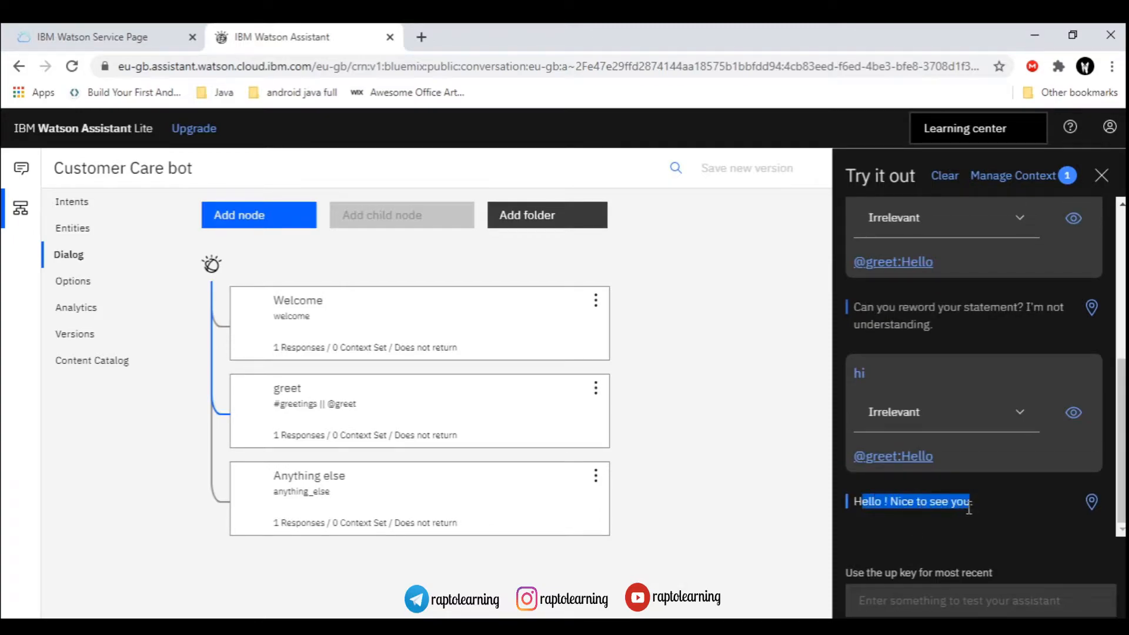
left_click(991, 510)
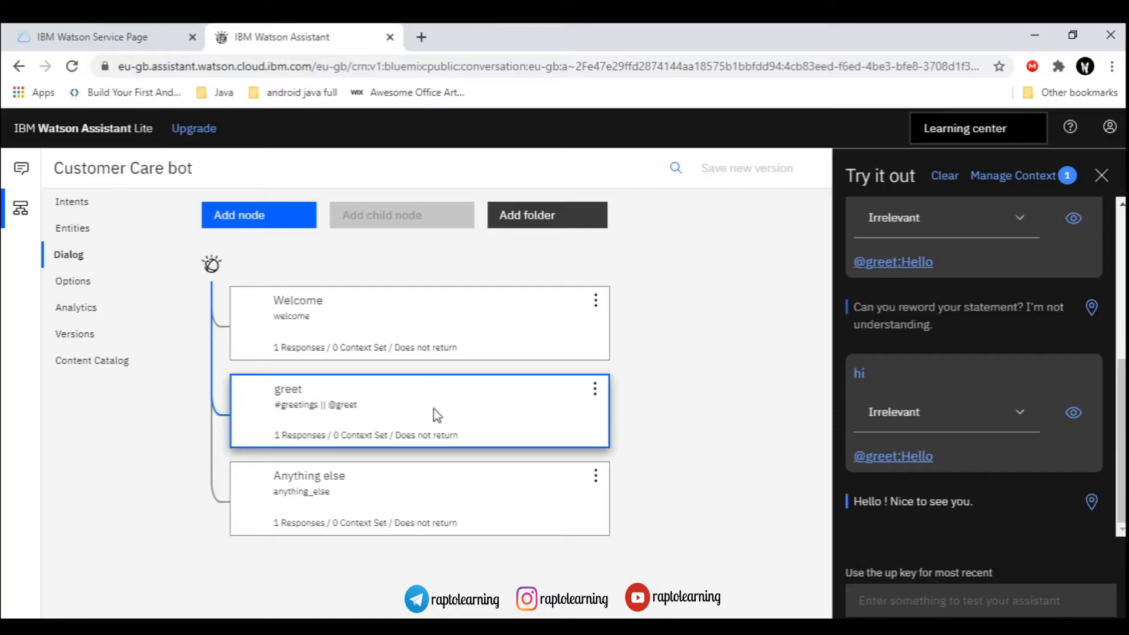
- Turn on multiple conditioned responses in the greet node's customization settings and apply the change
left_click(537, 380)
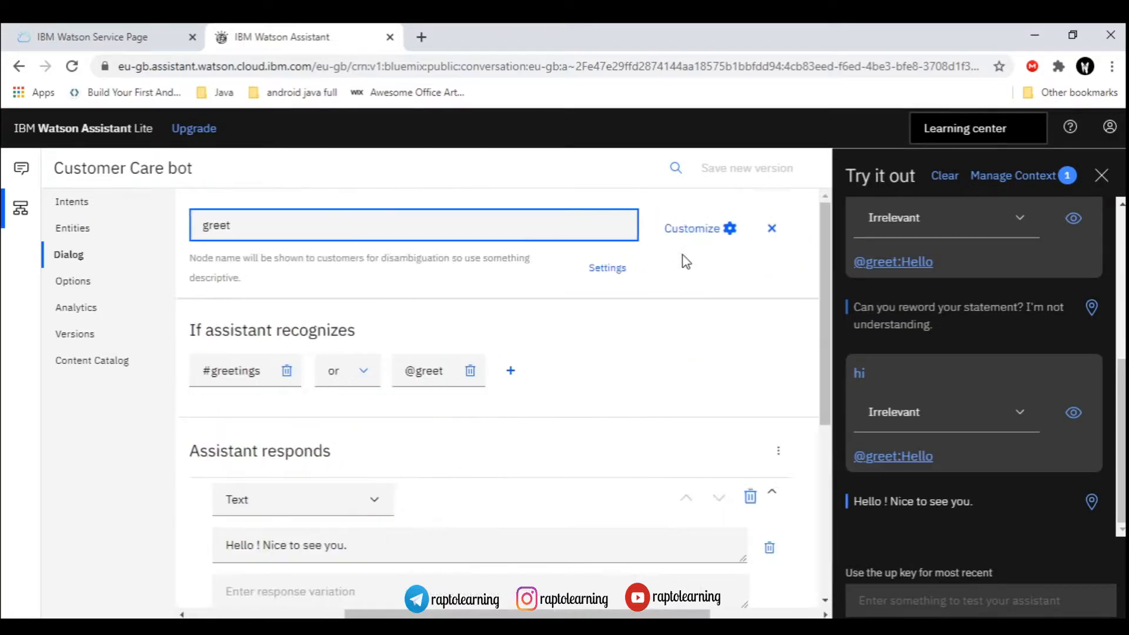
left_click(684, 230)
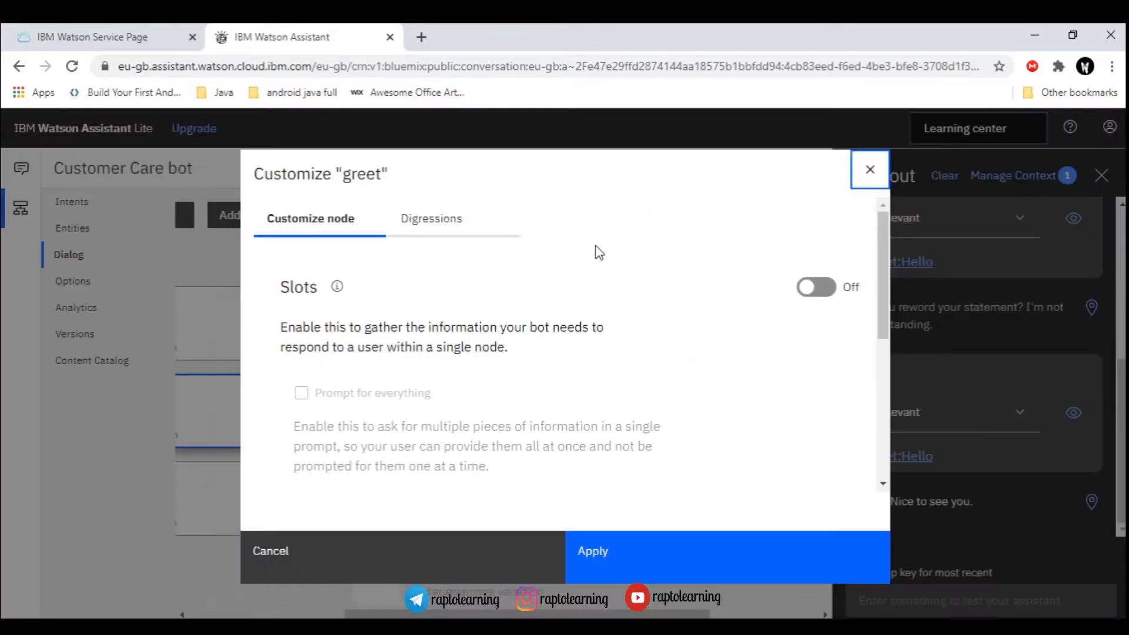
scroll(475, 312, "down", 5)
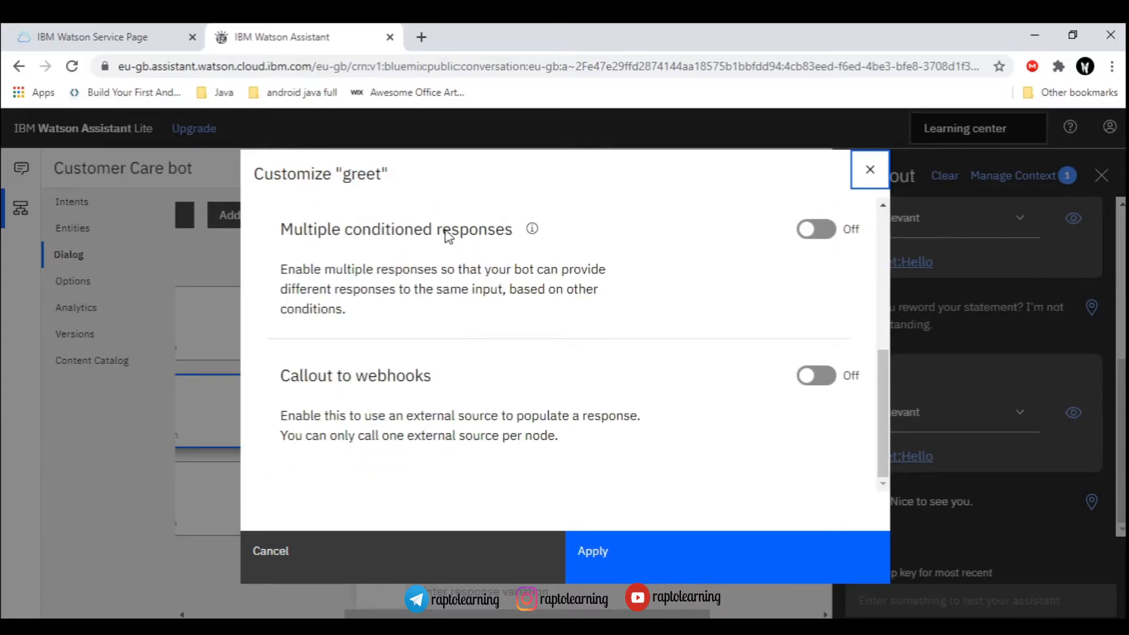
left_click_drag(442, 232, 332, 232)
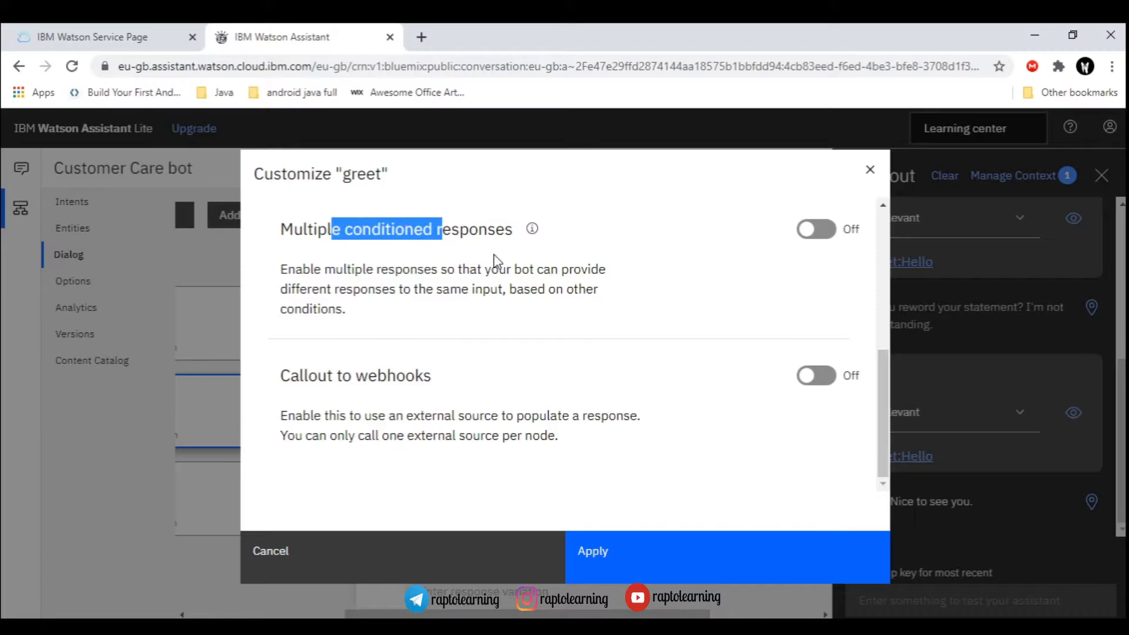
left_click(494, 257)
left_click(822, 231)
left_click(704, 566)
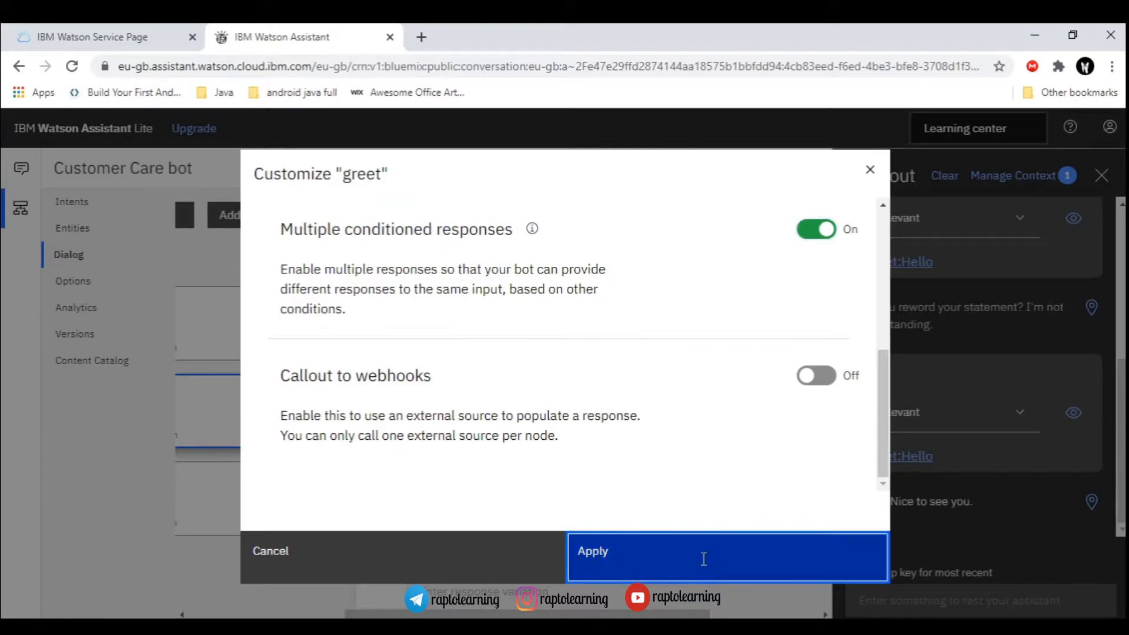
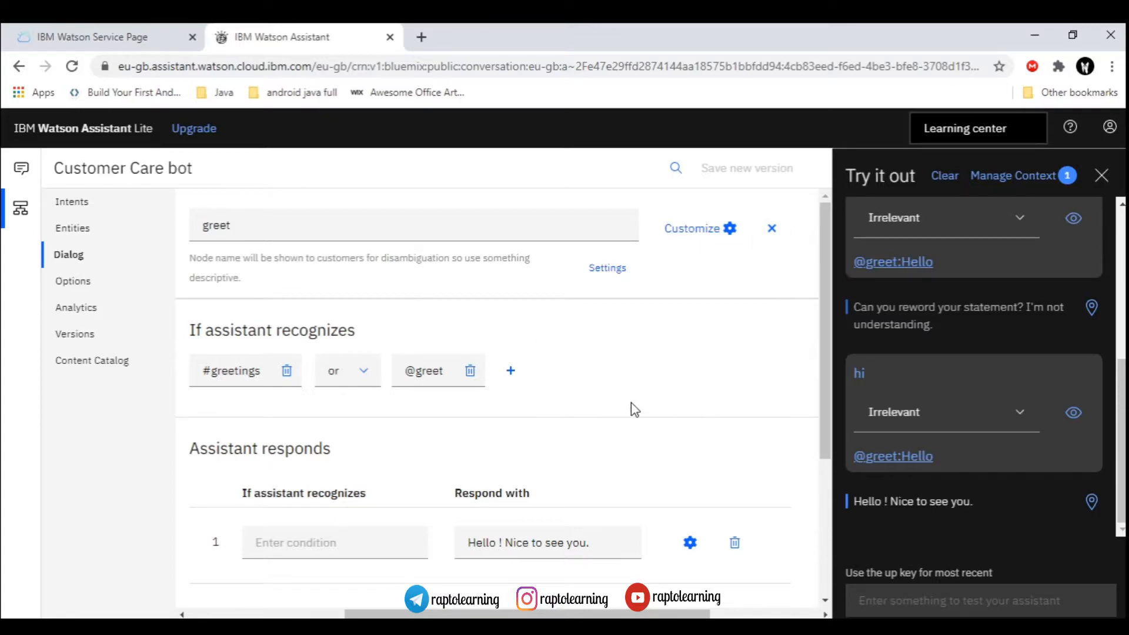
left_click_drag(651, 614, 545, 614)
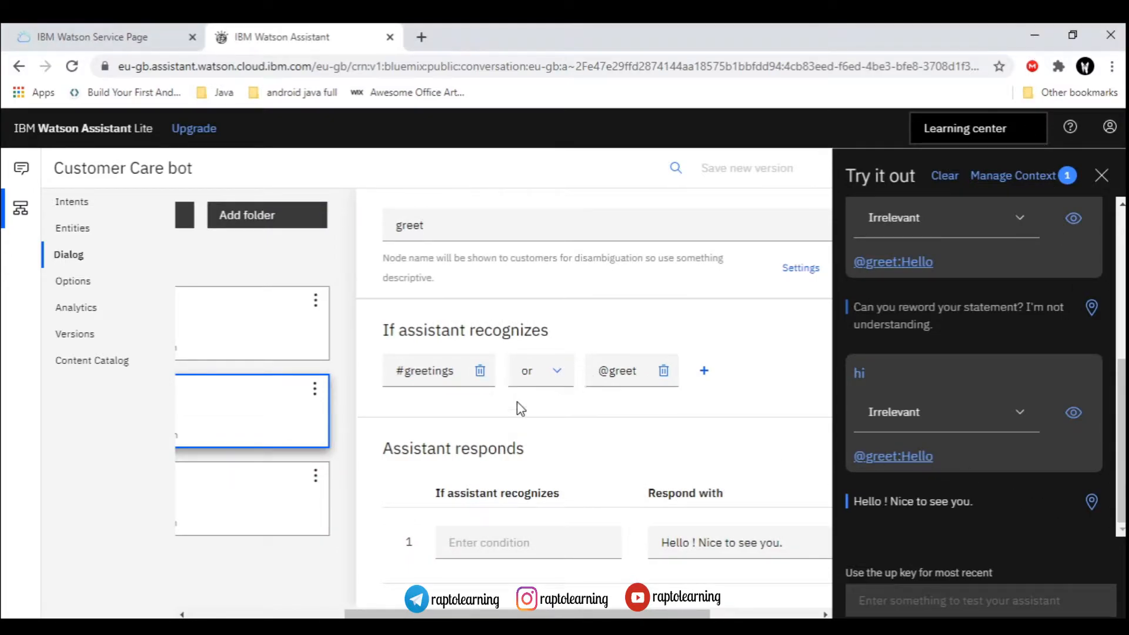
scroll(494, 504, "down", 2)
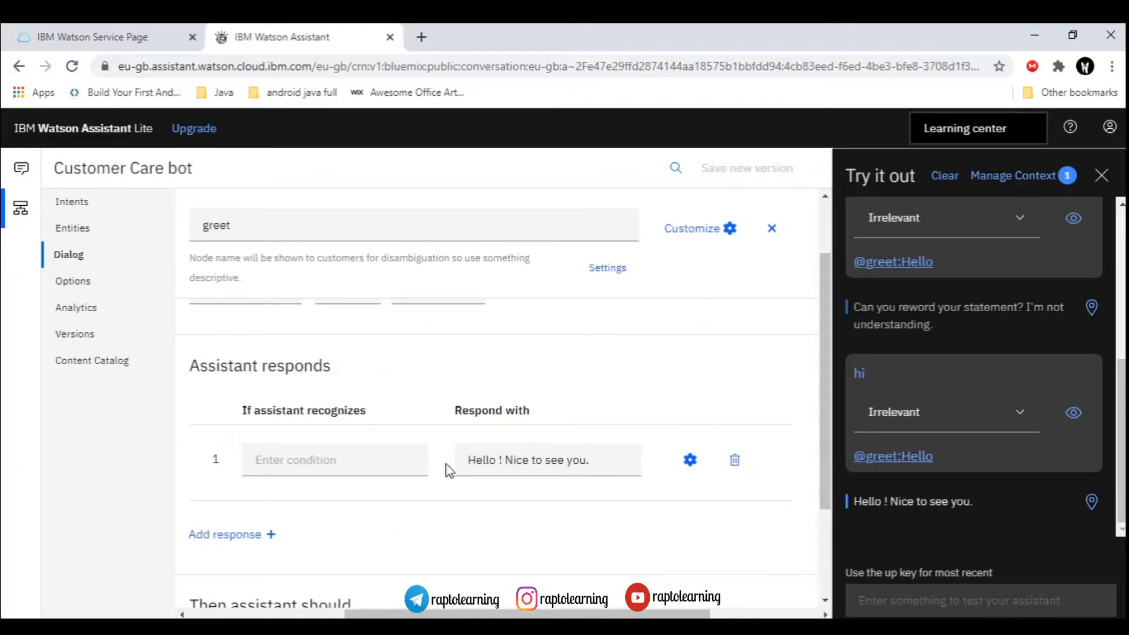
left_click(346, 464)
left_click(357, 420)
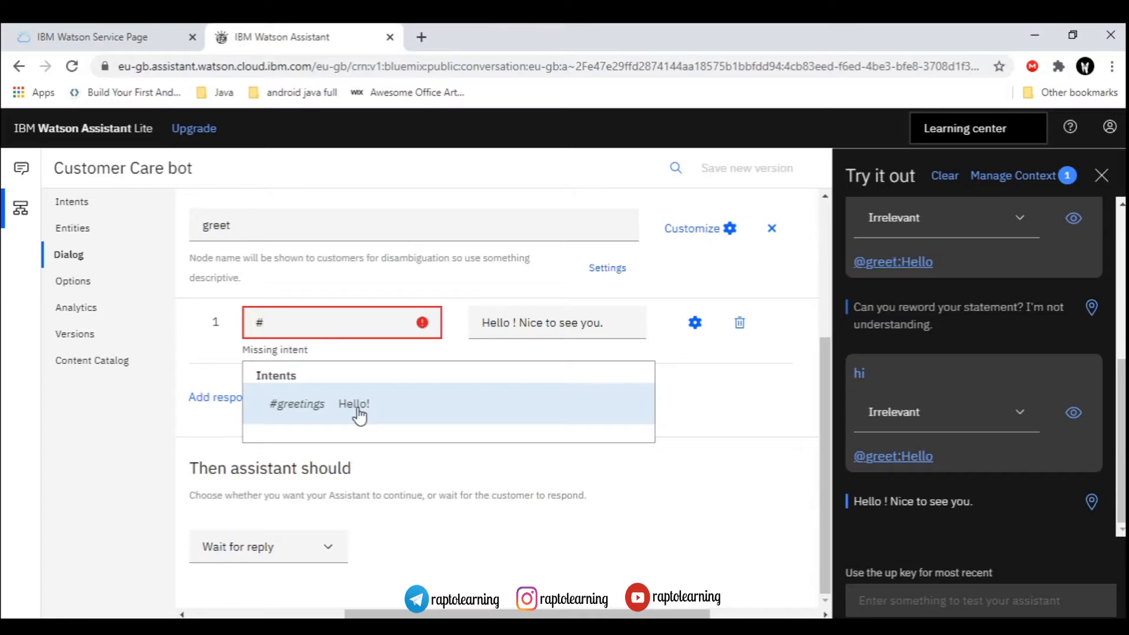
key("BackSpace")
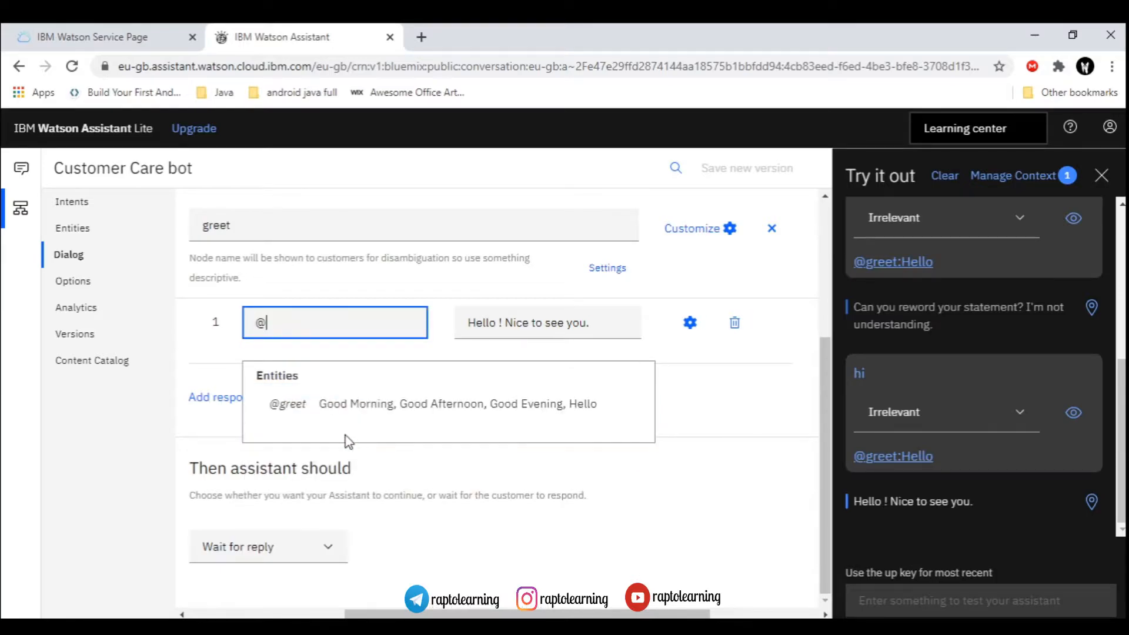
left_click(297, 407)
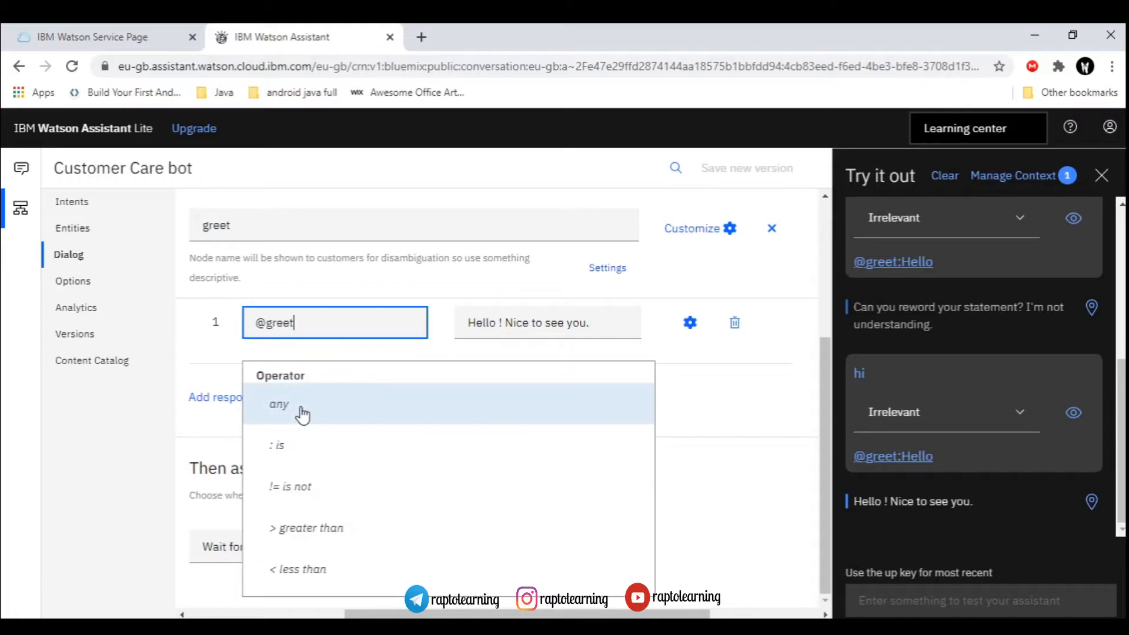
left_click(316, 456)
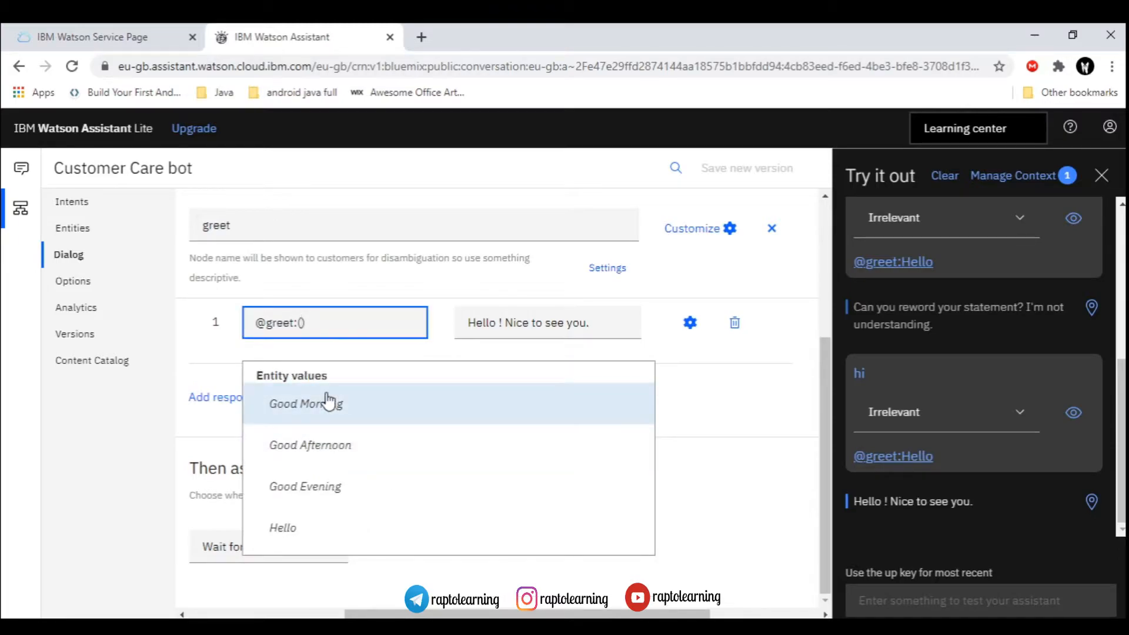
type("Goo")
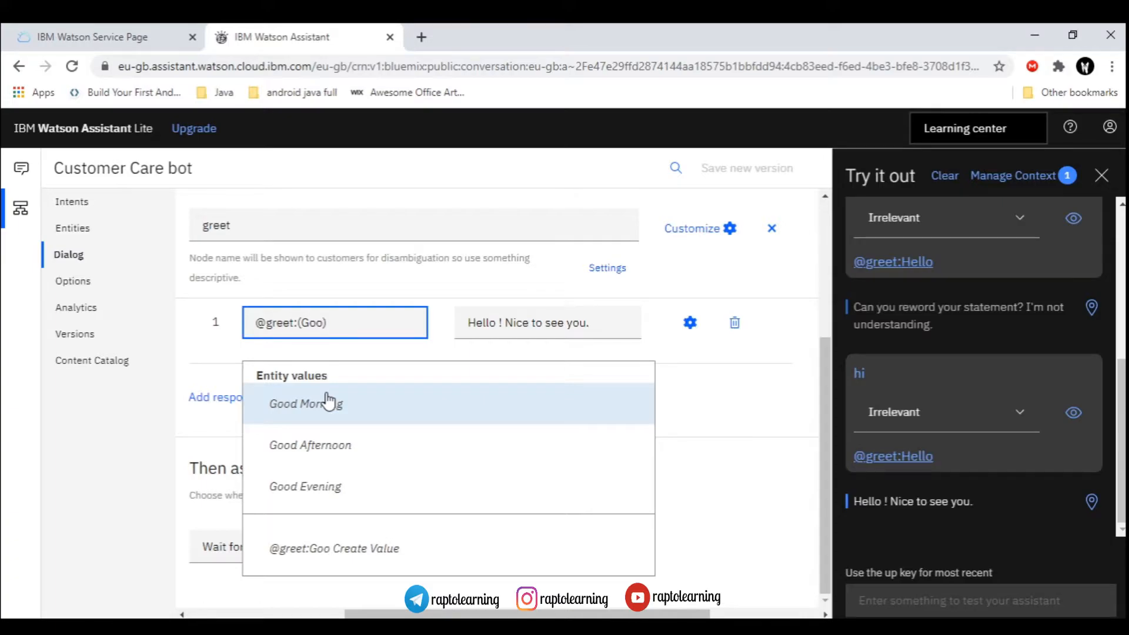
left_click(351, 405)
- Insert "Good Morning," before "Nice to see you." in the first response's text
left_click(546, 328)
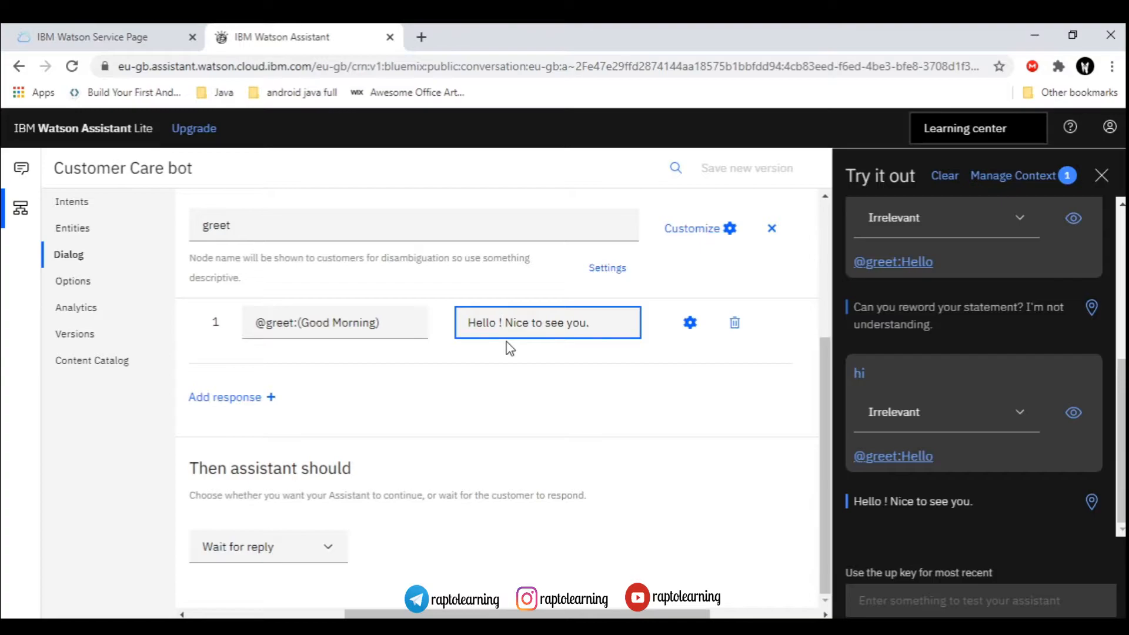
type("Good Morning")
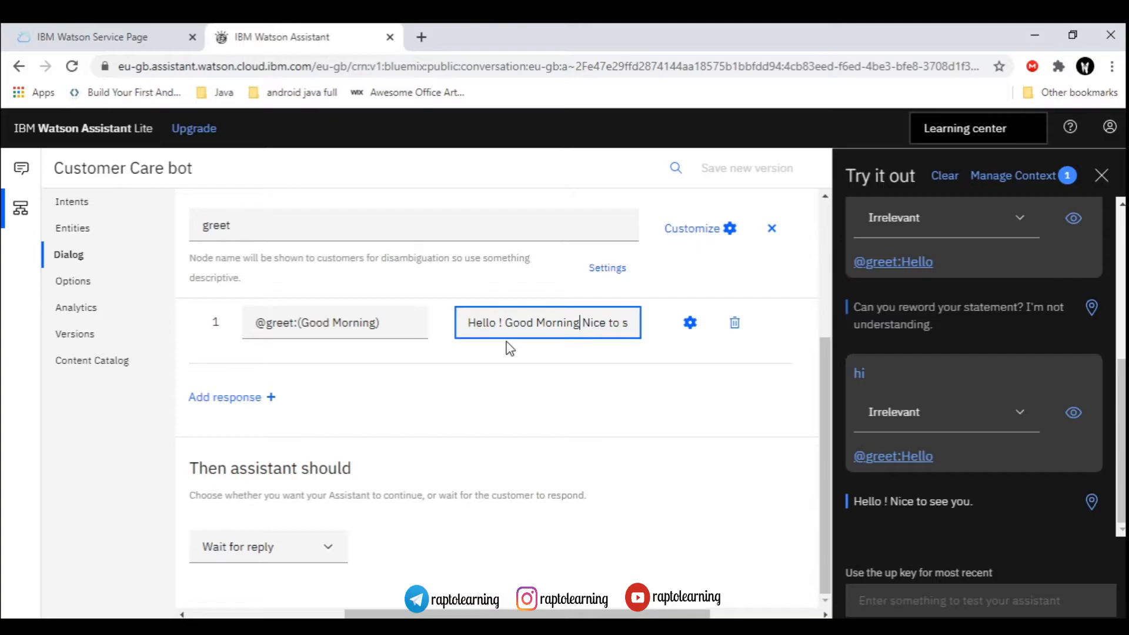
type(",")
left_click(614, 405)
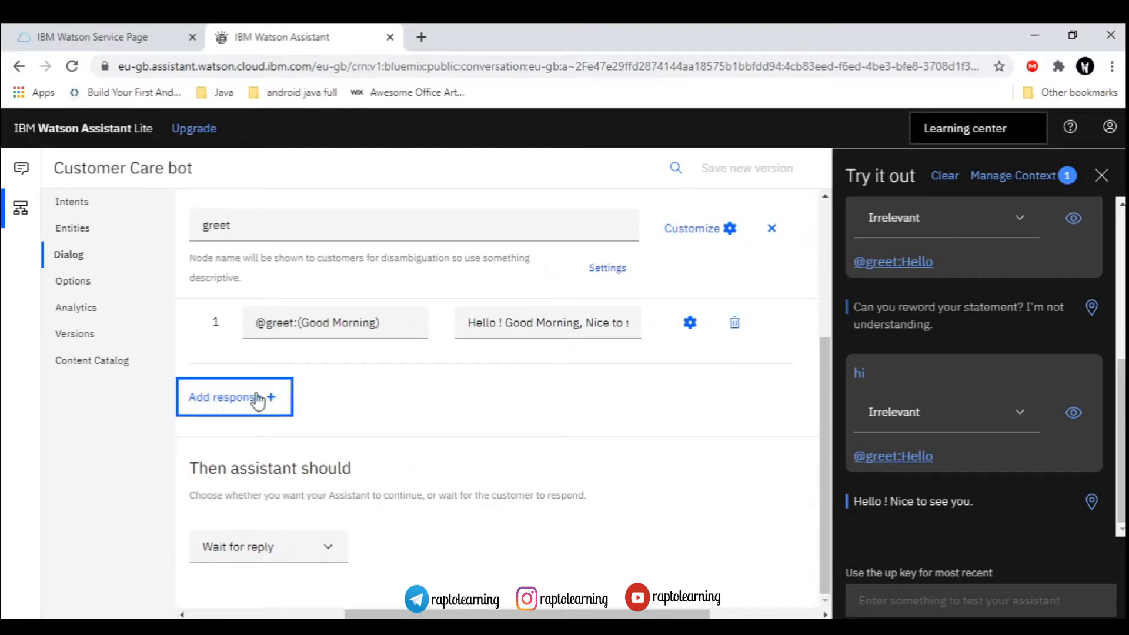
left_click(225, 400)
left_click(227, 400)
left_click(289, 402)
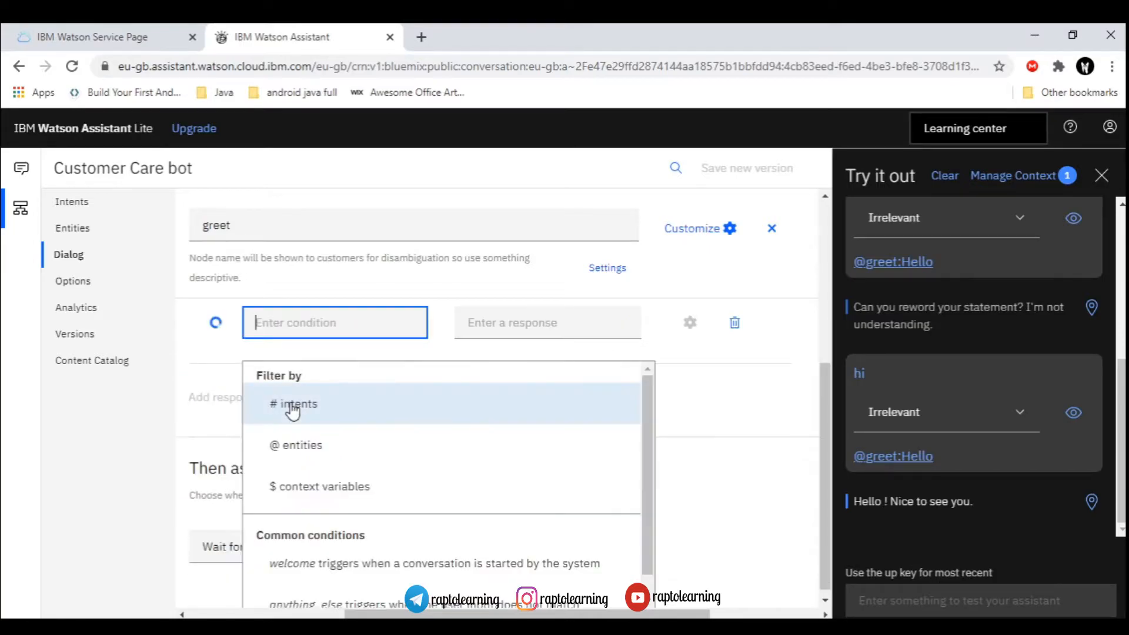
left_click(306, 445)
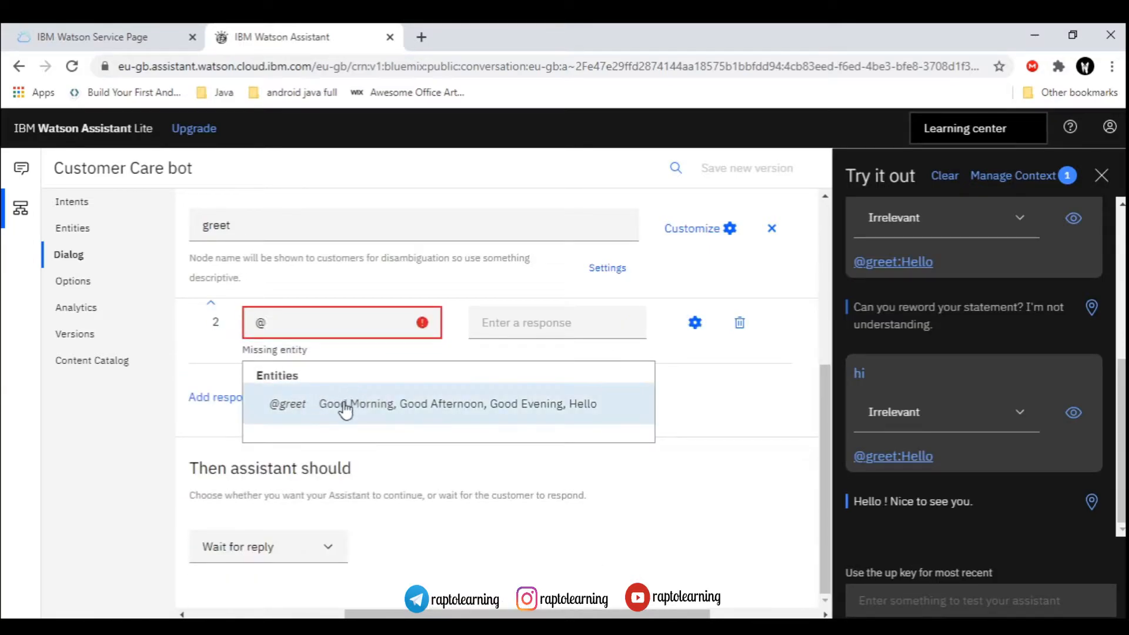
left_click(323, 404)
left_click(321, 444)
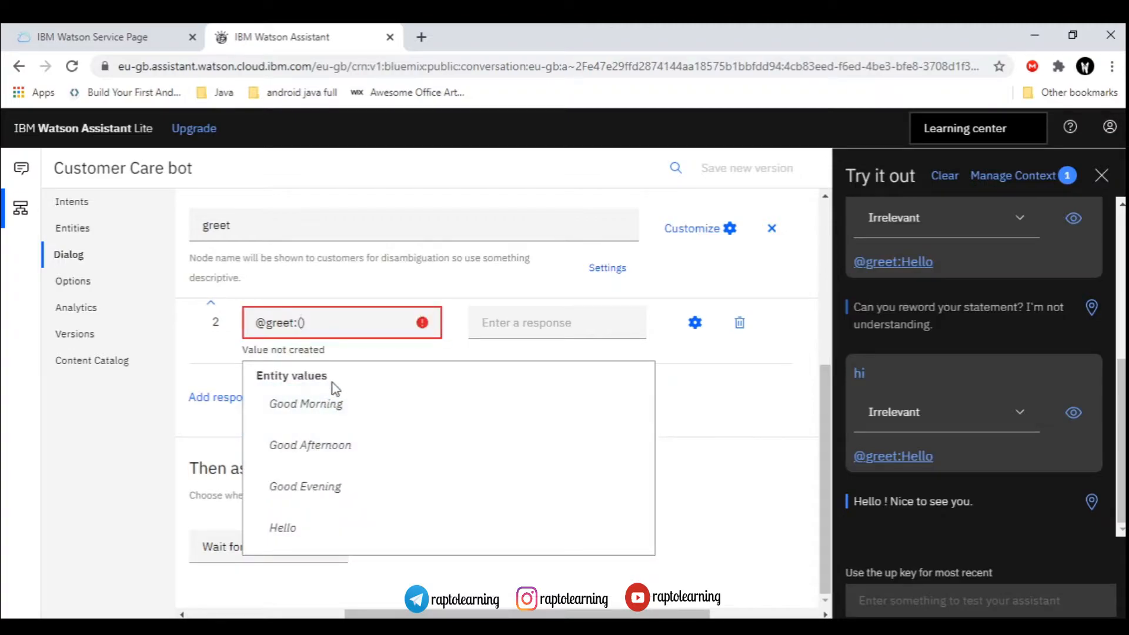
left_click(345, 458)
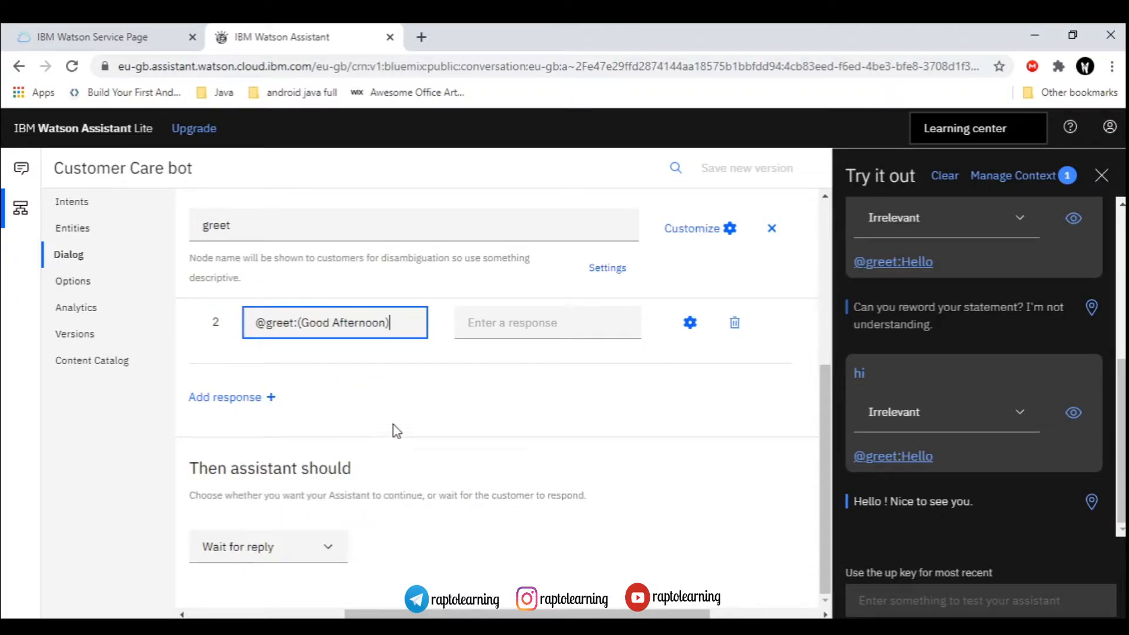
- Enter "Good Afternoon ! Nice to see you" as the reply for the Good Afternoon condition
left_click(513, 326)
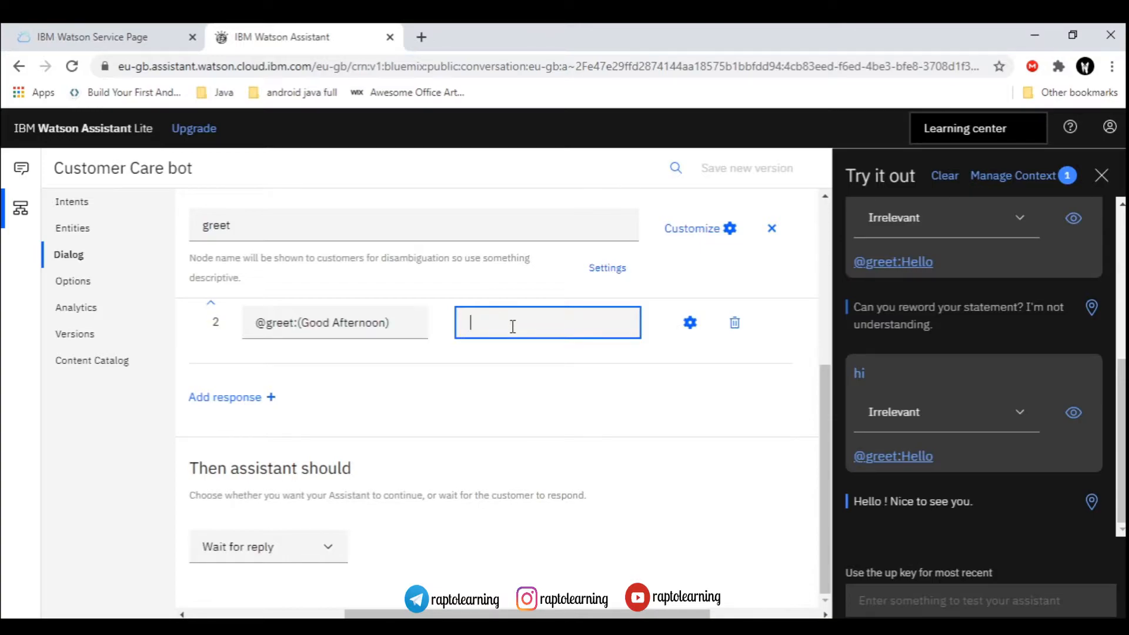
type("G")
type("ood ")
type("Afternoon")
type(" ! Nic")
type("e to see you")
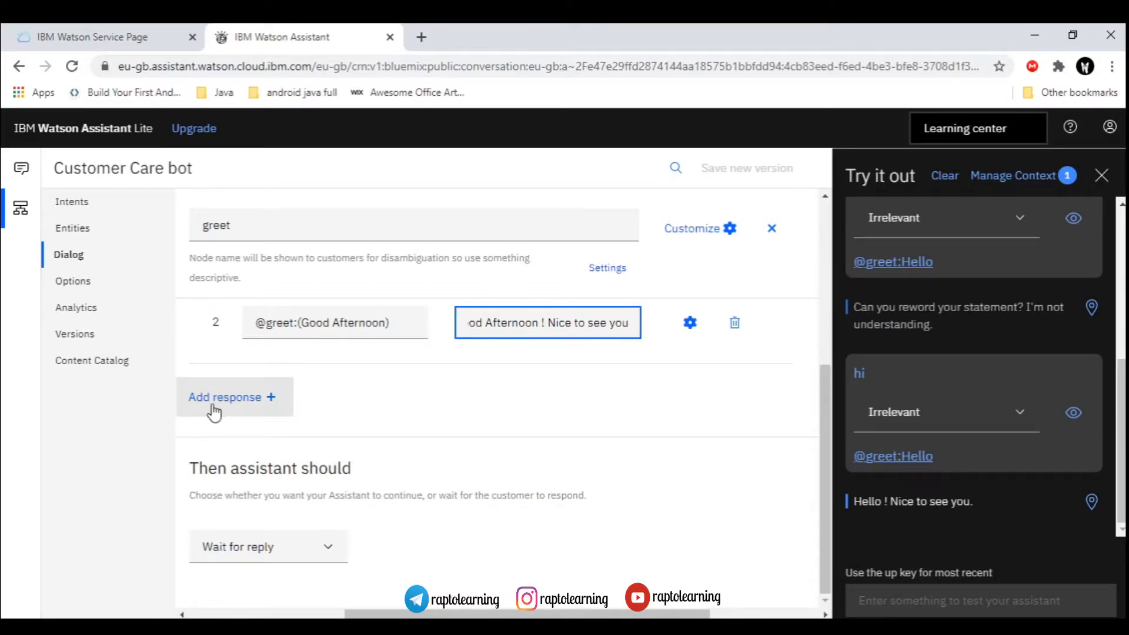
left_click(438, 420)
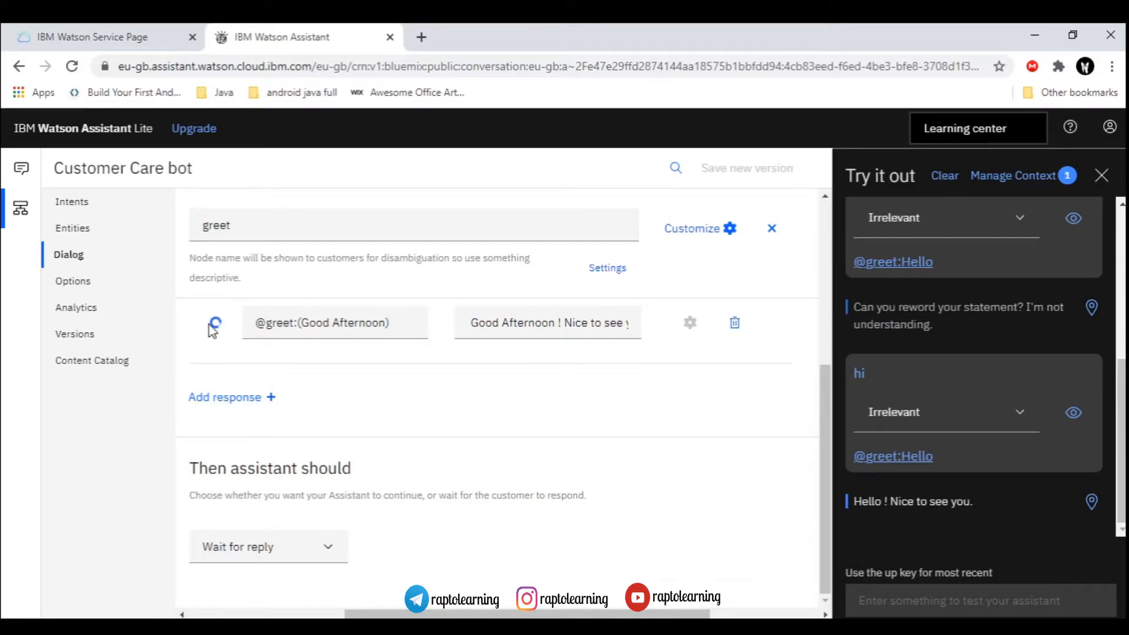
left_click(238, 398)
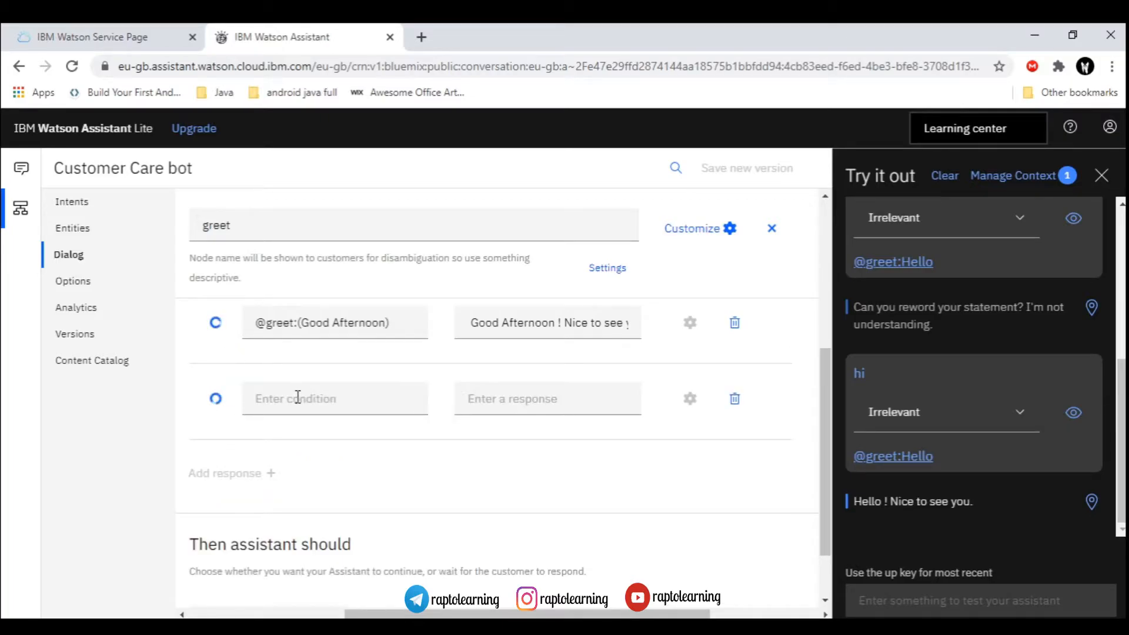
left_click(293, 398)
left_click(310, 445)
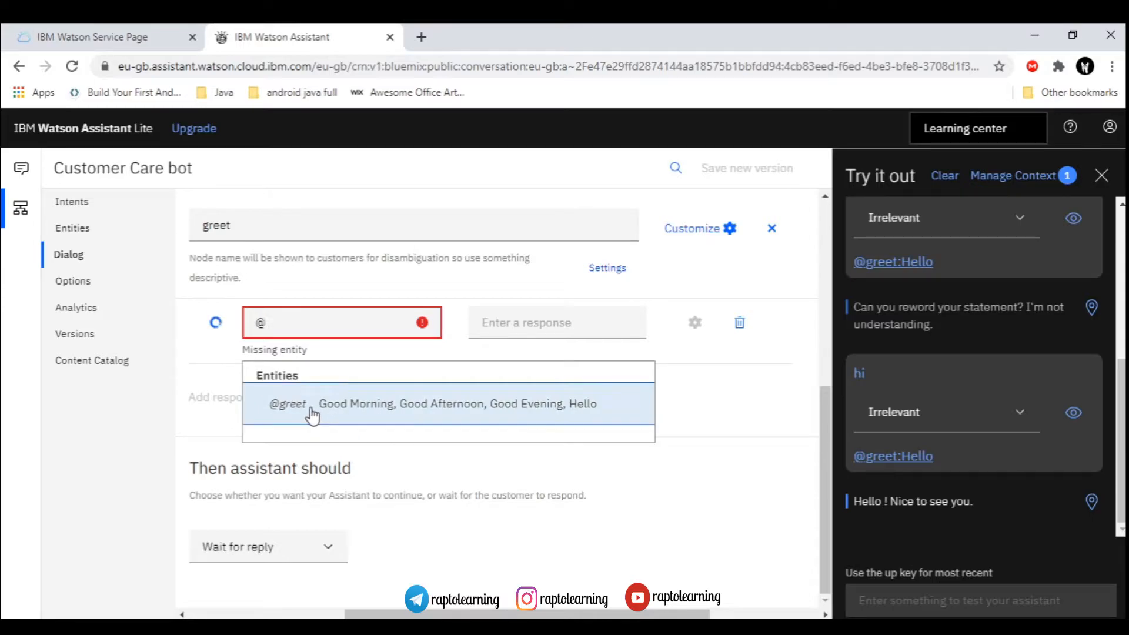
left_click(311, 414)
left_click(351, 443)
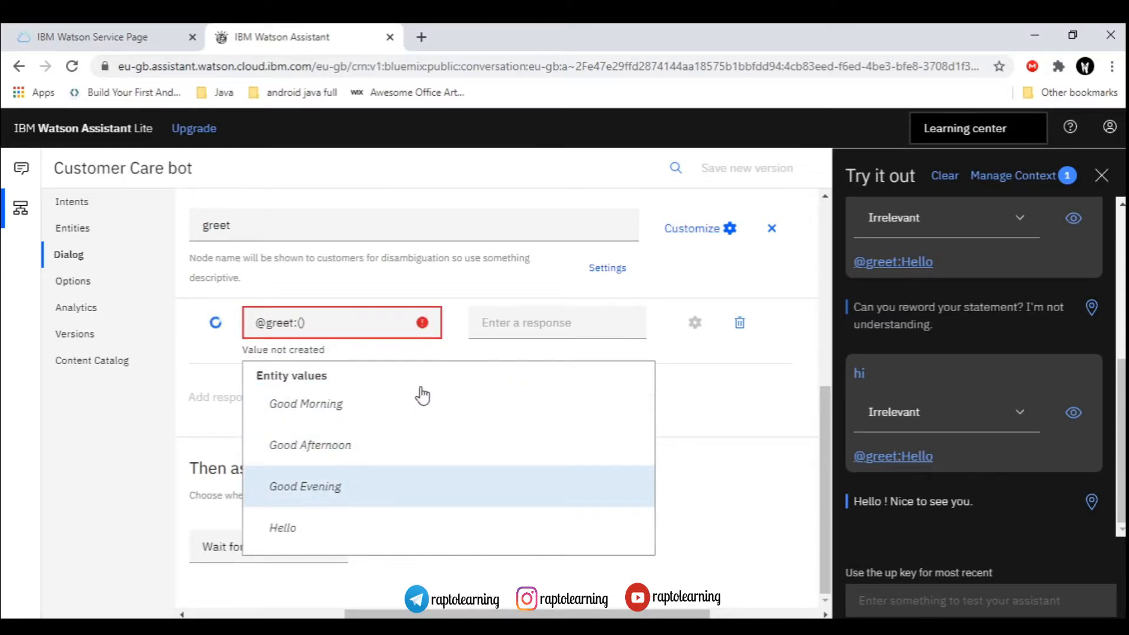
left_click(380, 481)
- Enter "Good Evening ! Nice to see you!" as the reply for the Good Evening condition
left_click(496, 327)
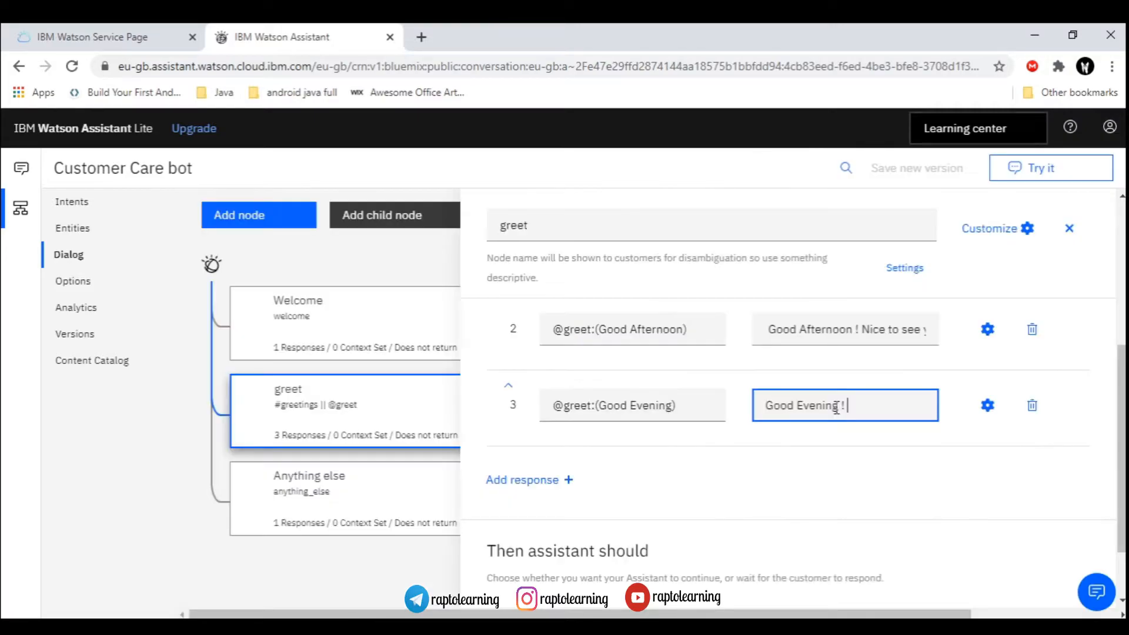
type("Nice to see you")
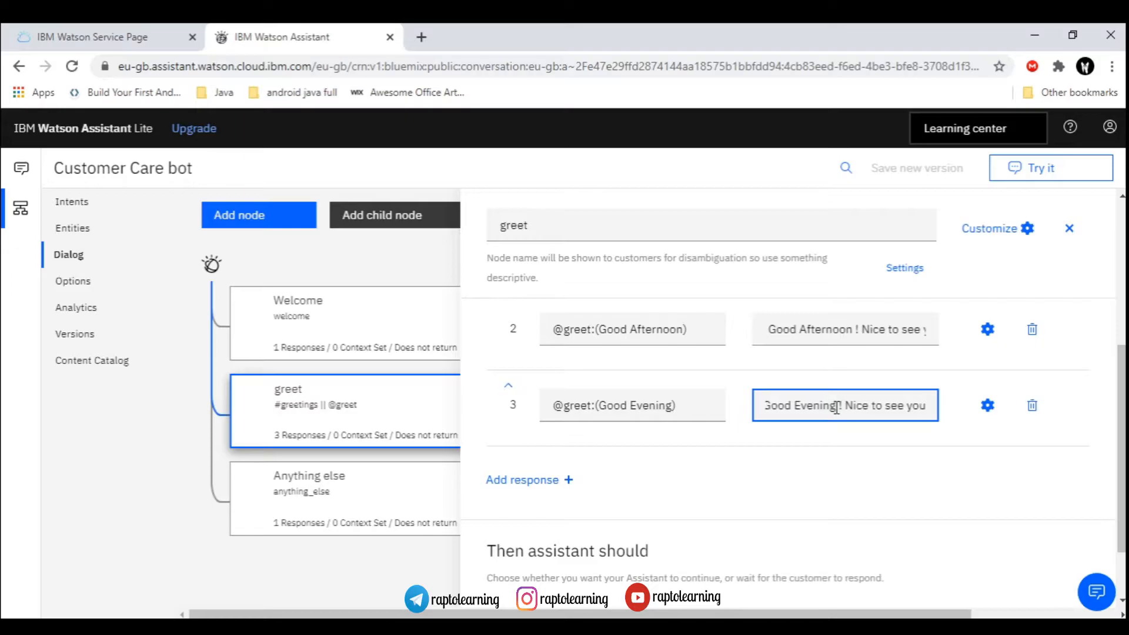
type("!")
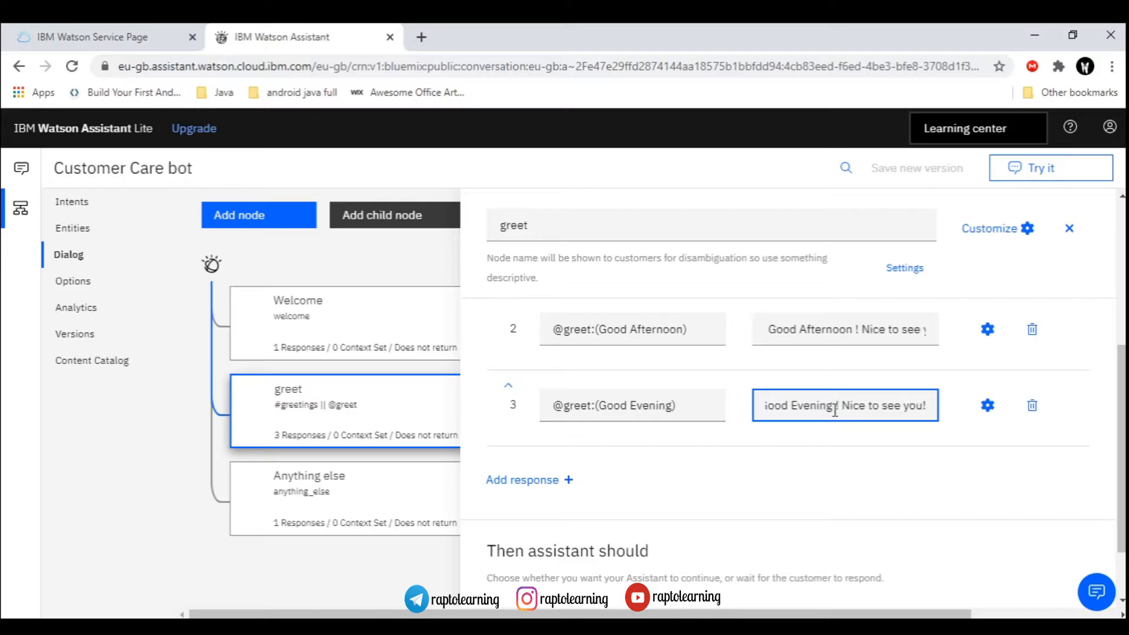
left_click(810, 490)
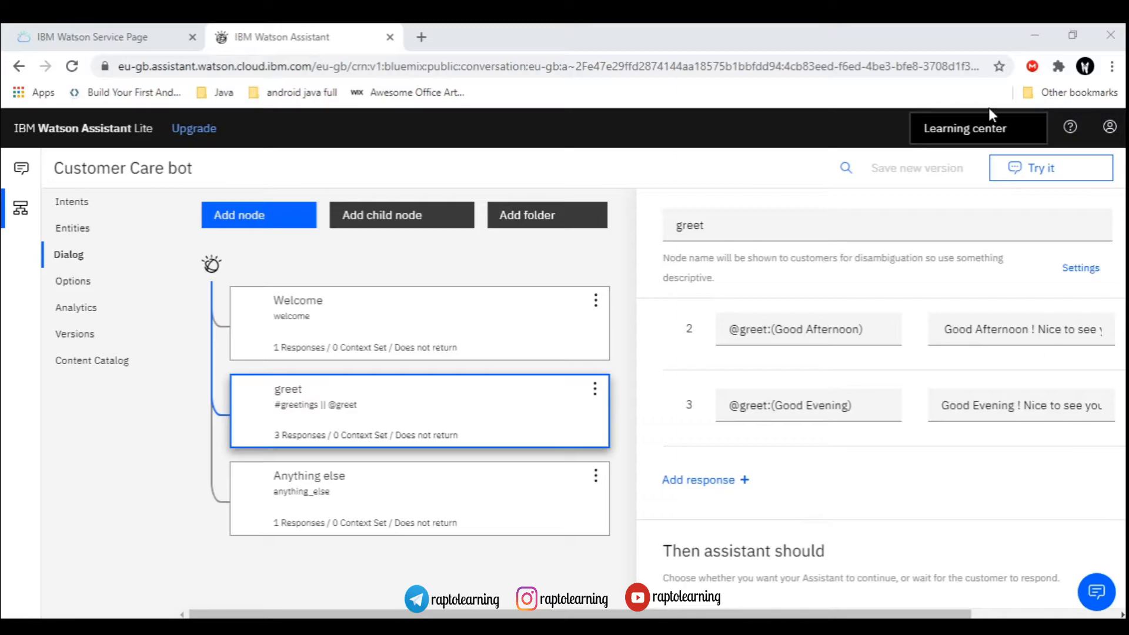
- Review the greet node's conditioned responses for Good Morning, Good Afternoon and Good Evening
scroll(853, 403, "up", 3)
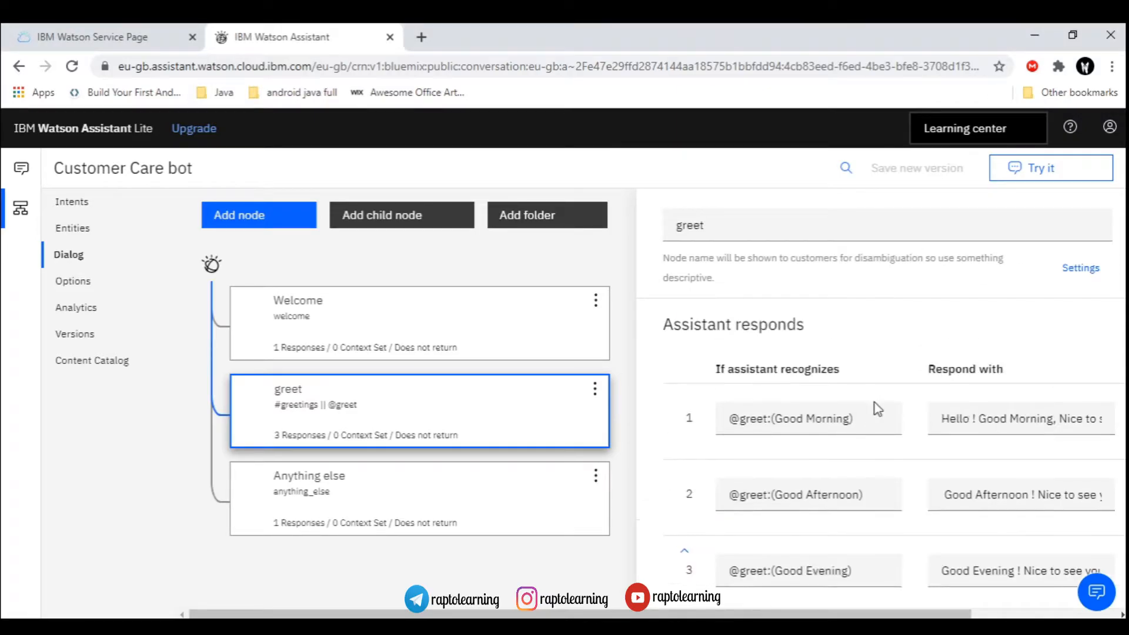
scroll(796, 450, "down", 2)
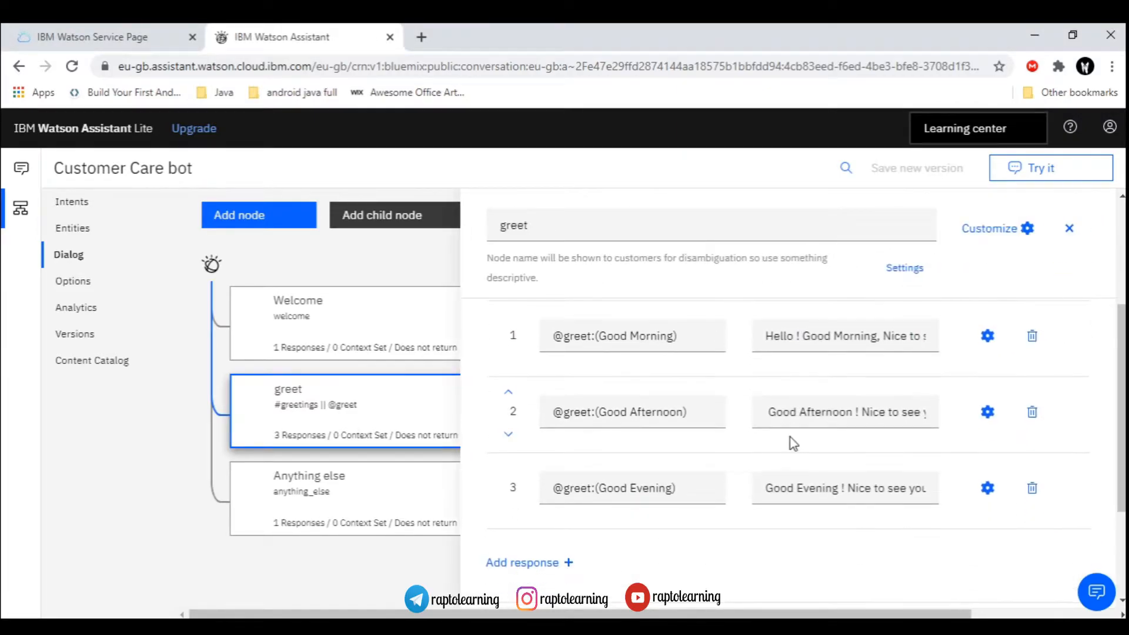
scroll(795, 508, "down", 3)
scroll(706, 481, "up", 2)
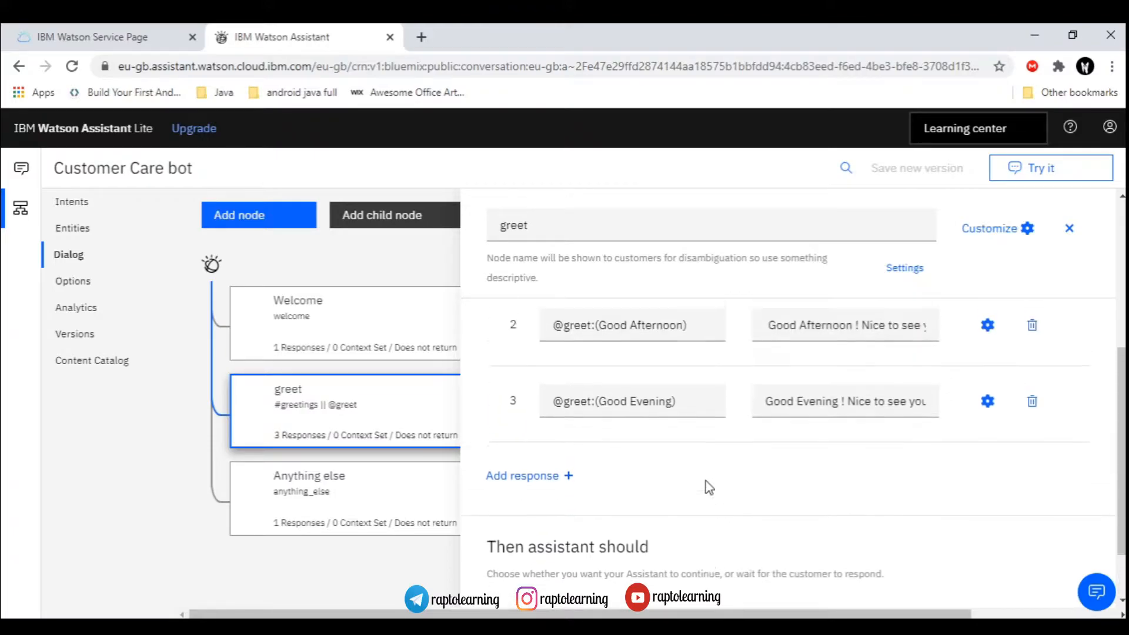
scroll(709, 487, "up", 1)
scroll(676, 359, "up", 1)
scroll(672, 373, "down", 1)
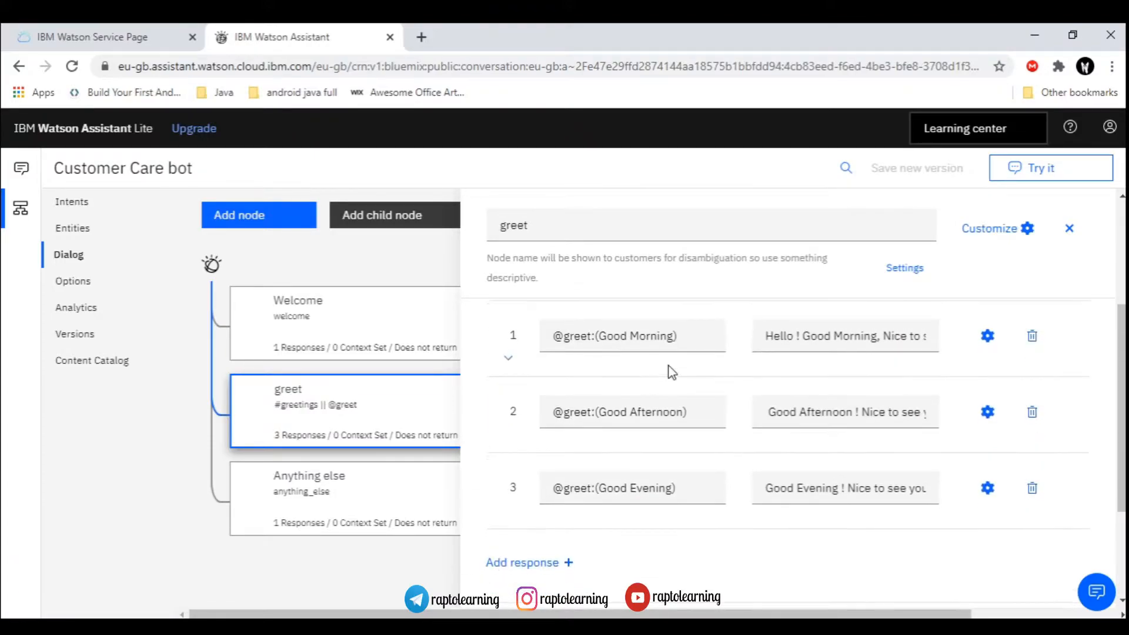
- Add a fourth response to the greet node with the common condition anything_else
left_click(560, 563)
scroll(582, 547, "down", 1)
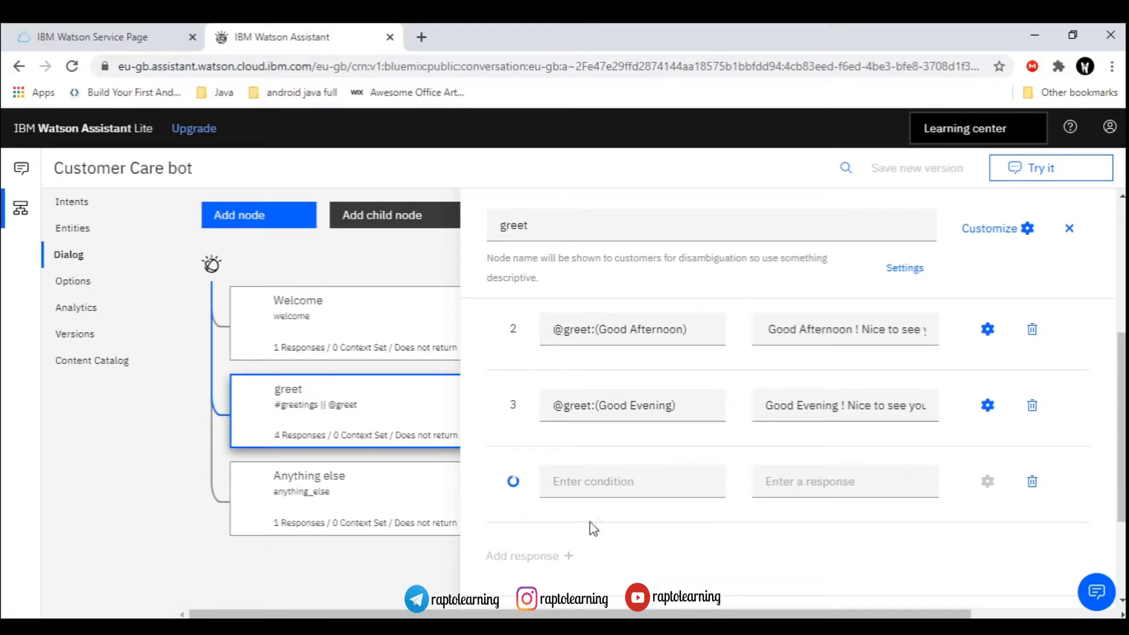
left_click(598, 481)
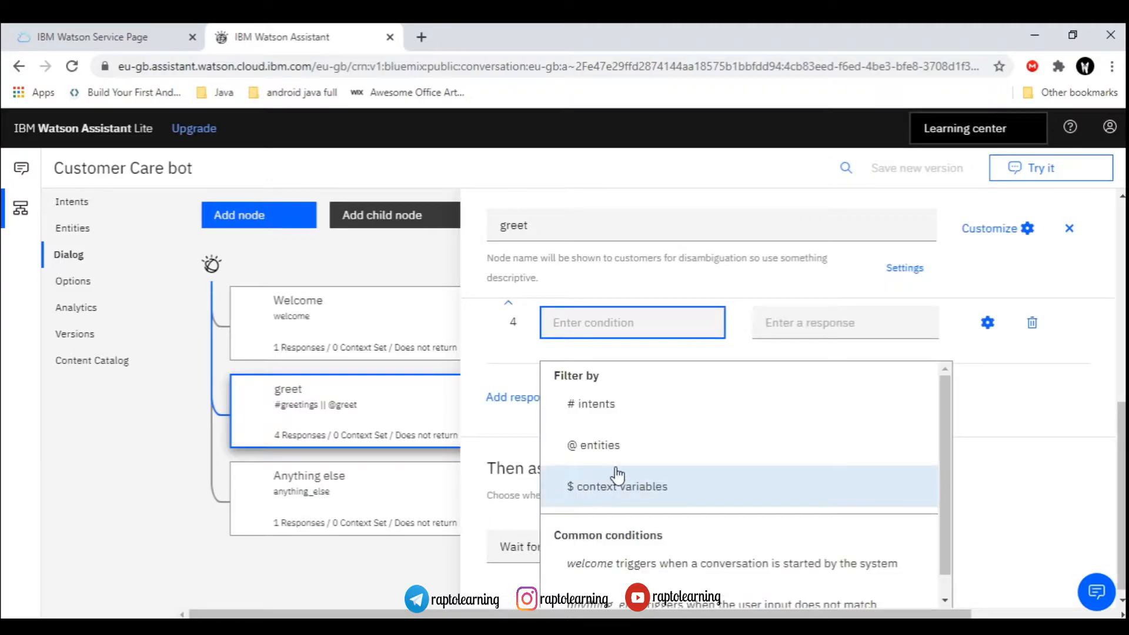
scroll(617, 474, "down", 1)
scroll(619, 479, "up", 1)
scroll(617, 478, "up", 1)
scroll(626, 480, "down", 1)
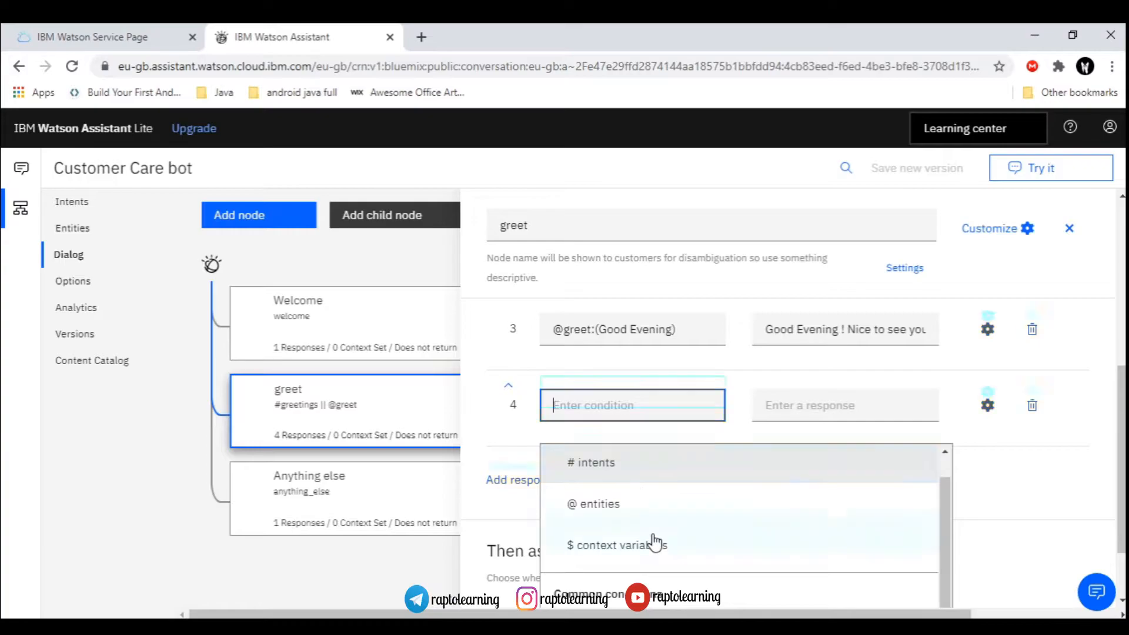
scroll(655, 542, "down", 1)
left_click(700, 580)
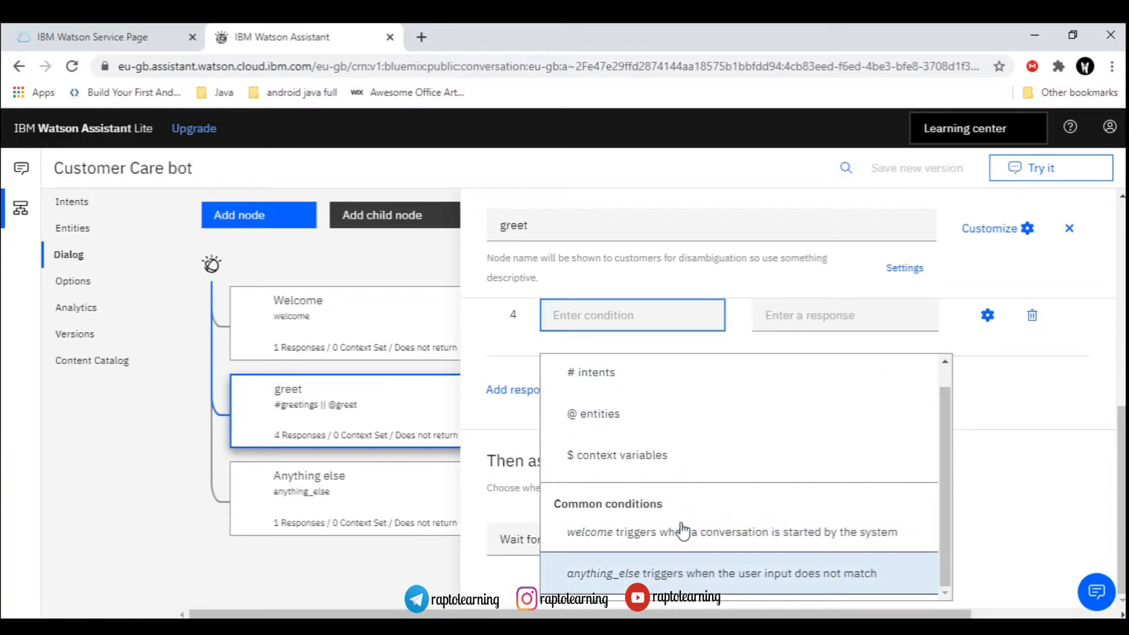
- Enter "Hello nice to see you!" as the reply for the anything_else condition
left_click(804, 327)
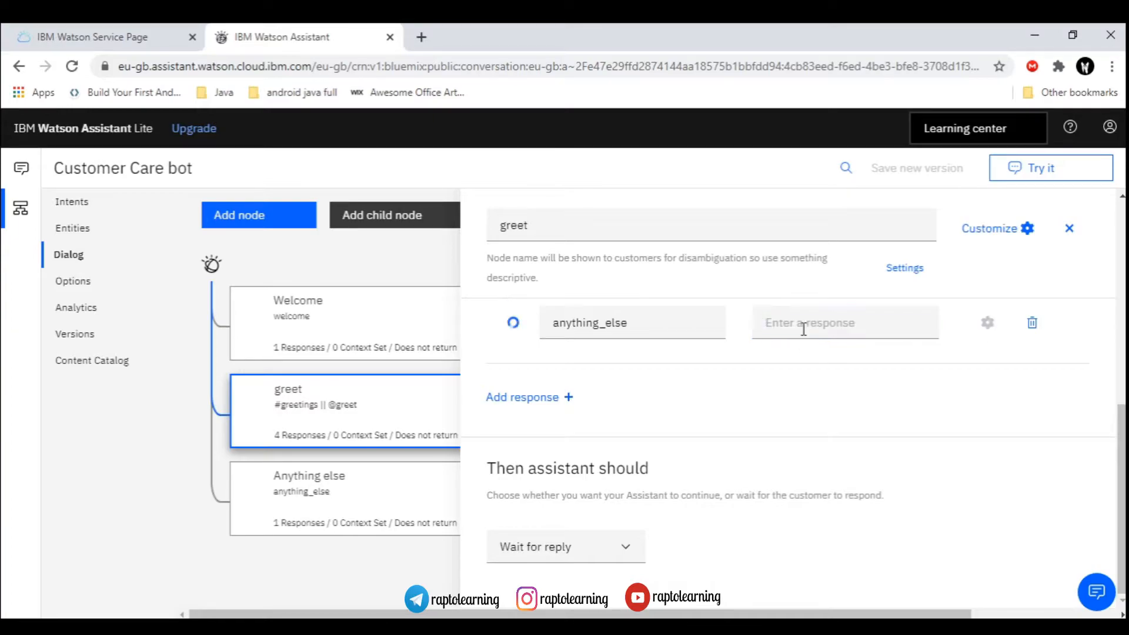
type("H")
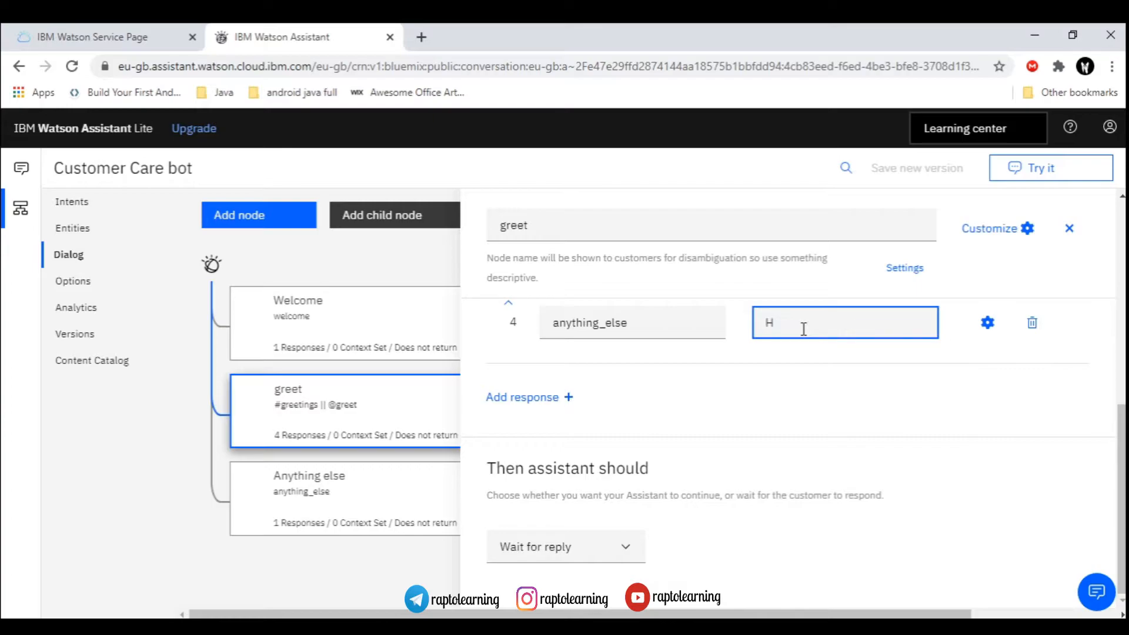
type("ello nice to see you")
left_click(768, 465)
scroll(769, 469, "down", 2)
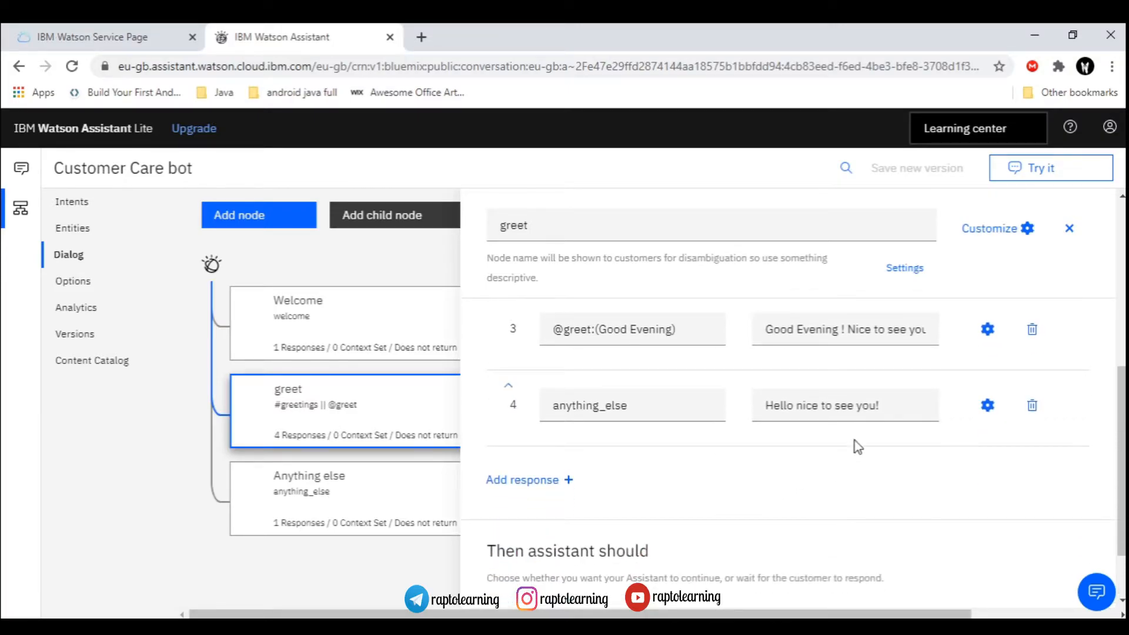
scroll(857, 449, "up", 4)
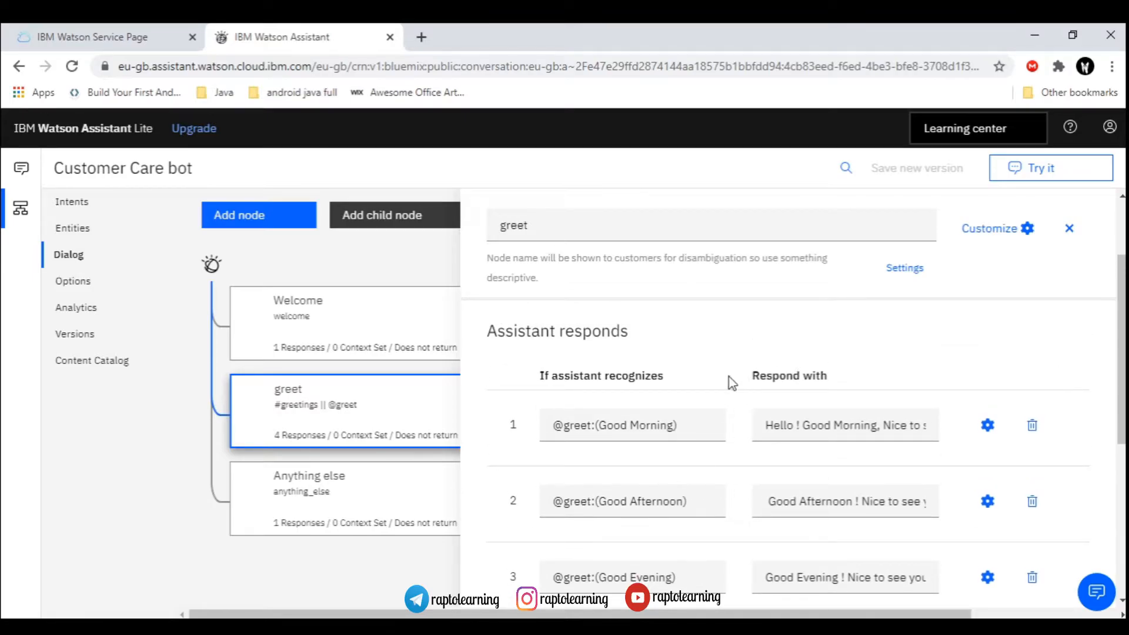
left_click(994, 240)
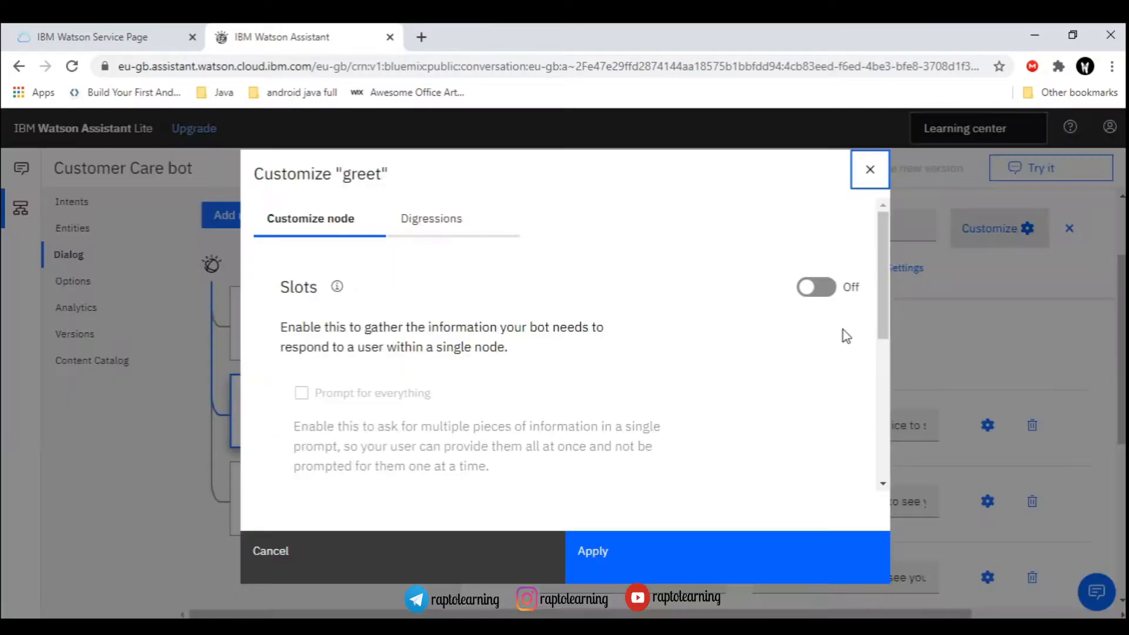
left_click(881, 172)
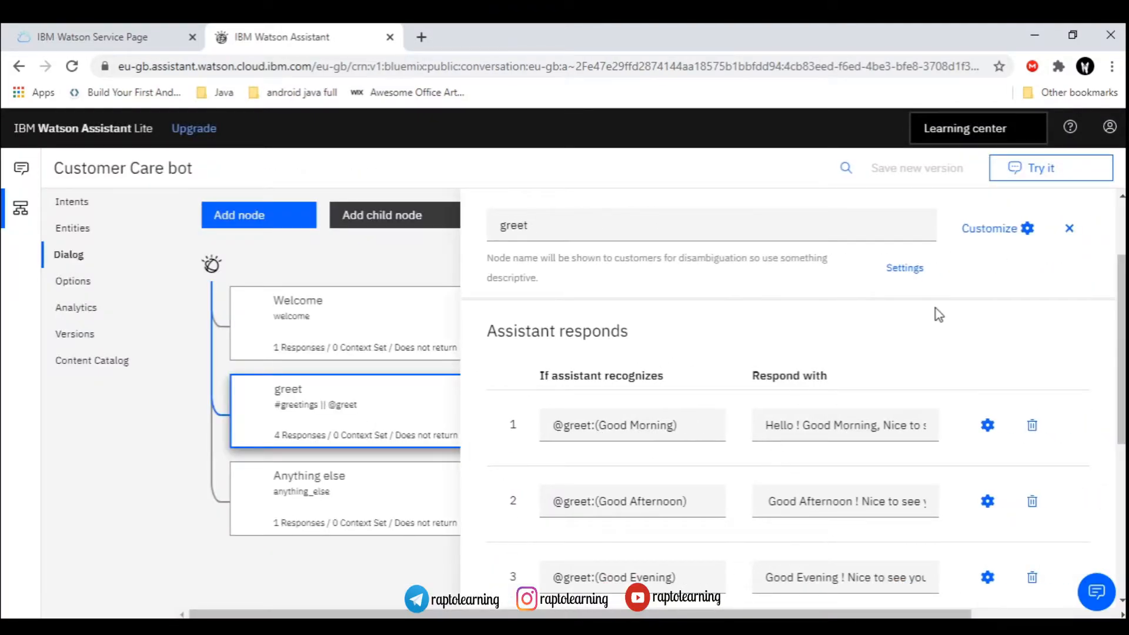
- Close the greet node's editor and test the assistant with the message "morning"
left_click(1070, 228)
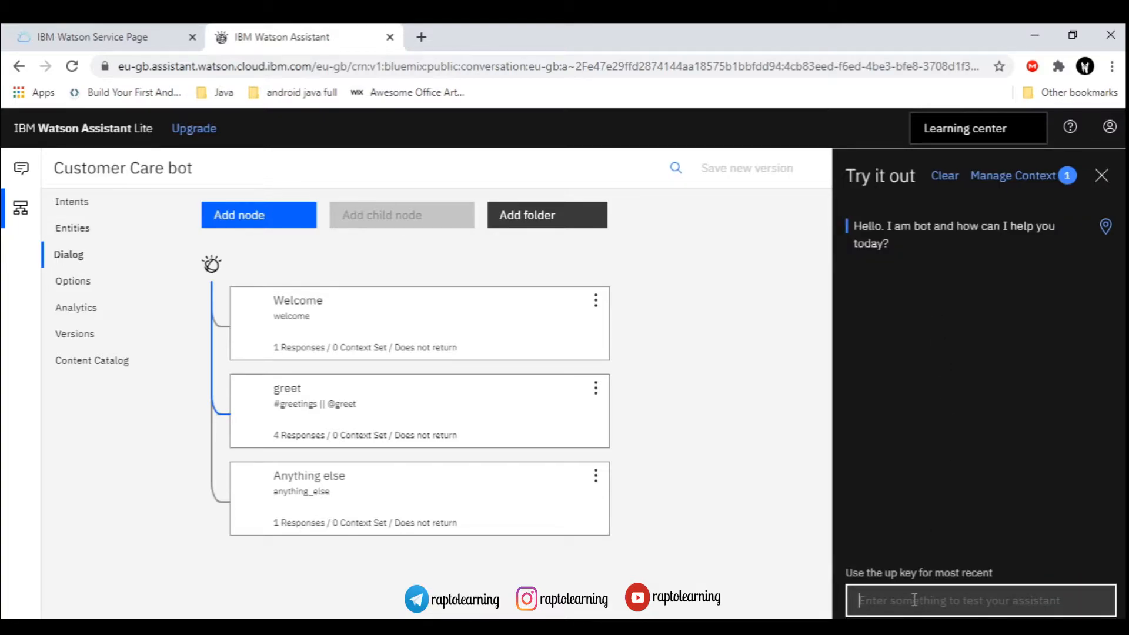
type("morning")
key("Return")
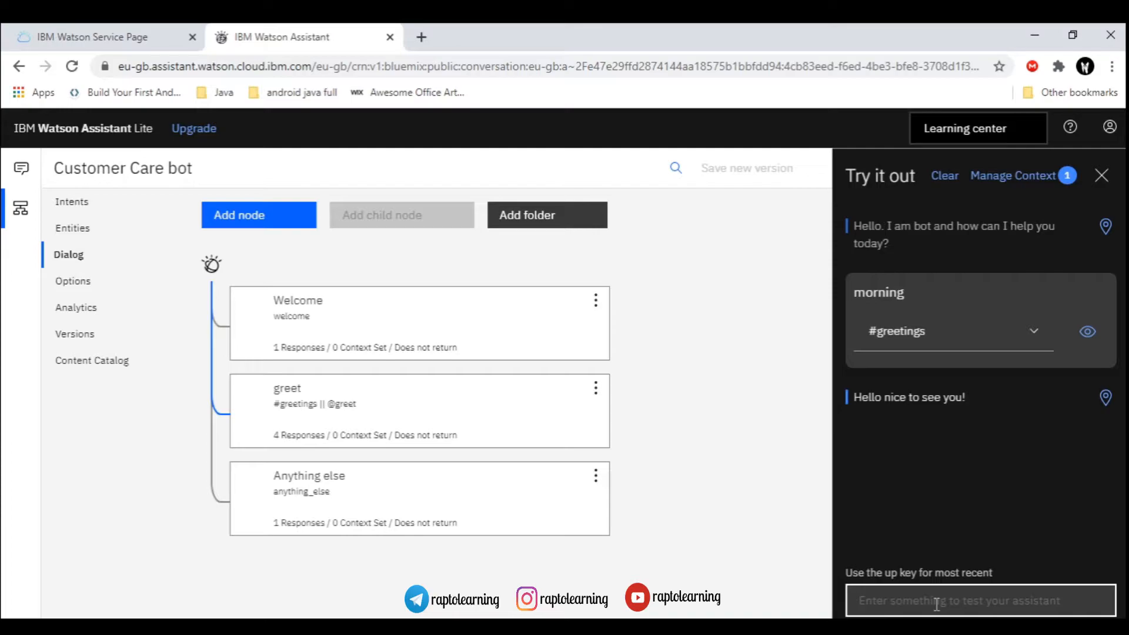
- Test the assistant with the message "Good morning" and check its reply
type("Good m")
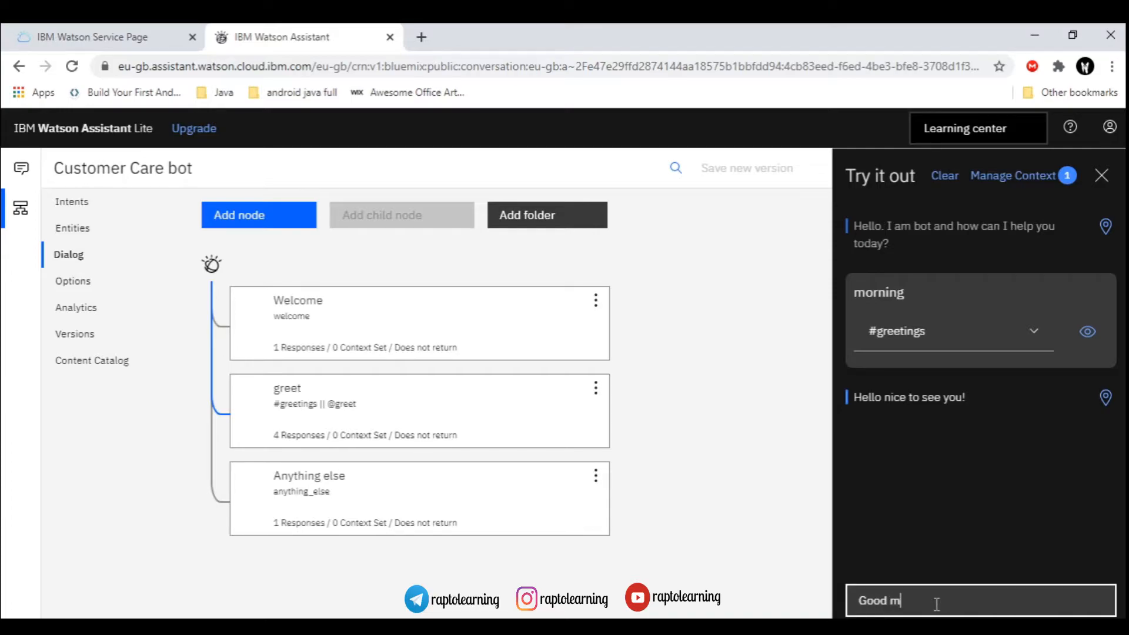
type("orning")
key("Return")
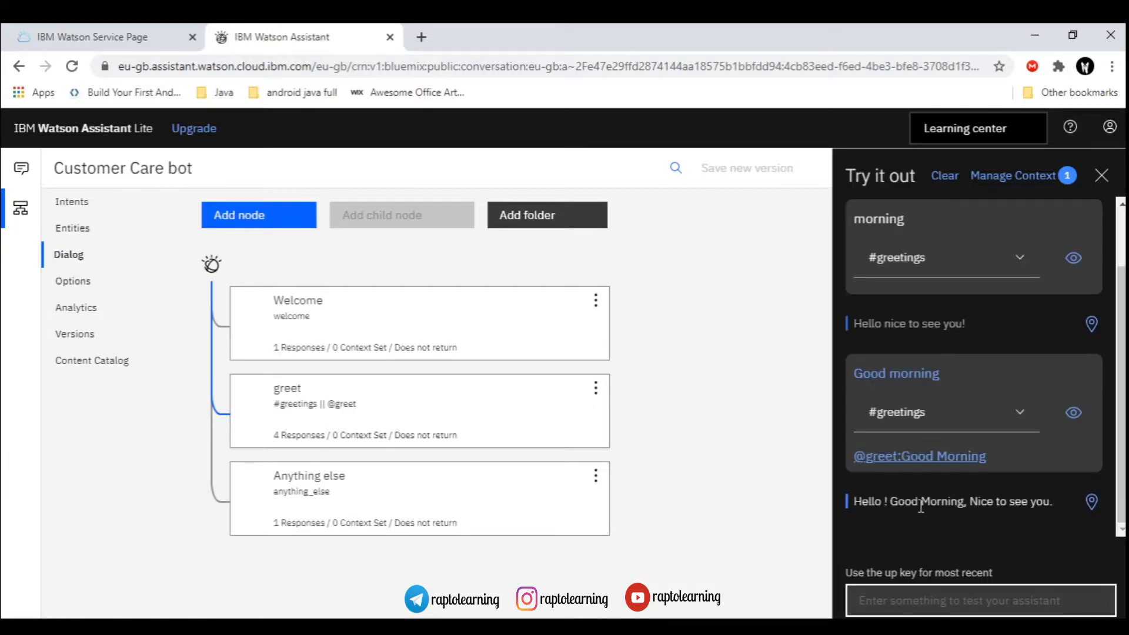
left_click_drag(883, 501, 949, 501)
left_click(886, 501)
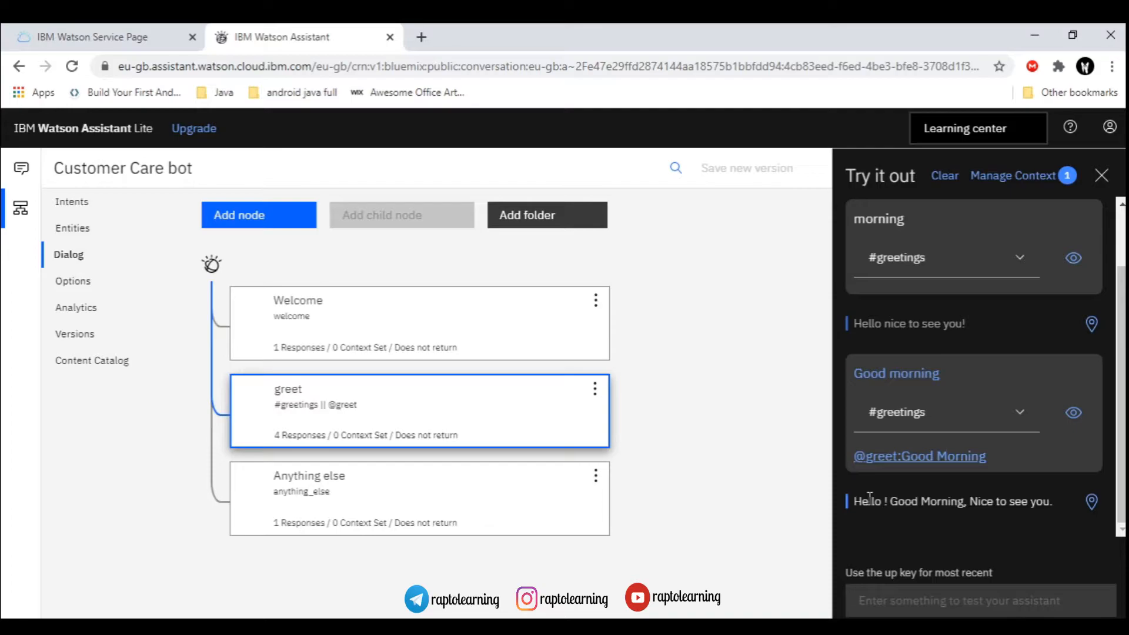
- Test the assistant with the message "afternoon" and check its reply
left_click(890, 596)
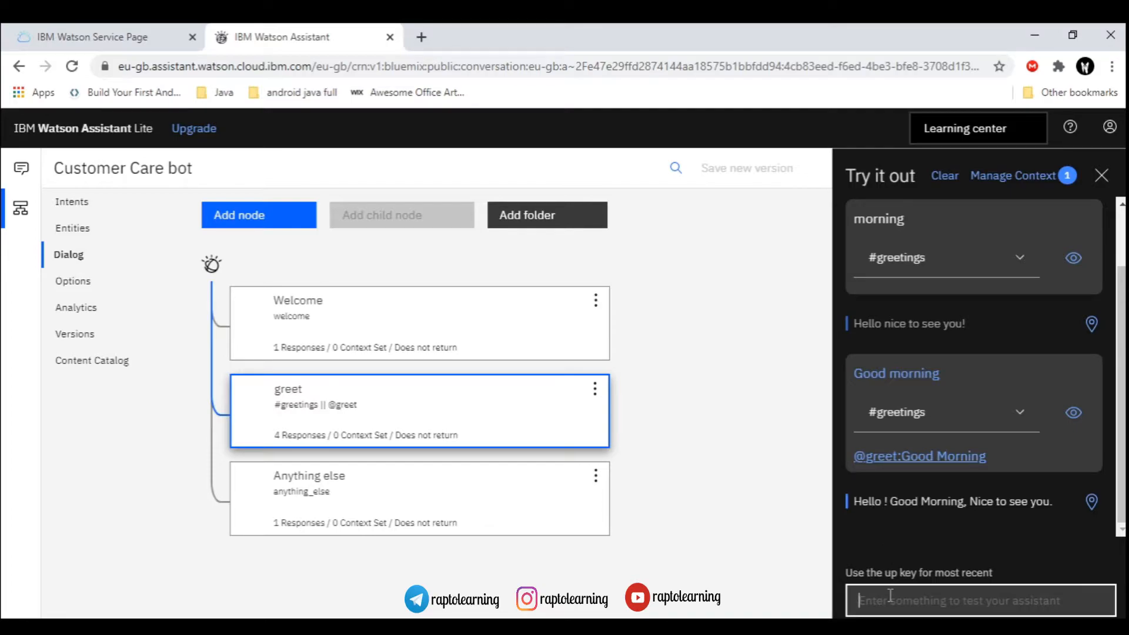
type("after")
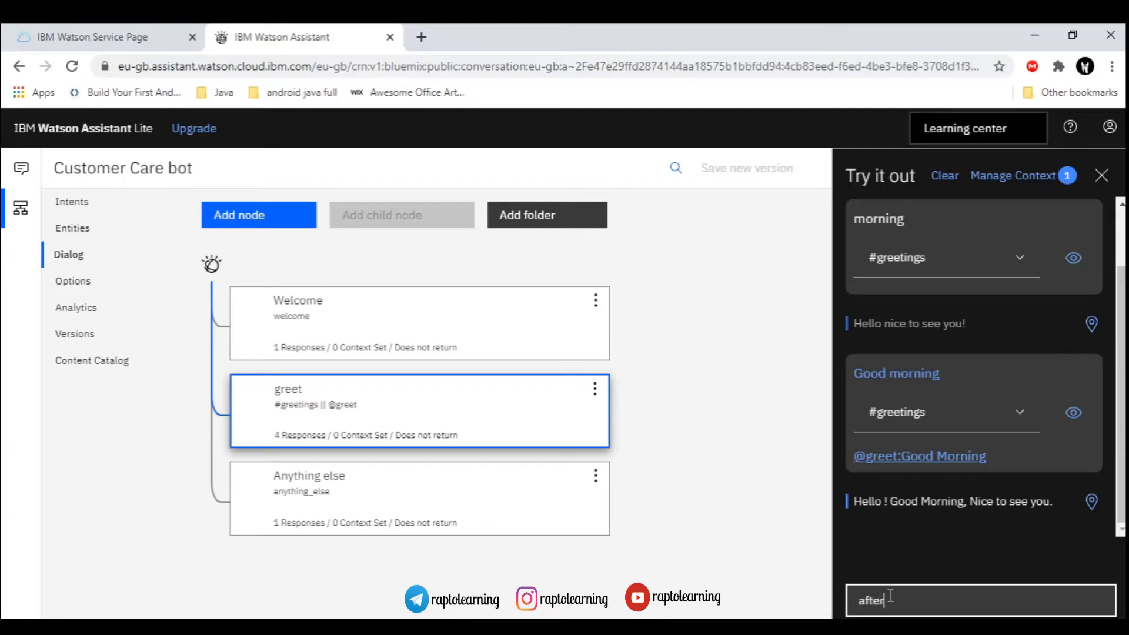
type("noo")
key("Return")
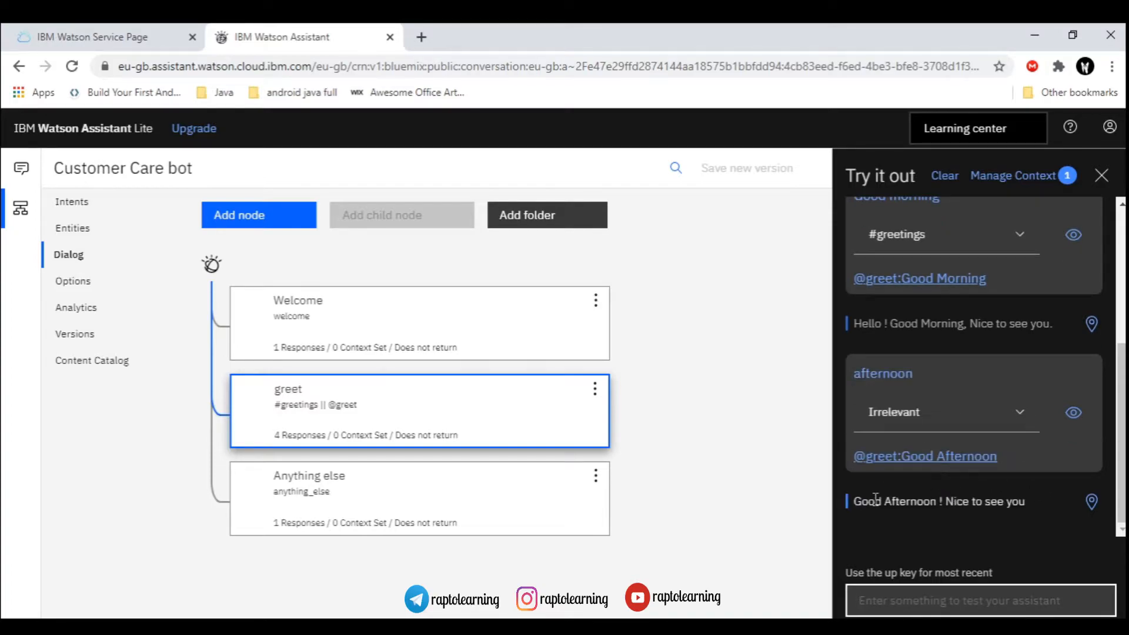
left_click_drag(881, 501, 945, 505)
left_click(973, 512)
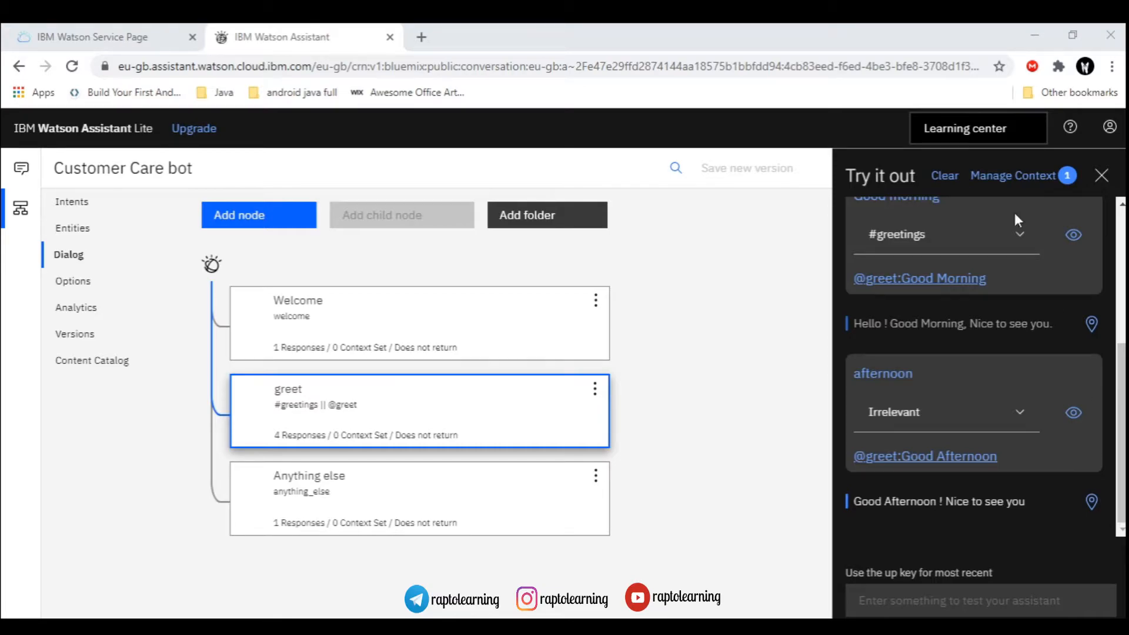
- Create a new intent named #location in the Customer Care bot
left_click(1048, 26)
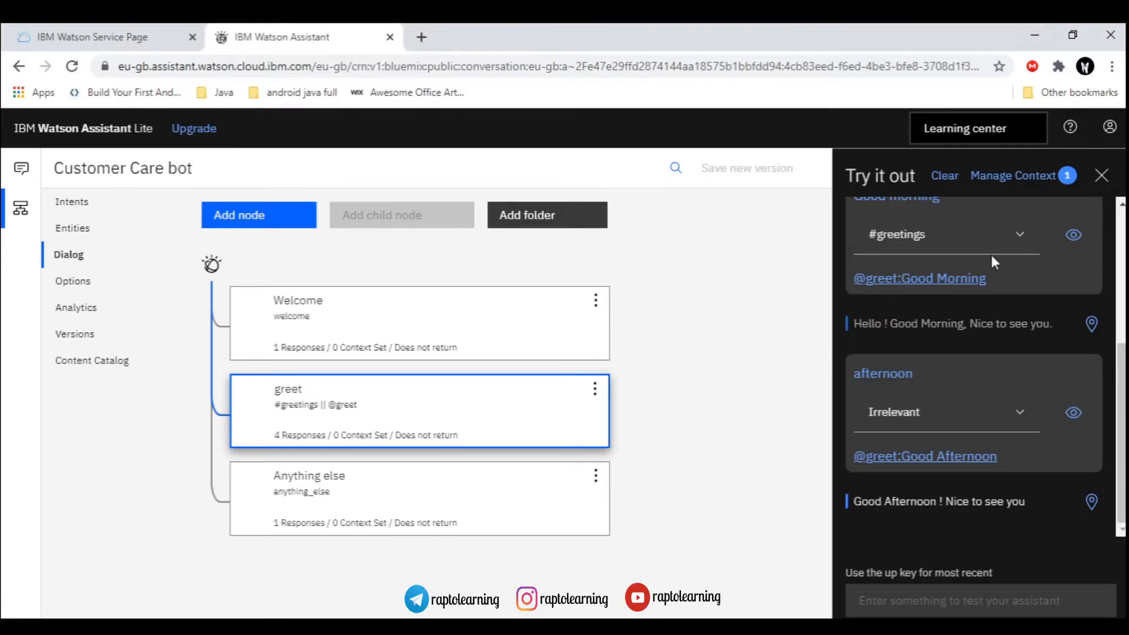
left_click(758, 366)
left_click(92, 205)
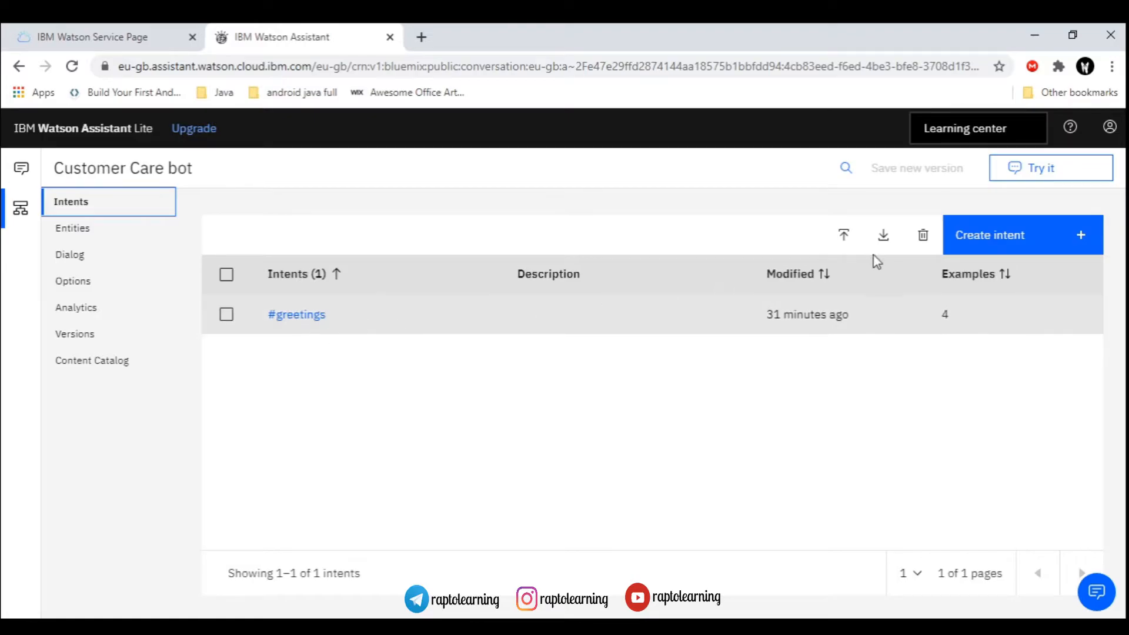
left_click(969, 250)
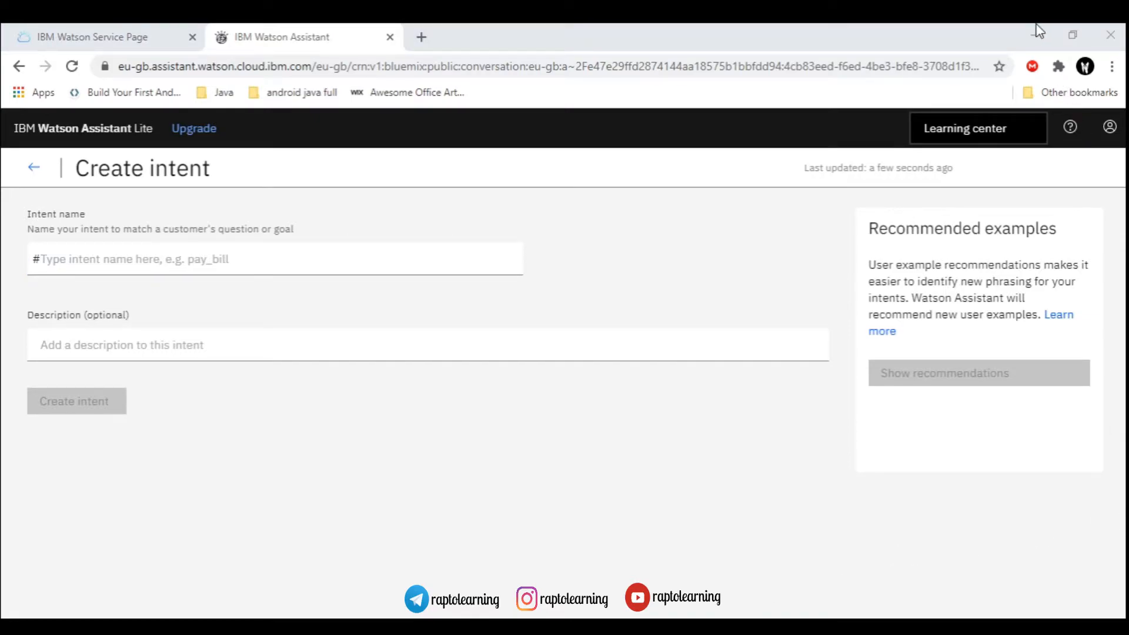
left_click(253, 280)
left_click(232, 262)
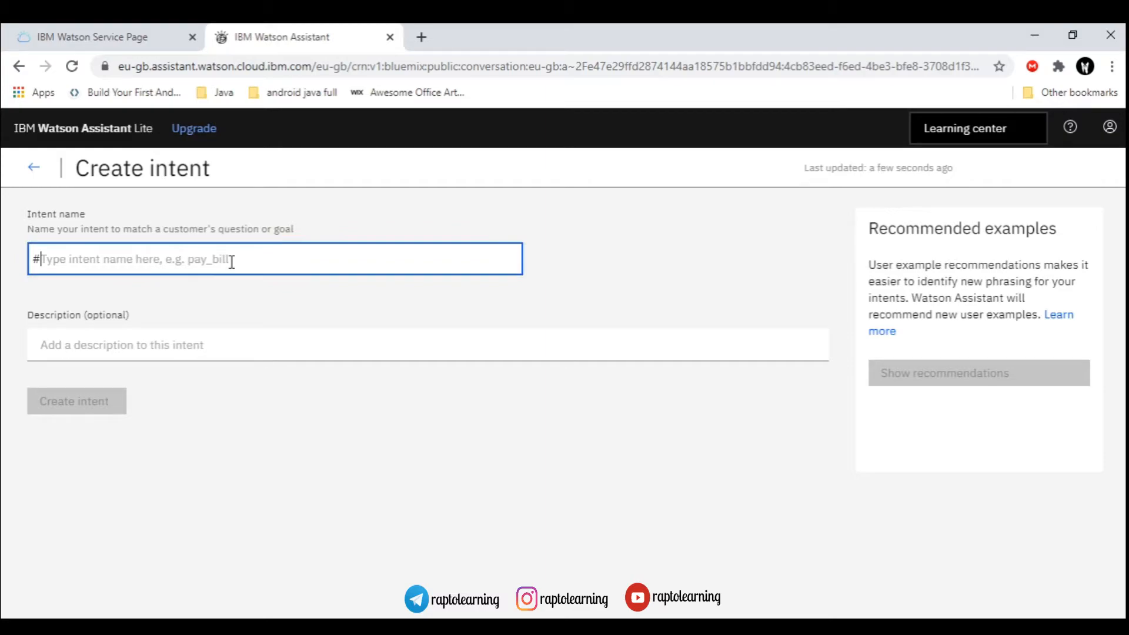
type("location")
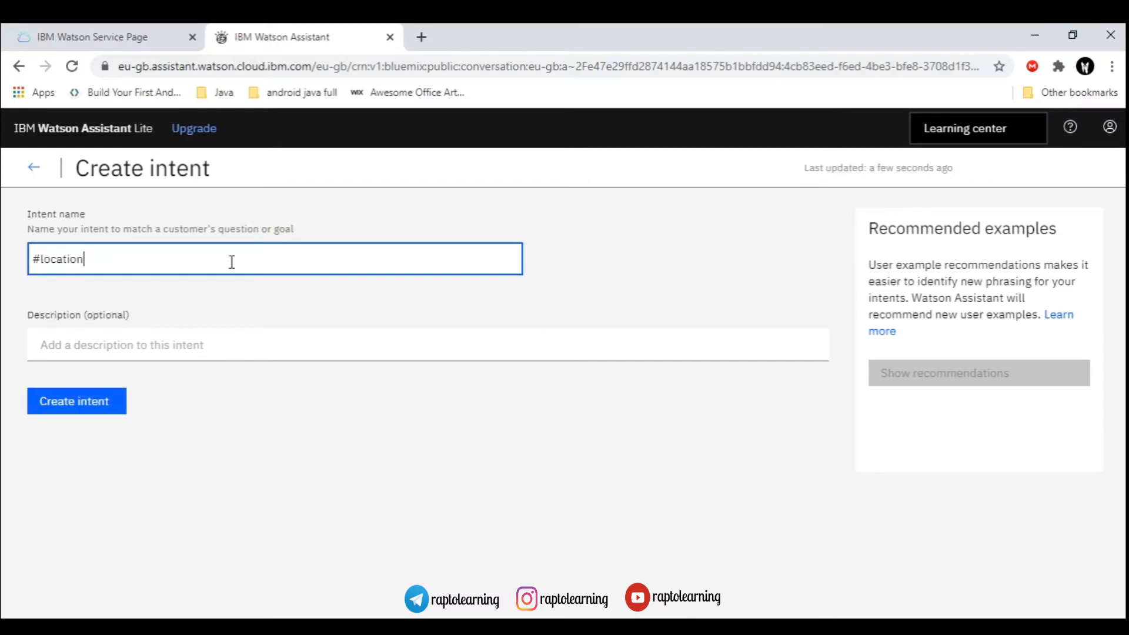
left_click(102, 400)
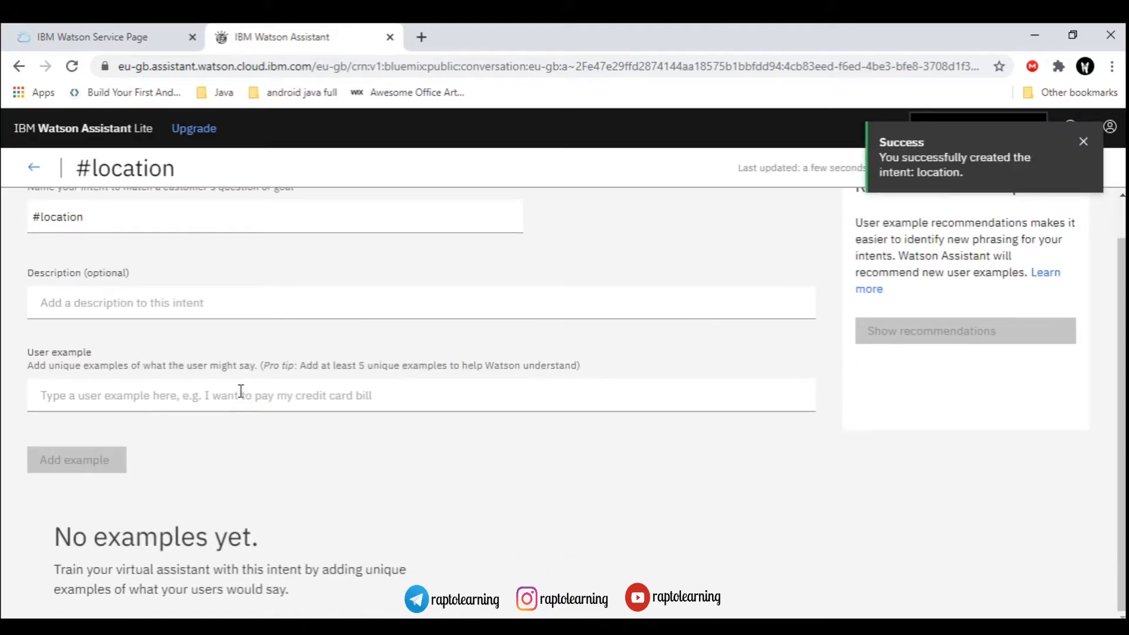
- Add "how can i reach you" and "location" as user examples of the #location intent
left_click(224, 396)
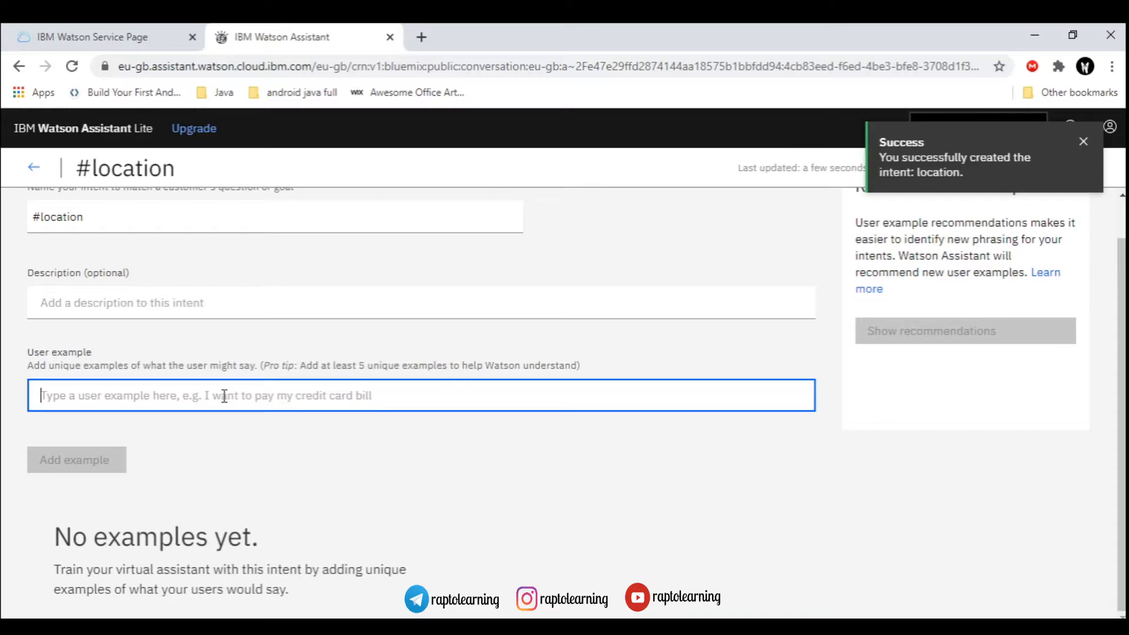
type("how can ")
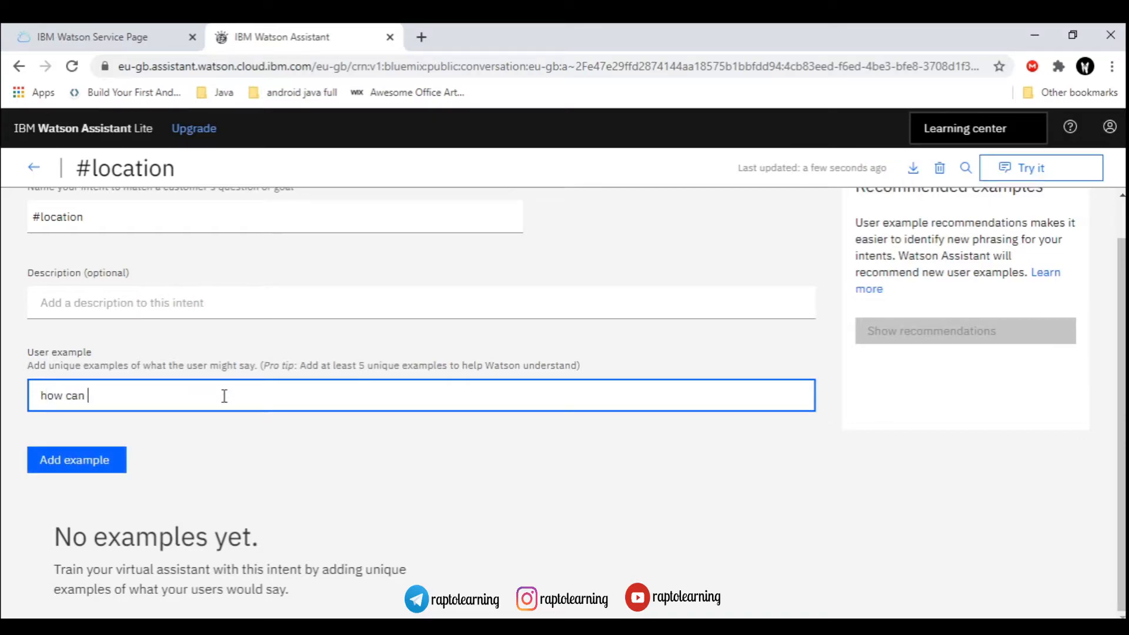
type("i reach you")
key("Return")
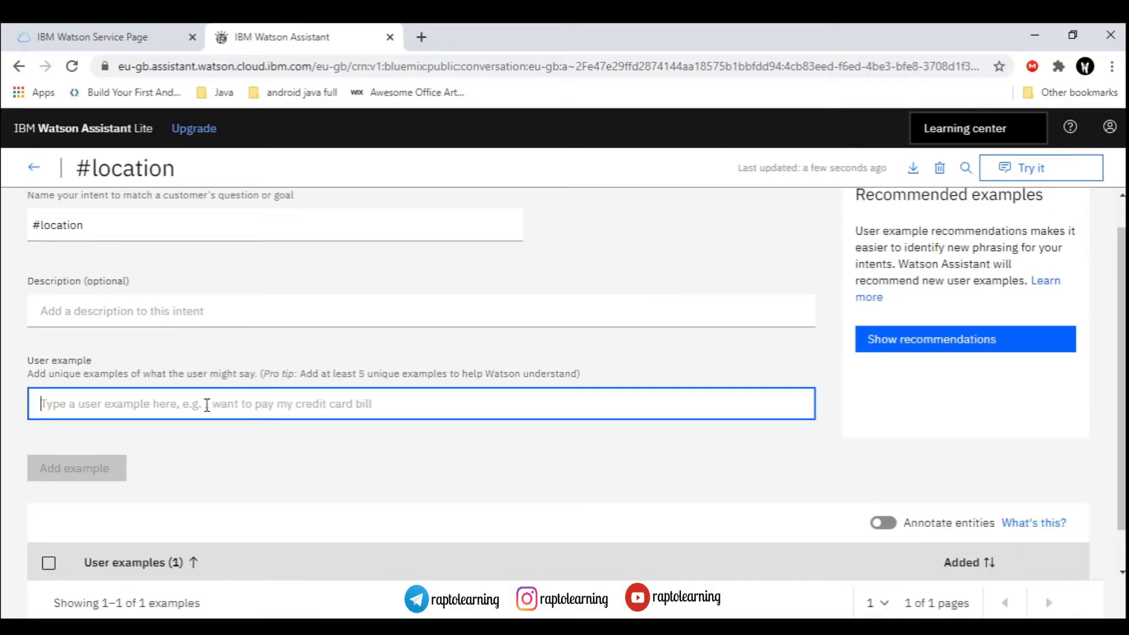
type("location")
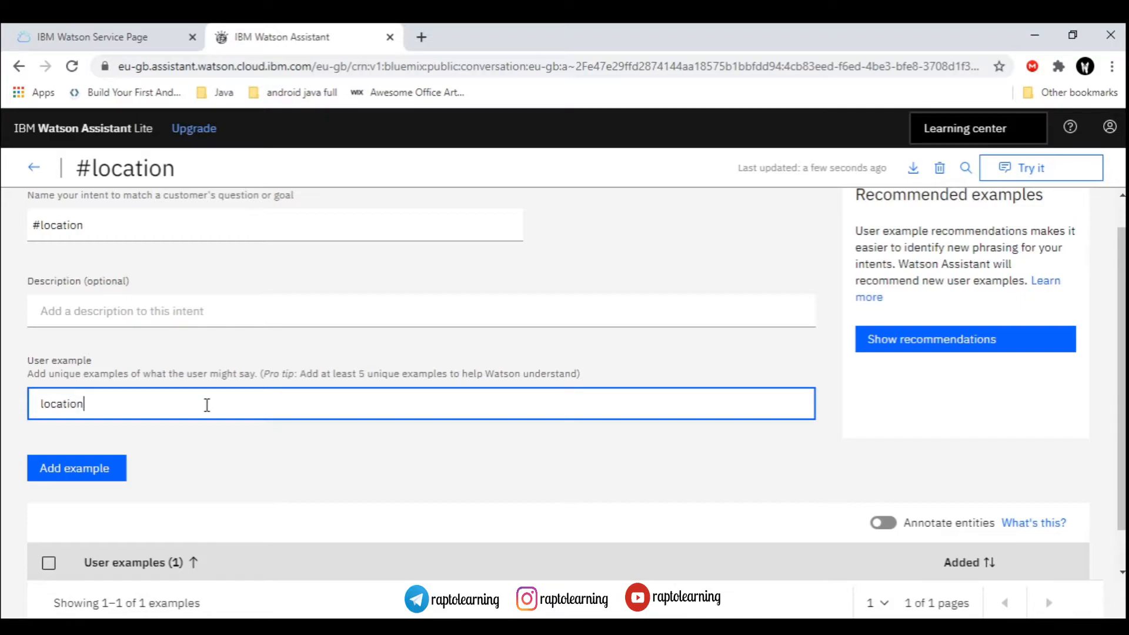
key("Return")
- Add the user examples "Where are you located" and "where is your supplies" to the #location intent
type("Where are")
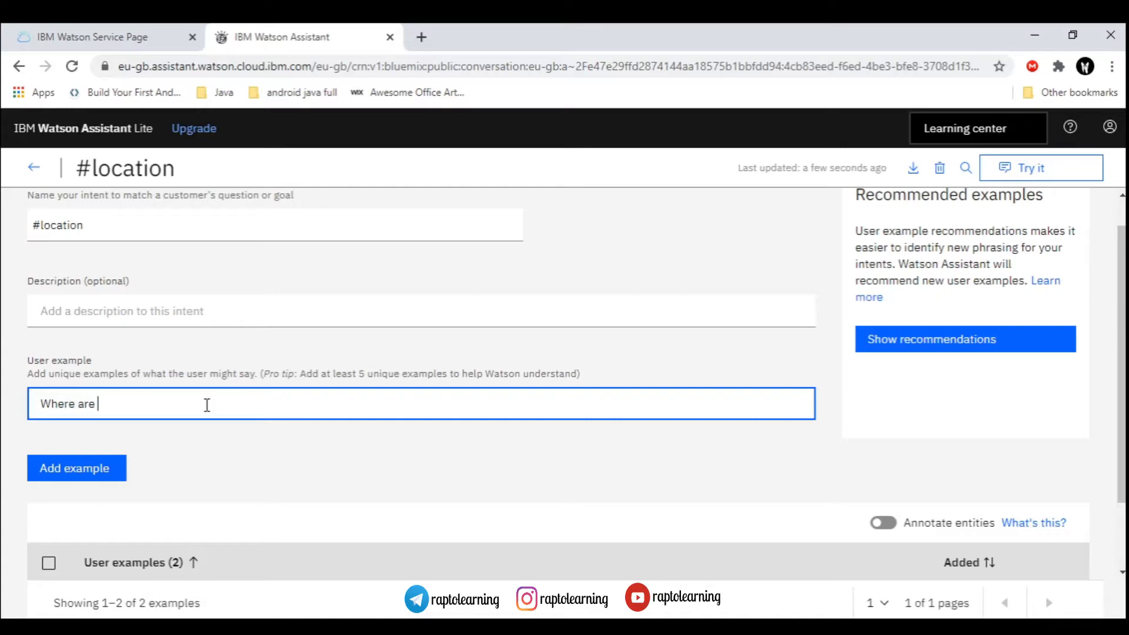
type(" you located")
key("Return")
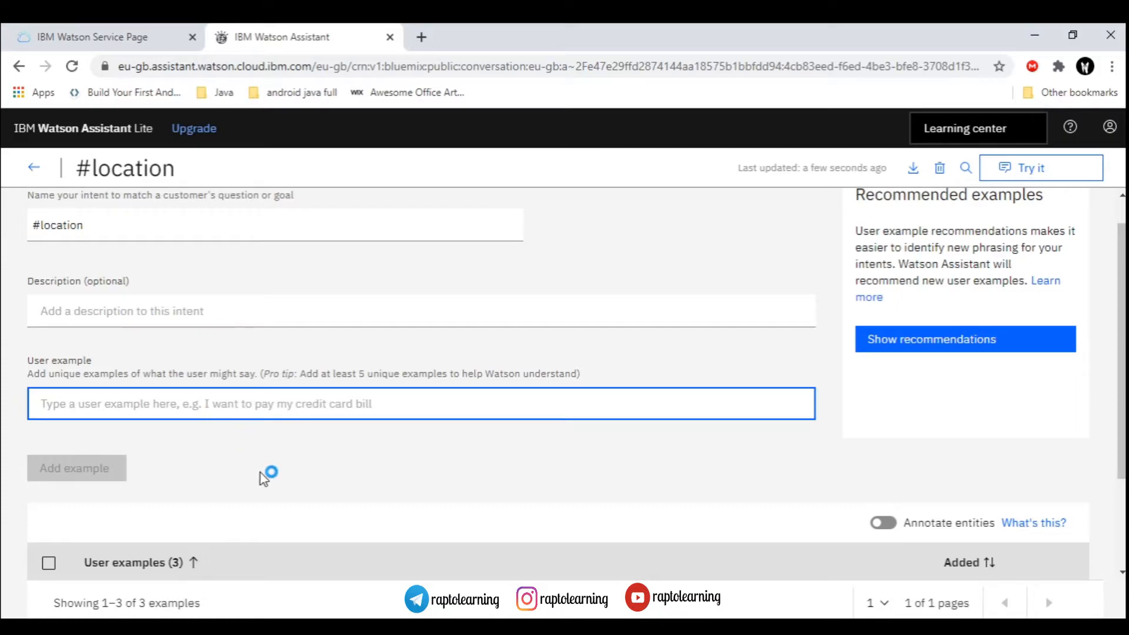
scroll(265, 476, "down", 2)
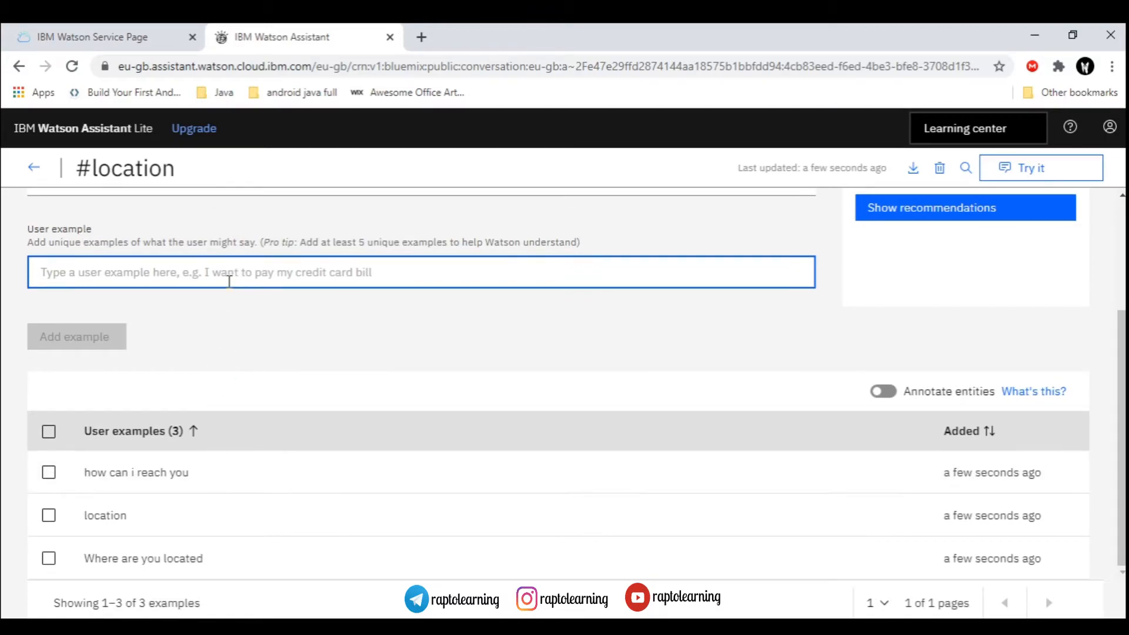
type("where is y")
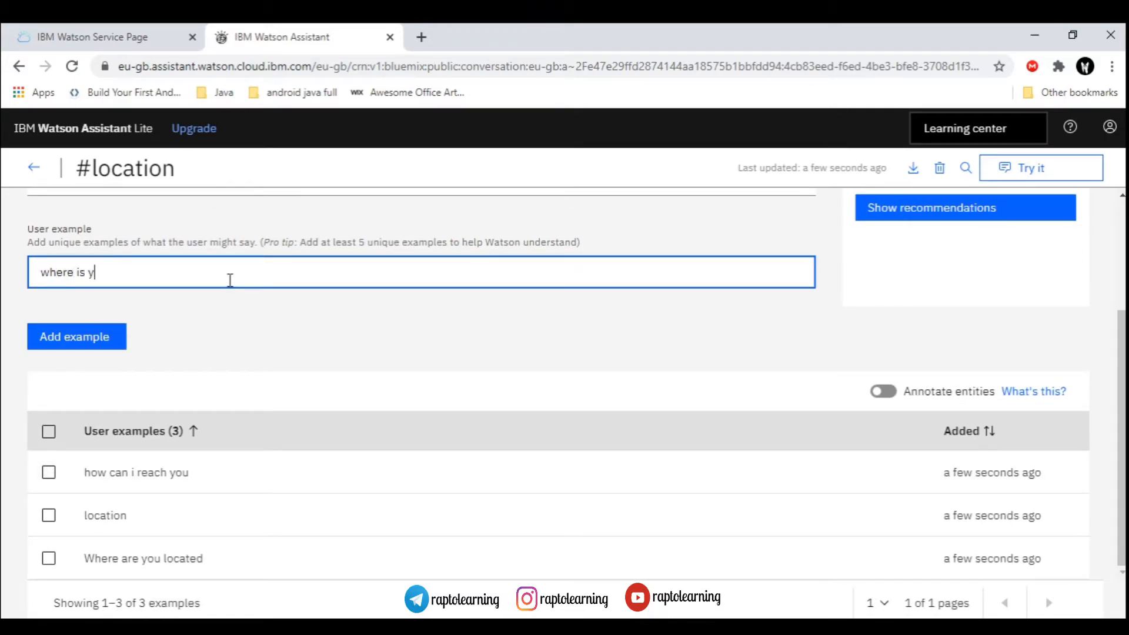
type("our supplies")
key("Return")
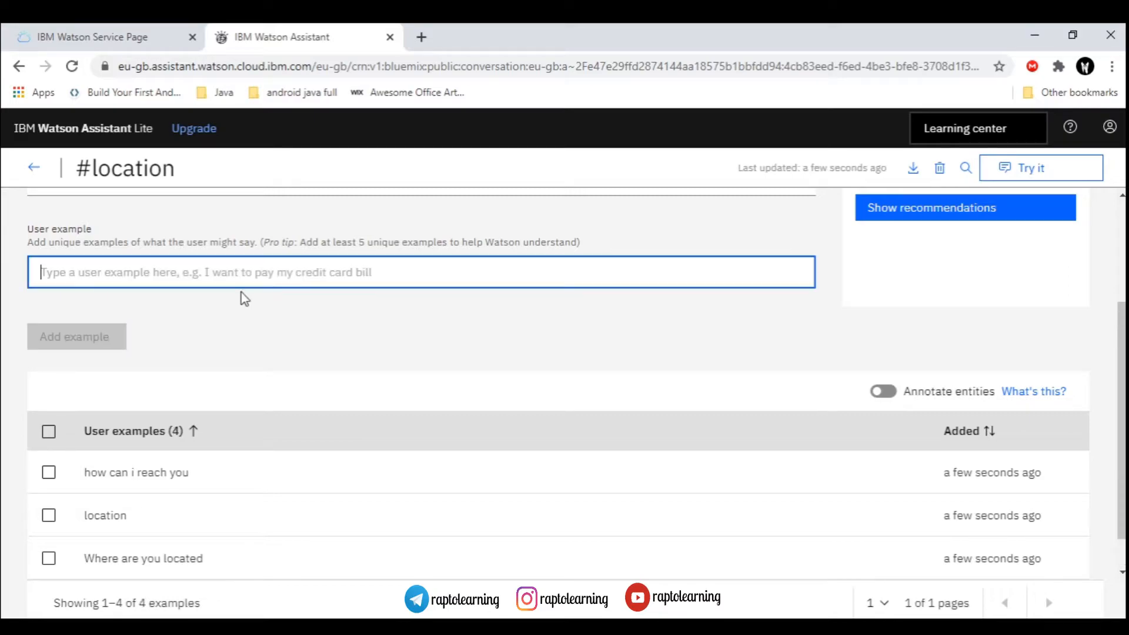
- Add the user example "where is the store located" to the #location intent and check the example list
scroll(212, 424, "up", 2)
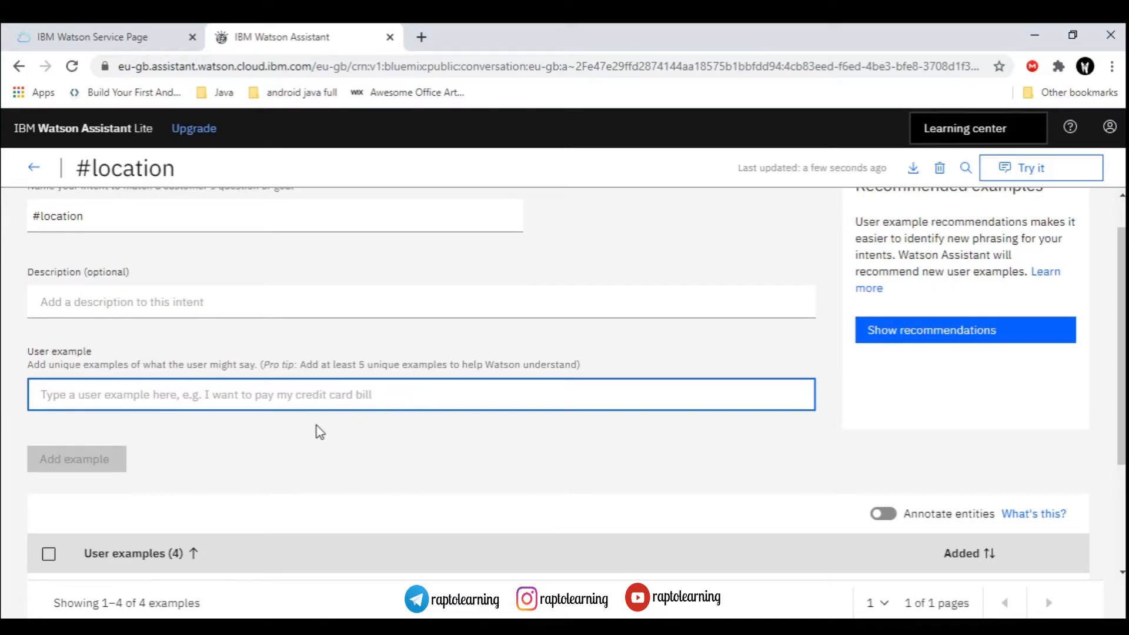
scroll(316, 426, "up", 1)
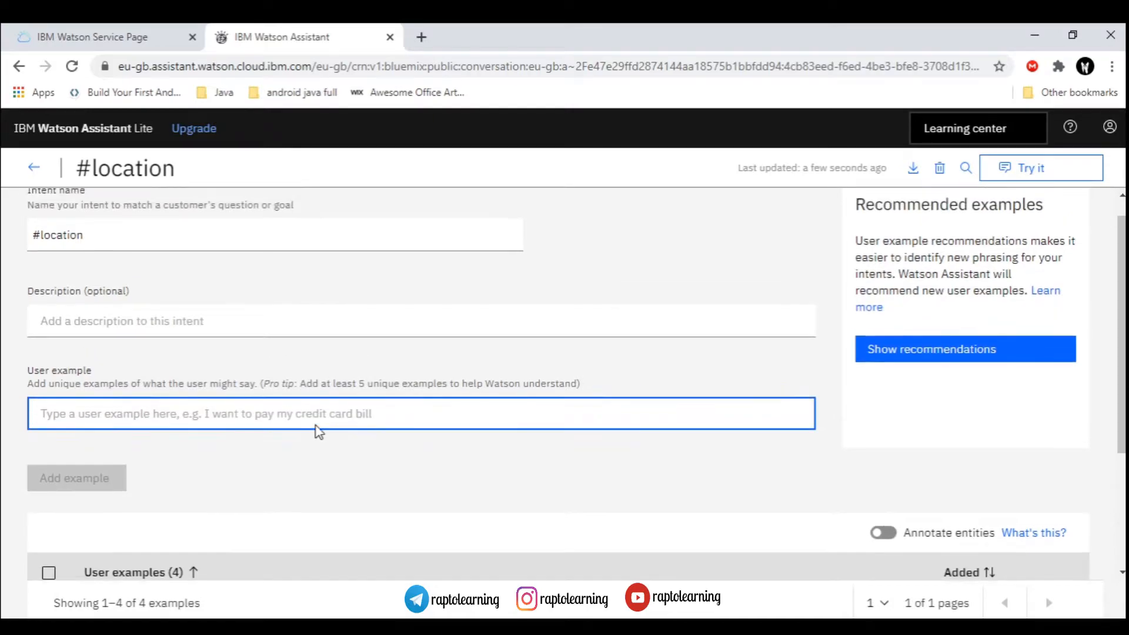
scroll(318, 424, "down", 2)
scroll(238, 424, "down", 2)
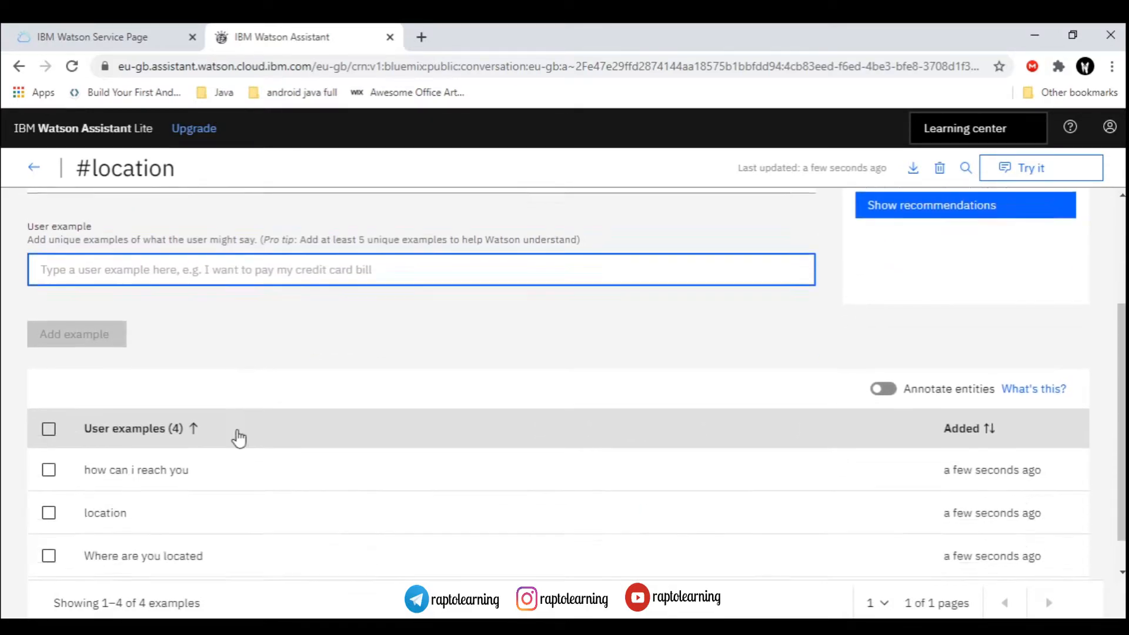
scroll(278, 429, "up", 1)
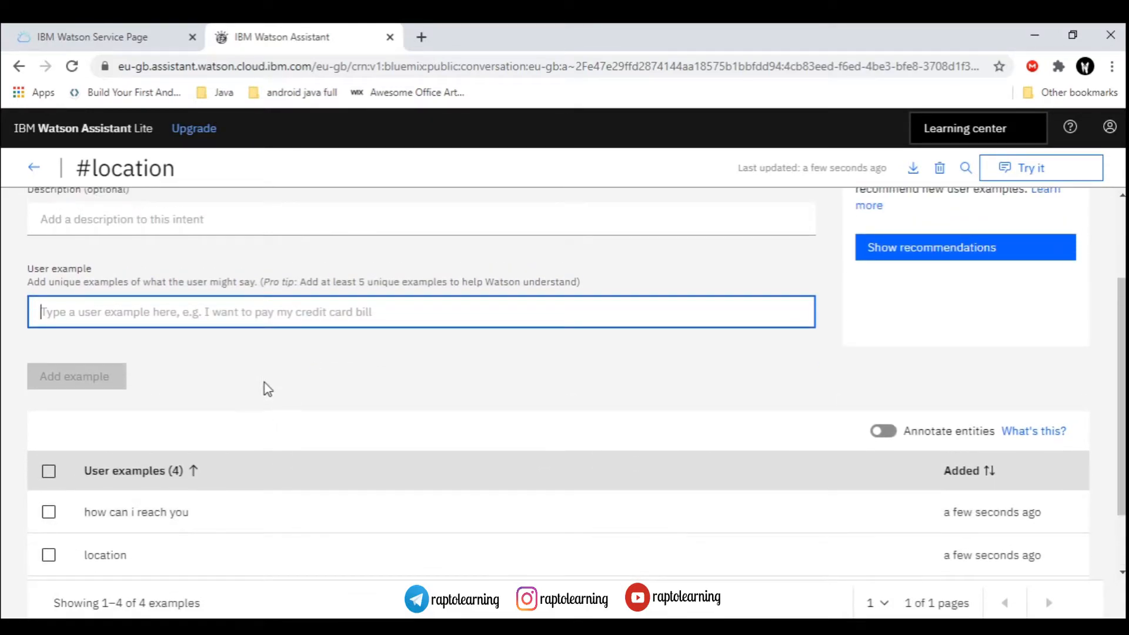
type("w")
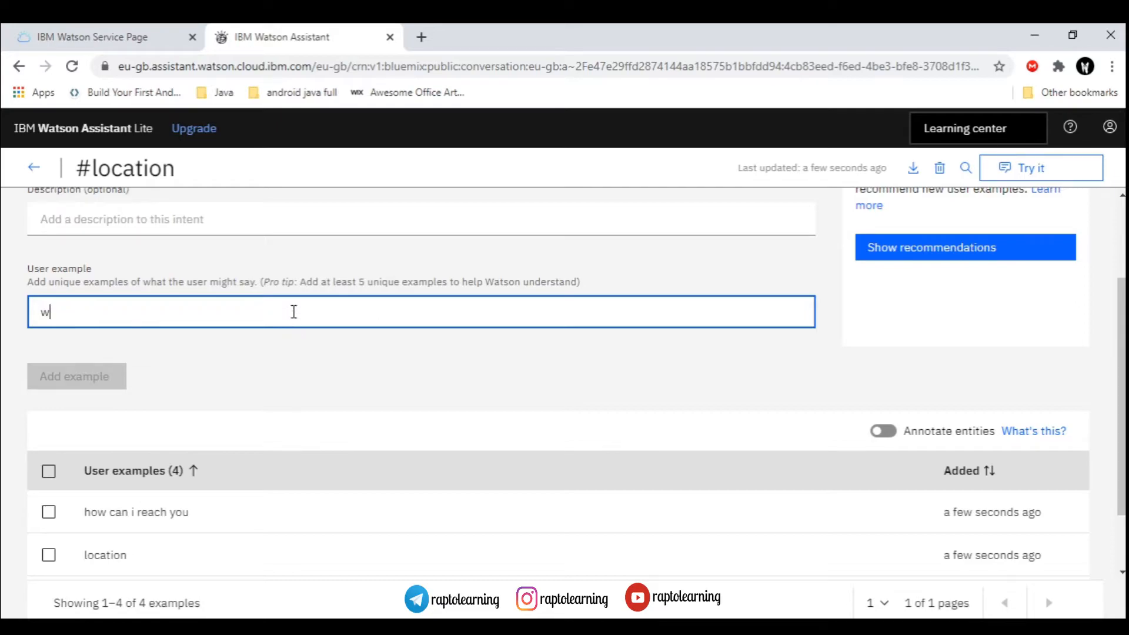
type("here is the store")
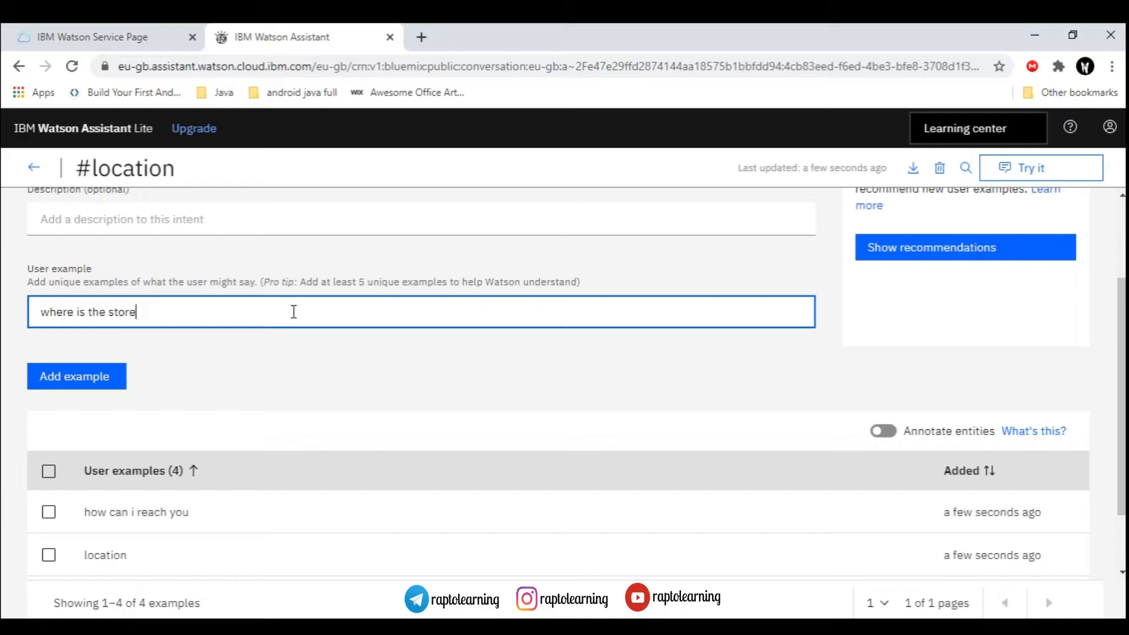
type(" located")
key("Tab")
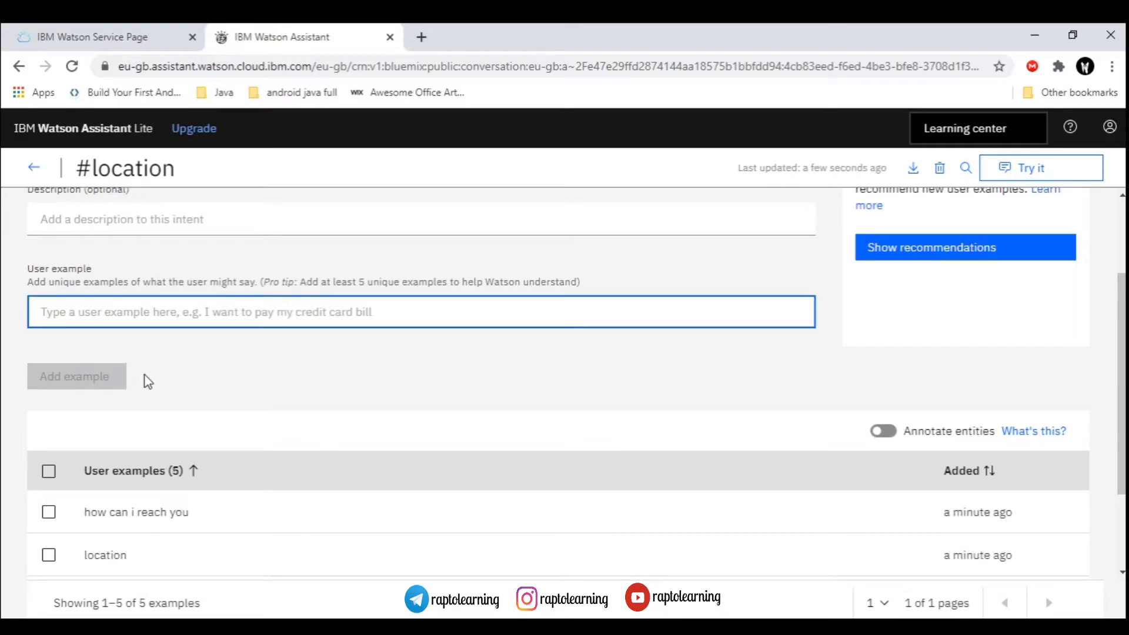
scroll(258, 372, "down", 2)
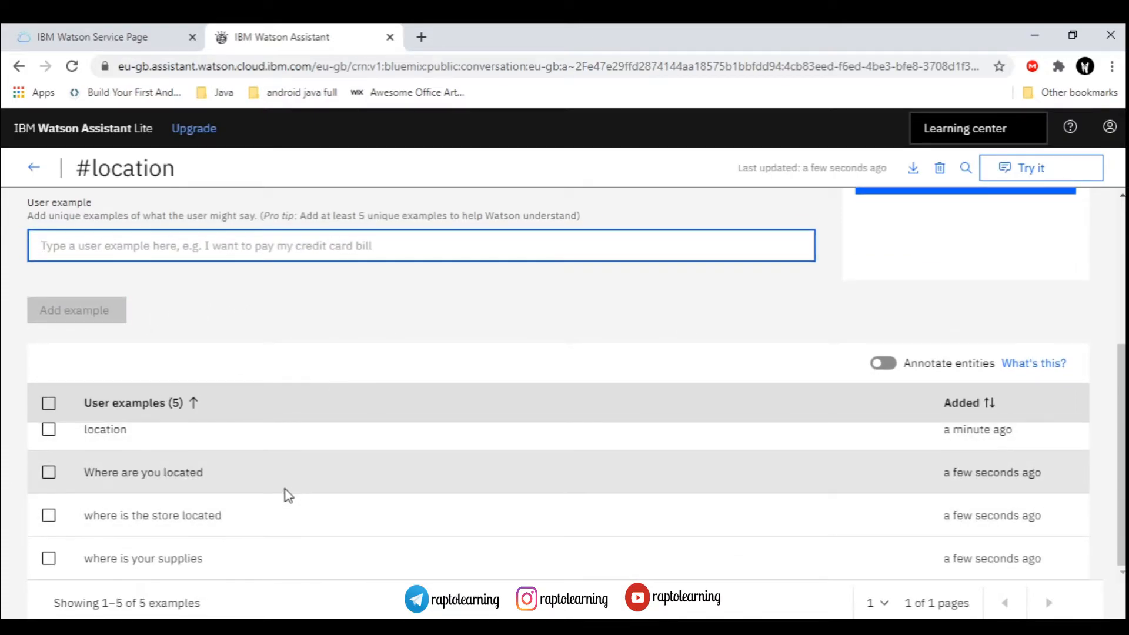
scroll(285, 494, "up", 3)
left_click(35, 167)
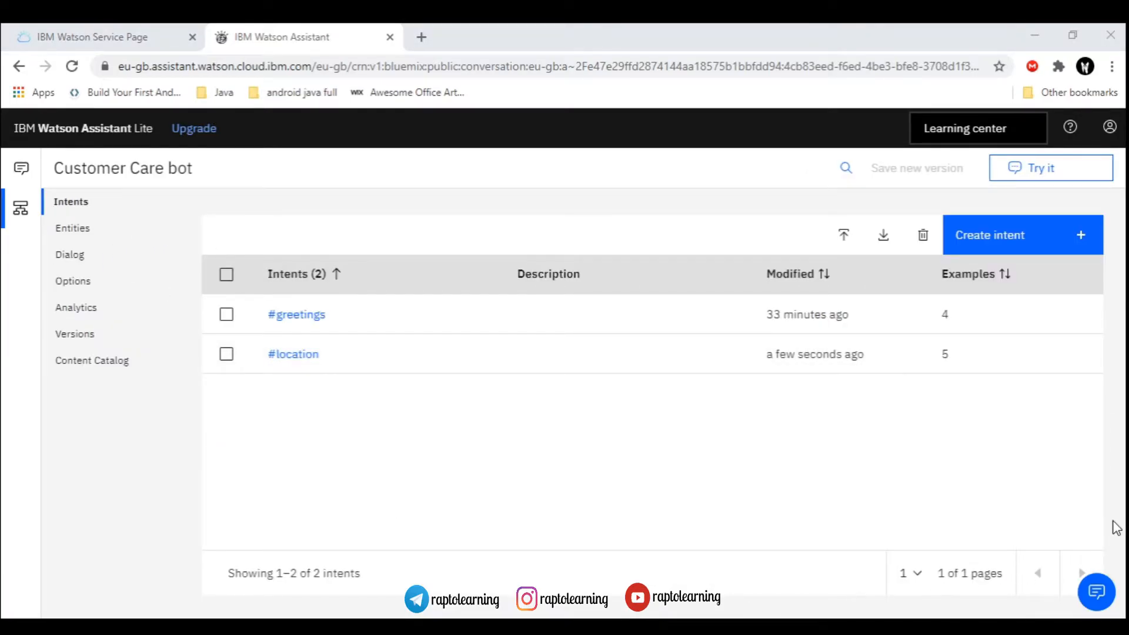
left_click(452, 311)
left_click(83, 233)
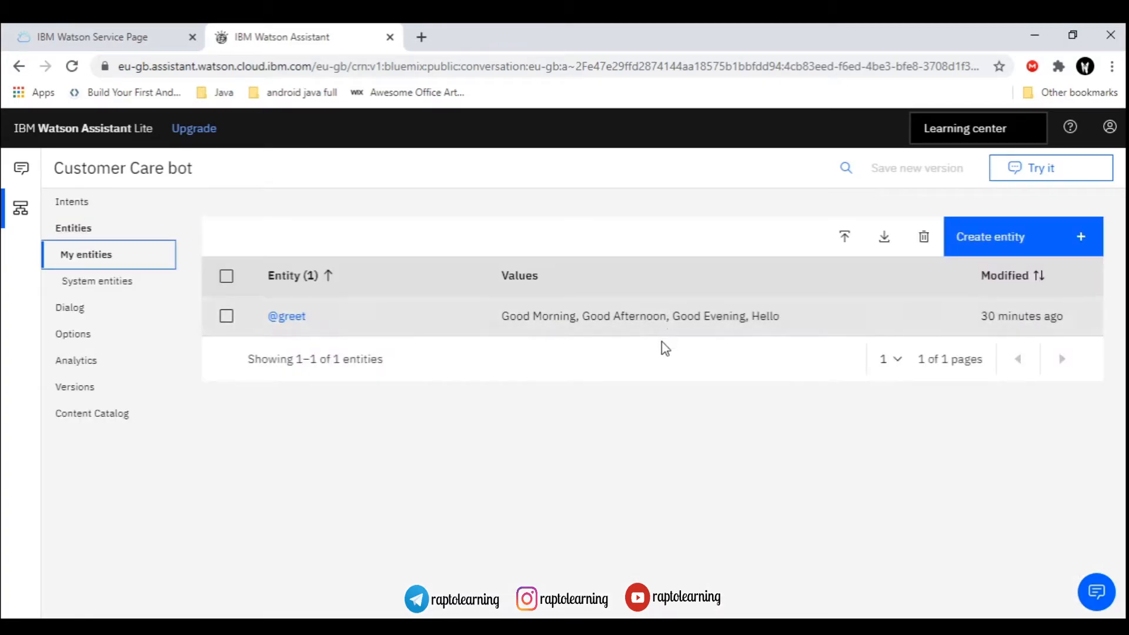
left_click(981, 242)
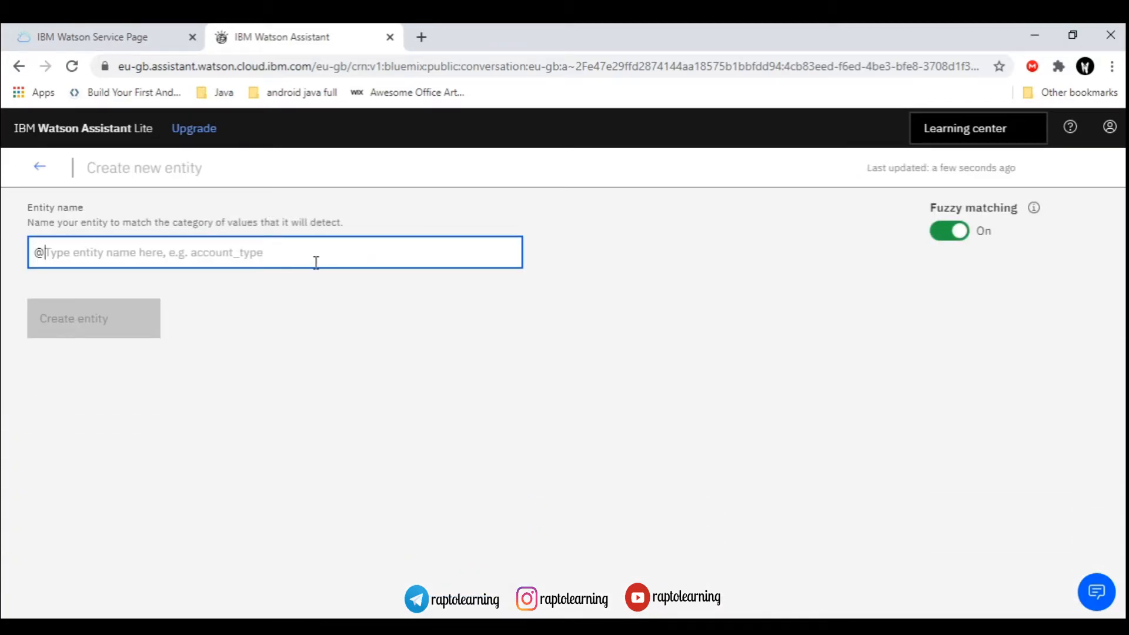
type("location")
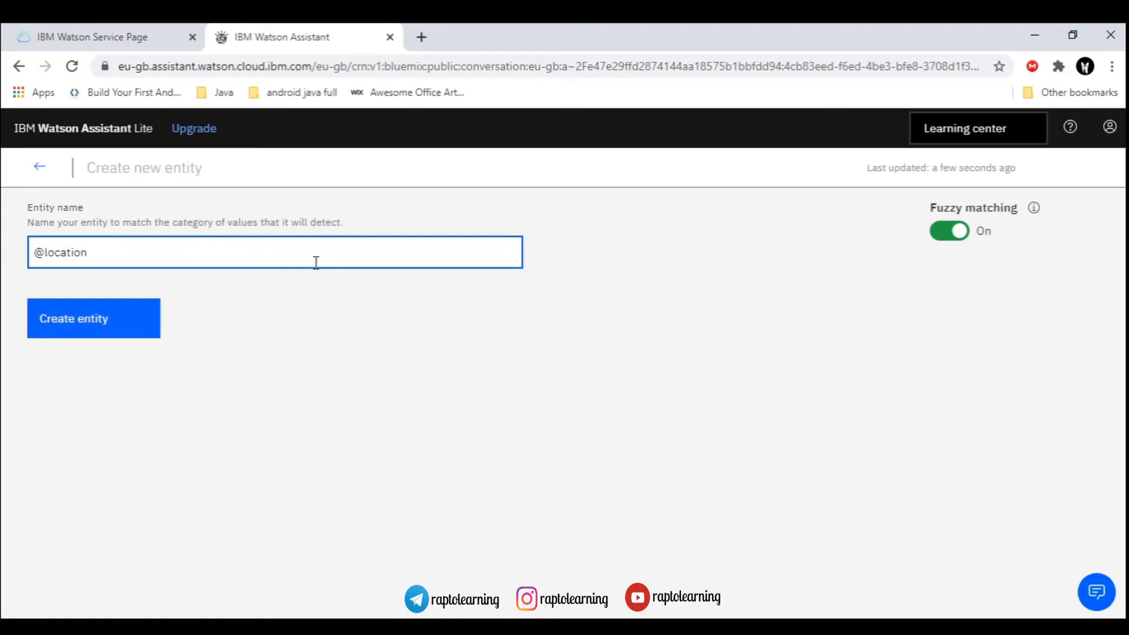
left_click(46, 323)
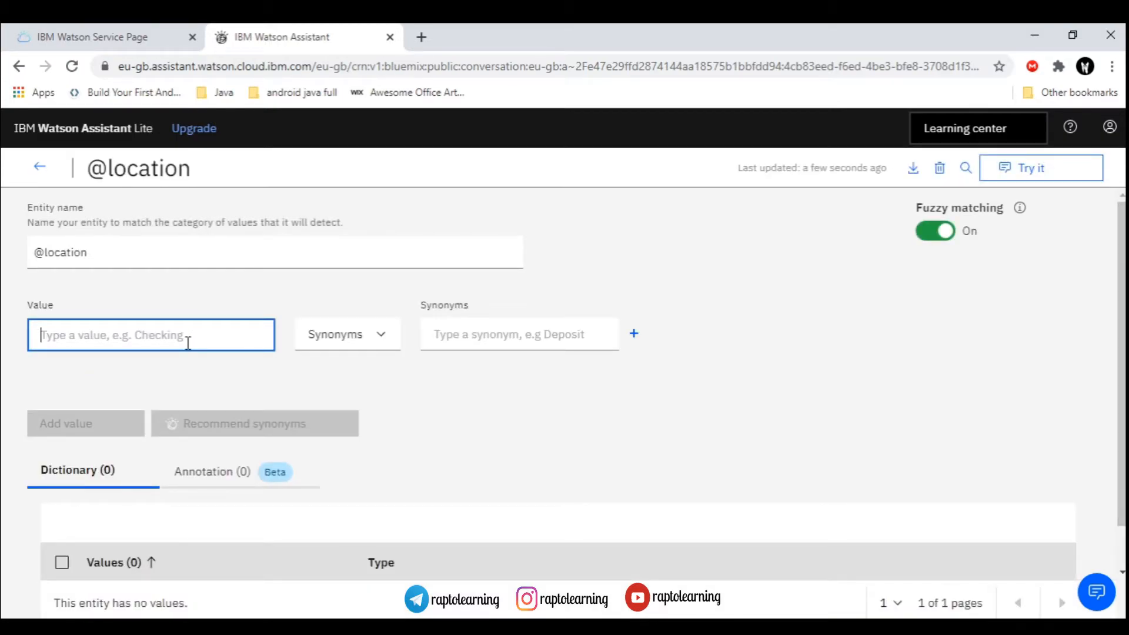
type("Pune")
key("Tab")
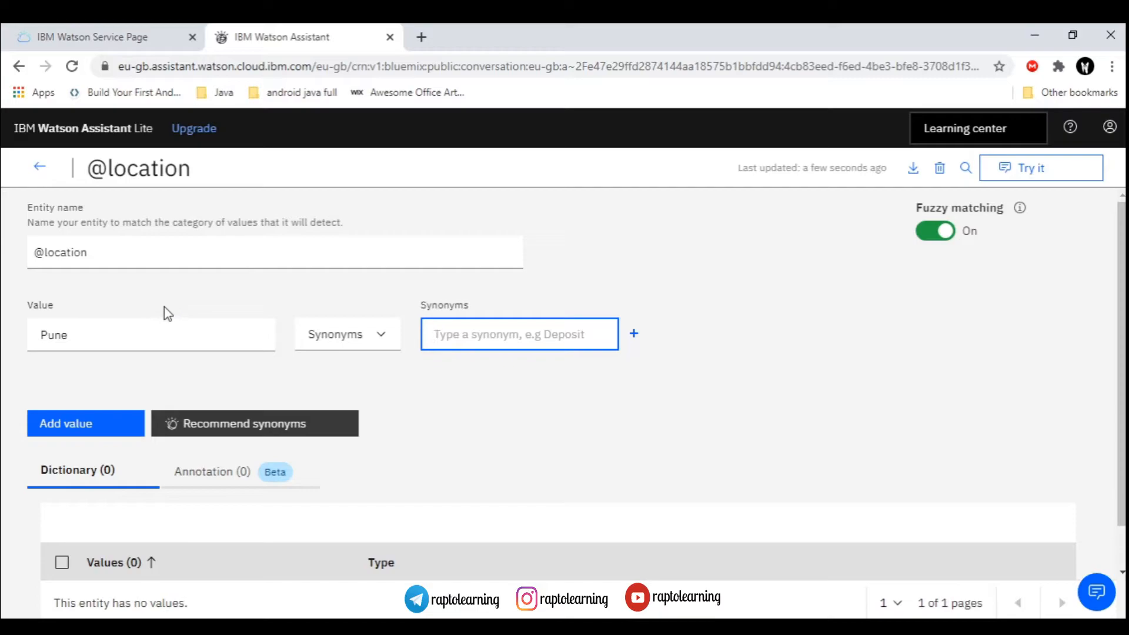
left_click(64, 433)
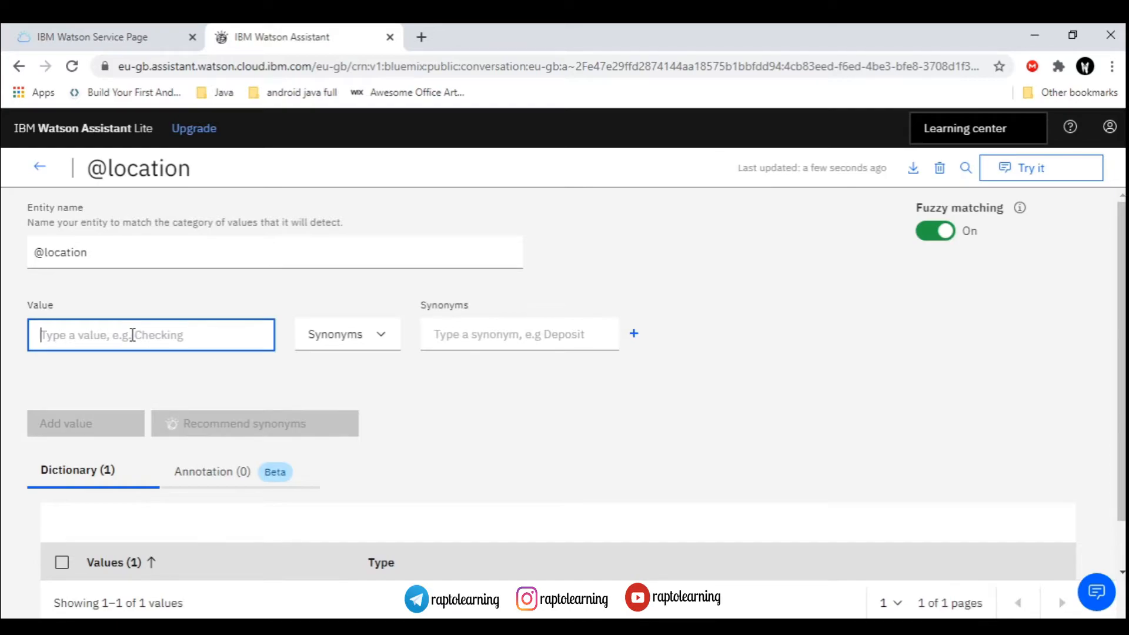
type("mumbai")
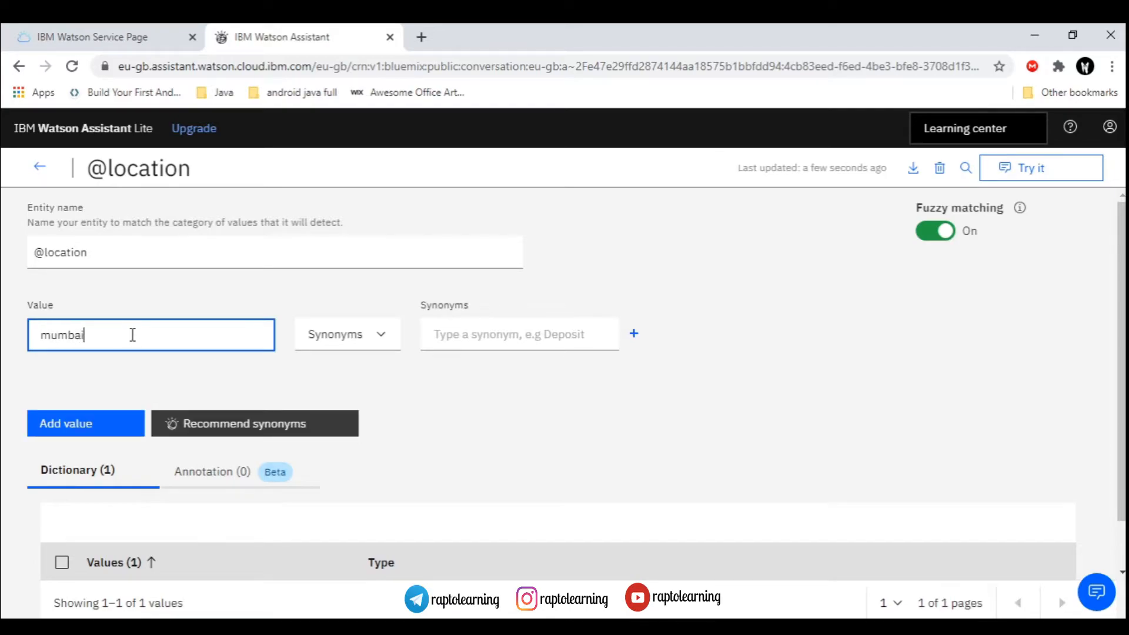
left_click(126, 431)
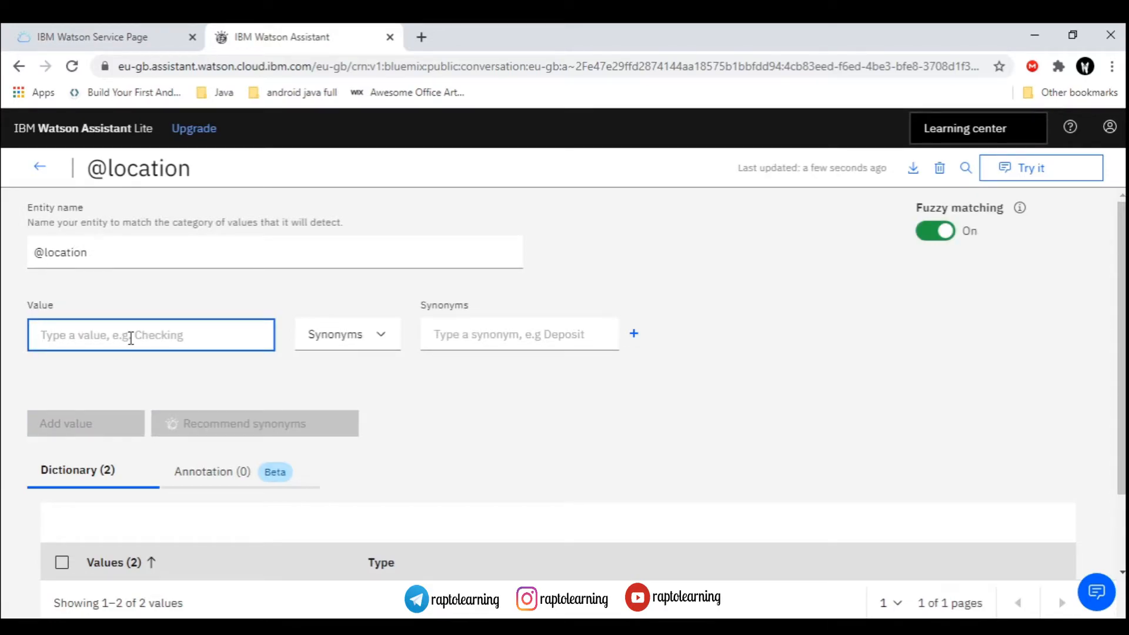
type("Nagpur")
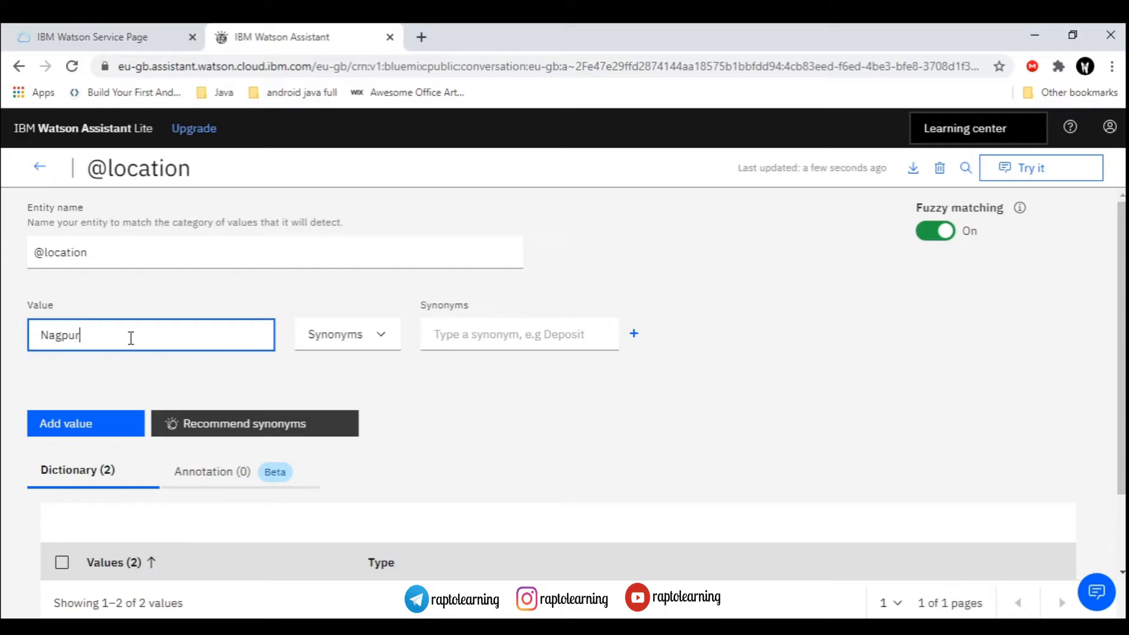
left_click(86, 421)
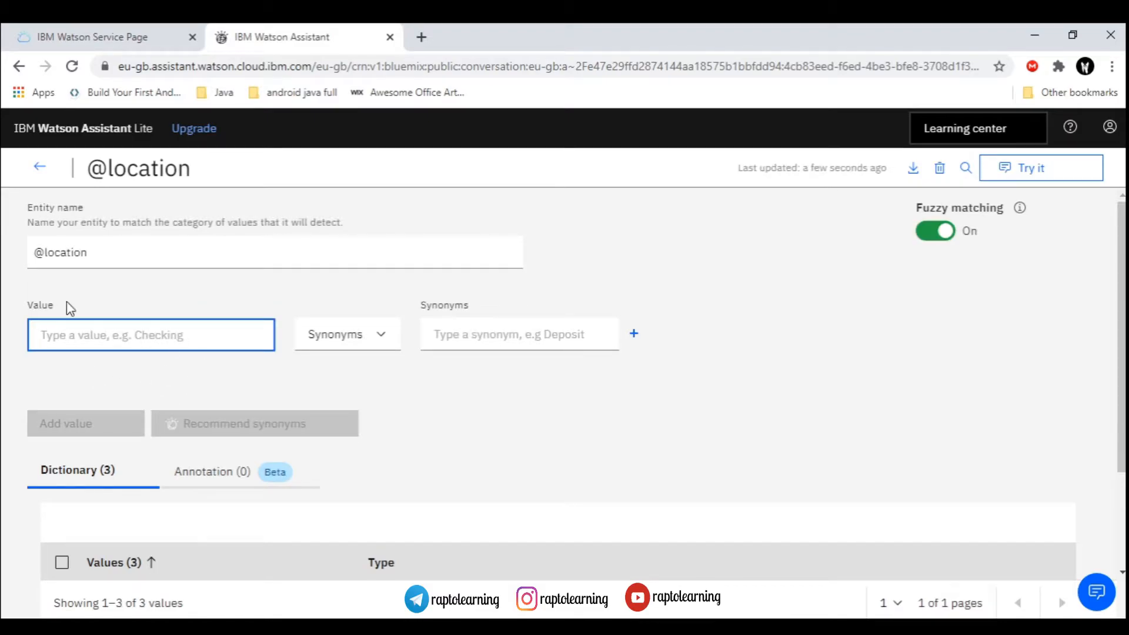
left_click(43, 169)
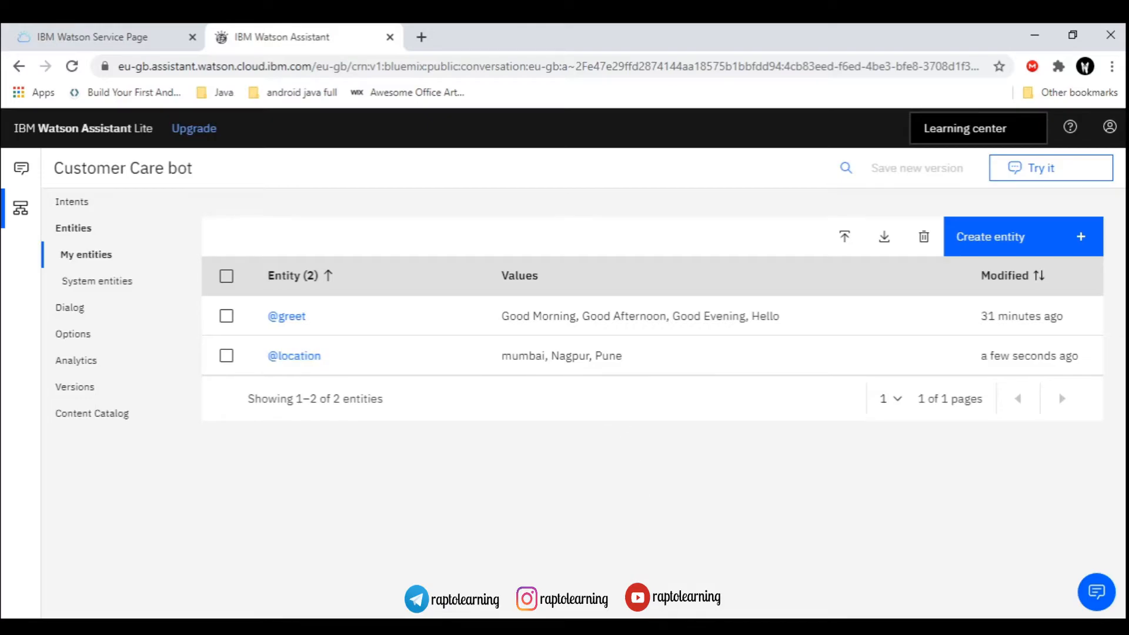
left_click(318, 360)
scroll(109, 420, "down", 2)
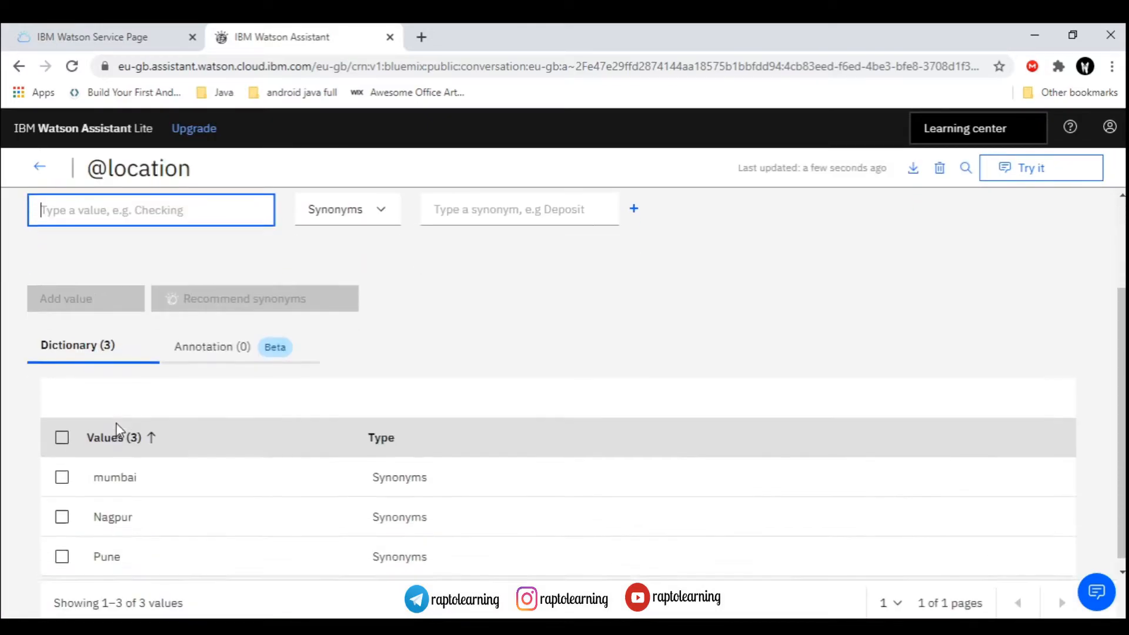
left_click(61, 467)
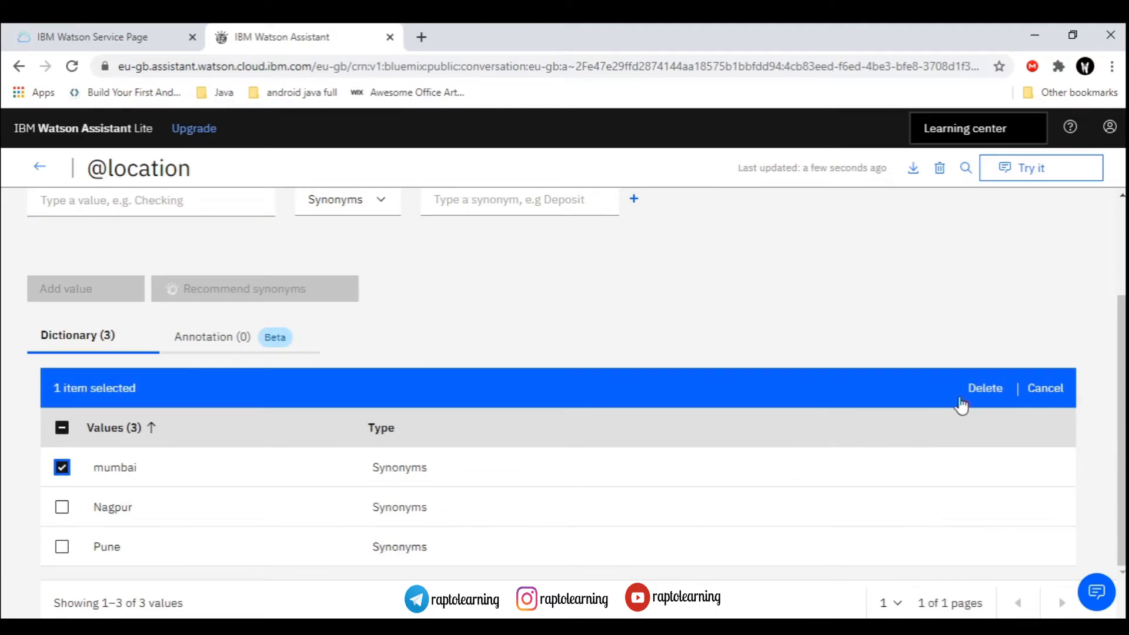
left_click(960, 400)
left_click(624, 488)
scroll(227, 441, "up", 3)
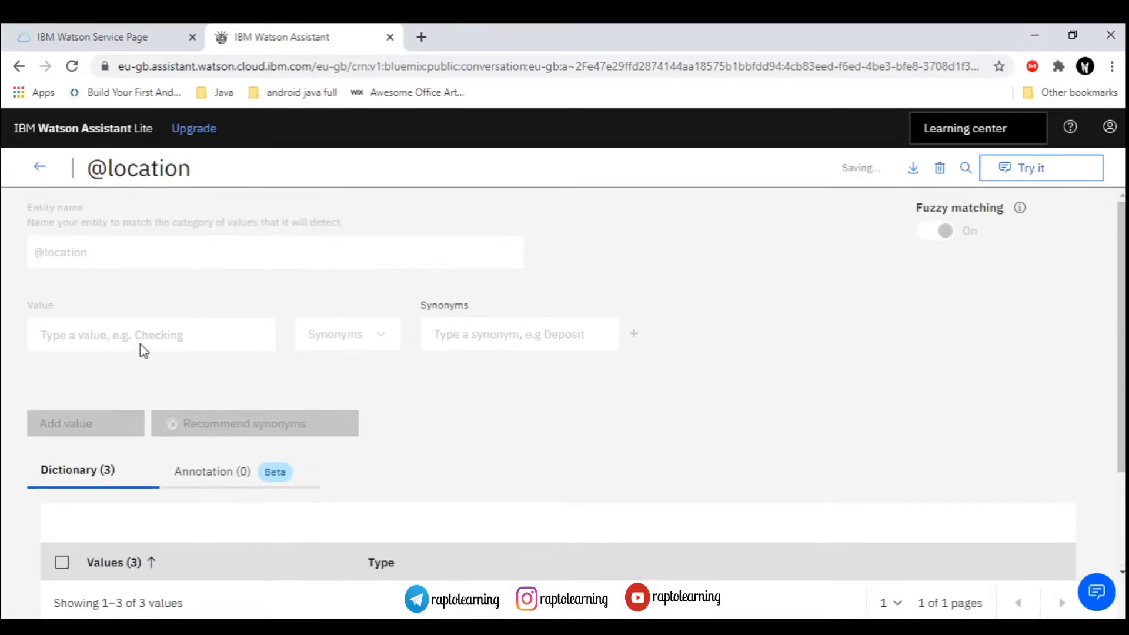
left_click(149, 340)
type("Mu")
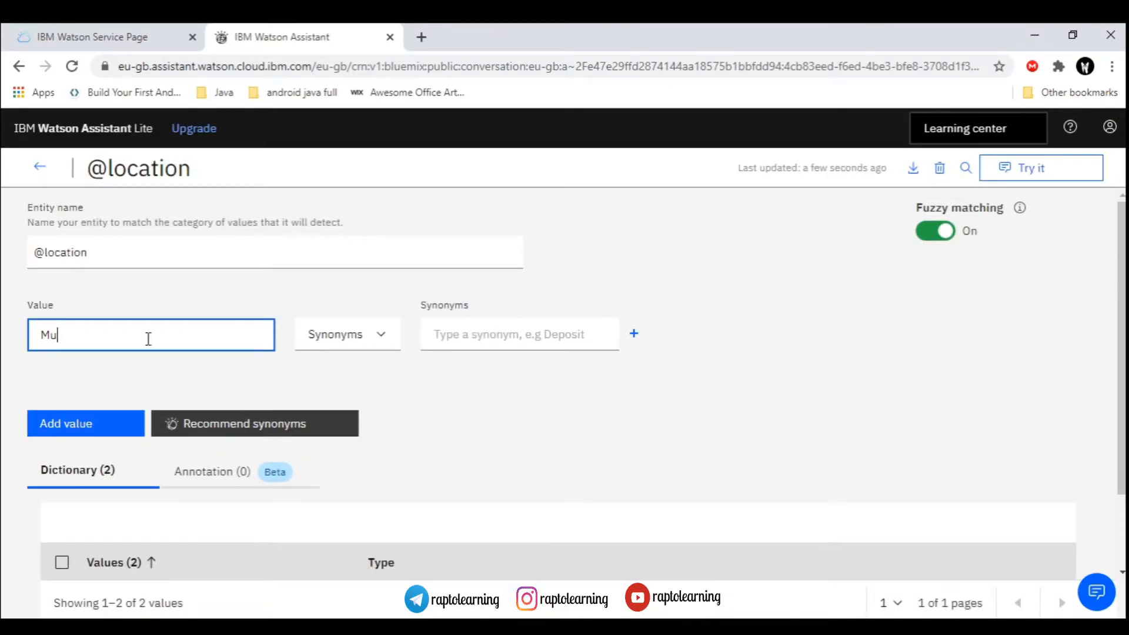
type("mba")
left_click(111, 429)
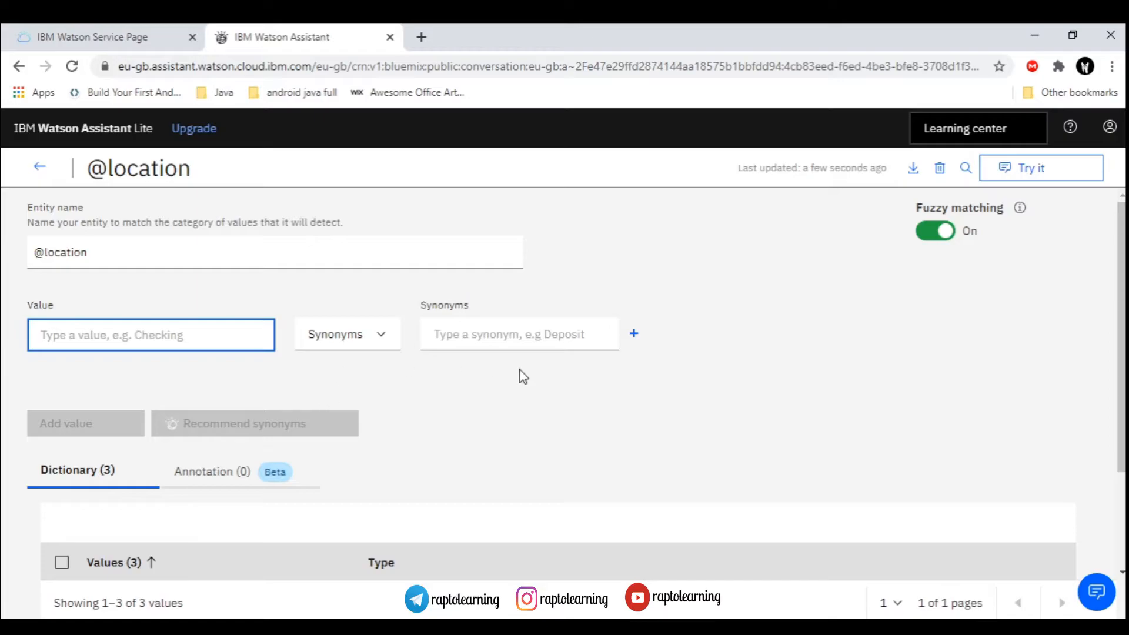
left_click(39, 168)
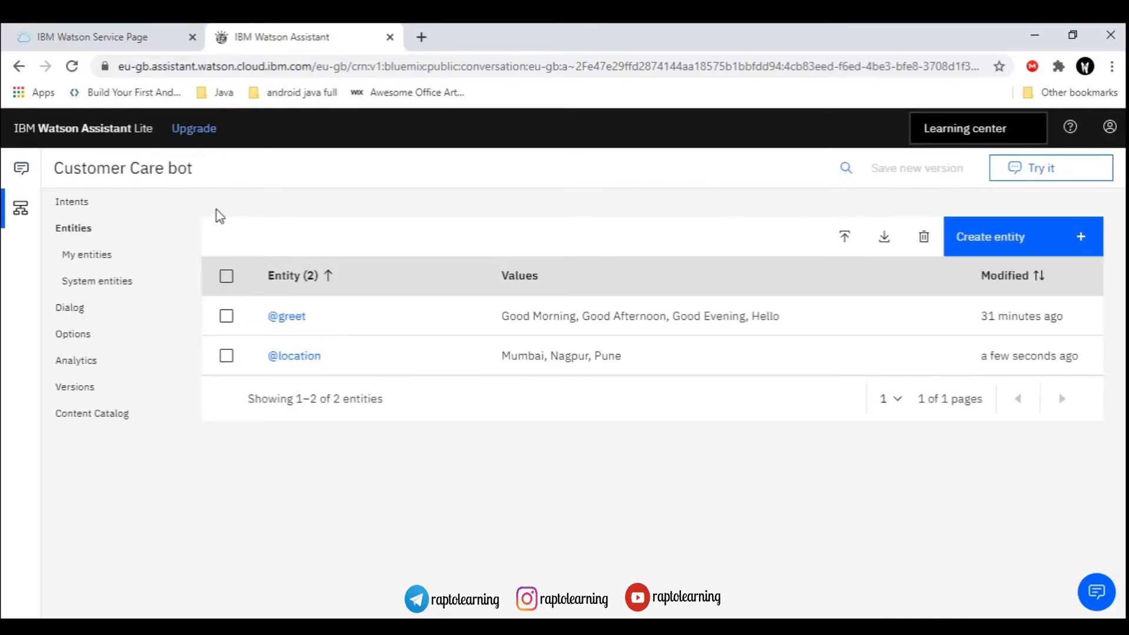
- Add a dialog node below the greet node and name it "Location"
left_click(74, 312)
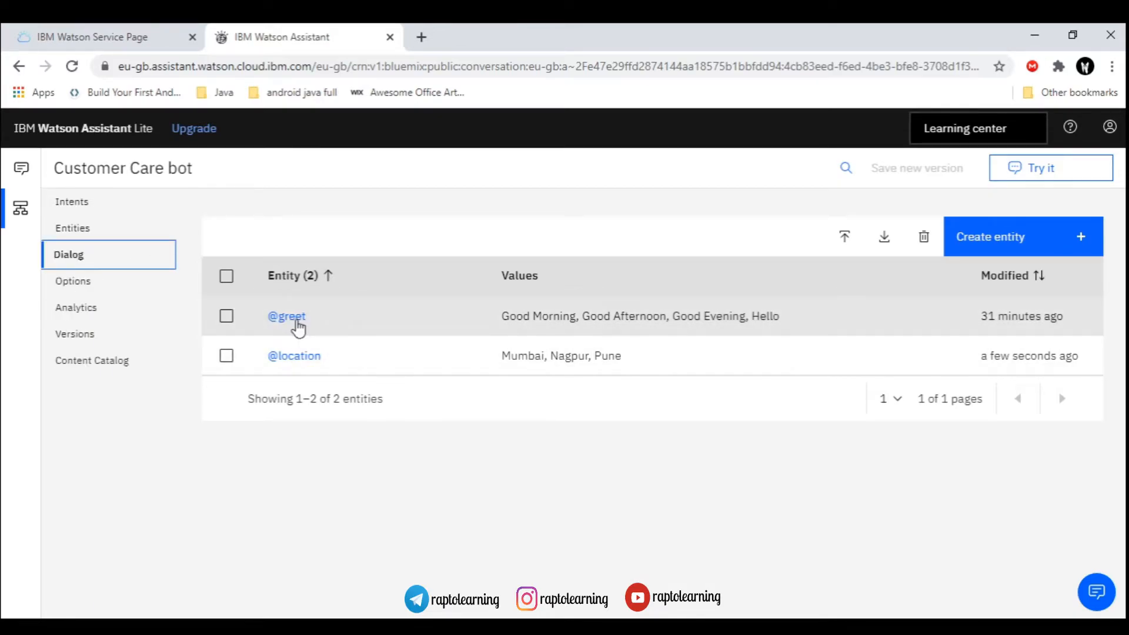
left_click(70, 256)
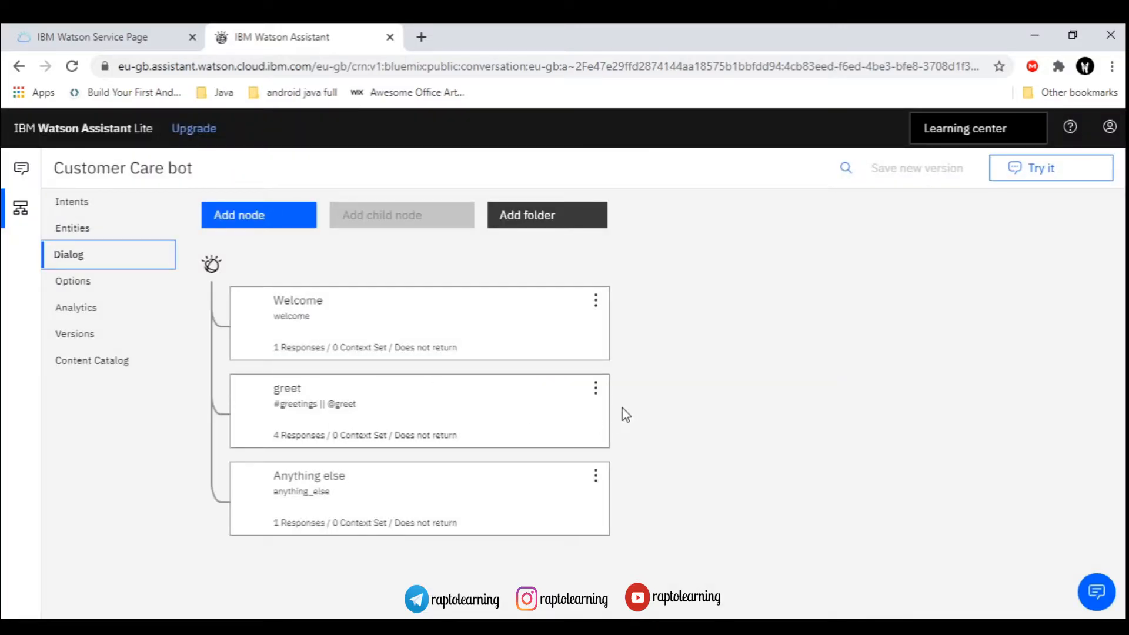
left_click(596, 390)
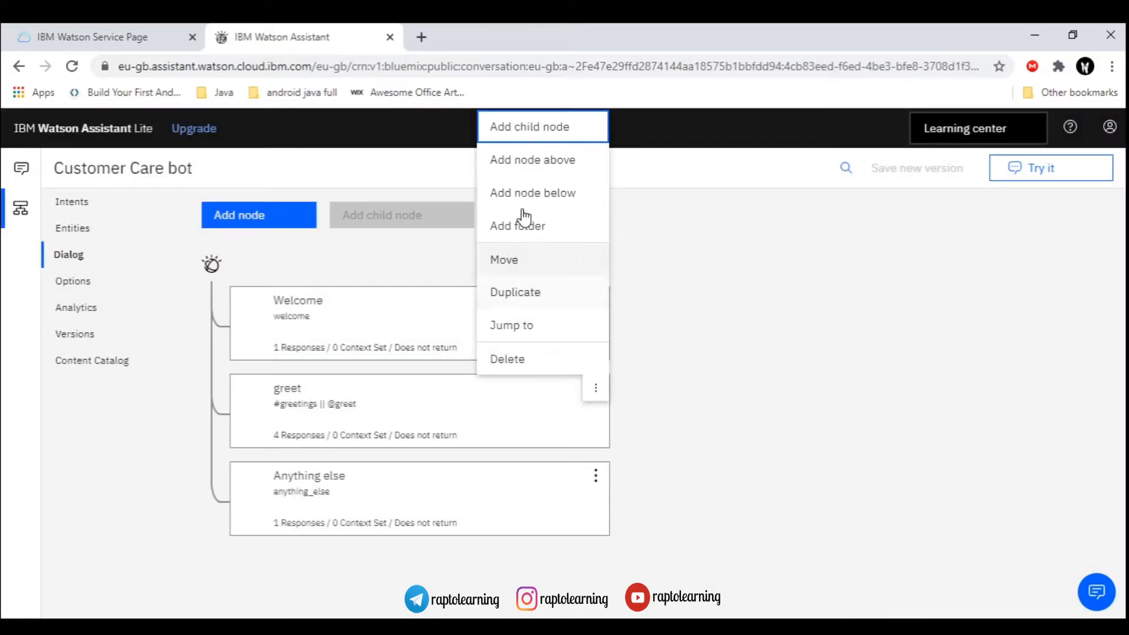
left_click(537, 193)
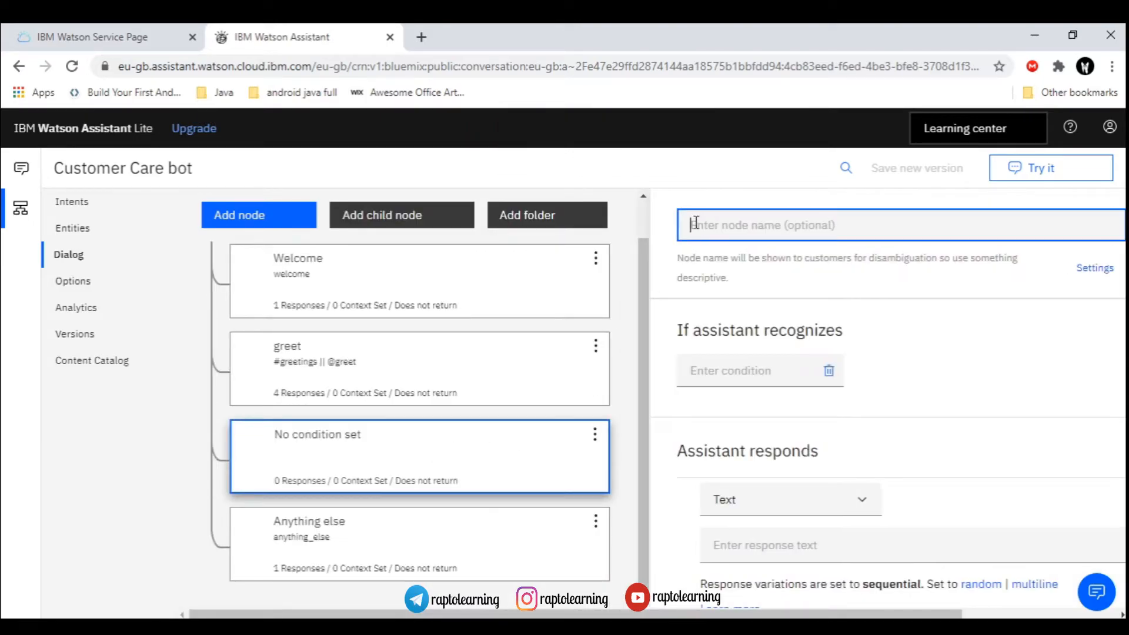
type("Loca")
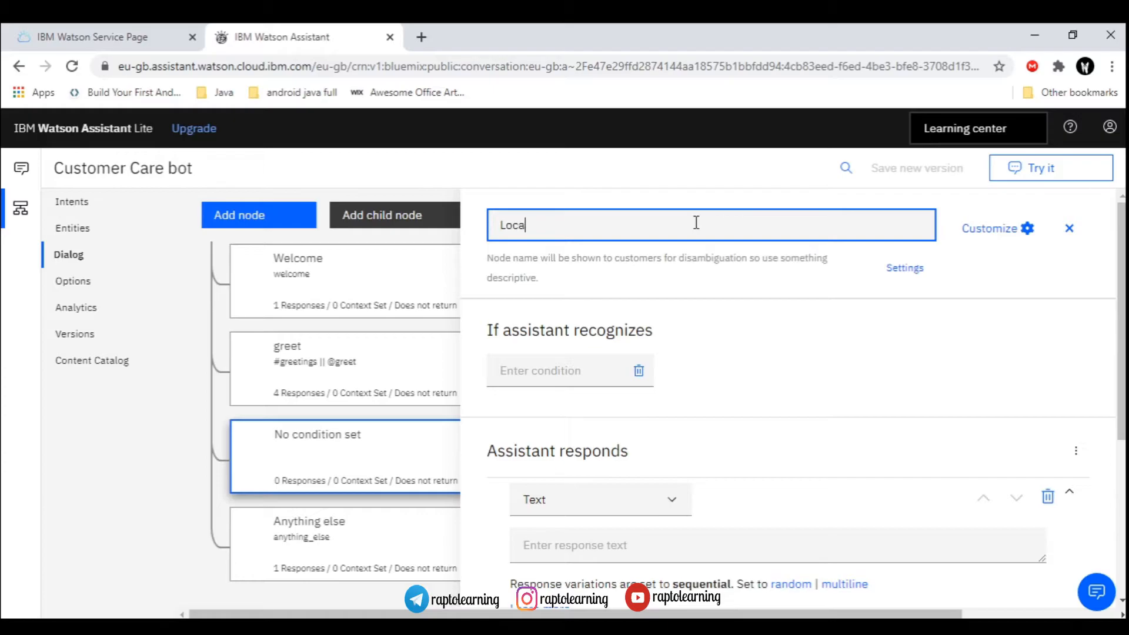
type("tion")
- Set the #location intent as the condition that the Location node recognizes
left_click(599, 371)
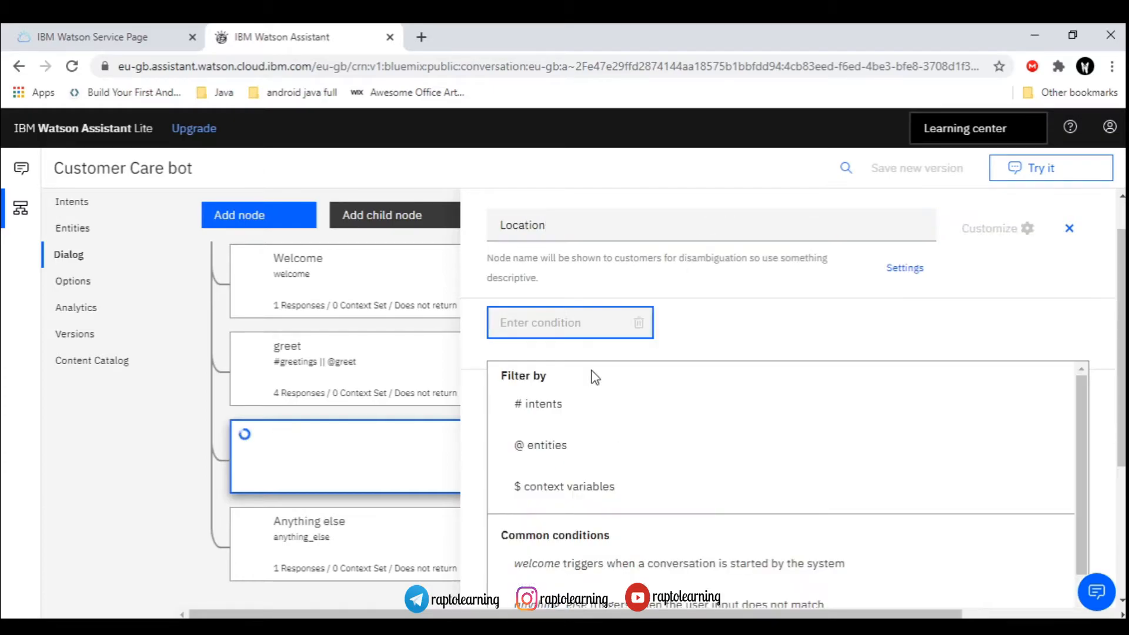
left_click(589, 410)
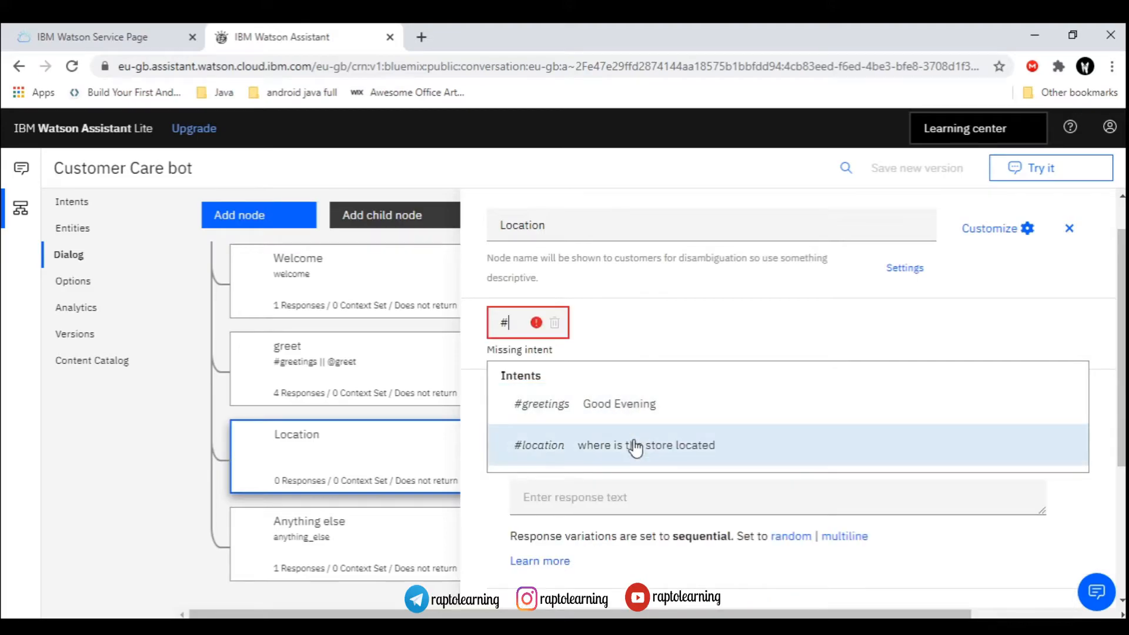
left_click(611, 452)
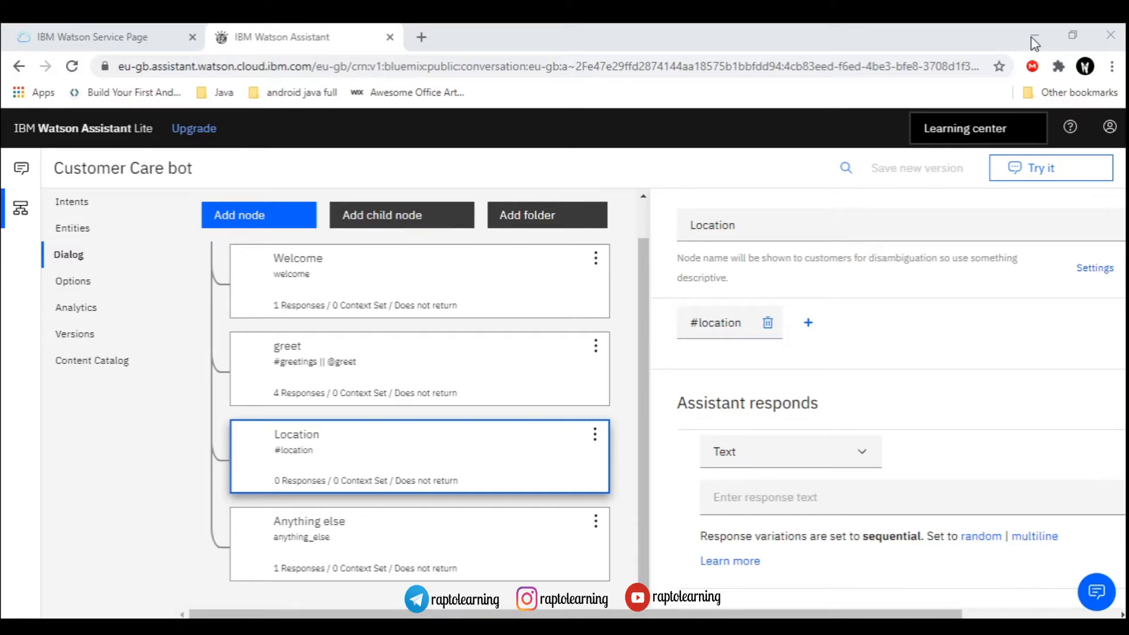
left_click(1025, 278)
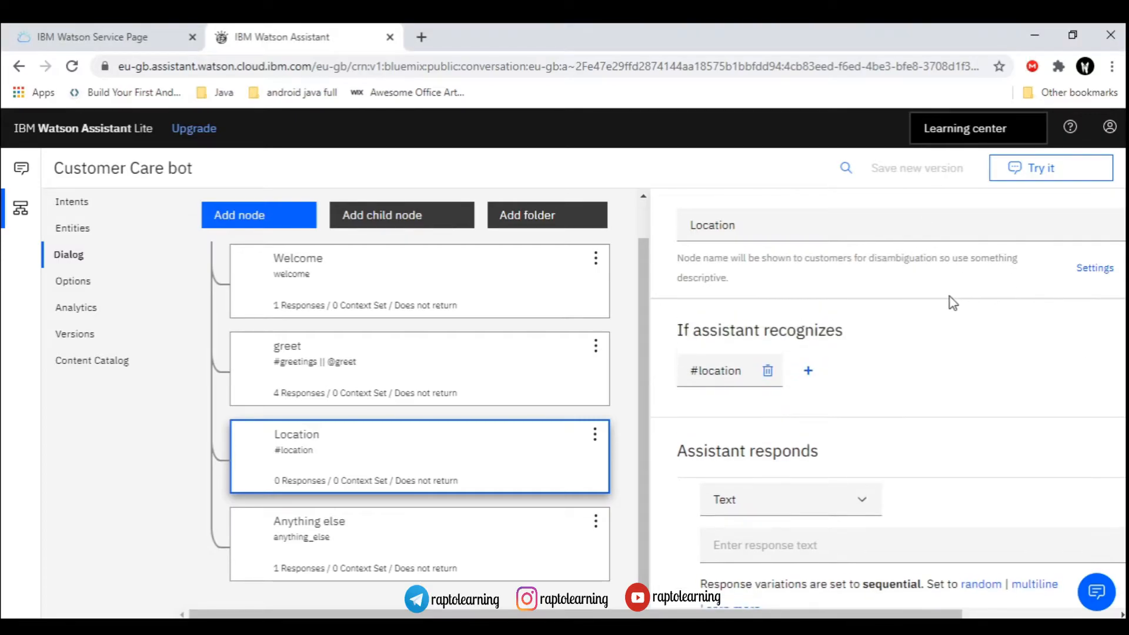
- Enable multiple conditioned responses for the Location node and apply the customization
left_click(986, 228)
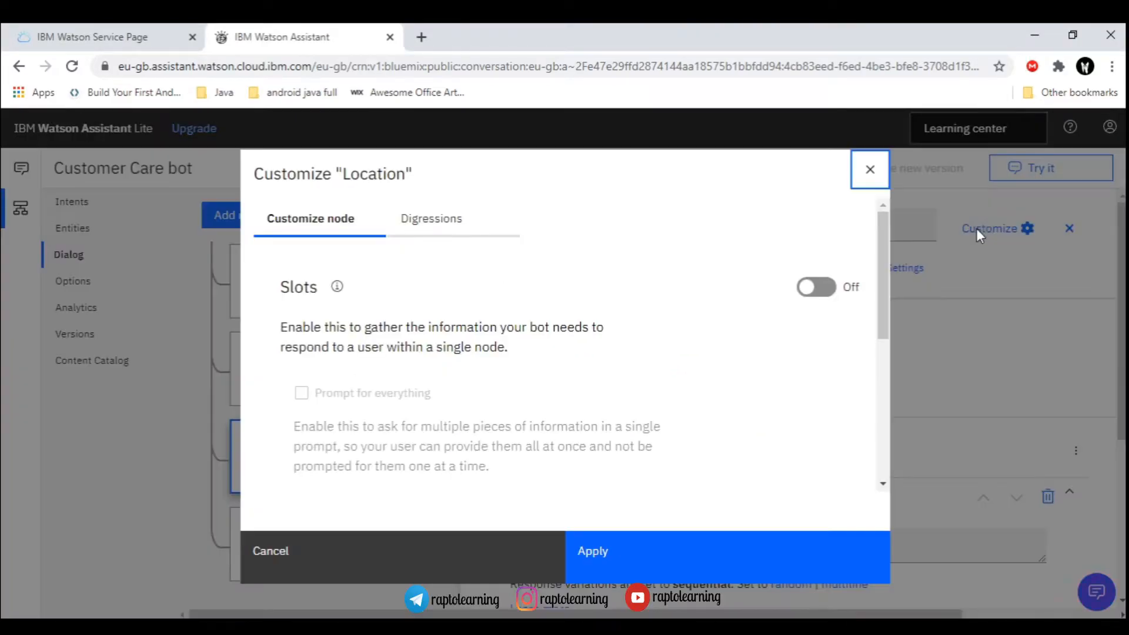
scroll(499, 391, "down", 5)
scroll(547, 383, "up", 2)
left_click_drag(322, 311, 479, 336)
left_click(479, 336)
left_click(816, 313)
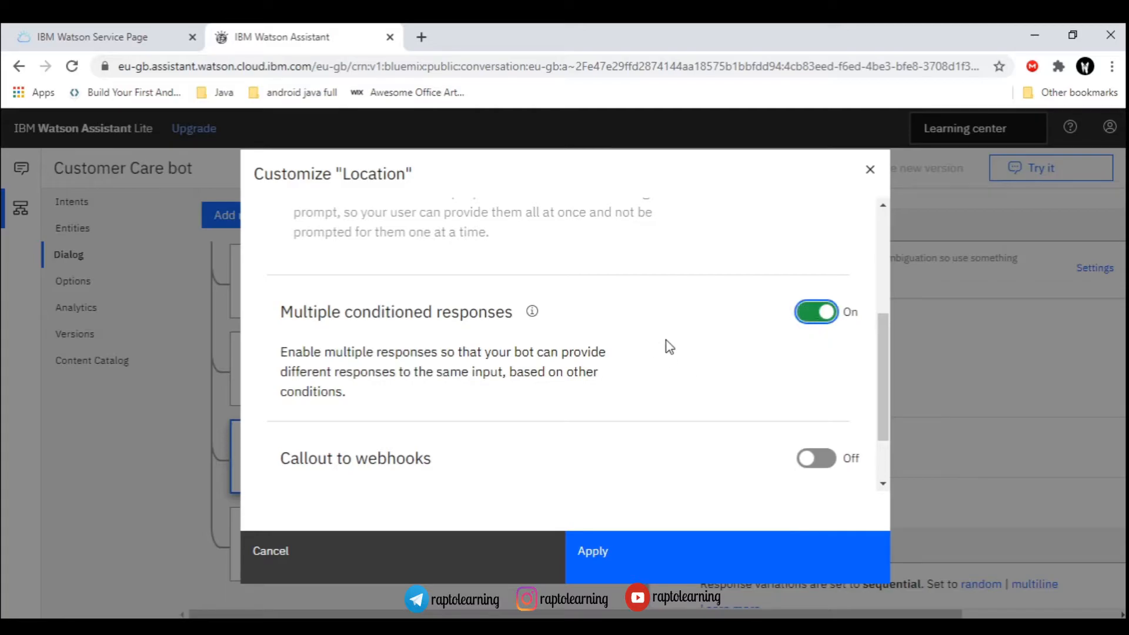
left_click(697, 547)
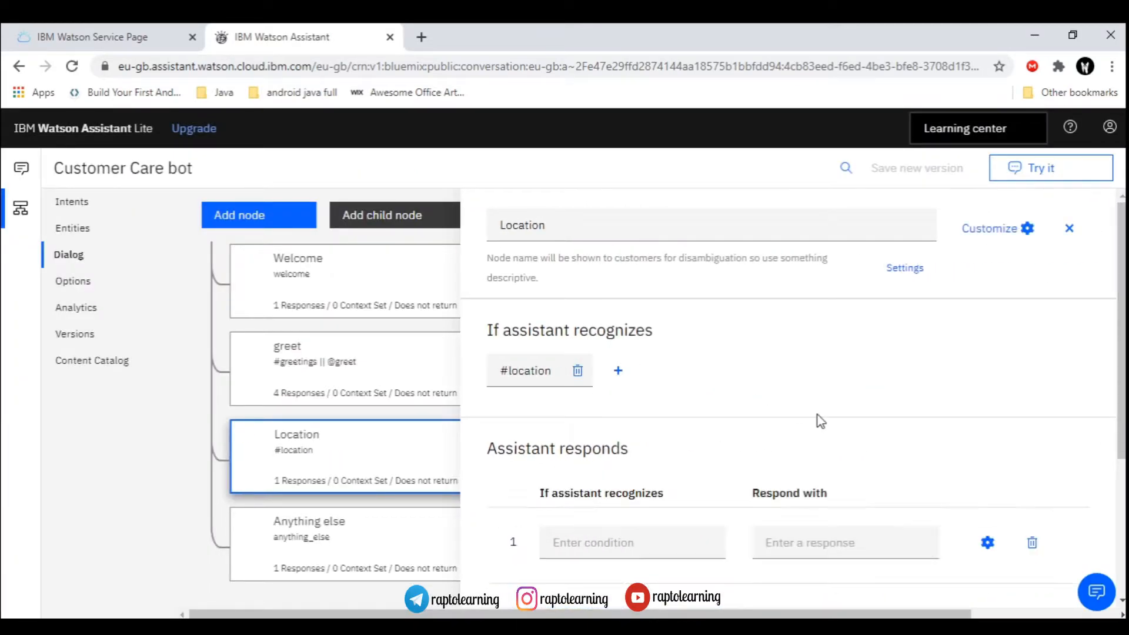
- Open the condition of the first response in the Location node for entry
scroll(758, 430, "down", 1)
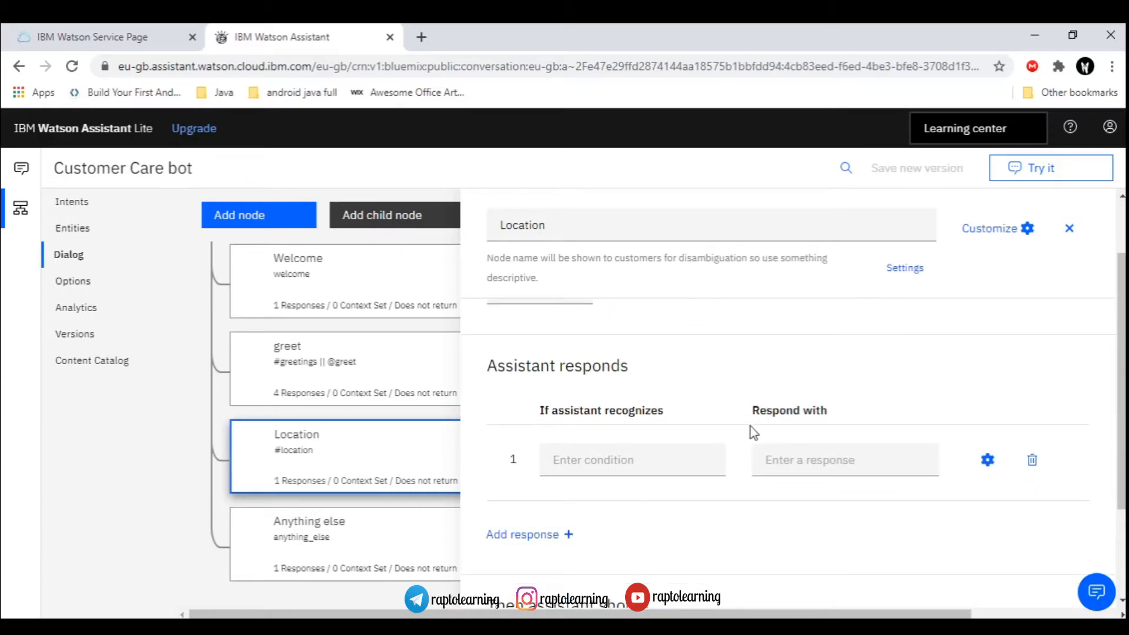
left_click(619, 464)
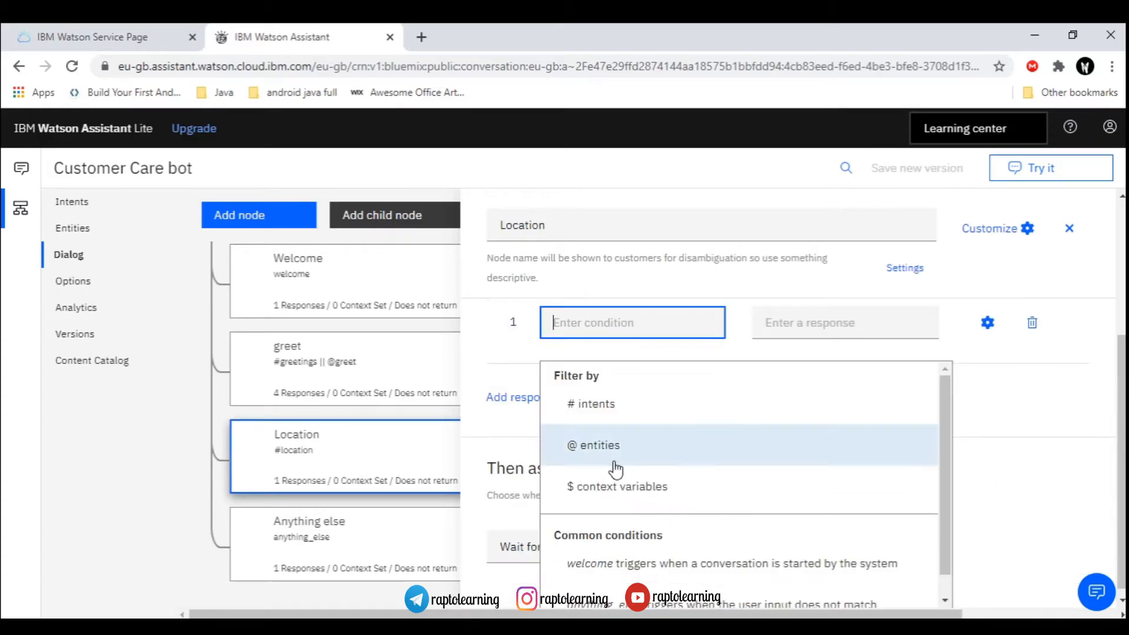
type("#")
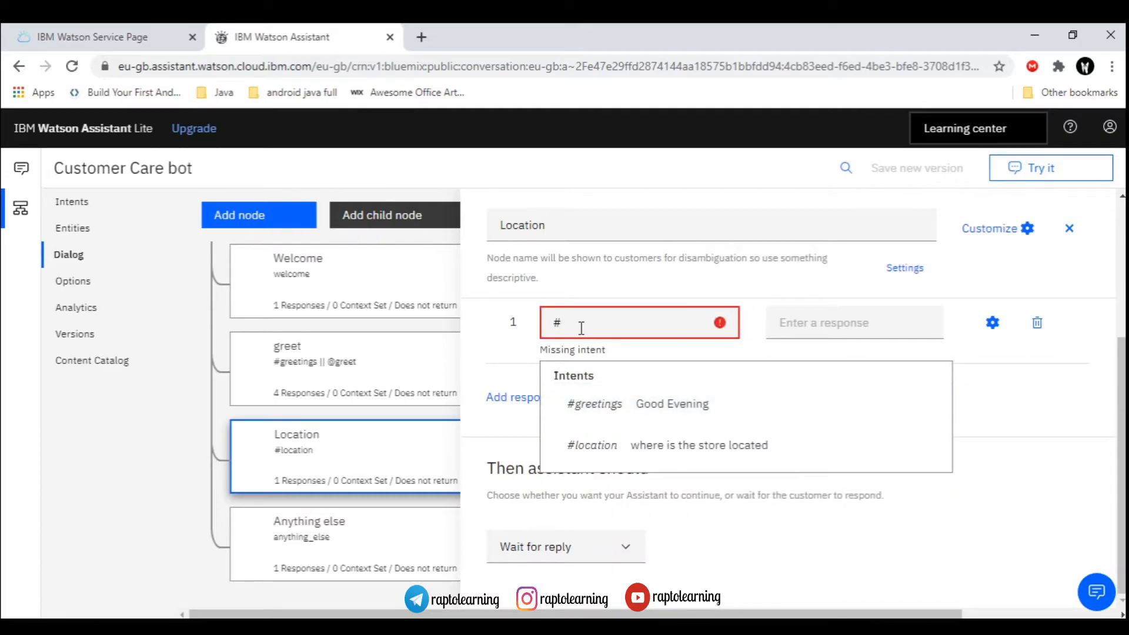
key("BackSpace")
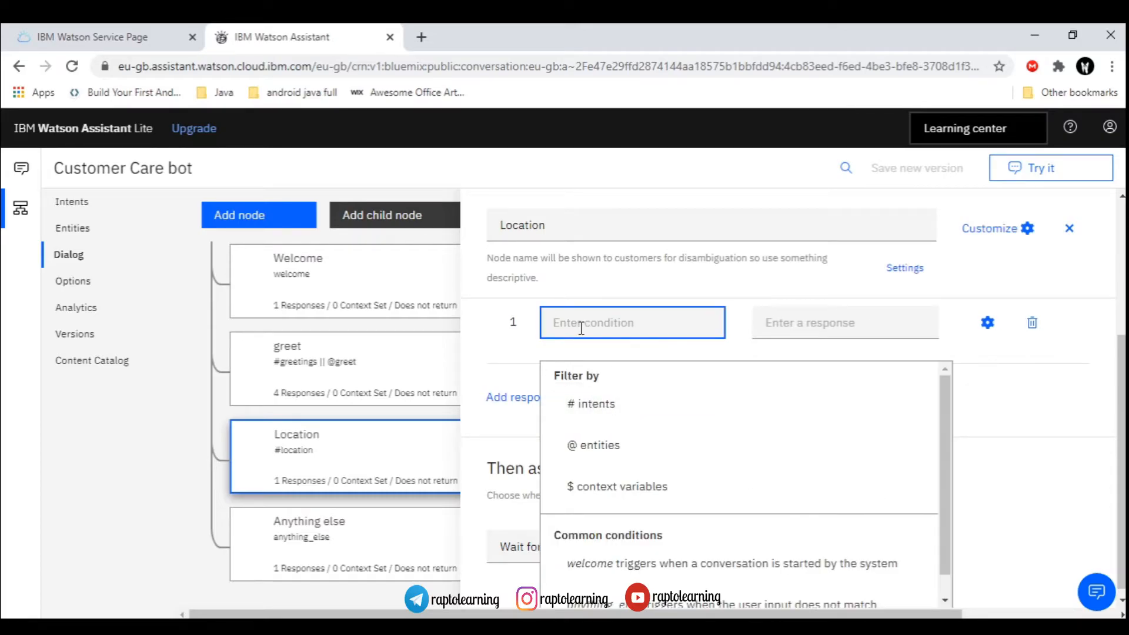
left_click(645, 453)
left_click(645, 453)
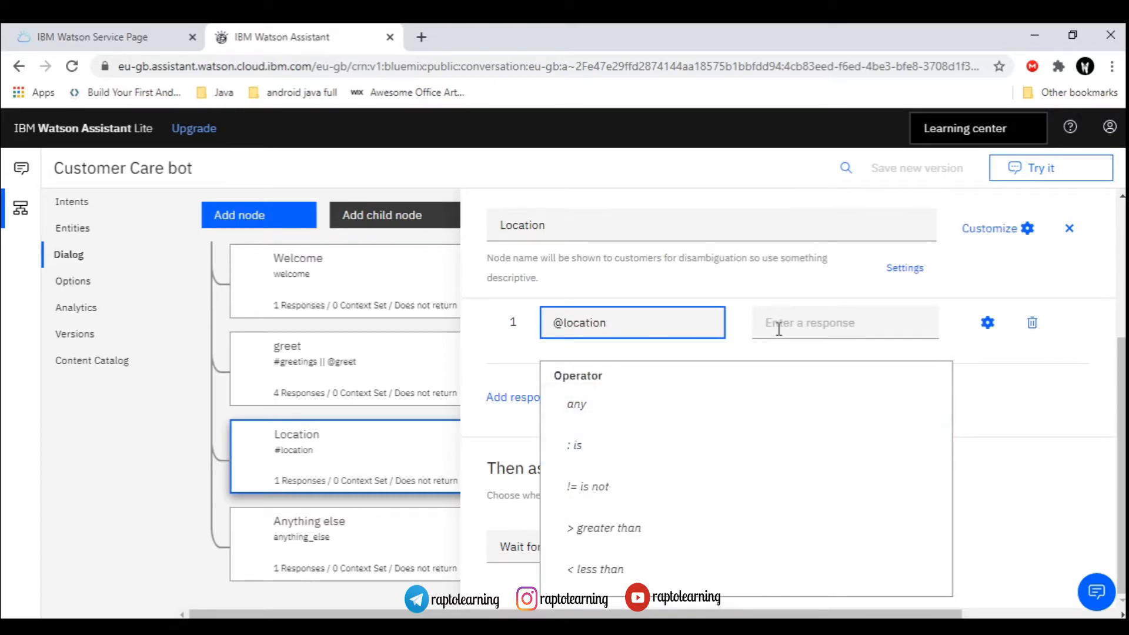
left_click(620, 447)
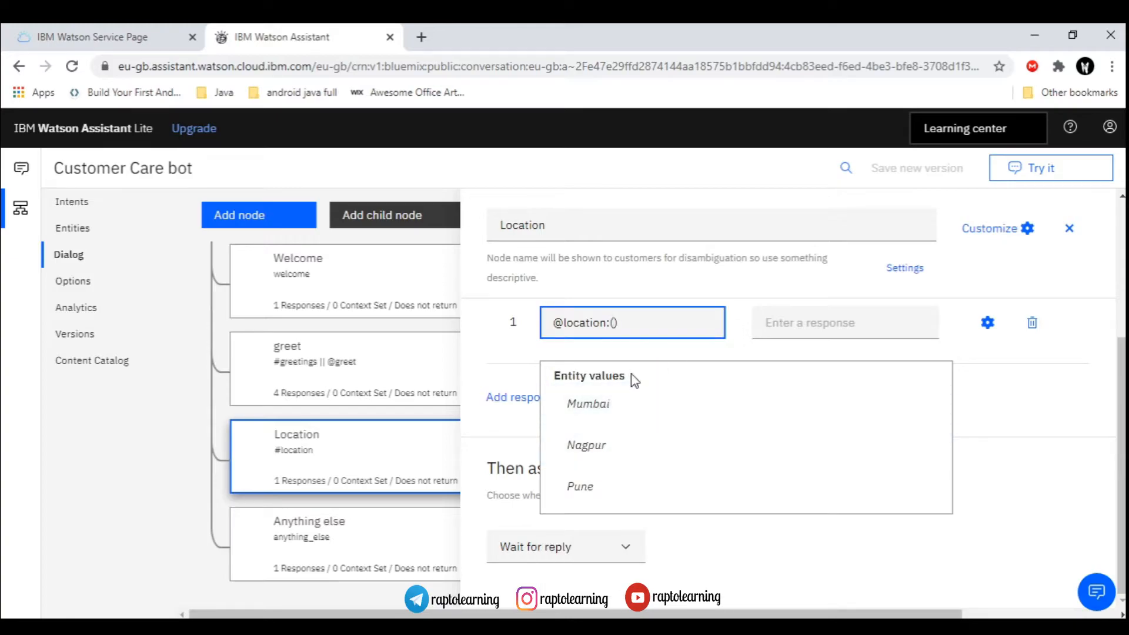
left_click(637, 412)
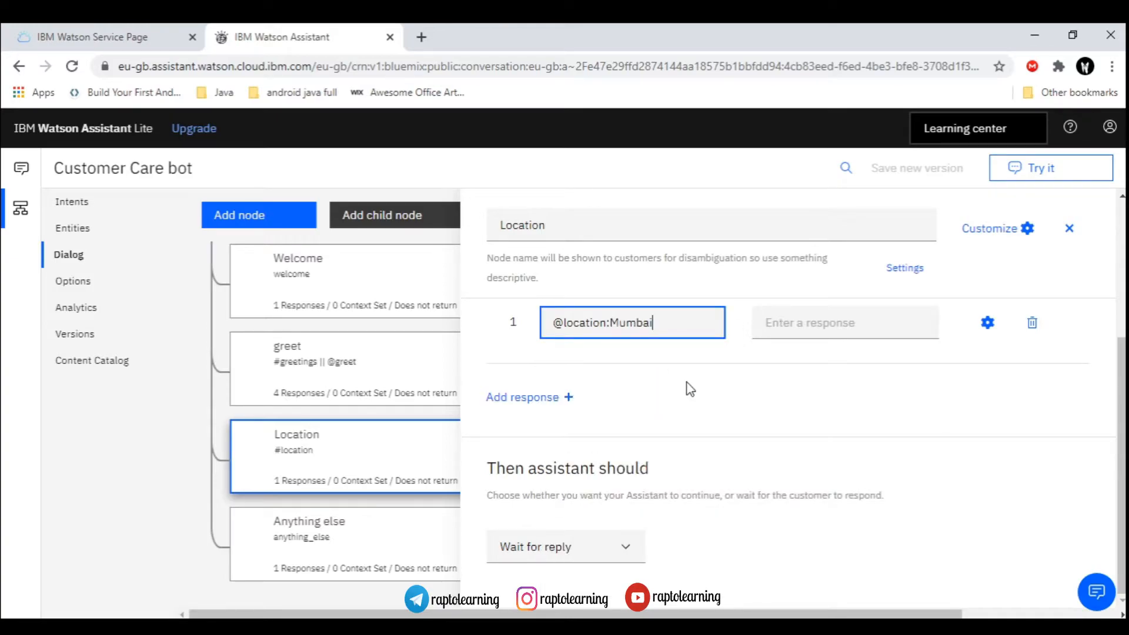
- Enter "Bandra station,mumbai..." as the response for the Mumbai condition
left_click(811, 323)
type("Adress of mumbai")
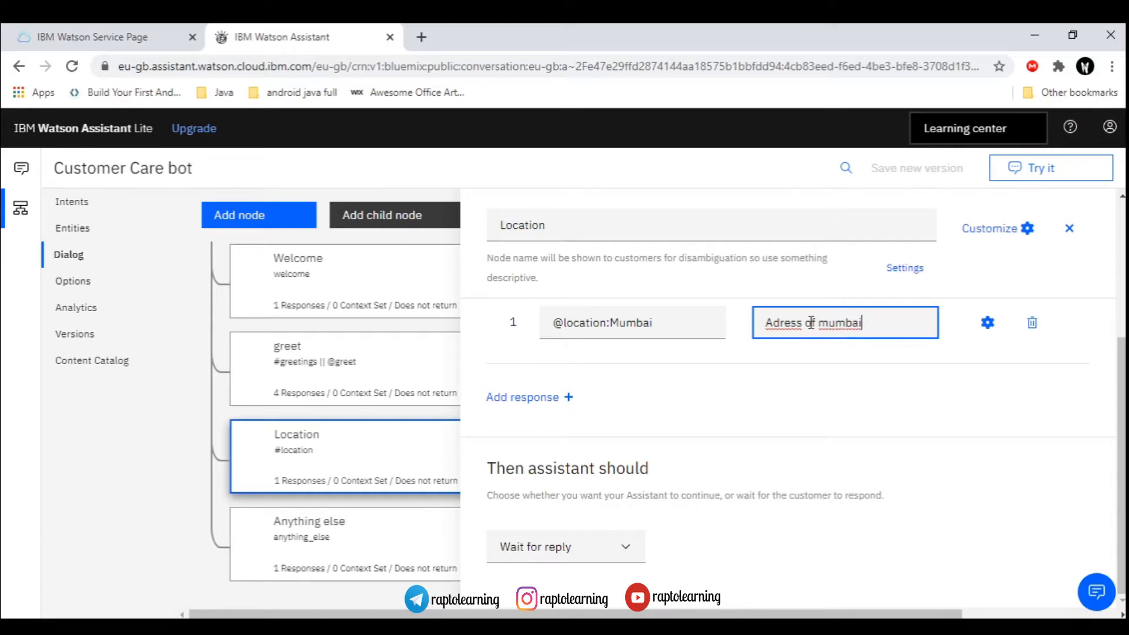
key("ctrl+BackSpace")
key("ctrl+BackSpace")
key("ctrl+BackSpace")
type("Bandra station")
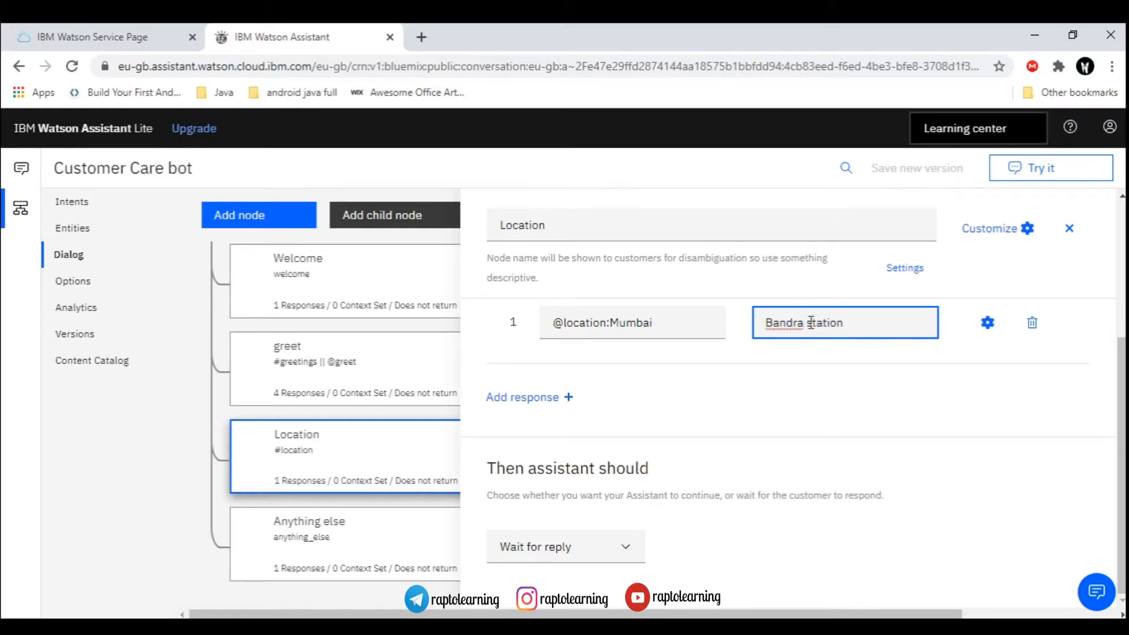
type(",mumbai...")
left_click(537, 396)
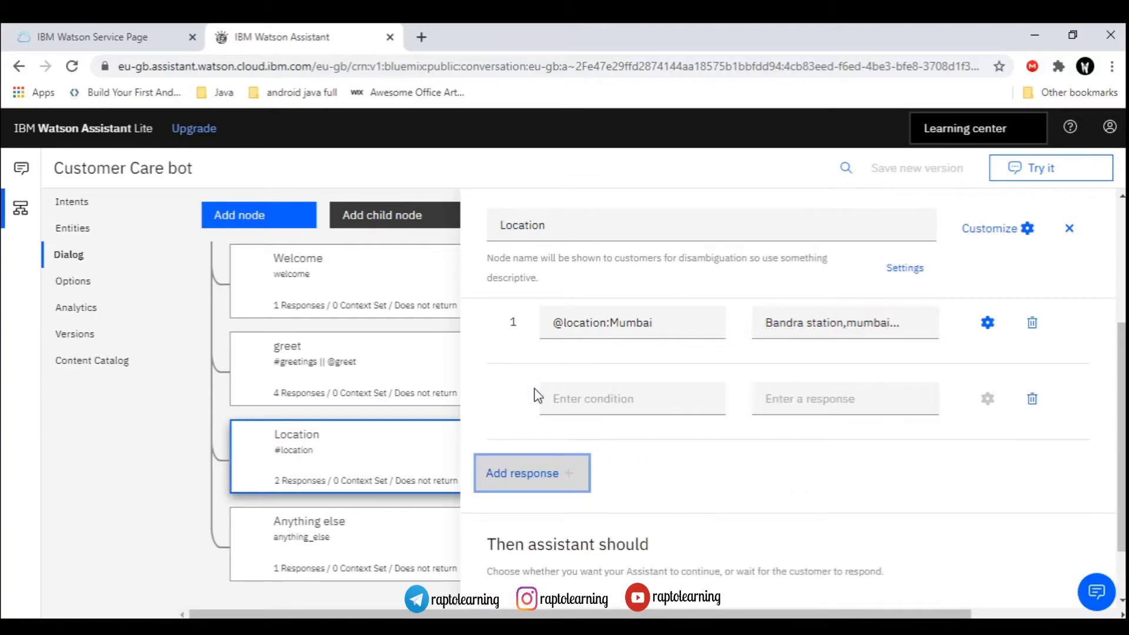
left_click(610, 402)
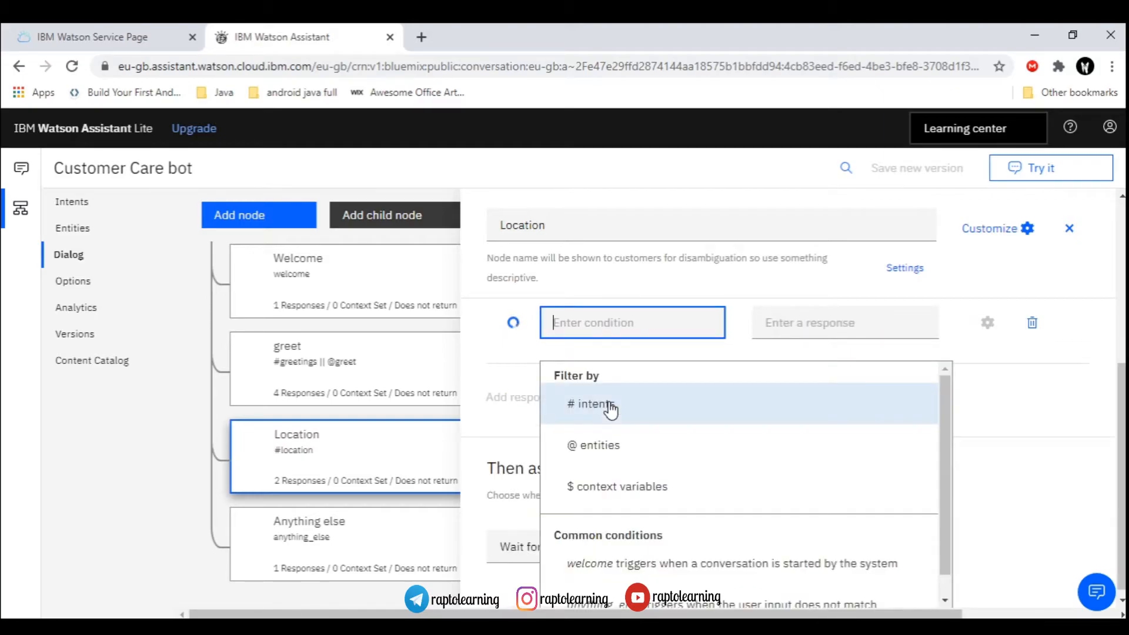
left_click(644, 449)
left_click(653, 445)
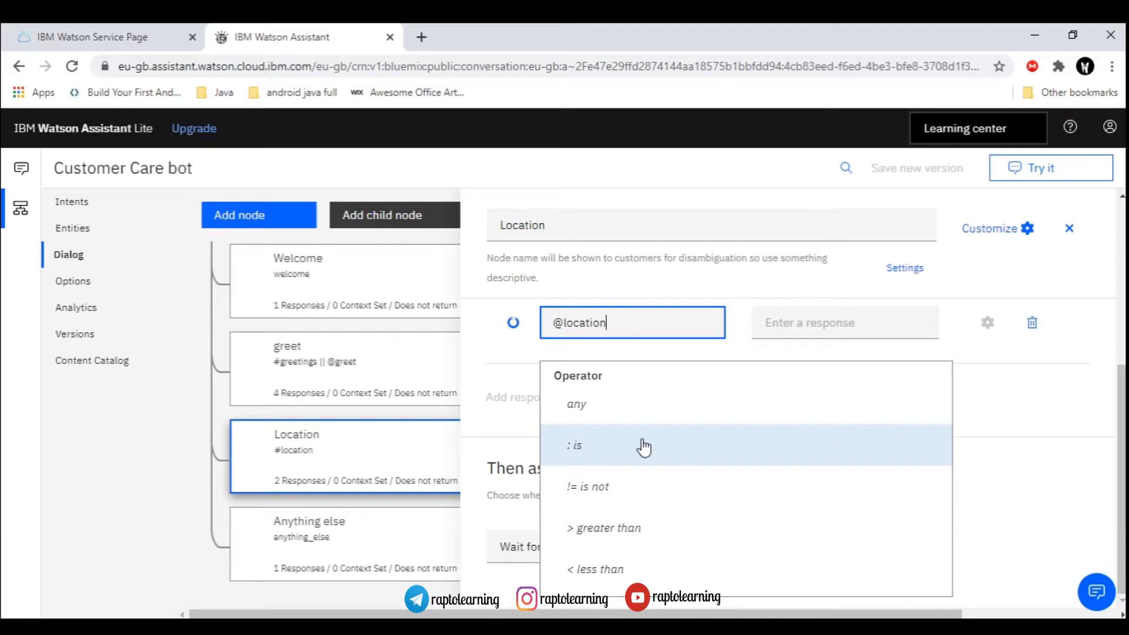
left_click(600, 445)
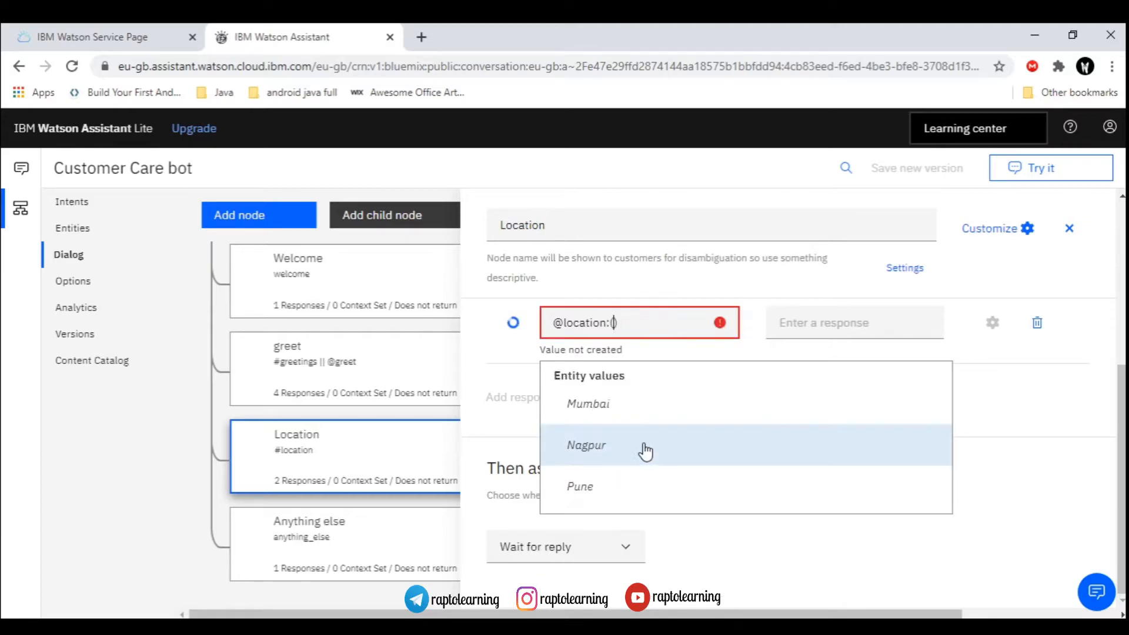
left_click(637, 445)
- Enter "tation ,opp...,nagpur" as the response for the Nagpur condition
left_click(814, 328)
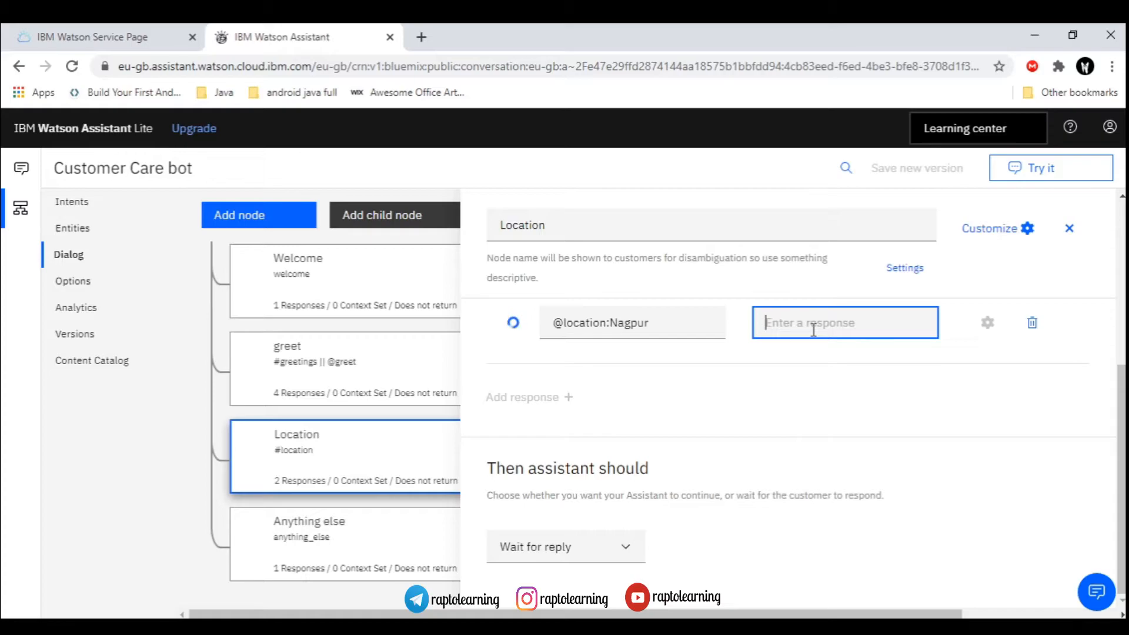
type("tation ")
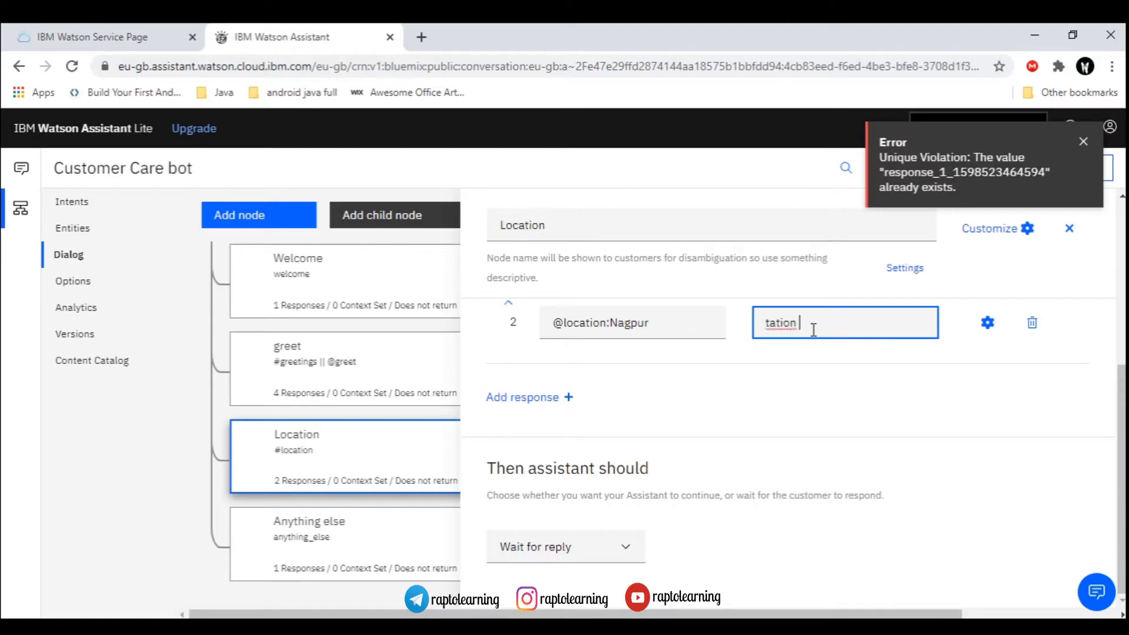
type(",osp")
type("...,nagpur")
left_click(547, 397)
left_click(570, 396)
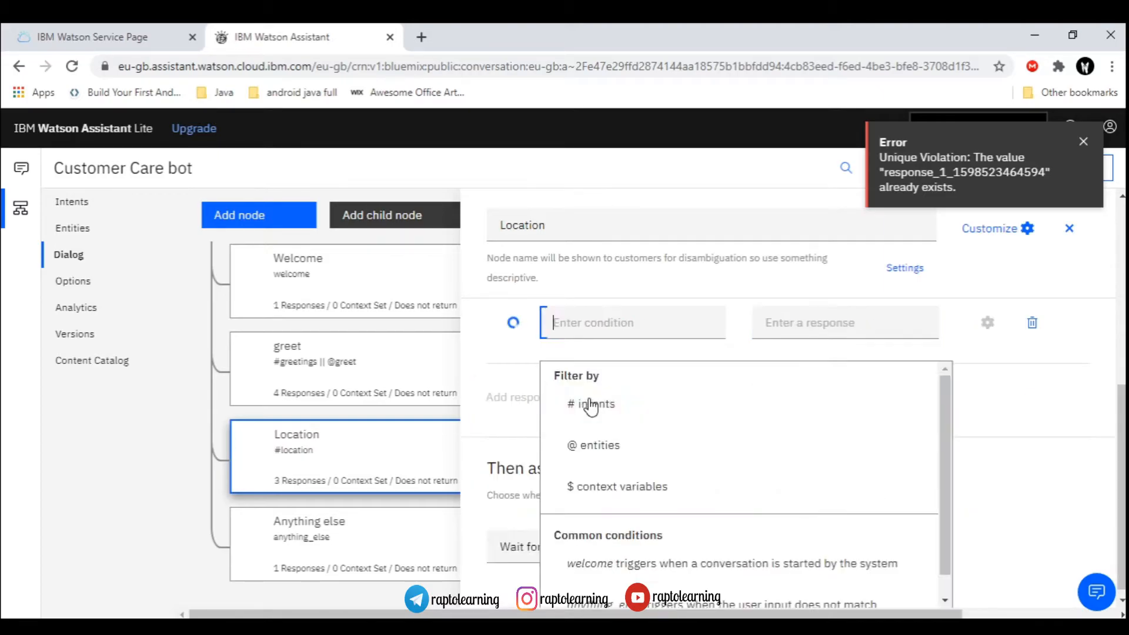
left_click(612, 448)
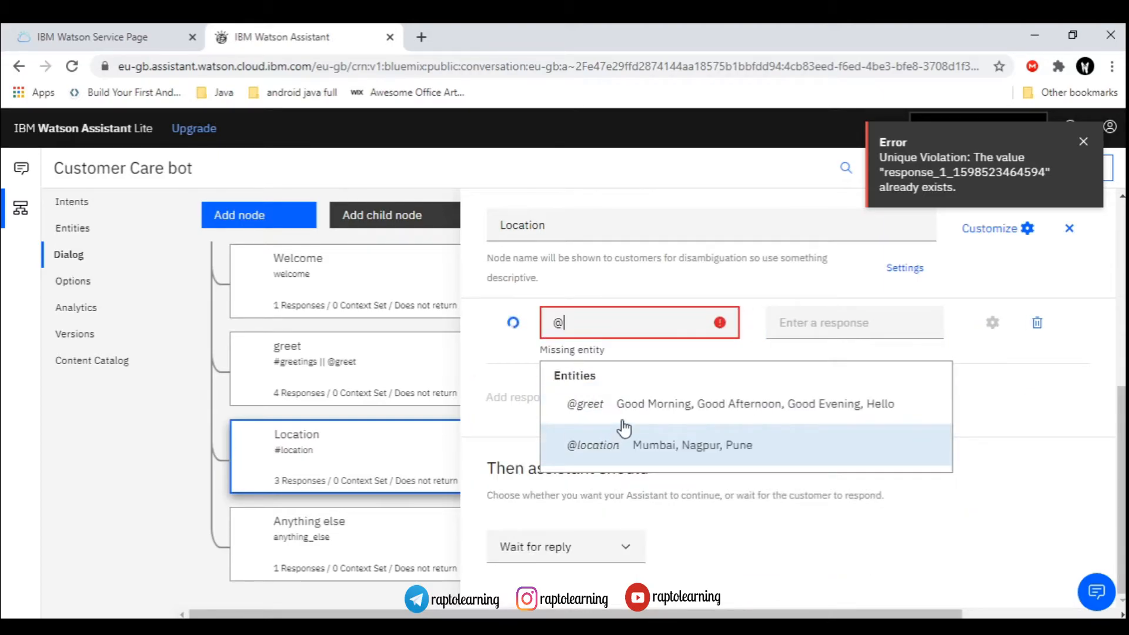
left_click(661, 445)
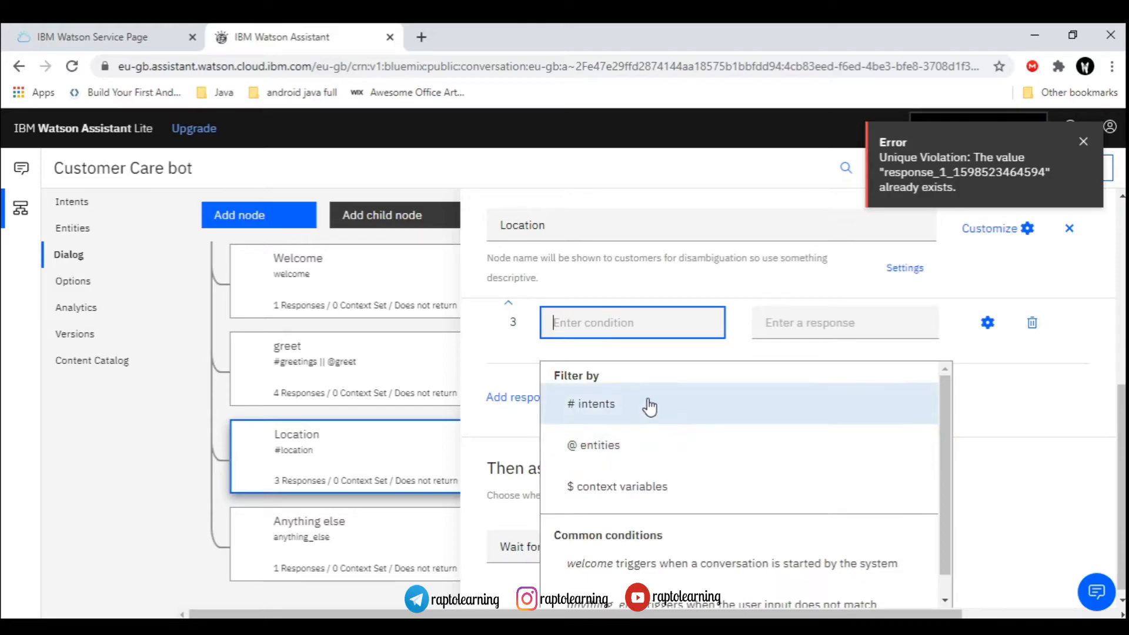
left_click(657, 453)
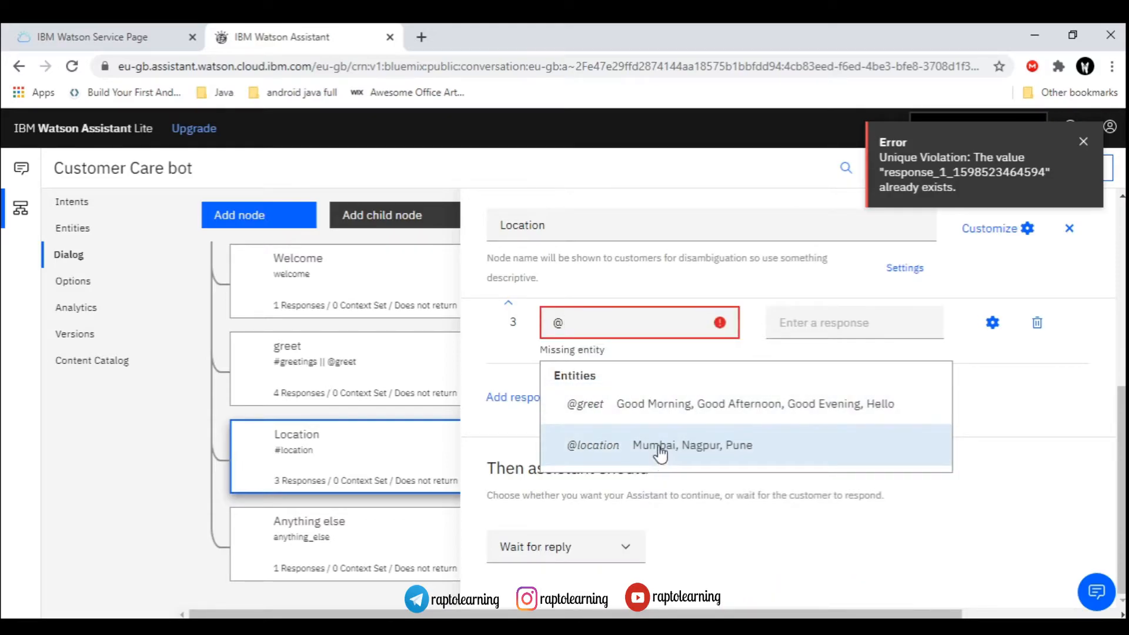
left_click(657, 438)
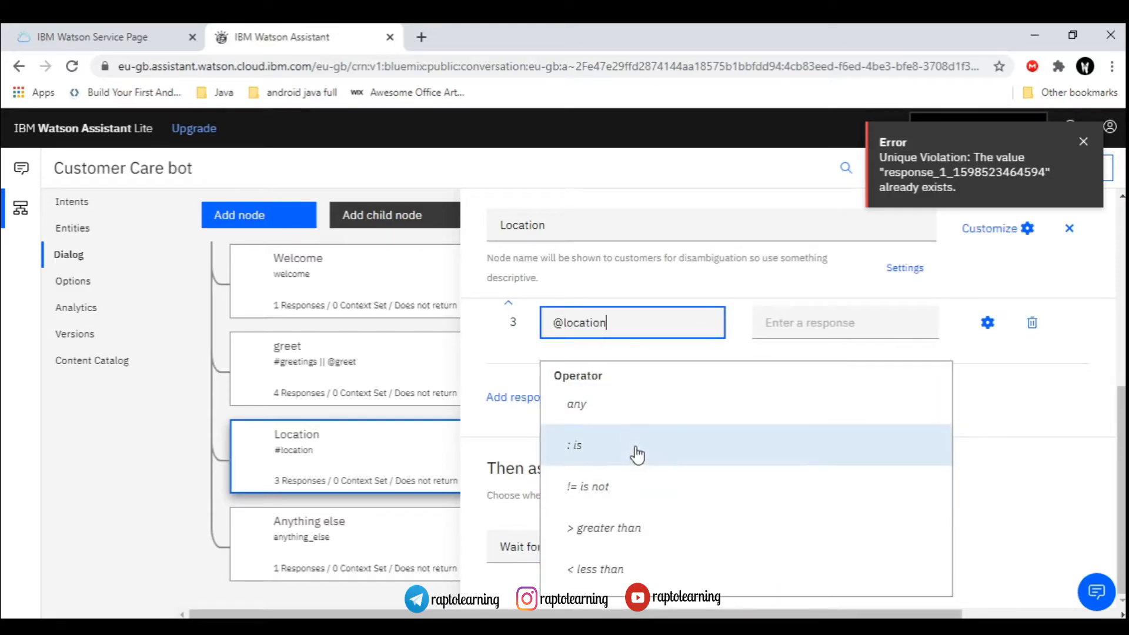
left_click(638, 452)
left_click(643, 494)
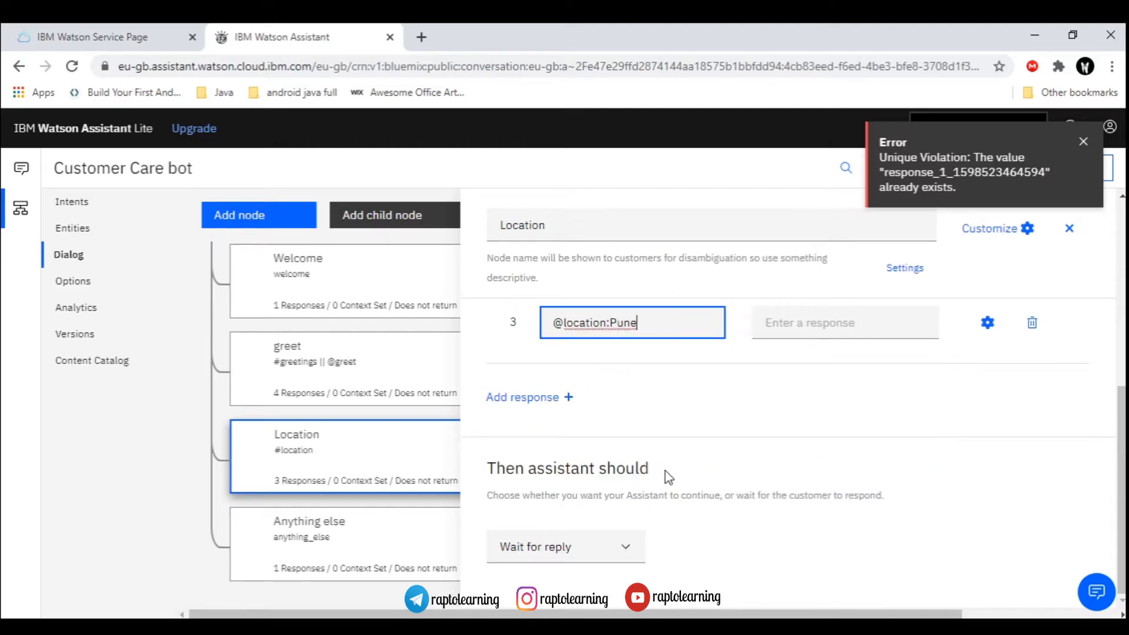
- Enter "Pune station,Near ..,pune" as the response for the Pune condition
left_click(782, 324)
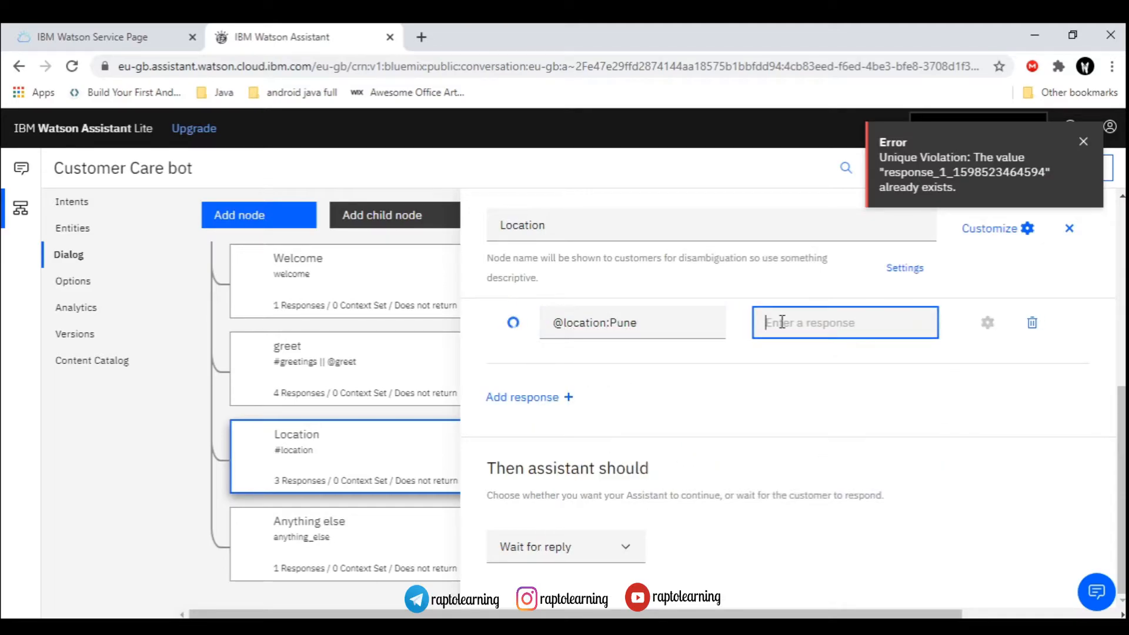
type("Pune station,Near ..,pune")
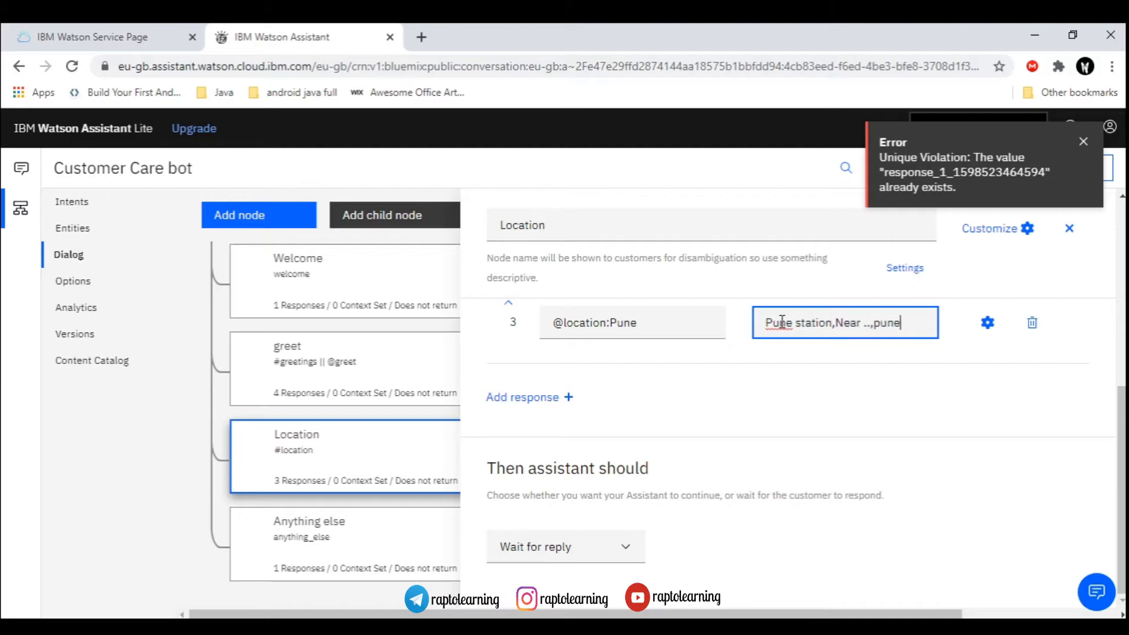
left_click(797, 421)
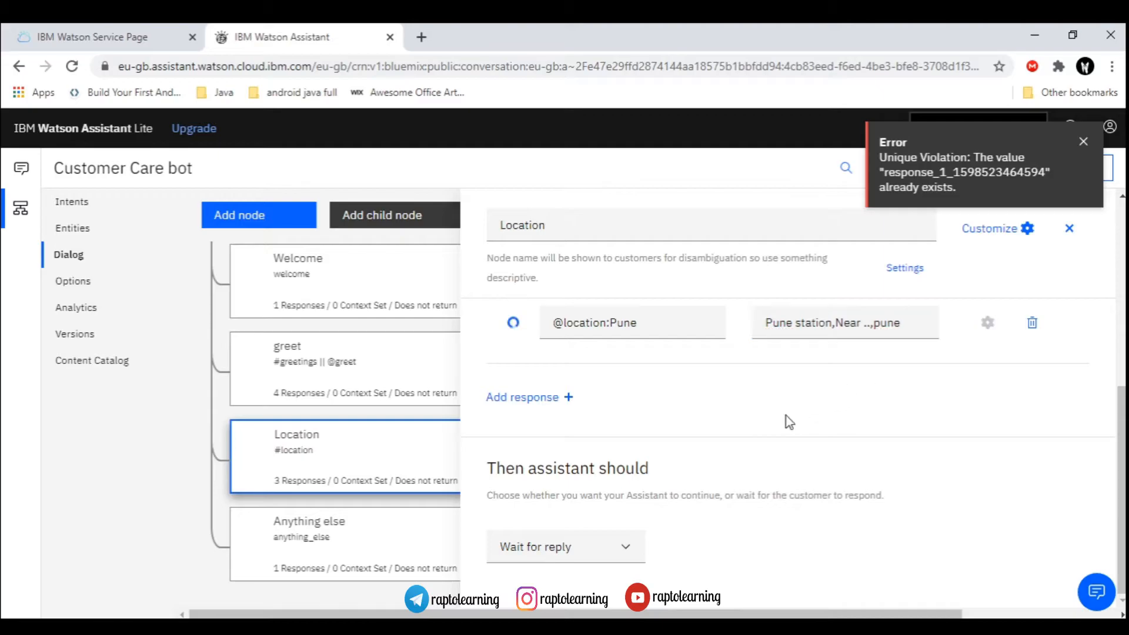
- Review the Mumbai, Nagpur and Pune conditions and their responses in the Location node
scroll(646, 398, "up", 4)
scroll(797, 439, "up", 1)
scroll(789, 443, "down", 2)
scroll(786, 444, "up", 2)
left_click(419, 599)
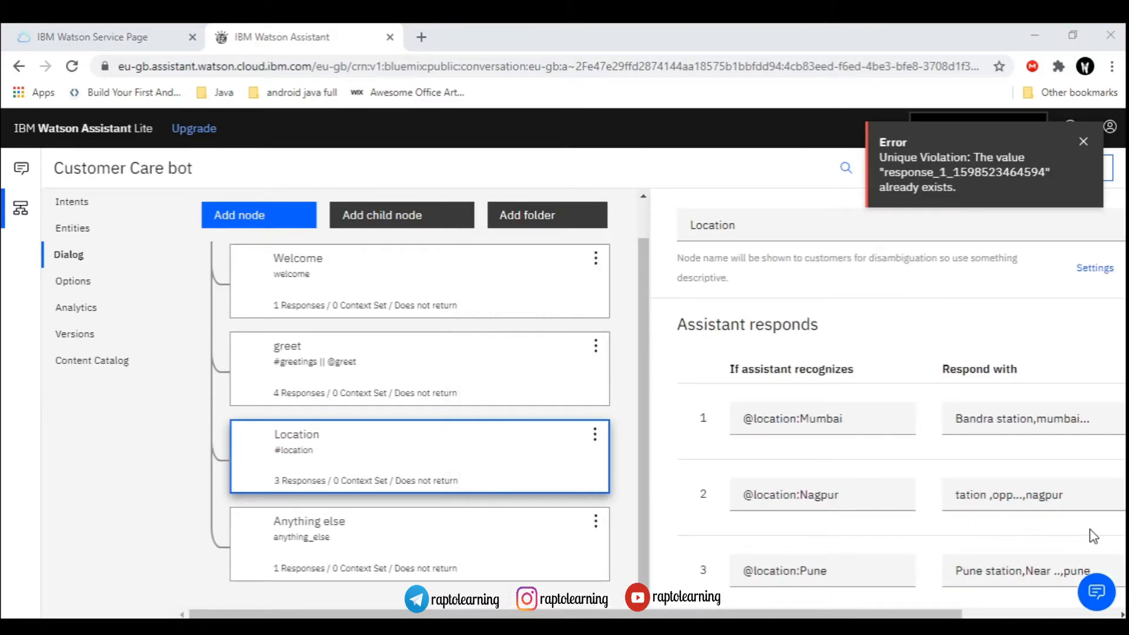
left_click(750, 519)
scroll(676, 506, "down", 2)
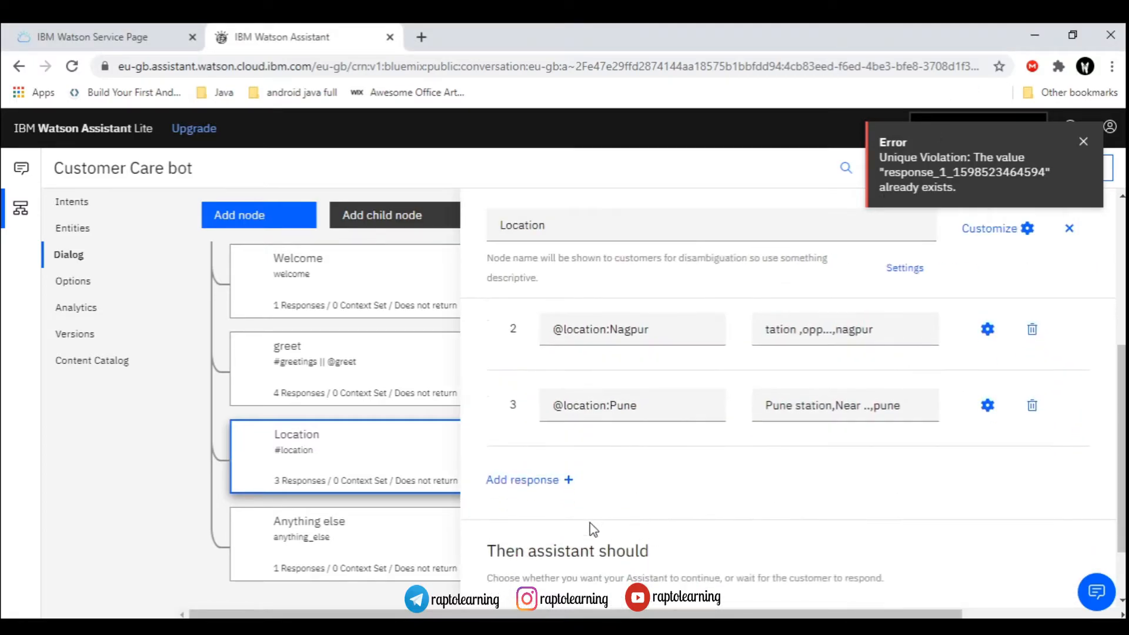
- Add a fourth response to the Location node with the condition anything_else
left_click(521, 479)
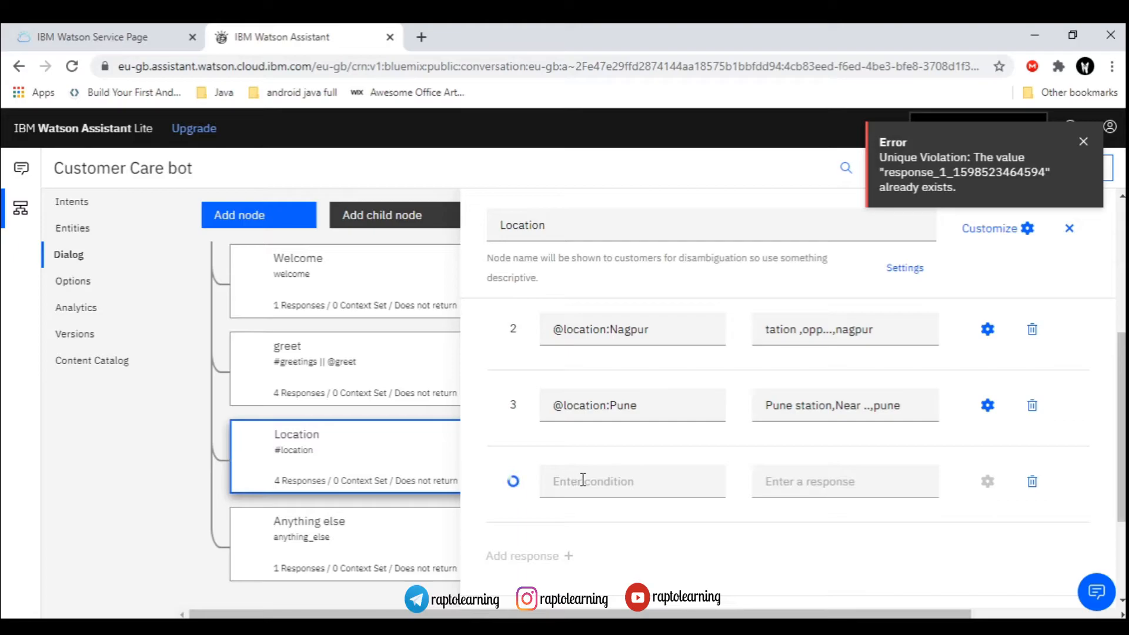
left_click(581, 481)
scroll(634, 541, "down", 1)
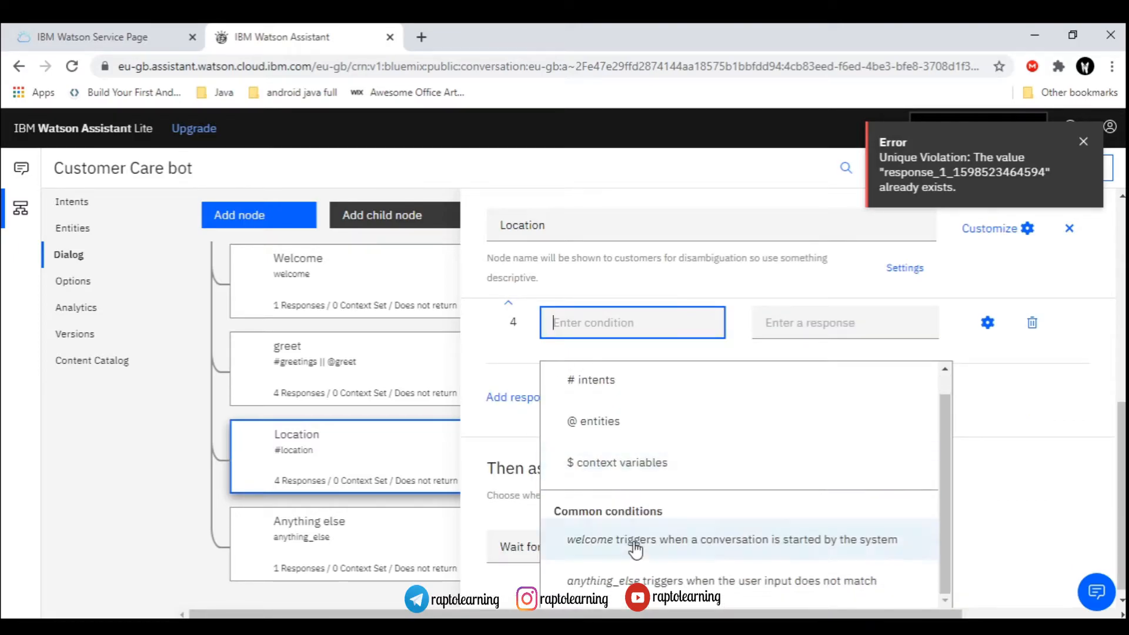
left_click(644, 583)
- Enter "heck our stores in Pune ,Mumbai and Nagpur" as the response for the anything_else condition
left_click(782, 335)
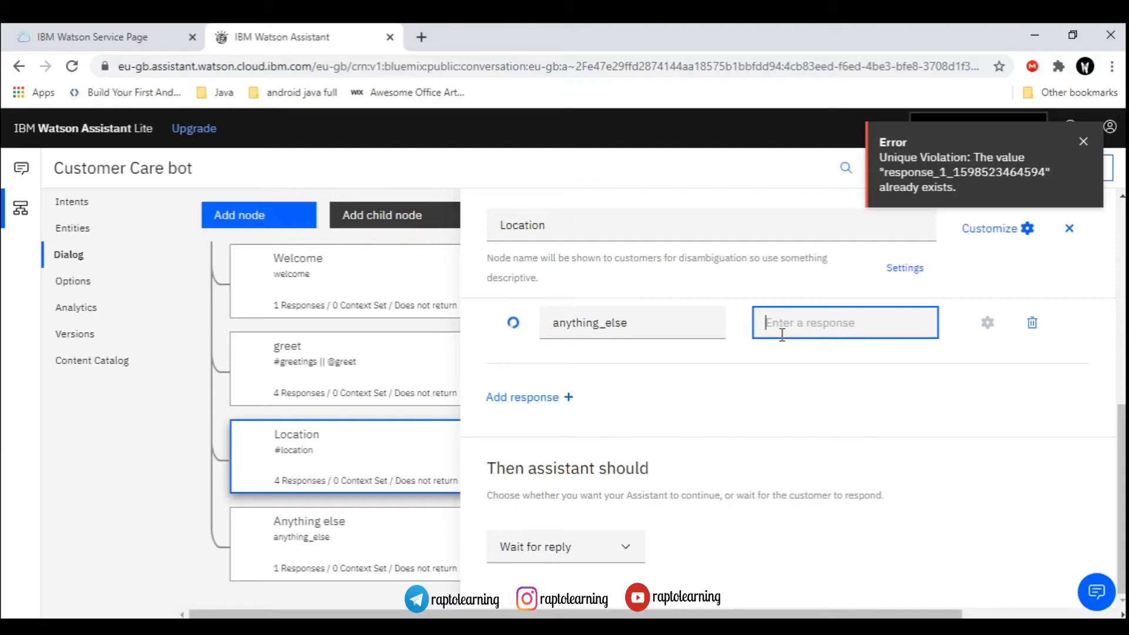
type("heck our stores in")
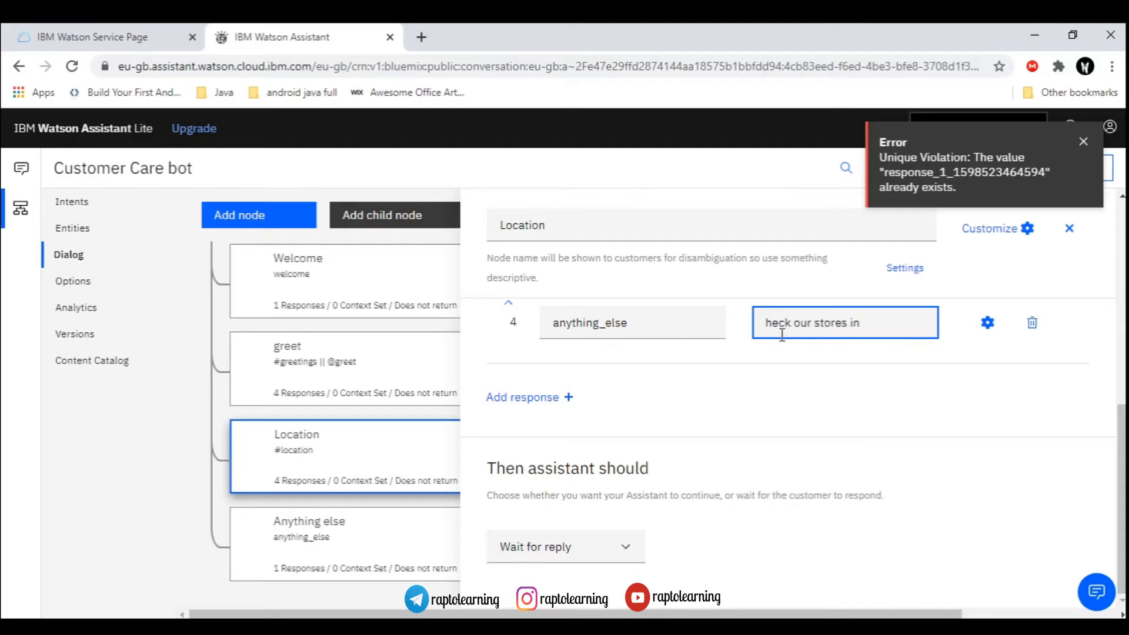
type(",Mumb")
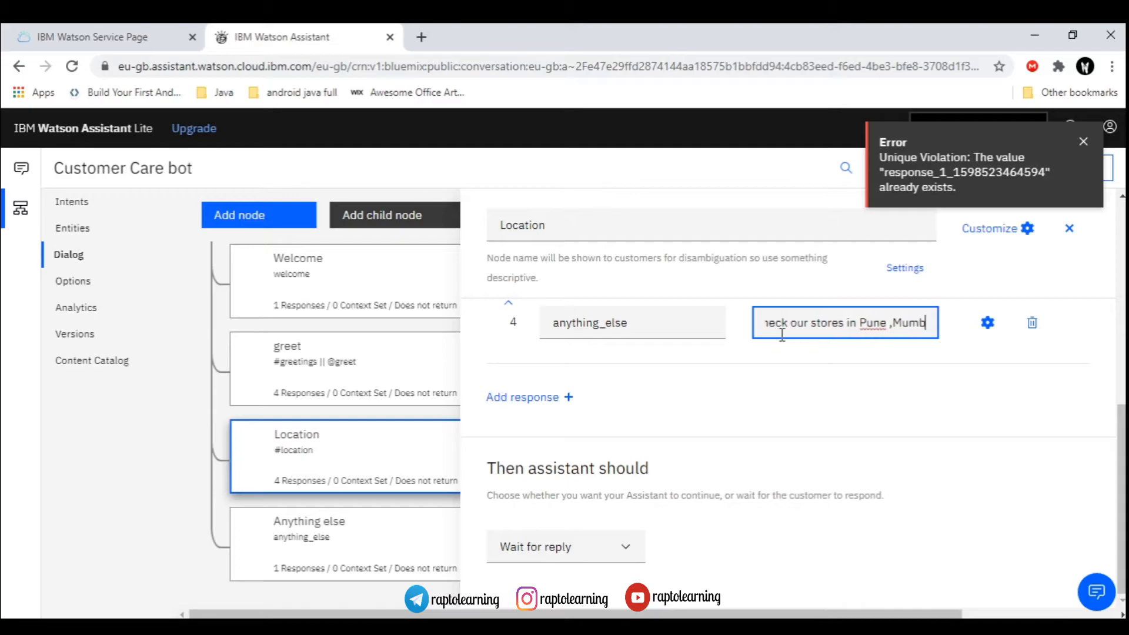
type("ai and")
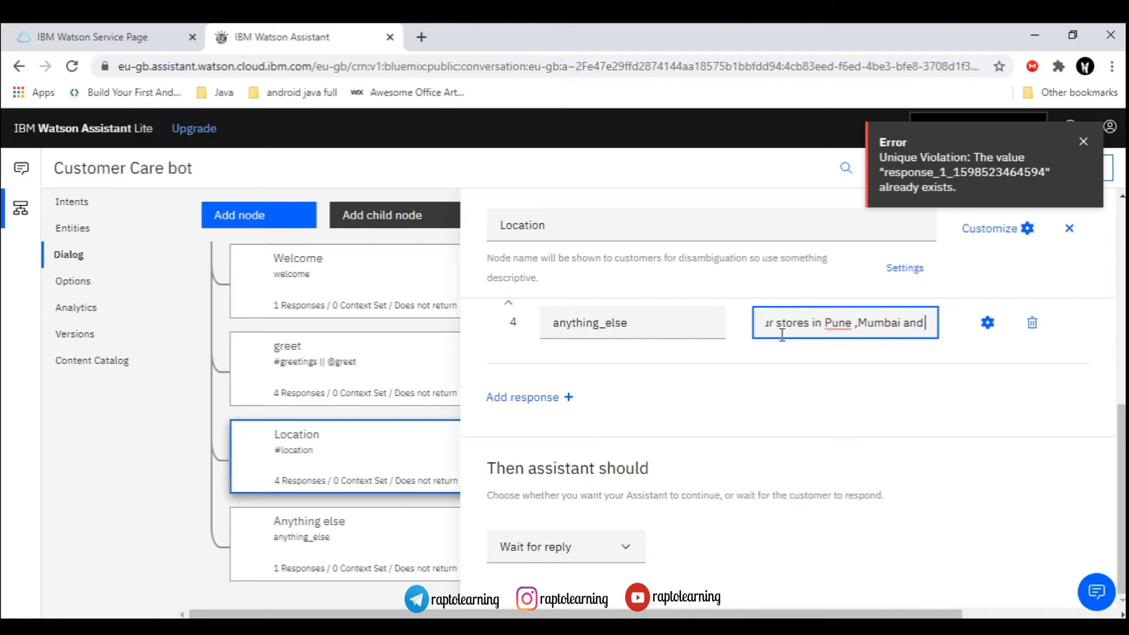
type(" Nagpur")
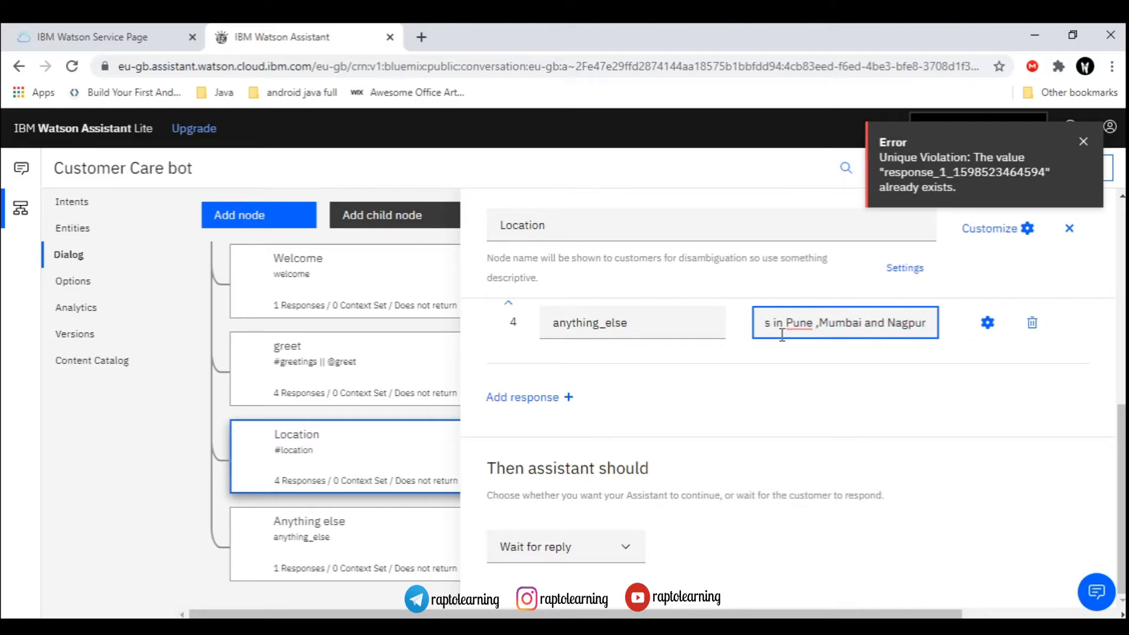
left_click(763, 378)
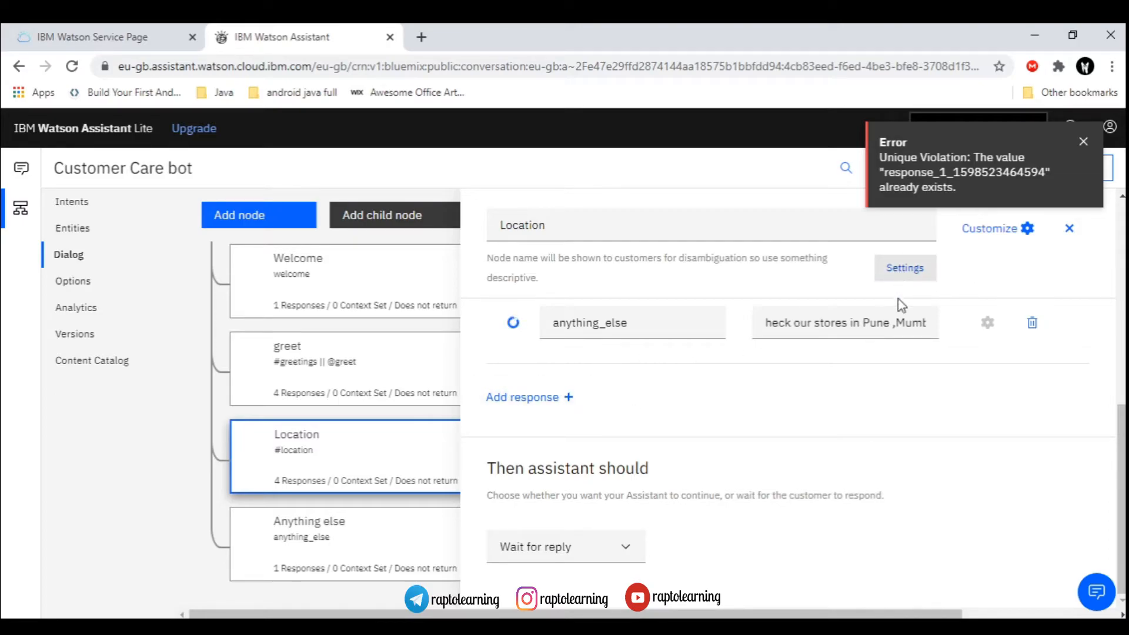
- Look over the complete list of conditional responses in the Location node, including the anything_else fallback
scroll(651, 382, "up", 5)
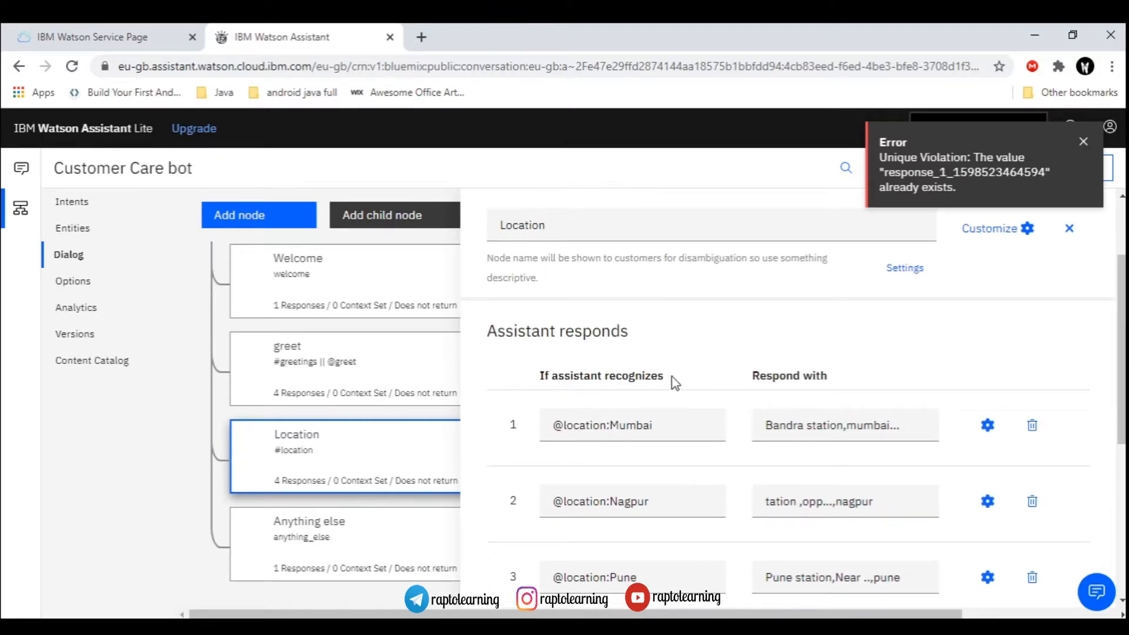
scroll(746, 470, "down", 3)
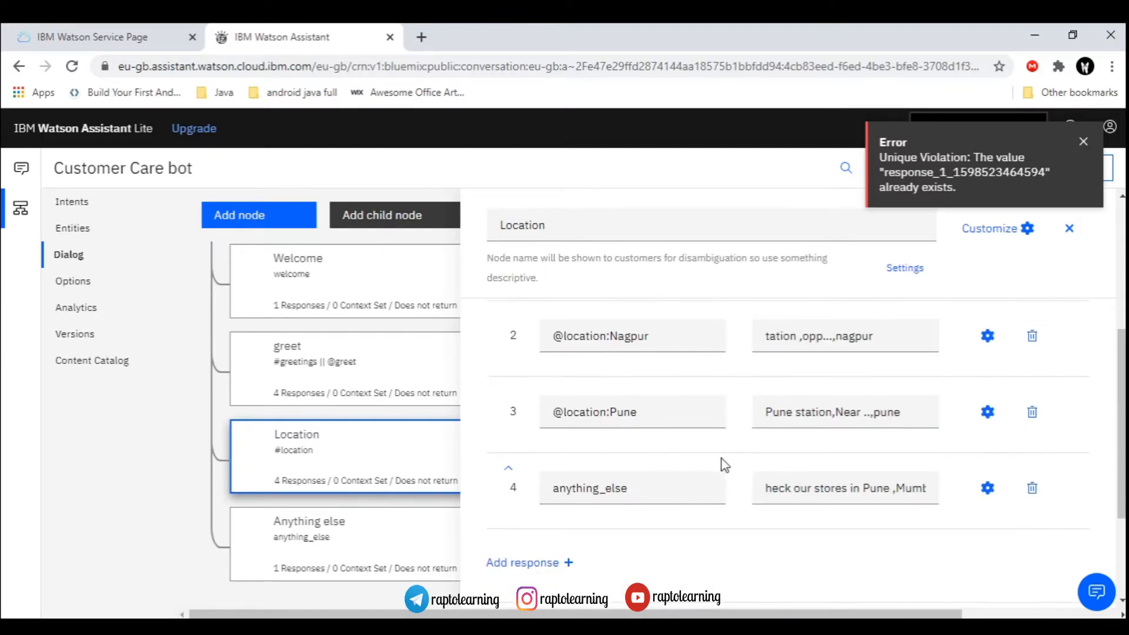
scroll(732, 466, "up", 3)
scroll(735, 468, "up", 1)
scroll(735, 468, "down", 3)
scroll(734, 466, "down", 1)
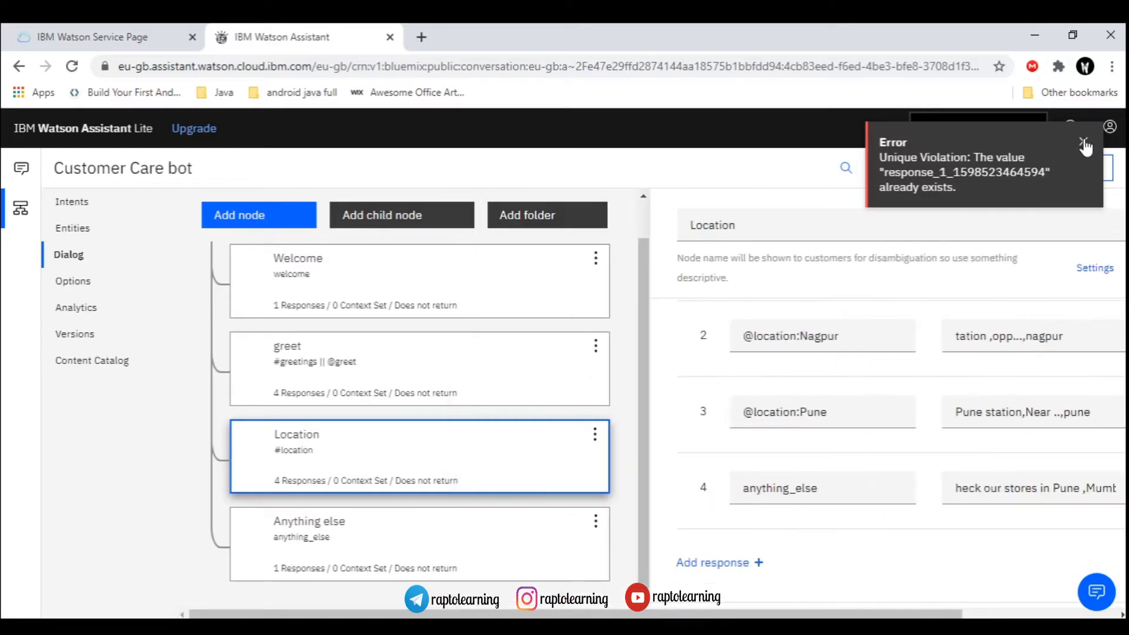
- Dismiss the error notification and look over the Location node's condition, responses and follow-up setting
left_click(1083, 142)
scroll(759, 439, "down", 2)
scroll(759, 439, "up", 3)
scroll(759, 438, "down", 3)
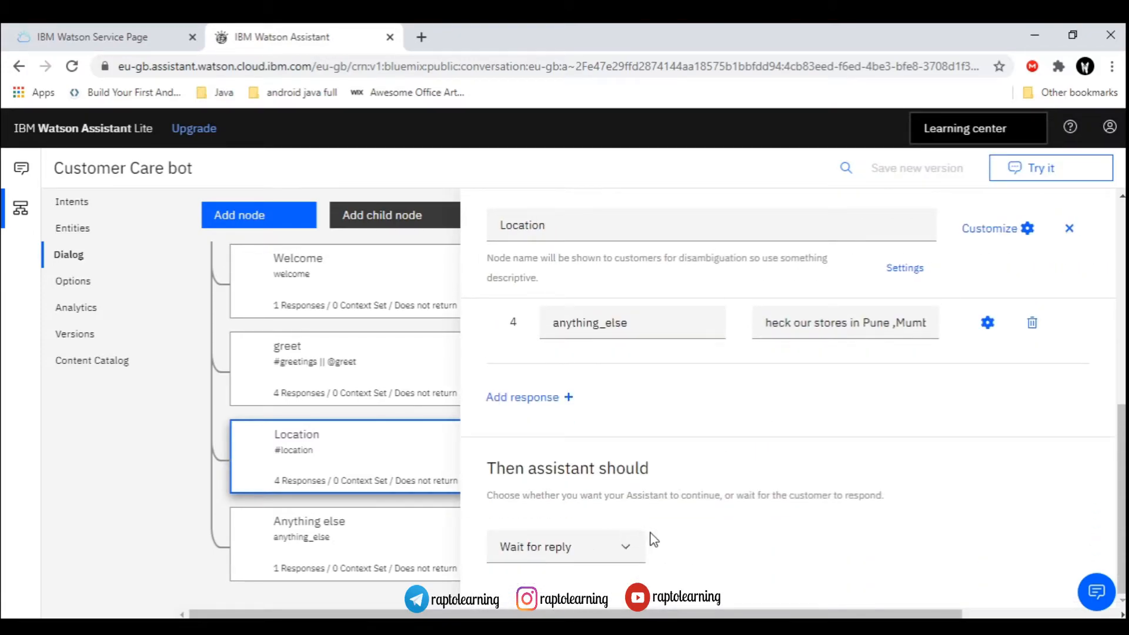
scroll(718, 524, "up", 1)
scroll(718, 523, "up", 5)
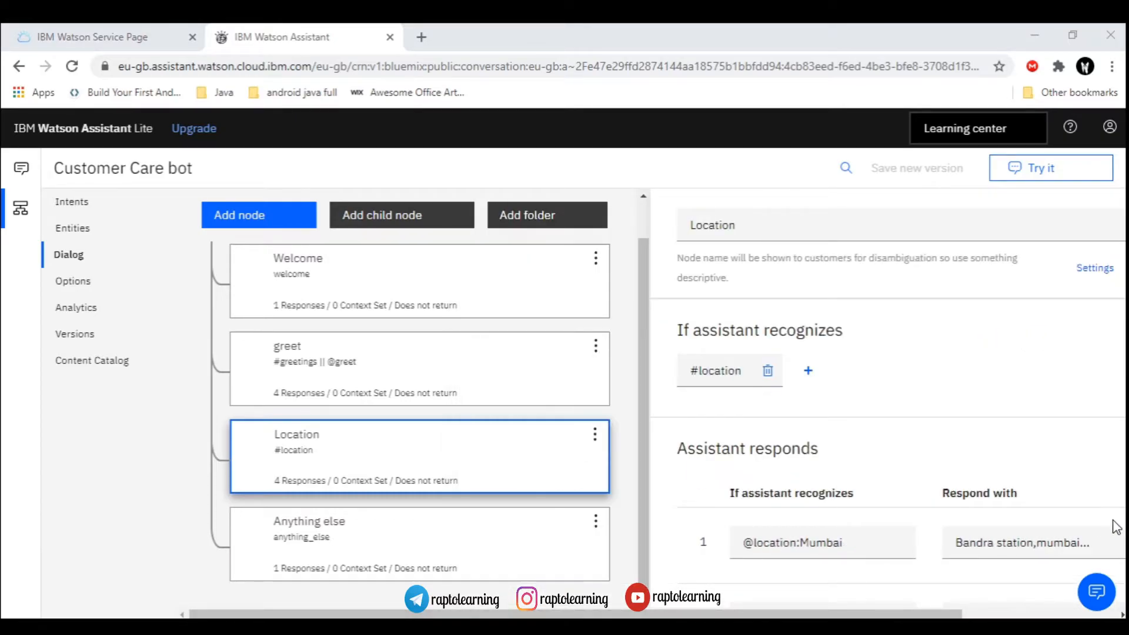
- Test the assistant in the Try it out pane with the message "location"
left_click(1040, 169)
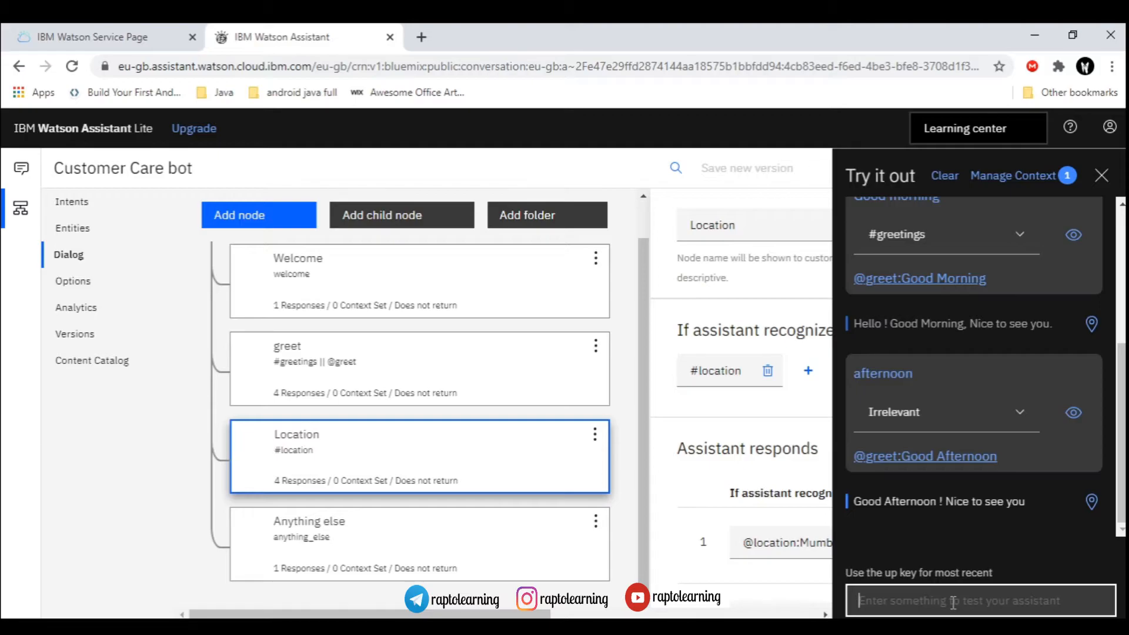
type("location")
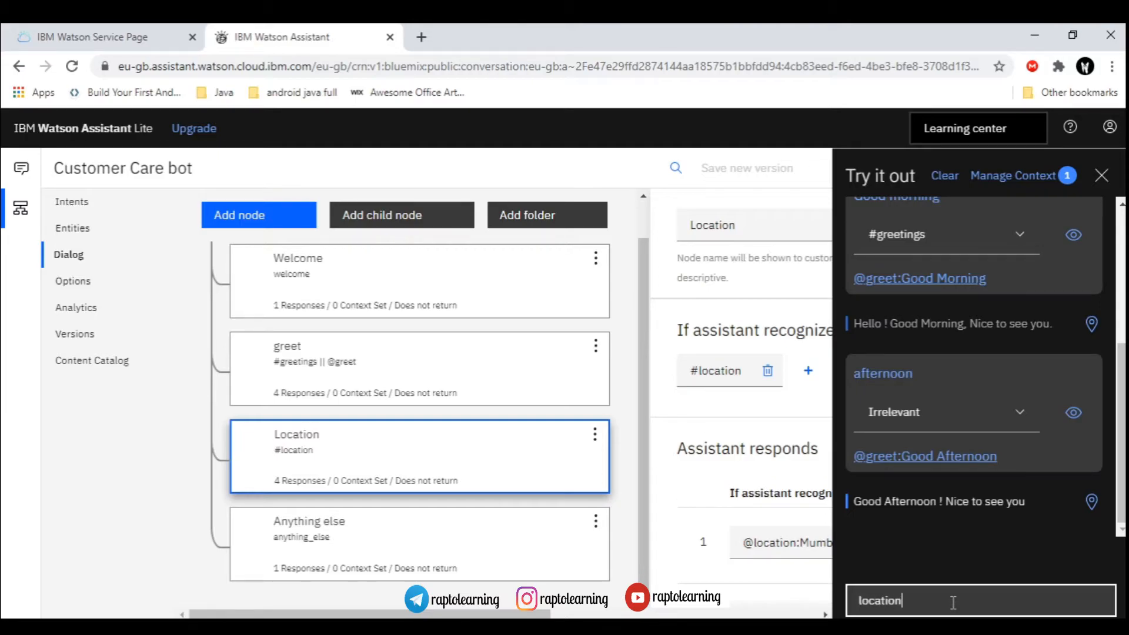
key("Return")
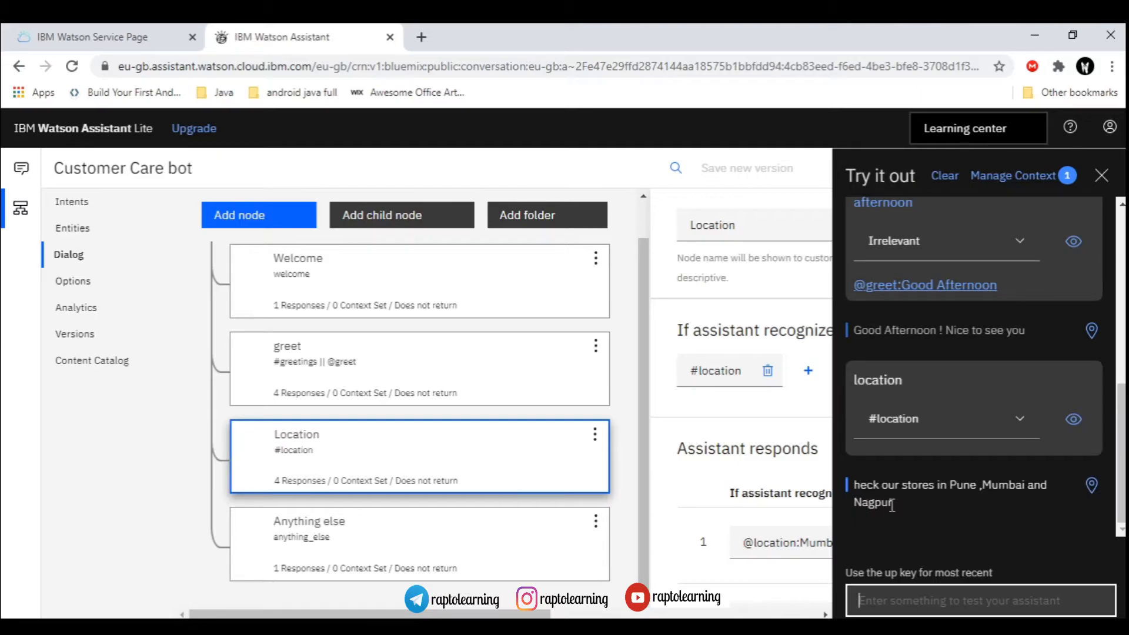
- Correct the Location node's anything_else response to start with "Check" instead of "heck"
mouse_move(665, 512)
scroll(623, 511, "down", 1)
scroll(623, 512, "down", 5)
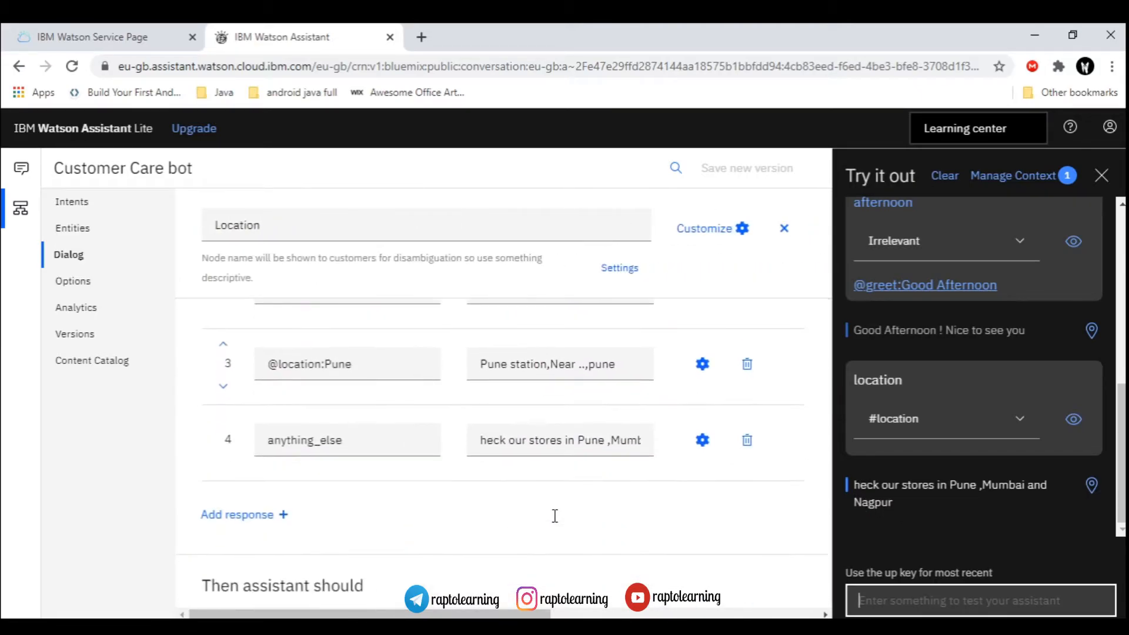
left_click(482, 441)
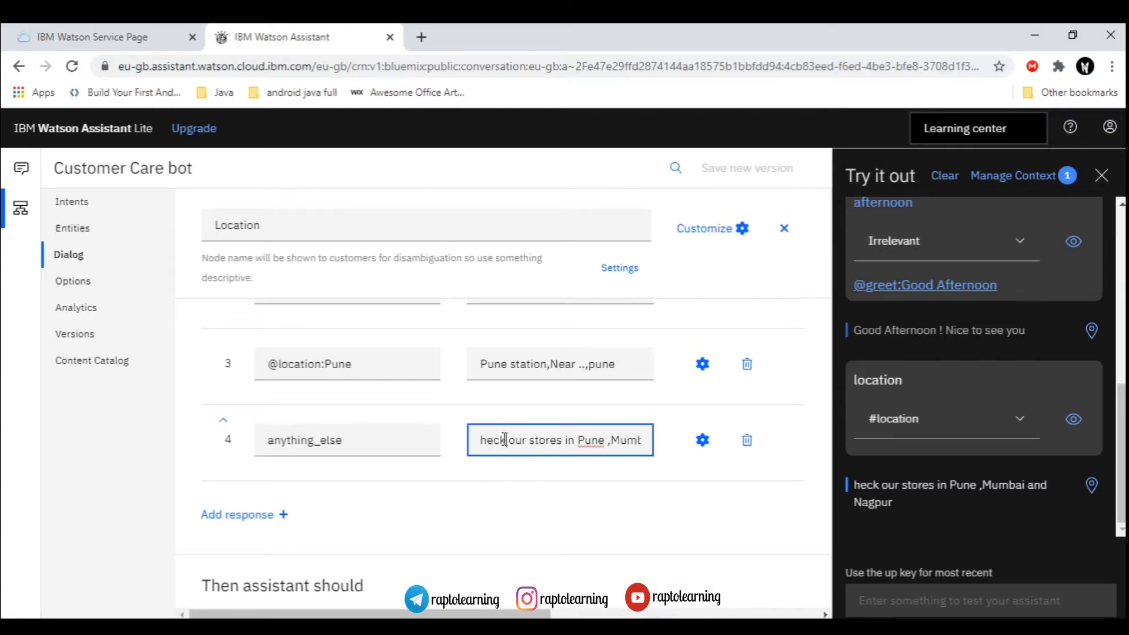
key("BackSpace")
key("BackSpace")
key("BackSpace")
key("BackSpace")
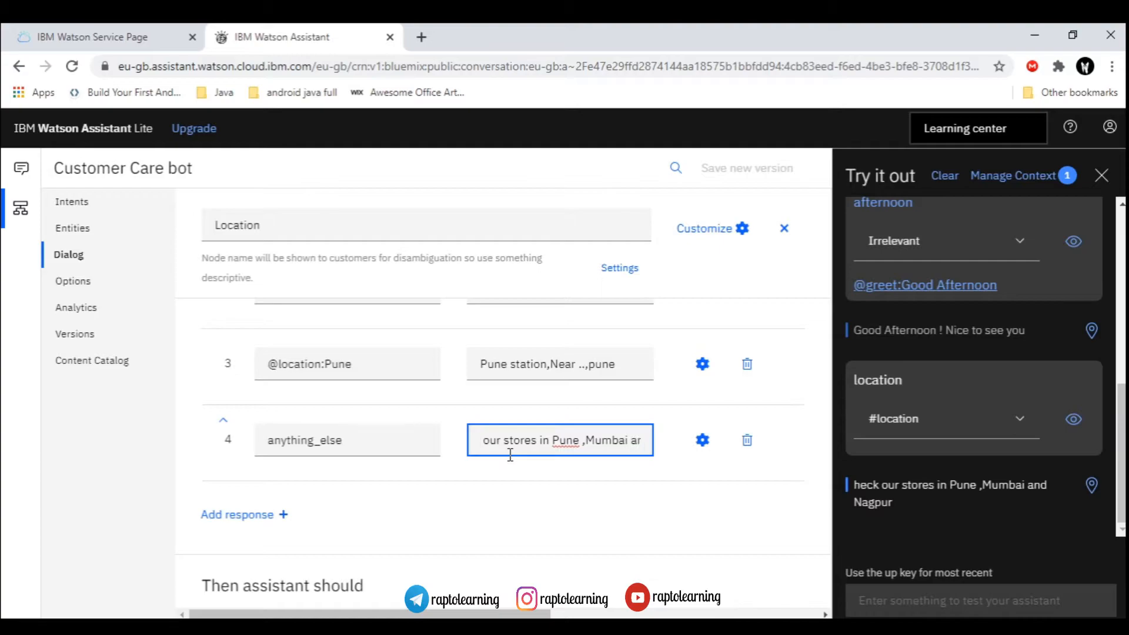
type("Check")
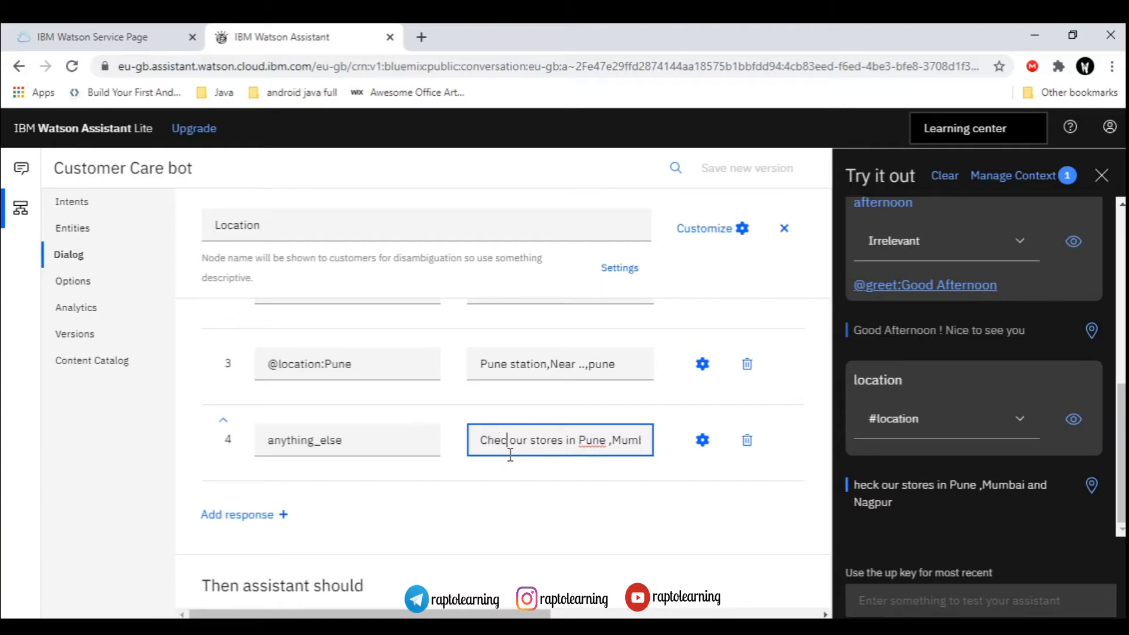
left_click(514, 491)
- Send the test message "location" again to check the corrected anything_else response
left_click(936, 487)
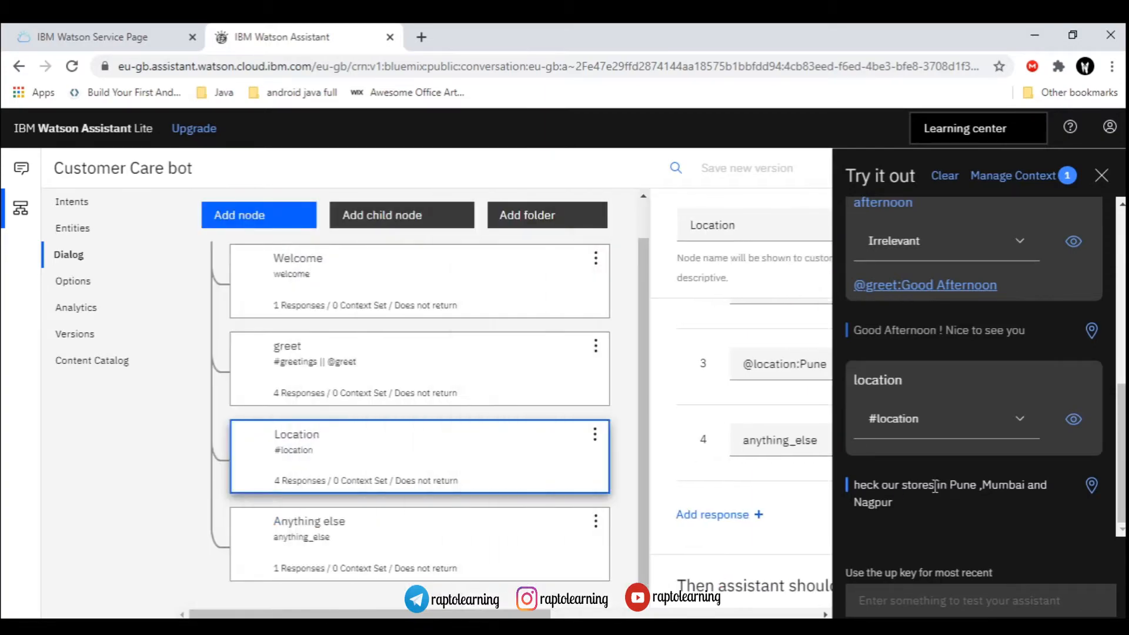
left_click(921, 599)
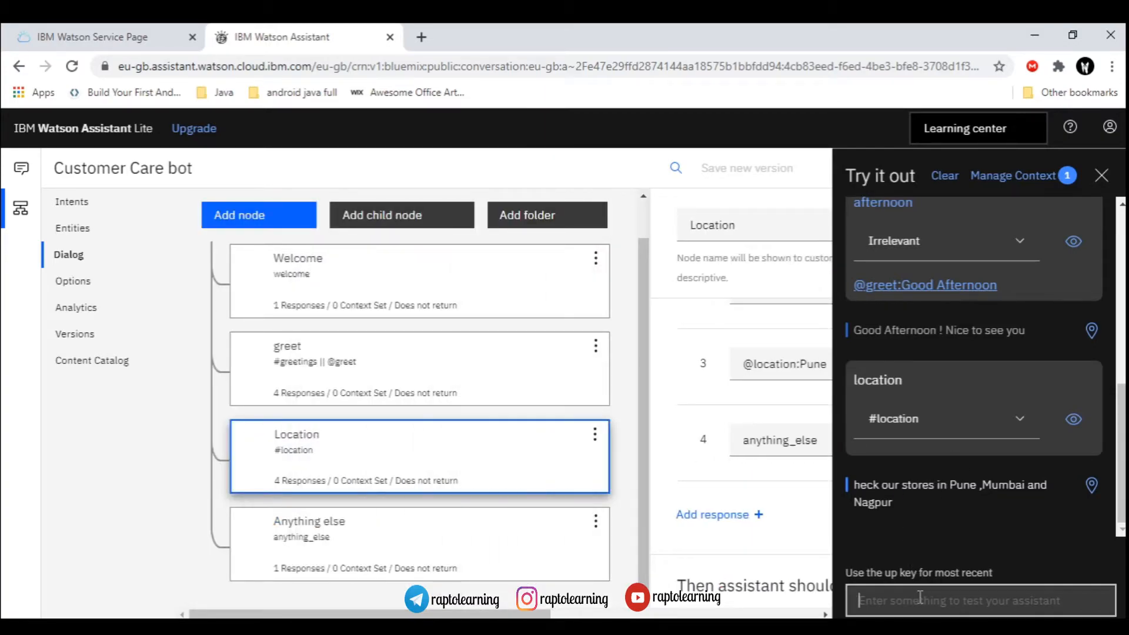
left_click(747, 480)
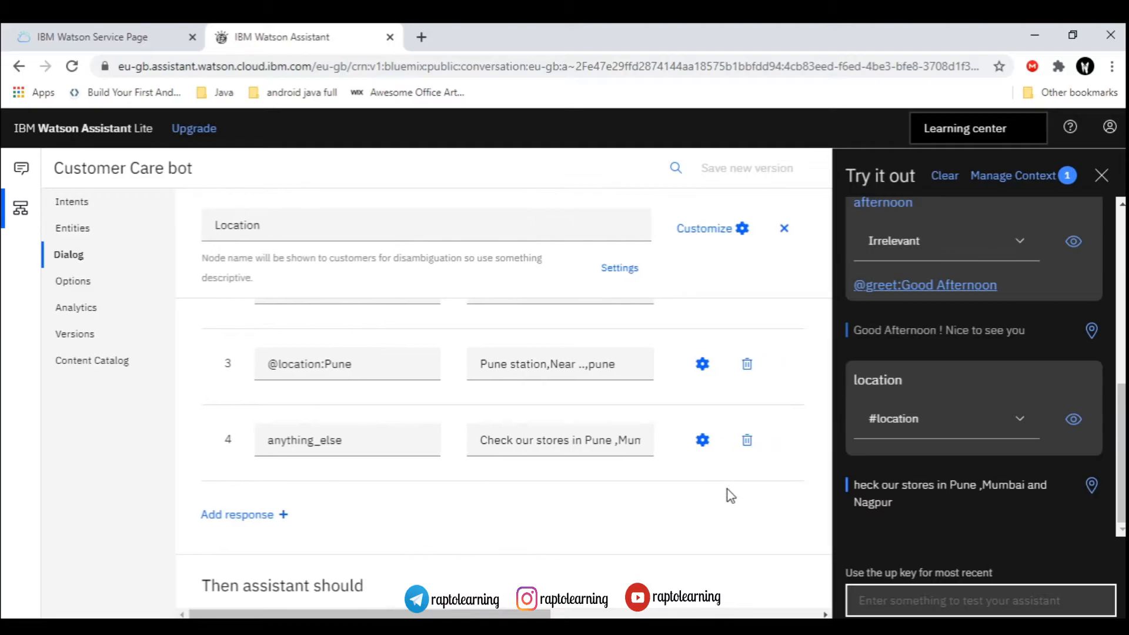
scroll(732, 499, "down", 1)
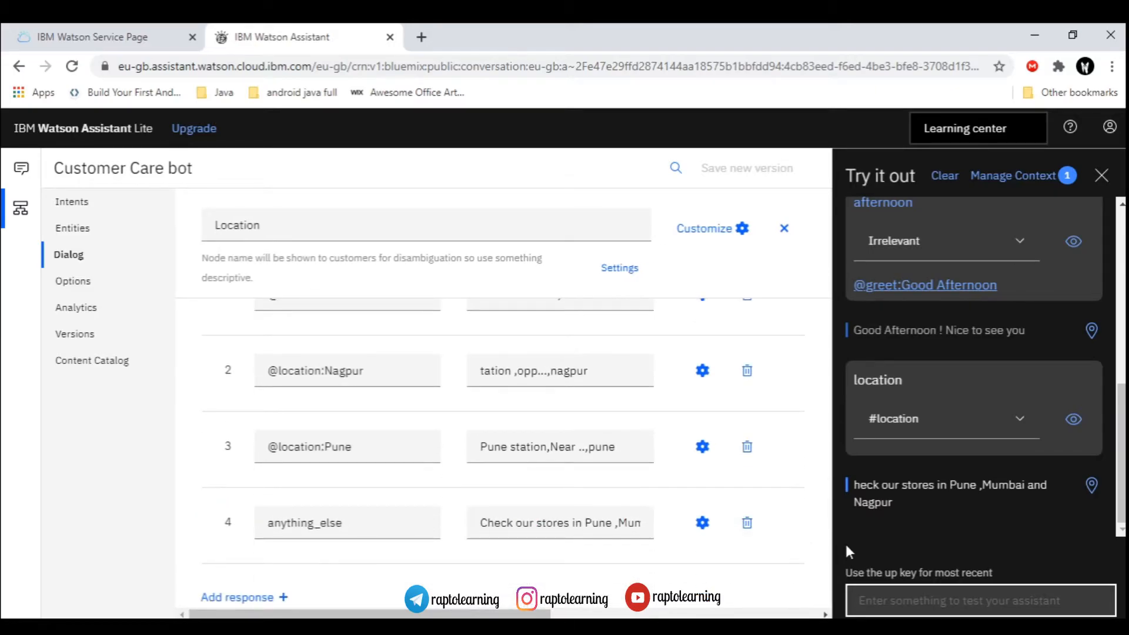
left_click(995, 598)
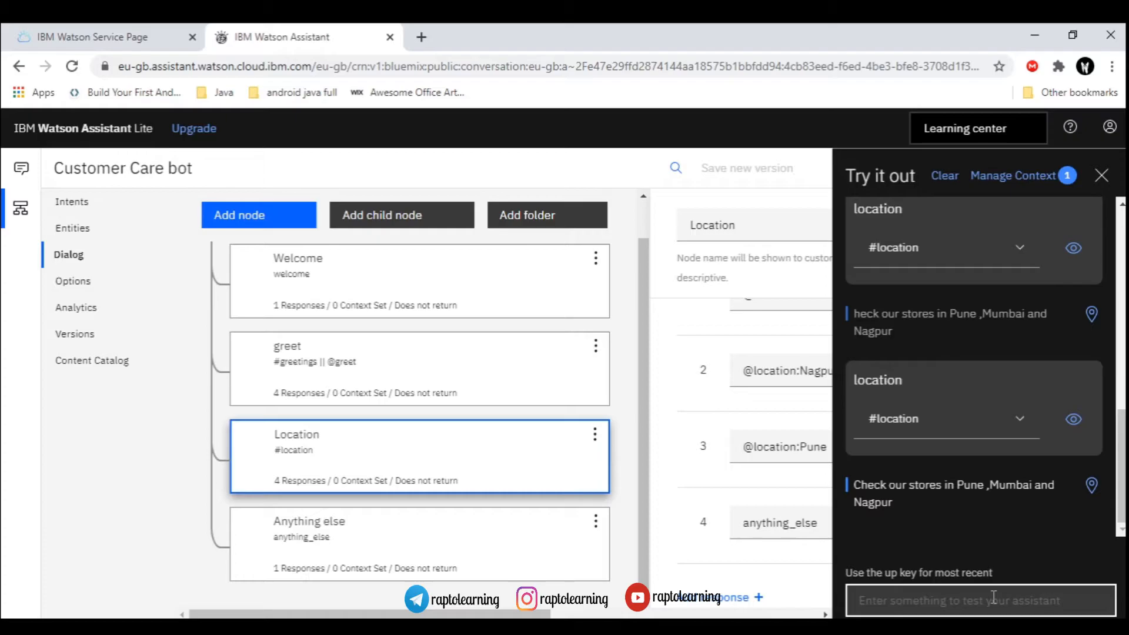
- Test the assistant with the message "location pune" and examine the returned store address
type("location pune")
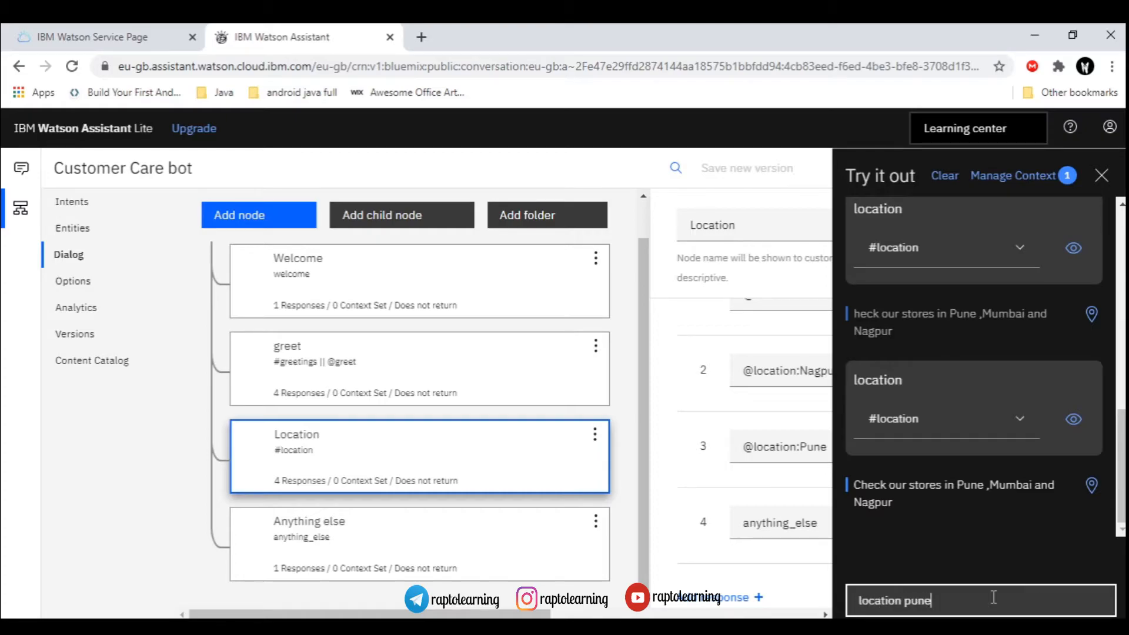
key("Return")
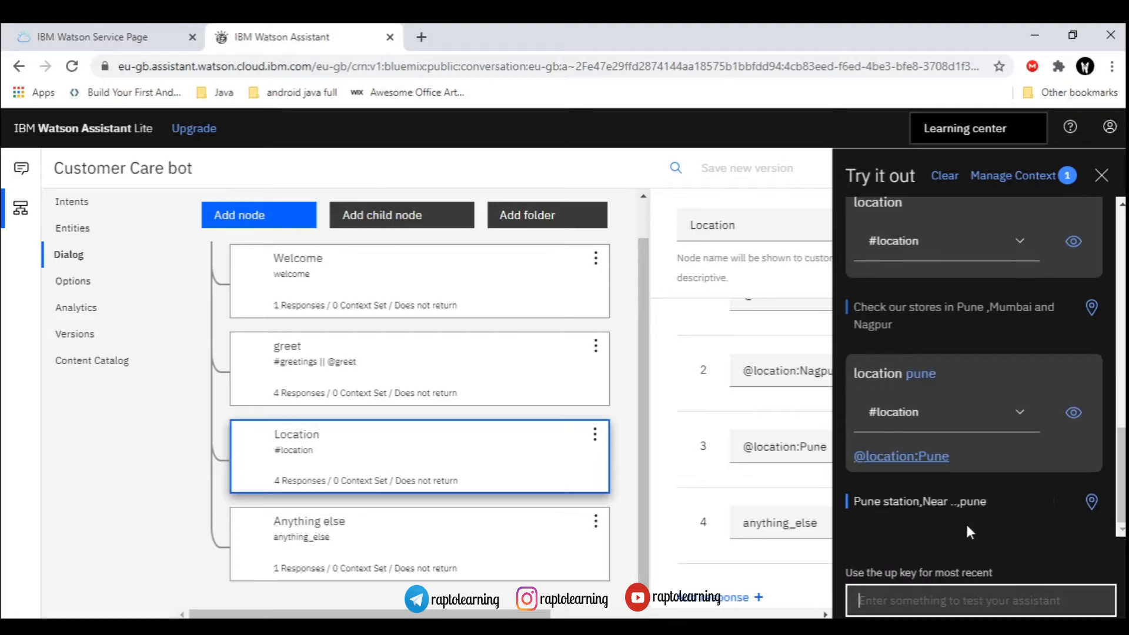
left_click_drag(864, 505, 998, 508)
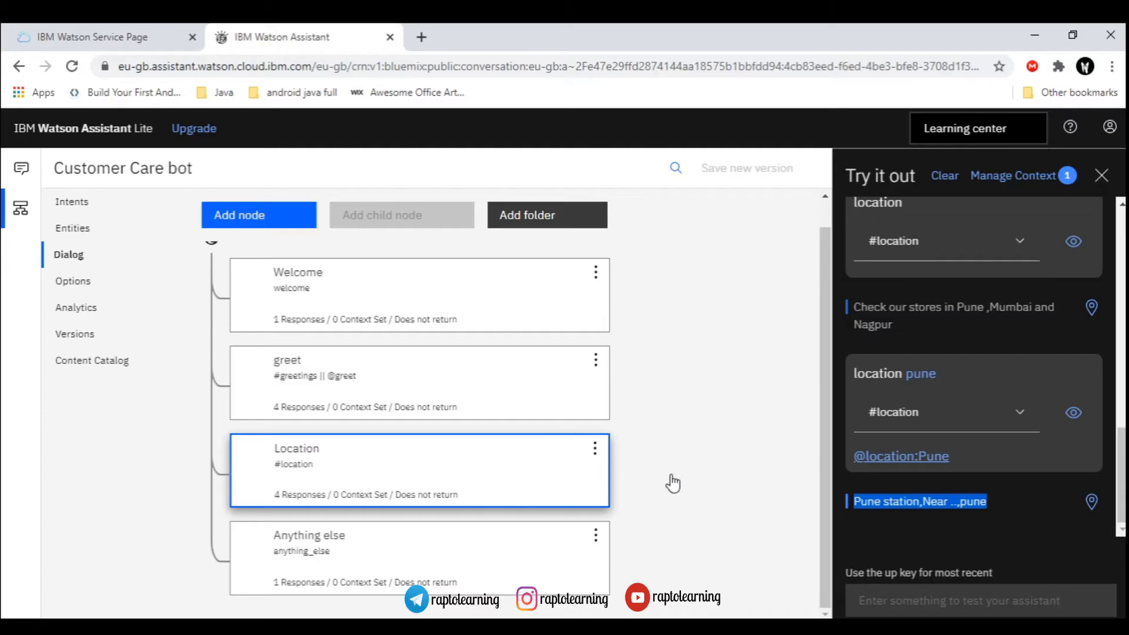
left_click(871, 541)
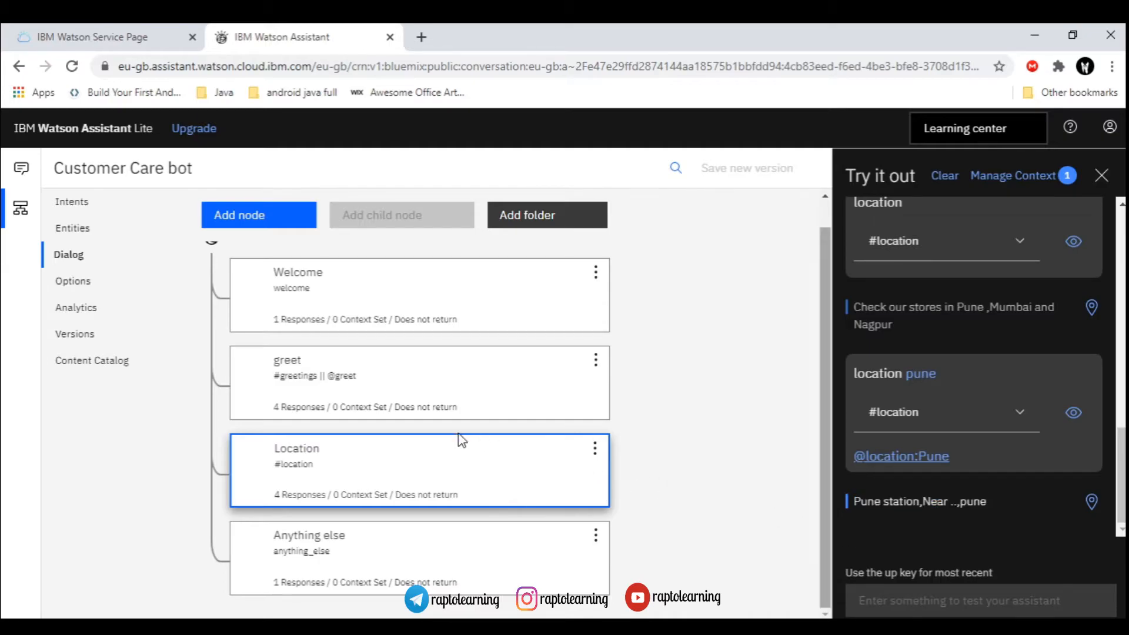
- Reopen the Location node and compare its city conditions and responses with the test reply
left_click(559, 454)
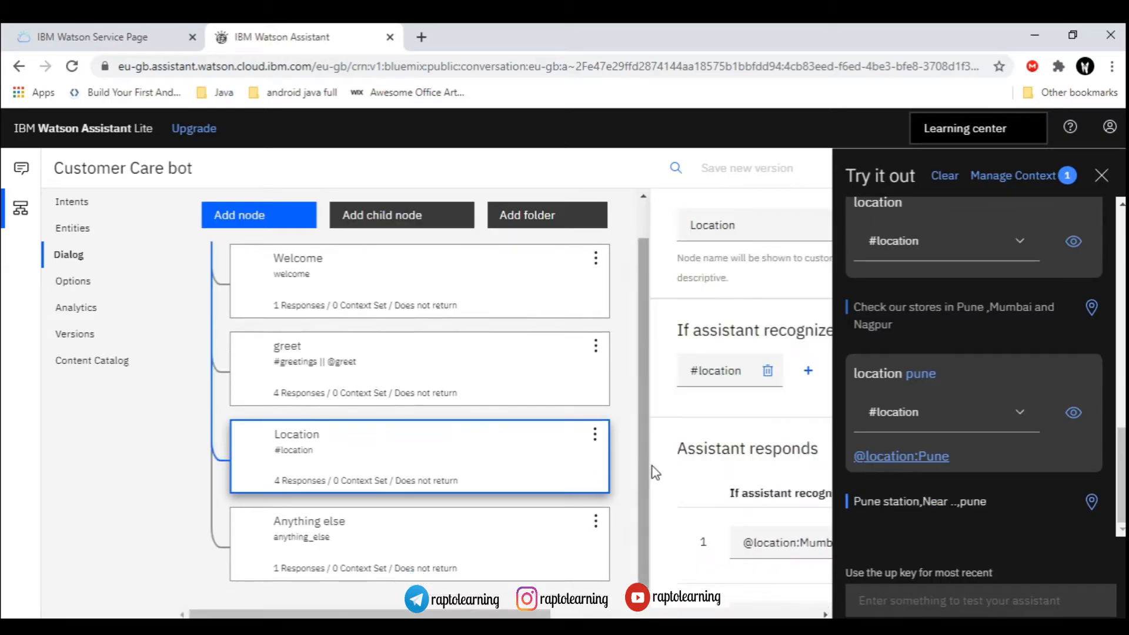
scroll(575, 500, "down", 3)
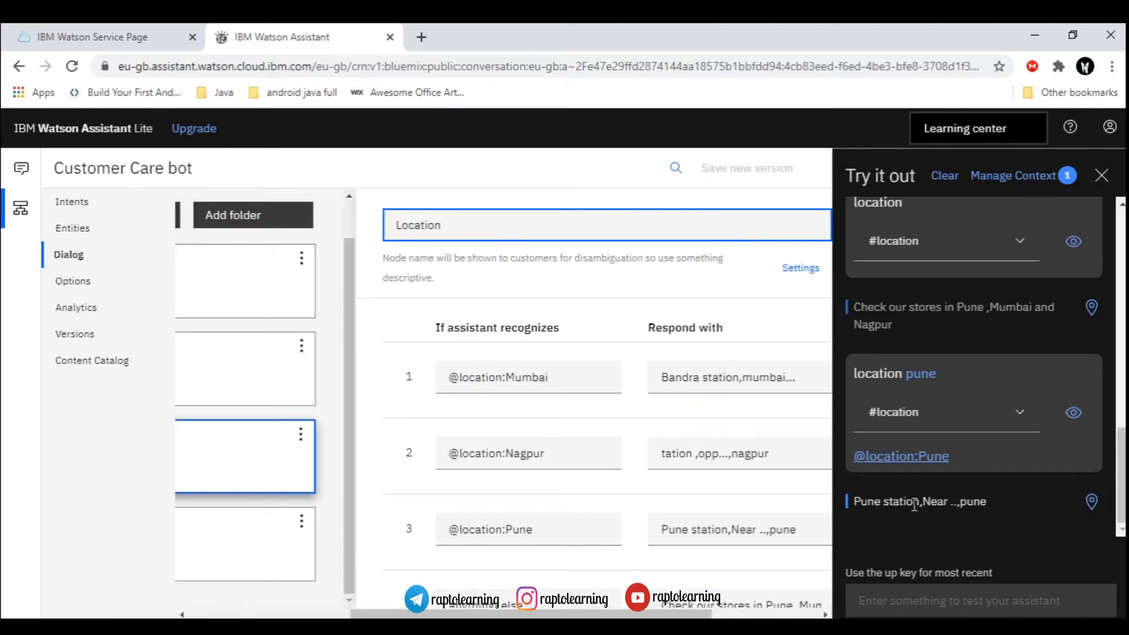
left_click(735, 627)
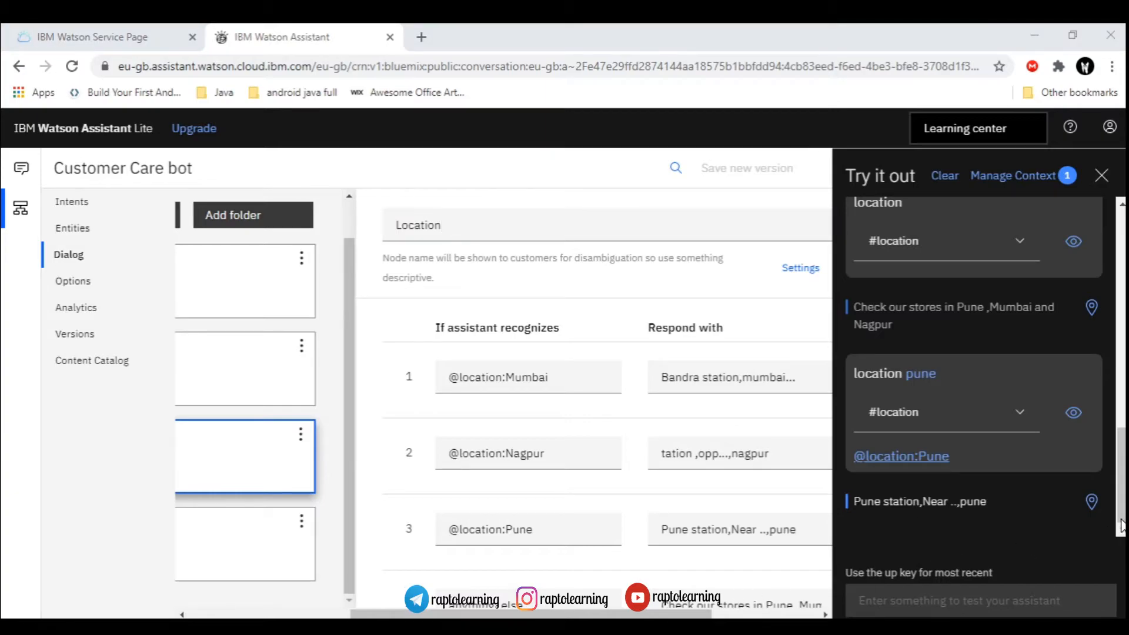
left_click(844, 262)
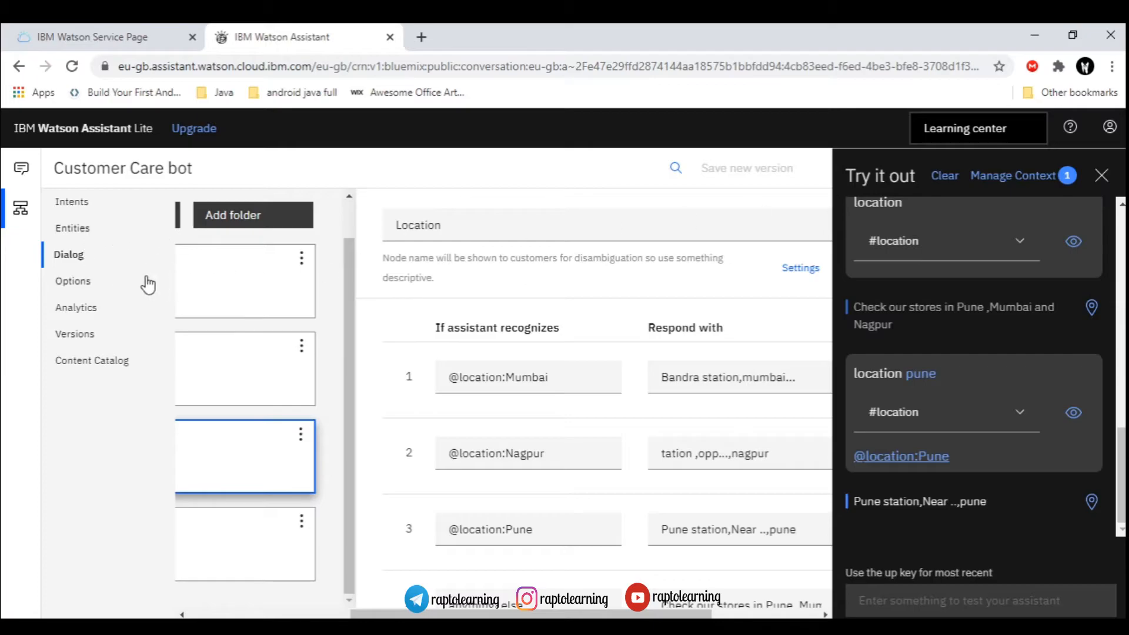
- Create a new intent named #timing in the Customer Care bot
left_click(75, 209)
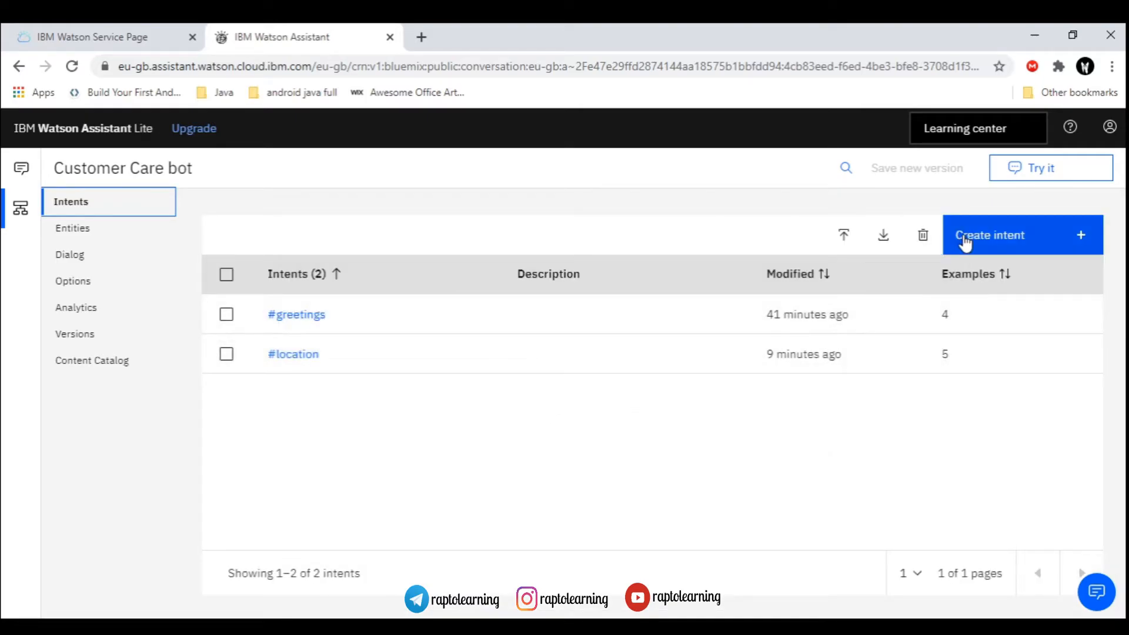
left_click(965, 238)
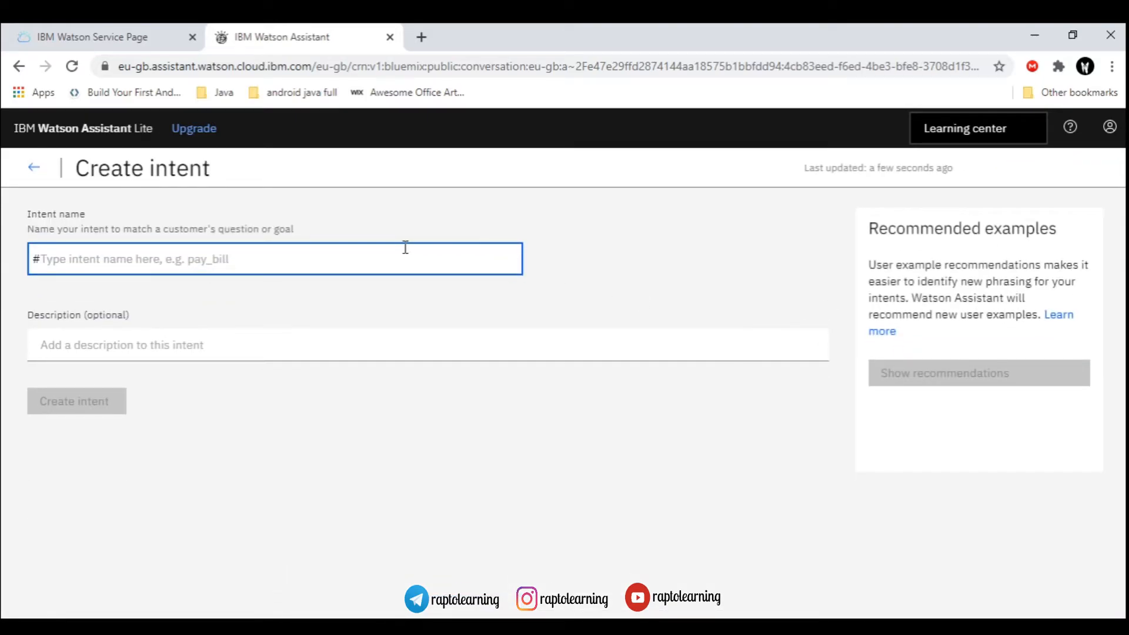
type("timing")
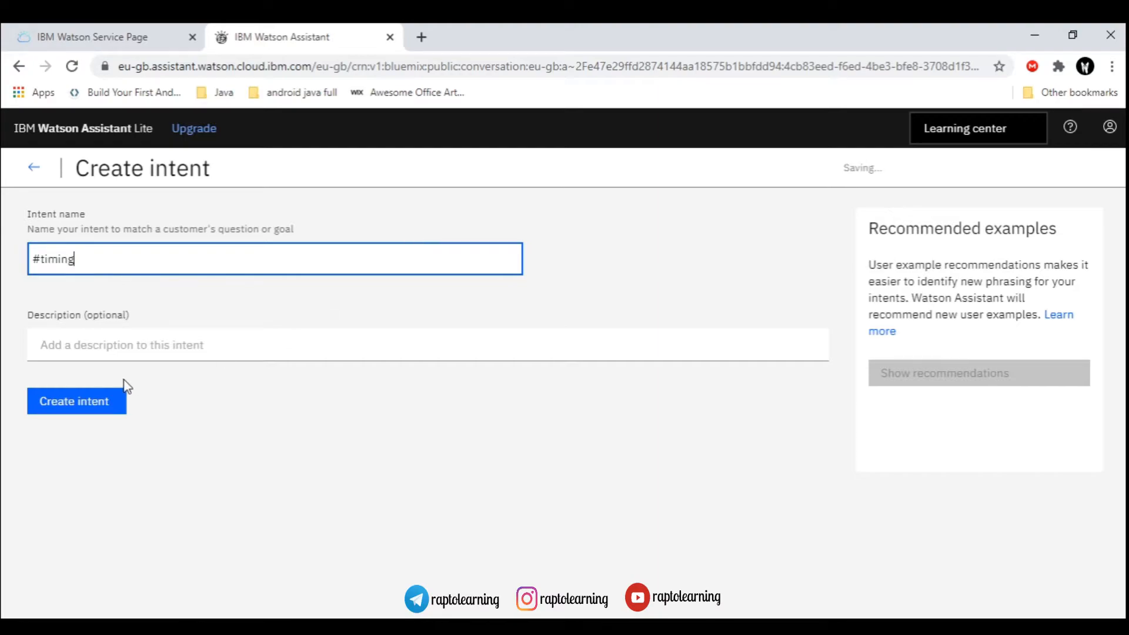
left_click(106, 402)
- Add the user examples "timings of store" and "time" to the #timing intent
left_click(118, 441)
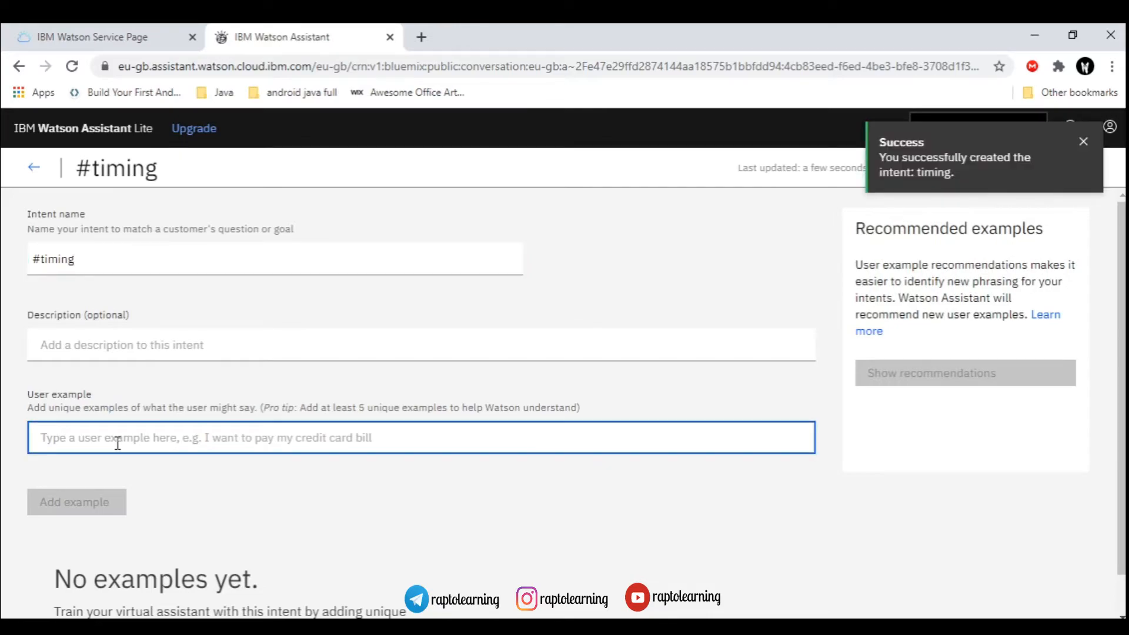
type("t")
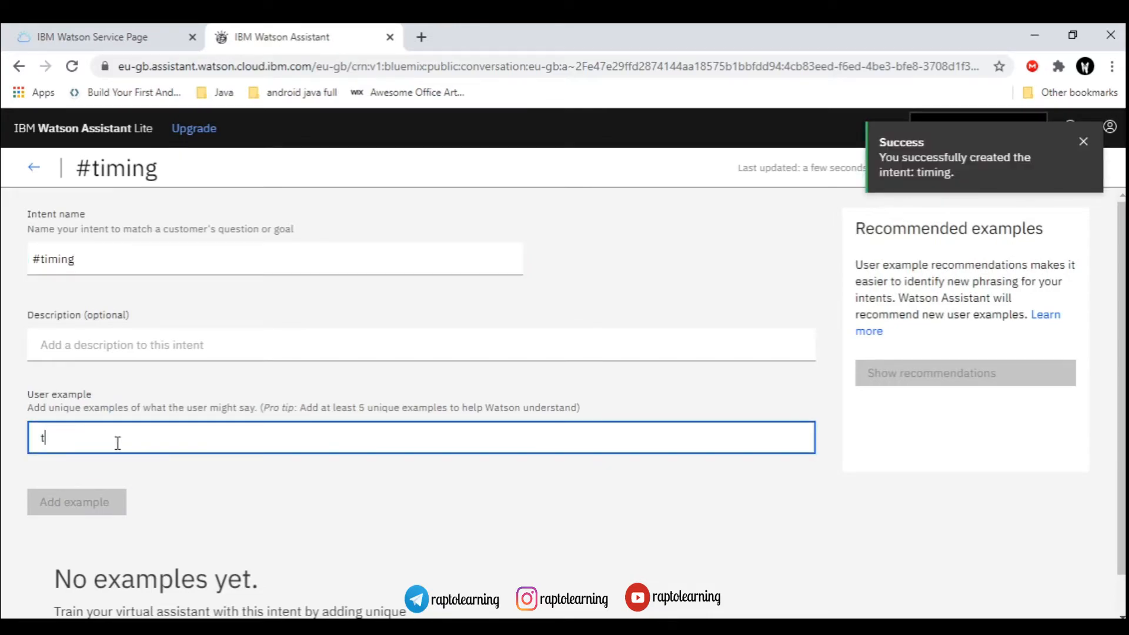
type("iming")
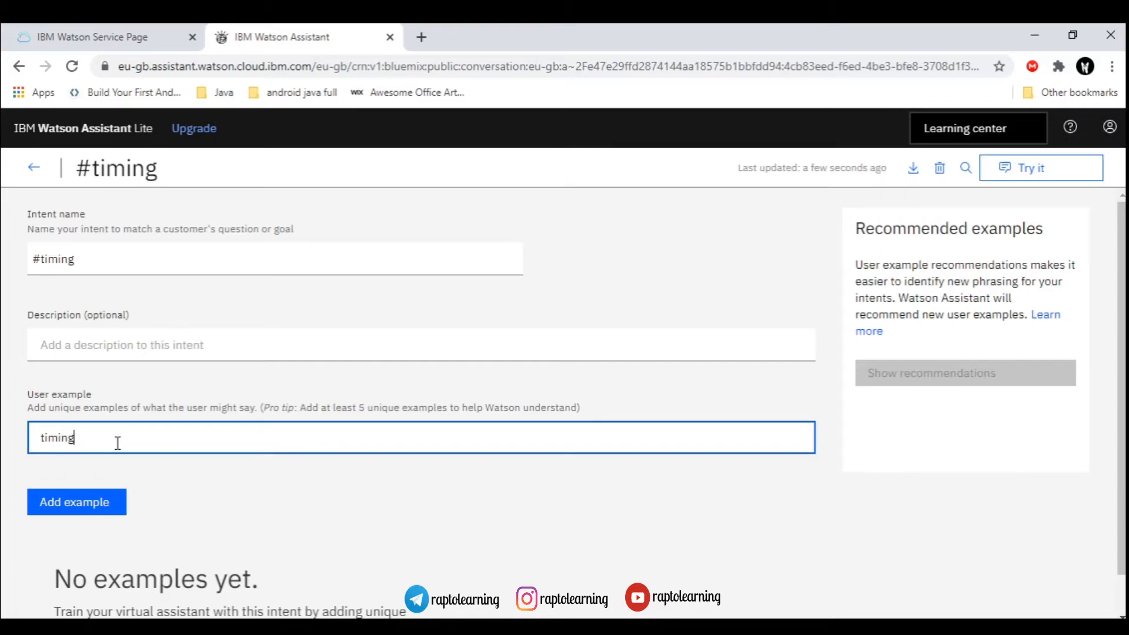
type("s of store")
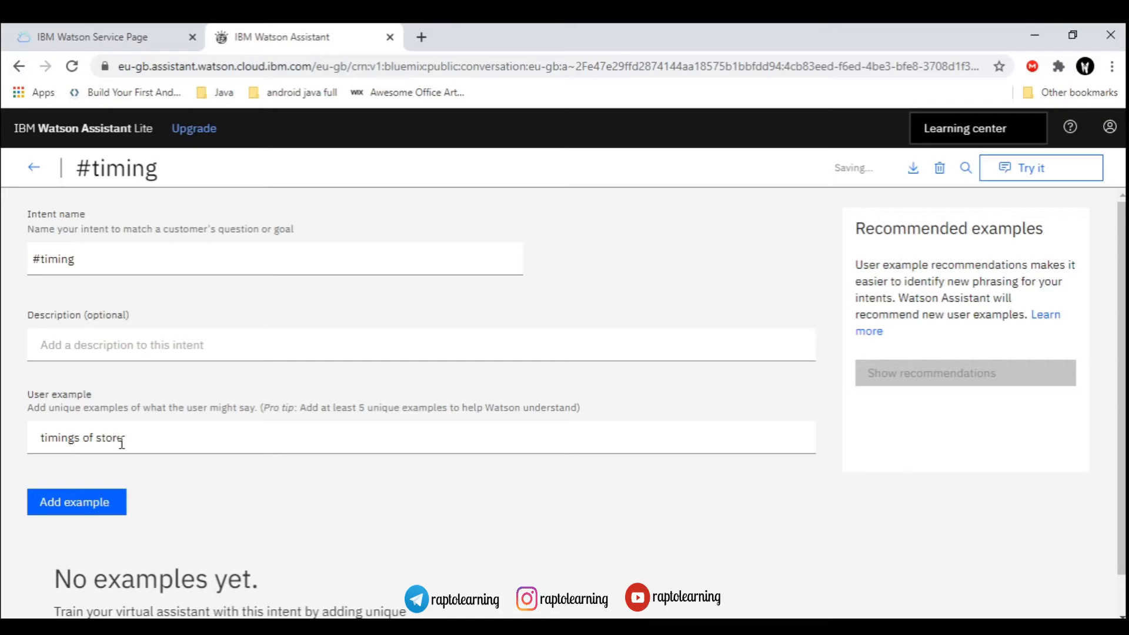
key("Return")
type("time")
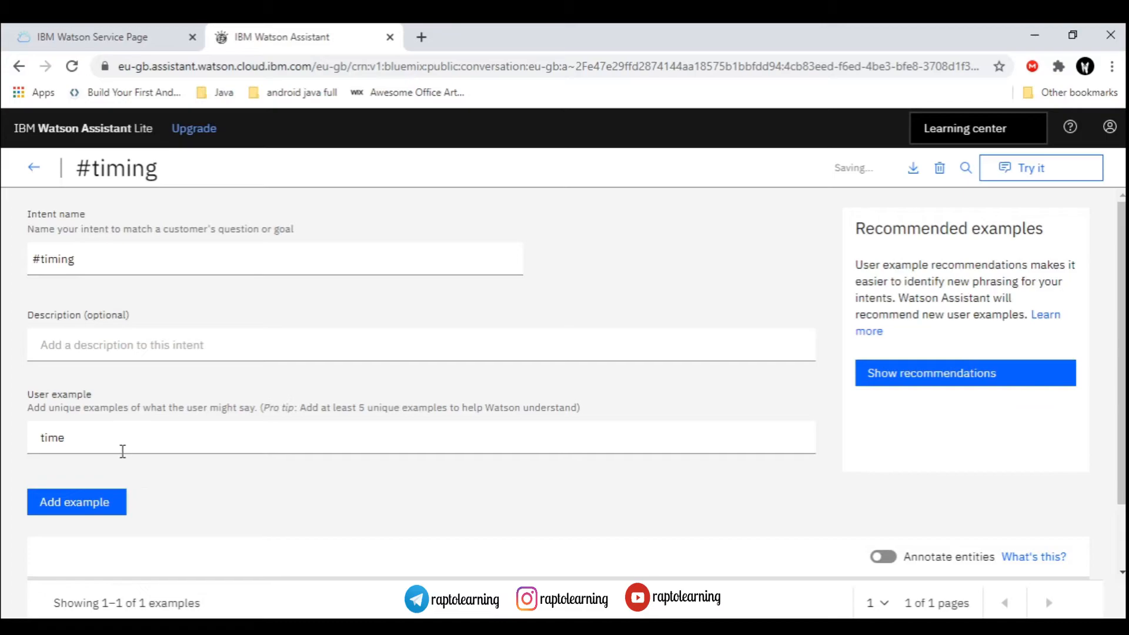
left_click(103, 501)
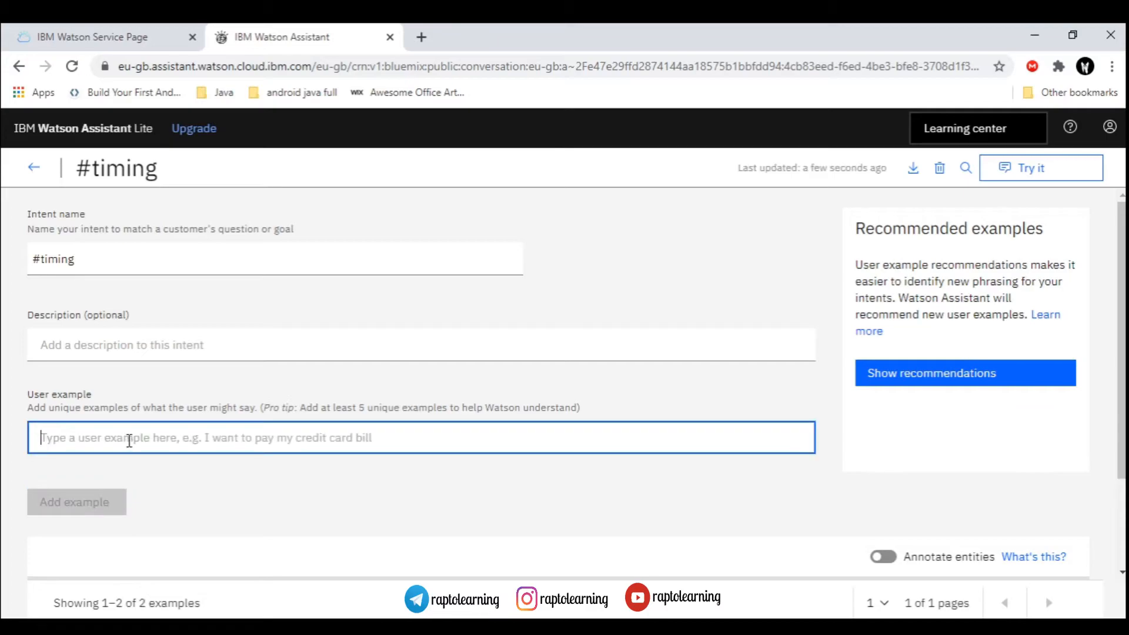
- Add the user examples "when is your store open?" and "what are store hours" to the #timing intent
type("when is your store open?")
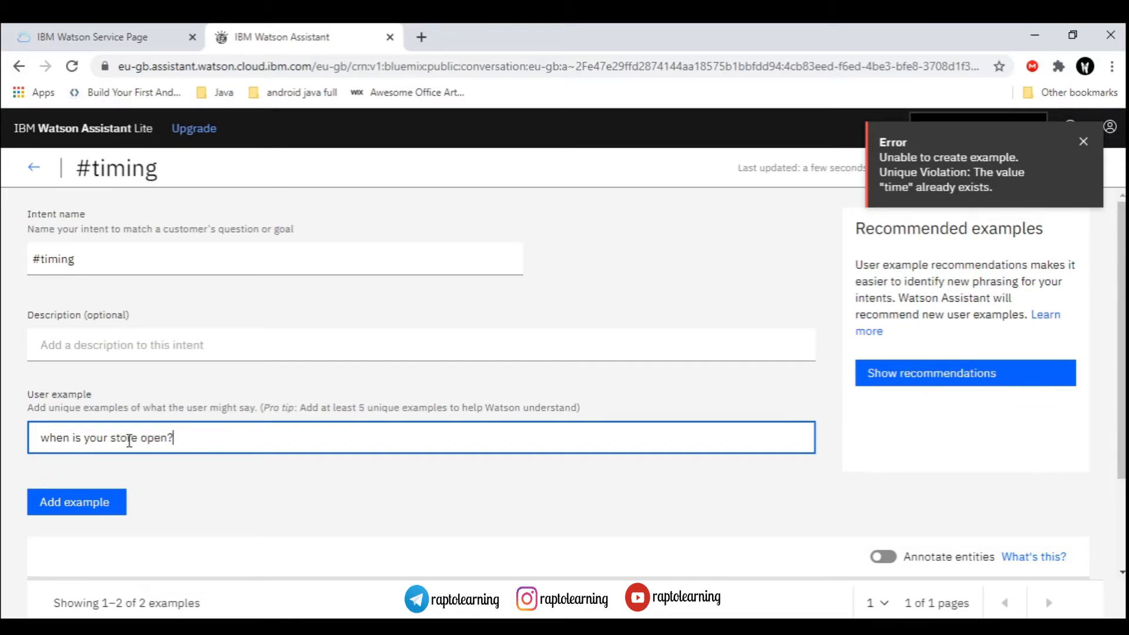
key("Return")
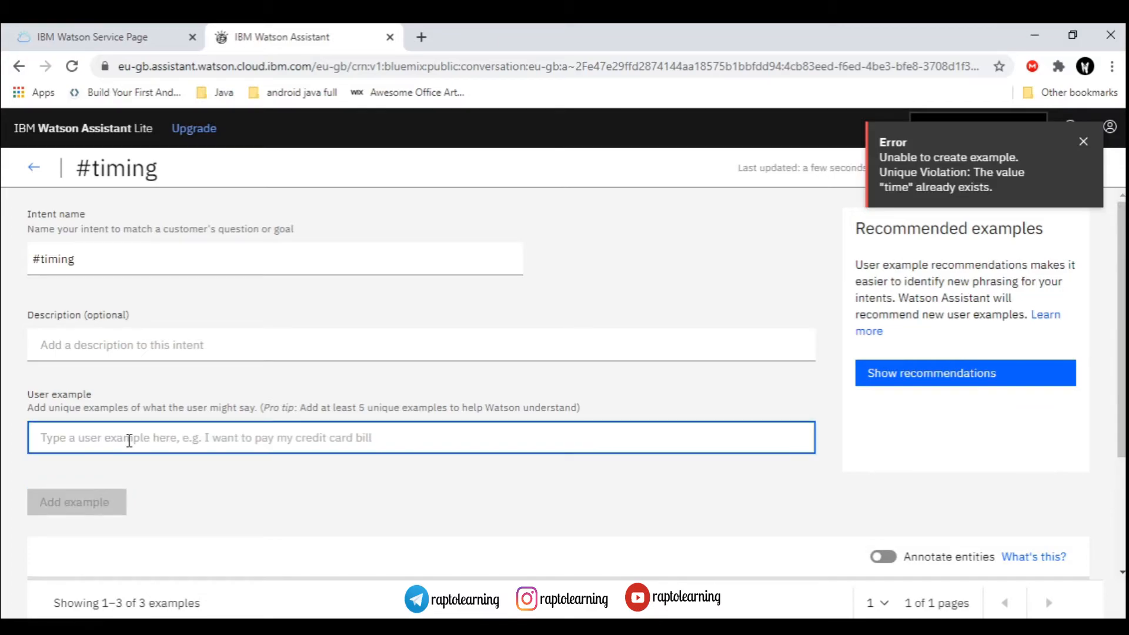
type("what are")
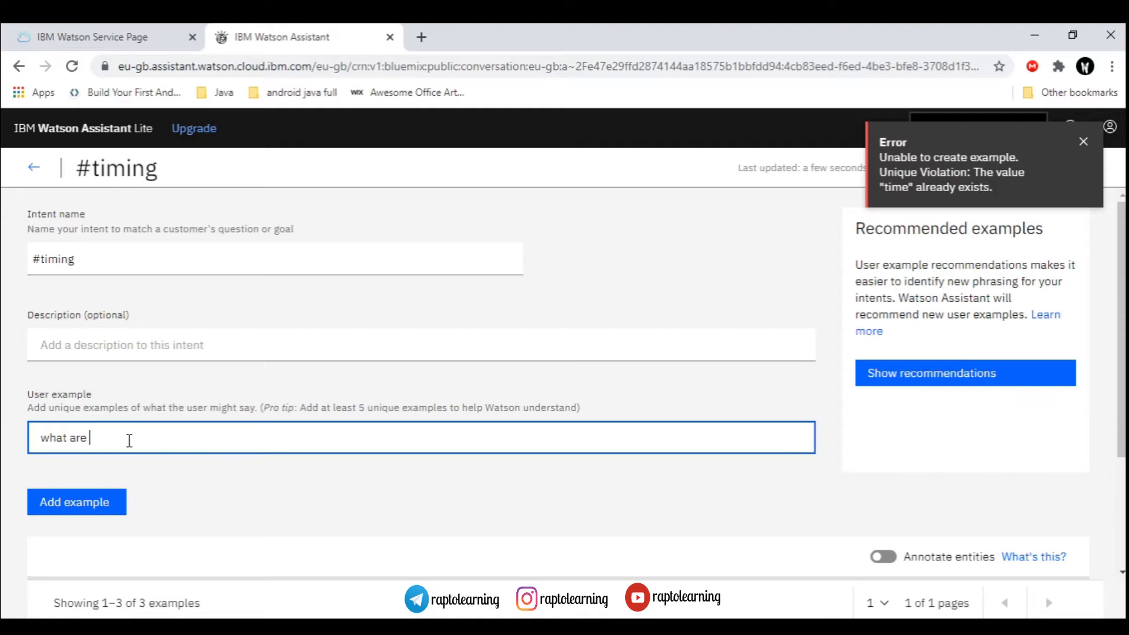
type(" store hours")
key("Return")
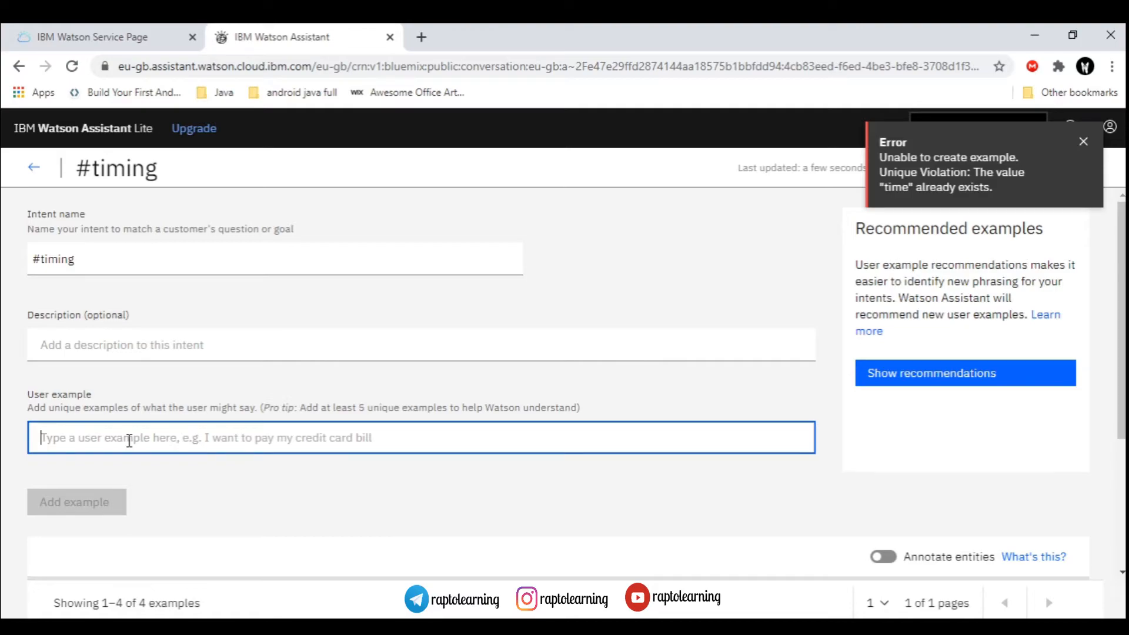
- Add the user examples "when can i caom to your store" and "timings" to the #timing intent and return to the intents list
type("when c")
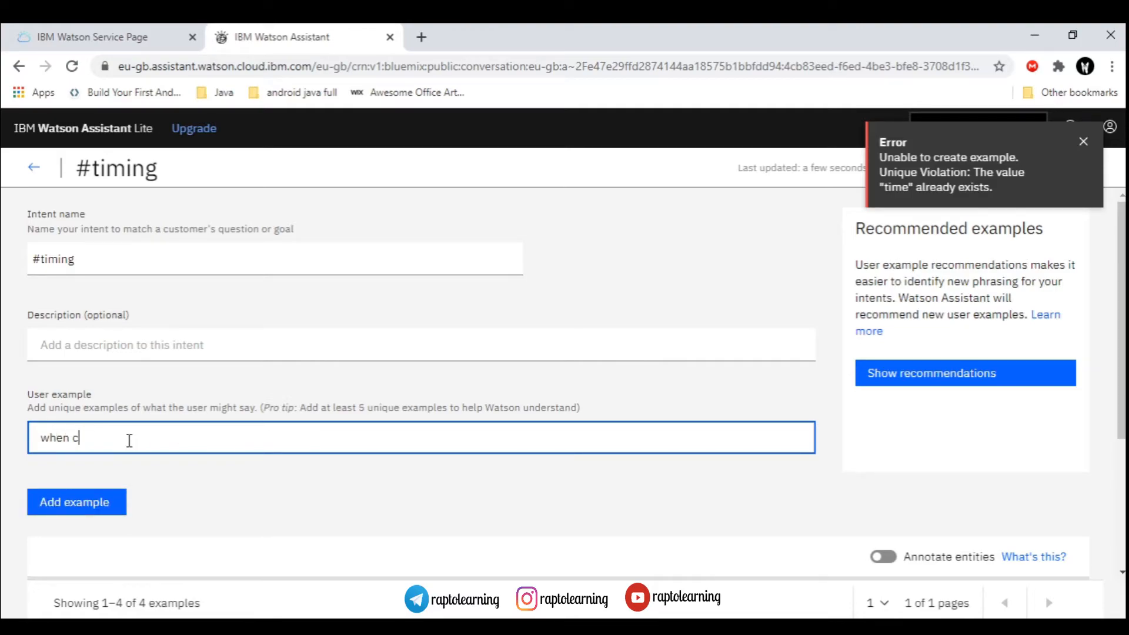
type("an i caom to your store")
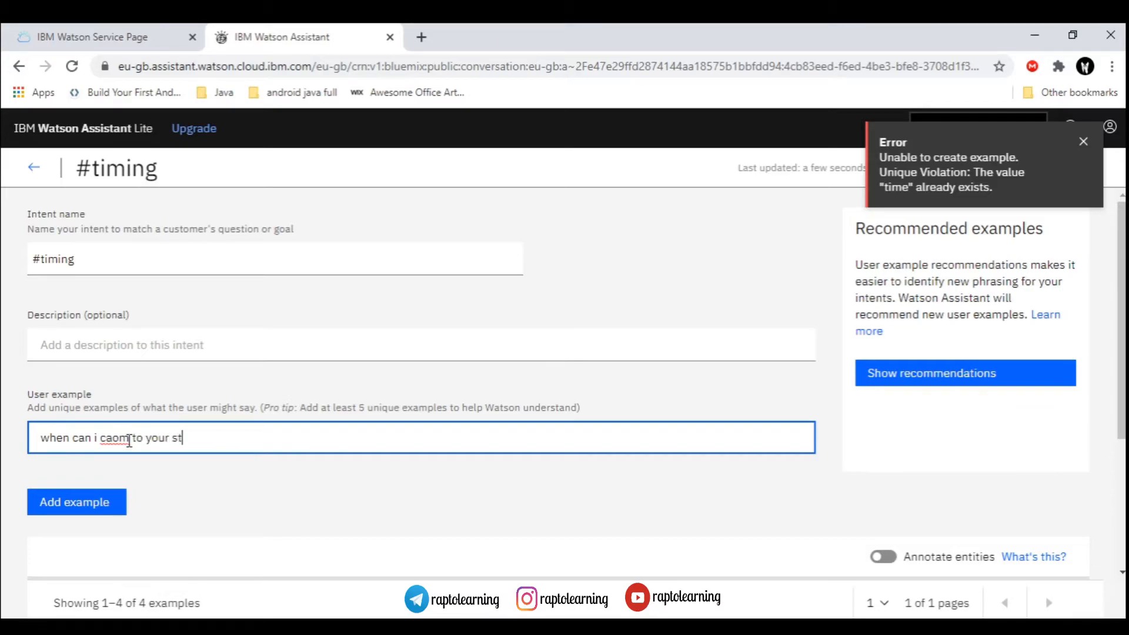
key("Return")
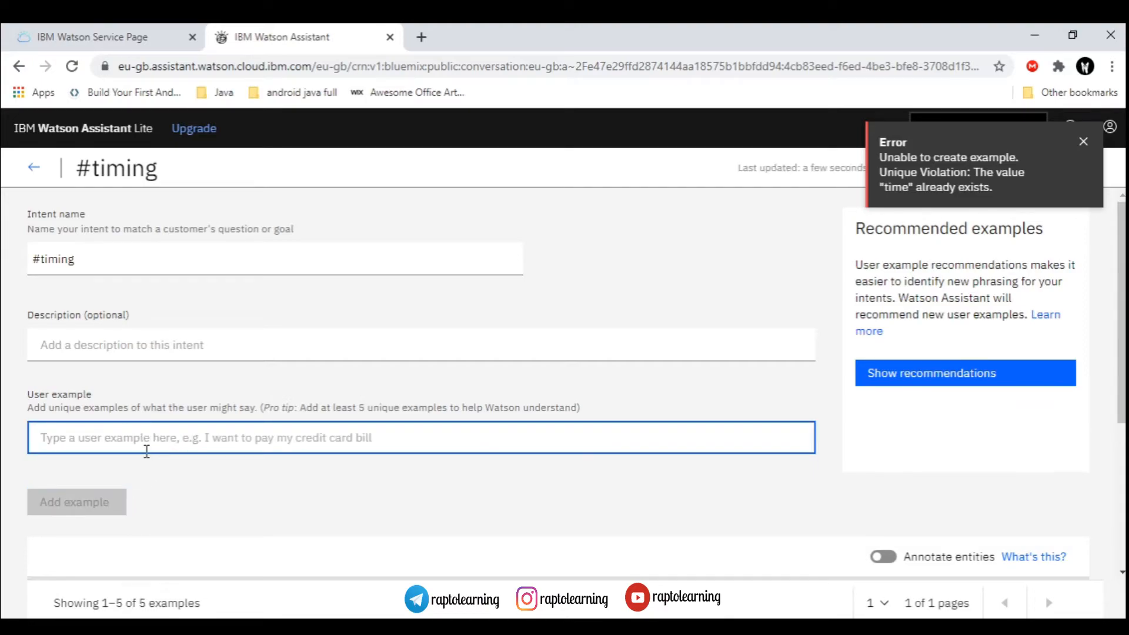
type("timingd")
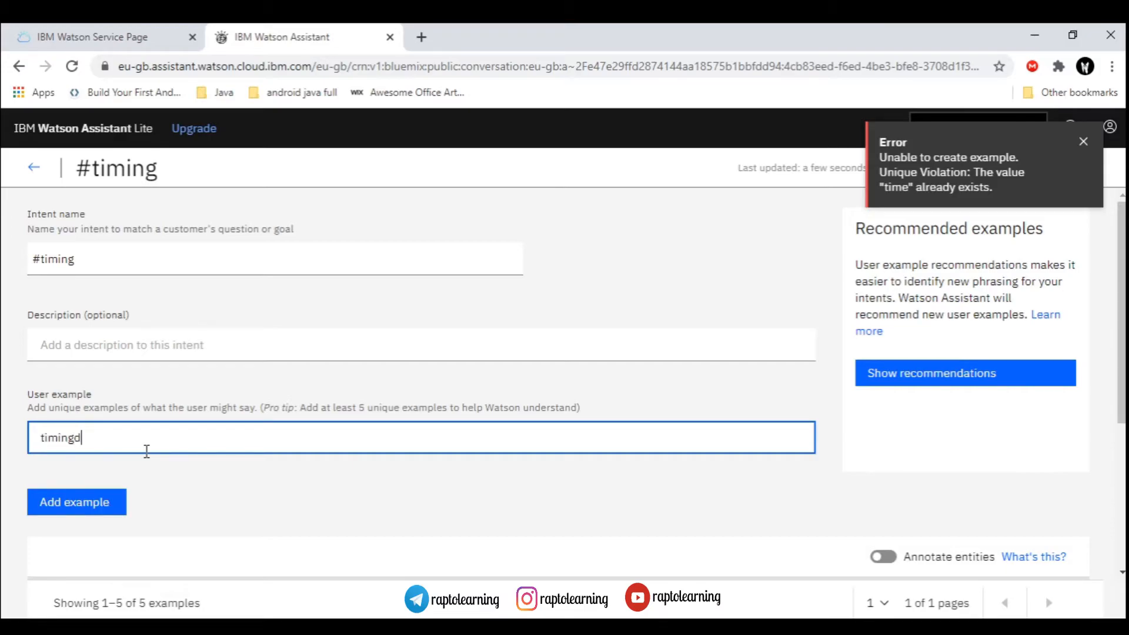
key("BackSpace")
type("s")
scroll(117, 461, "down", 3)
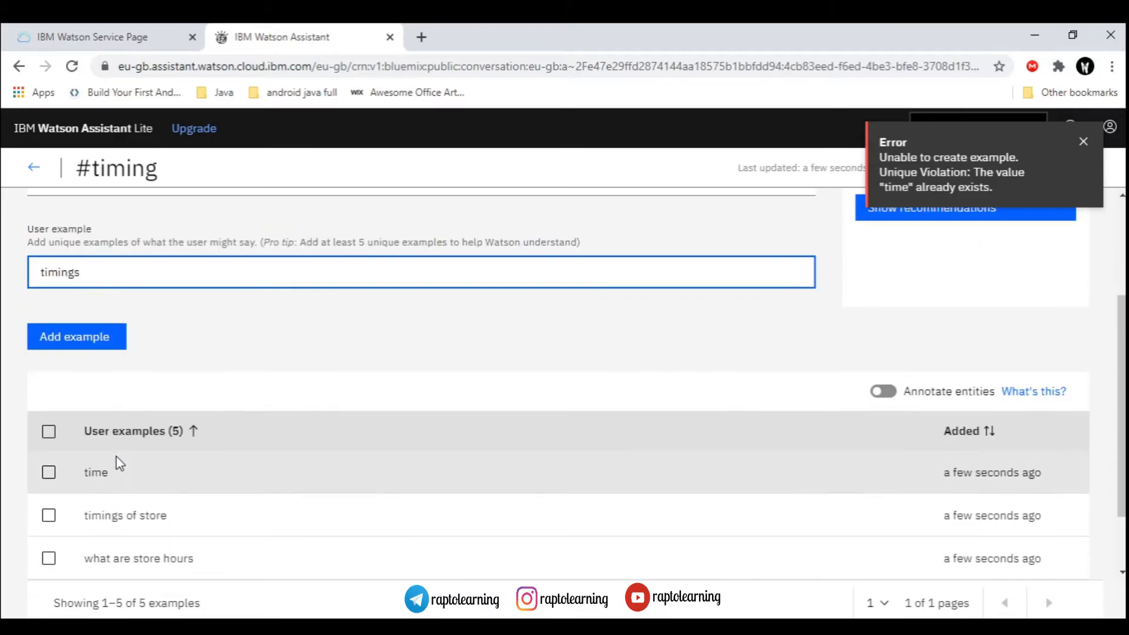
scroll(158, 493, "up", 3)
left_click(115, 498)
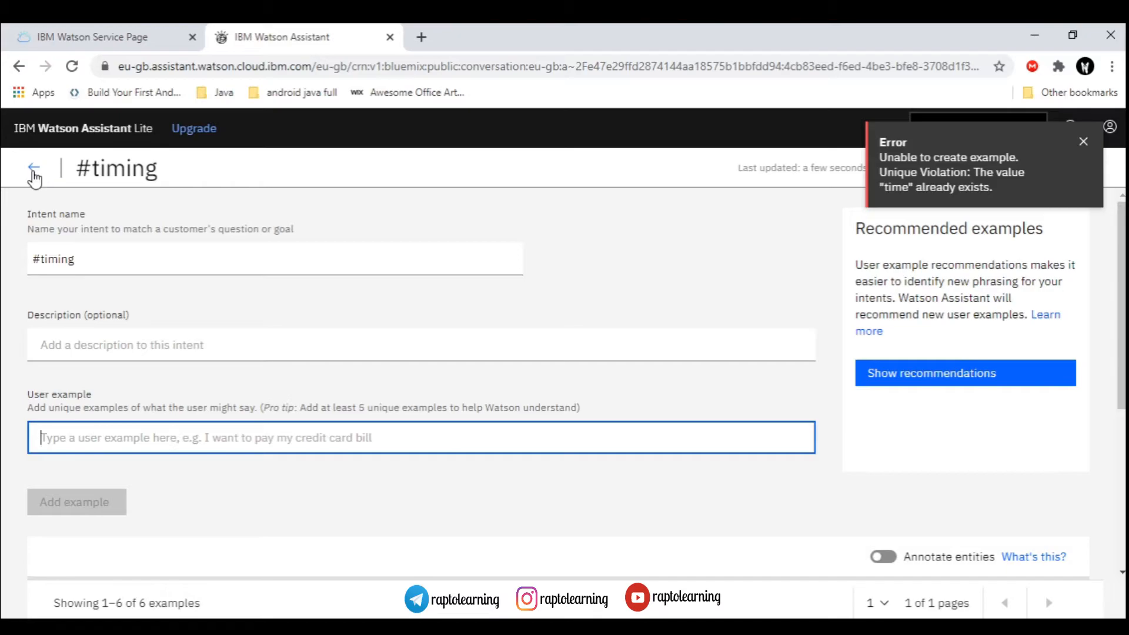
left_click(34, 174)
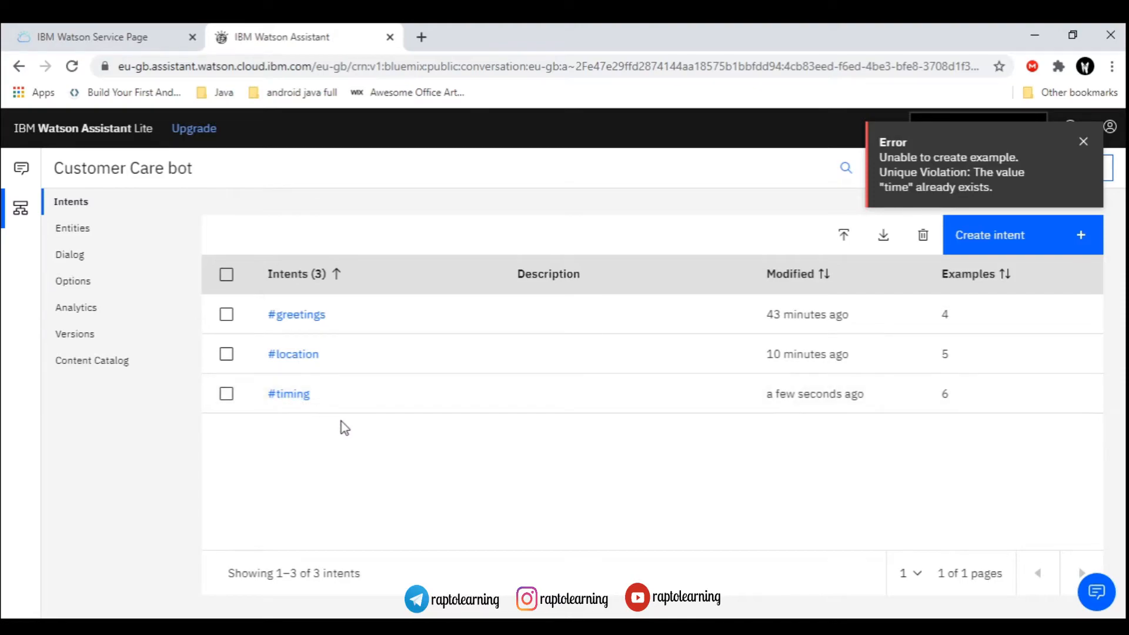
left_click(71, 228)
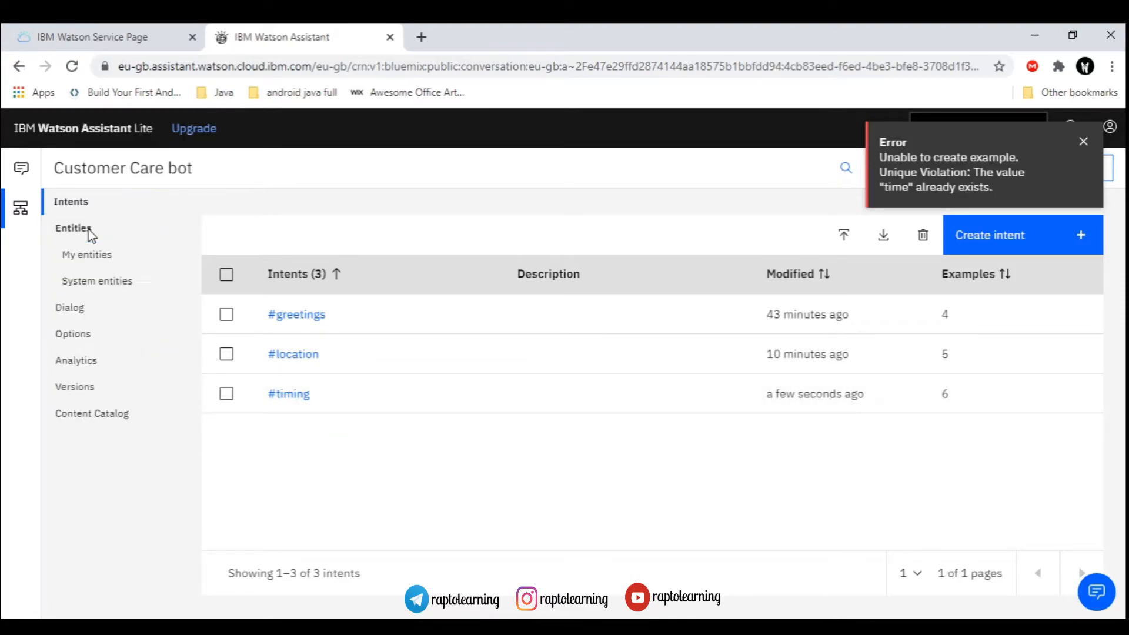
left_click(89, 254)
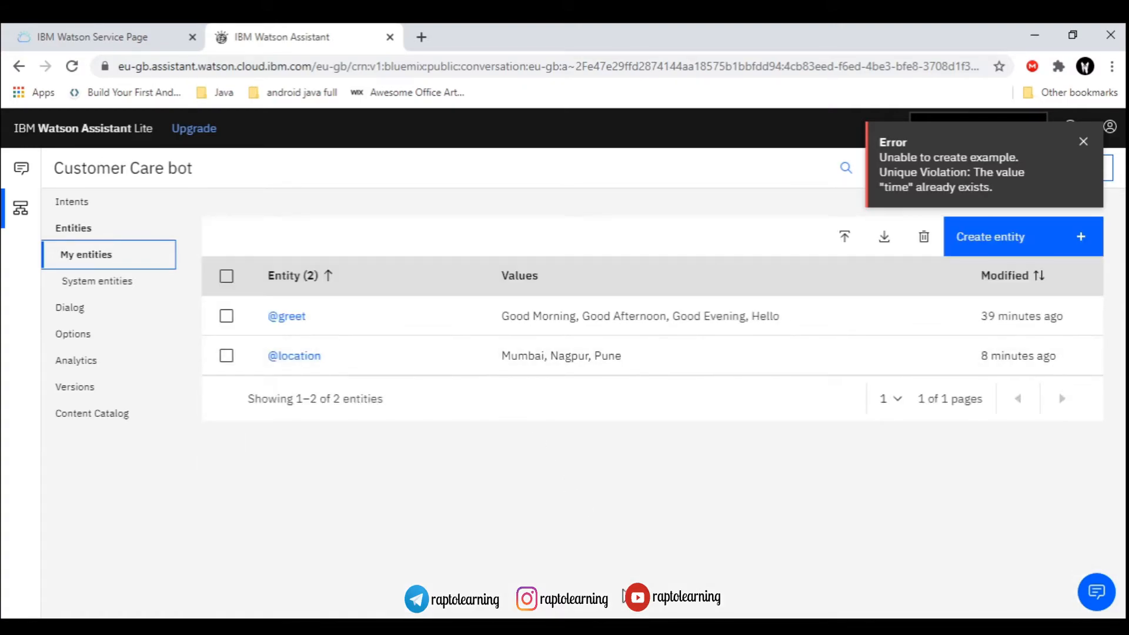
left_click(1017, 235)
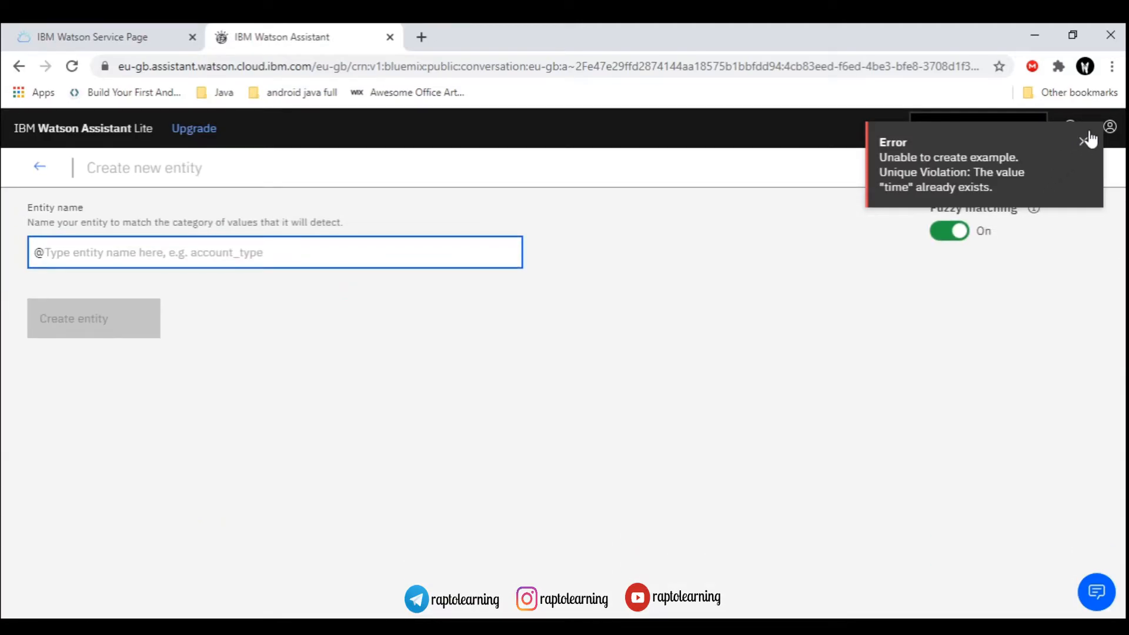
left_click(1083, 141)
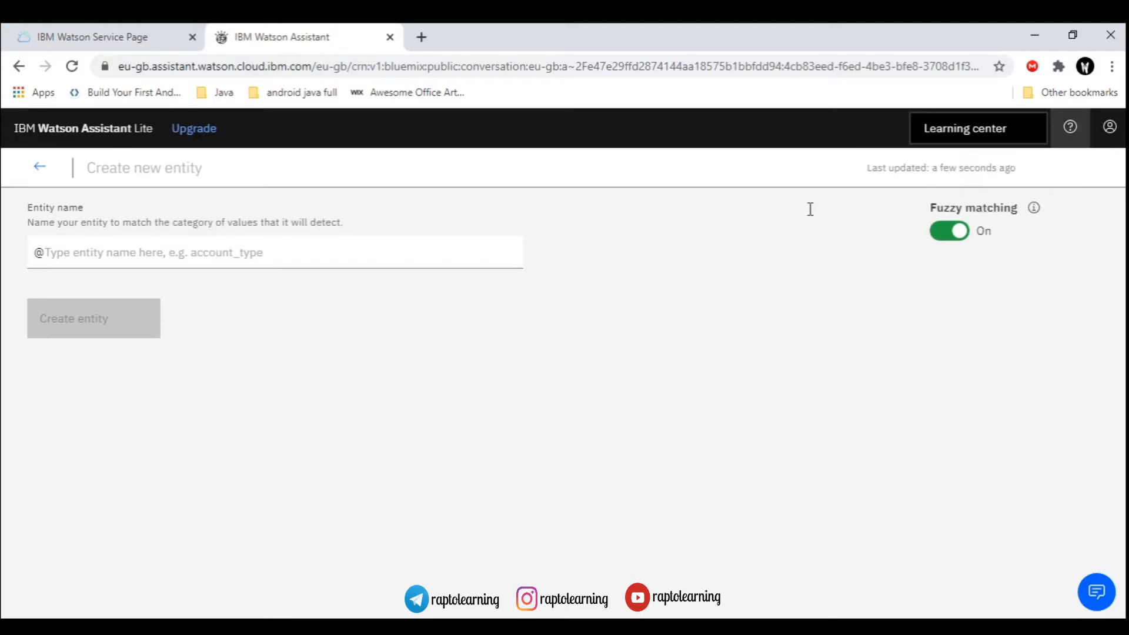
left_click(300, 252)
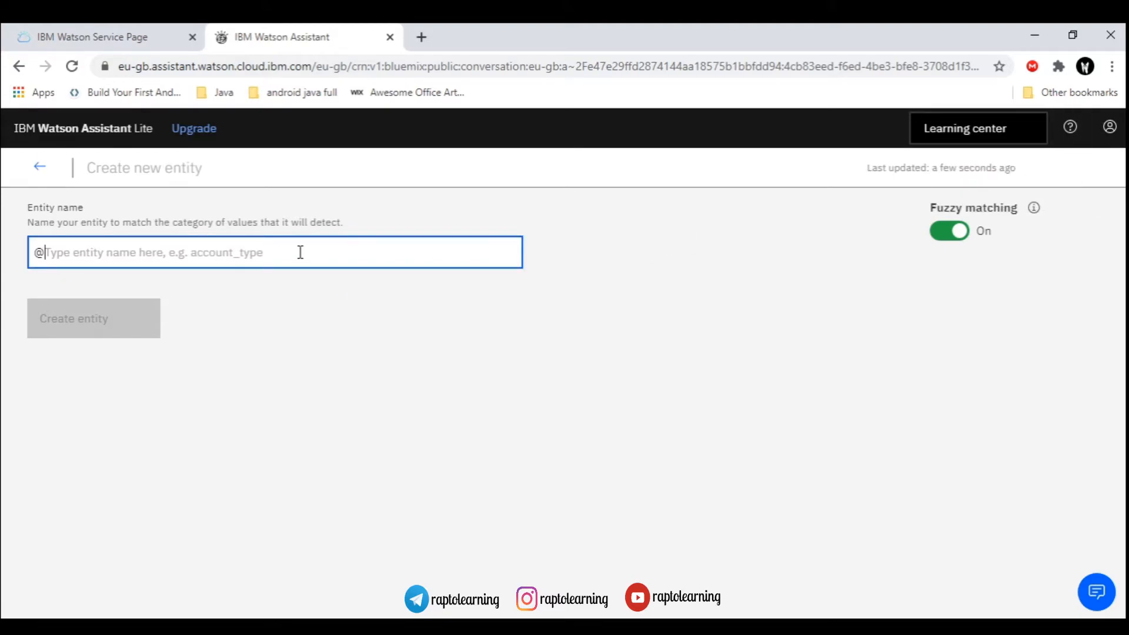
type("timings")
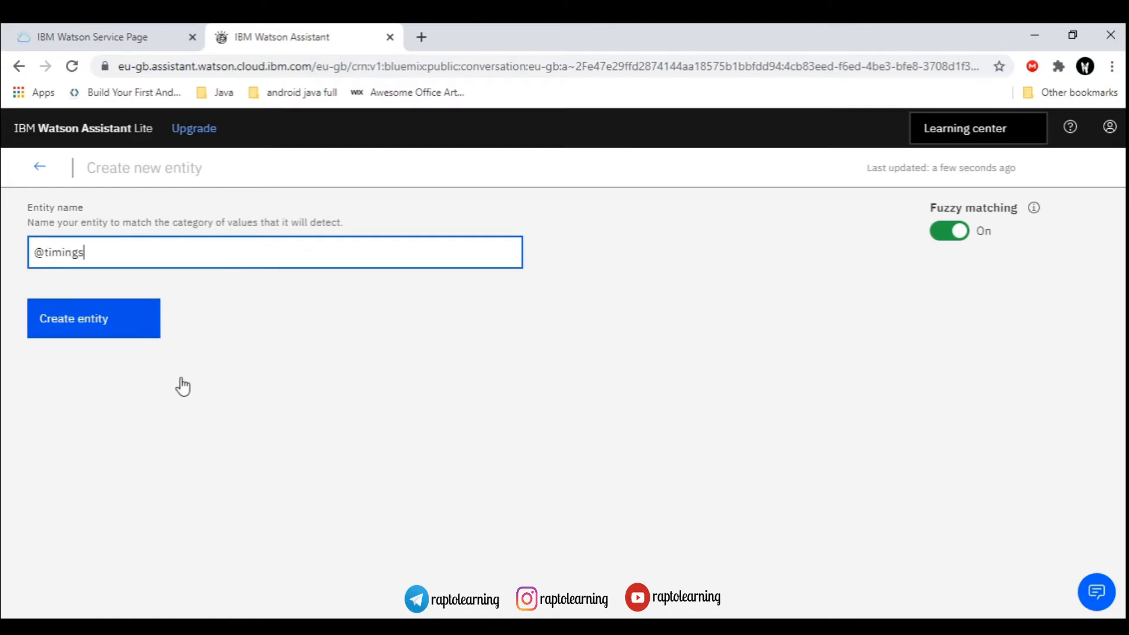
key("Return")
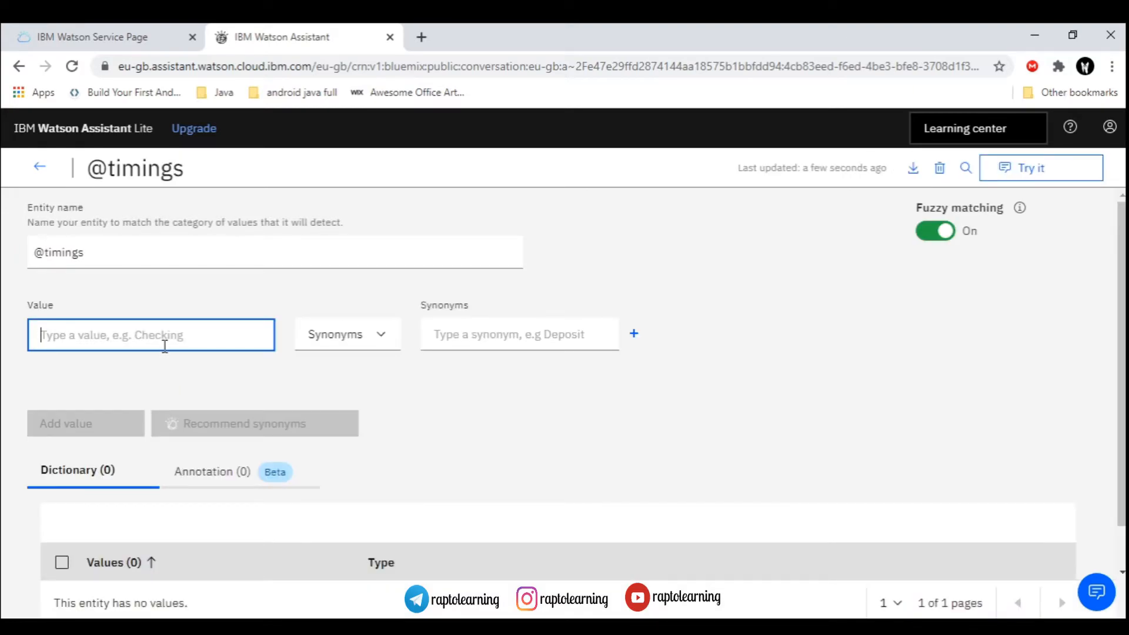
left_click(735, 629)
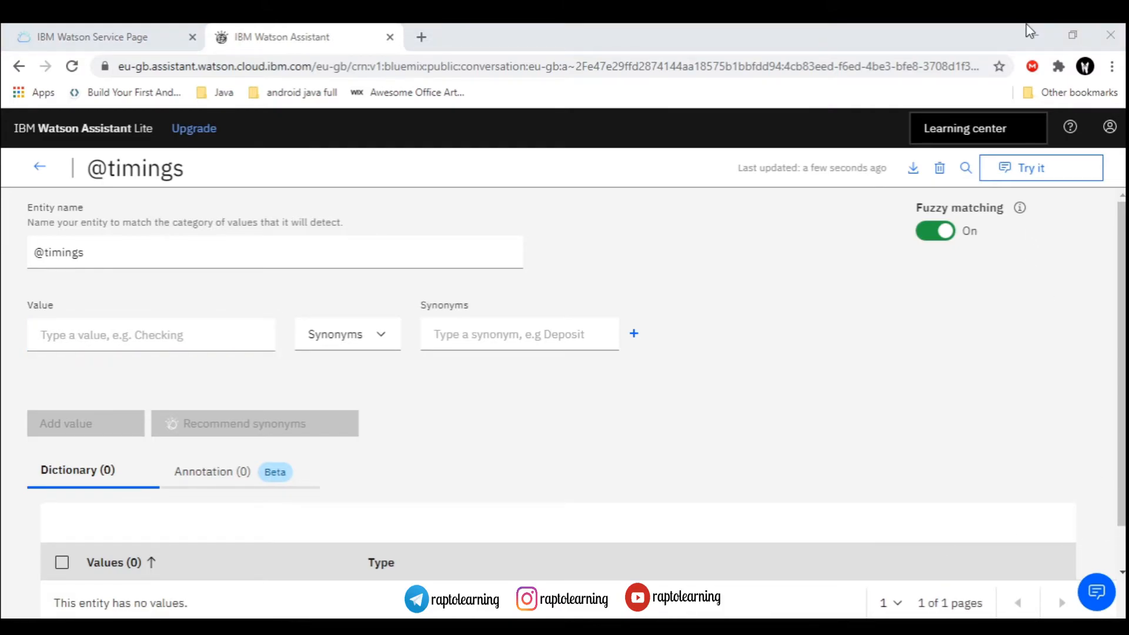
left_click(189, 355)
left_click(121, 337)
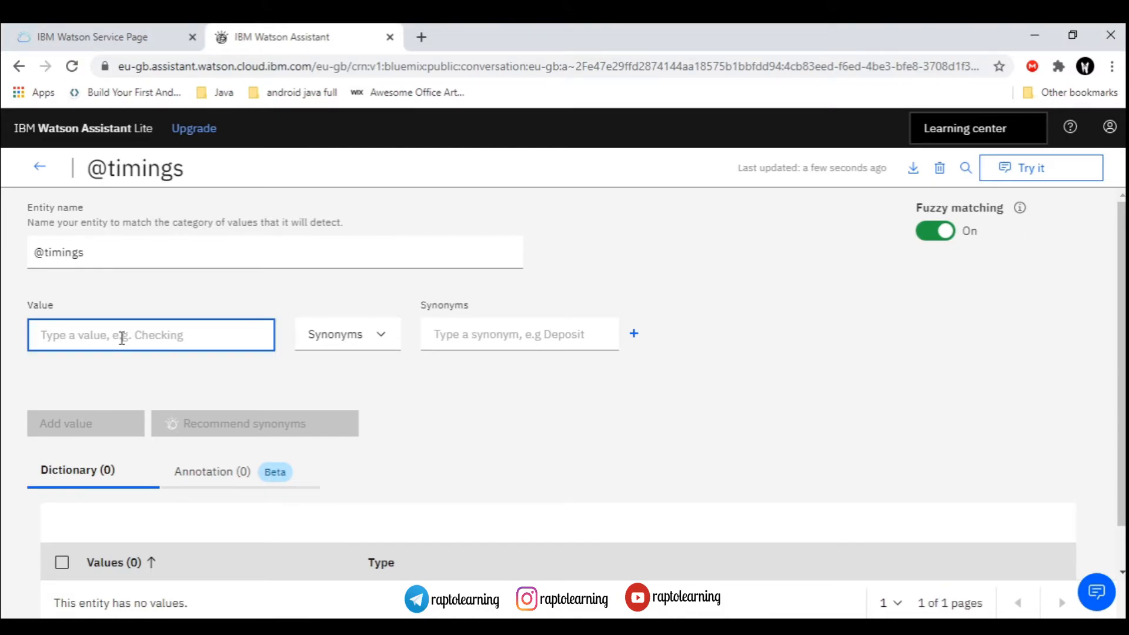
type("Sunday")
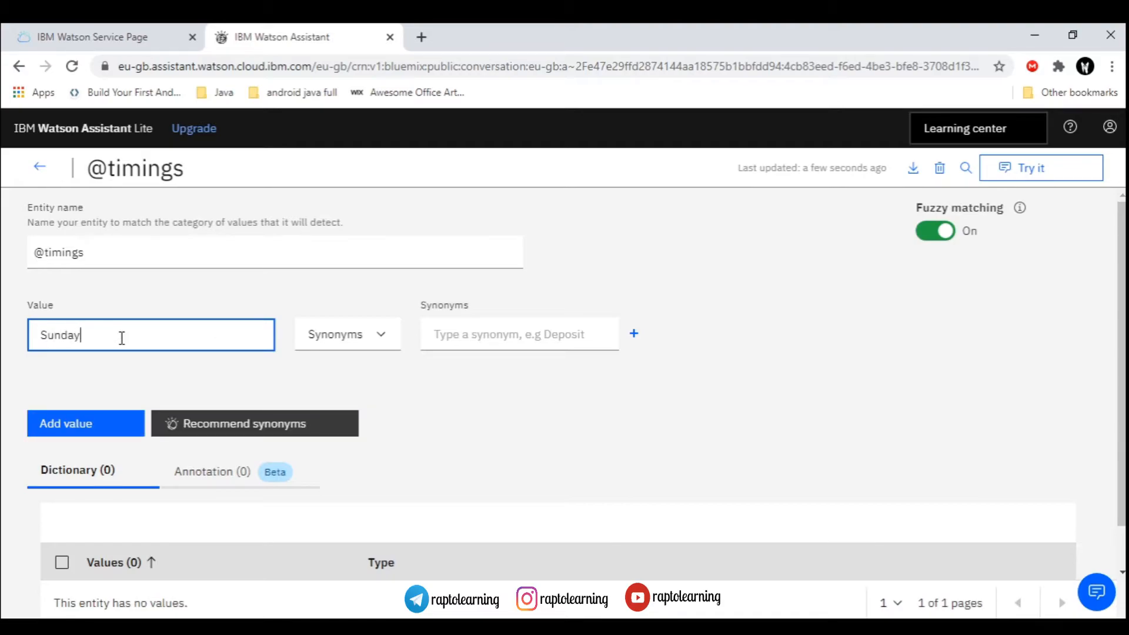
key("Tab")
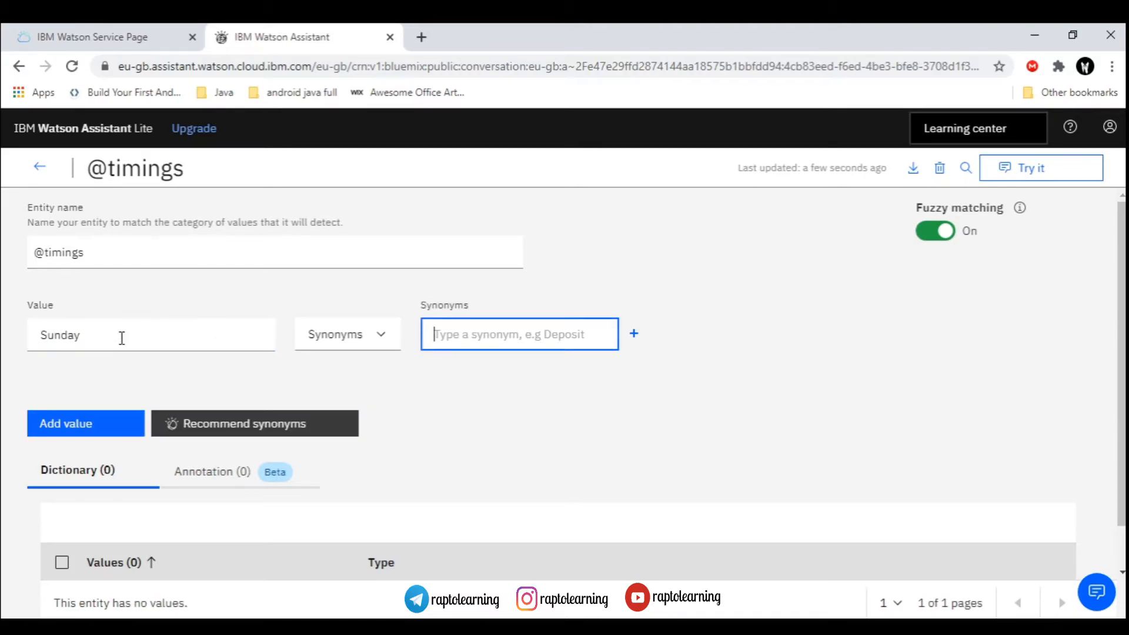
left_click(100, 427)
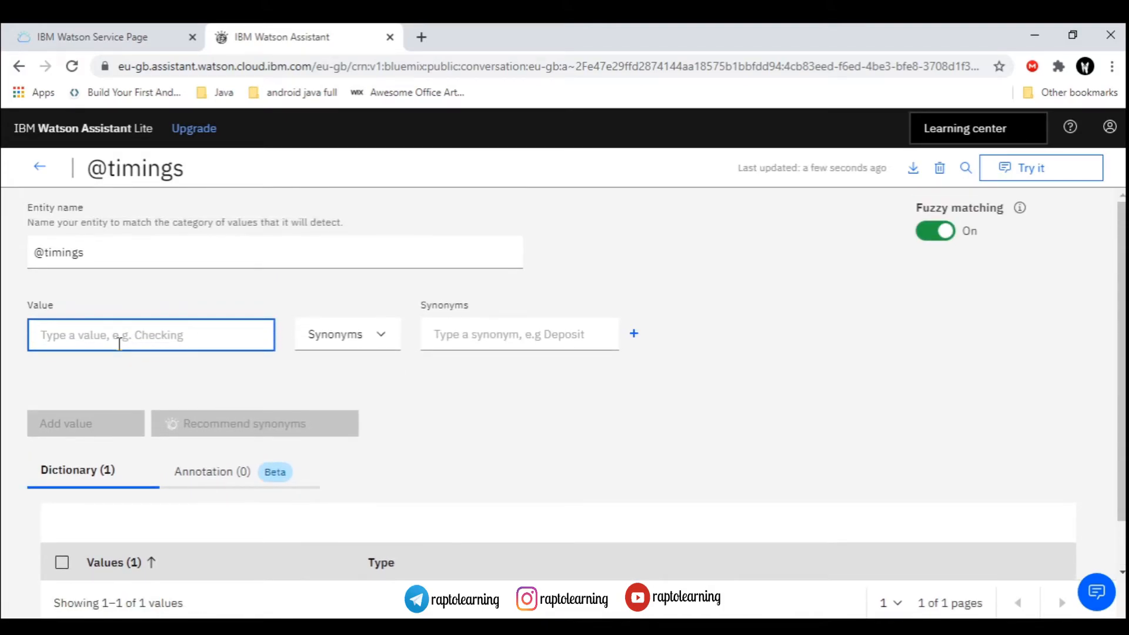
type("Satu")
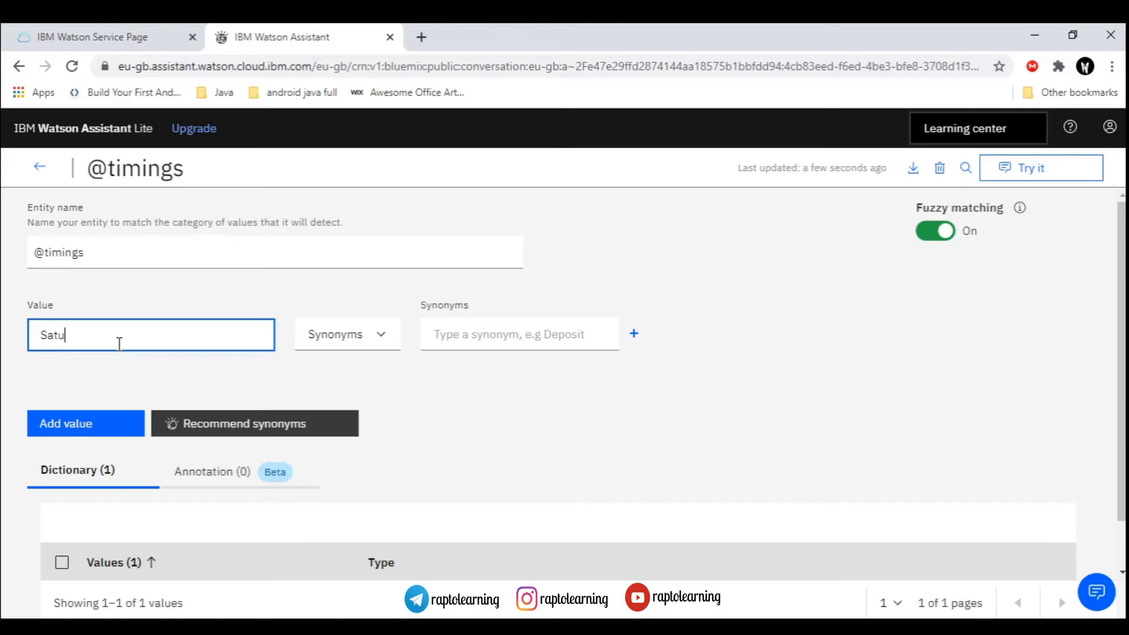
type("rday")
left_click(121, 421)
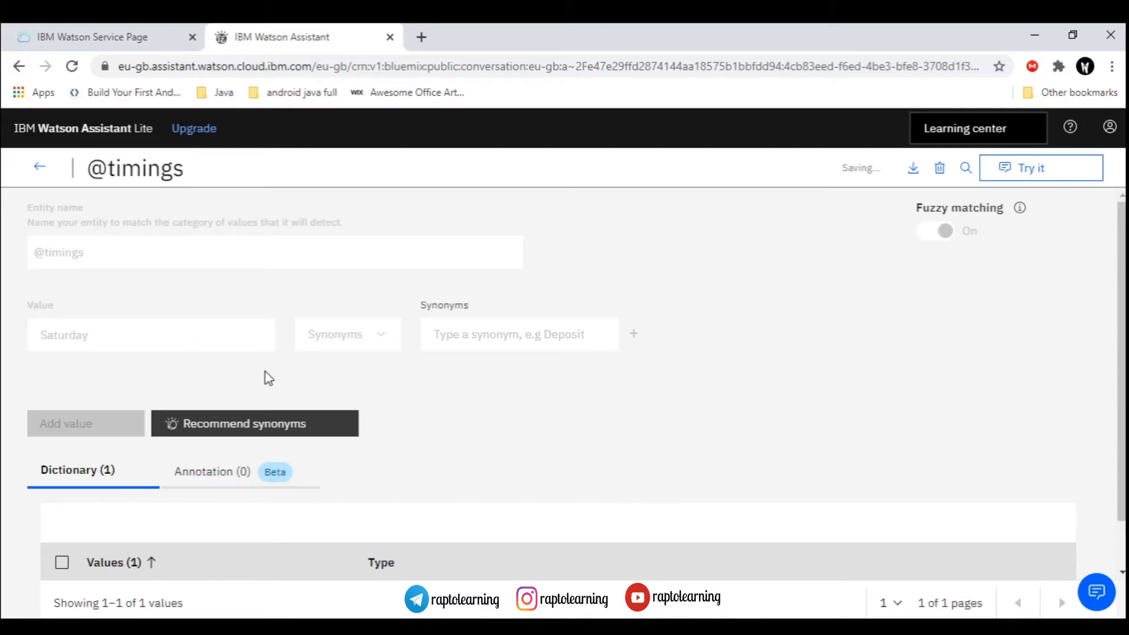
left_click(36, 169)
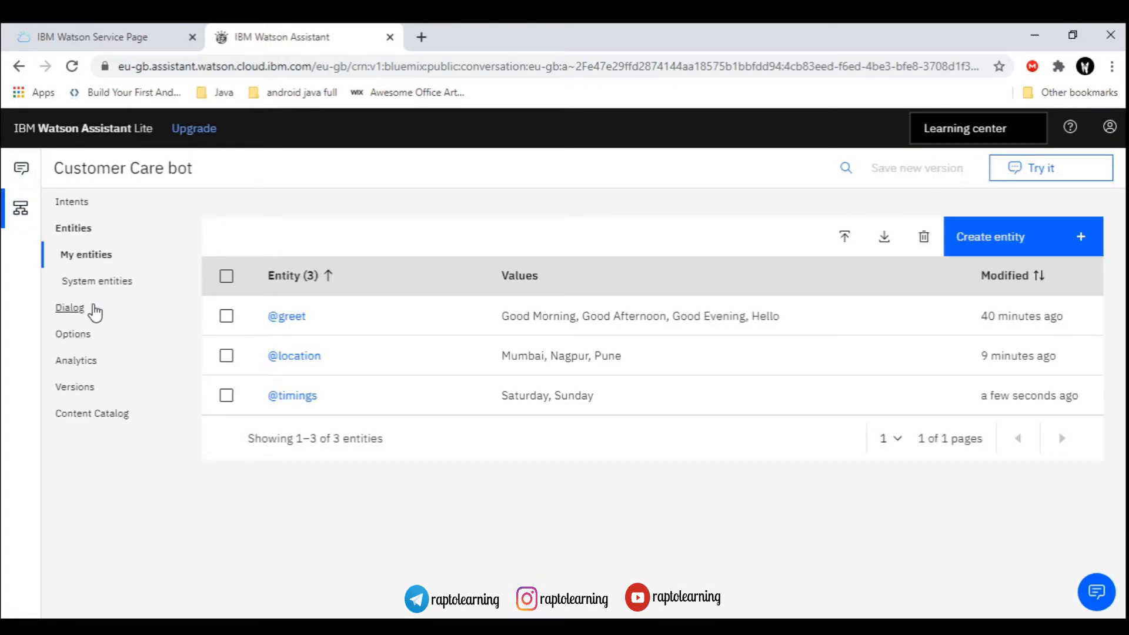
- Add a dialog node directly below the Location node and name it Timings
left_click(94, 313)
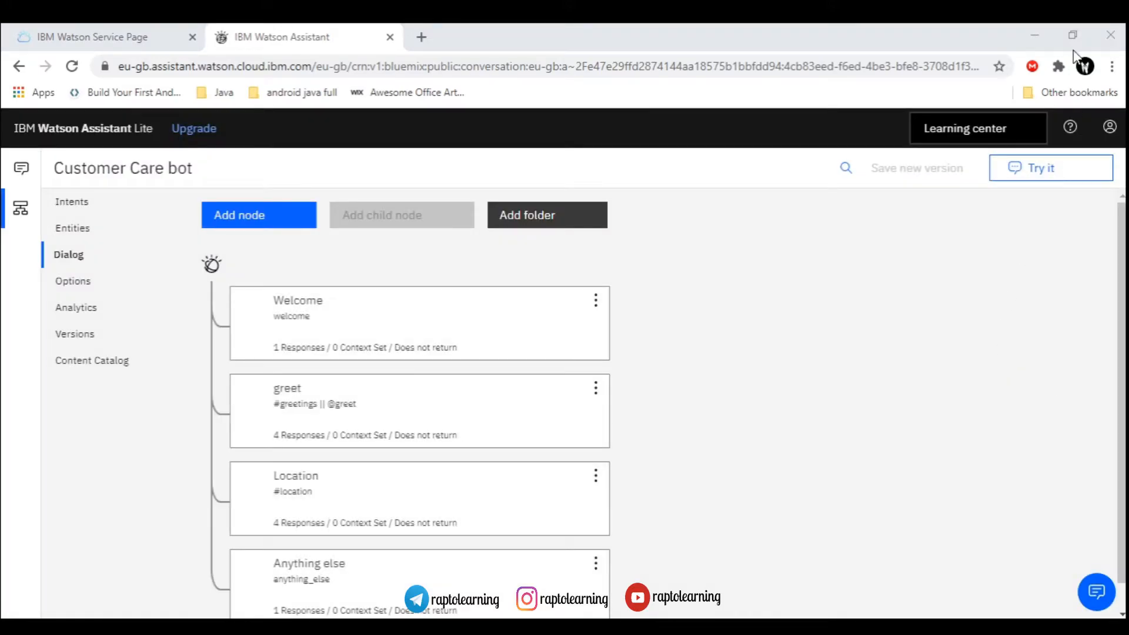
scroll(529, 459, "down", 1)
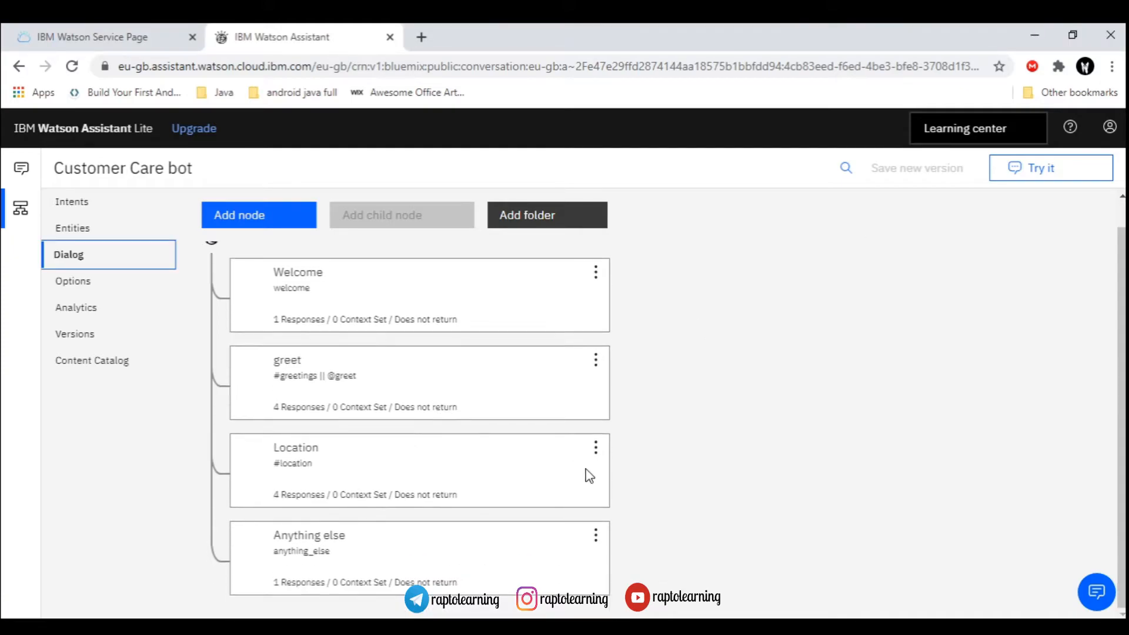
left_click(596, 447)
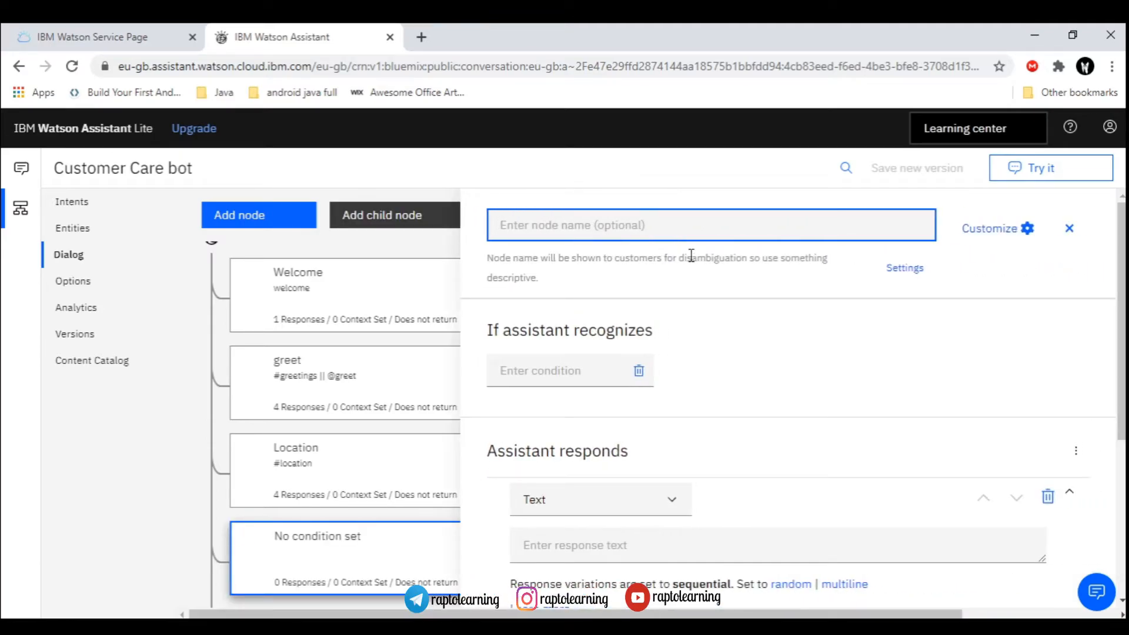
type("Timin")
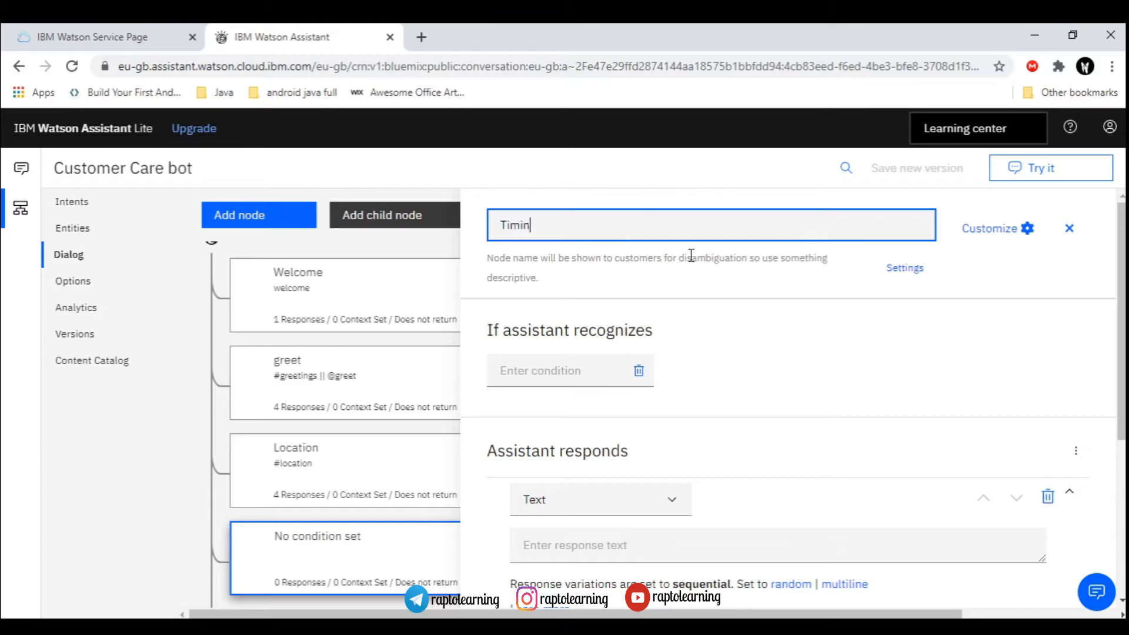
type("gs")
- Set the Timings node's recognition condition to the #timing intent
left_click(595, 371)
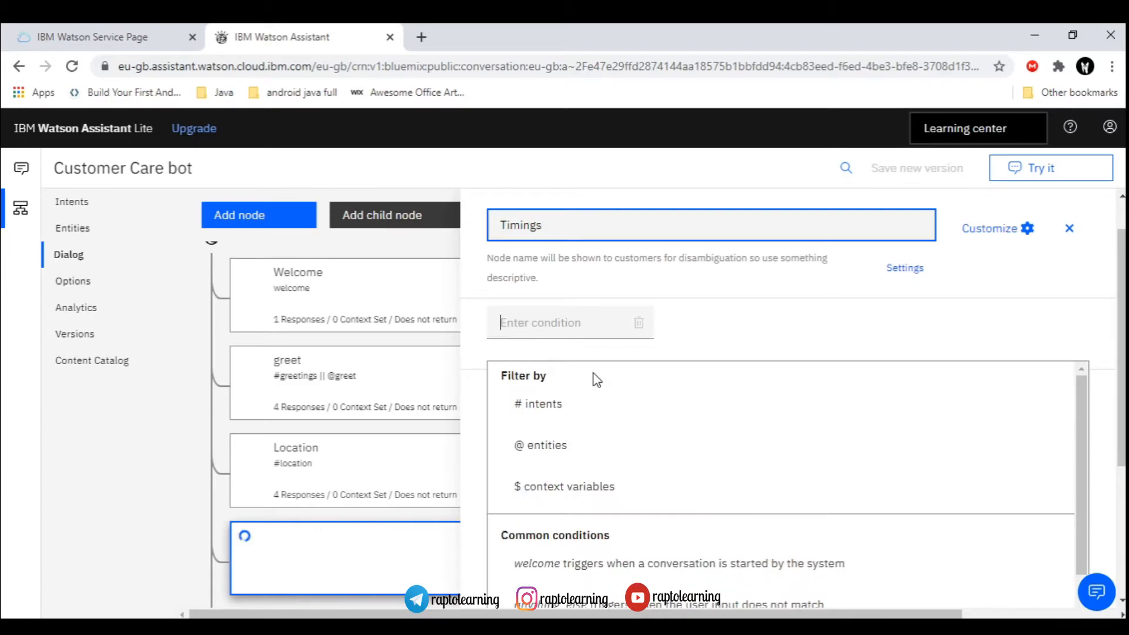
left_click(599, 418)
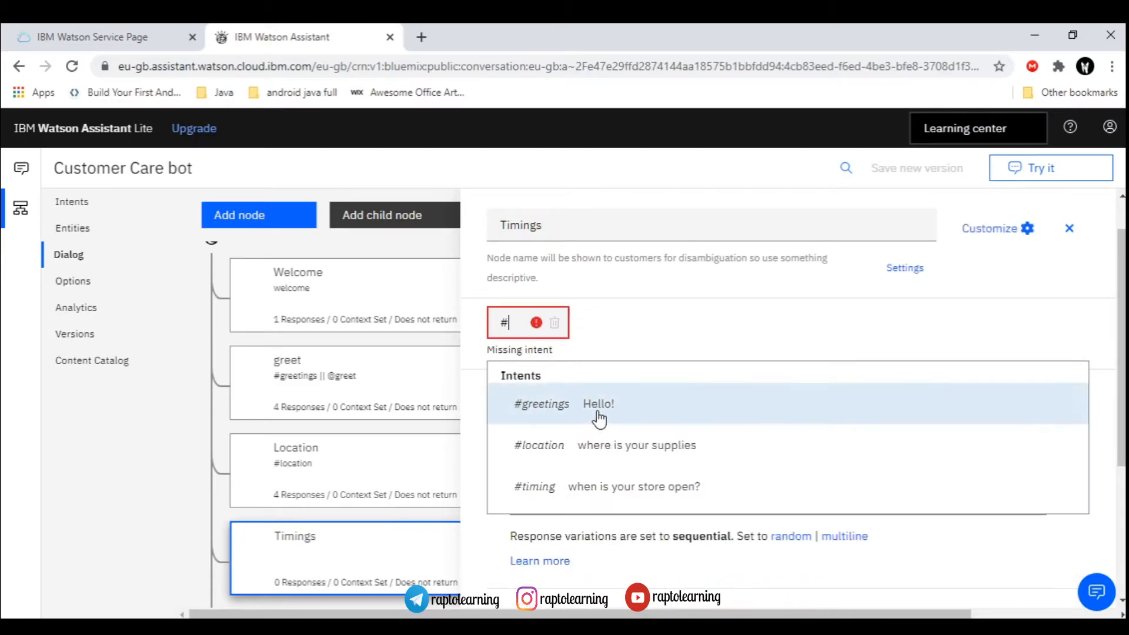
left_click(631, 481)
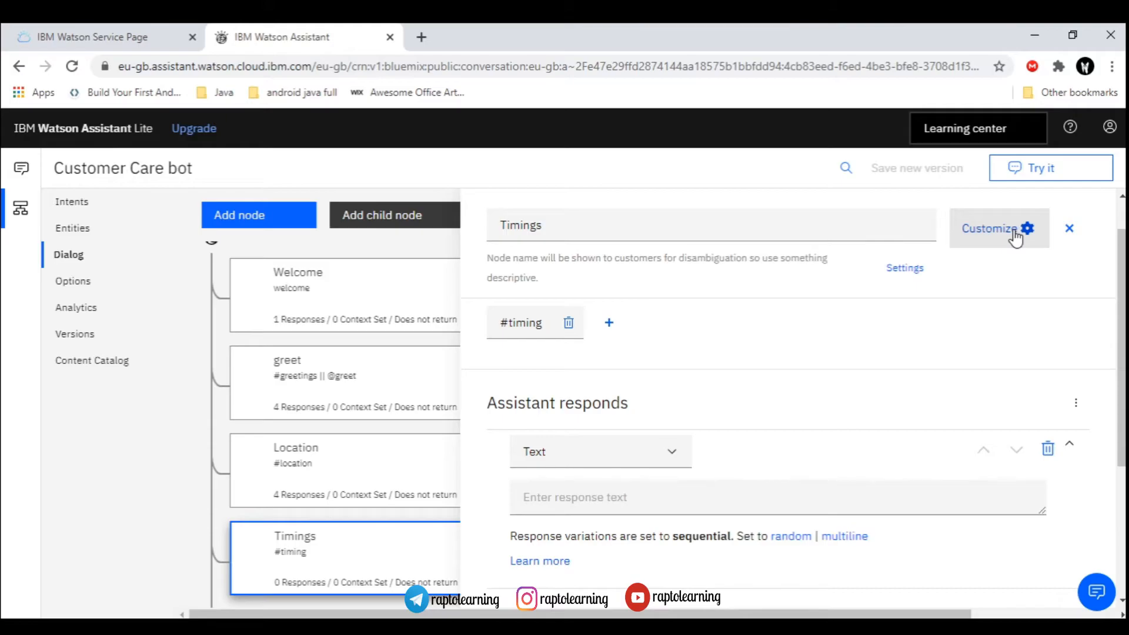
- Enable multiple conditioned responses for the Timings node and apply the customization
left_click(1015, 238)
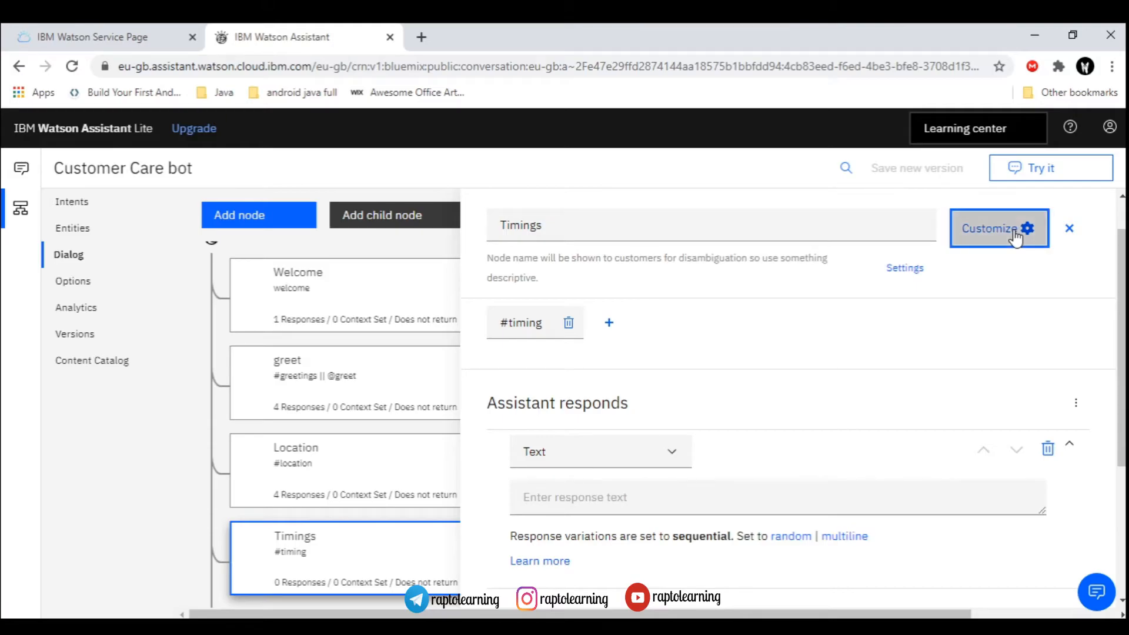
scroll(652, 389, "down", 5)
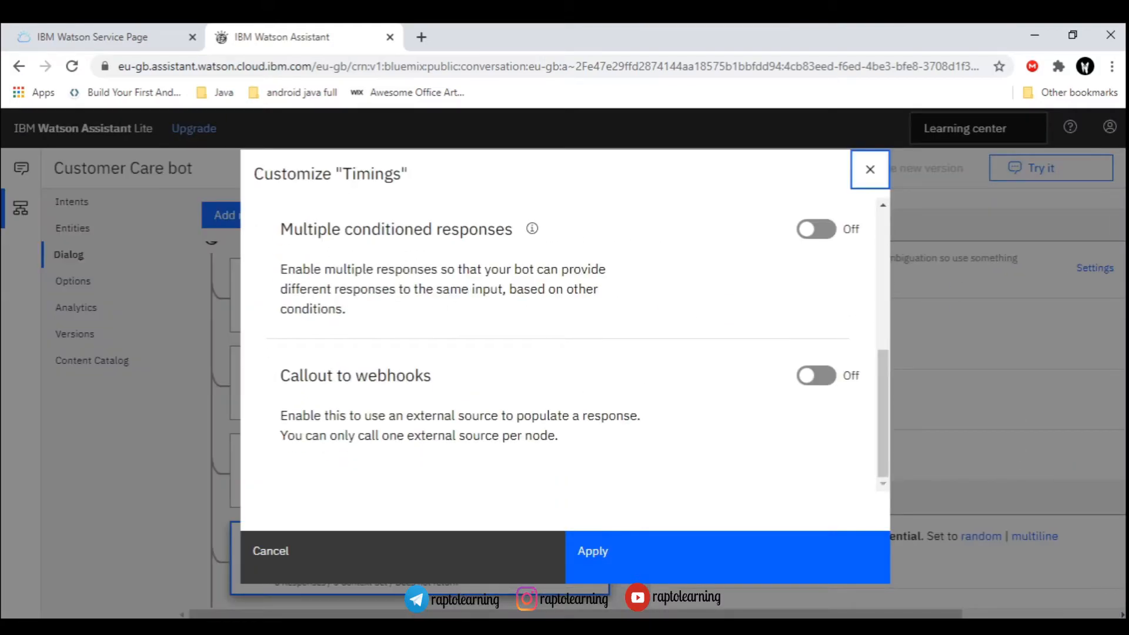
left_click(815, 229)
left_click(731, 564)
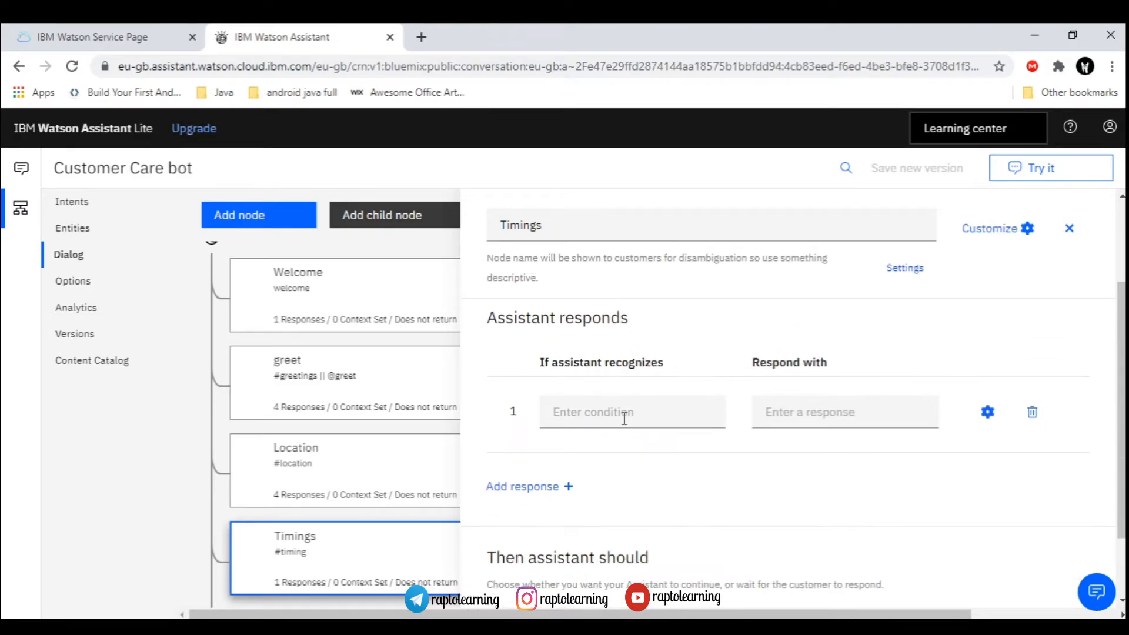
left_click(606, 418)
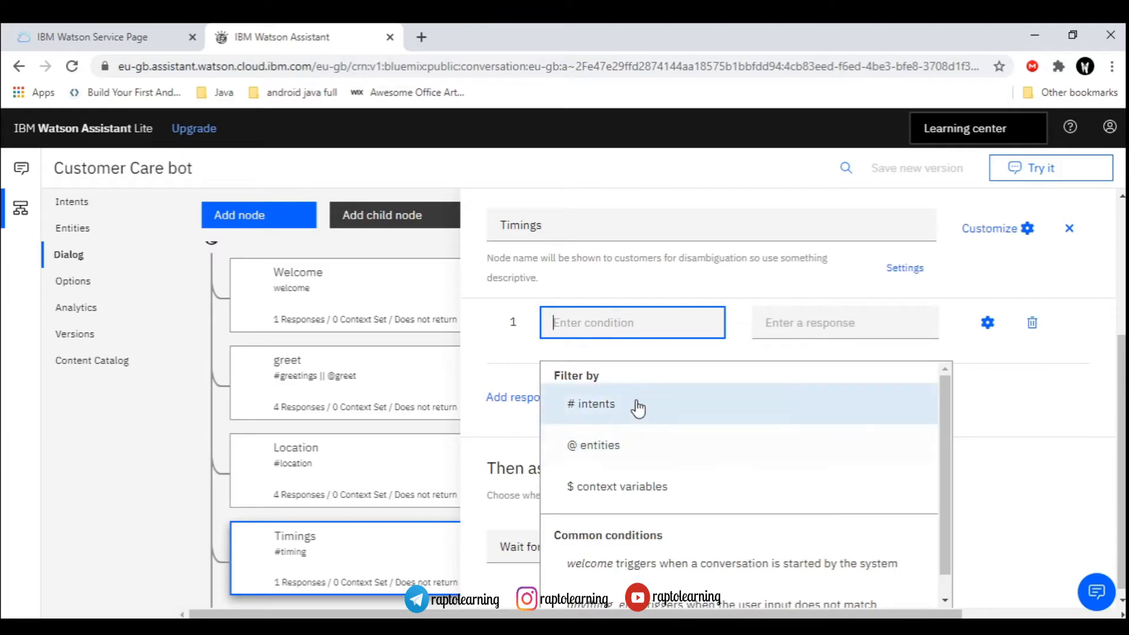
left_click(606, 447)
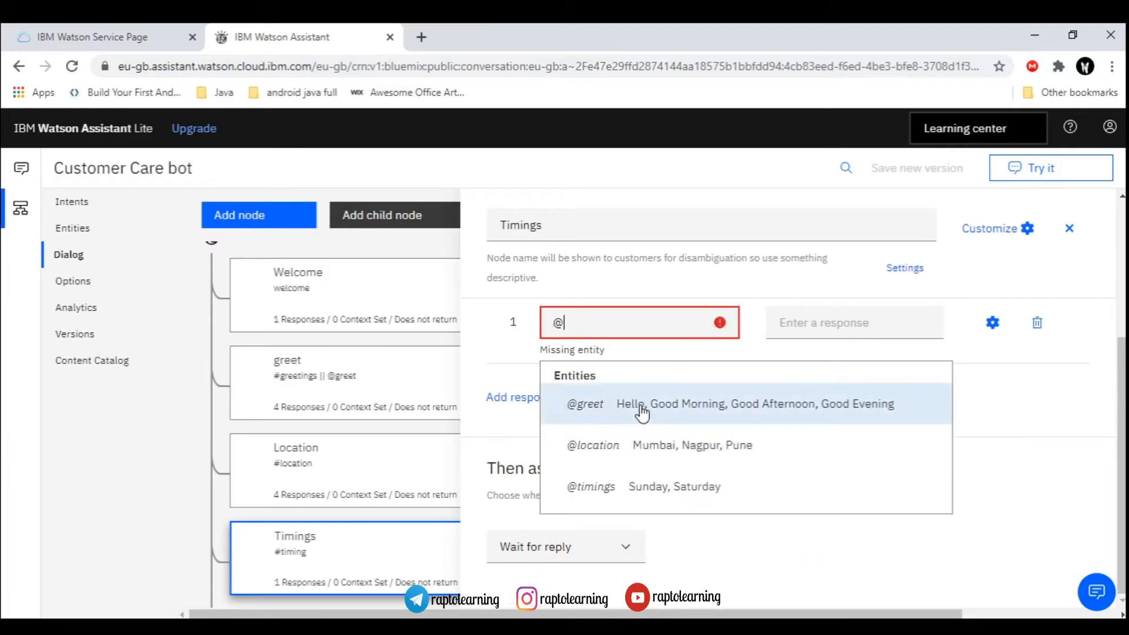
left_click(623, 487)
left_click(630, 446)
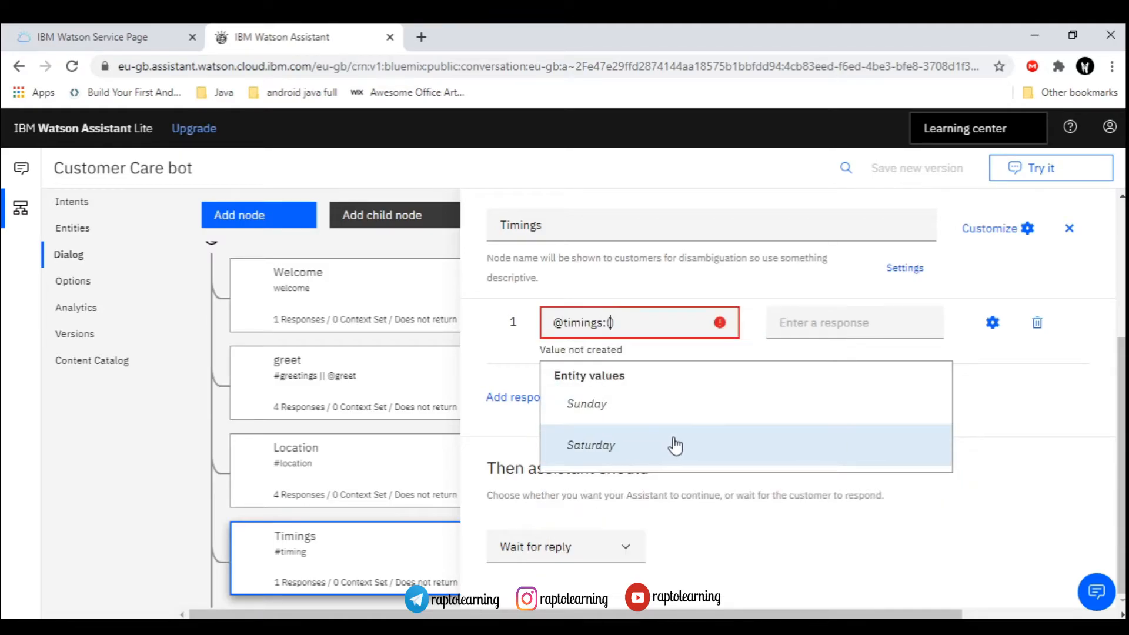
left_click(638, 454)
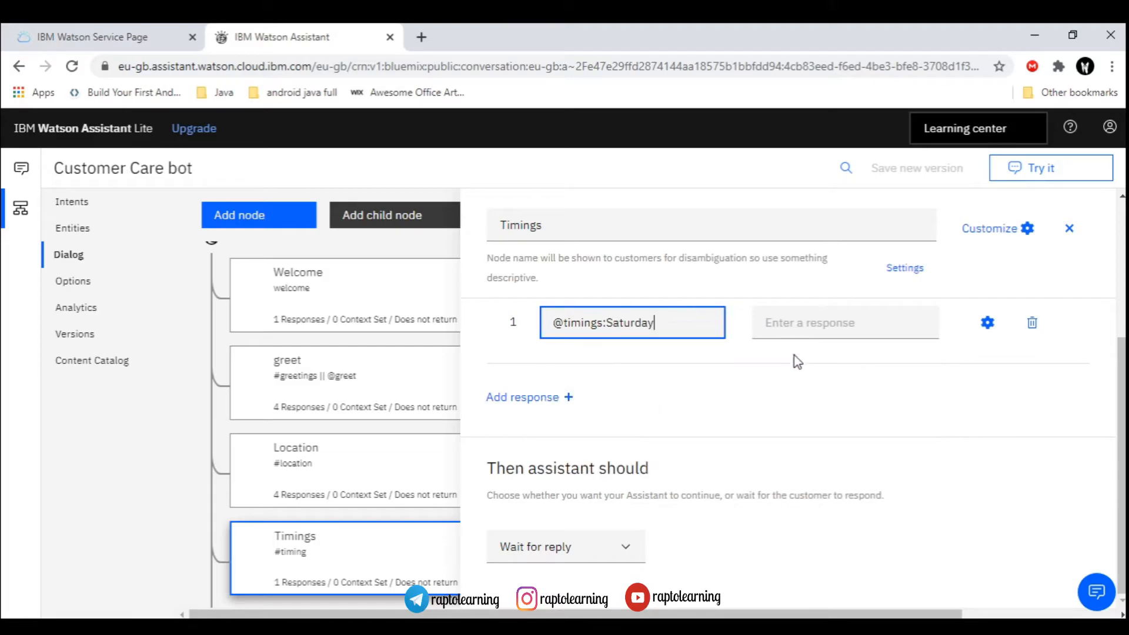
left_click(813, 326)
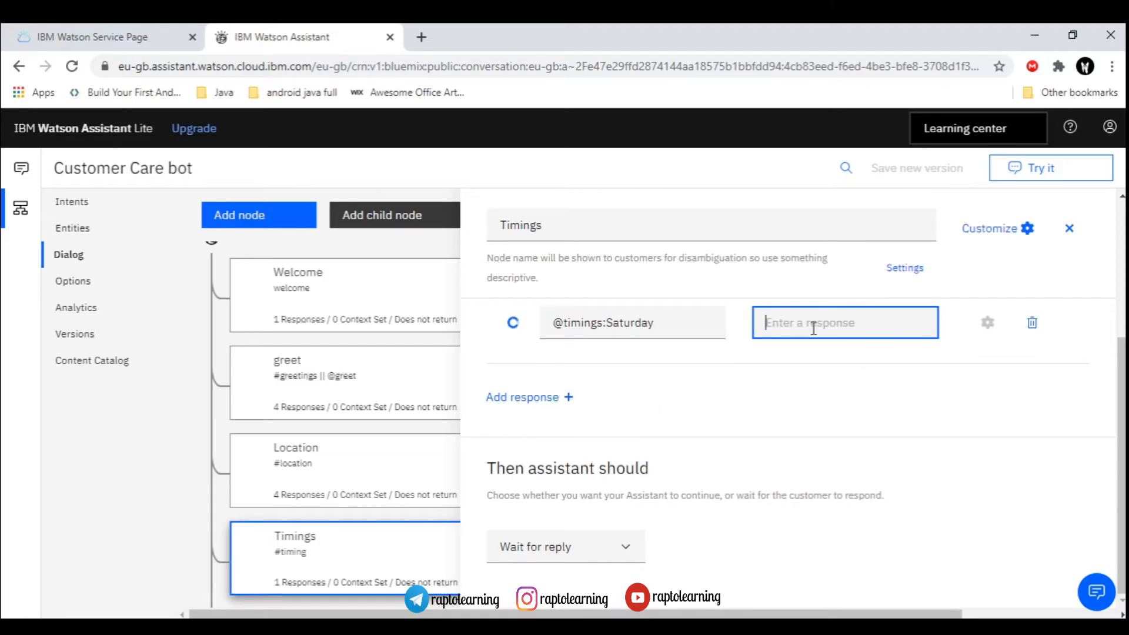
type("e")
key("BackSpace")
type("here")
key("Home")
type("T")
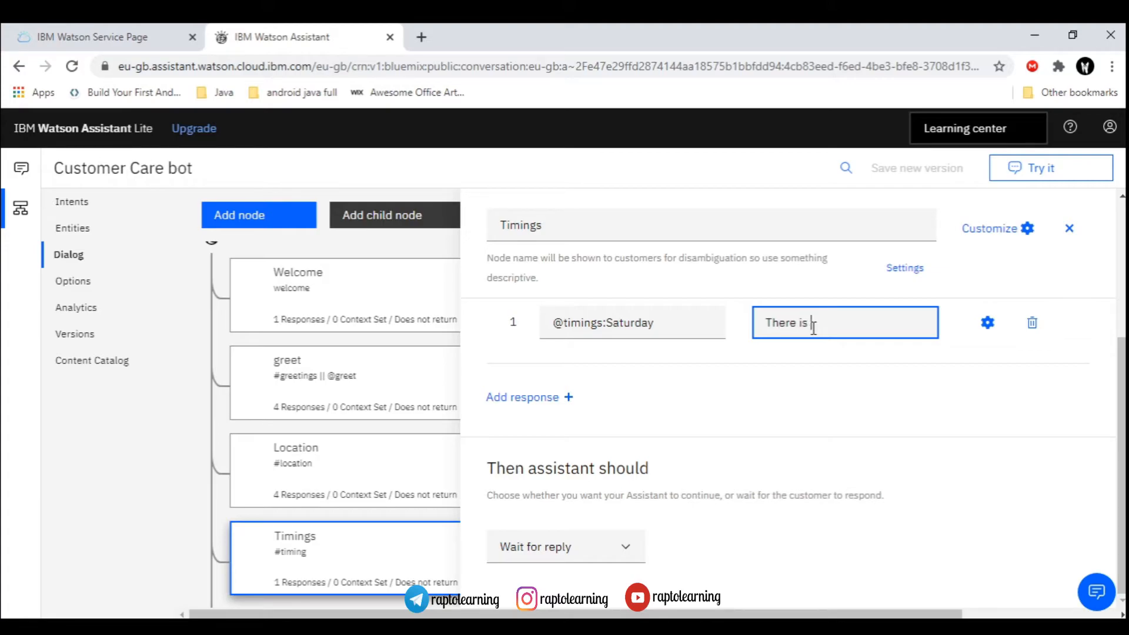
key("BackSpace")
key("BackSpace")
key("BackSpace")
key("BackSpace")
key("BackSpace")
key("BackSpace")
key("BackSpace")
key("BackSpace")
type("Store timing on saturday")
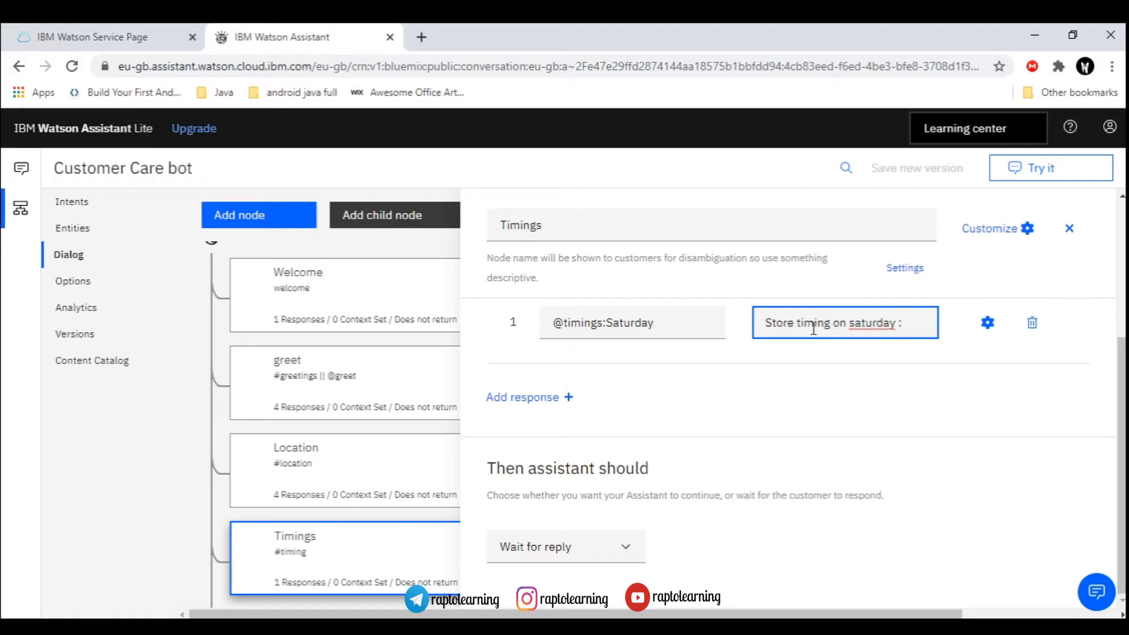
type(":9:00")
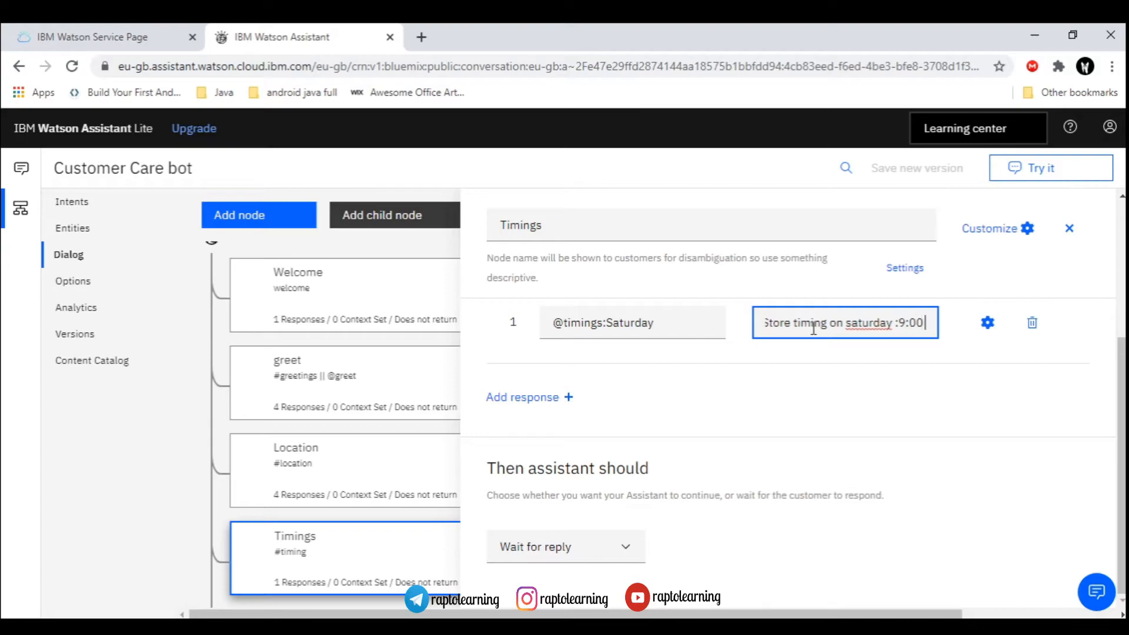
type("am-")
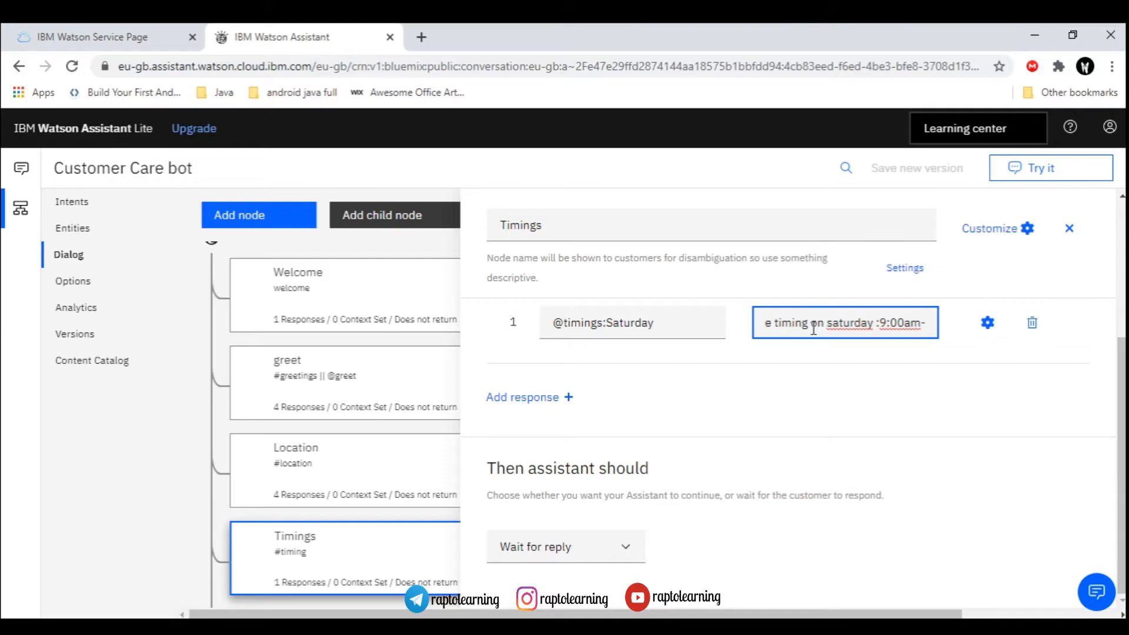
type("7:00")
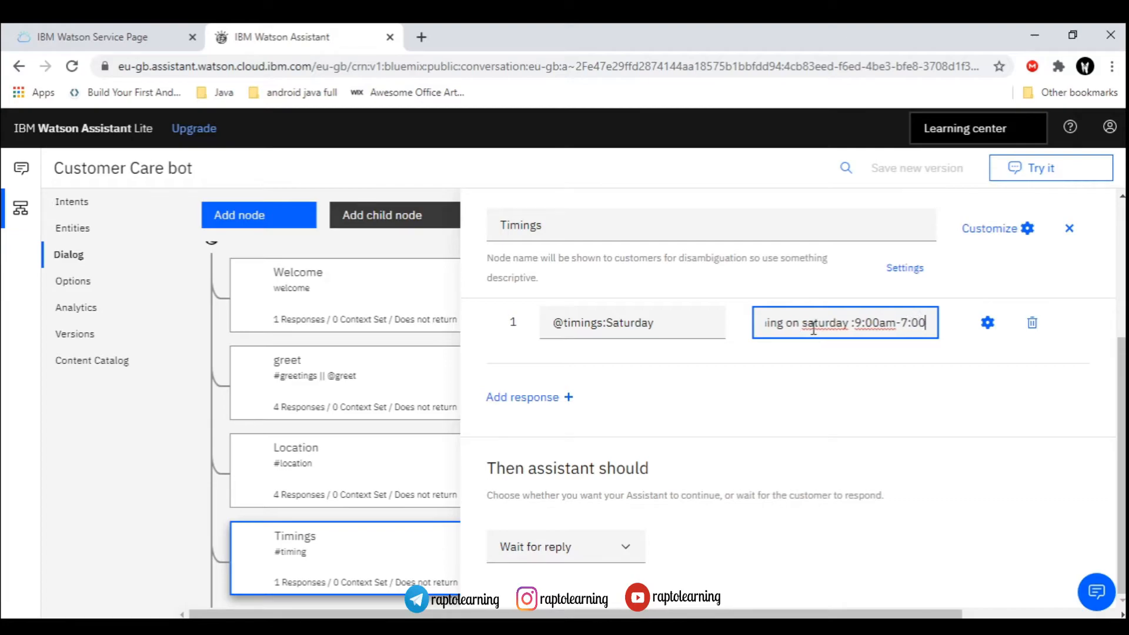
type("pm")
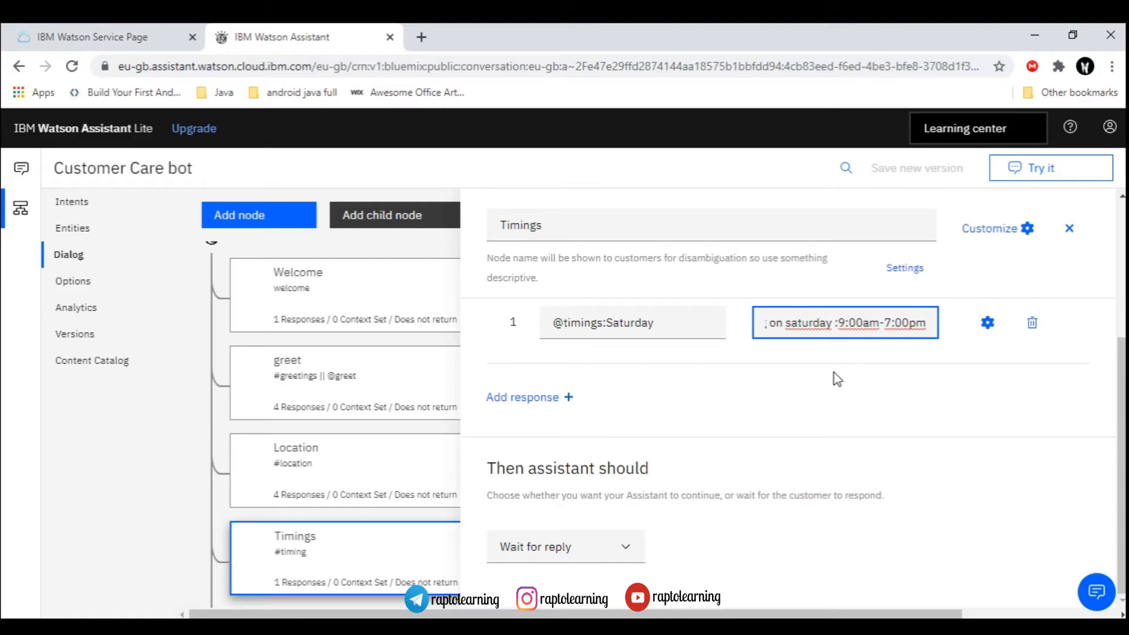
left_click(712, 384)
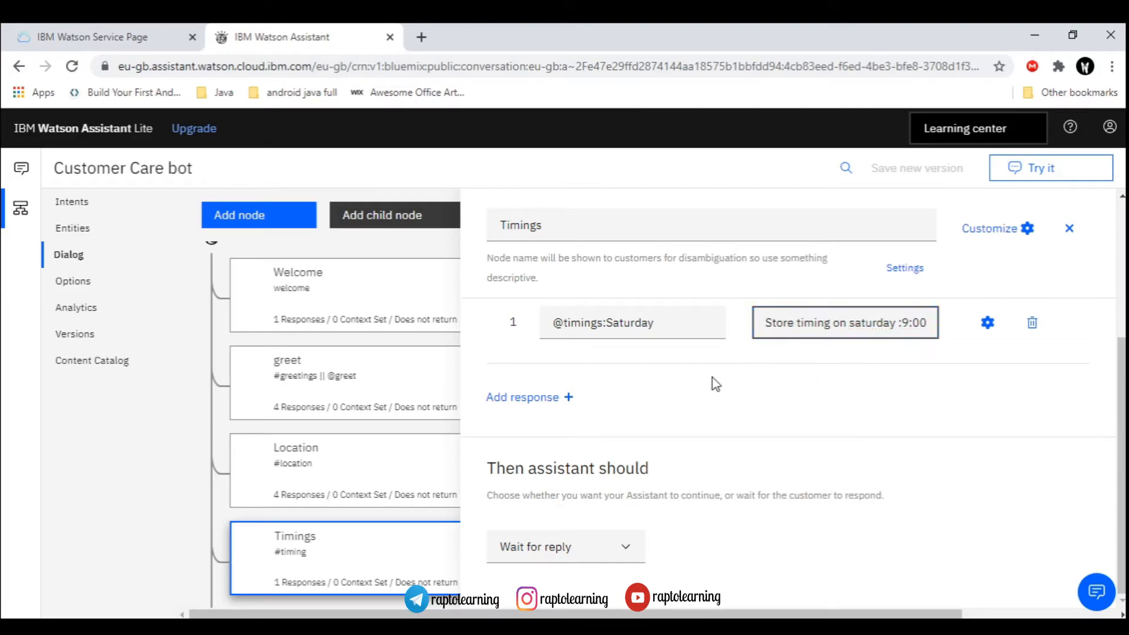
left_click(529, 397)
left_click(627, 401)
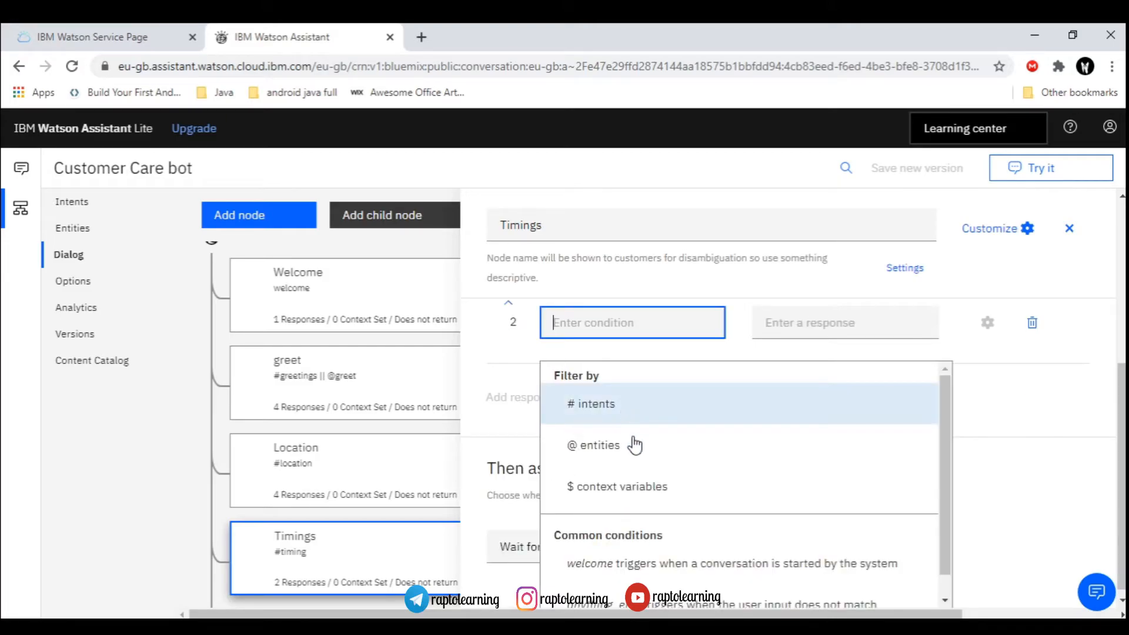
left_click(633, 446)
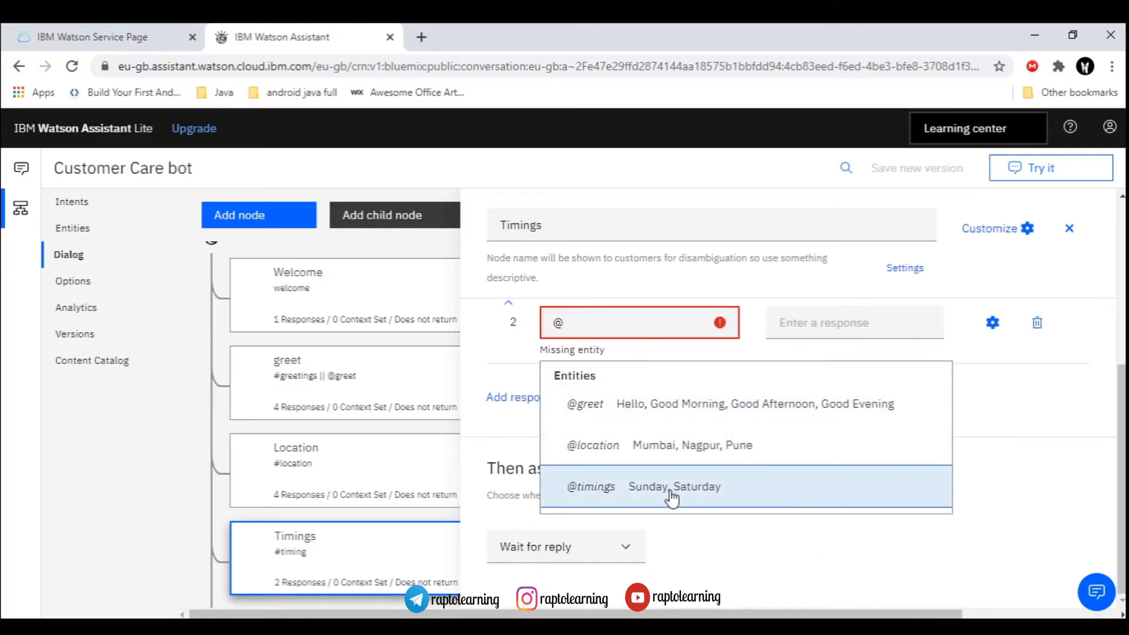
left_click(670, 491)
left_click(649, 448)
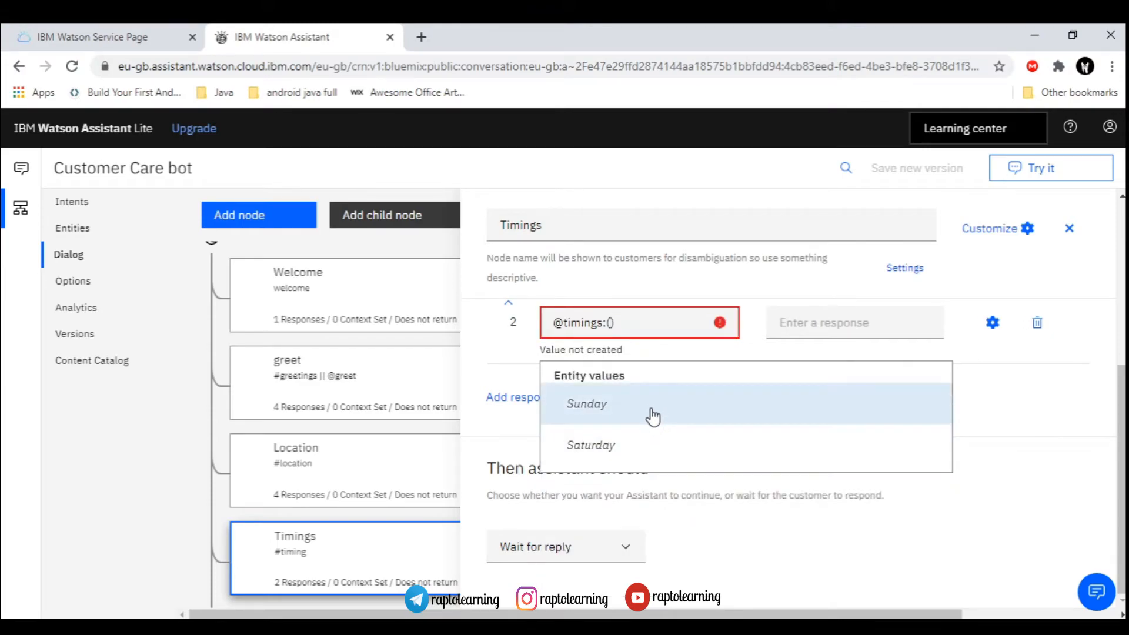
left_click(650, 407)
left_click(780, 325)
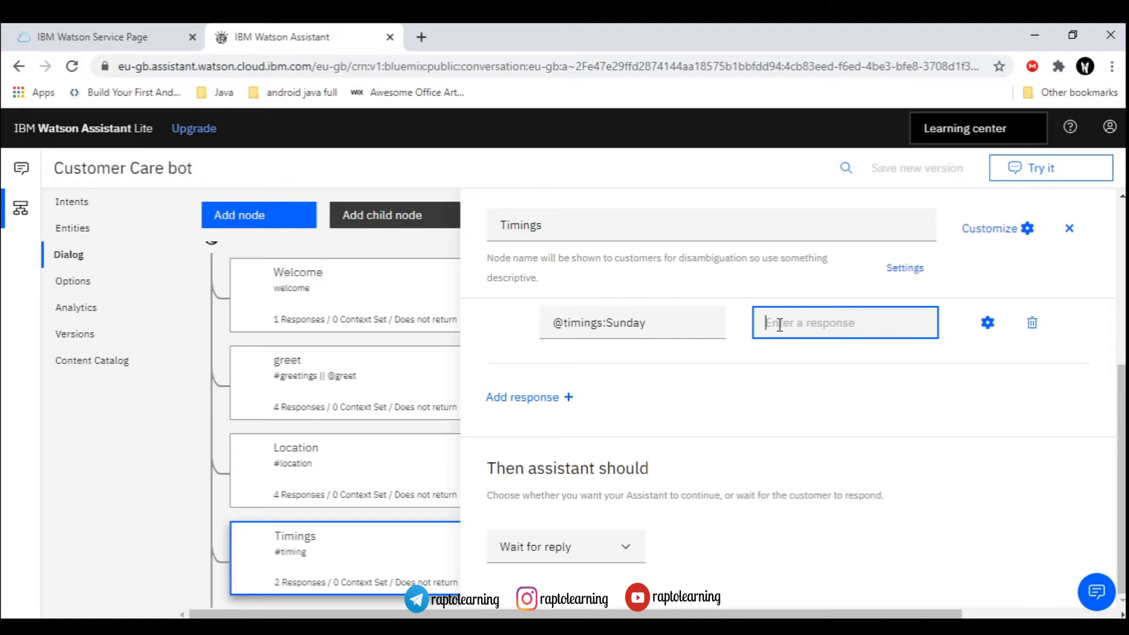
type("s c")
key("BackSpace")
type("Store will be closed on sunday")
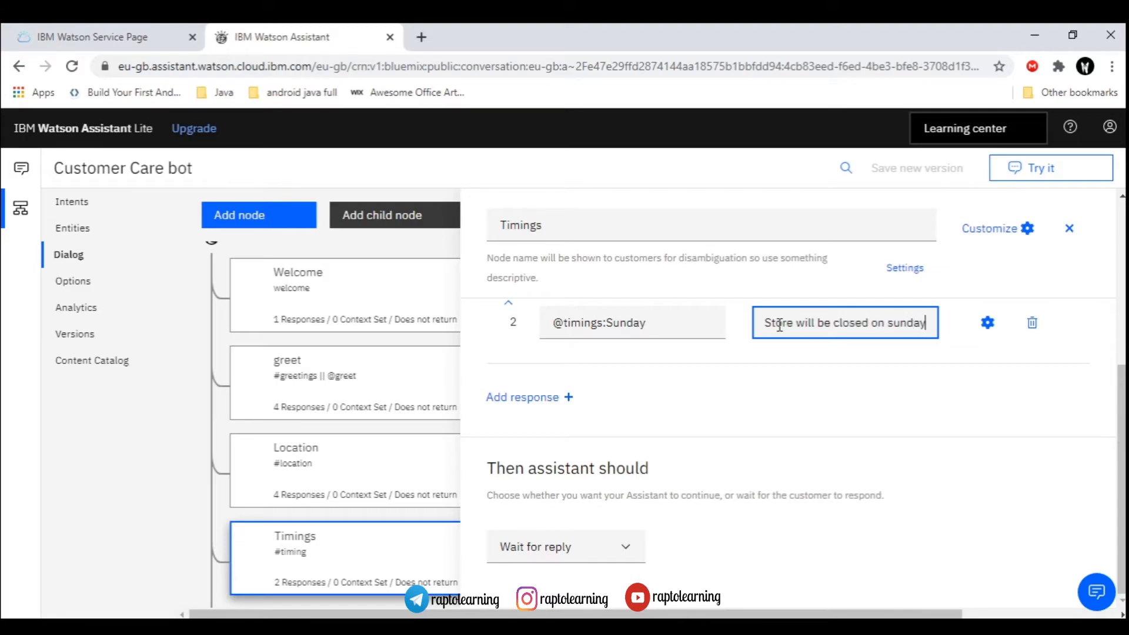
type(".")
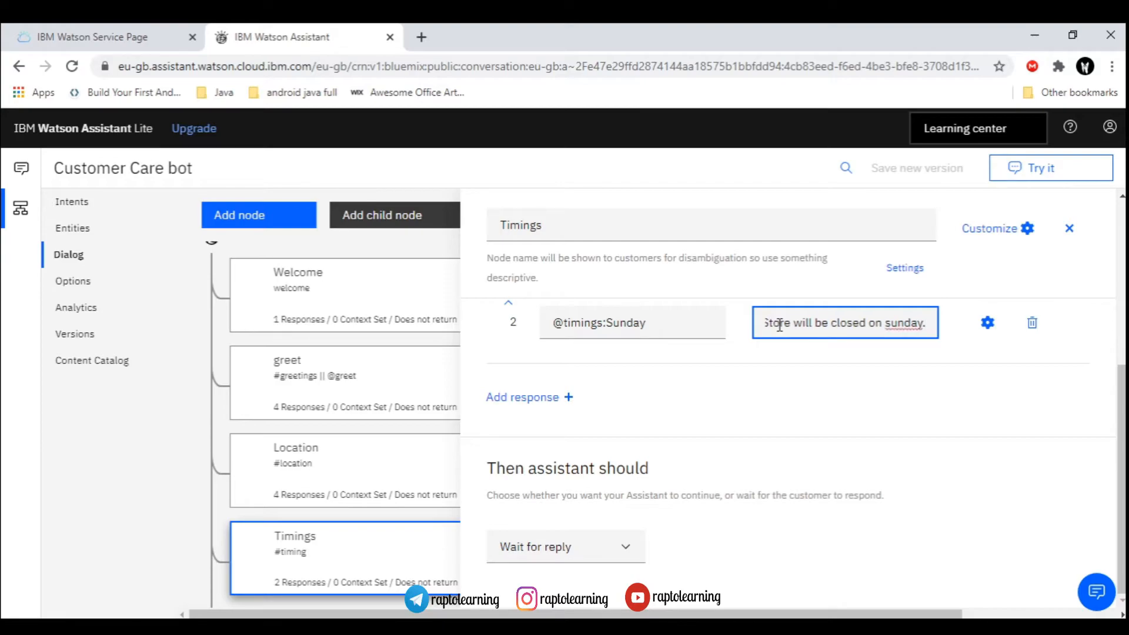
left_click(761, 414)
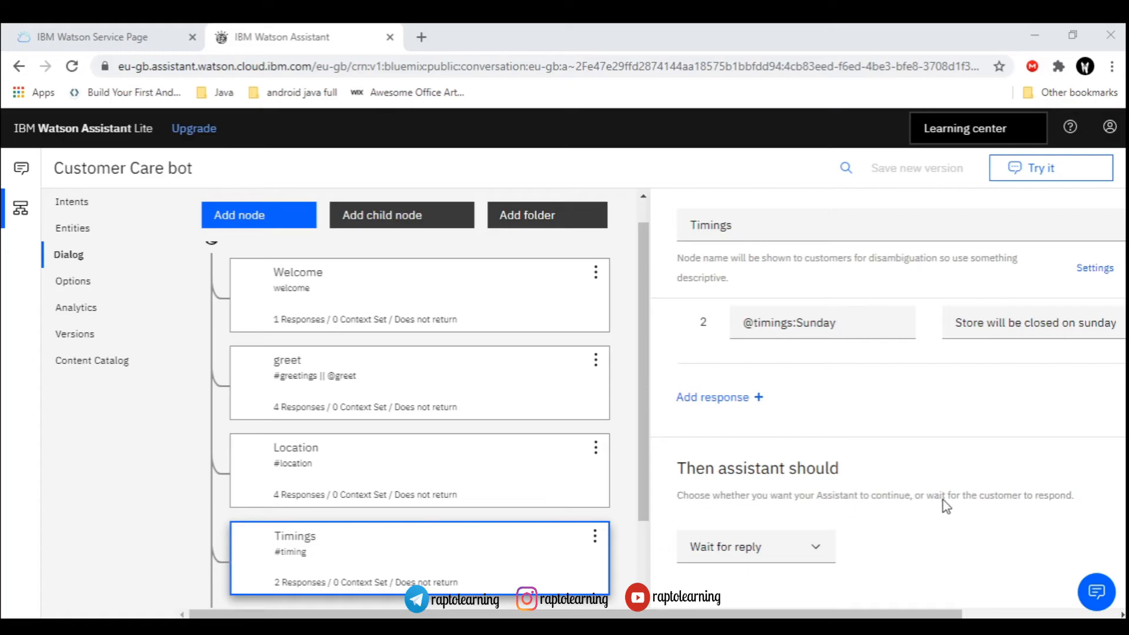
- Add a third response to the Timings node with the anything_else condition
left_click(668, 410)
left_click(729, 405)
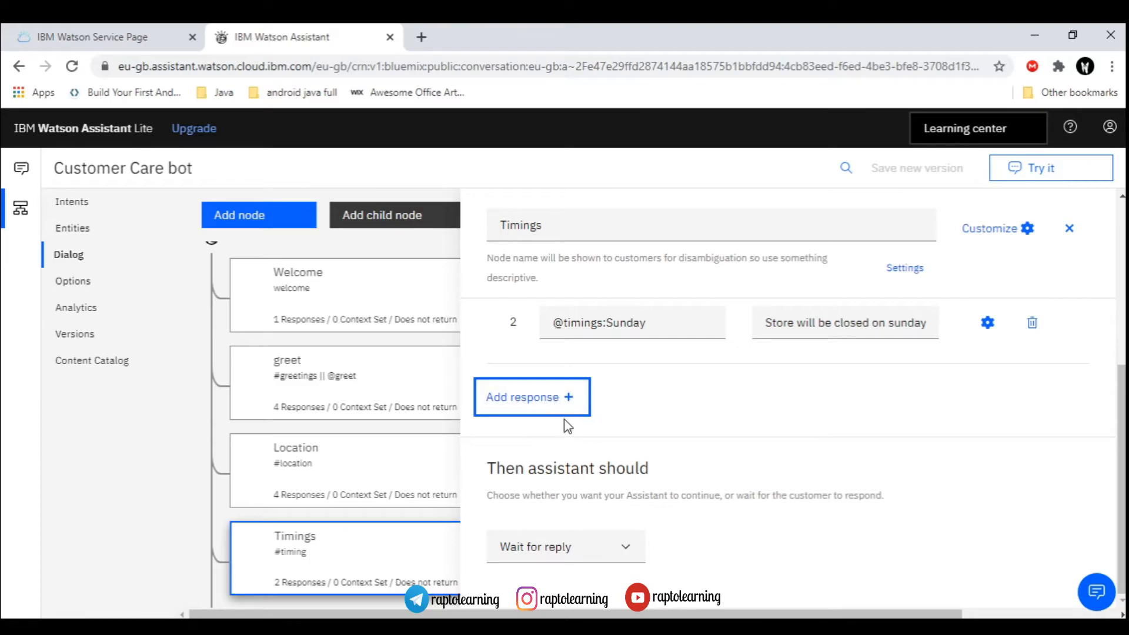
left_click(550, 399)
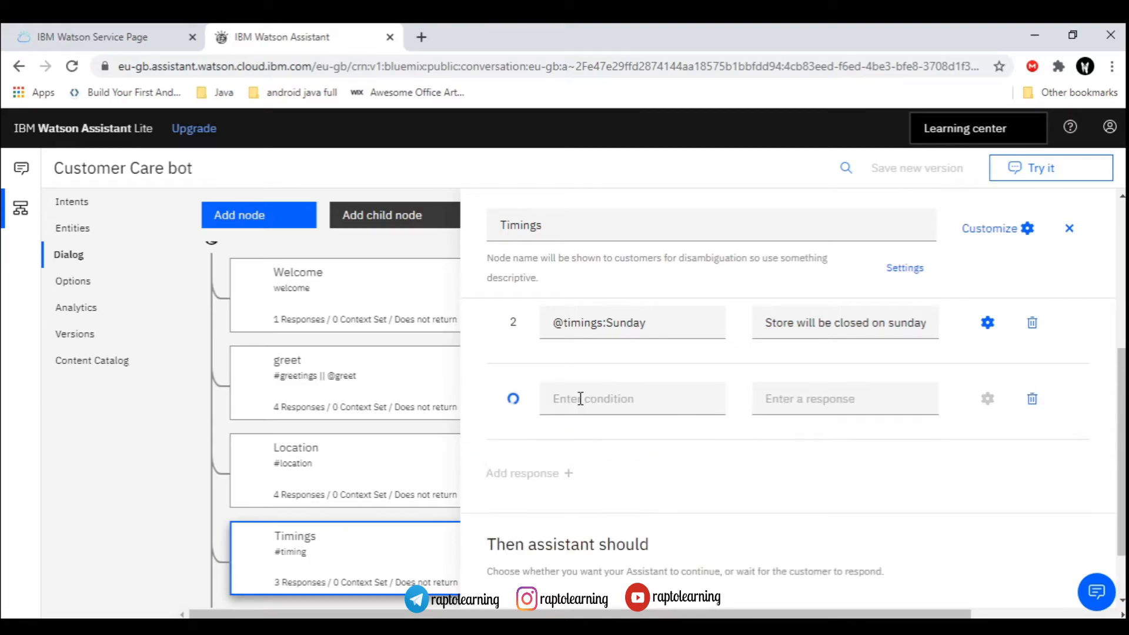
left_click(593, 397)
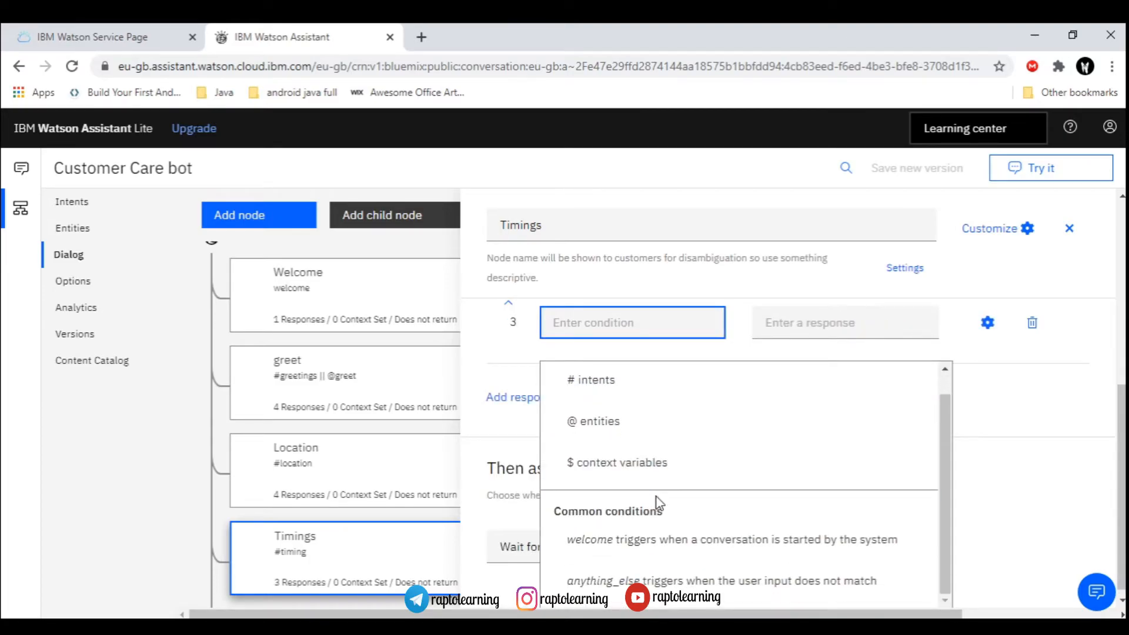
left_click(669, 582)
- Enter "Store will be open from 8:00 am to 10:00pm" as the reply for the anything_else condition
left_click(807, 329)
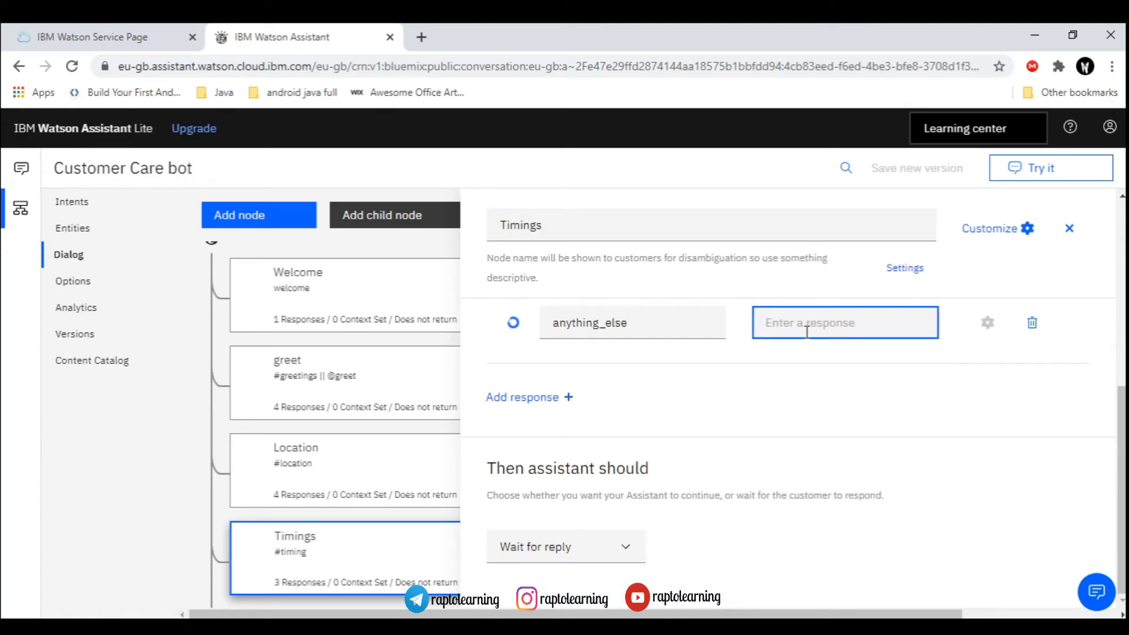
type("Store will")
type(" be ope")
type("a")
type("rated")
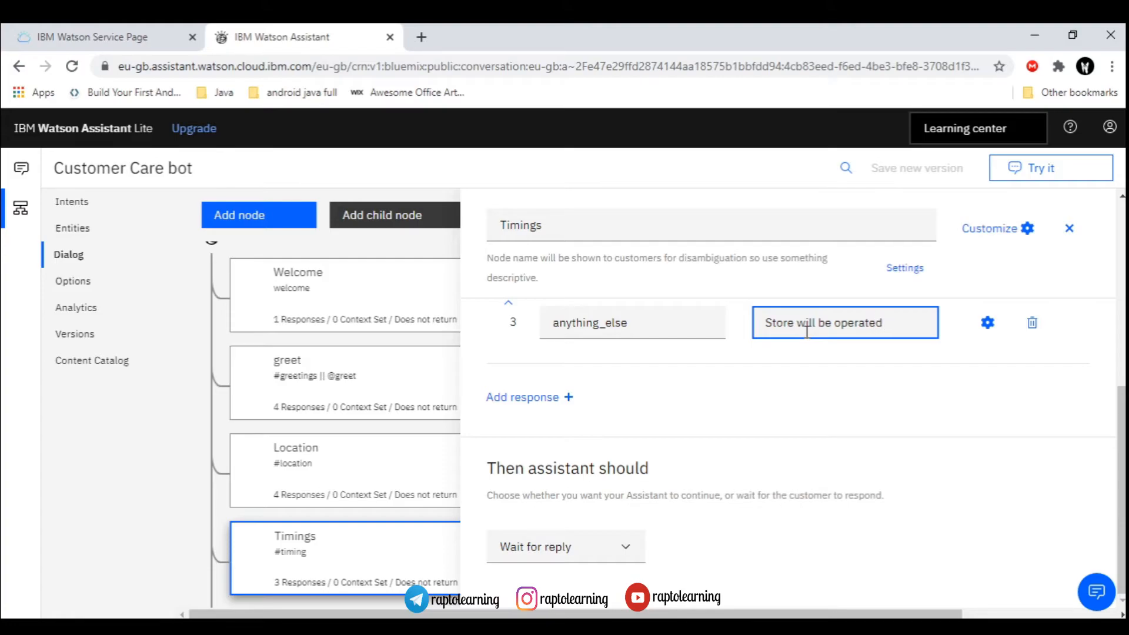
type("full")
key("BackSpace")
key("BackSpace")
key("BackSpace")
key("BackSpace")
key("BackSpace")
key("BackSpace")
key("BackSpace")
key("BackSpace")
key("BackSpace")
key("BackSpace")
key("BackSpace")
key("BackSpace")
key("BackSpace")
key("BackSpace")
key("BackSpace")
key("BackSpace")
key("BackSpace")
key("BackSpace")
key("BackSpace")
key("BackSpace")
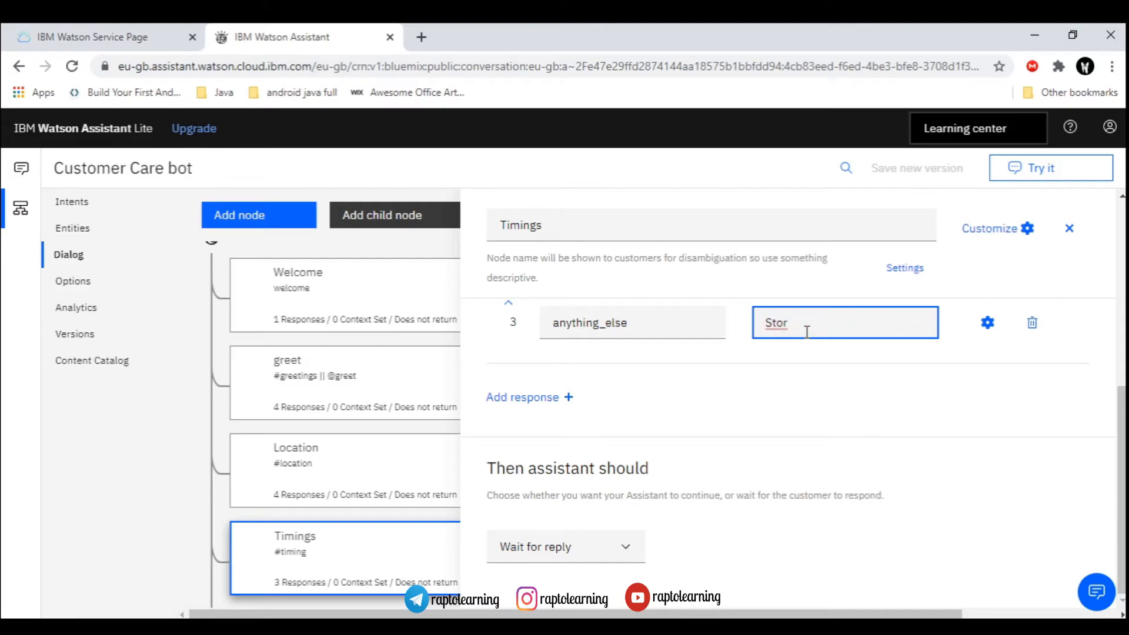
type("e will be open from")
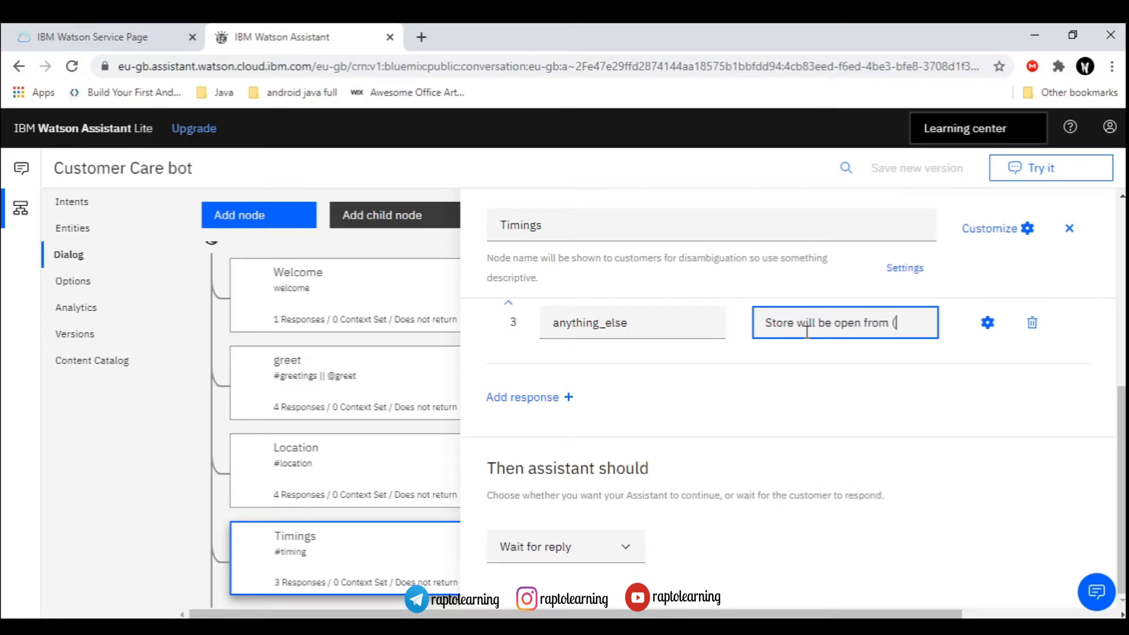
type(" (:00")
type("to")
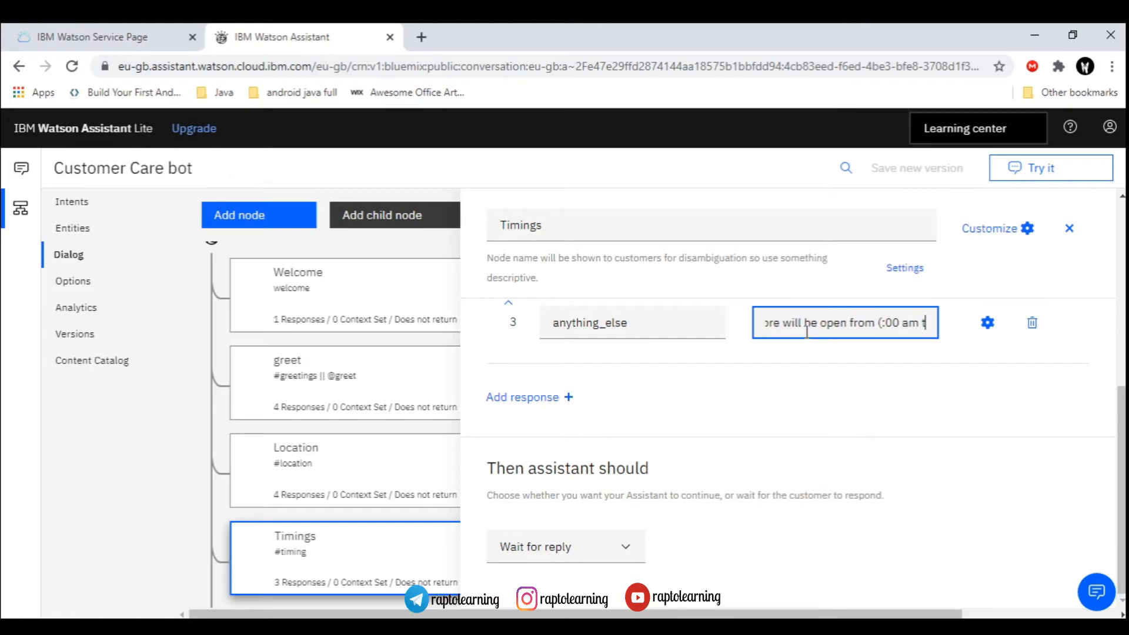
key("Left")
key("Left")
key("Left")
key("Left")
key("Left")
key("Left")
key("Left")
key("Left")
key("Left")
key("BackSpace")
type("8")
key("Right")
key("Right")
key("Right")
key("Right")
key("Right")
key("Right")
key("Right")
key("Right")
key("Right")
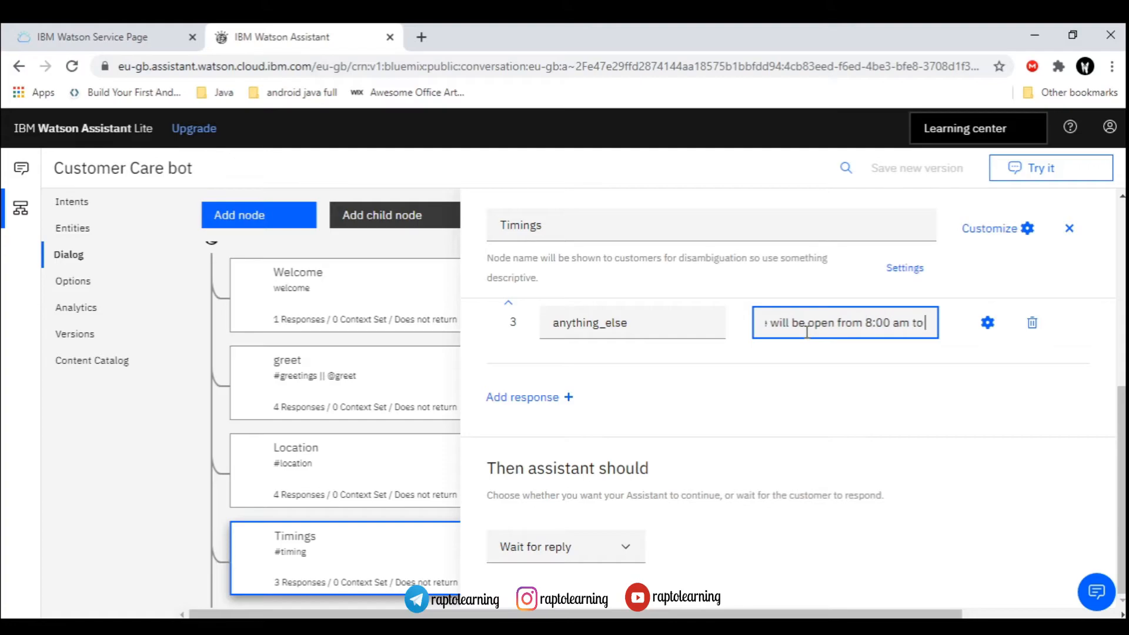
type("10")
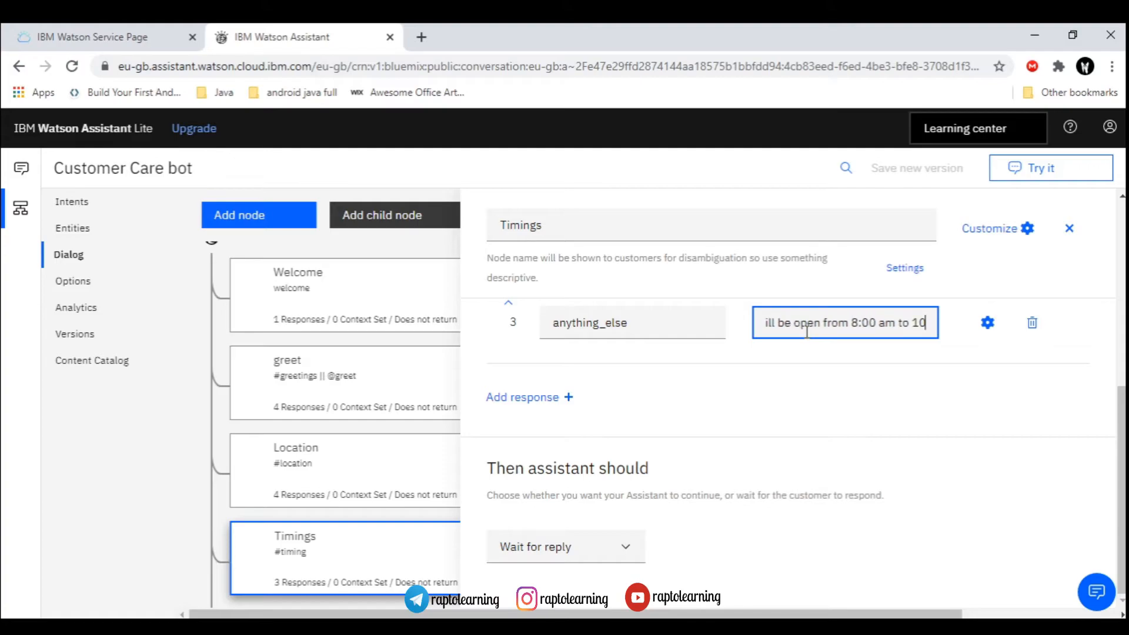
type(":00")
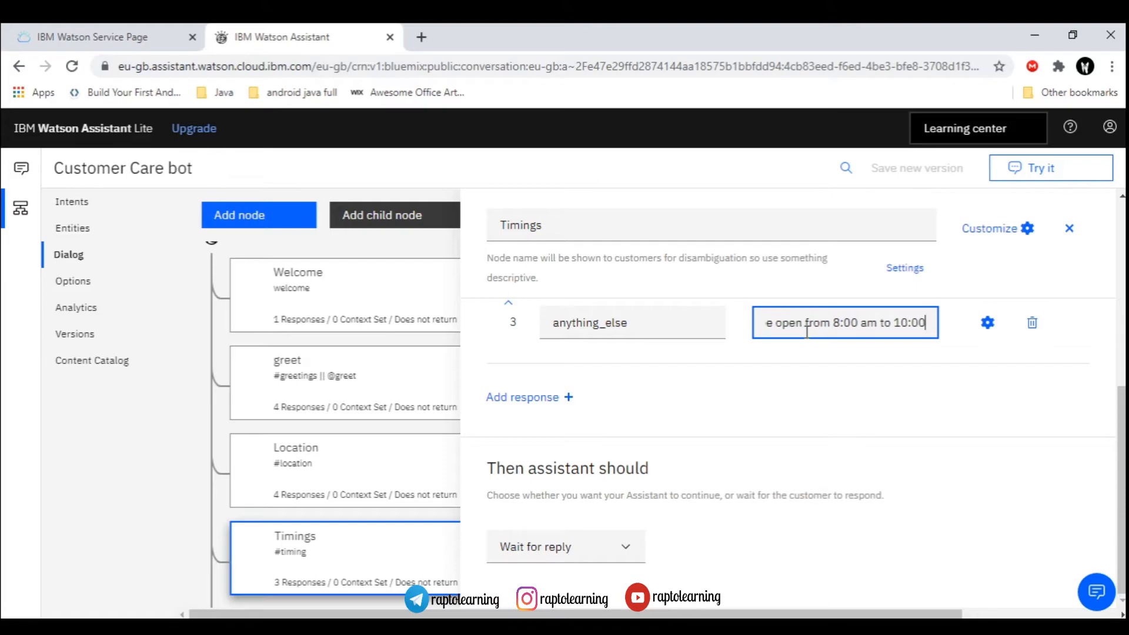
type("pm")
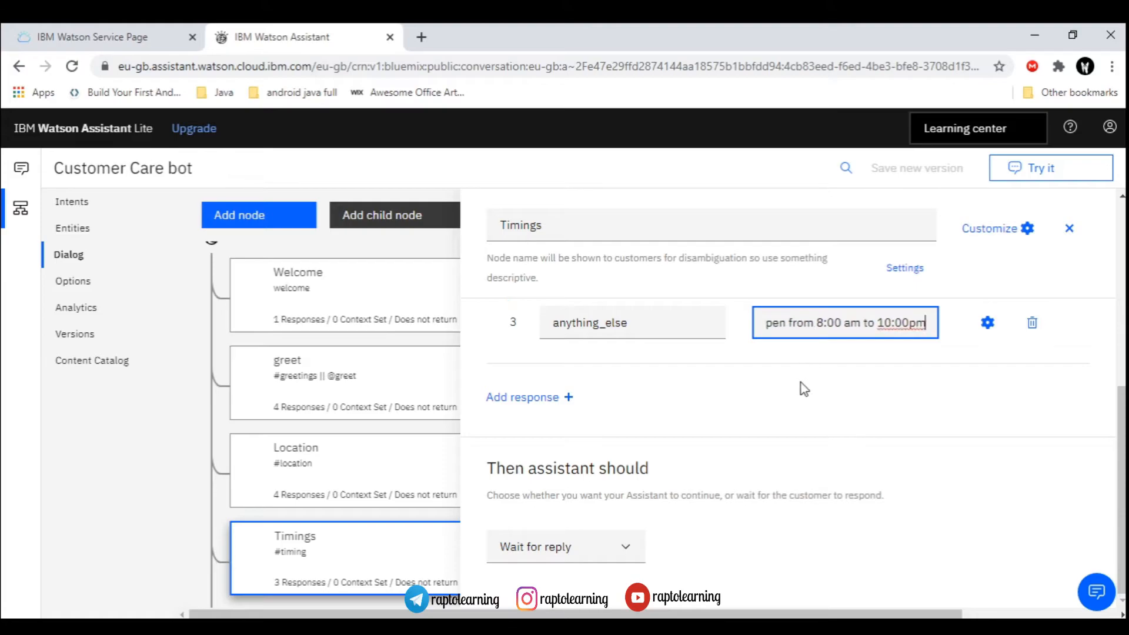
left_click(801, 380)
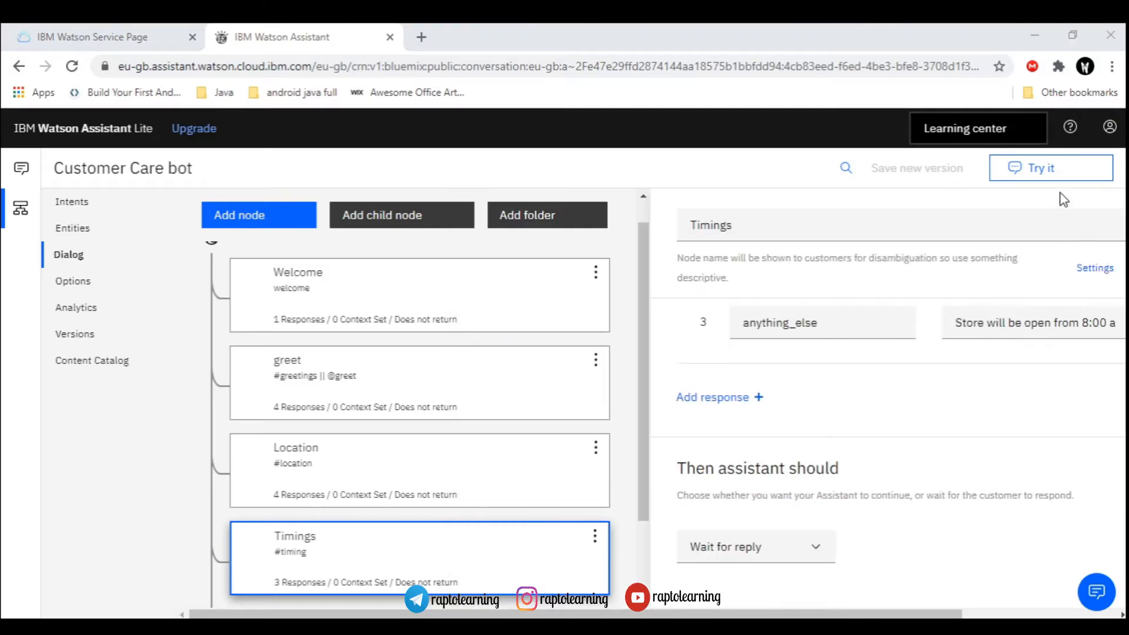
- Open the try-out chat and send "time" to test the default store-hours reply
left_click(996, 293)
left_click(1024, 176)
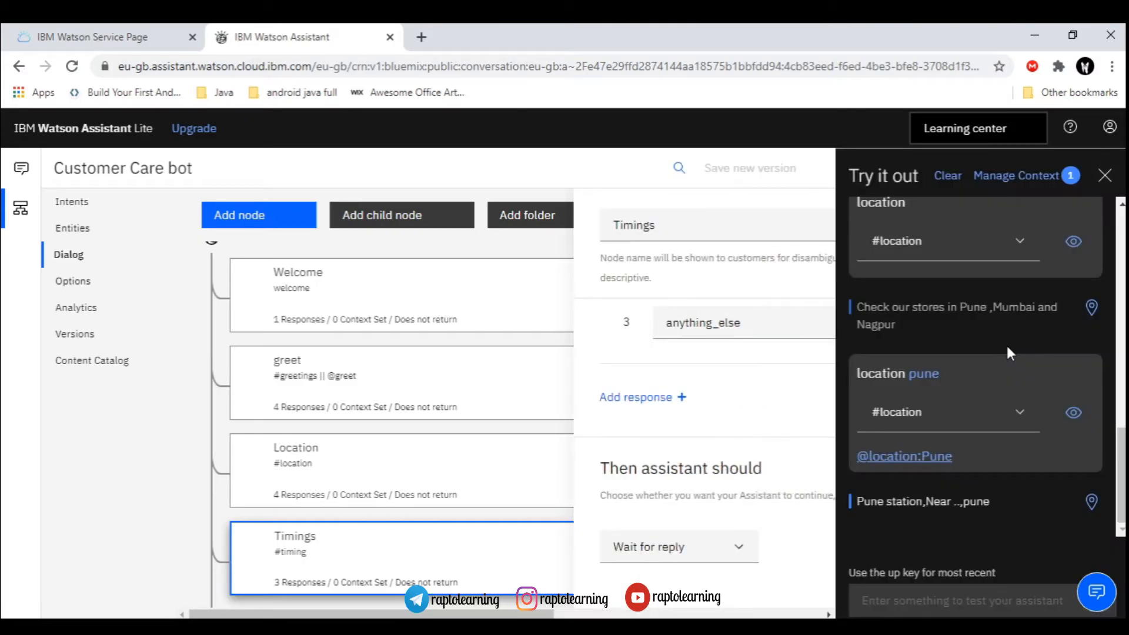
left_click(935, 597)
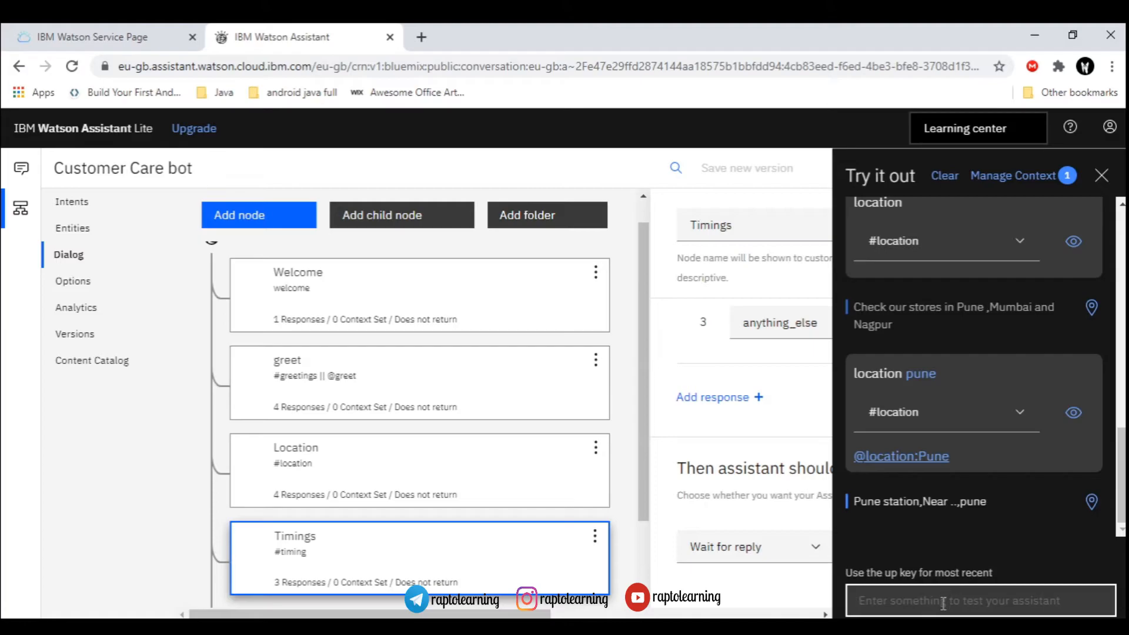
type("time")
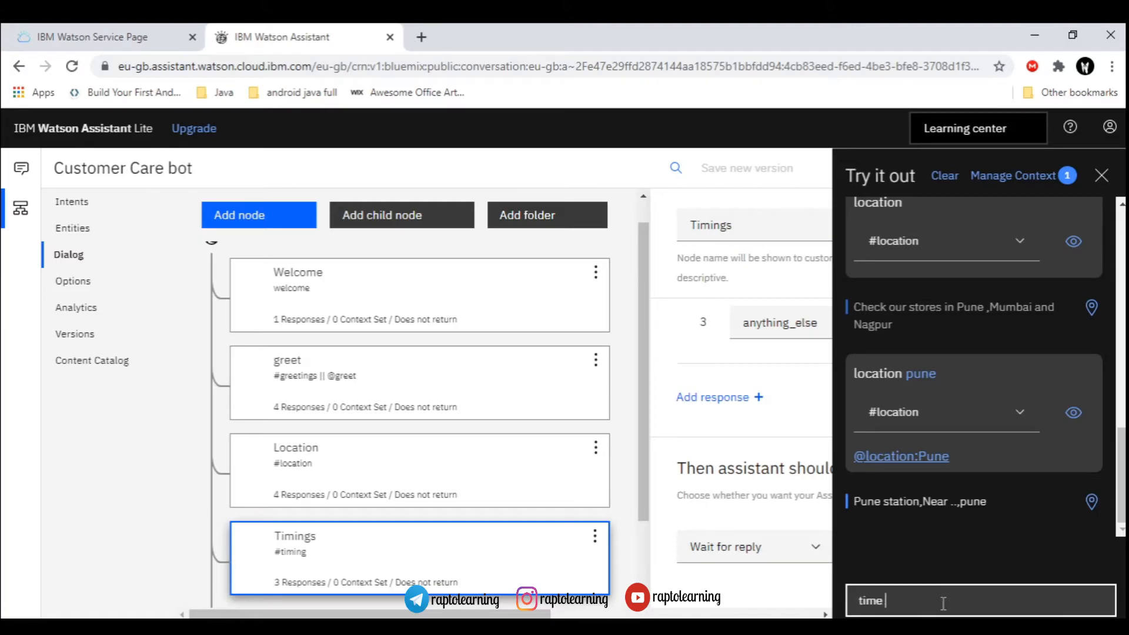
key("Return")
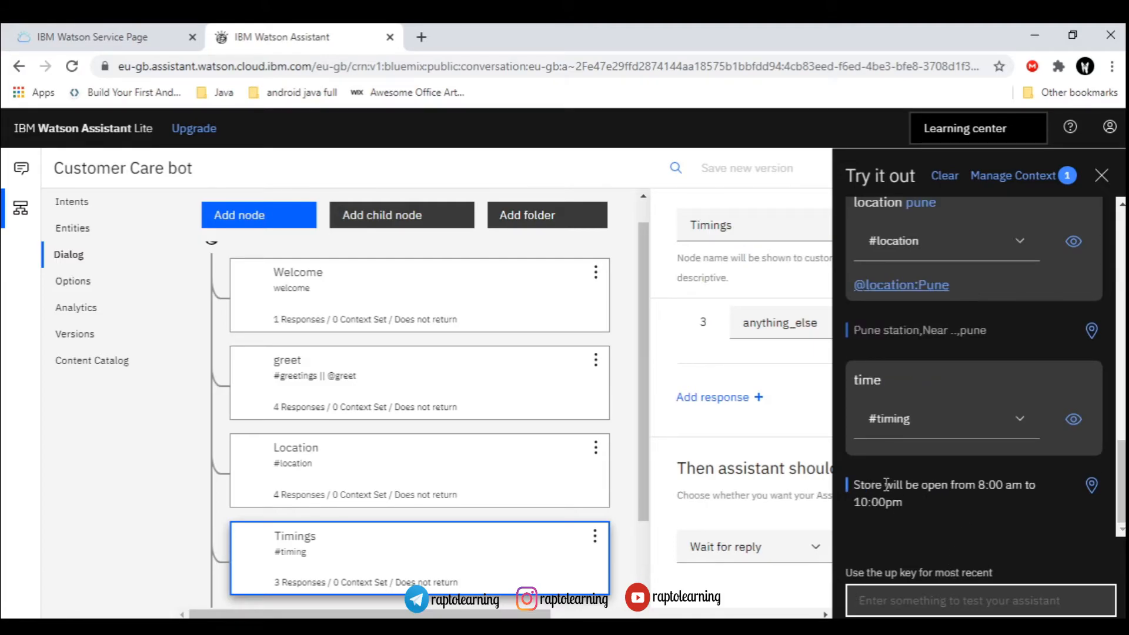
left_click_drag(885, 485, 907, 504)
left_click(932, 504)
- Test the Saturday store hours in the try-out chat with "saturday time", and retry with the day named last
left_click(937, 599)
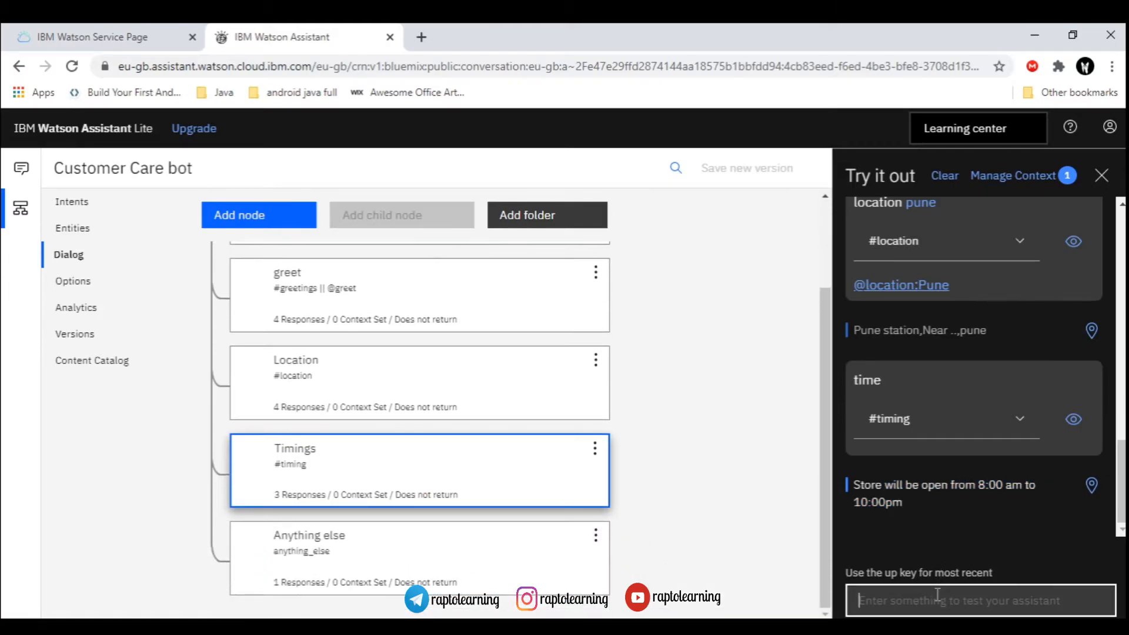
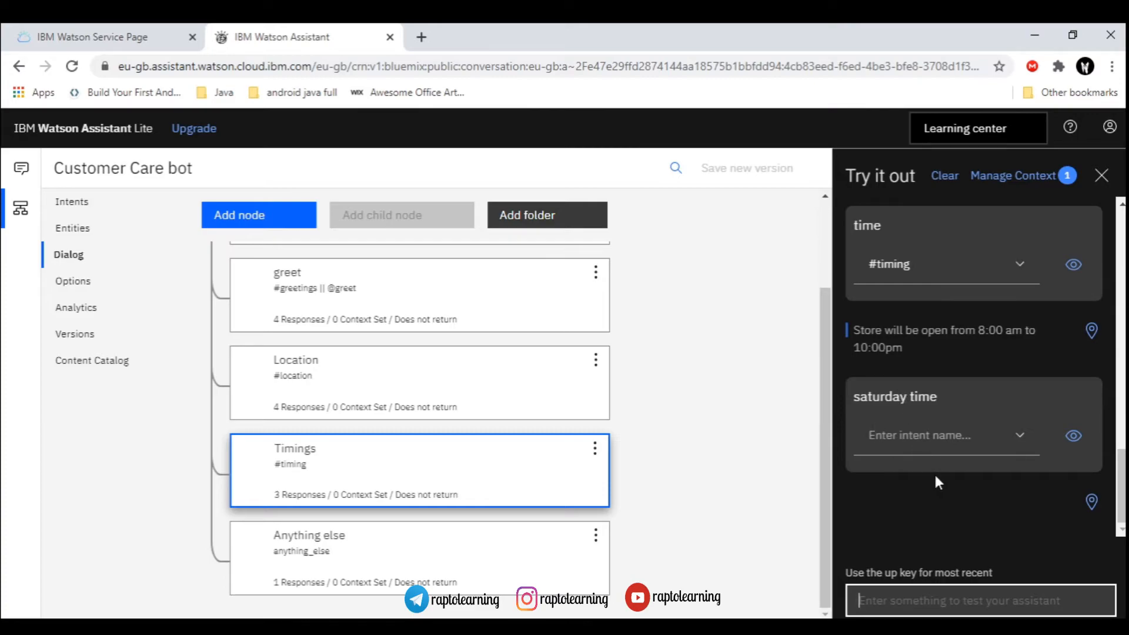
scroll(937, 474, "up", 5)
scroll(938, 476, "down", 5)
type("timi")
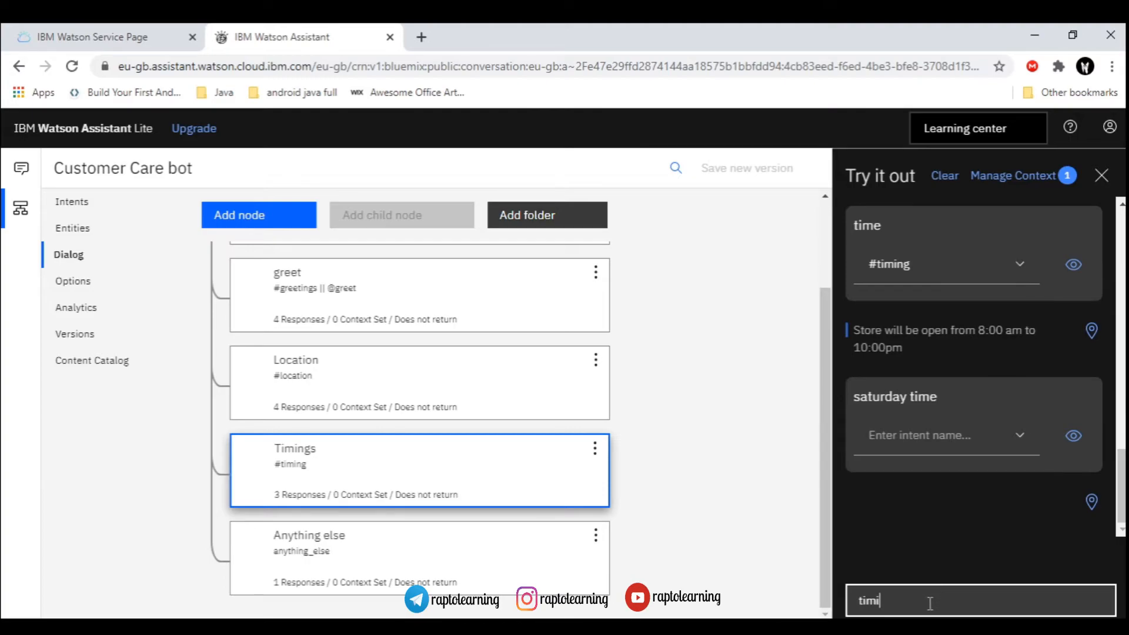
type("ngs Saturday")
key("Return")
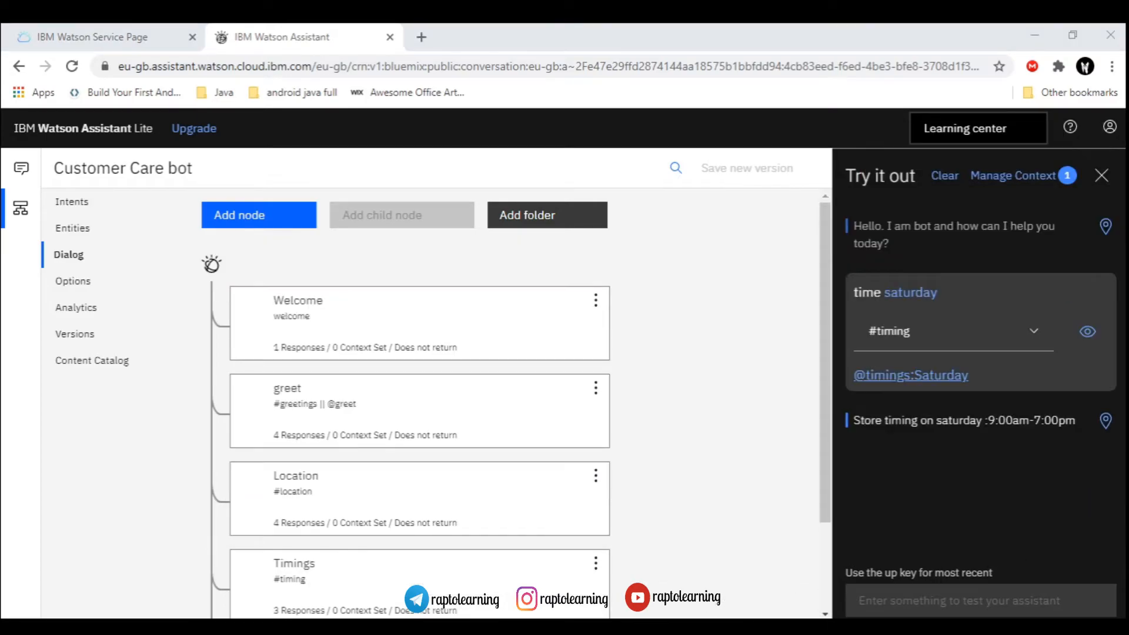
- Send "sunday time" in the try-out chat to test the Sunday reply, and compare it with the Saturday reply
left_click(1043, 34)
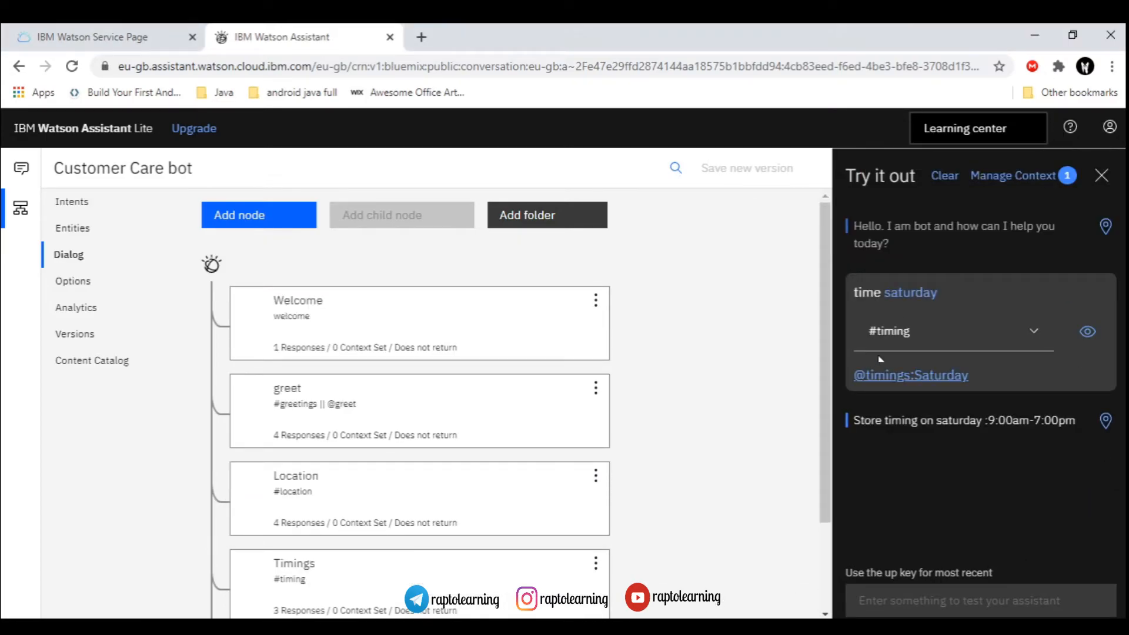
left_click(933, 599)
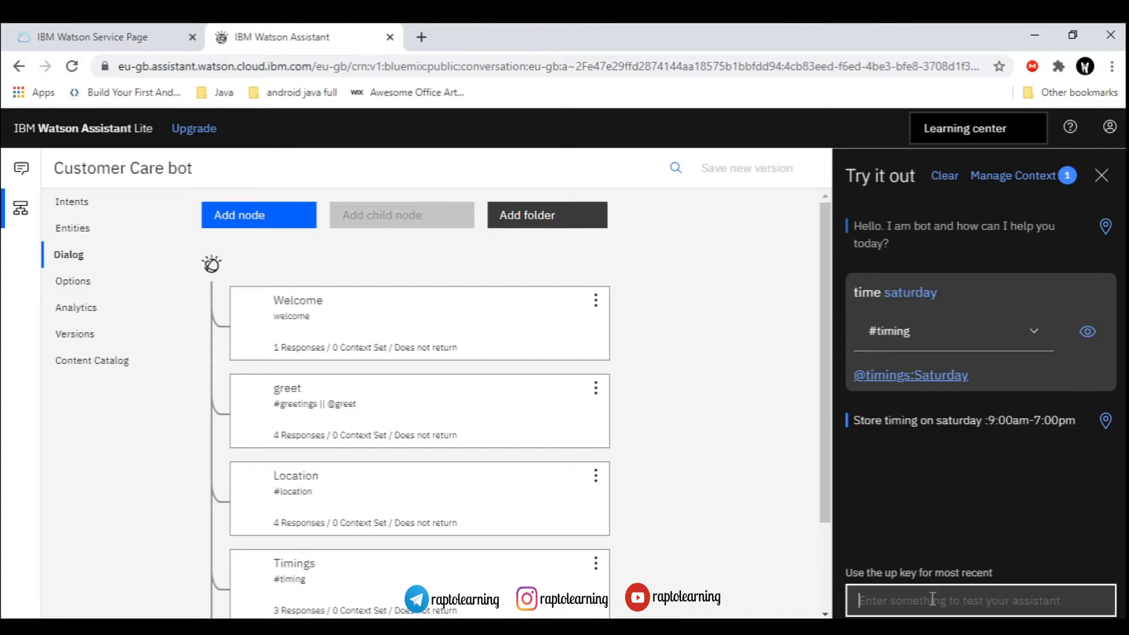
type("sunday time")
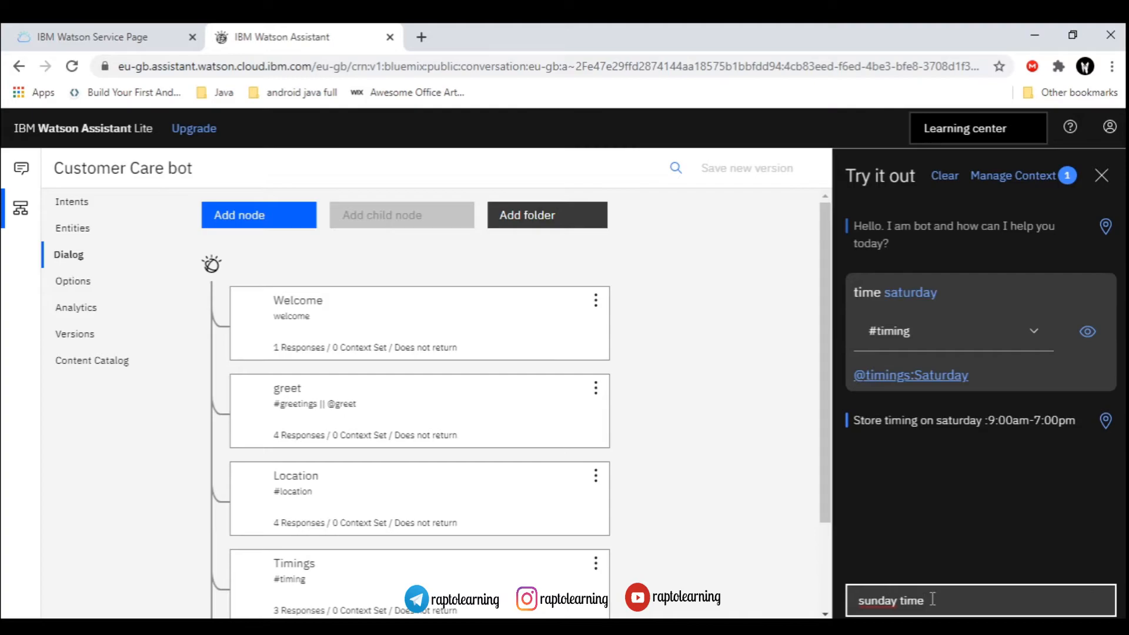
key("Return")
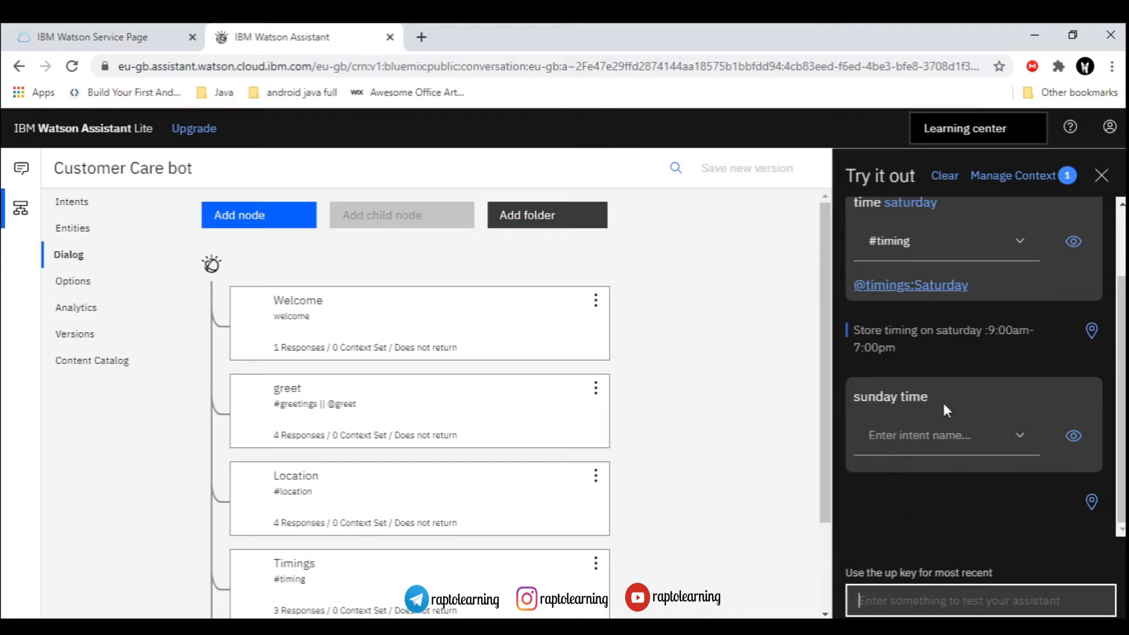
scroll(886, 336, "up", 1)
scroll(887, 336, "down", 1)
left_click(886, 337)
left_click_drag(887, 338, 900, 352)
left_click(901, 351)
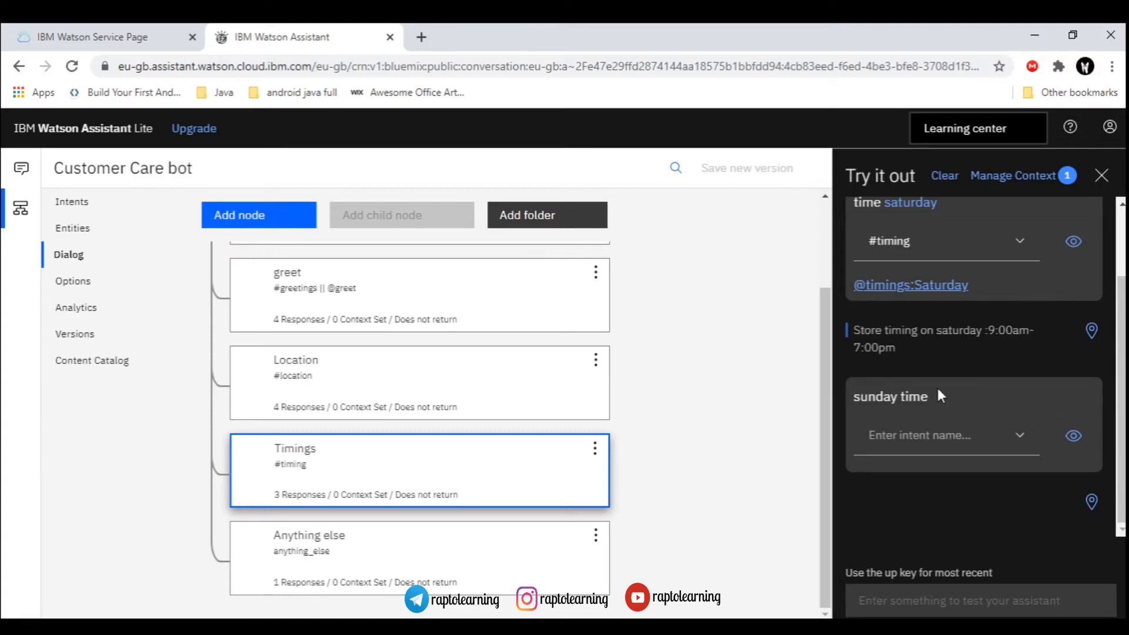
left_click_drag(852, 501, 1002, 501)
left_click(938, 531)
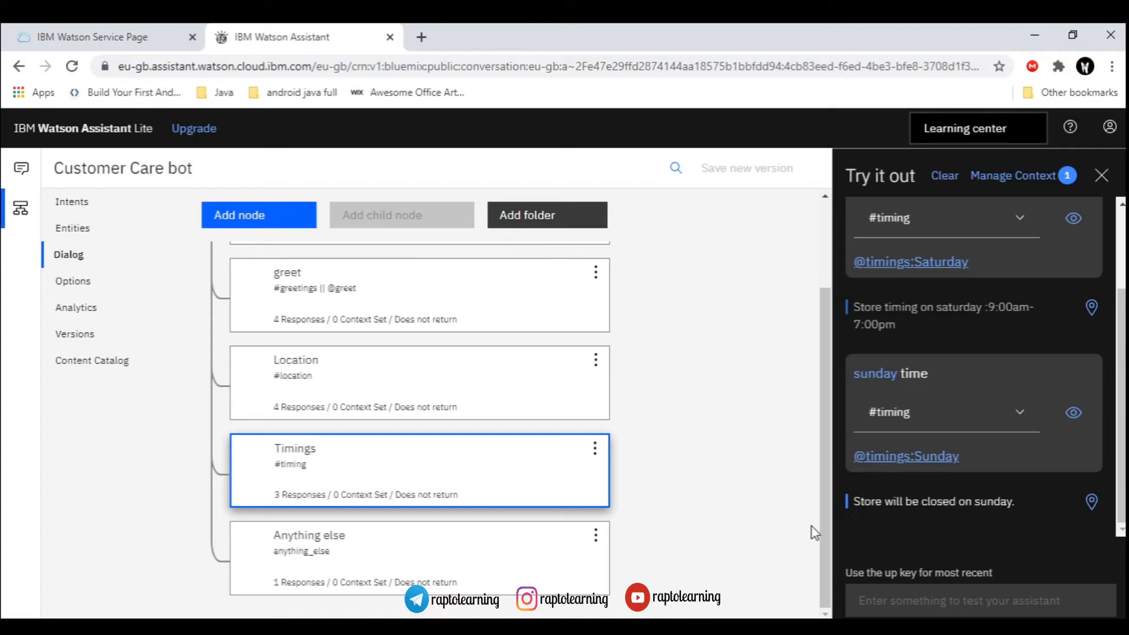
- Close the try-out chat and create a new intent named #enquiries, without a description
left_click(1101, 176)
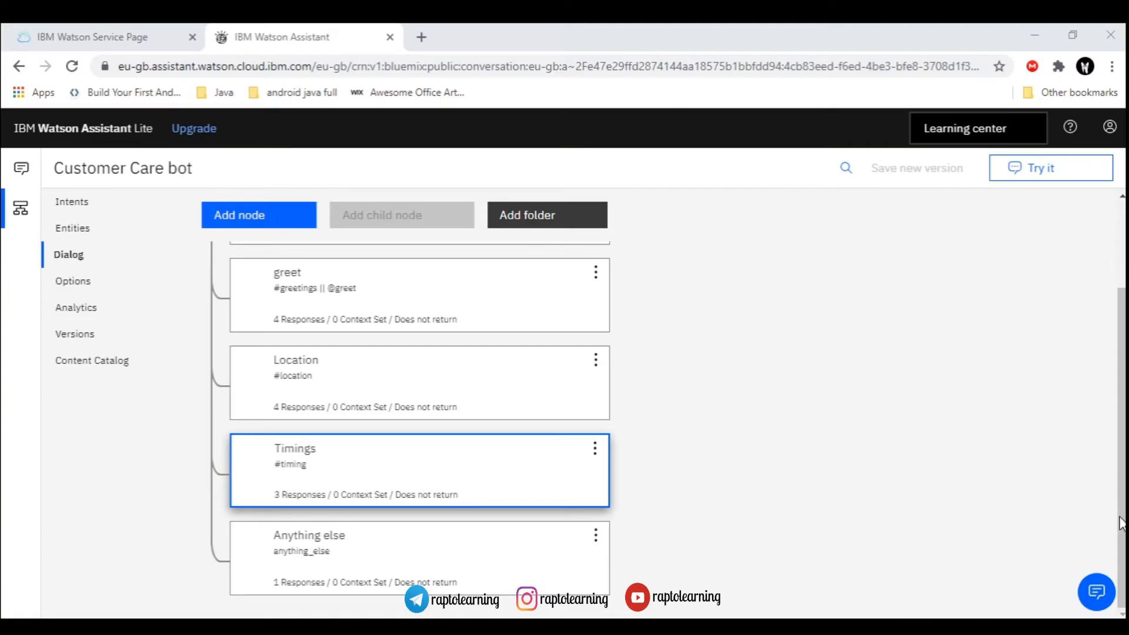
left_click(106, 225)
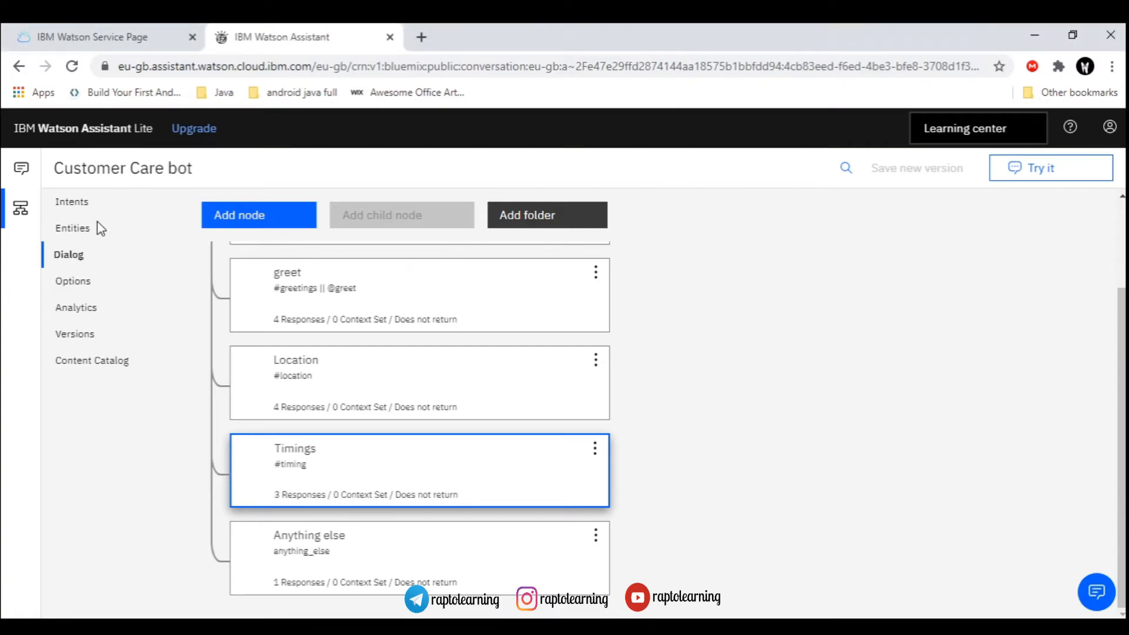
left_click(112, 205)
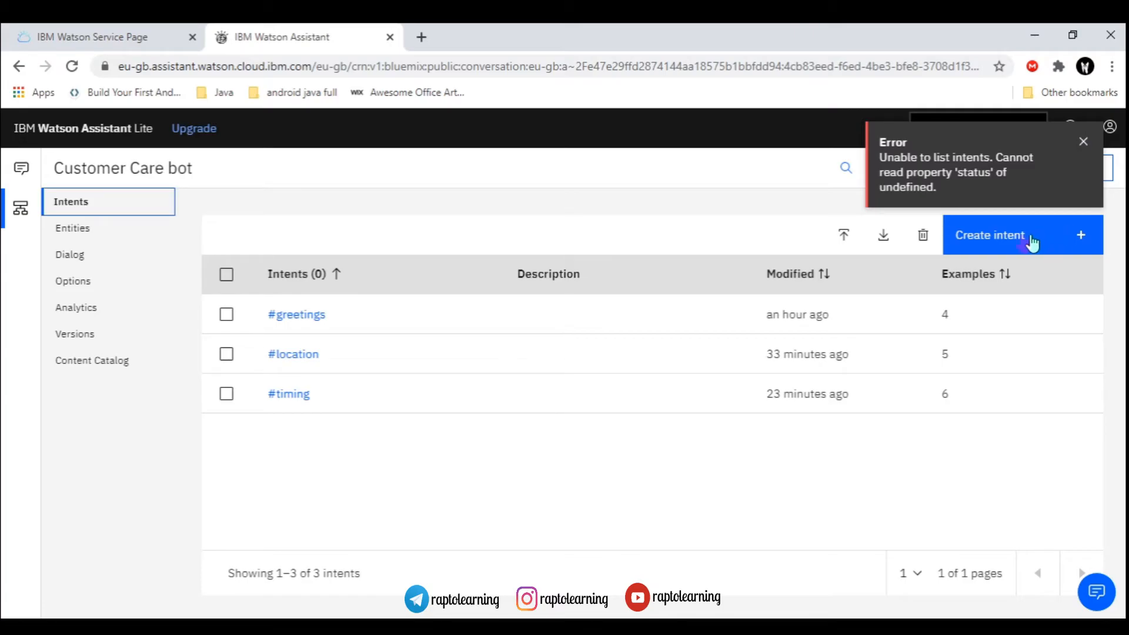
left_click(993, 235)
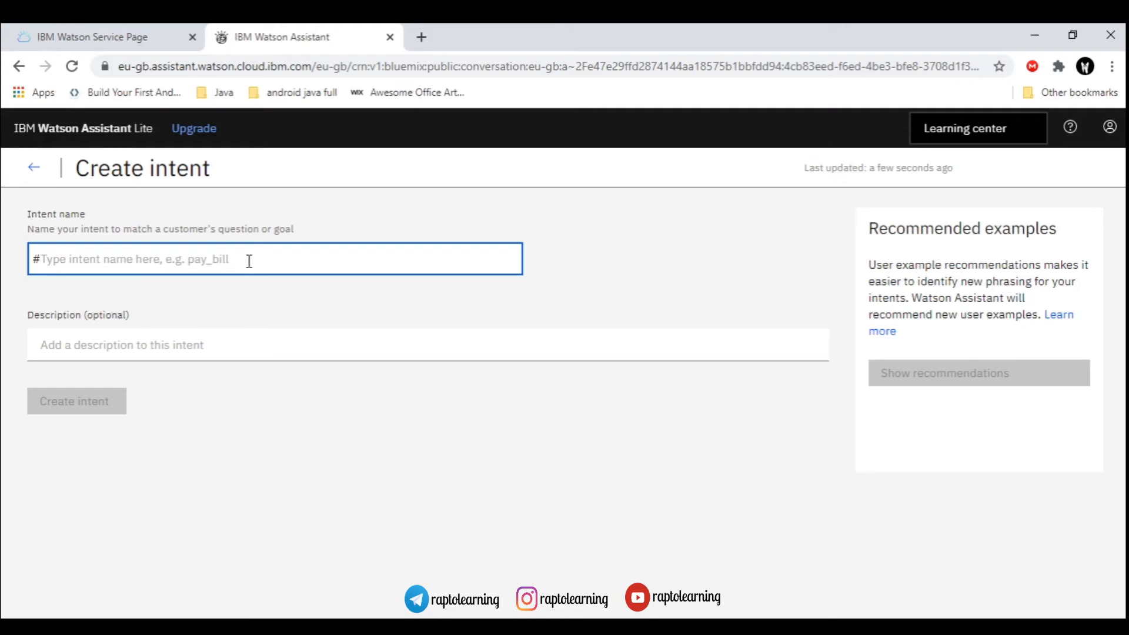
type("enquiries")
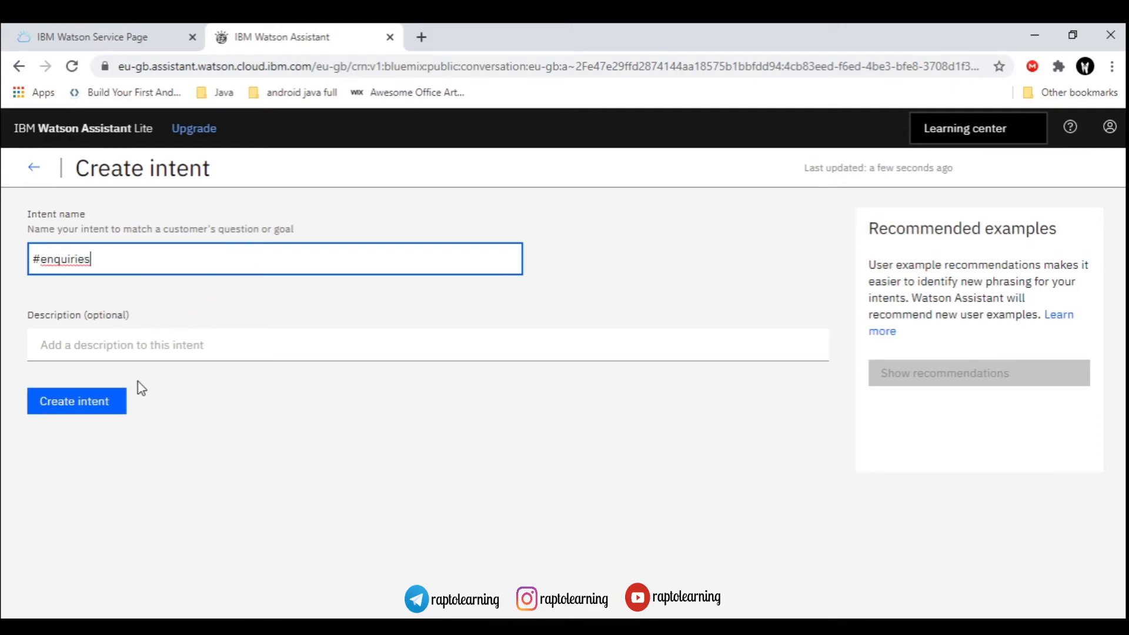
left_click(110, 409)
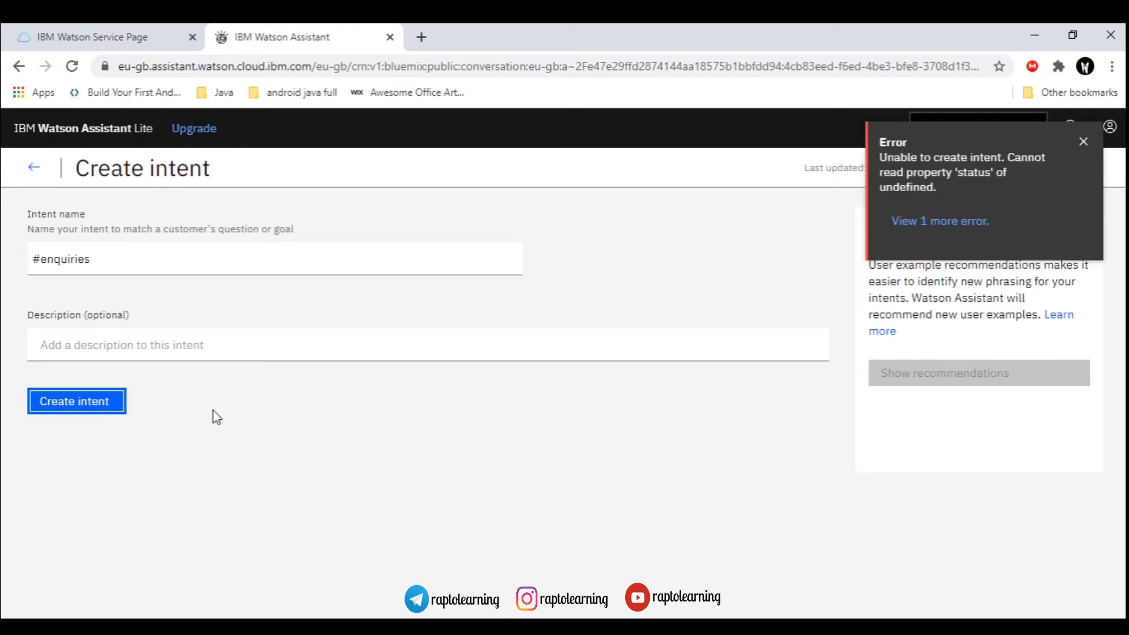
left_click(104, 406)
left_click(104, 406)
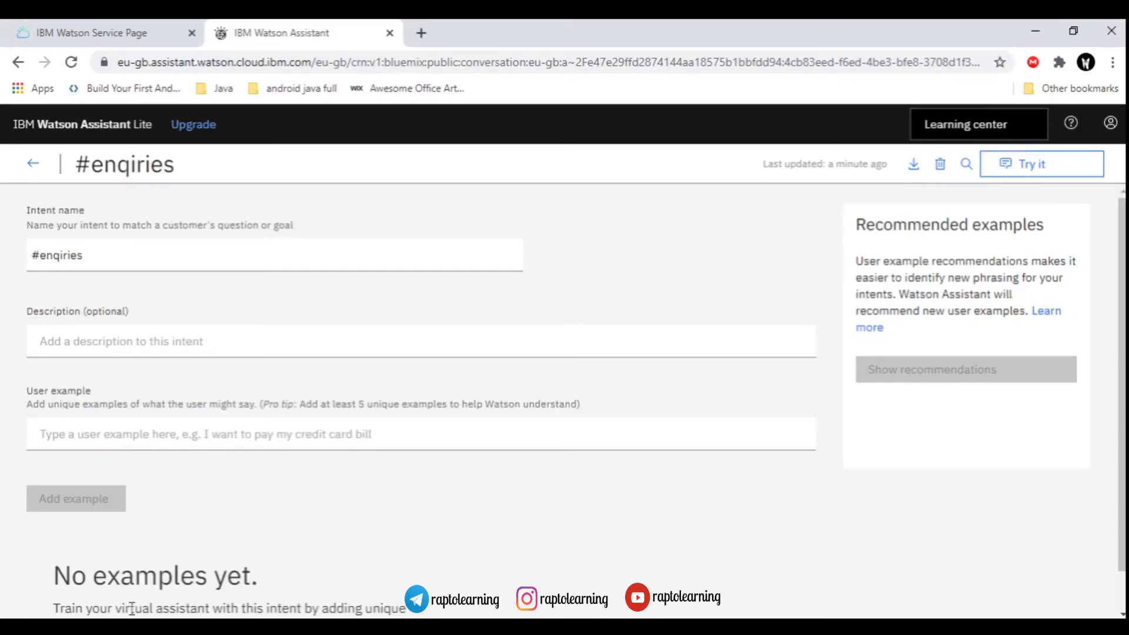
- Add the user examples "offers" and "offer available" to the #enqiries intent
scroll(327, 456, "down", 1)
scroll(280, 453, "up", 1)
left_click(276, 433)
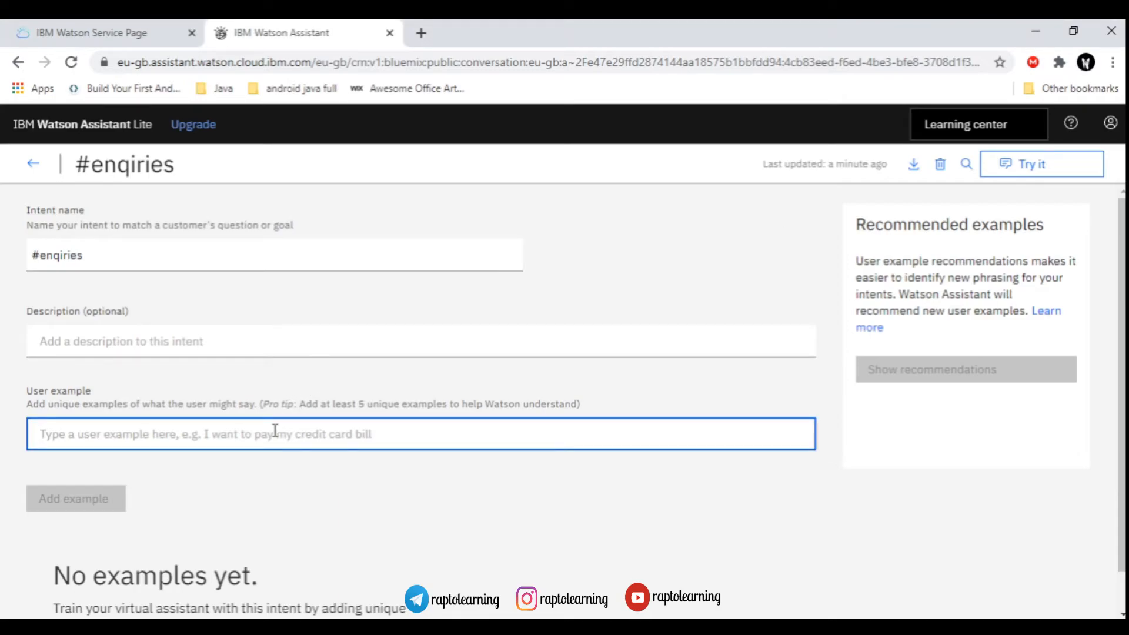
type("offfrs")
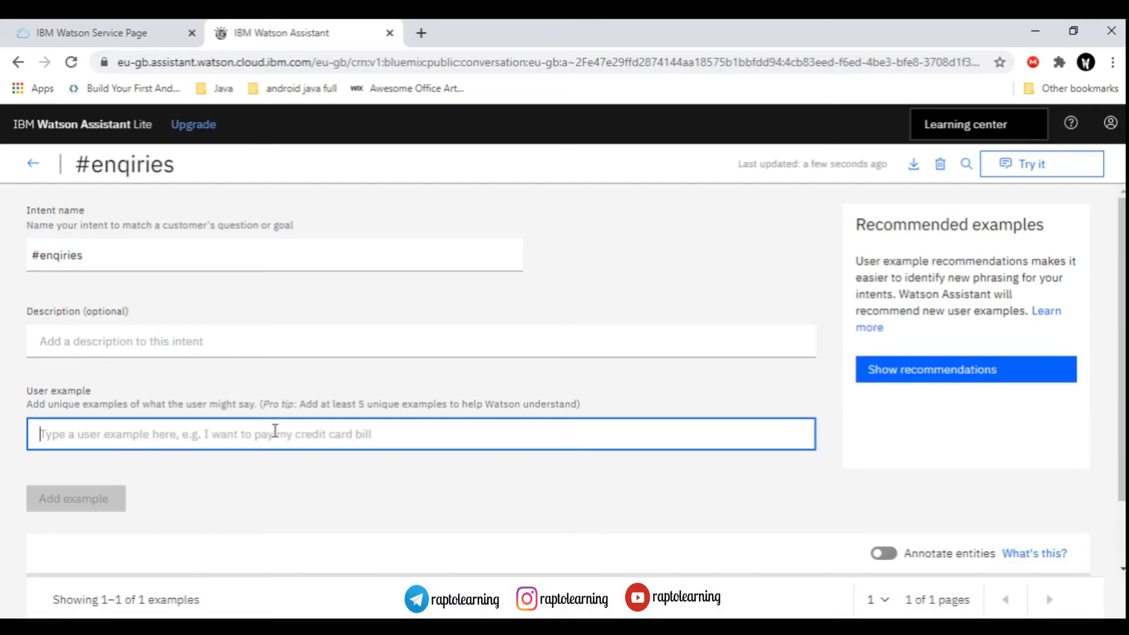
type("offer available")
key("Return")
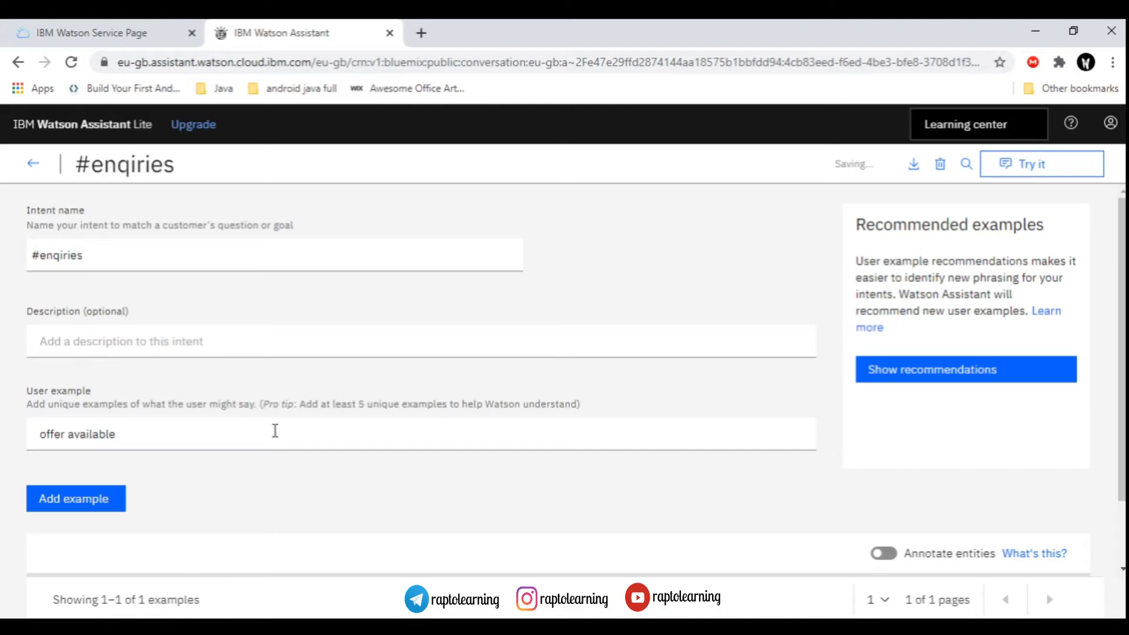
- Add the user examples "List of item" and "list of items in store" to the #enqiries intent
type("Lis")
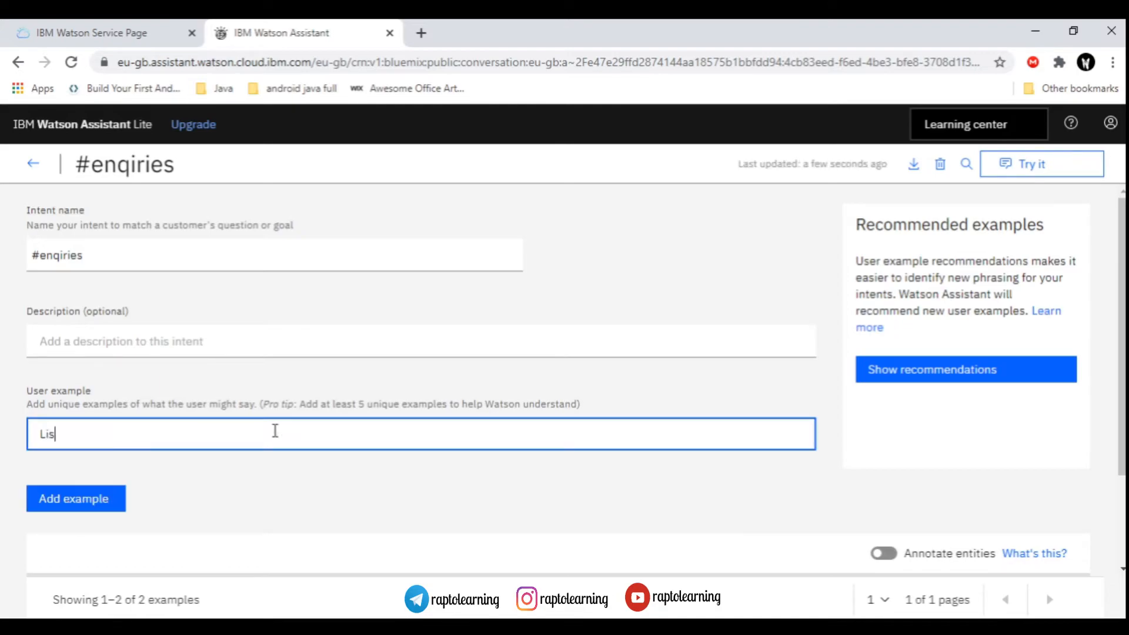
type("t of item")
key("Return")
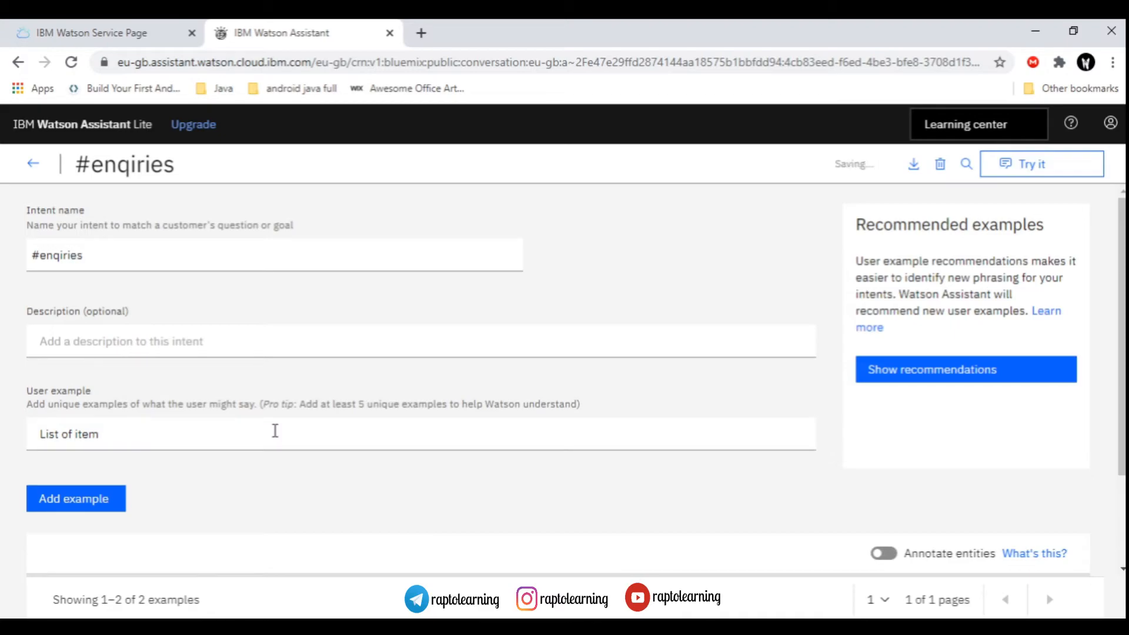
type("lis")
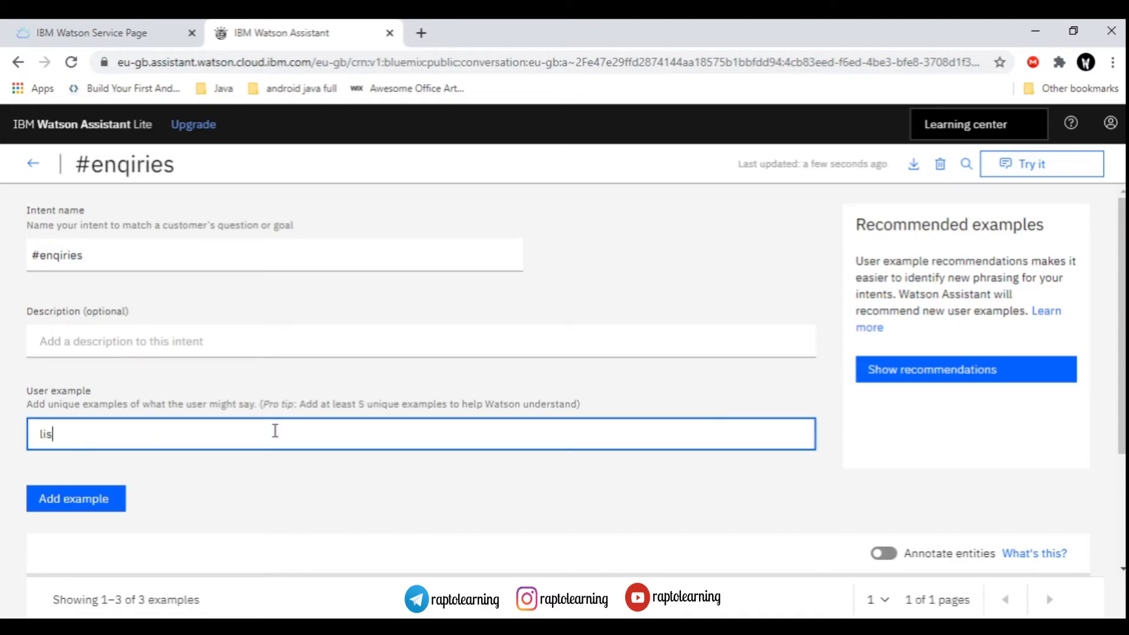
type("t of items in store")
key("Return")
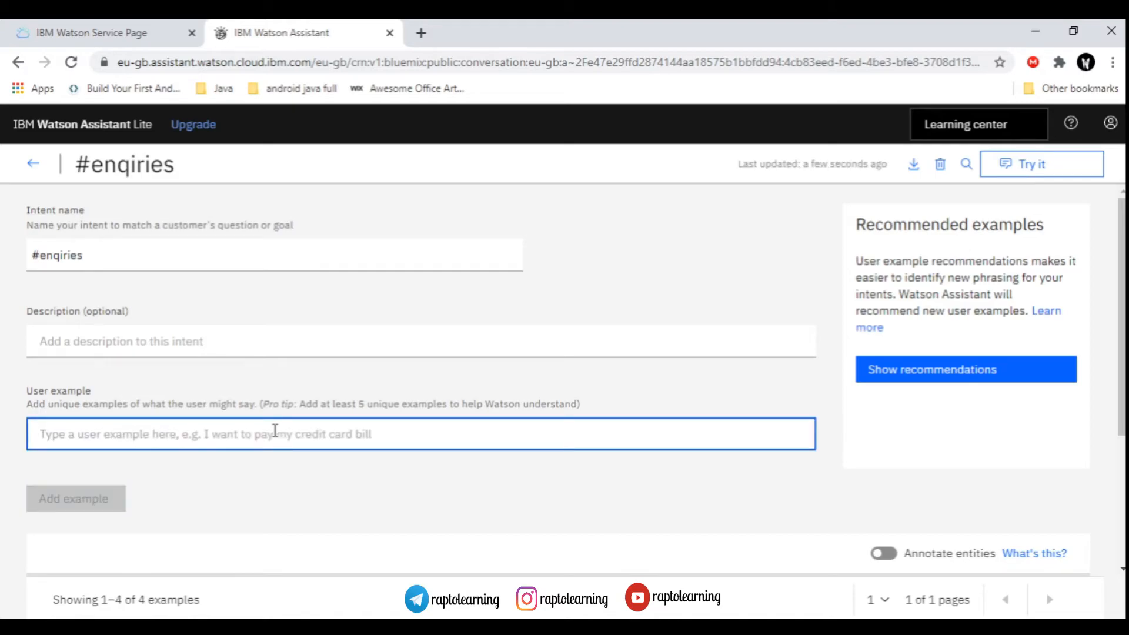
- Add the user example "offers available" to the #enqiries intent and return to the list of intents
type("offers")
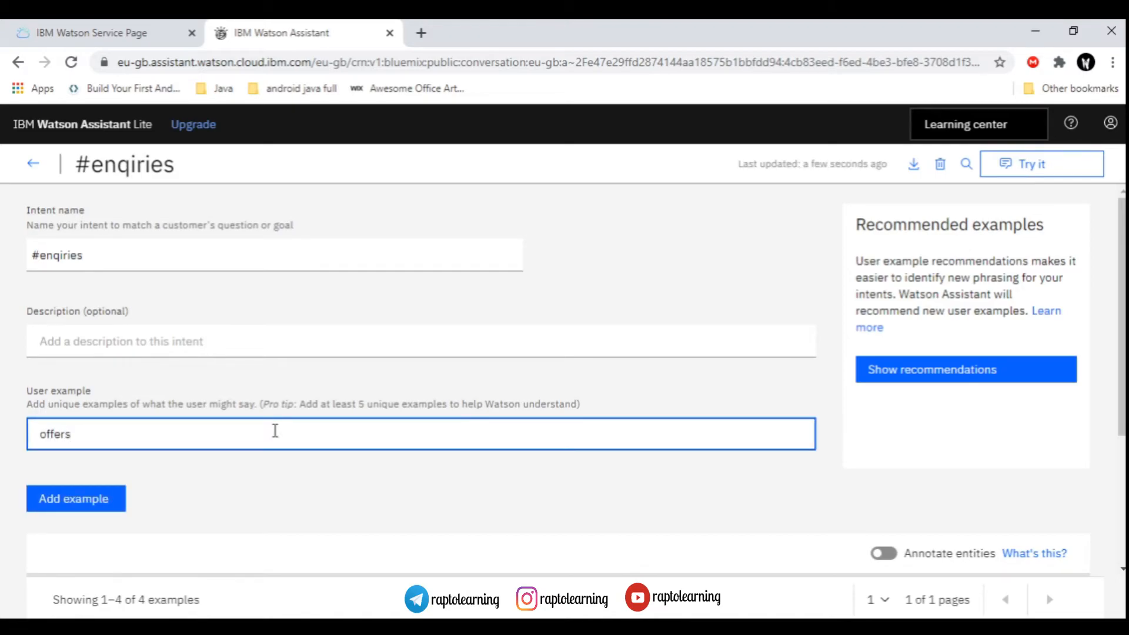
key("Return")
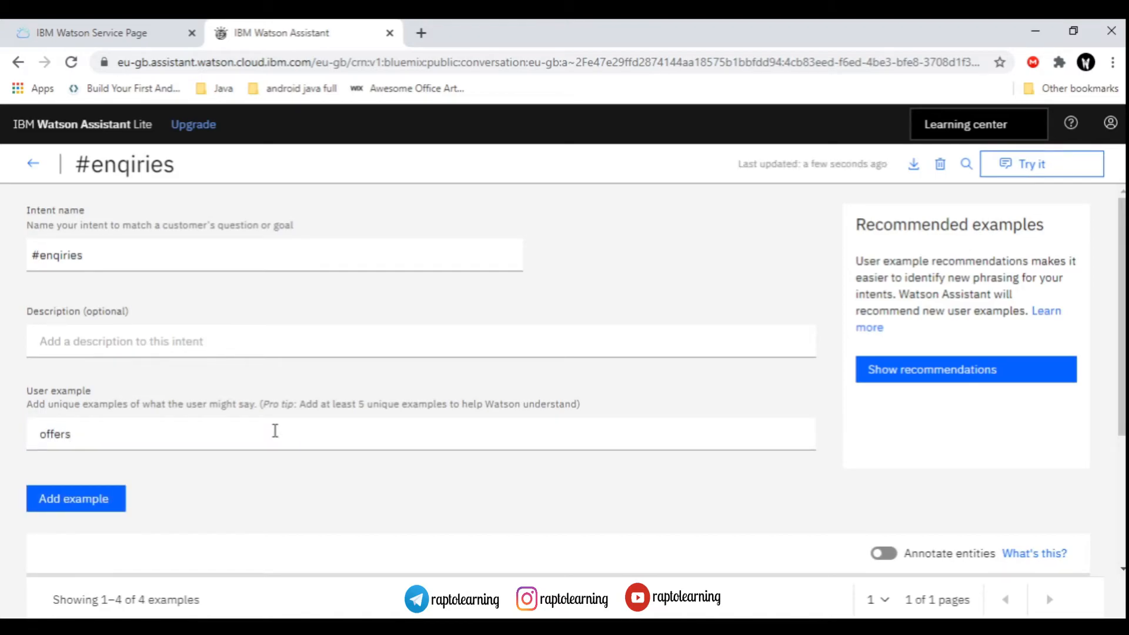
scroll(275, 432, "down", 3)
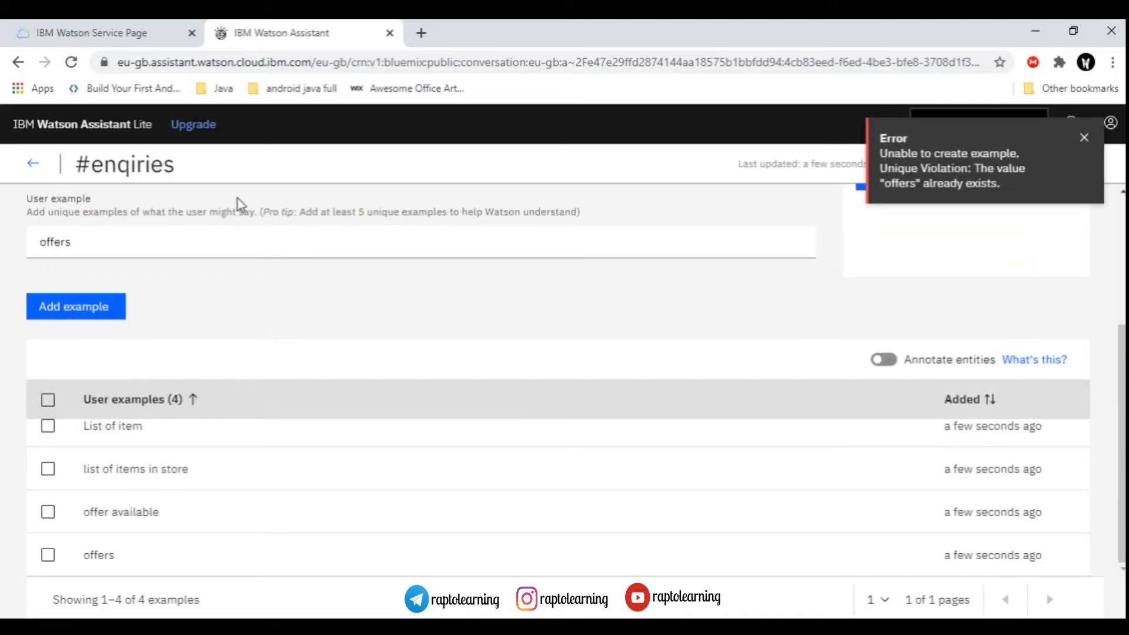
left_click(230, 243)
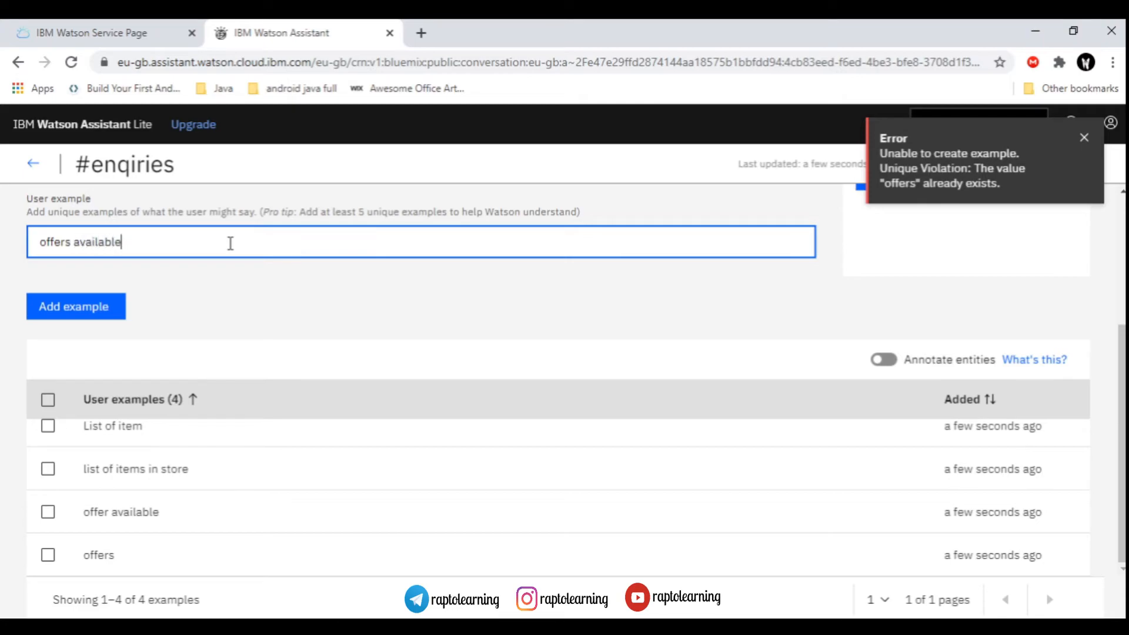
key("Return")
scroll(336, 310, "up", 3)
left_click(31, 171)
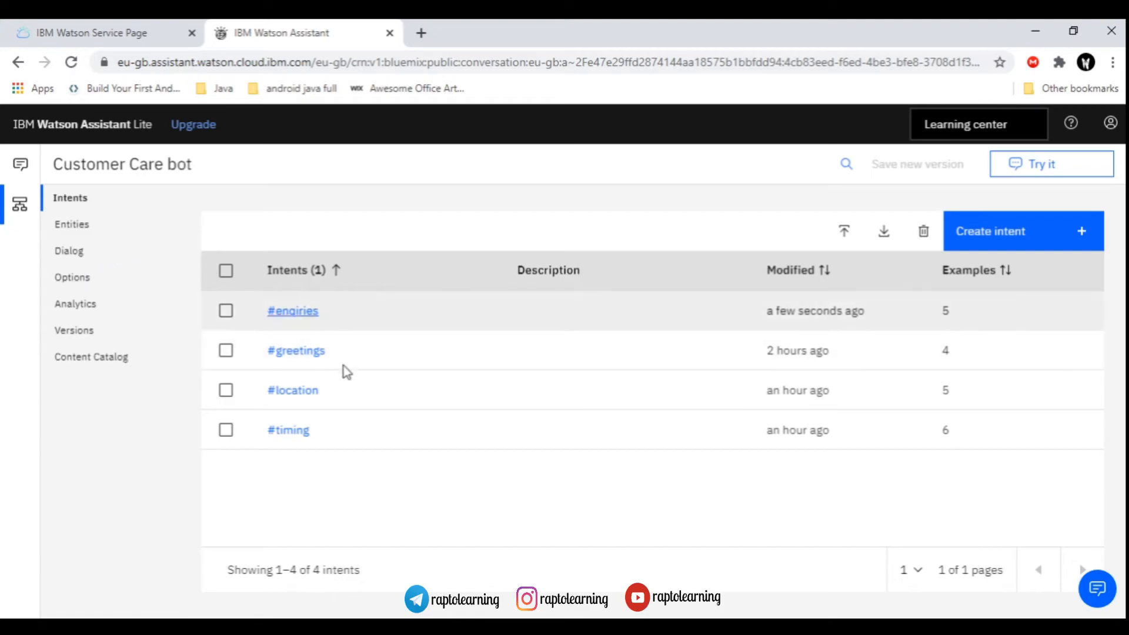
left_click(73, 229)
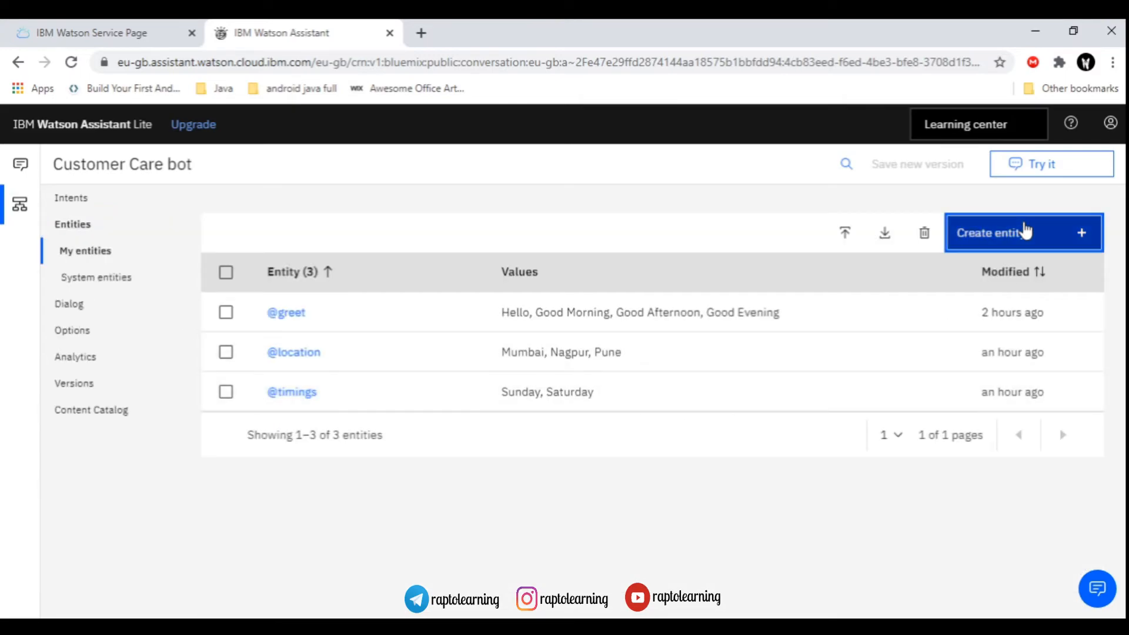
left_click(1026, 230)
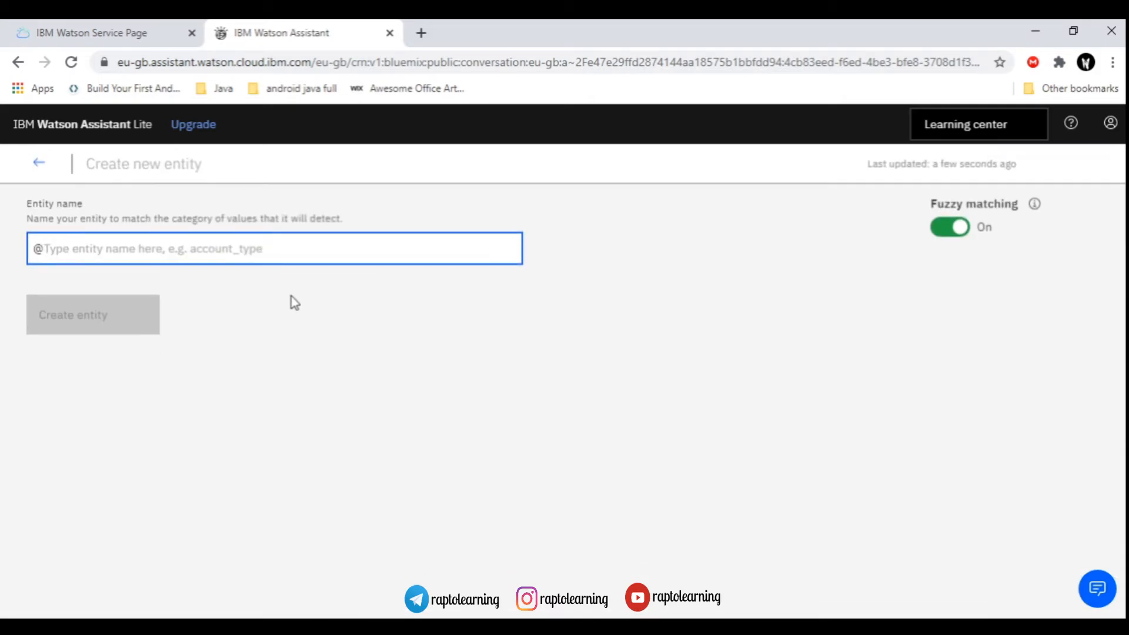
type("enqi")
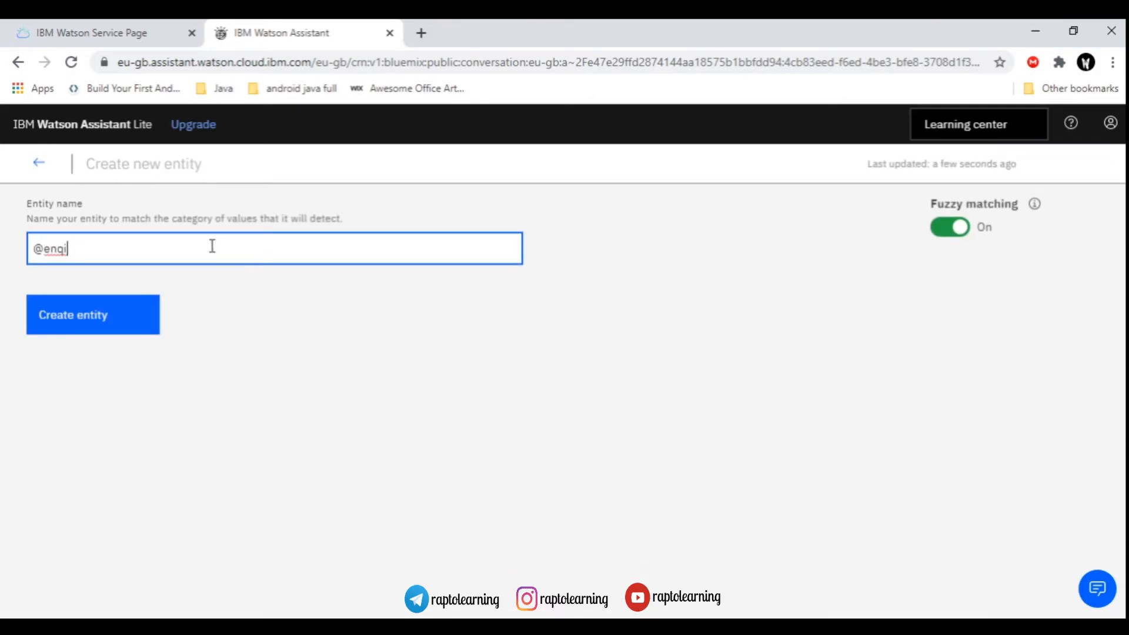
type("ry")
key("Return")
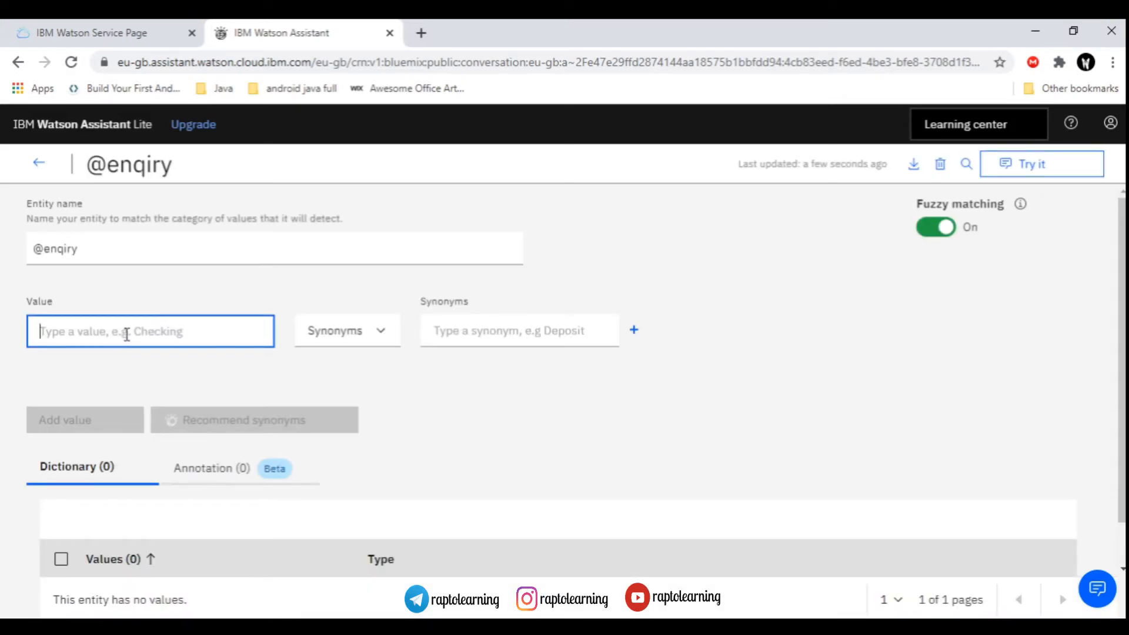
type("offer")
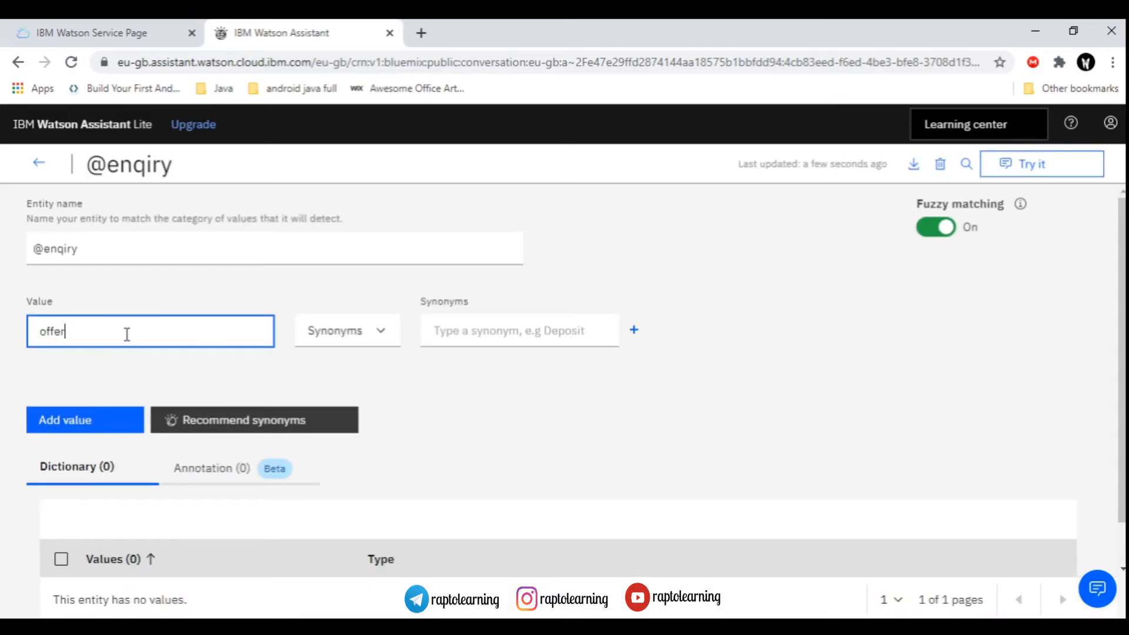
left_click(456, 335)
type("Discount")
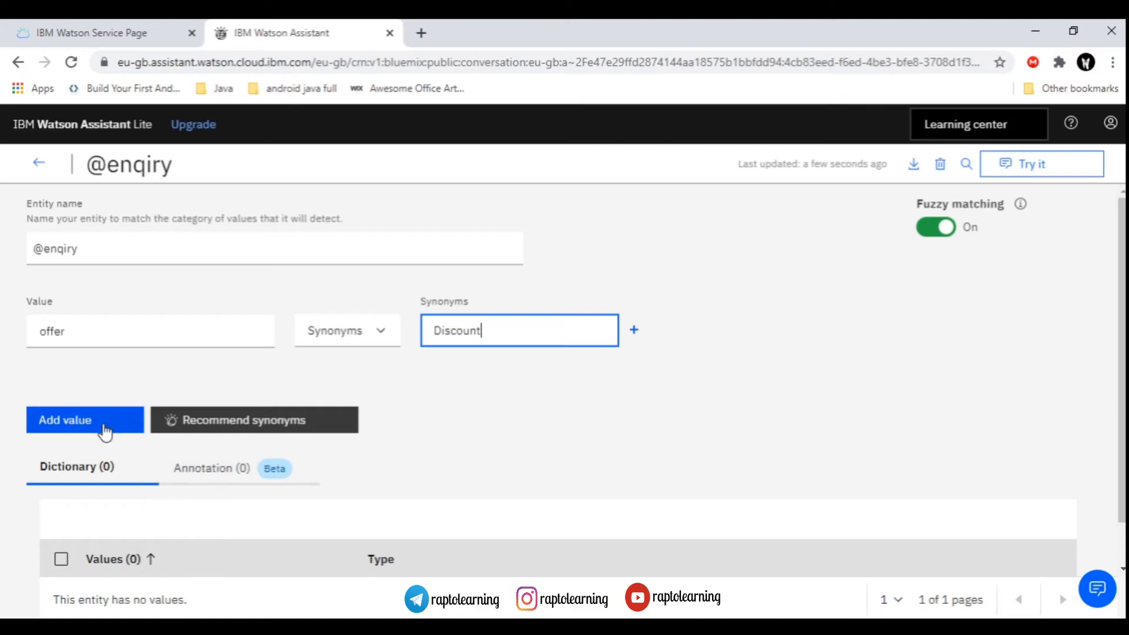
left_click(104, 427)
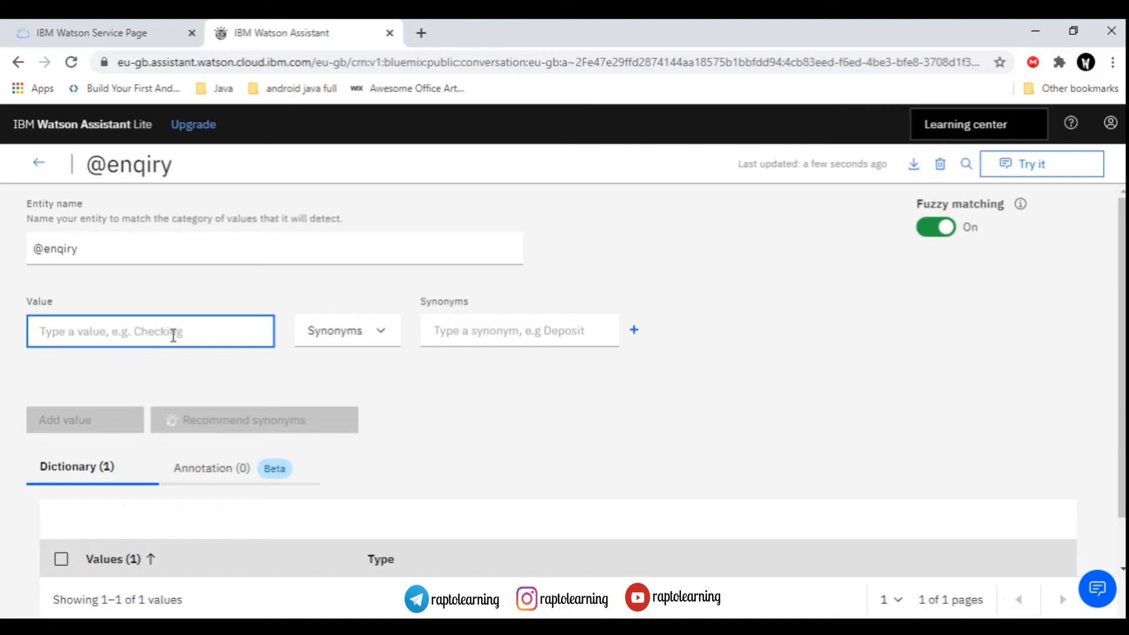
scroll(412, 470, "down", 1)
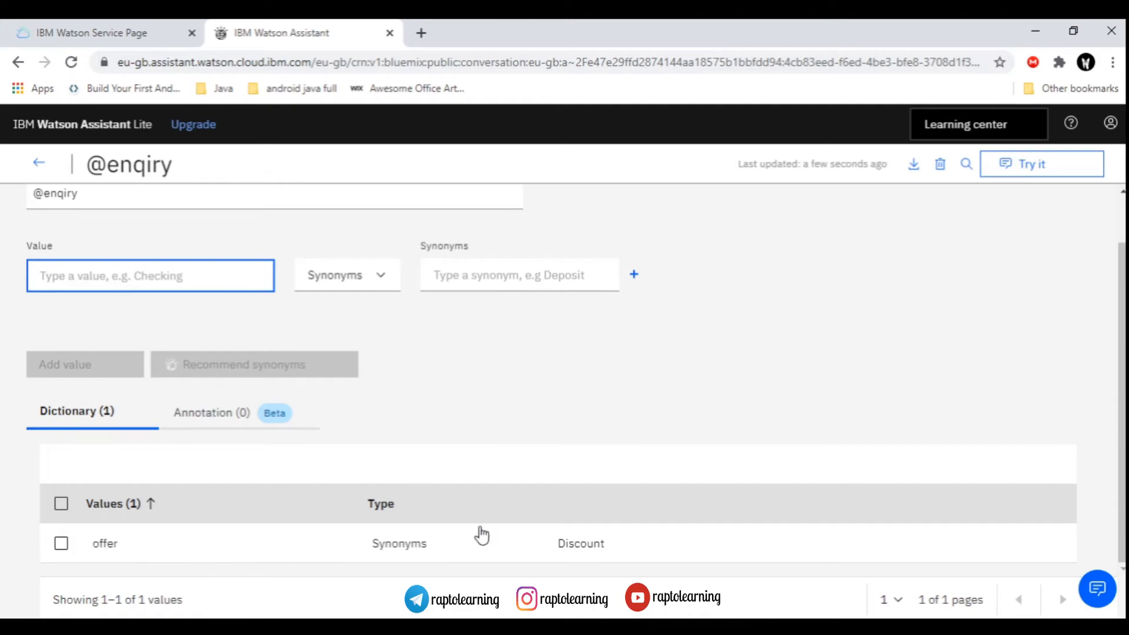
scroll(468, 511, "up", 1)
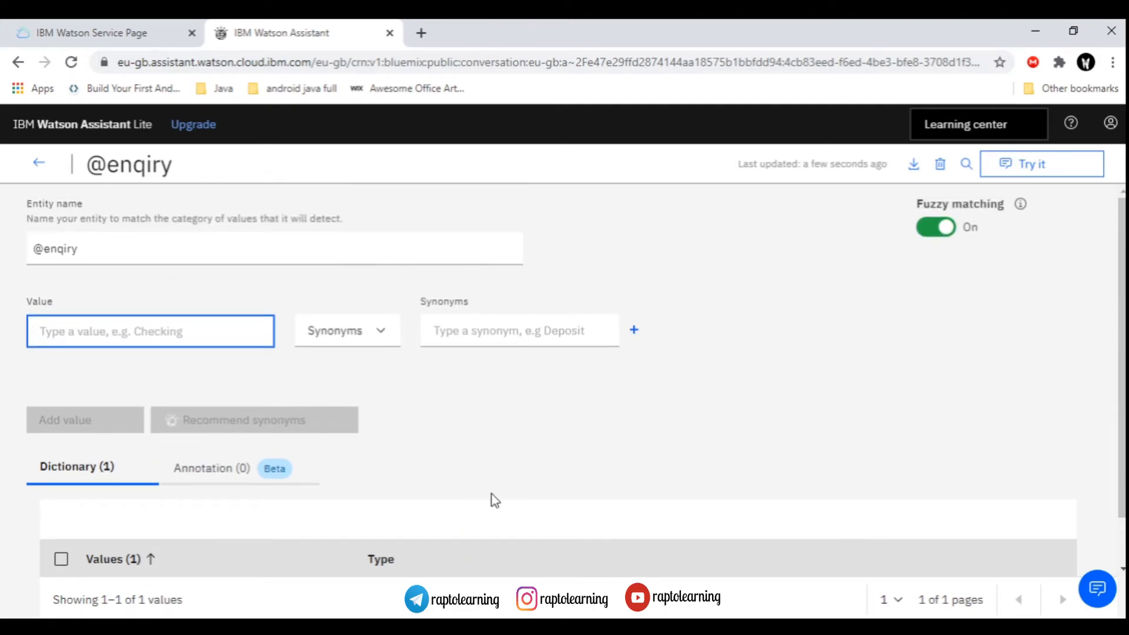
left_click(637, 626)
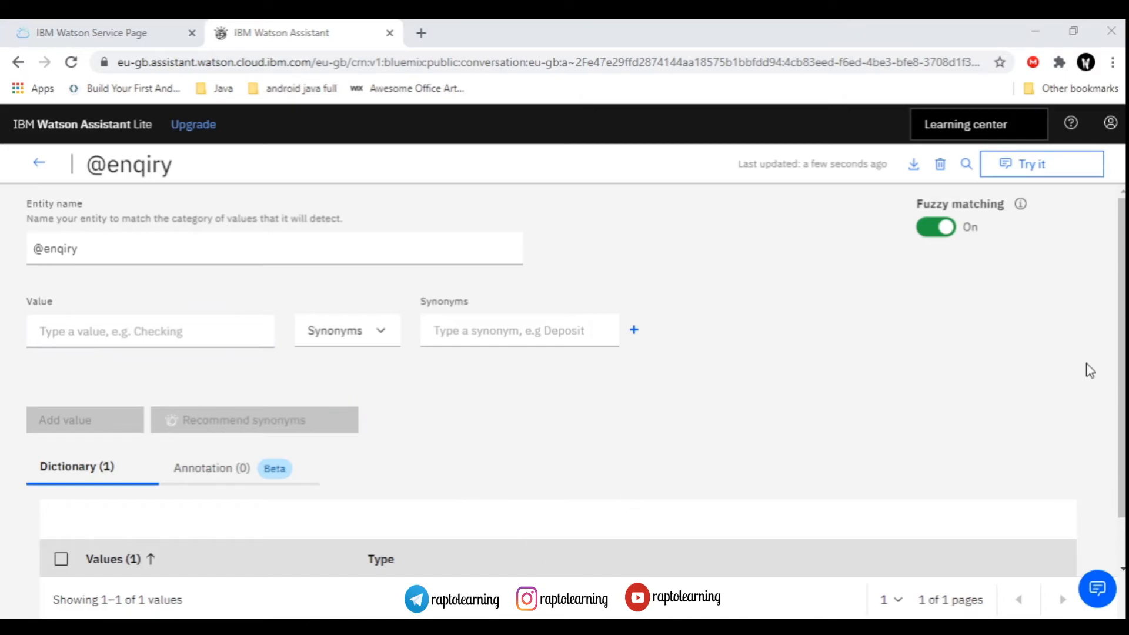
left_click(106, 329)
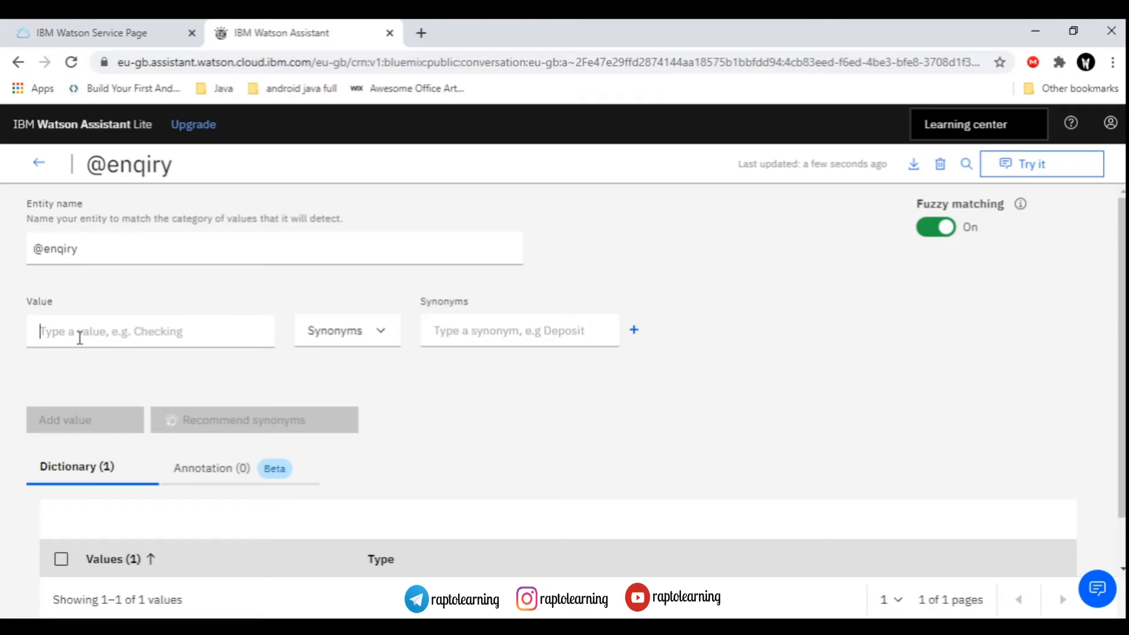
type("list")
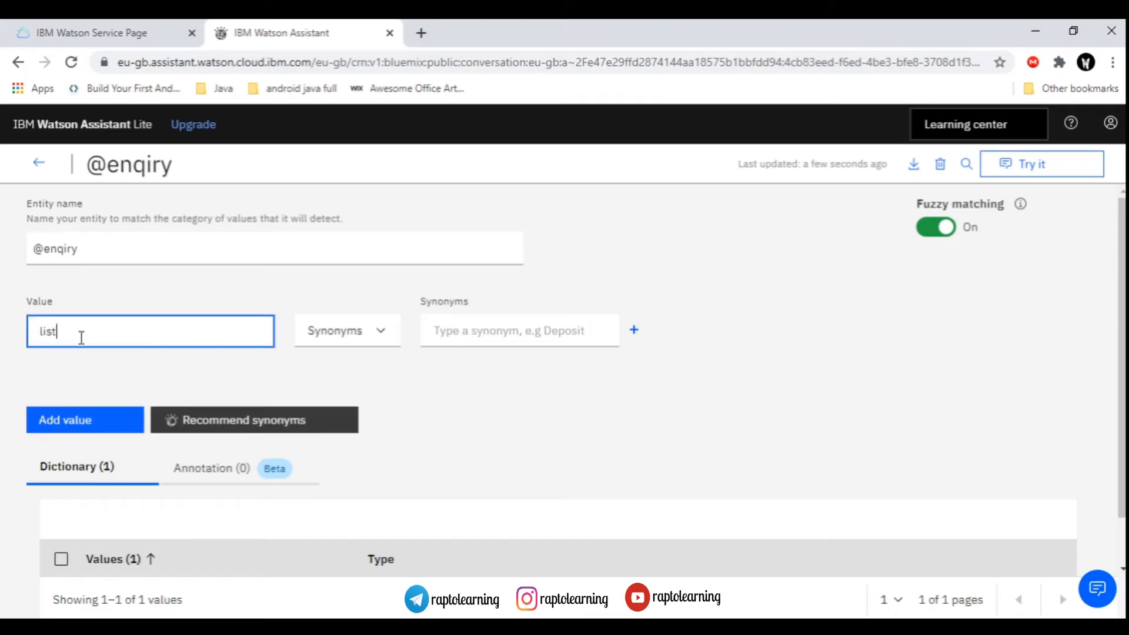
left_click(455, 325)
type("menu")
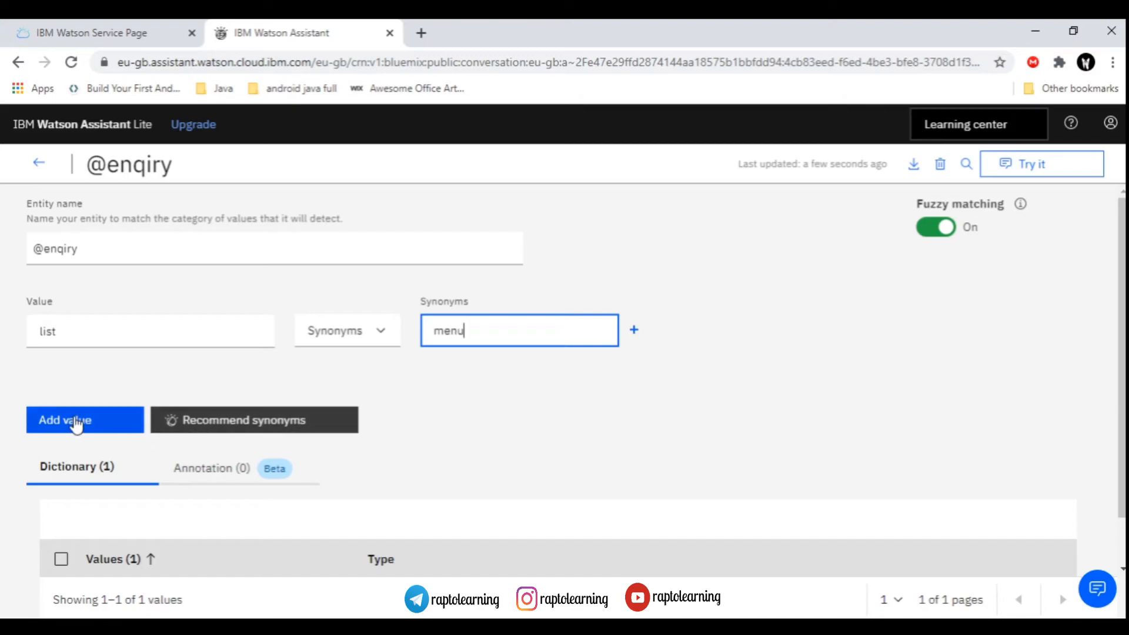
left_click(75, 421)
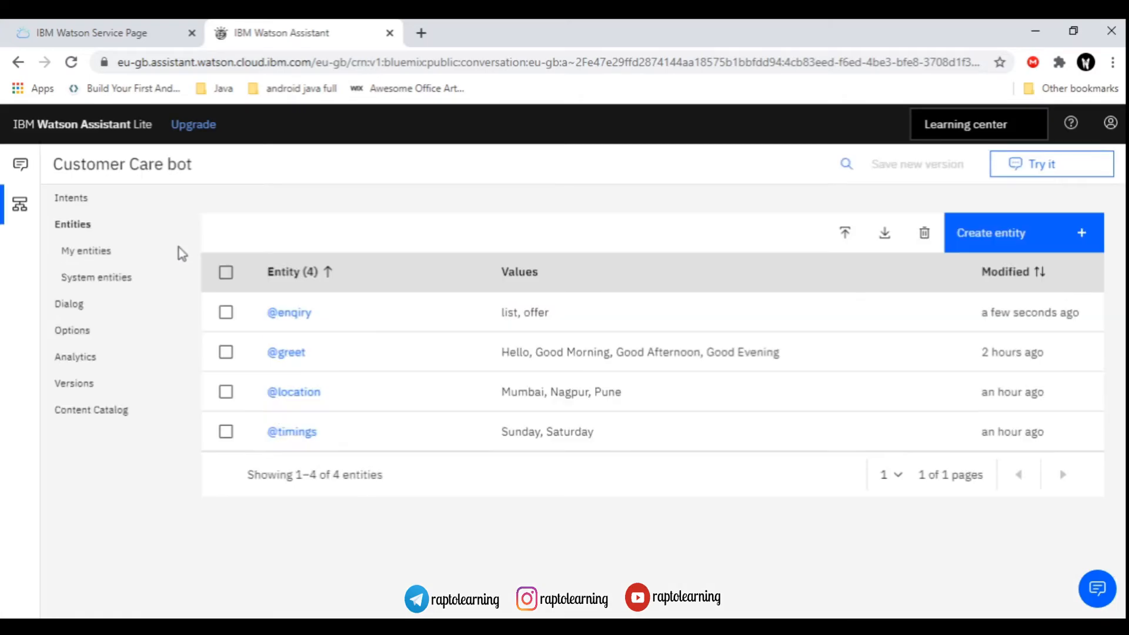
- Add a dialog node below the Timings node and name it "Enquiry"
left_click(83, 305)
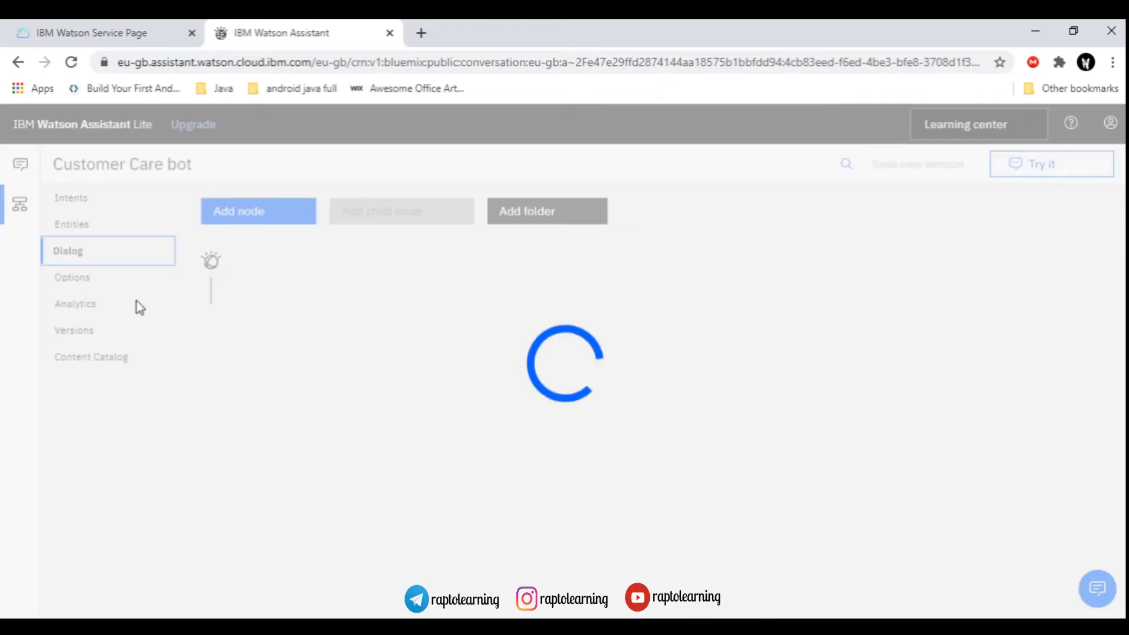
scroll(335, 419, "down", 2)
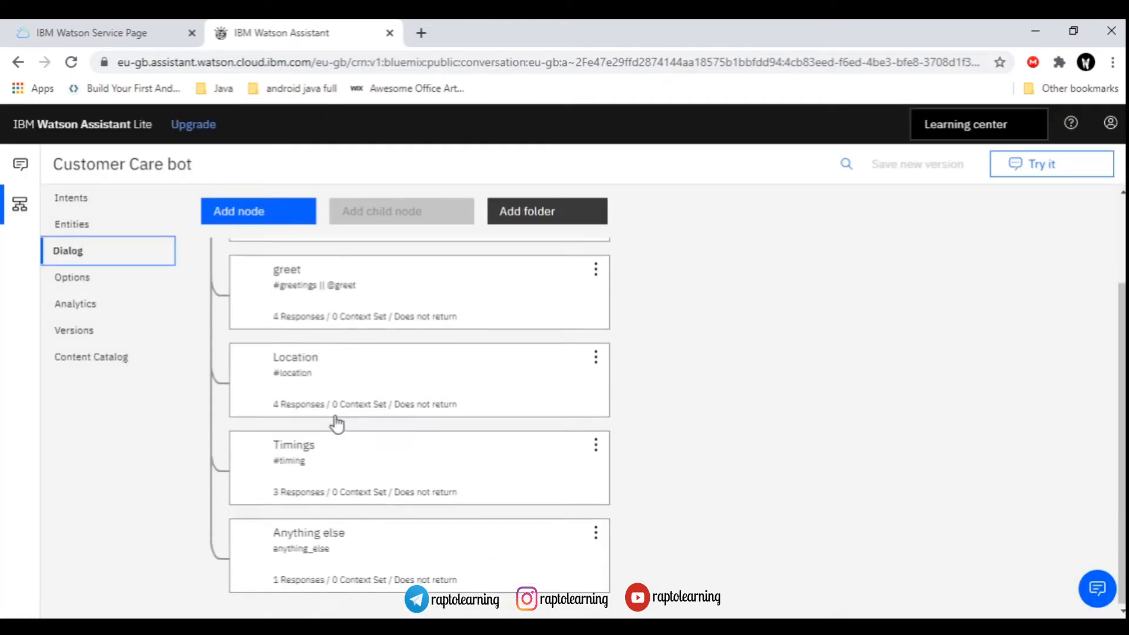
left_click(596, 445)
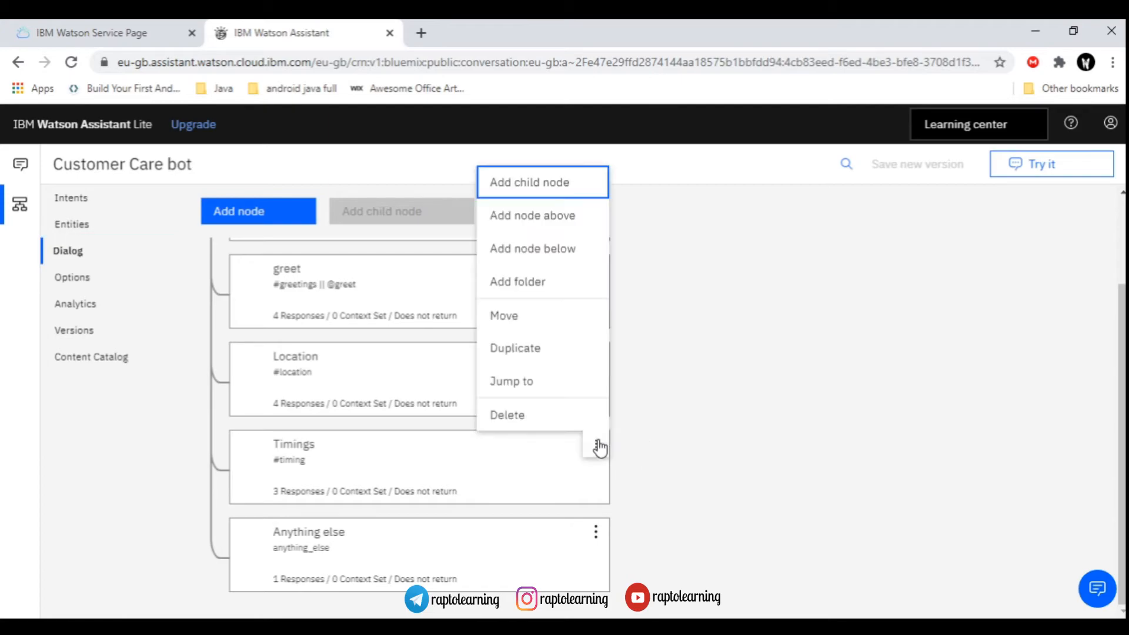
left_click(561, 263)
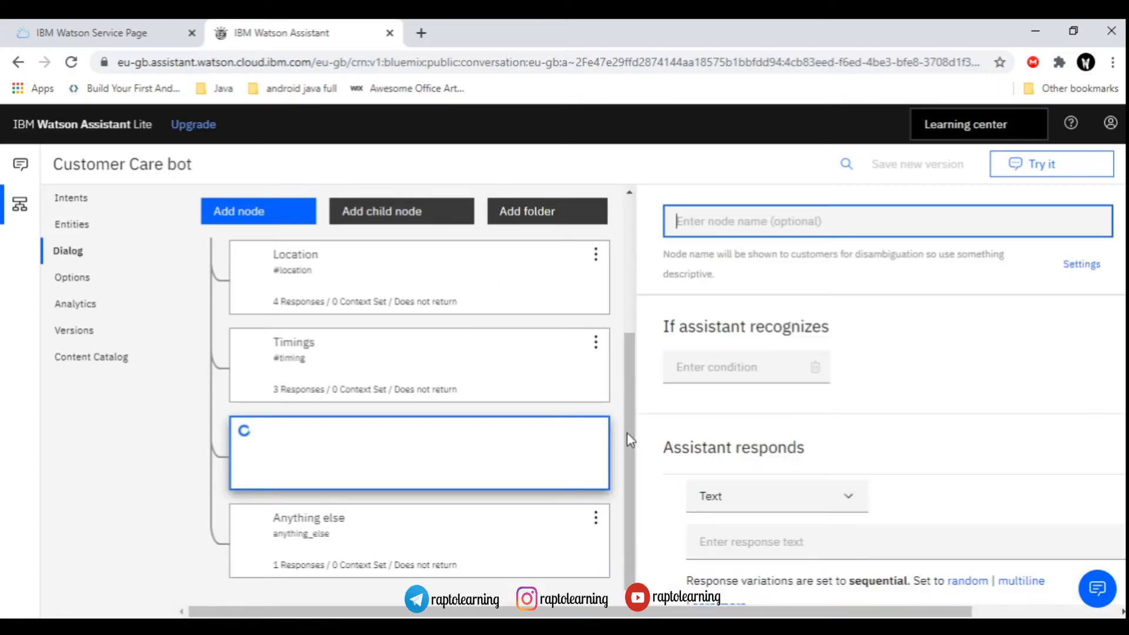
type("Enquiry")
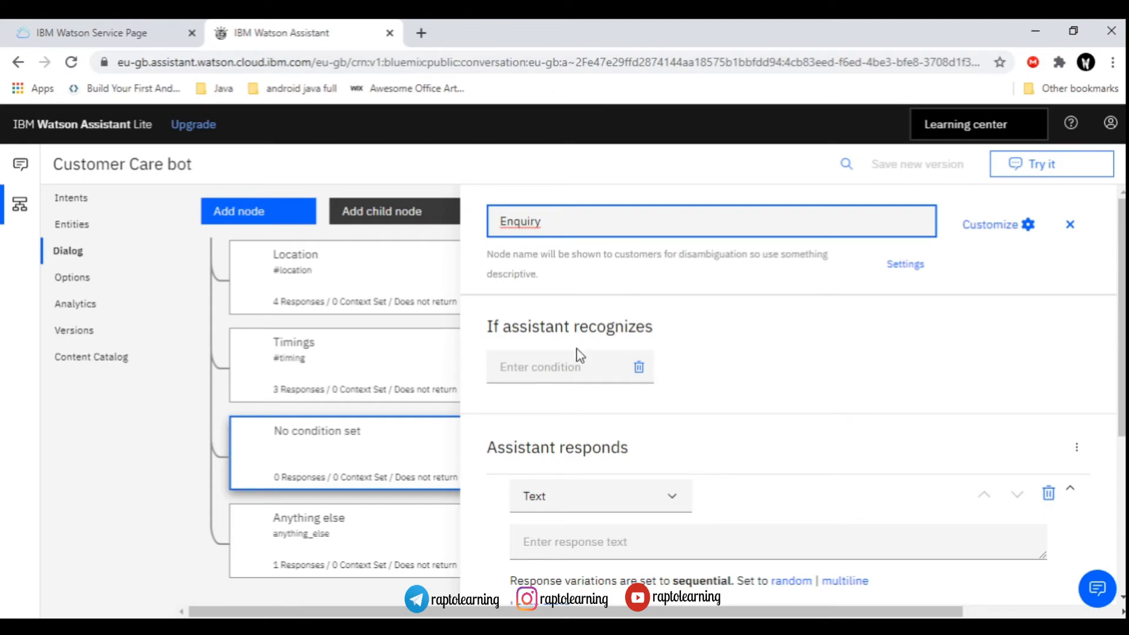
- Set the Enquiry node's recognition condition to the #enqiries intent
left_click(565, 375)
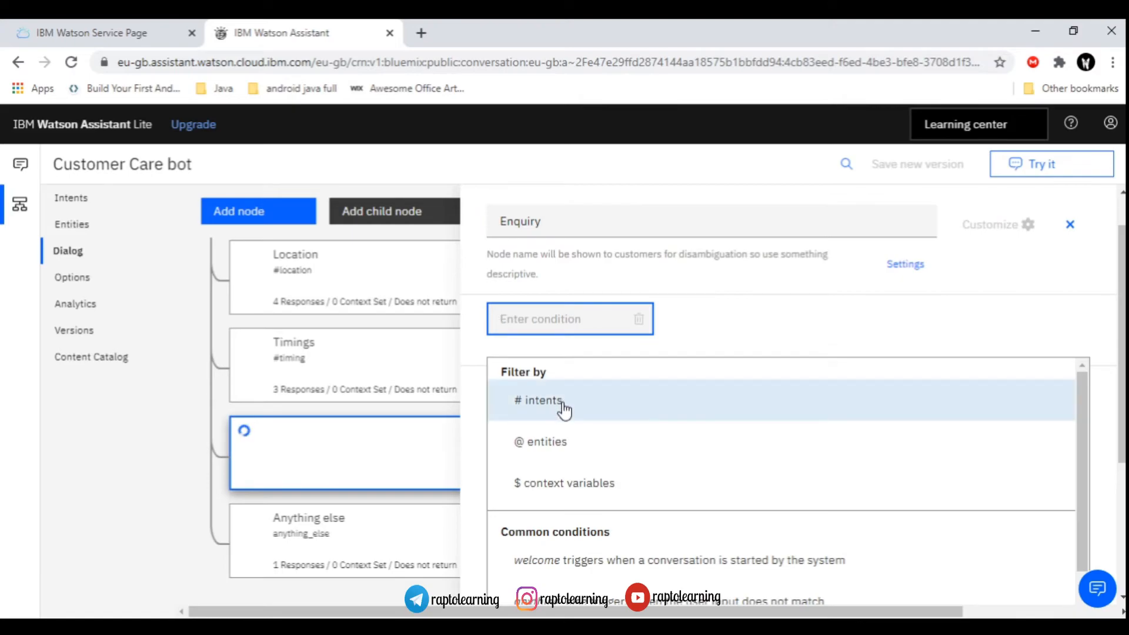
left_click(562, 406)
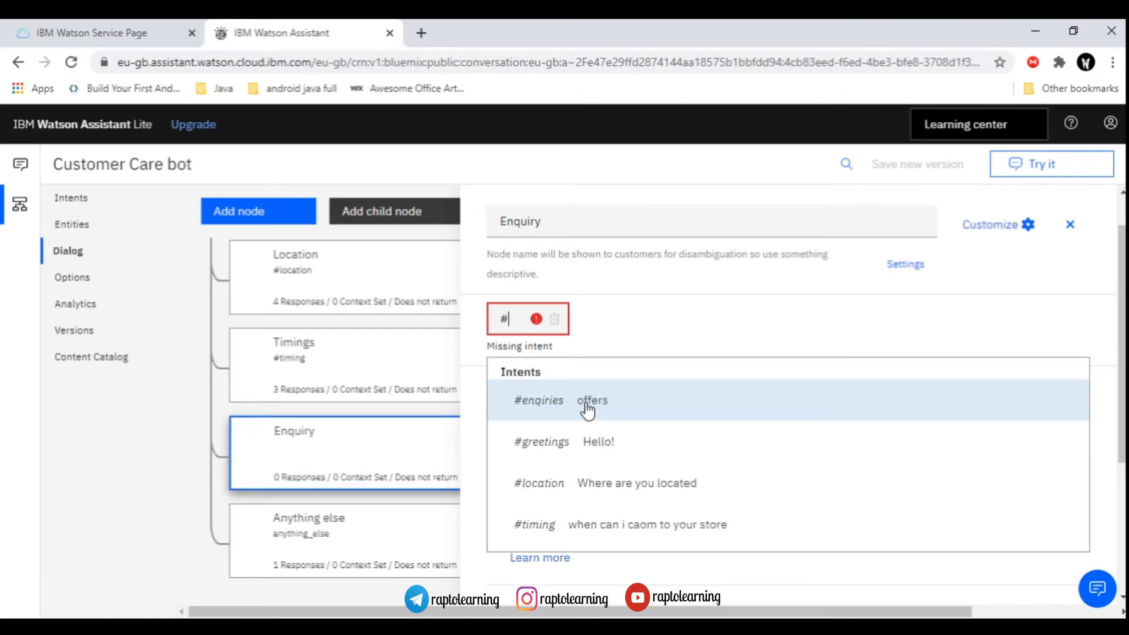
left_click(588, 410)
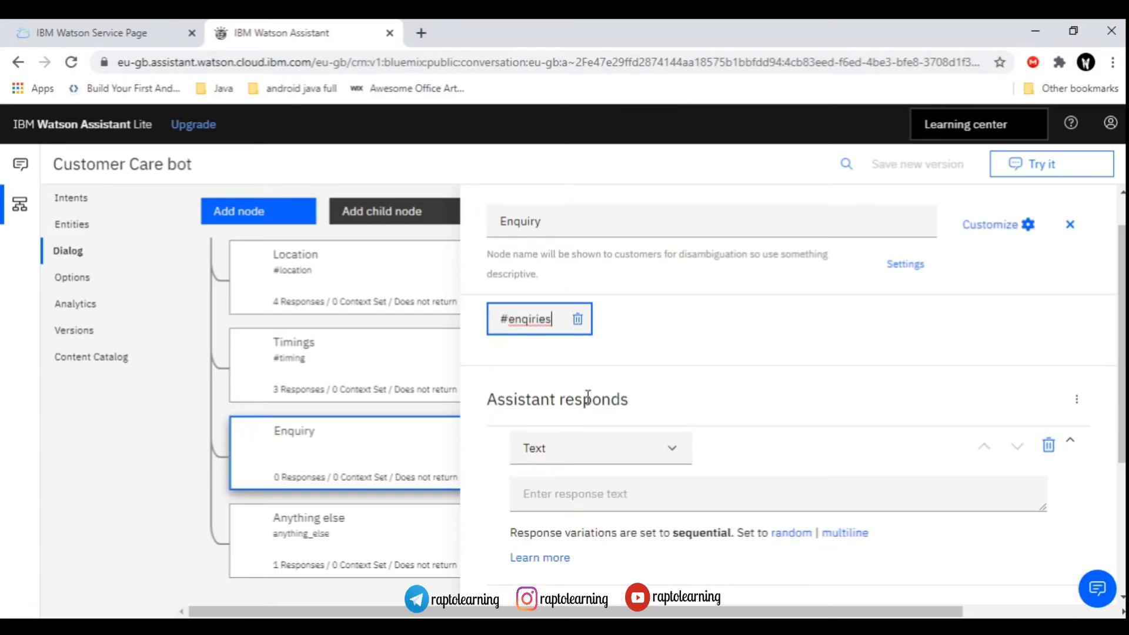
left_click(650, 343)
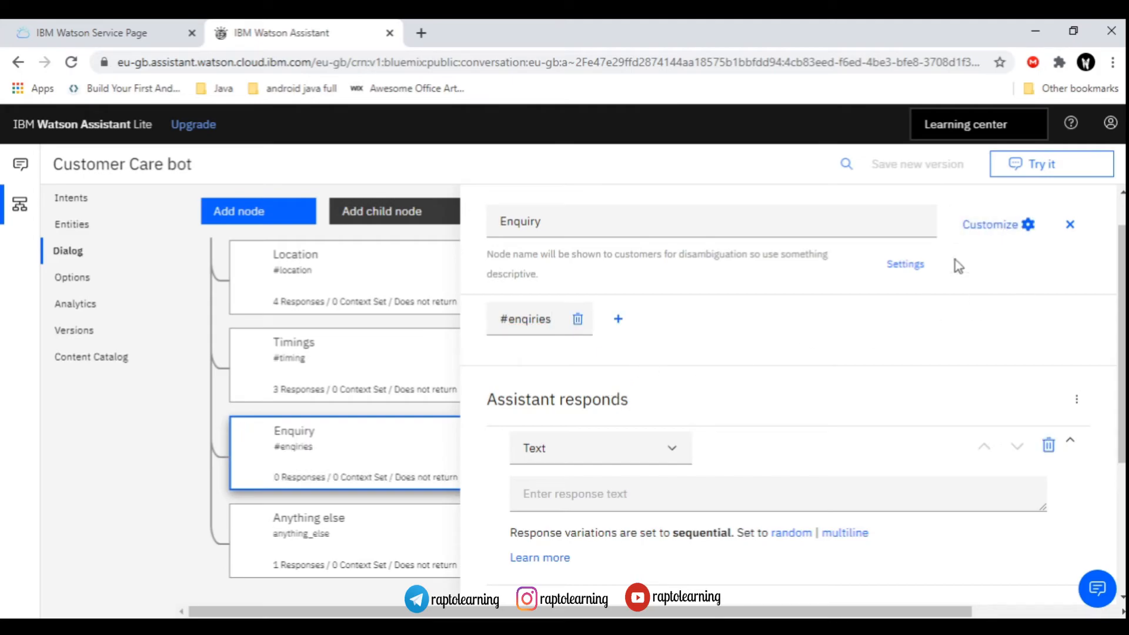
- Enable multiple conditioned responses for the Enquiry node and apply the customization
left_click(993, 224)
scroll(412, 329, "down", 5)
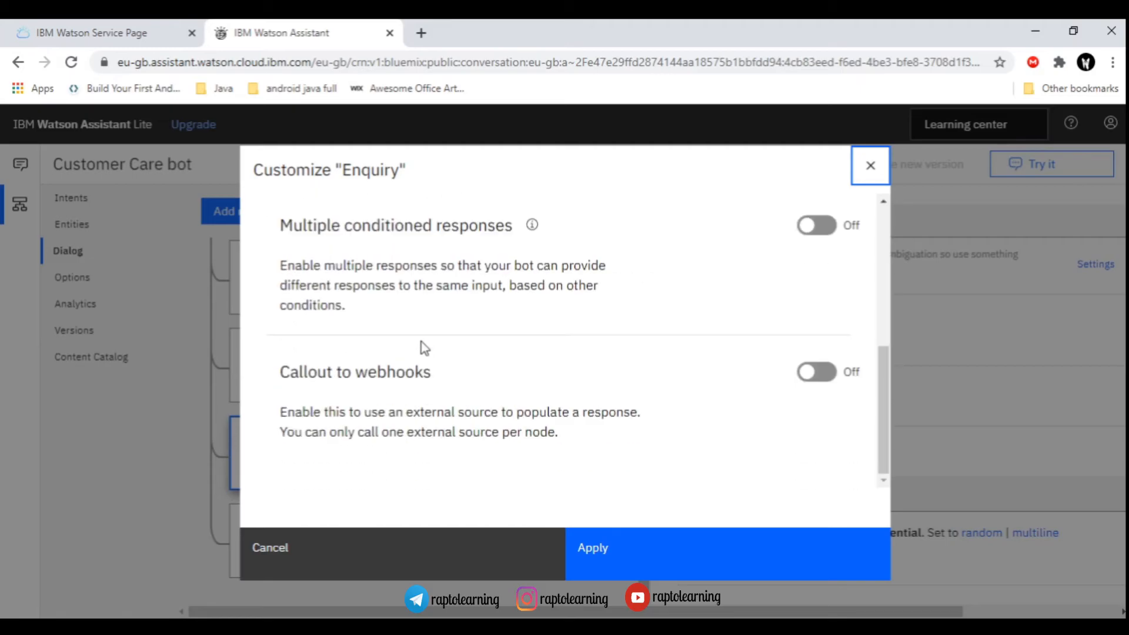
left_click(818, 227)
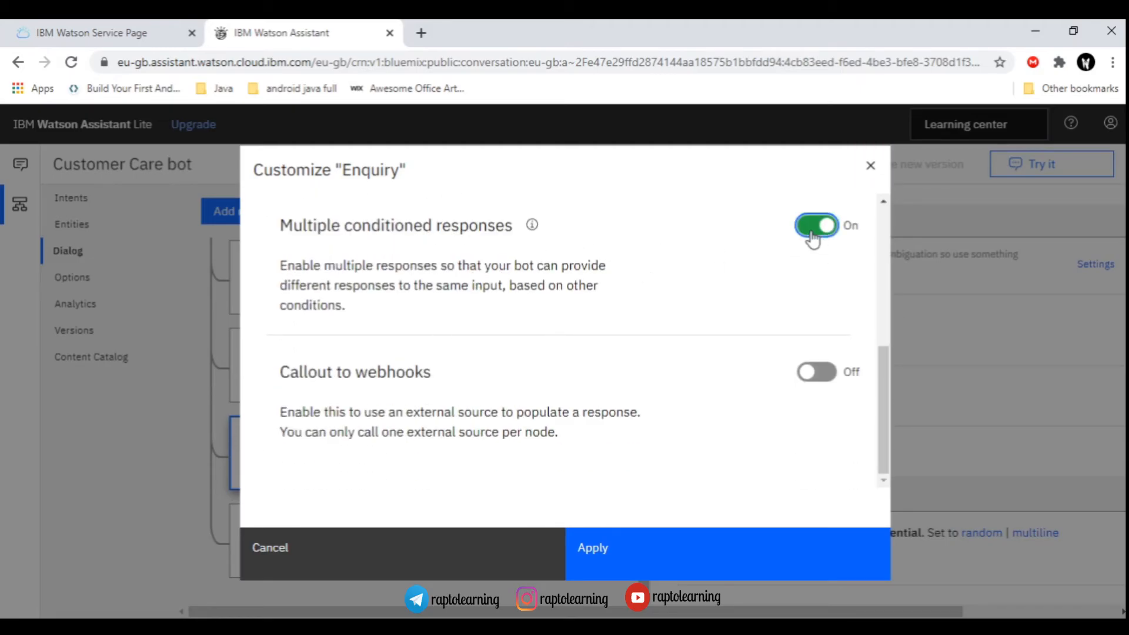
left_click(673, 553)
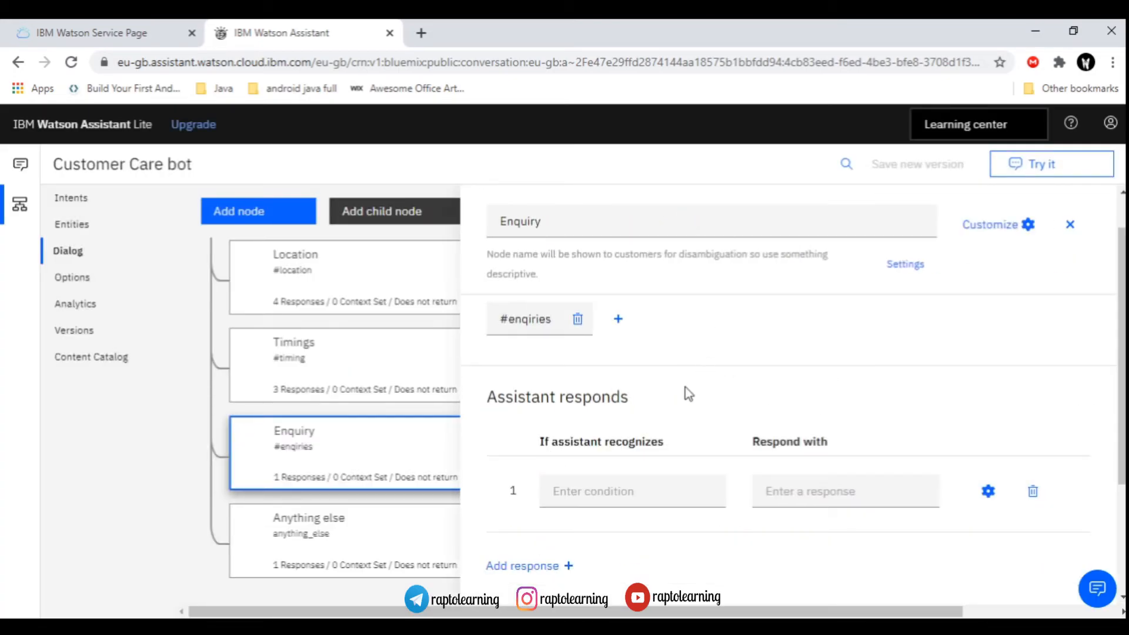
left_click(604, 488)
left_click(646, 439)
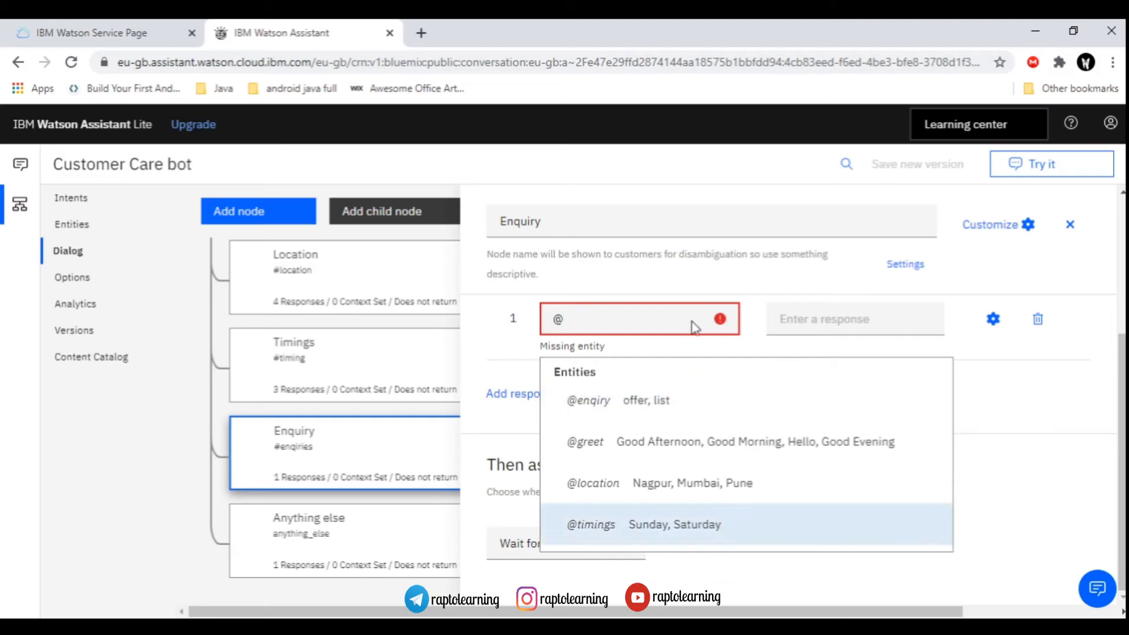
left_click(654, 411)
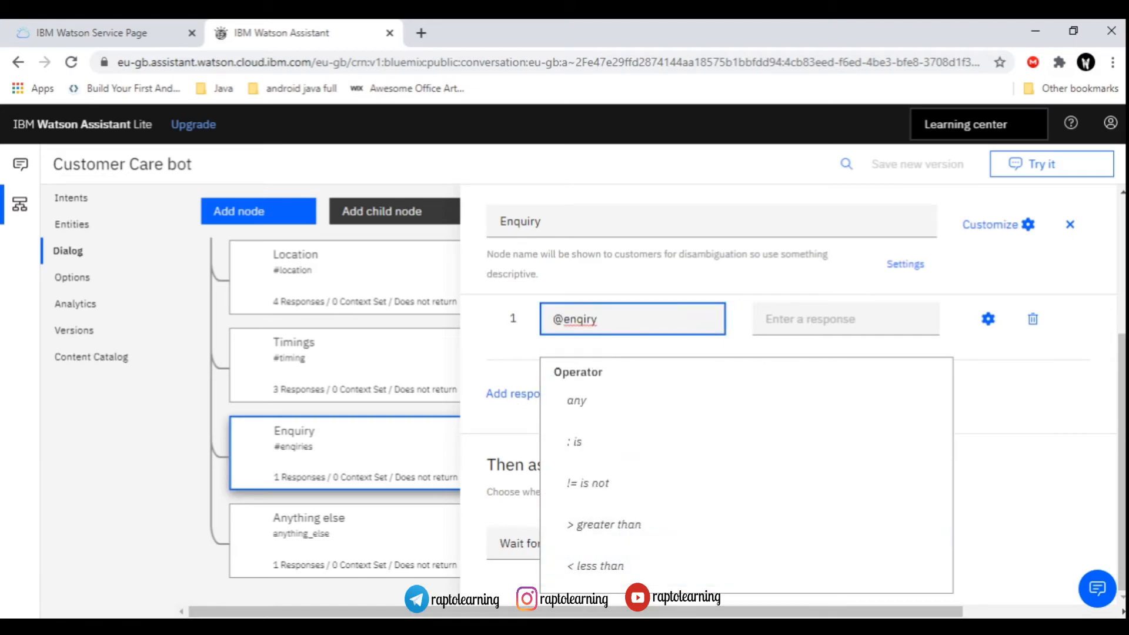
left_click(1084, 523)
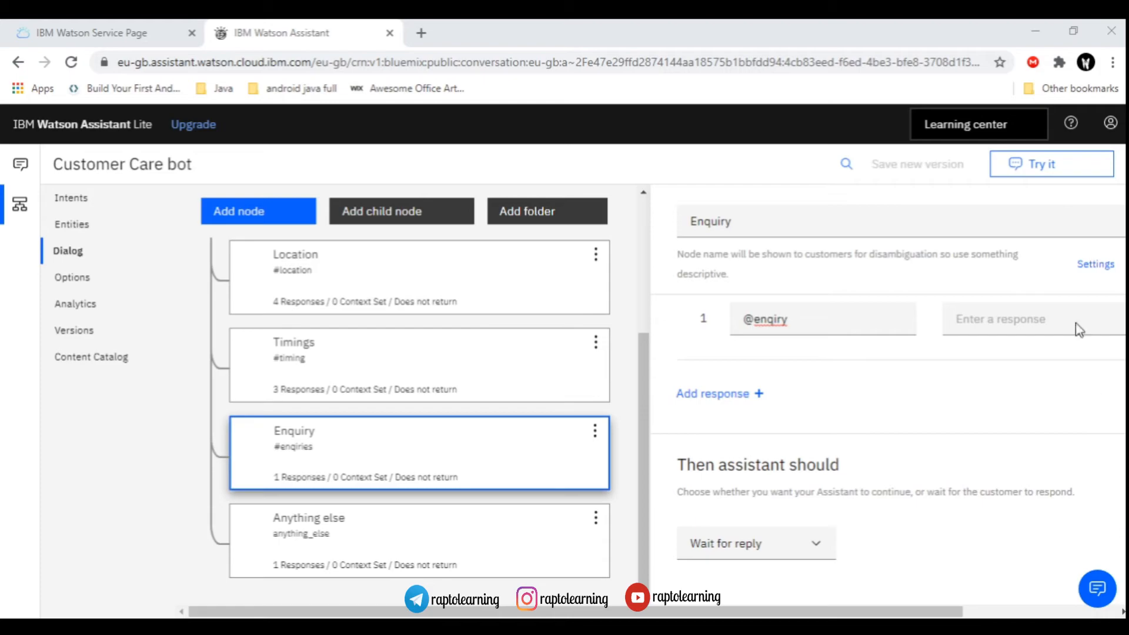
left_click(796, 322)
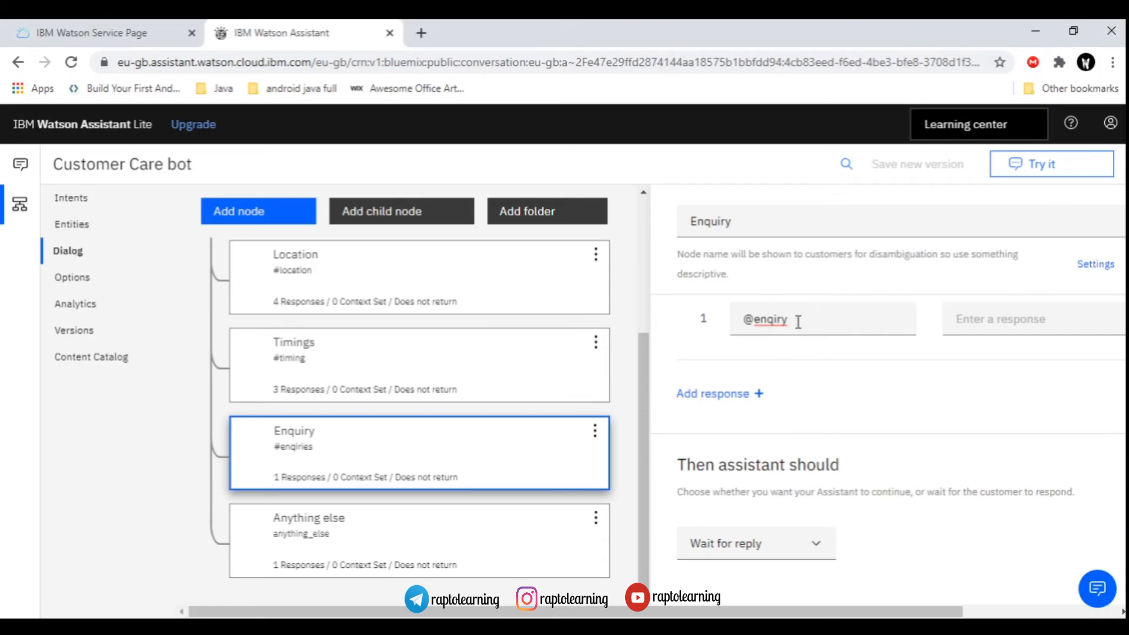
left_click(793, 319)
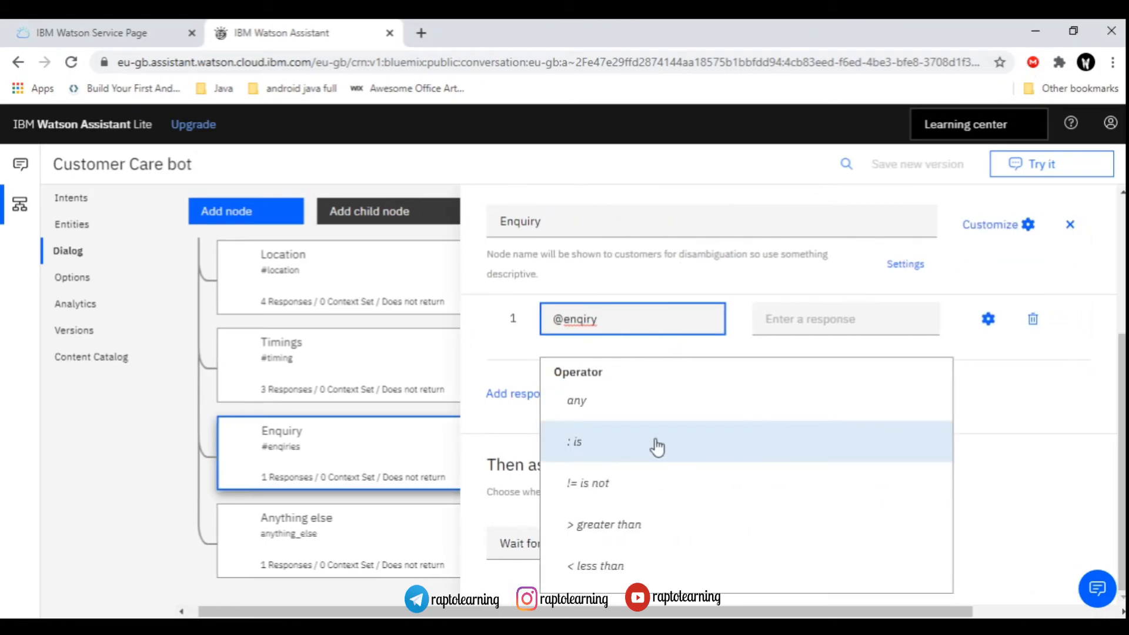
left_click(657, 440)
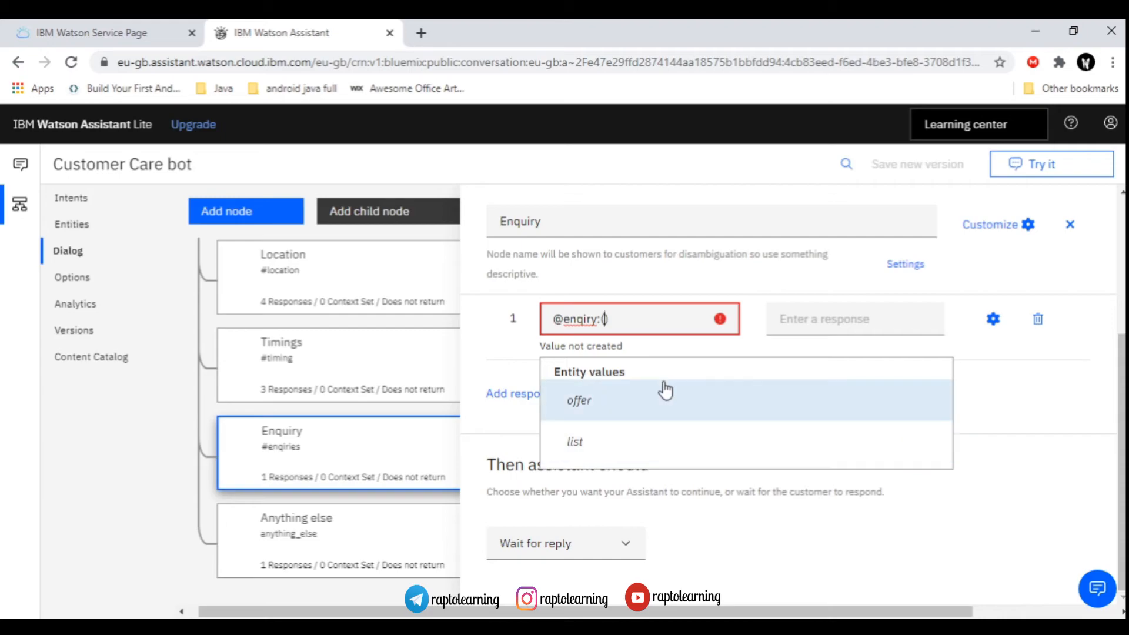
left_click(665, 391)
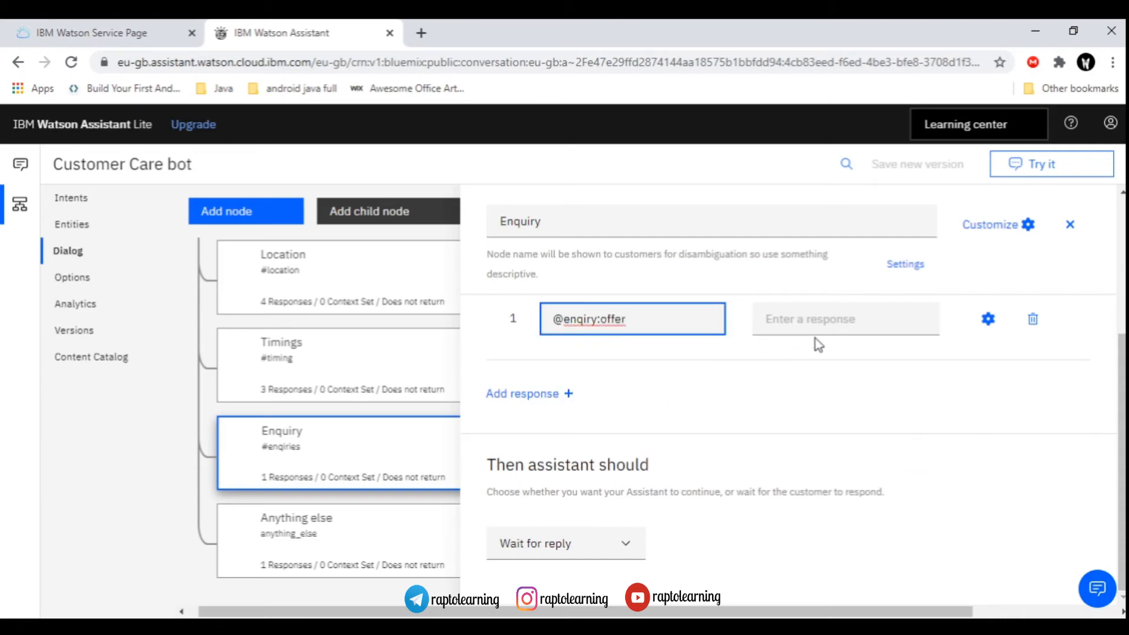
left_click(822, 321)
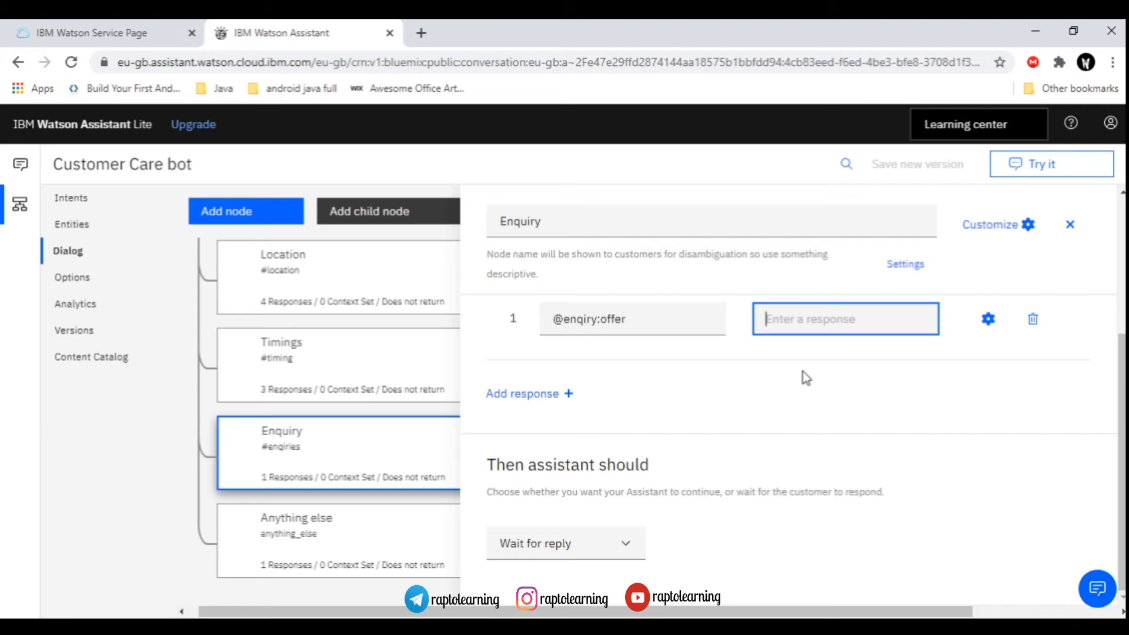
type("10% o")
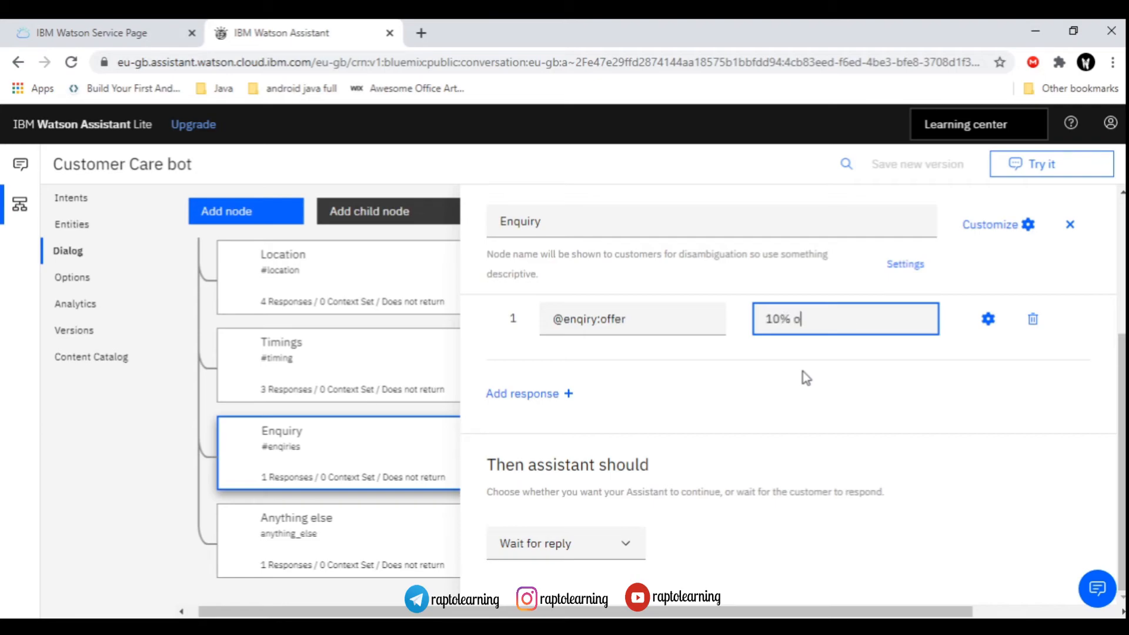
type("ff on p")
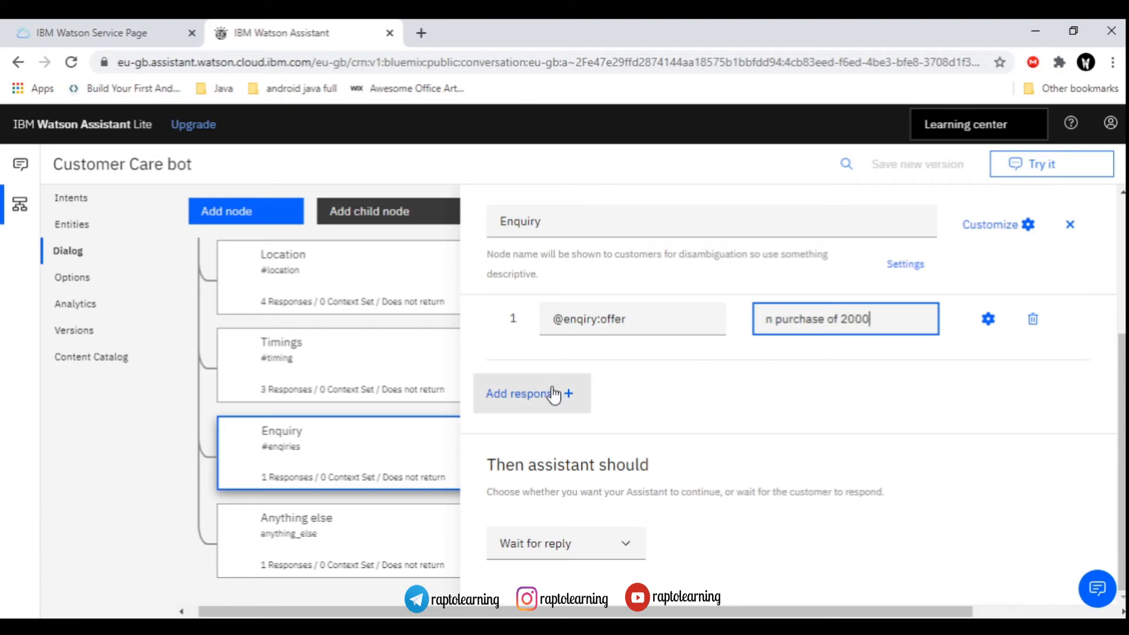
left_click(704, 358)
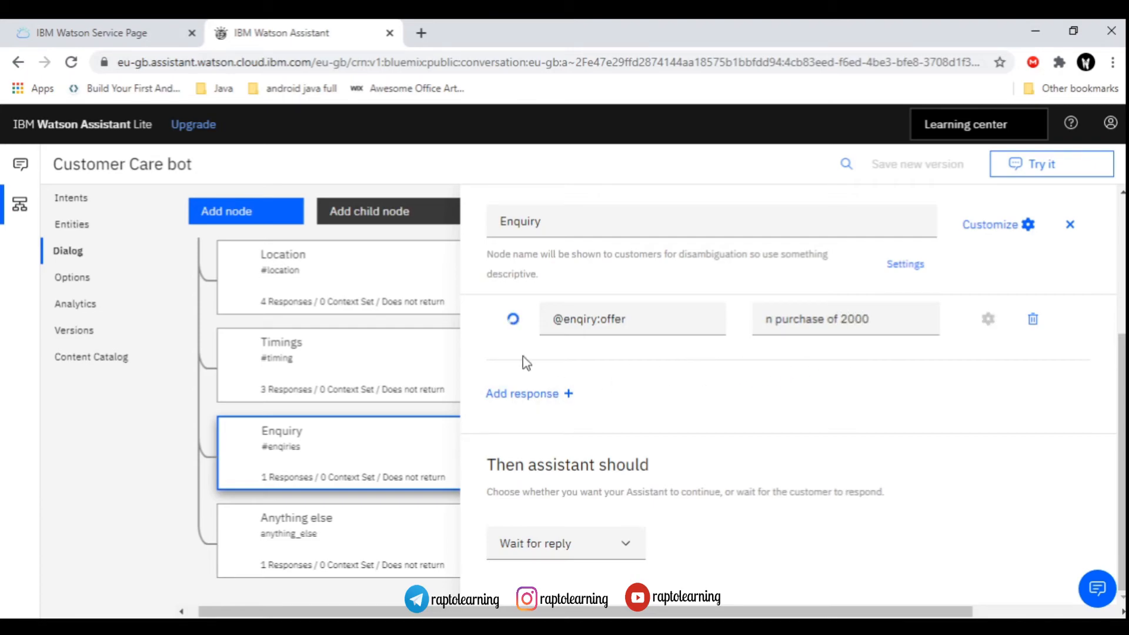
left_click(507, 394)
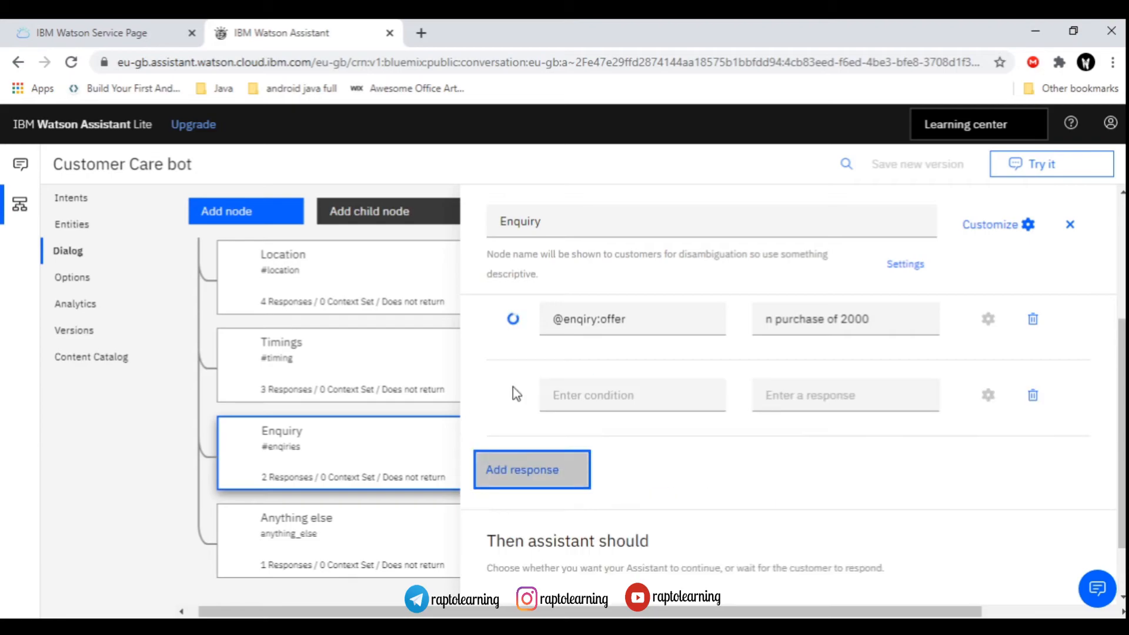
left_click(603, 398)
left_click(612, 445)
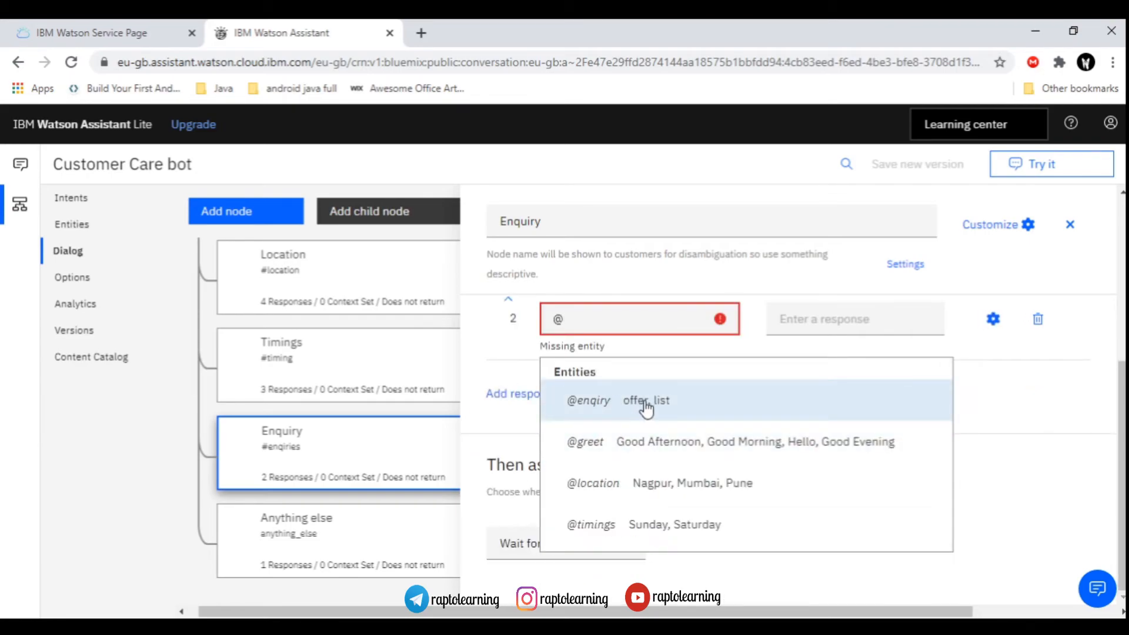
left_click(674, 401)
left_click(595, 455)
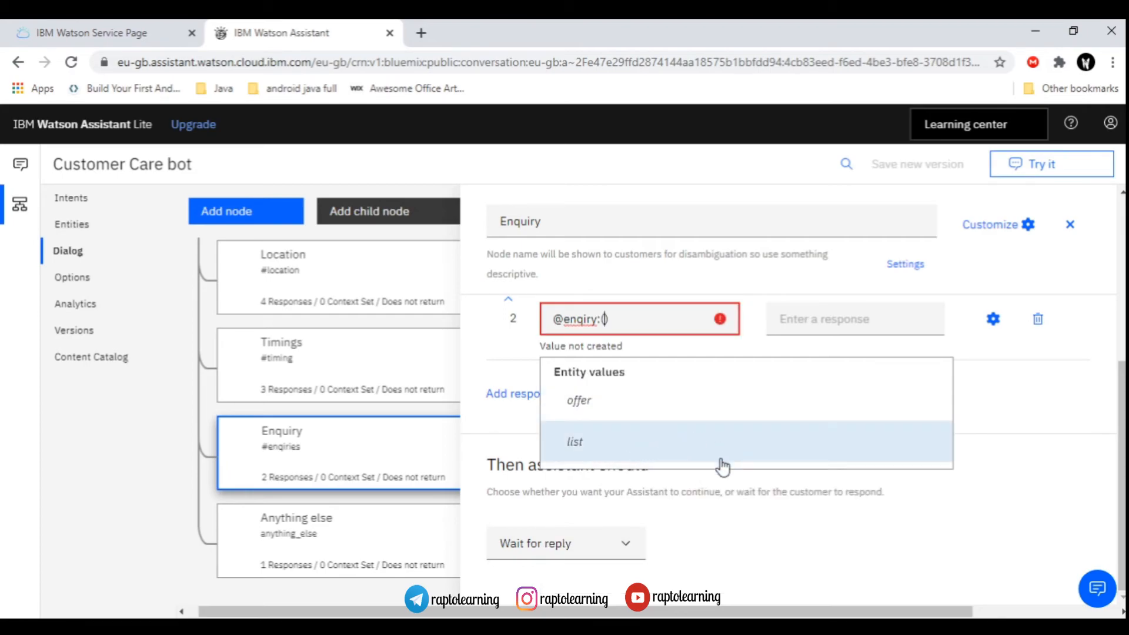
left_click(614, 445)
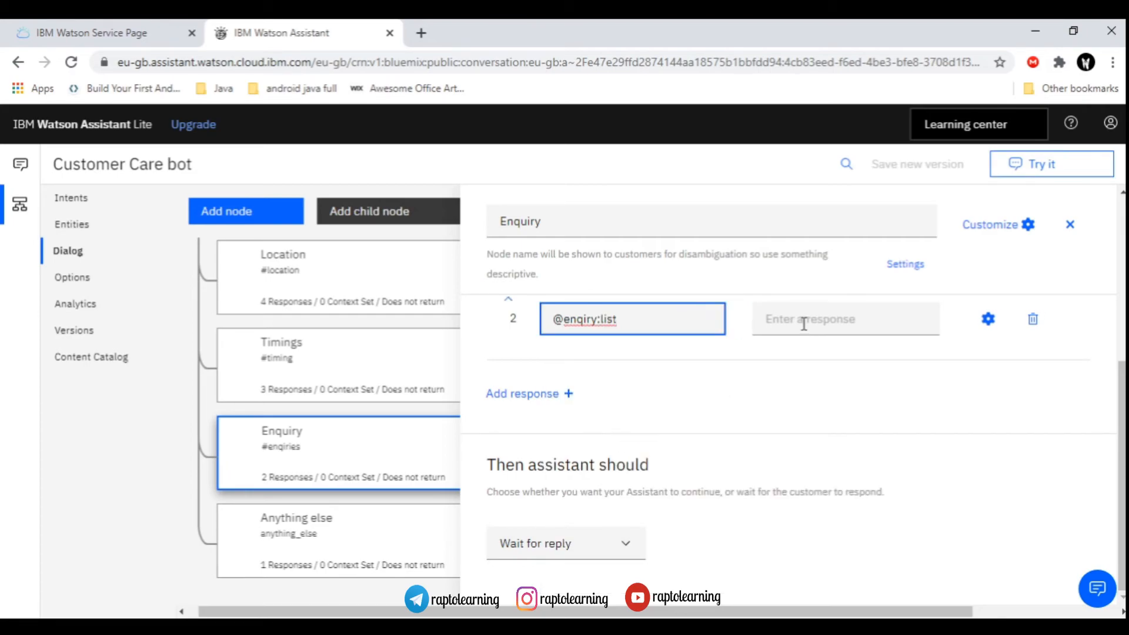
left_click(819, 313)
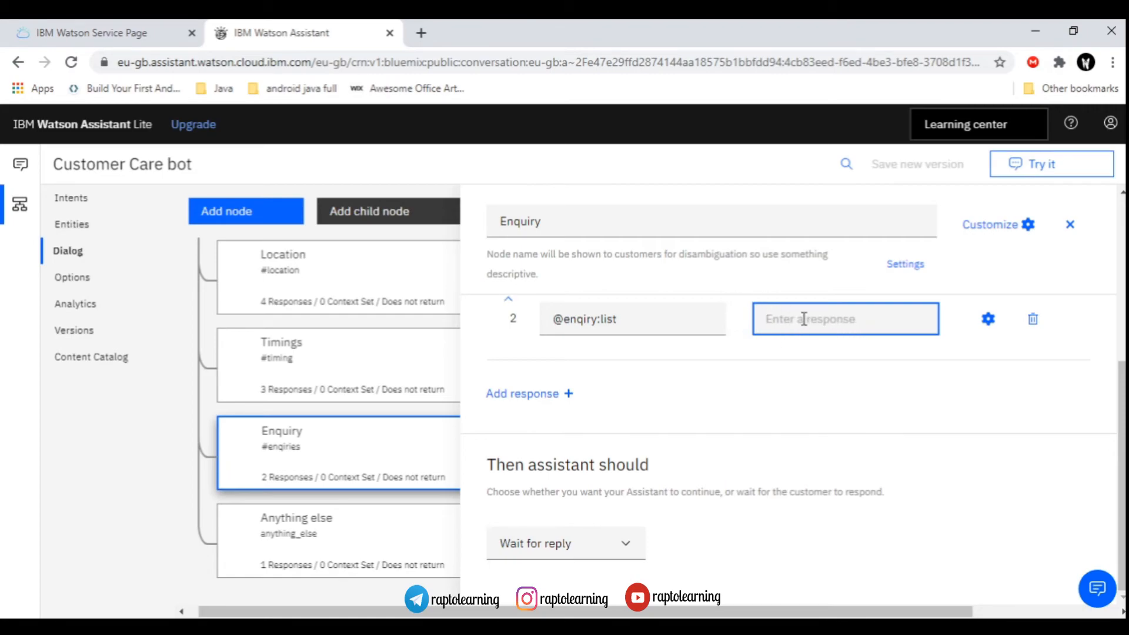
left_click(989, 321)
scroll(454, 369, "down", 4)
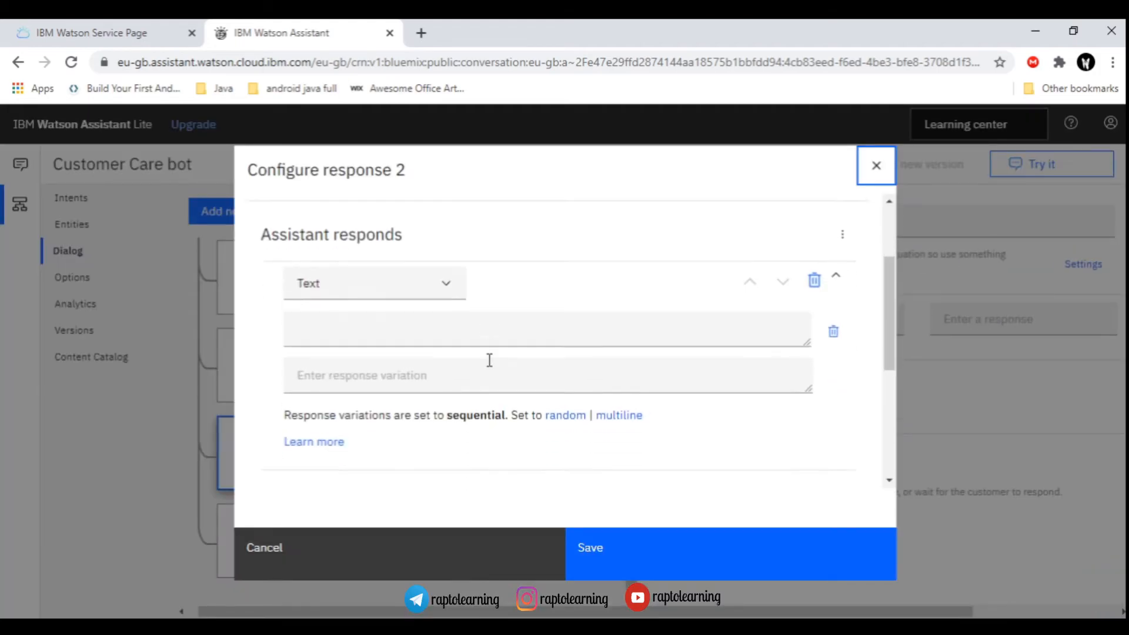
scroll(418, 320, "up", 3)
left_click(440, 334)
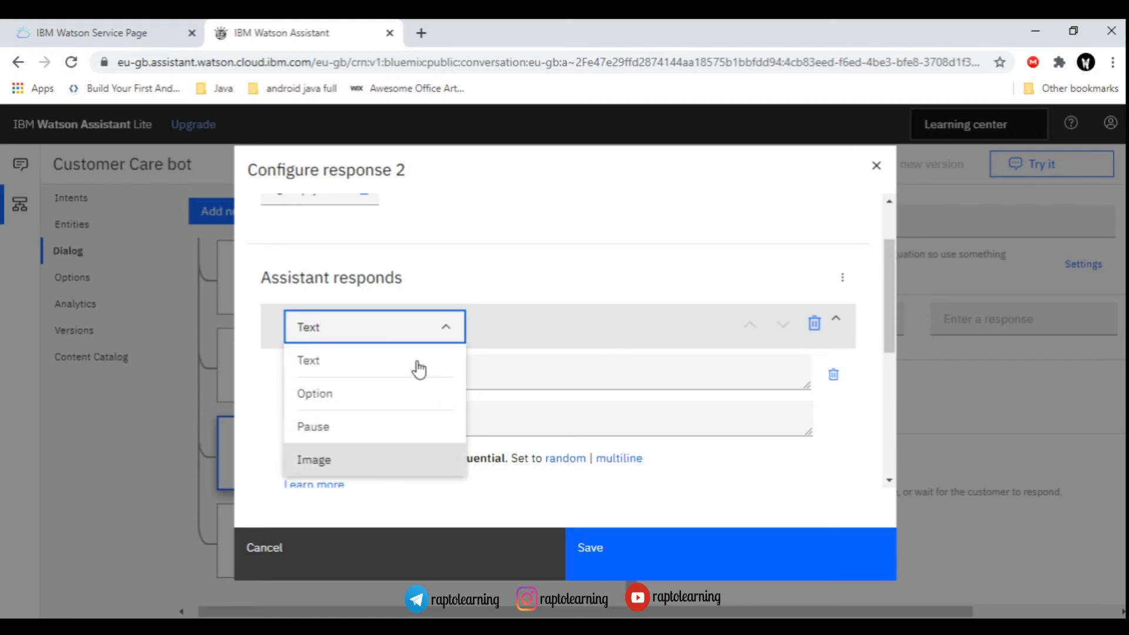
key("Return")
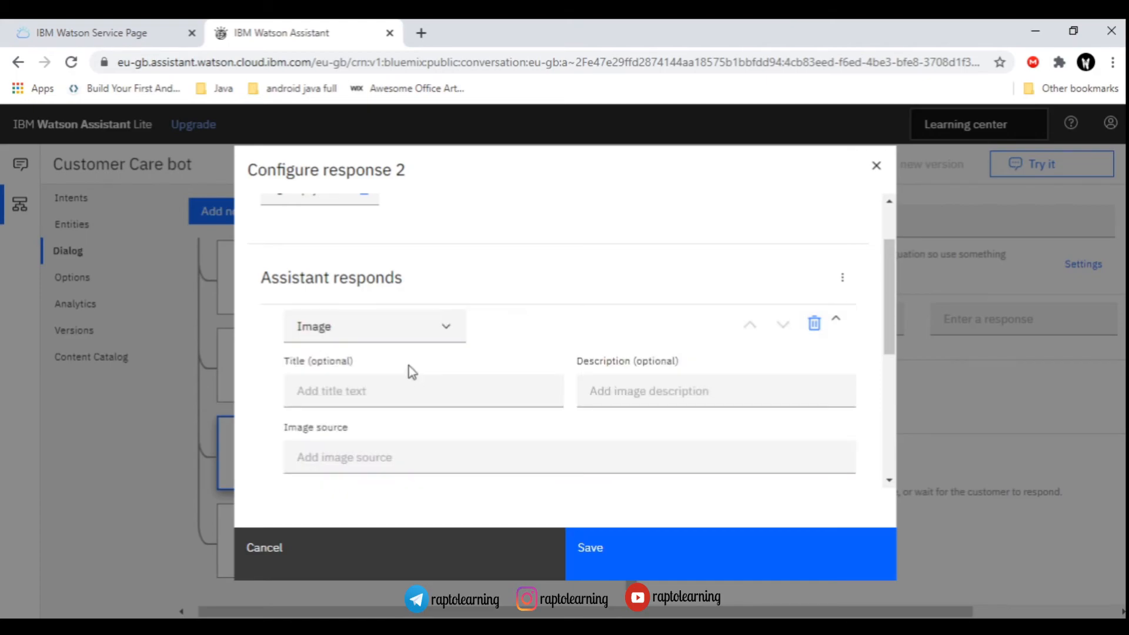
scroll(429, 386, "down", 2)
scroll(428, 386, "up", 1)
scroll(429, 386, "down", 1)
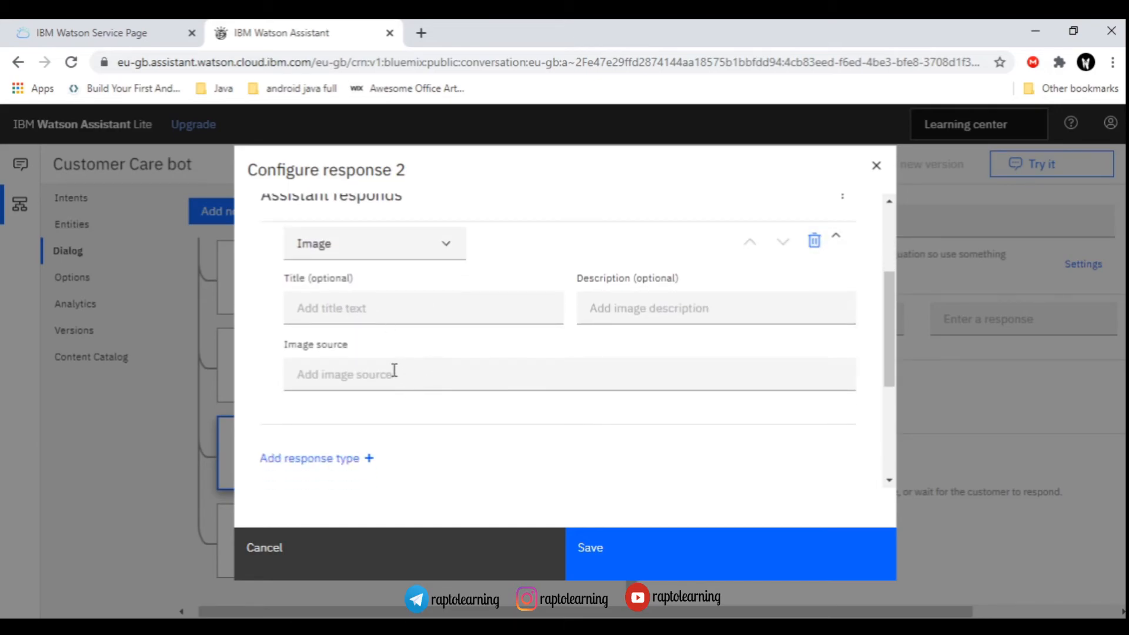
scroll(406, 329, "up", 2)
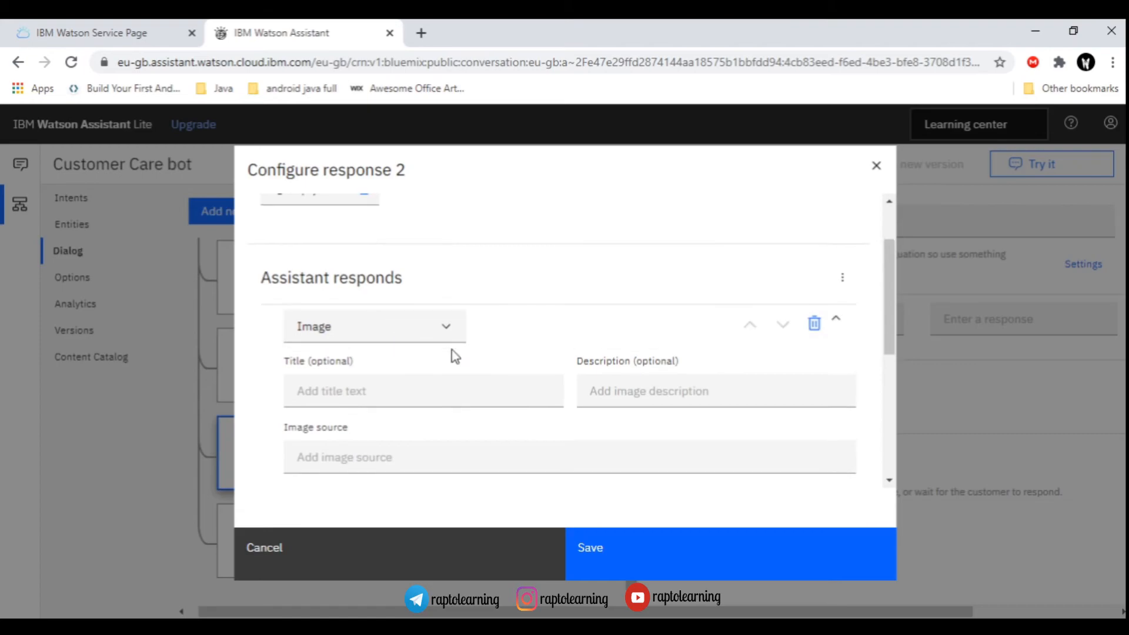
left_click(436, 396)
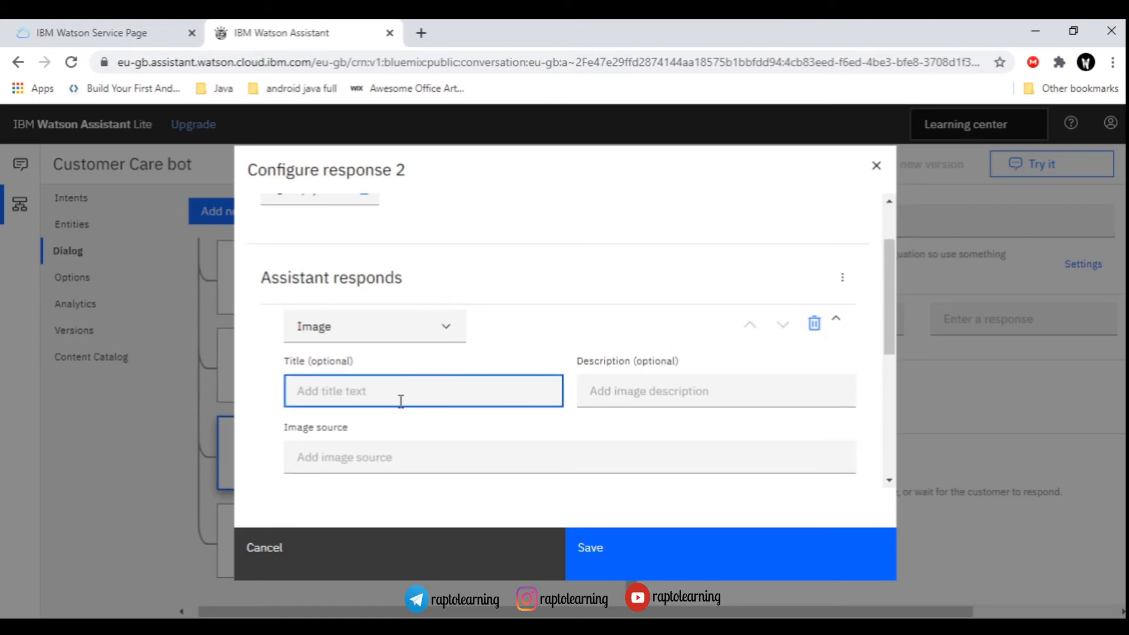
left_click(436, 462)
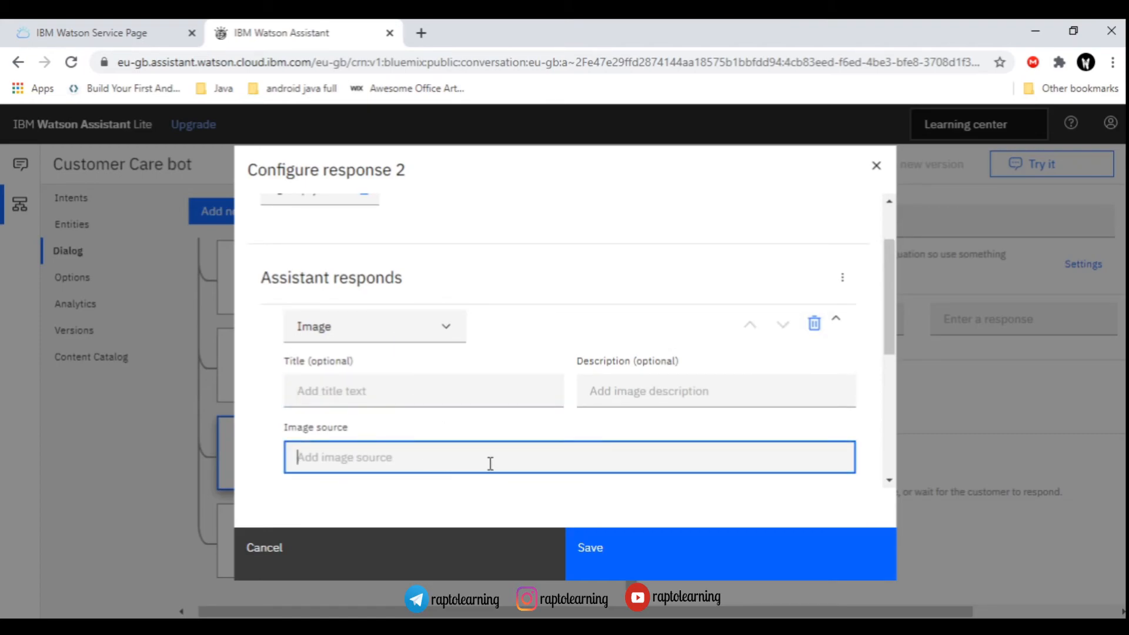
scroll(502, 457, "down", 3)
scroll(462, 436, "up", 4)
- In a new browser tab, search Google Images for "list of items in any grocery store" and copy the link of Listonic's Basic Grocery List image
left_click(426, 36)
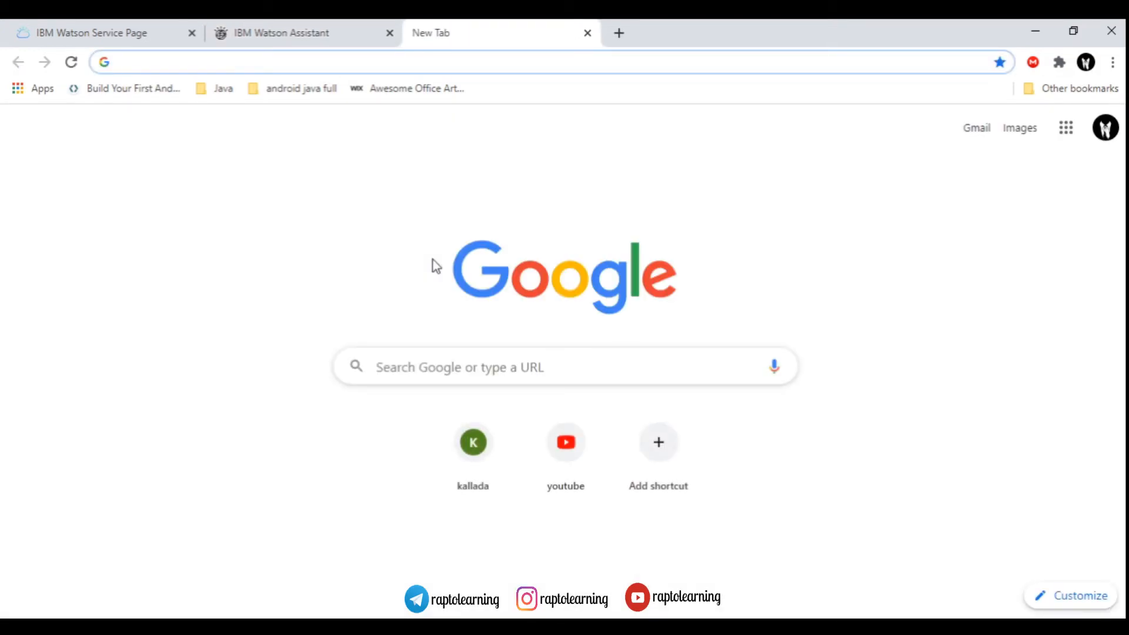
type("lis")
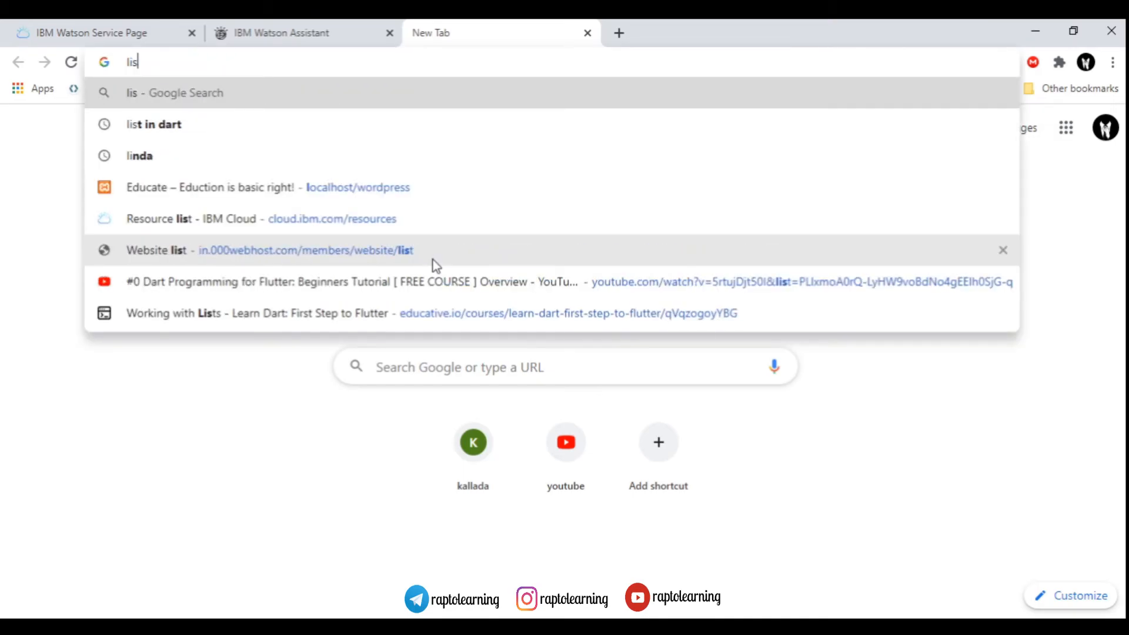
type("t of it")
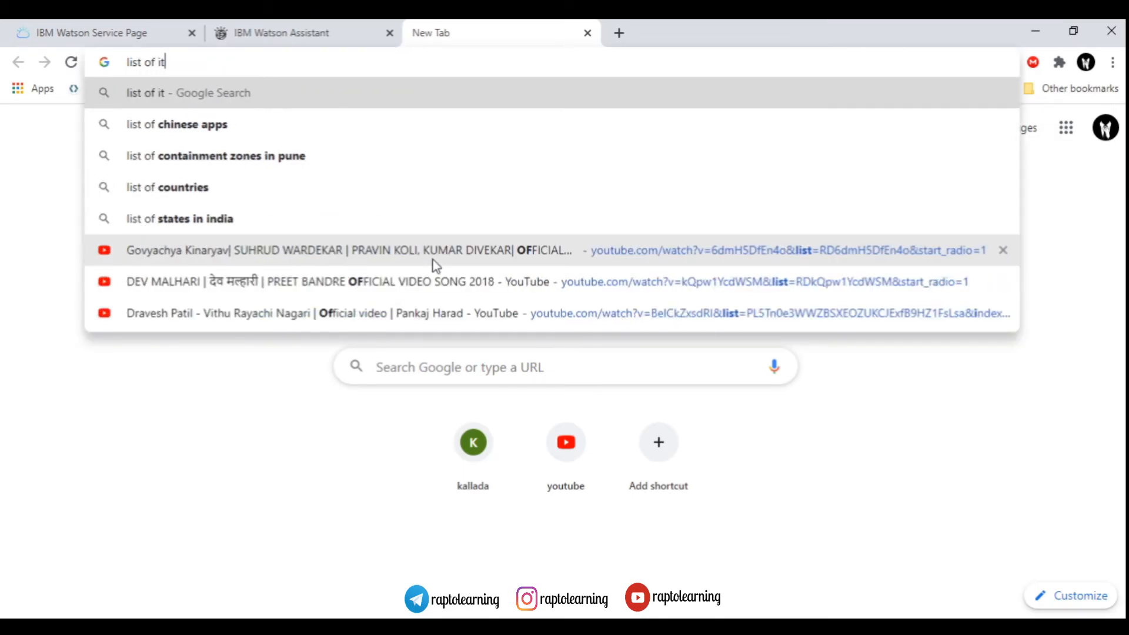
type("ems in an")
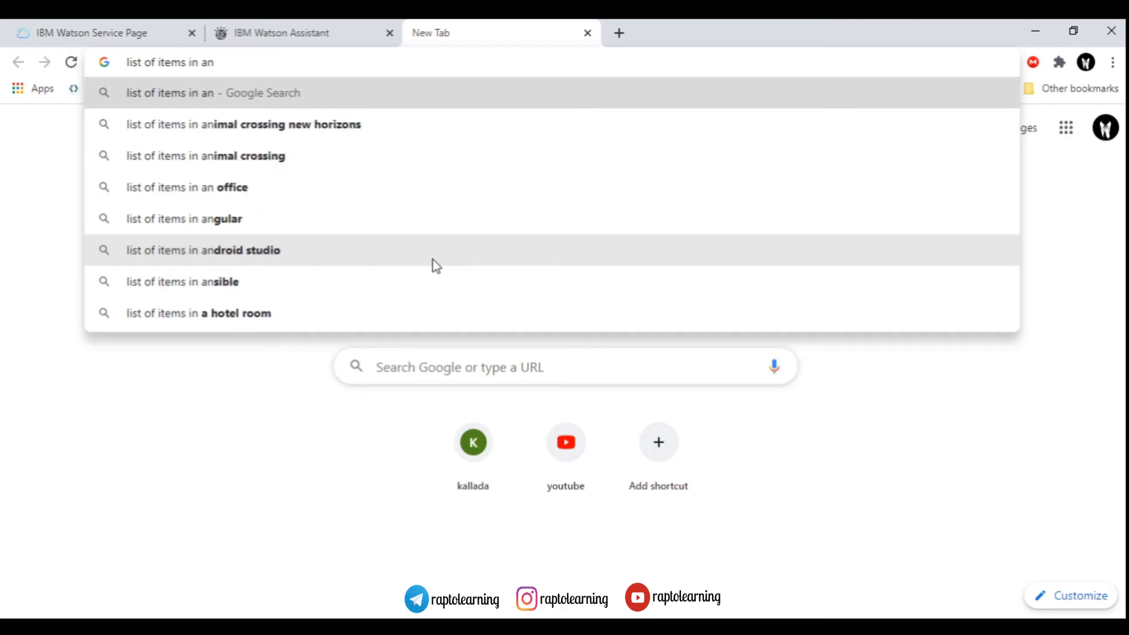
type("y grocery sote")
key("Return")
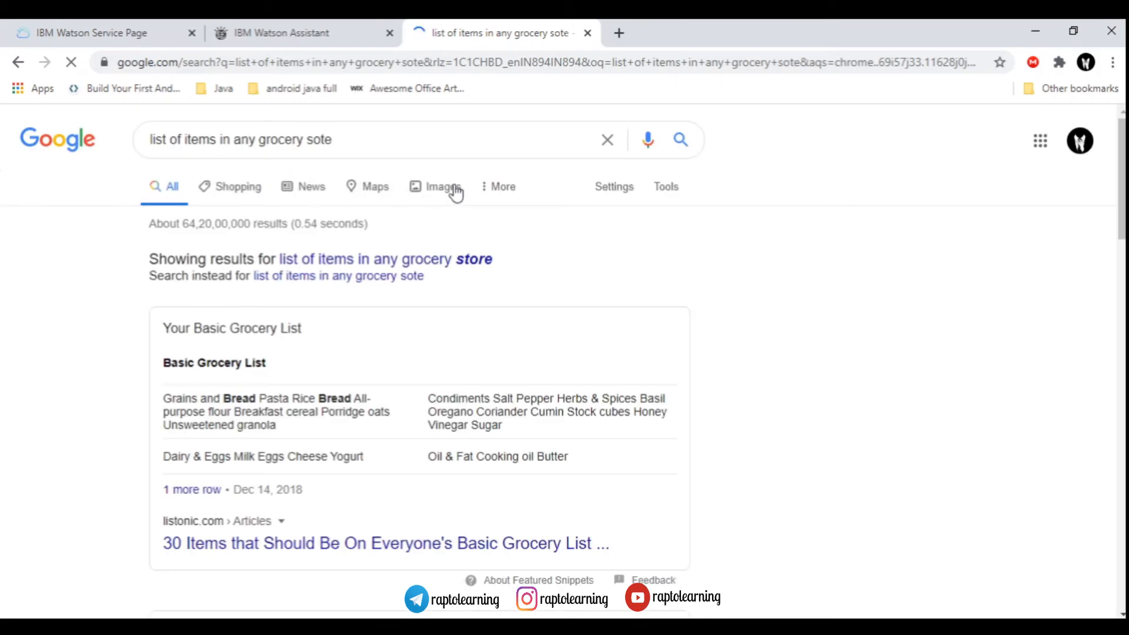
left_click(456, 193)
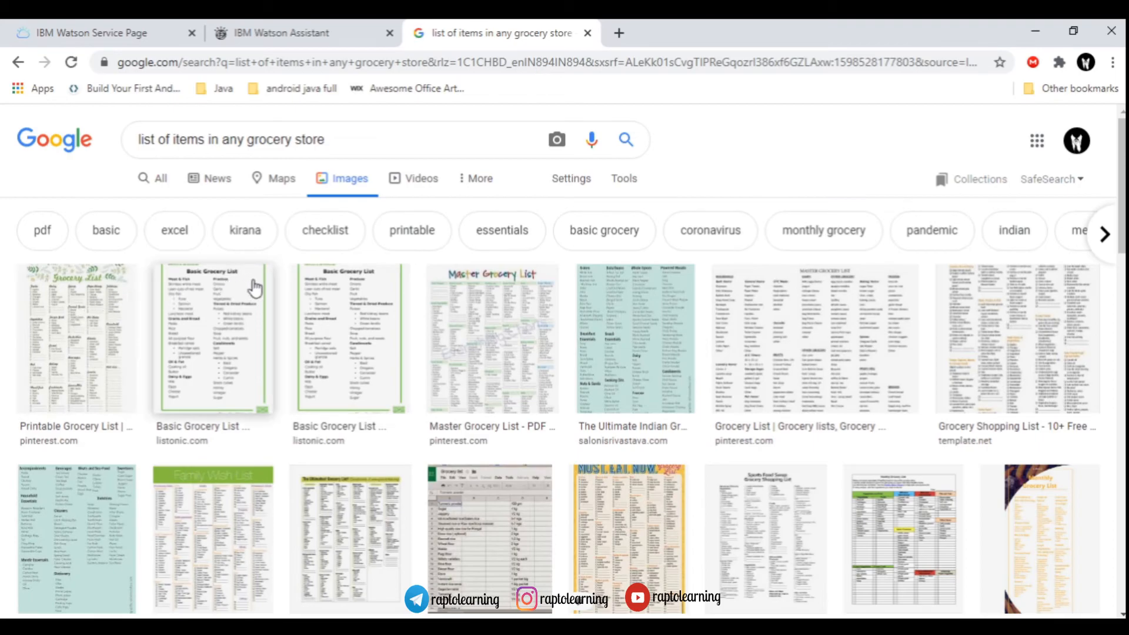
left_click(219, 321)
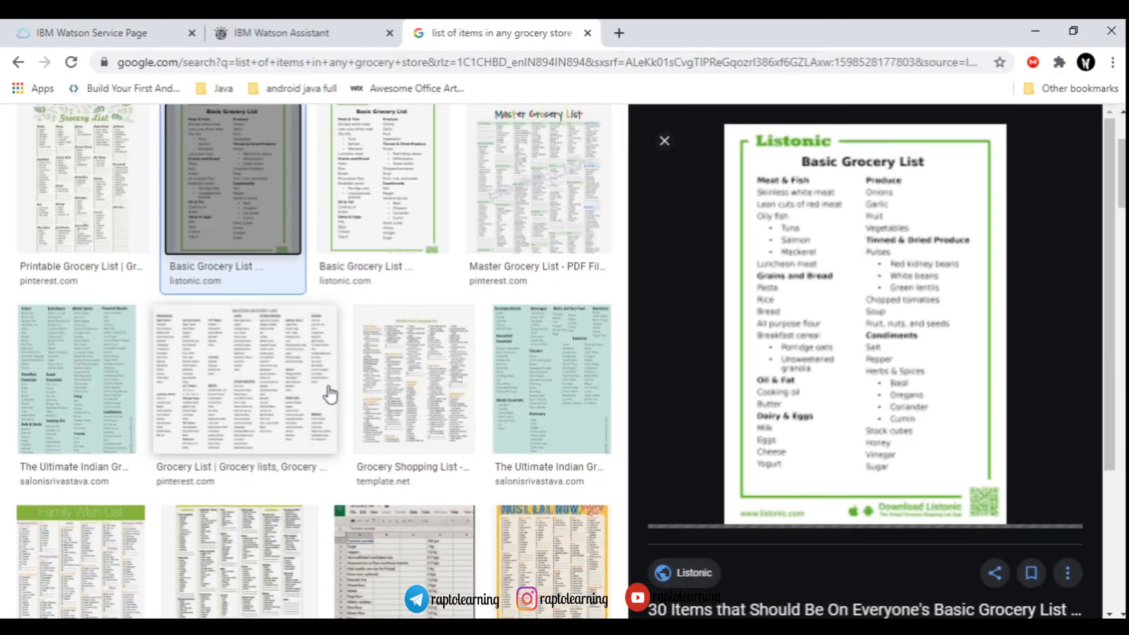
- Back in Watson Assistant, set response 2's image source to the copied link, title it "List of items" and save
left_click(333, 35)
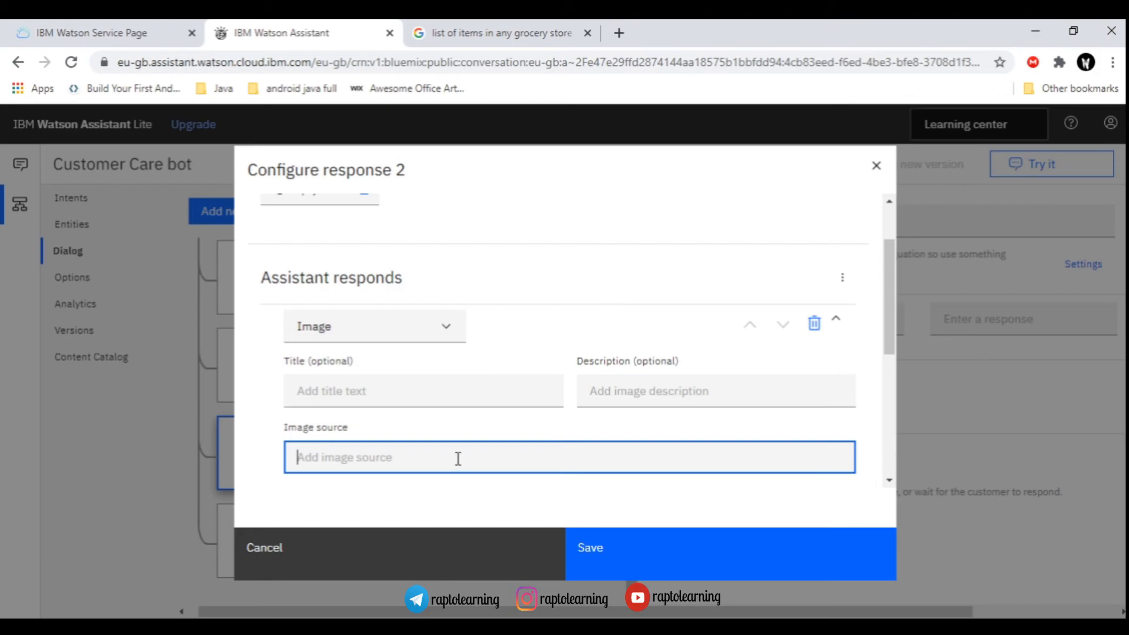
key("ctrl+v")
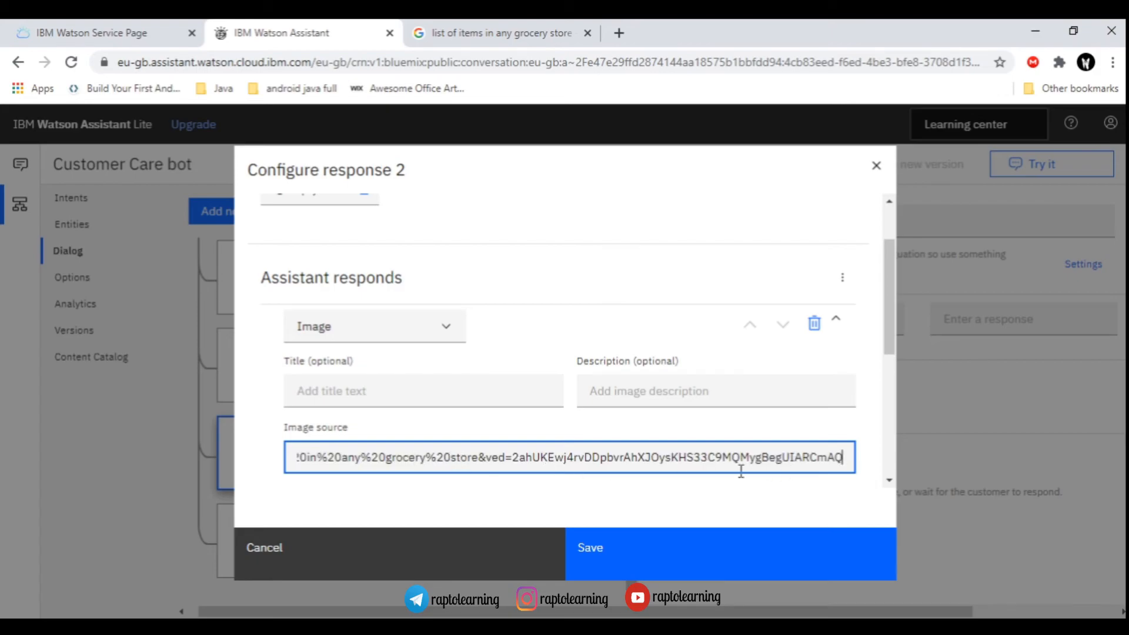
left_click(465, 393)
type("List of items")
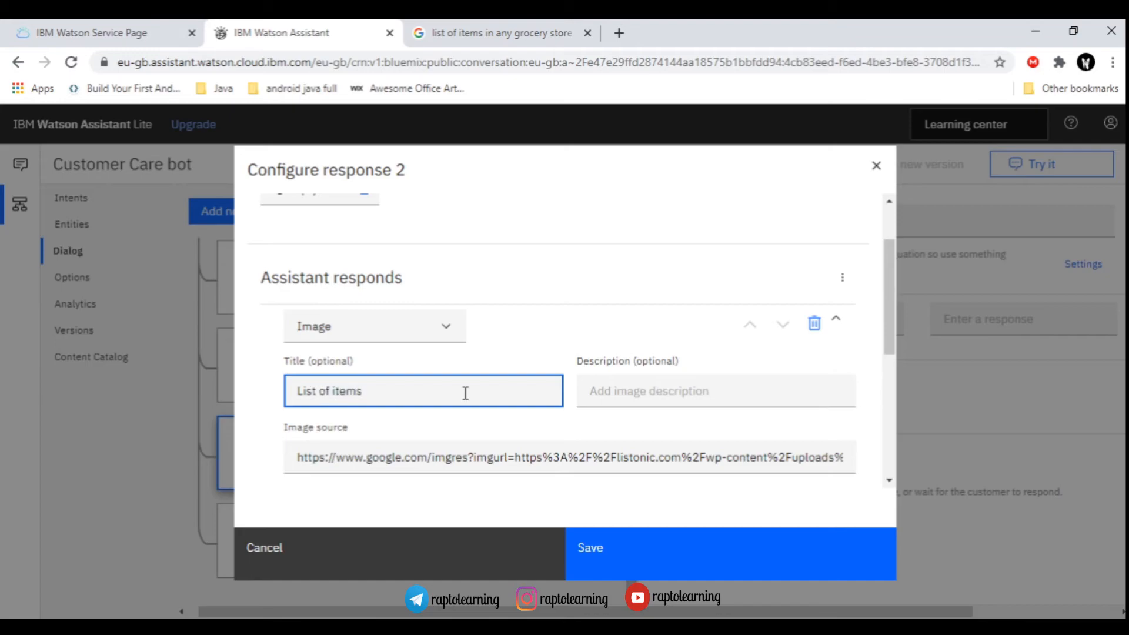
scroll(465, 393, "down", 3)
scroll(486, 391, "up", 2)
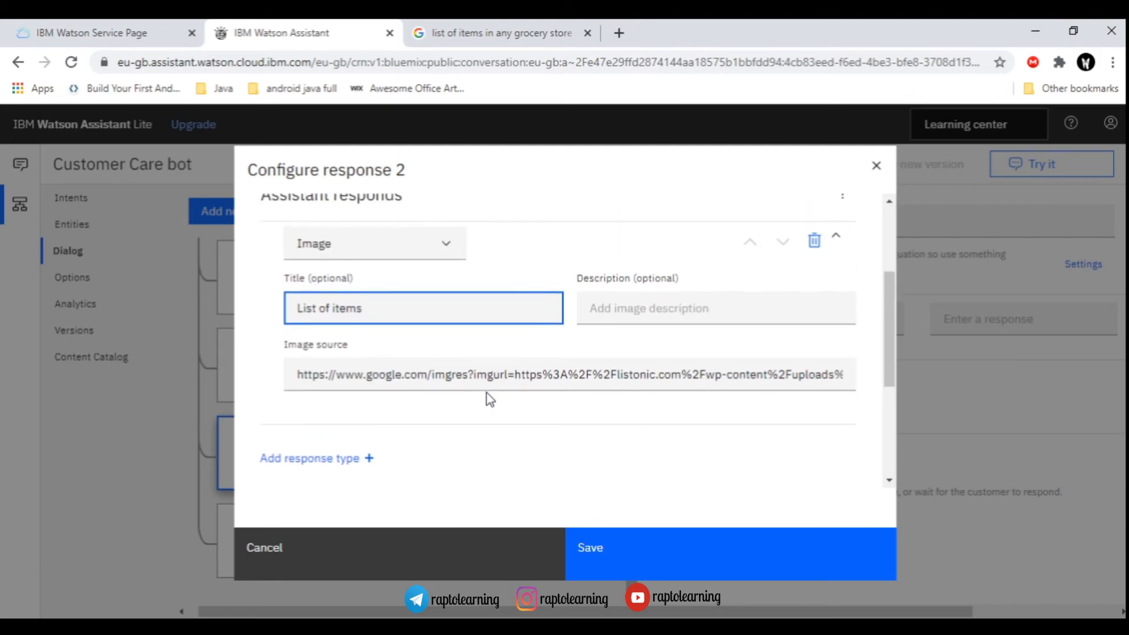
scroll(486, 393, "up", 2)
scroll(617, 392, "down", 2)
left_click(656, 626)
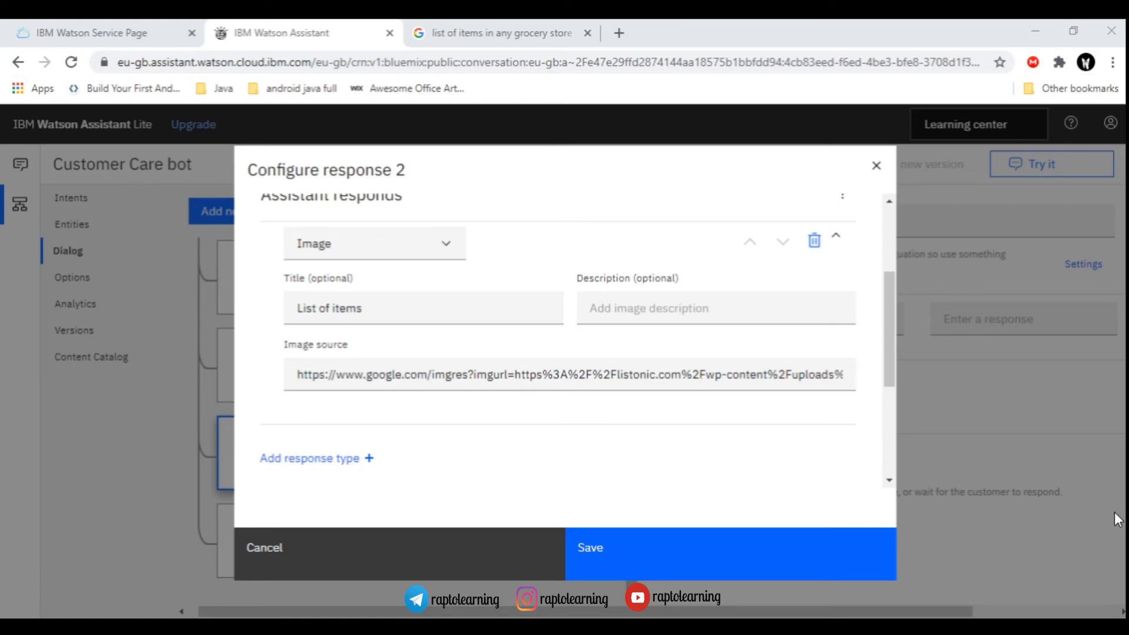
left_click(772, 517)
left_click(757, 582)
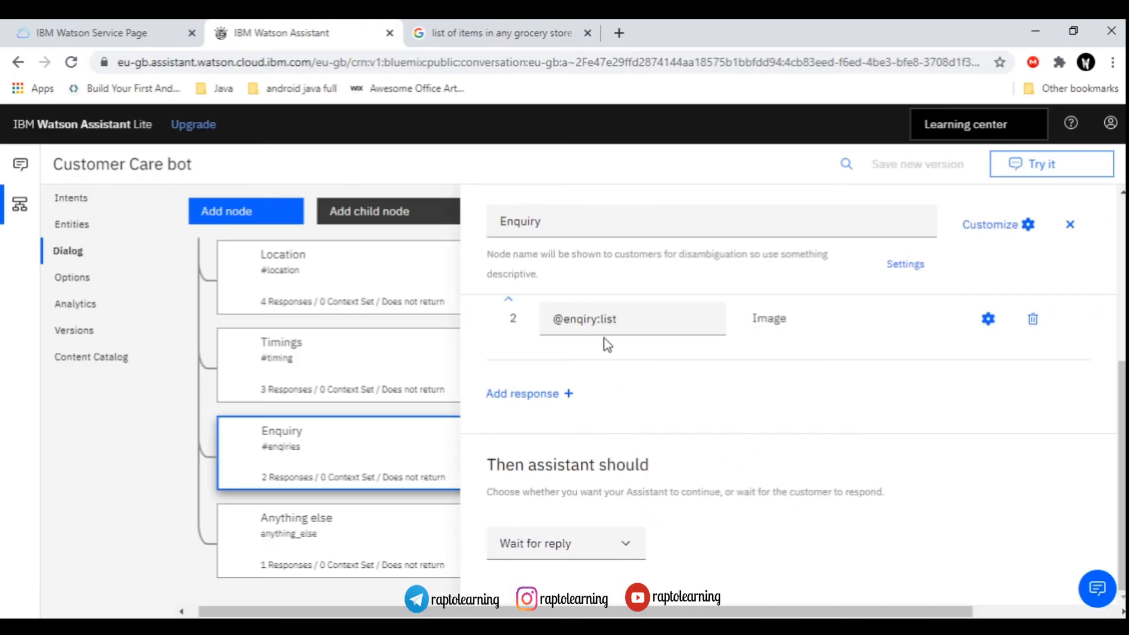
- Clear the earlier test conversation and test the bot with the message "list"
scroll(709, 460, "up", 3)
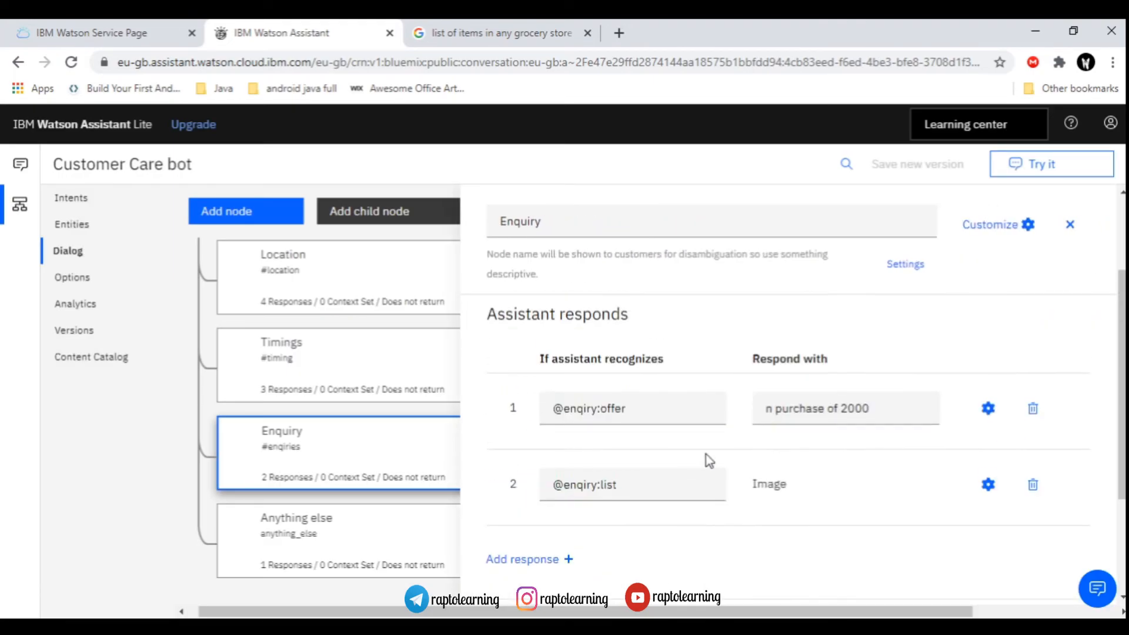
scroll(776, 497, "down", 2)
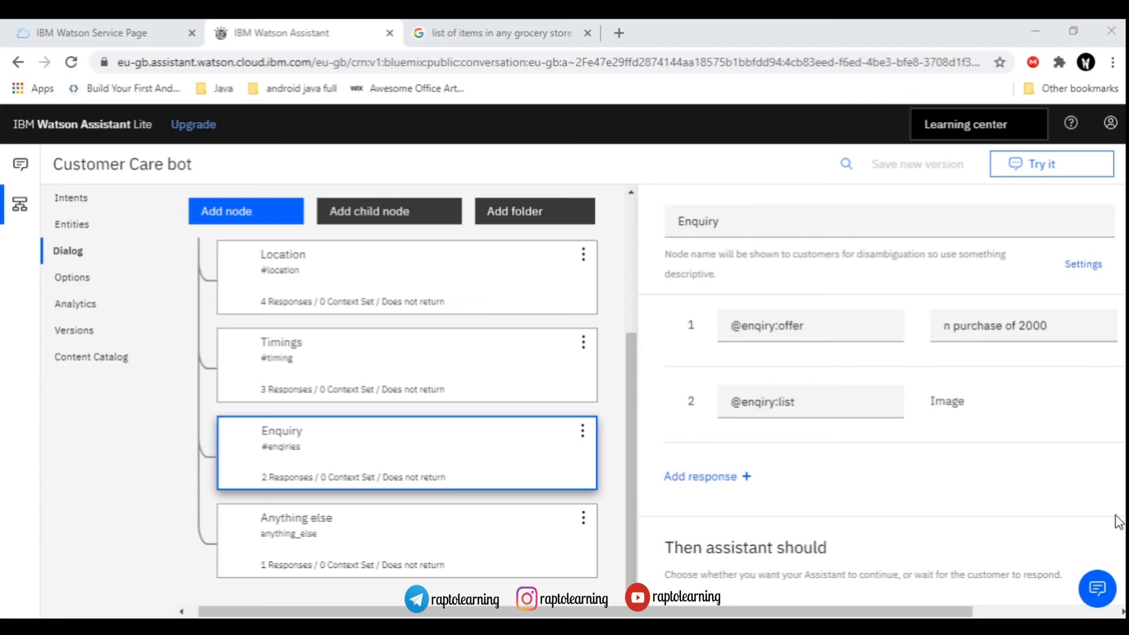
left_click(861, 300)
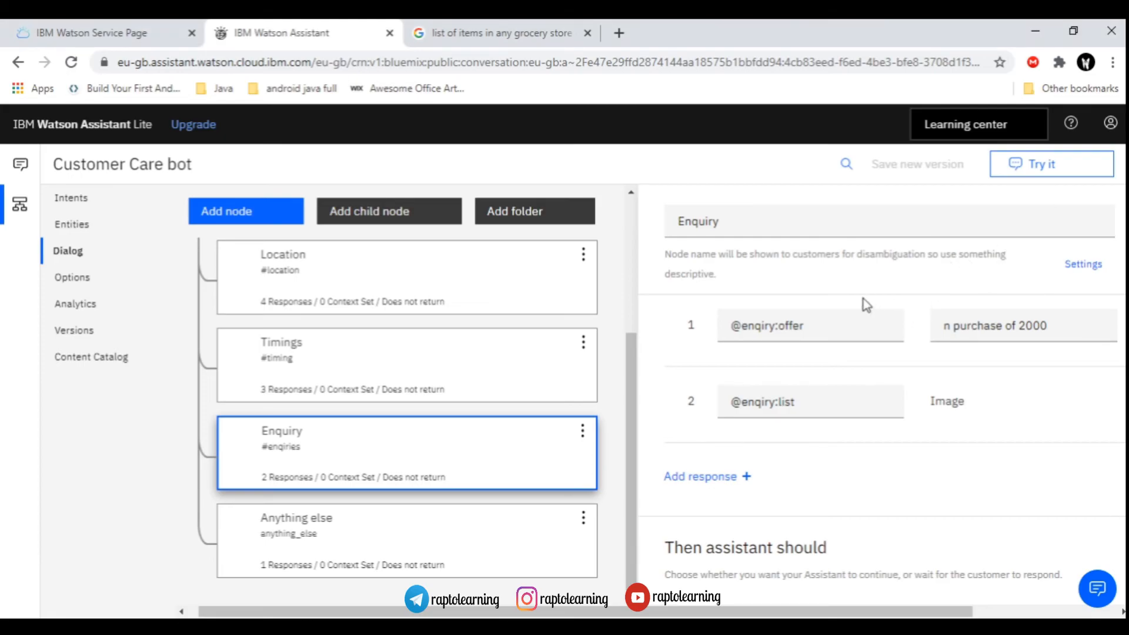
left_click(1010, 167)
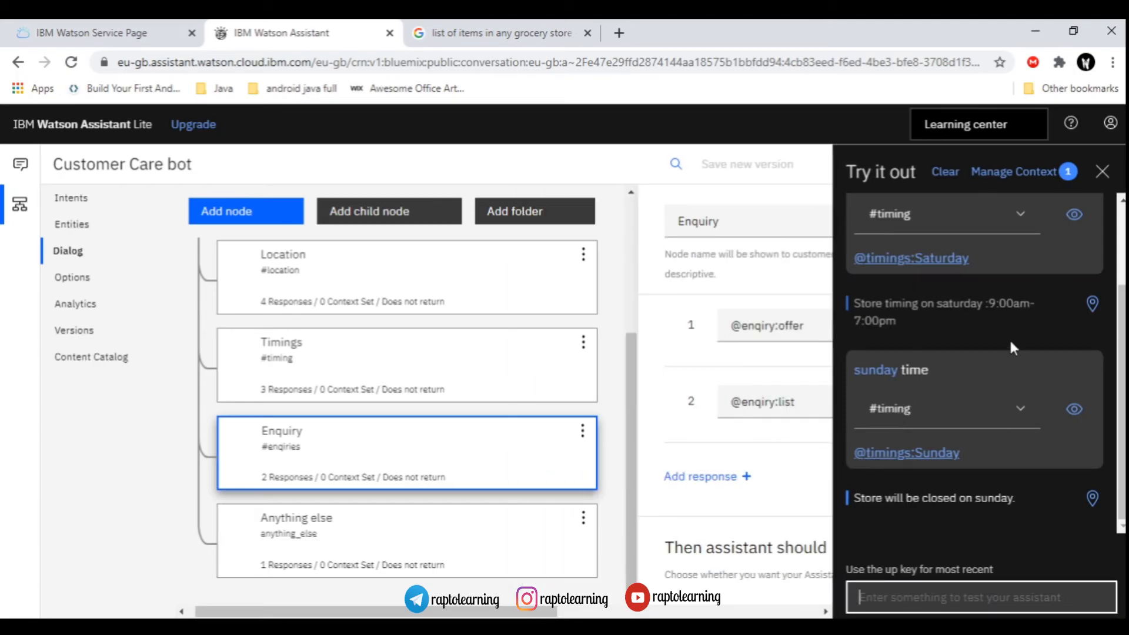
left_click(945, 171)
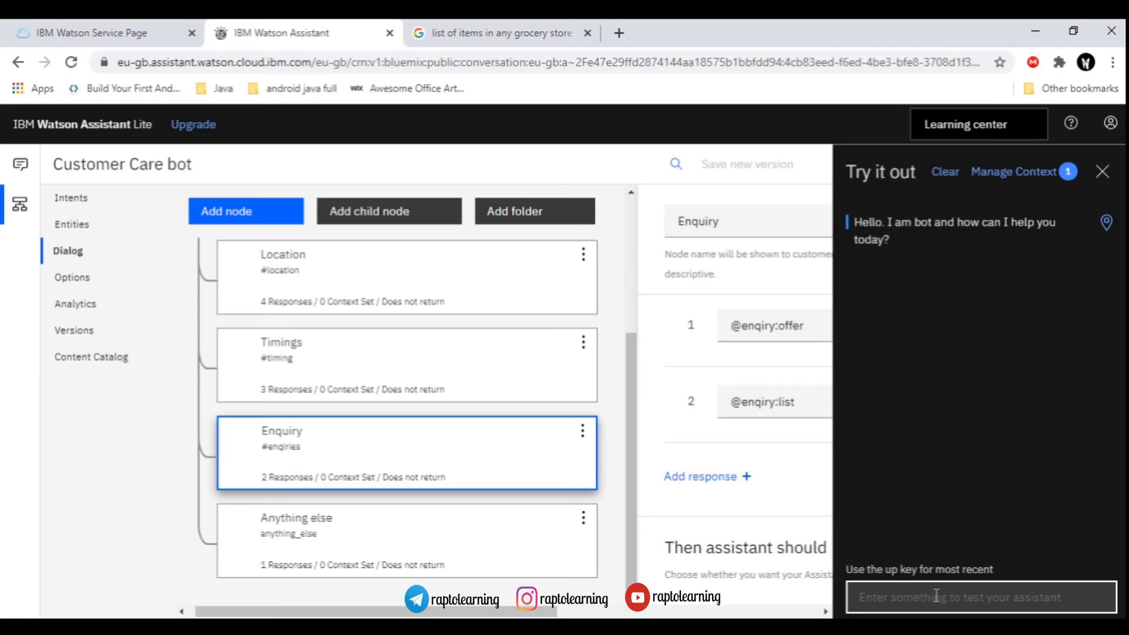
type("list")
key("Return")
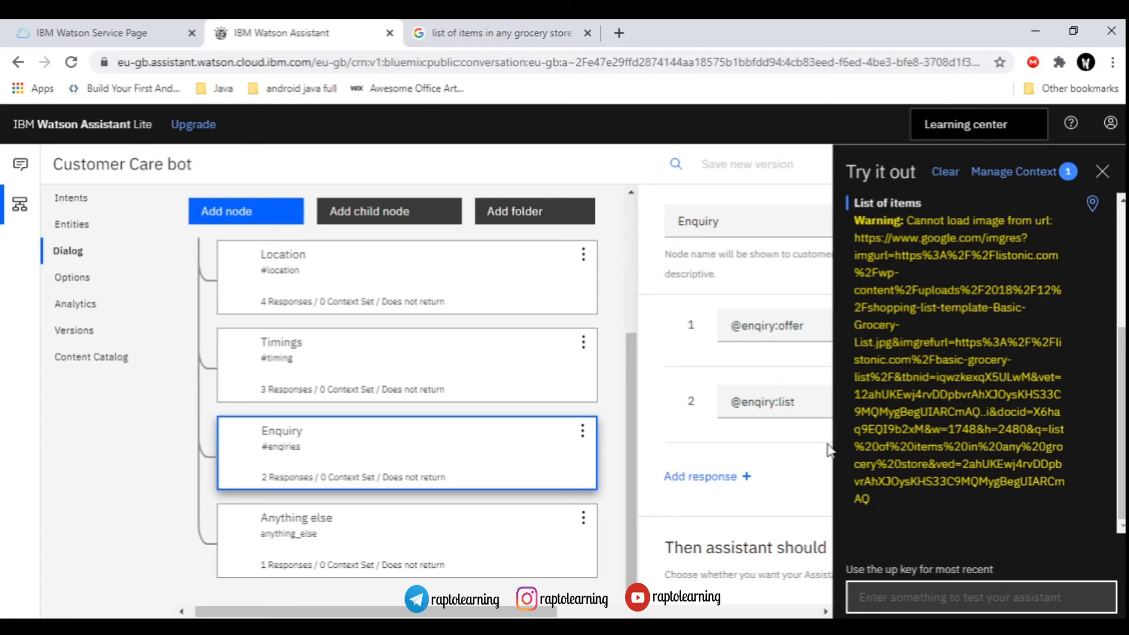
mouse_move(693, 431)
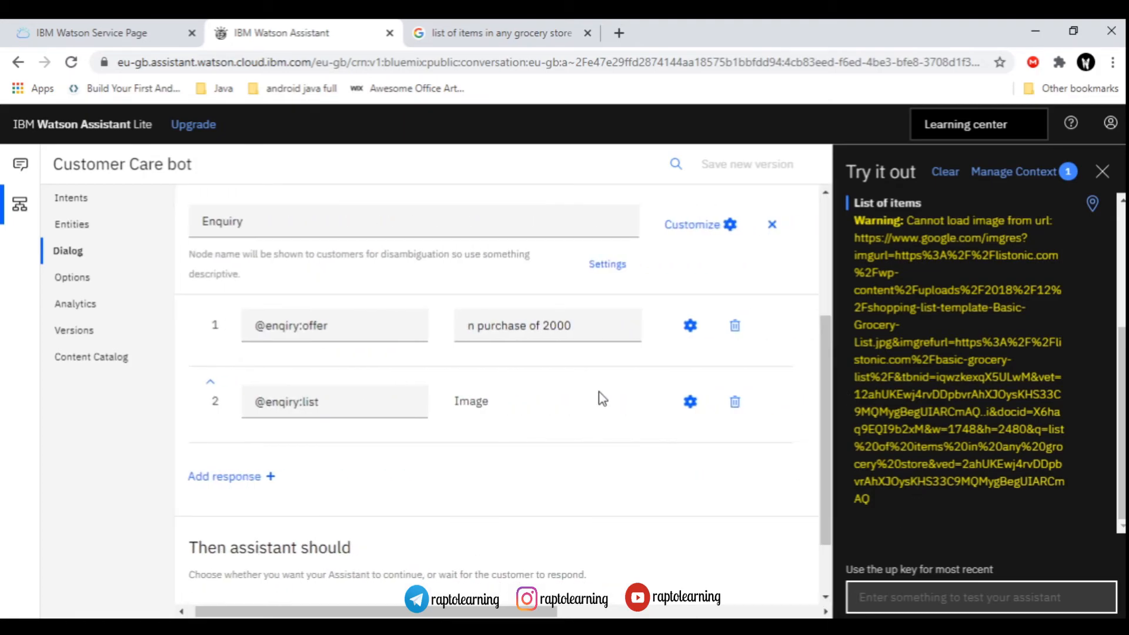
left_click(691, 402)
scroll(541, 428, "down", 5)
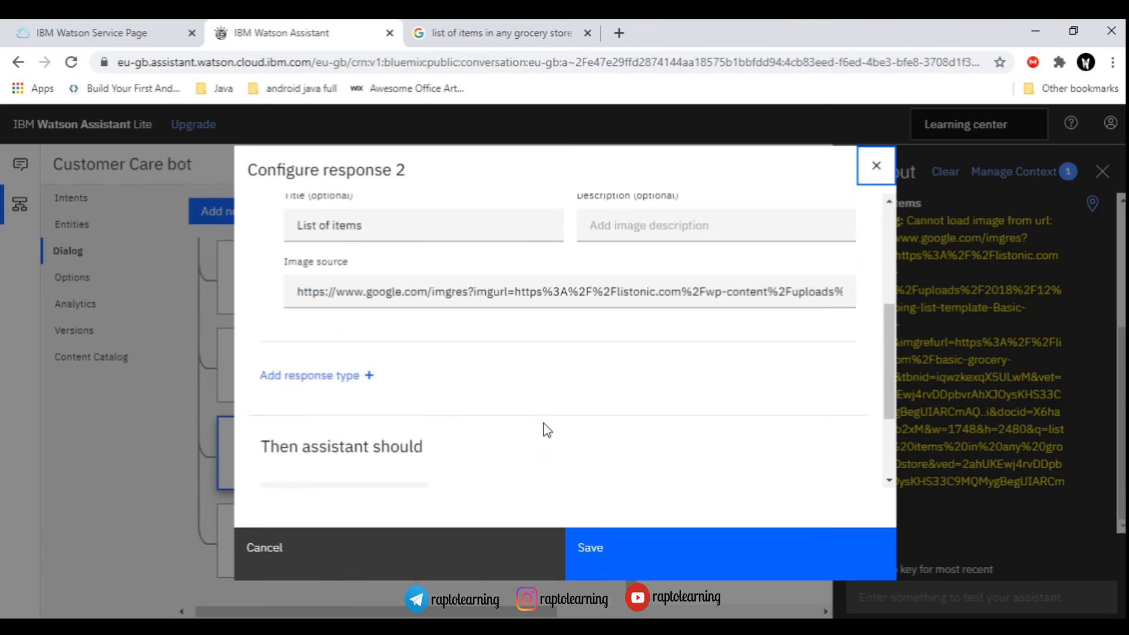
scroll(543, 422, "up", 3)
left_click(672, 377)
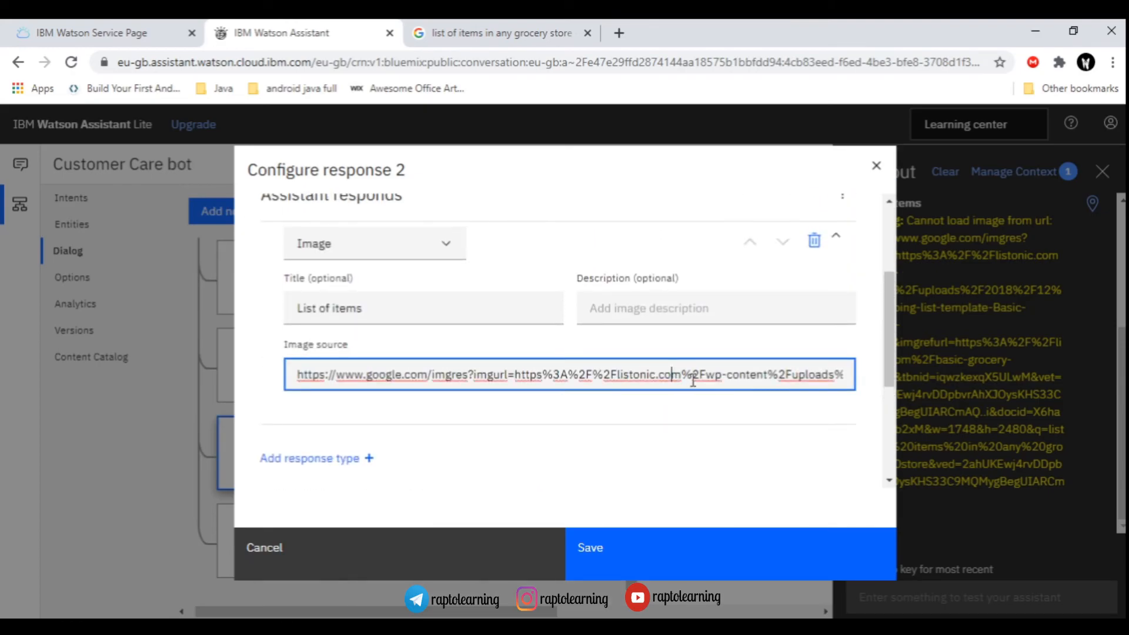
double_click(749, 375)
left_click(778, 377)
left_click_drag(793, 376, 303, 400)
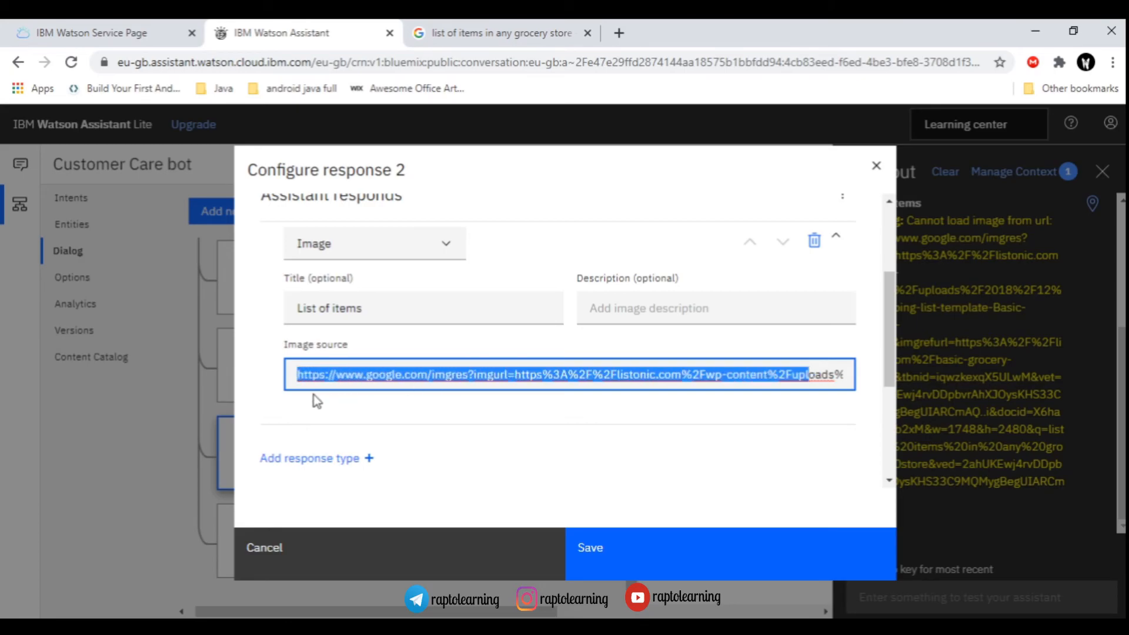
key("BackSpace")
left_click_drag(841, 376, 366, 396)
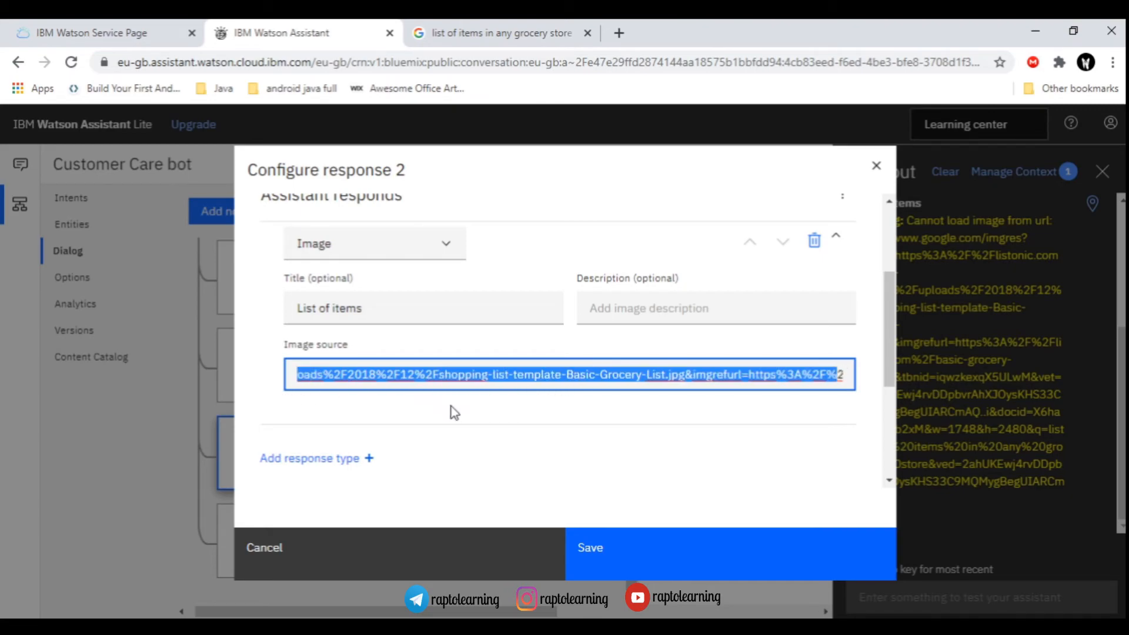
key("BackSpace")
left_click_drag(814, 374, 264, 394)
key("BackSpace")
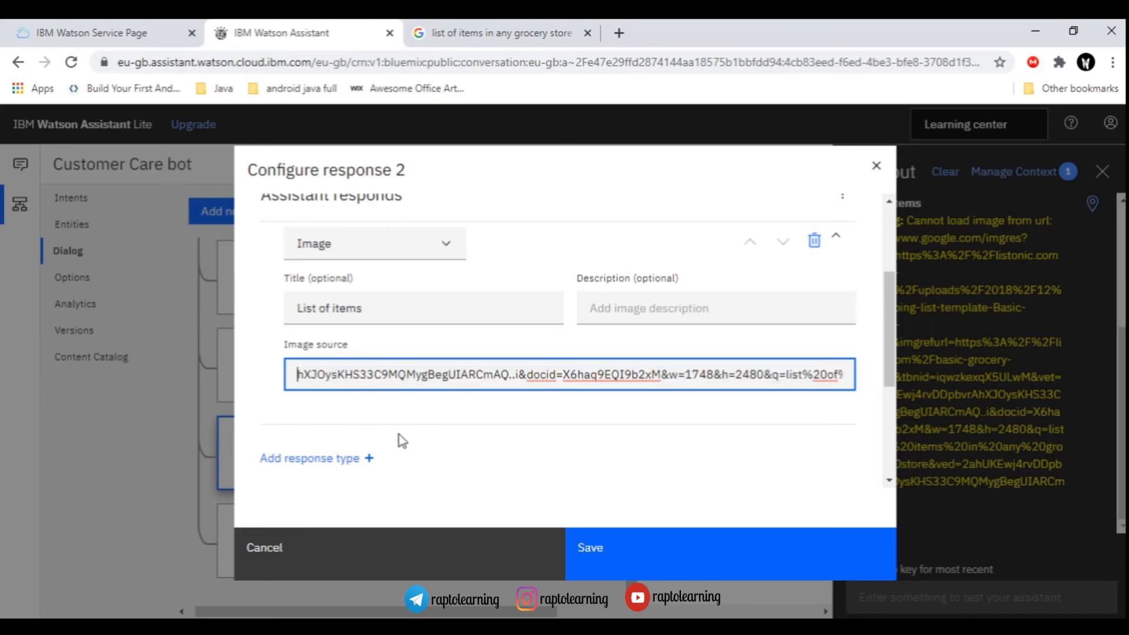
left_click_drag(843, 377, 237, 387)
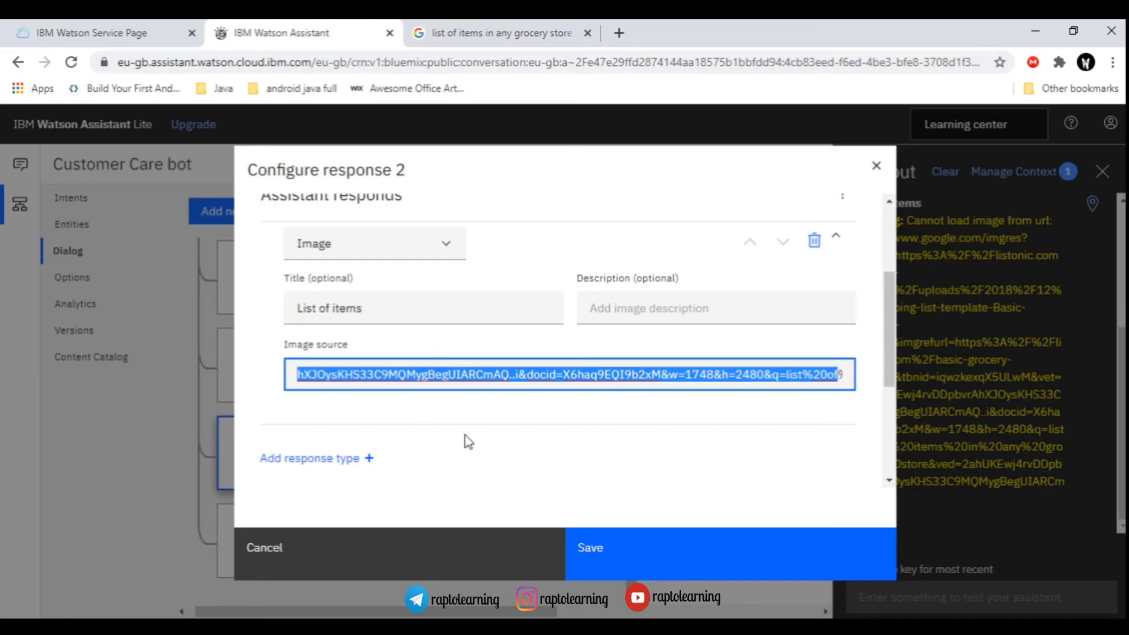
key("BackSpace")
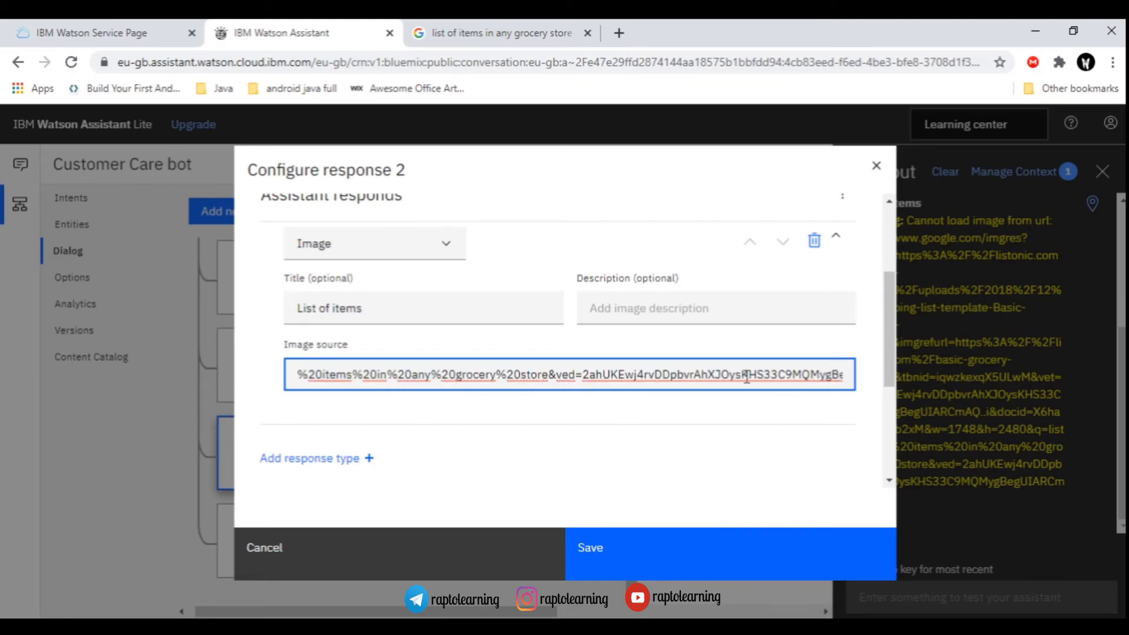
left_click_drag(832, 375, 725, 379)
key("BackSpace")
key("BackSpace")
key("BackSpace")
key("BackSpace")
key("BackSpace")
key("BackSpace")
key("BackSpace")
key("BackSpace")
key("BackSpace")
key("BackSpace")
key("BackSpace")
key("BackSpace")
key("BackSpace")
key("BackSpace")
key("BackSpace")
key("BackSpace")
key("BackSpace")
key("BackSpace")
key("BackSpace")
key("BackSpace")
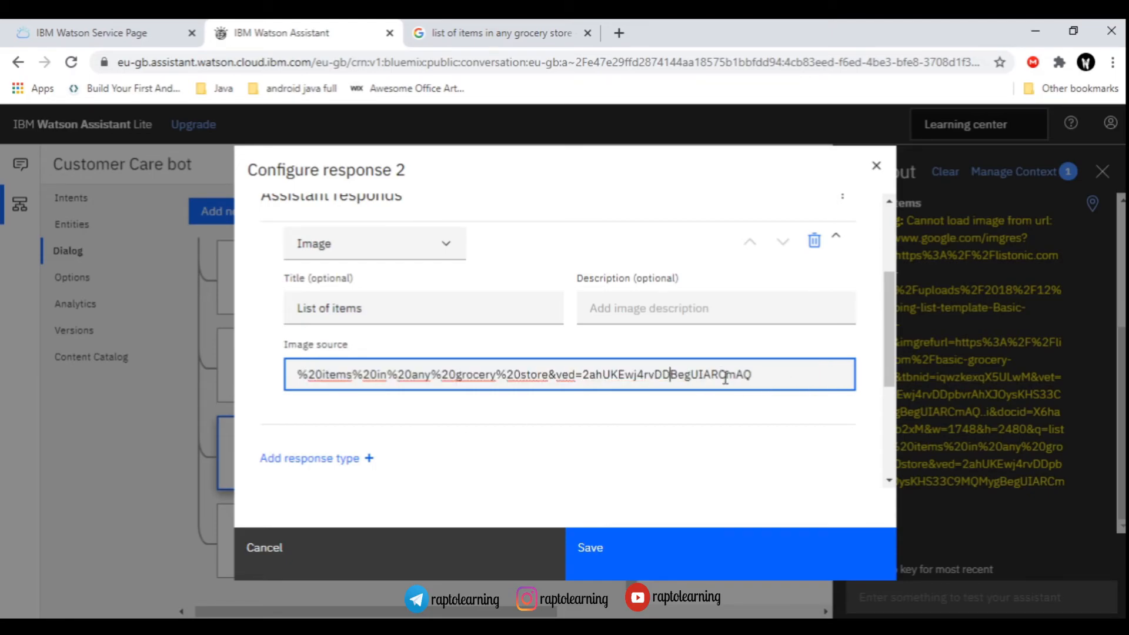
key("BackSpace")
key("BackSpace")
key("BackSpace")
key("BackSpace")
key("BackSpace")
key("BackSpace")
key("BackSpace")
key("BackSpace")
key("BackSpace")
key("BackSpace")
key("BackSpace")
key("BackSpace")
key("BackSpace")
key("BackSpace")
key("BackSpace")
key("BackSpace")
key("BackSpace")
key("BackSpace")
key("BackSpace")
key("BackSpace")
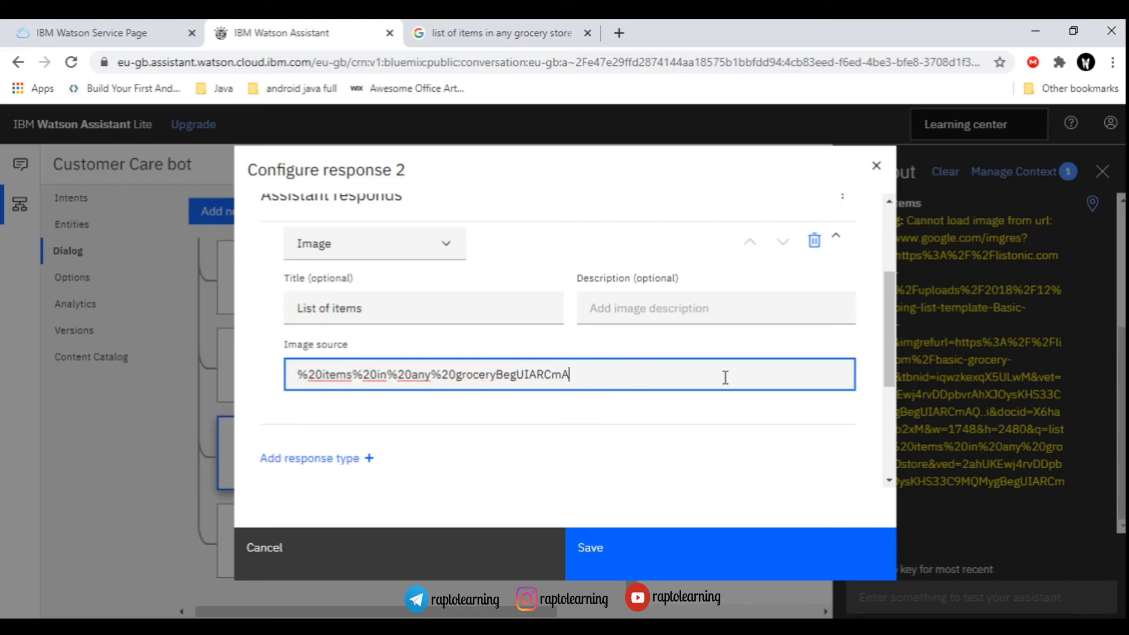
key("BackSpace")
key("BackSpace")
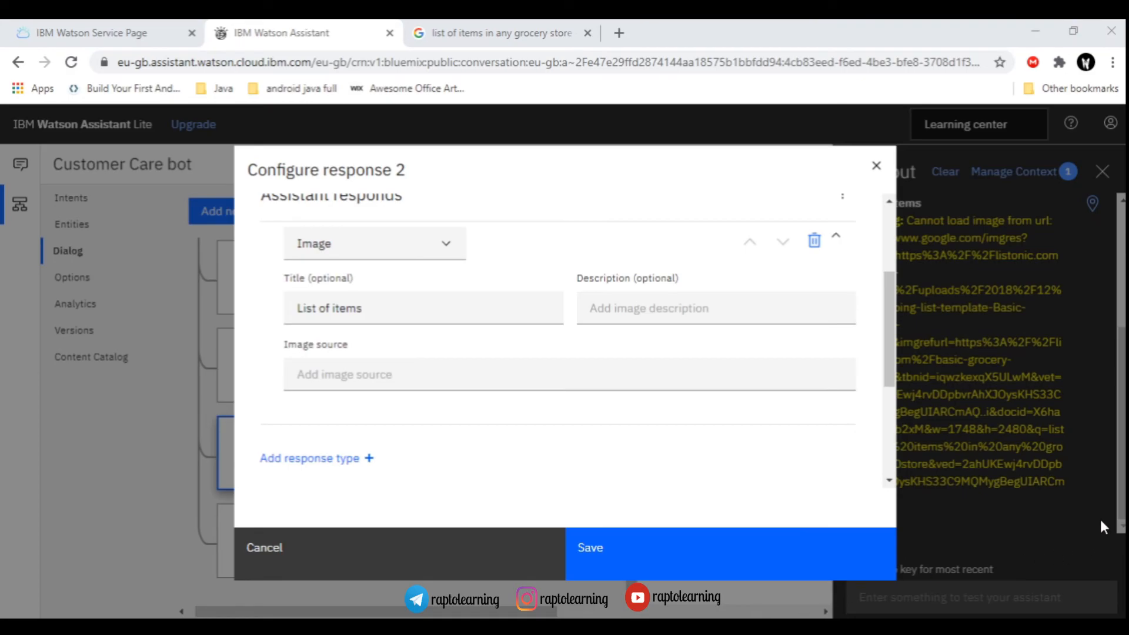
- Copy the Listonic Basic Grocery List image's address from the Google results, set it as response 2's image source and save
left_click(1047, 22)
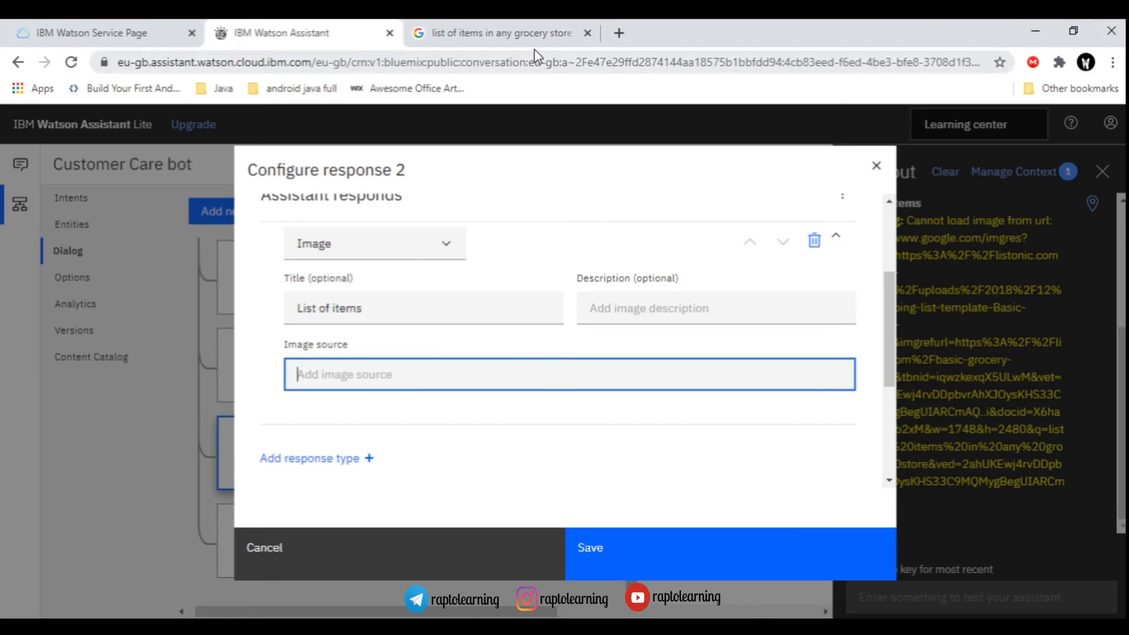
left_click(527, 37)
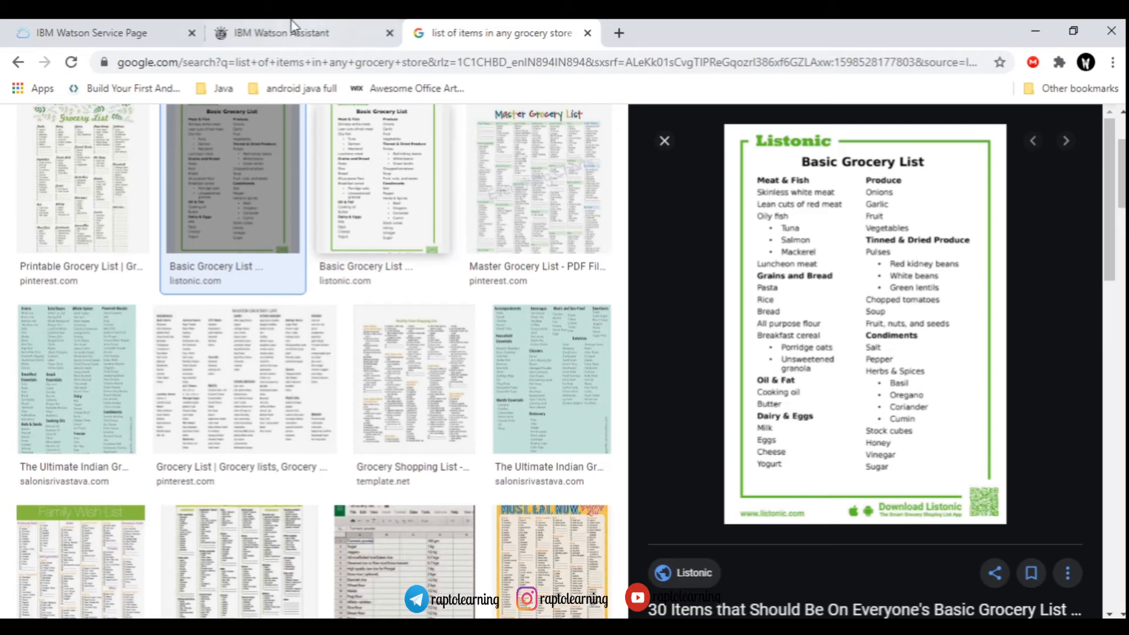
left_click(274, 23)
type("https://listonic.com/wp-content/uploads/2018/12/shopping-list-template-Basic-Grocery-List.jpg")
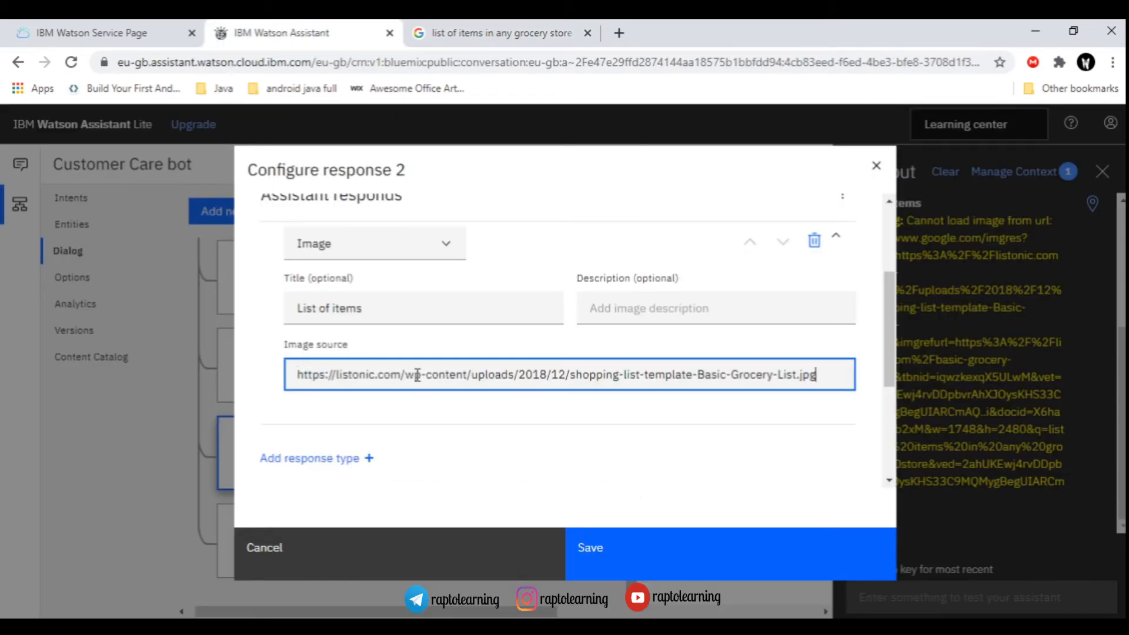
left_click(645, 549)
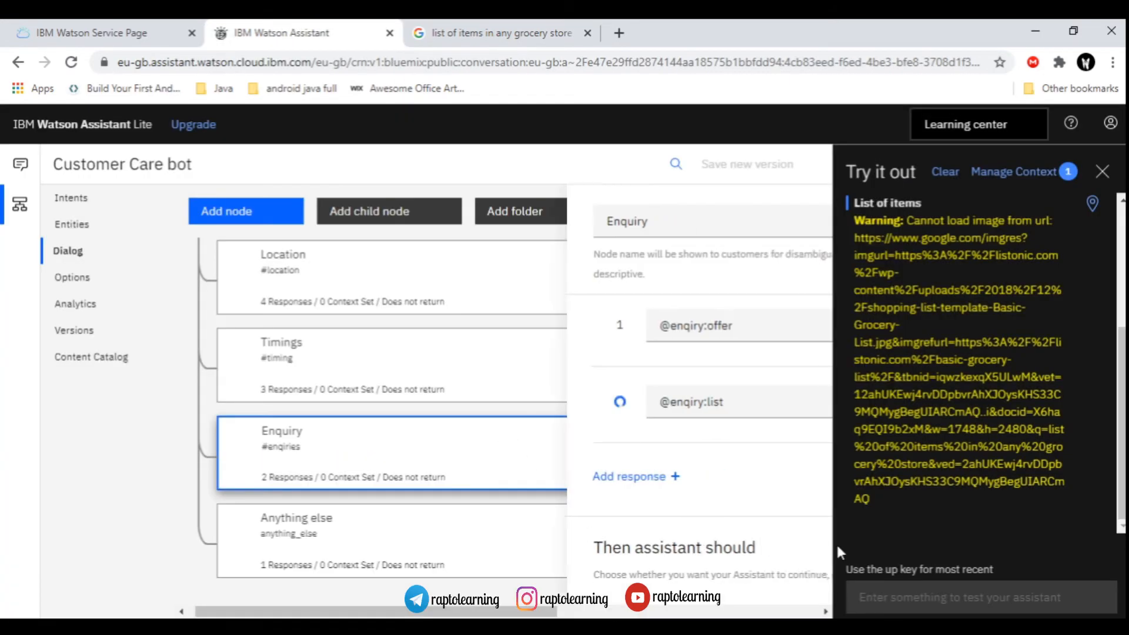
- Test the bot again with the message "list"
left_click(917, 597)
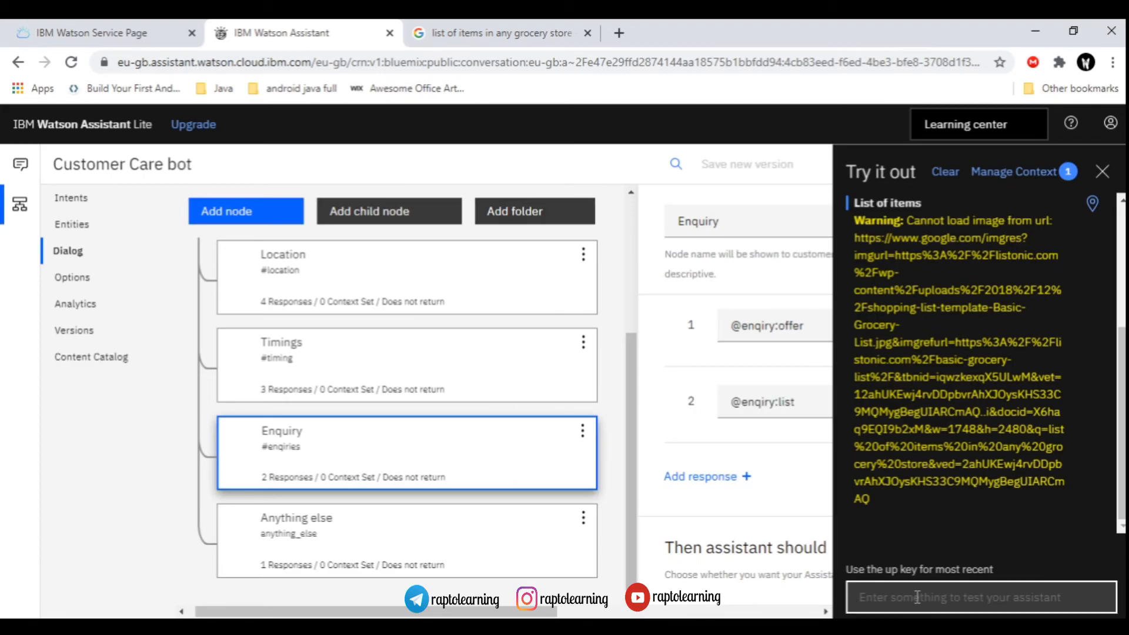
type("list")
key("Return")
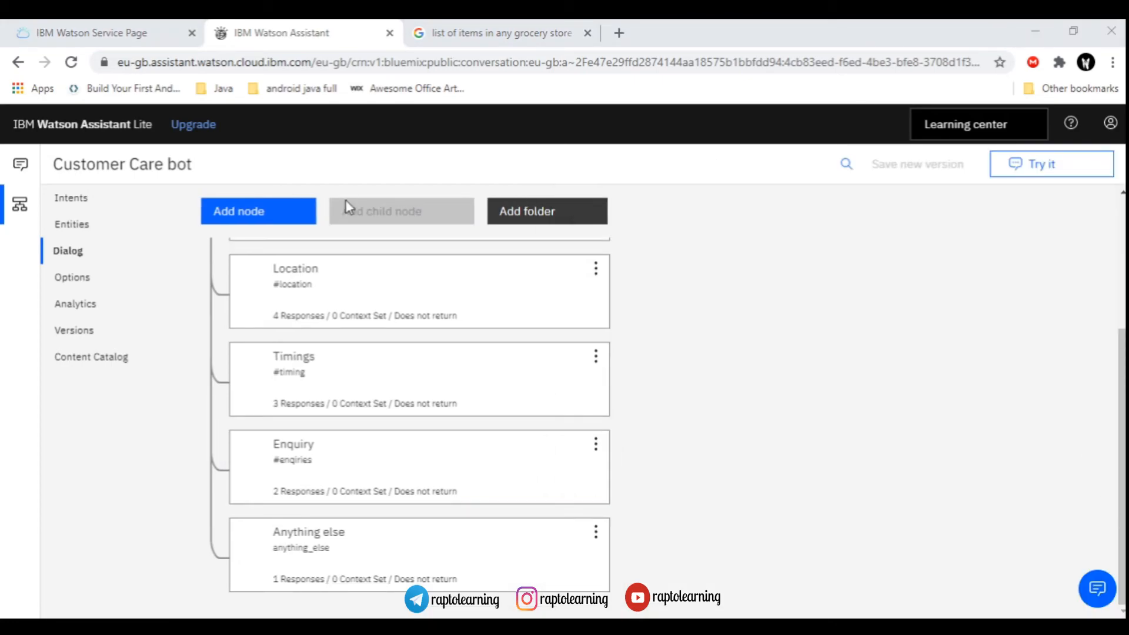
- Create a new intent named #thanks
left_click(73, 198)
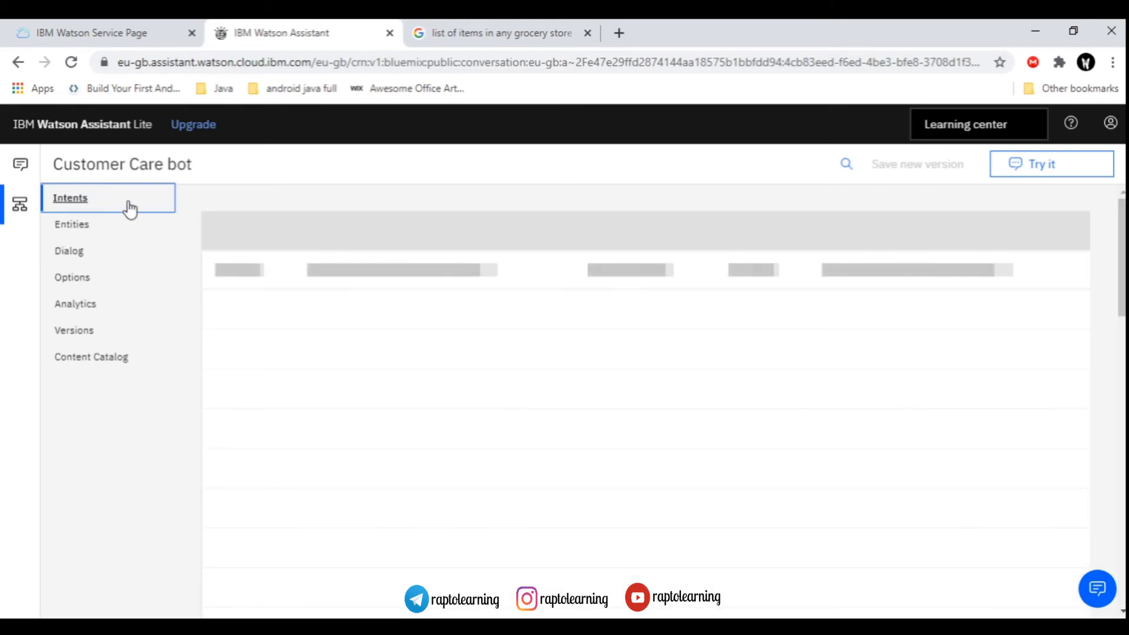
left_click(985, 241)
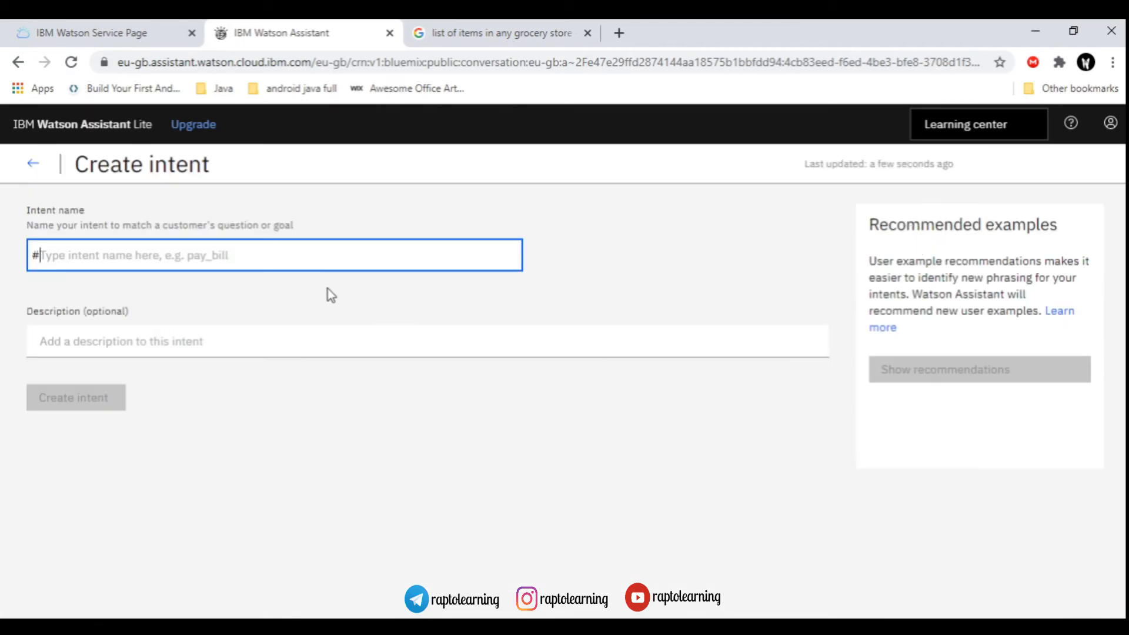
type("thanks")
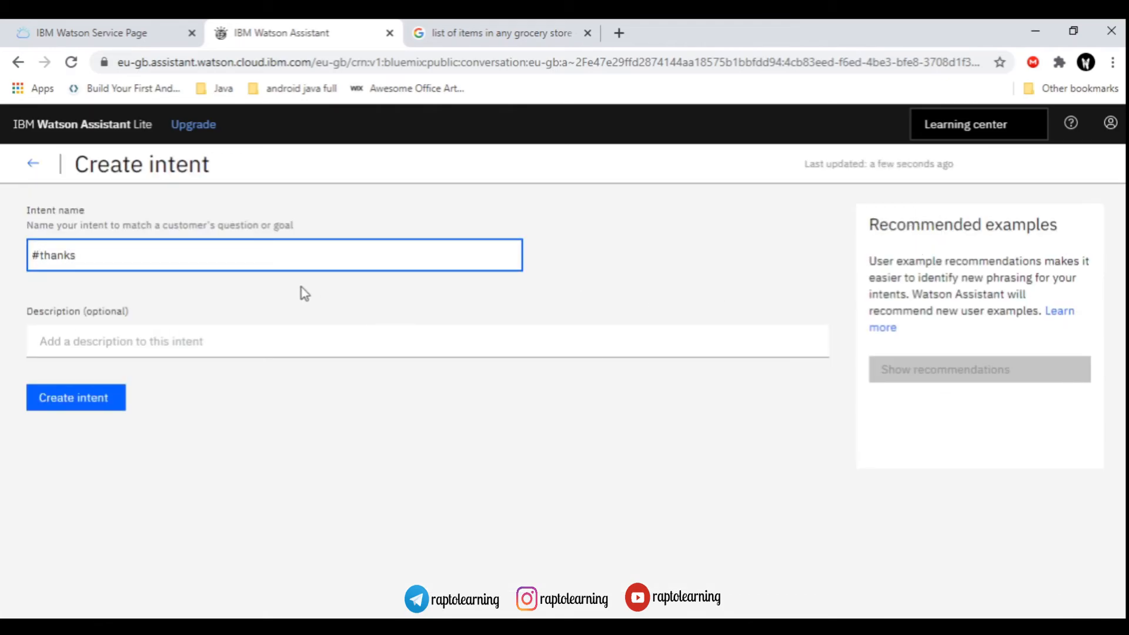
left_click(121, 398)
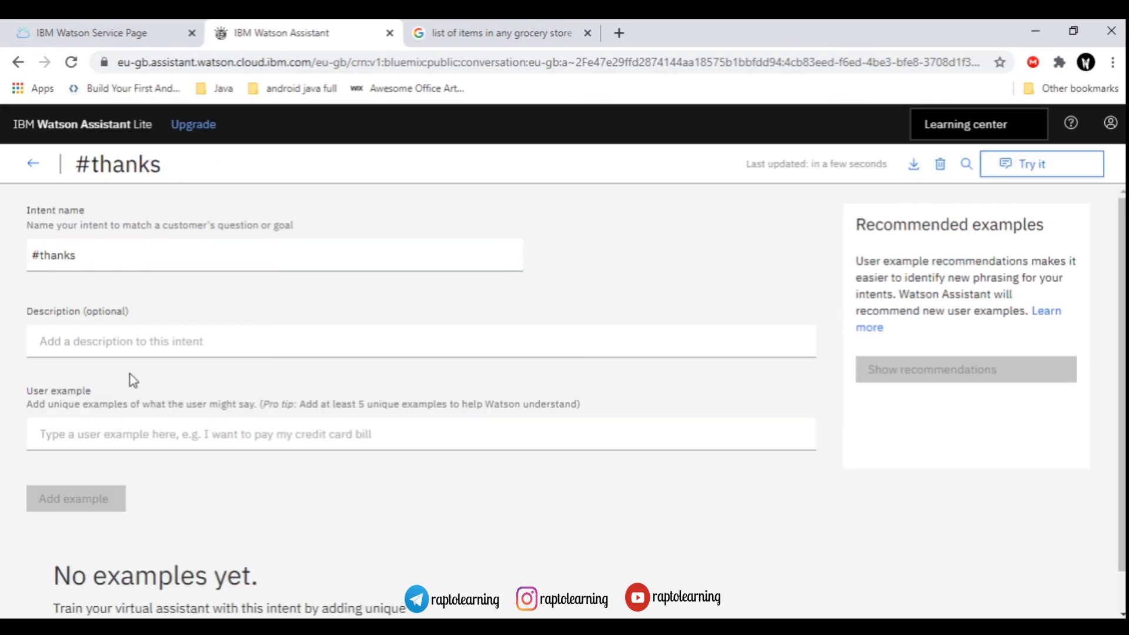
- Add the user examples "thank you", "thanks", "bye b" and "b" to the #thanks intent
left_click(217, 439)
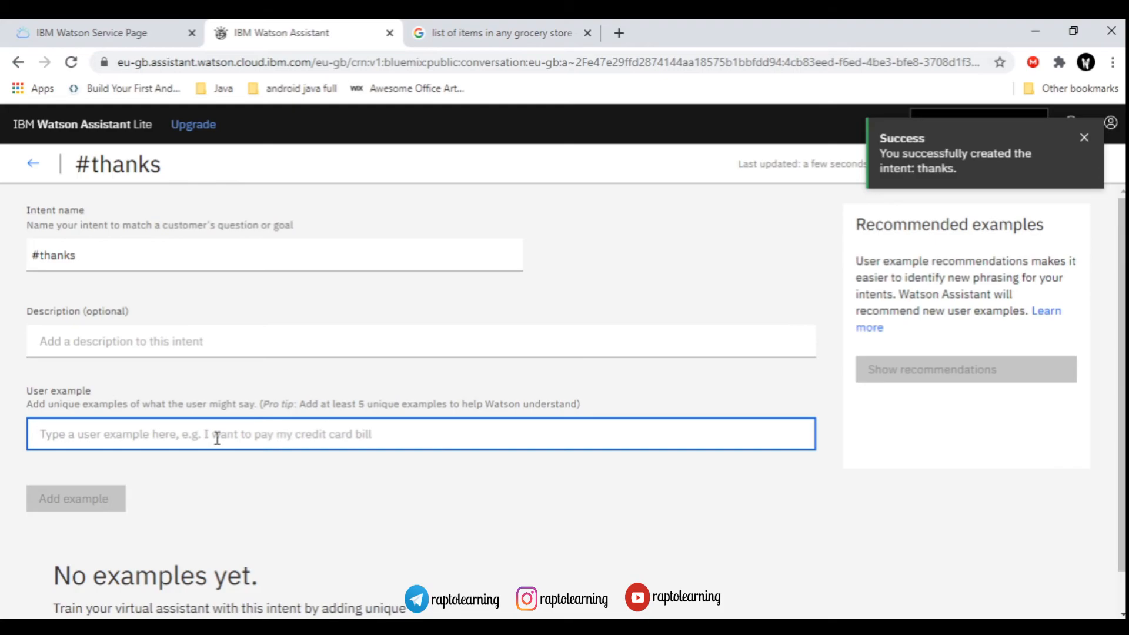
type("thank you")
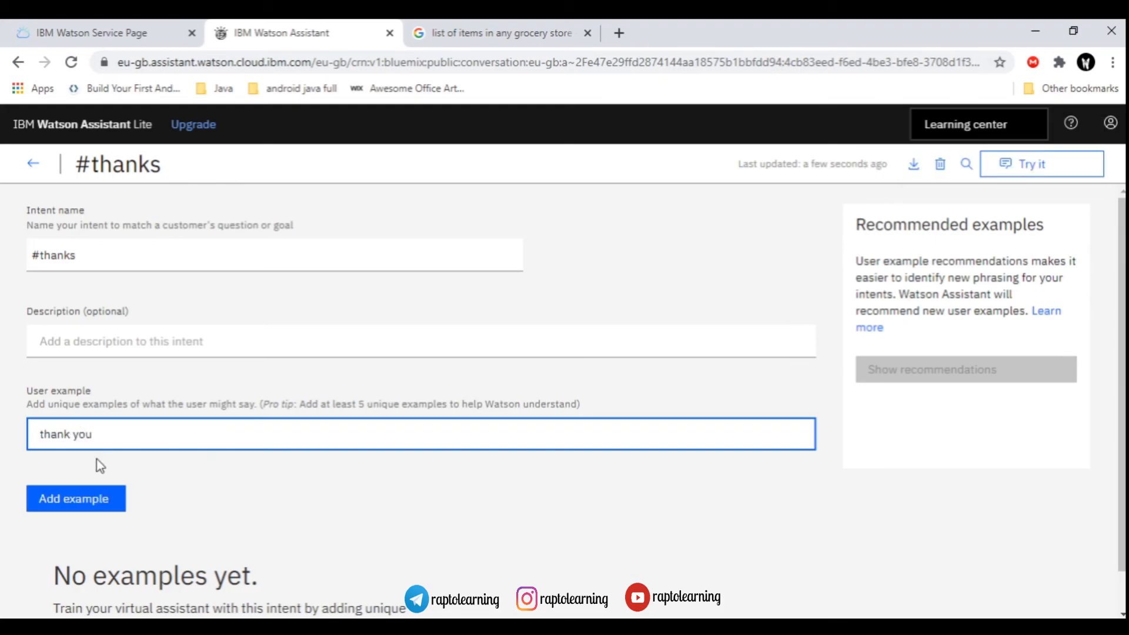
left_click(73, 505)
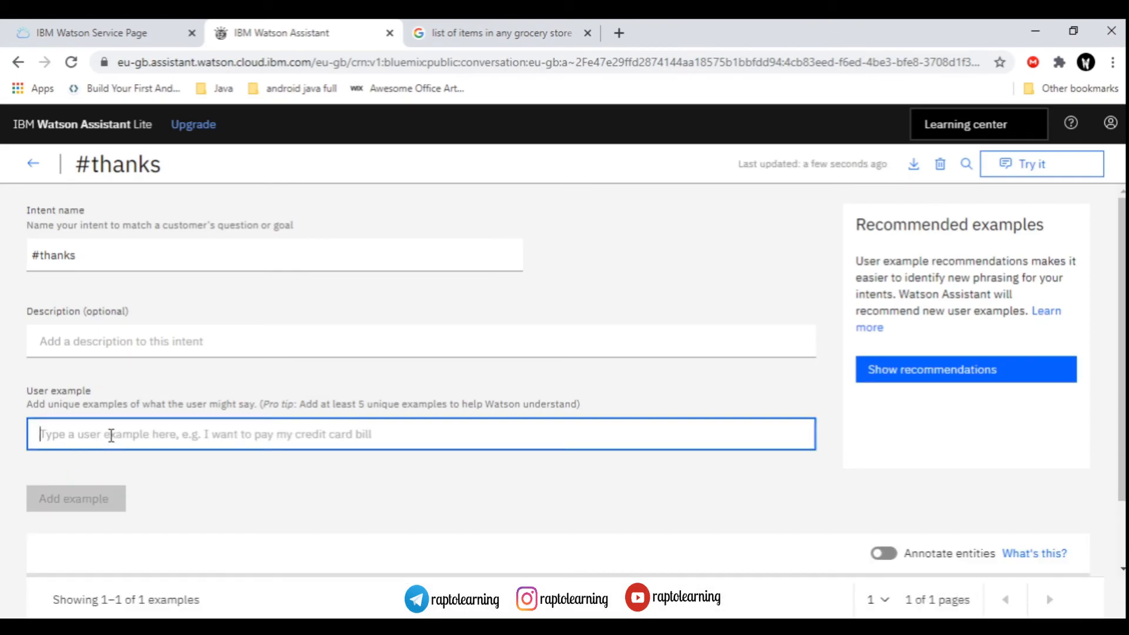
type("thanks")
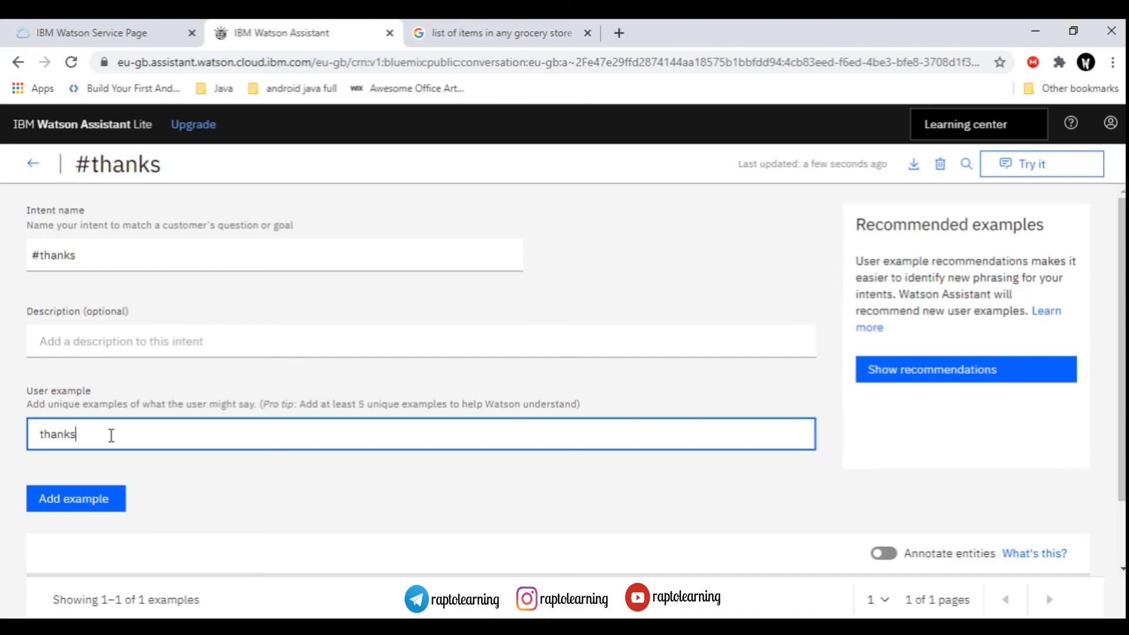
key("Return")
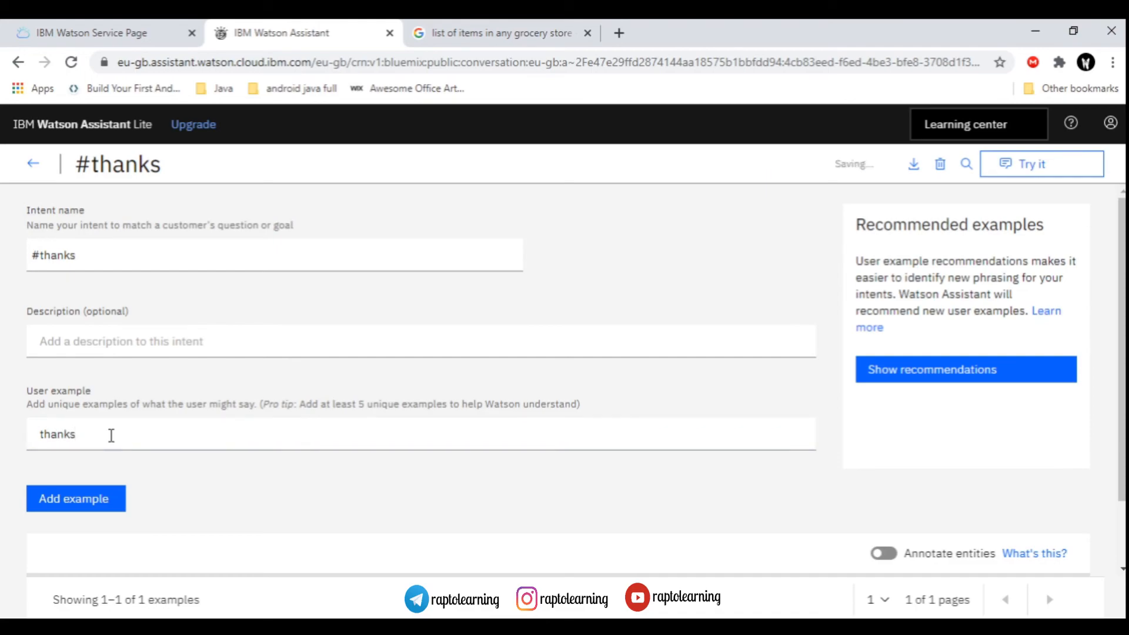
type("bye b")
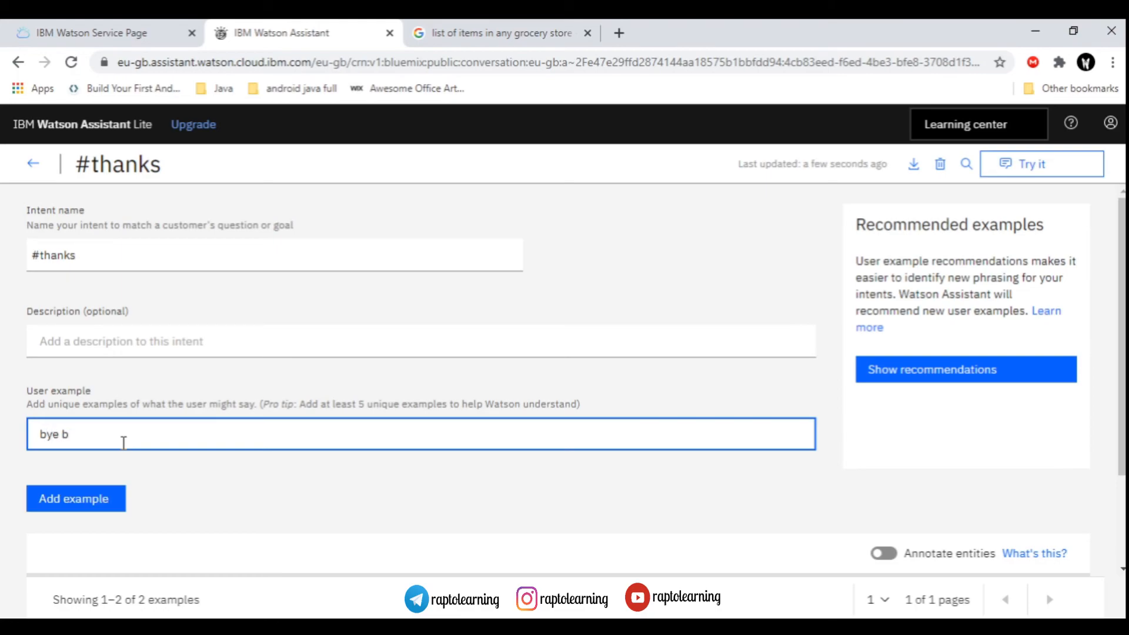
key("Return")
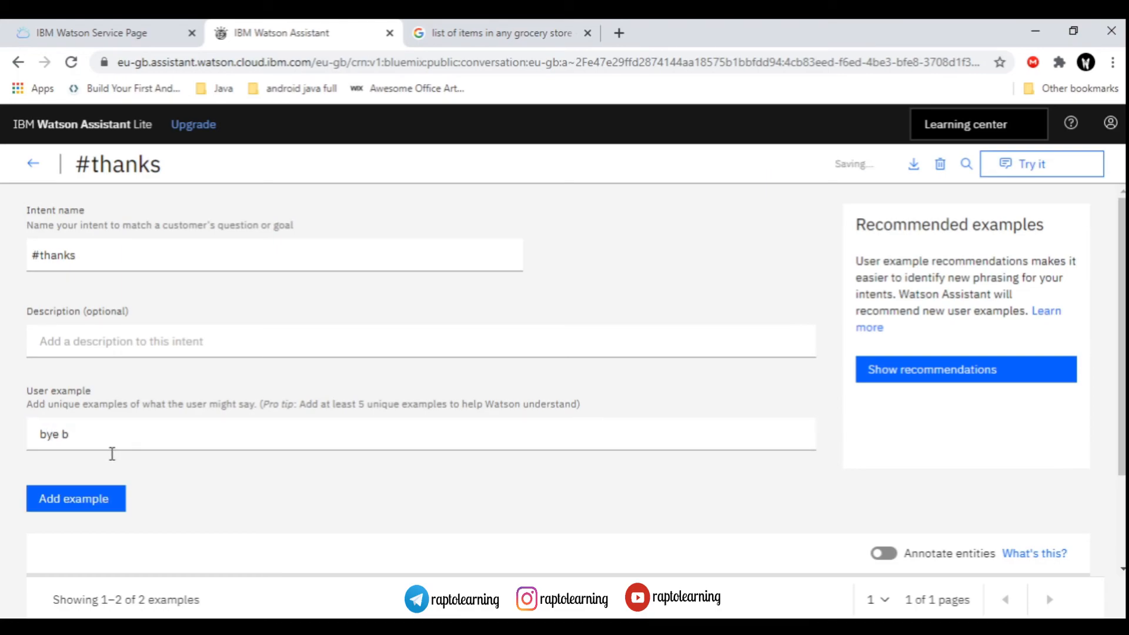
type("b")
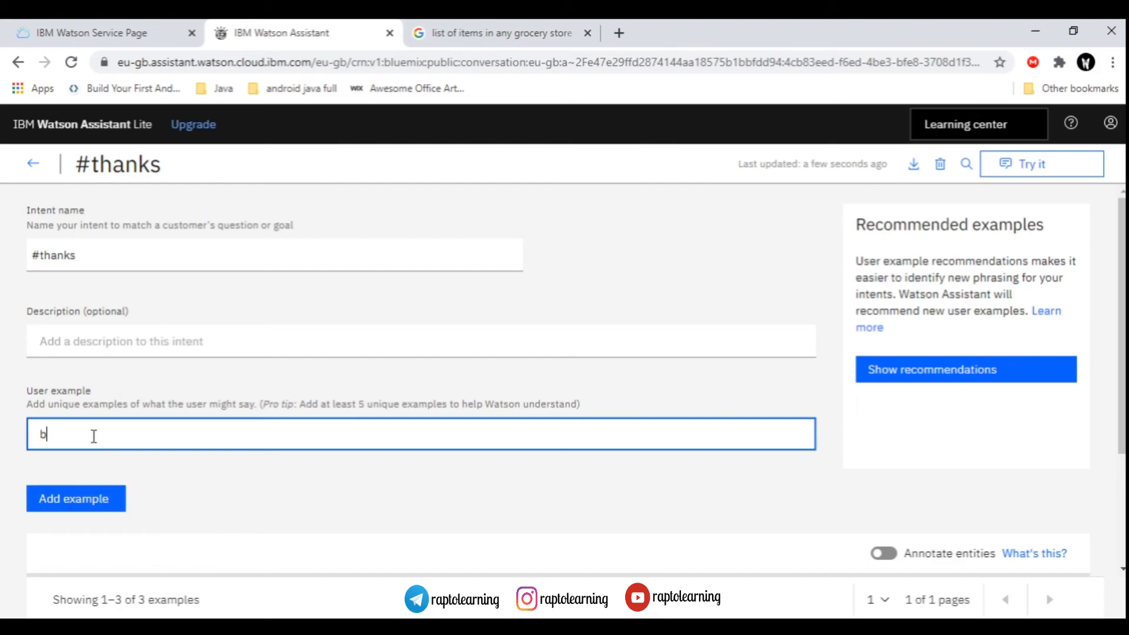
left_click(75, 498)
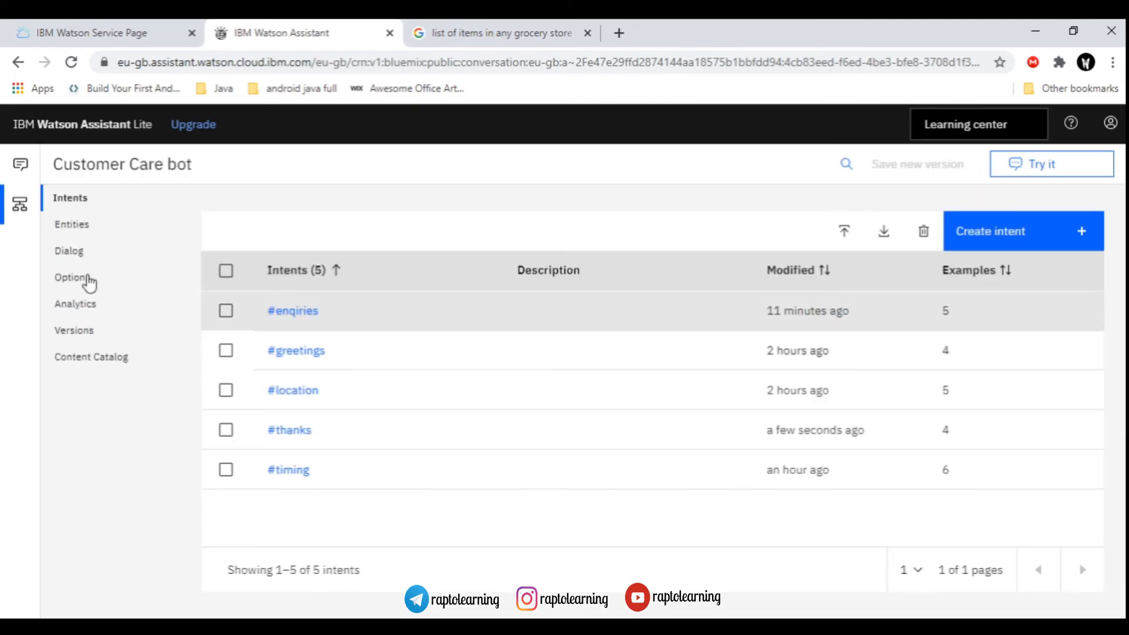
- In the dialog, add a new node below the Enquiry node and name it "thanks"
left_click(79, 257)
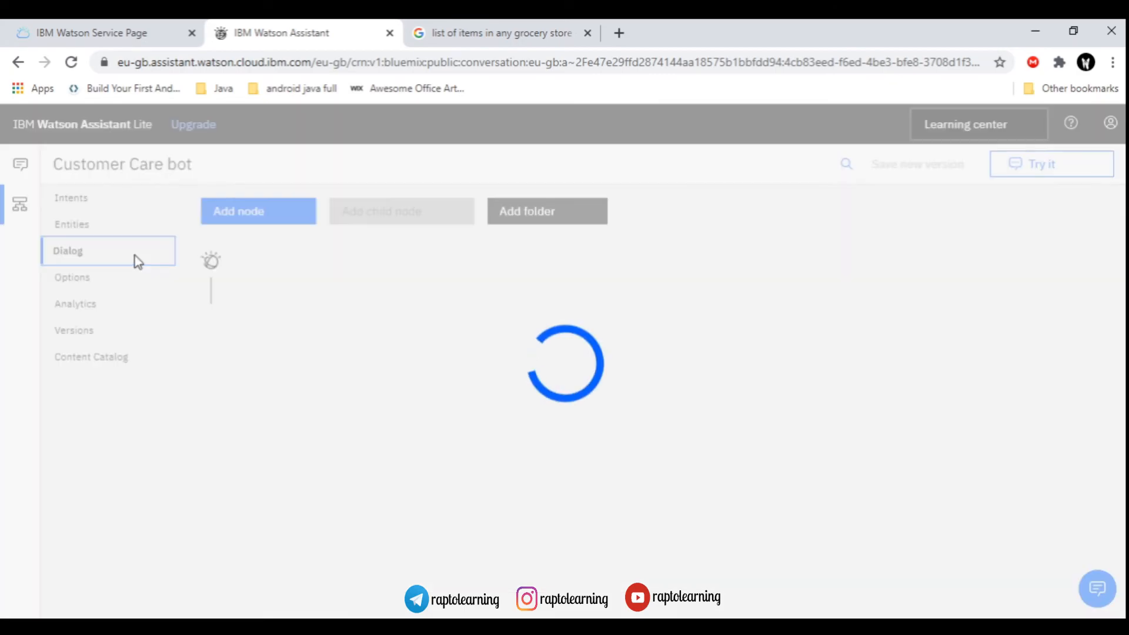
scroll(565, 426, "down", 3)
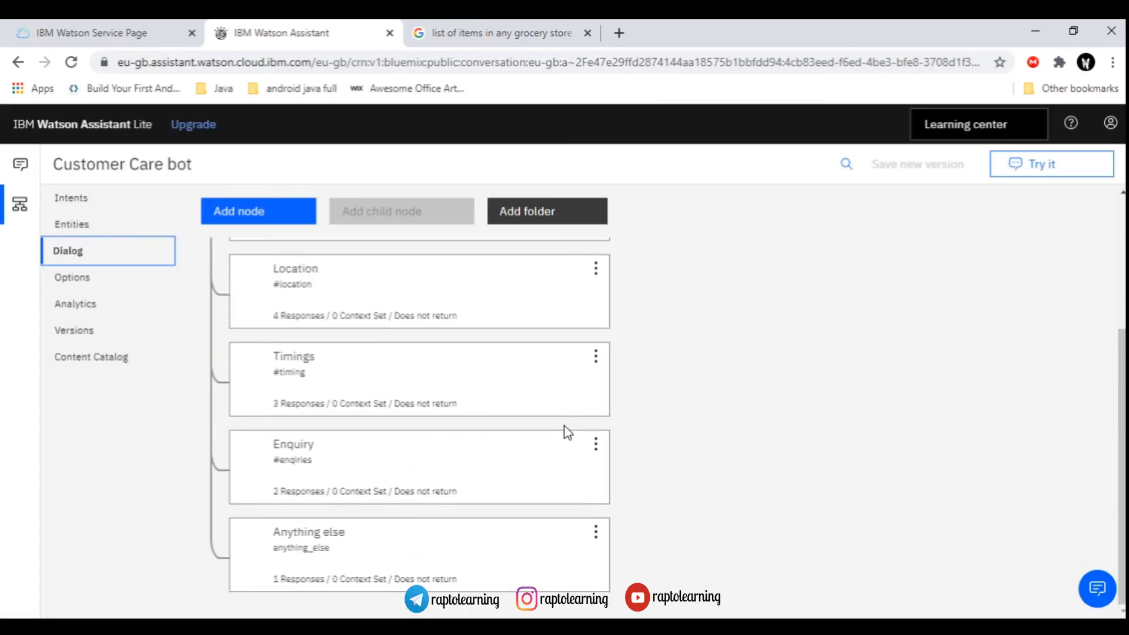
left_click(597, 447)
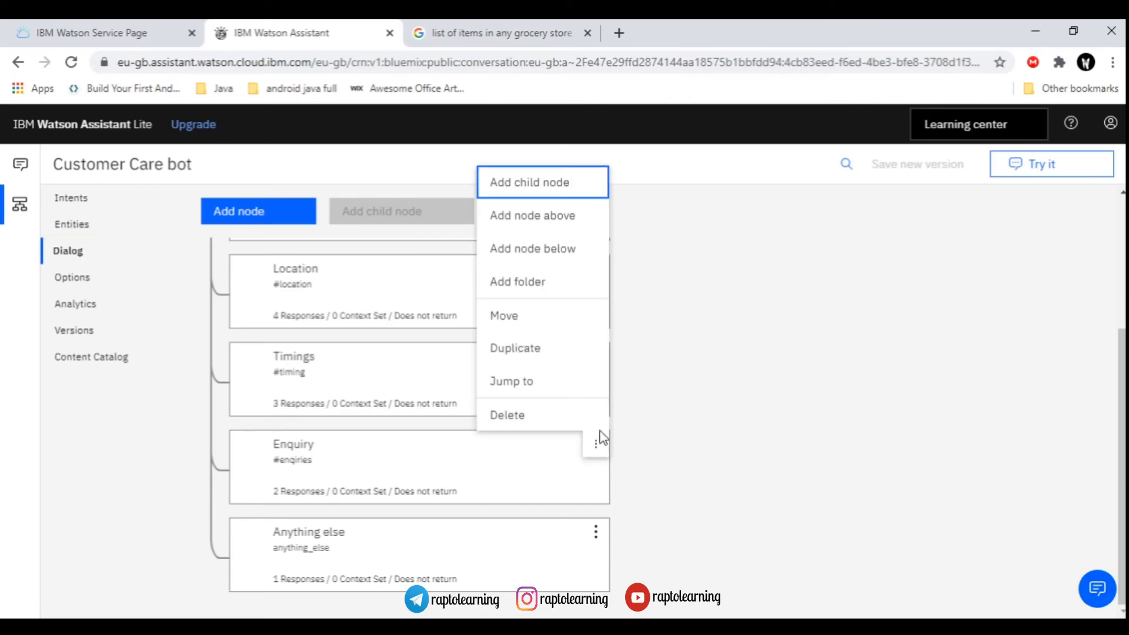
left_click(565, 253)
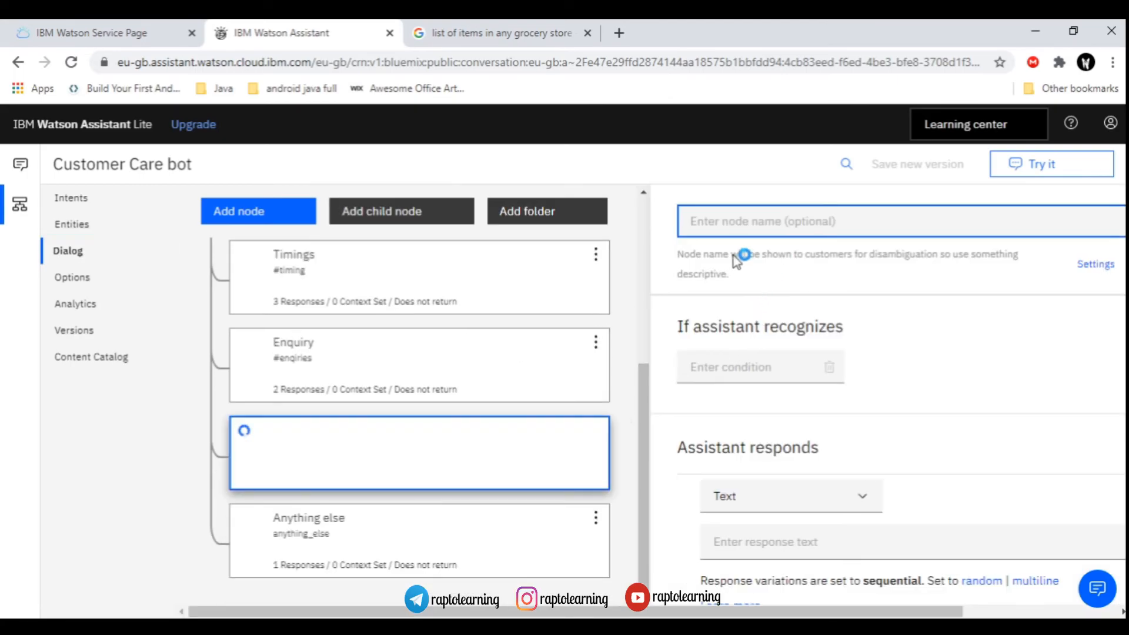
type("thanks")
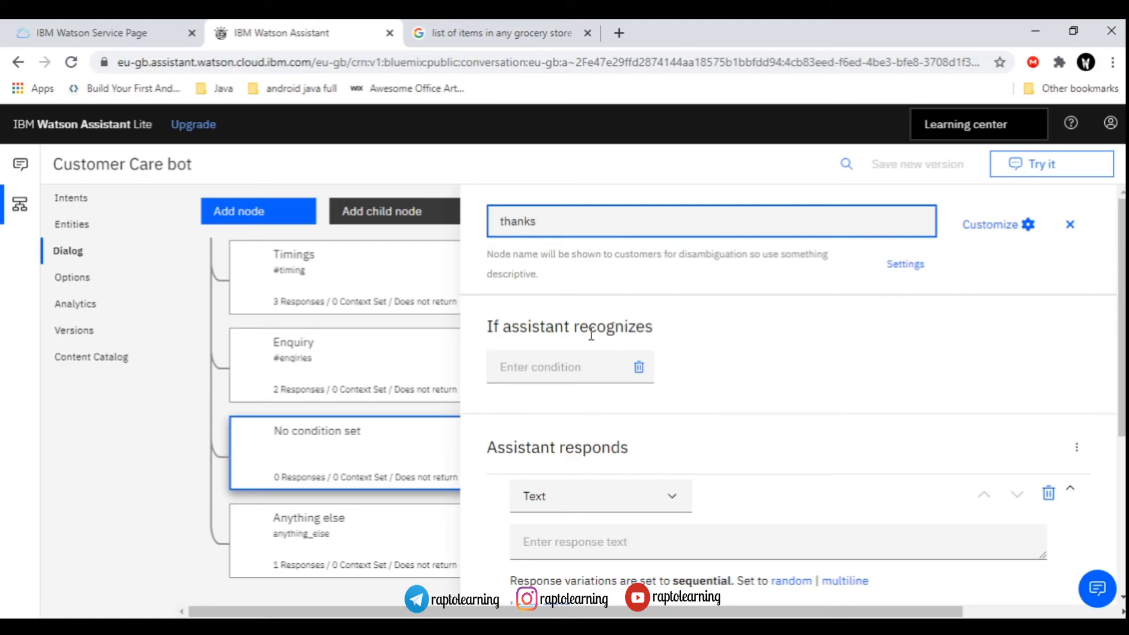
- Set the thanks node to trigger when the assistant recognizes the #thanks intent
left_click(552, 367)
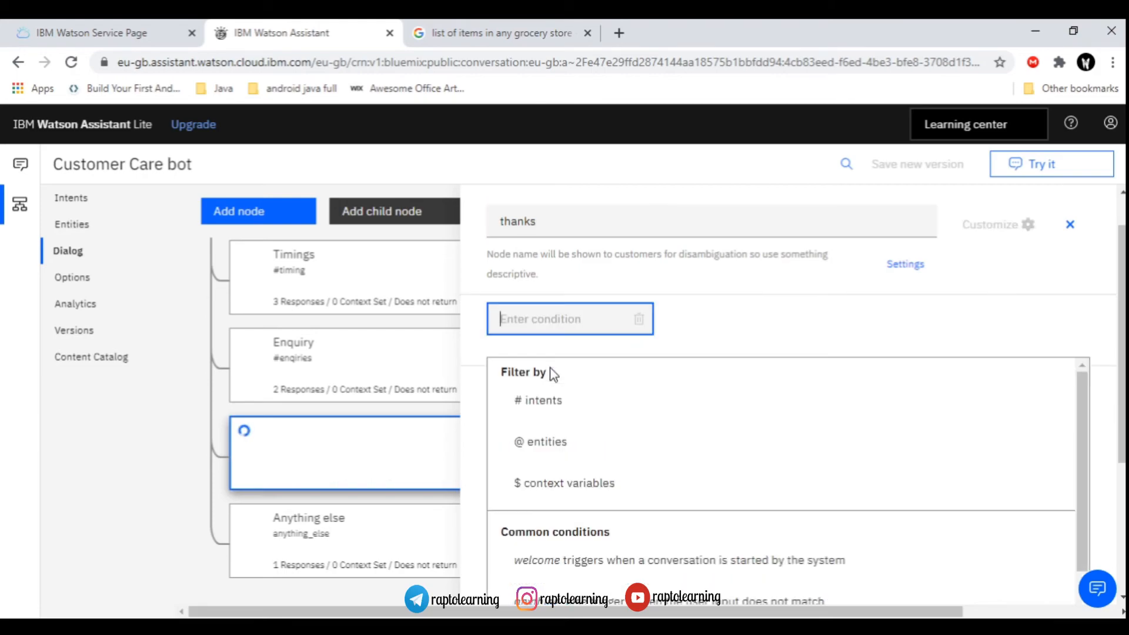
left_click(582, 399)
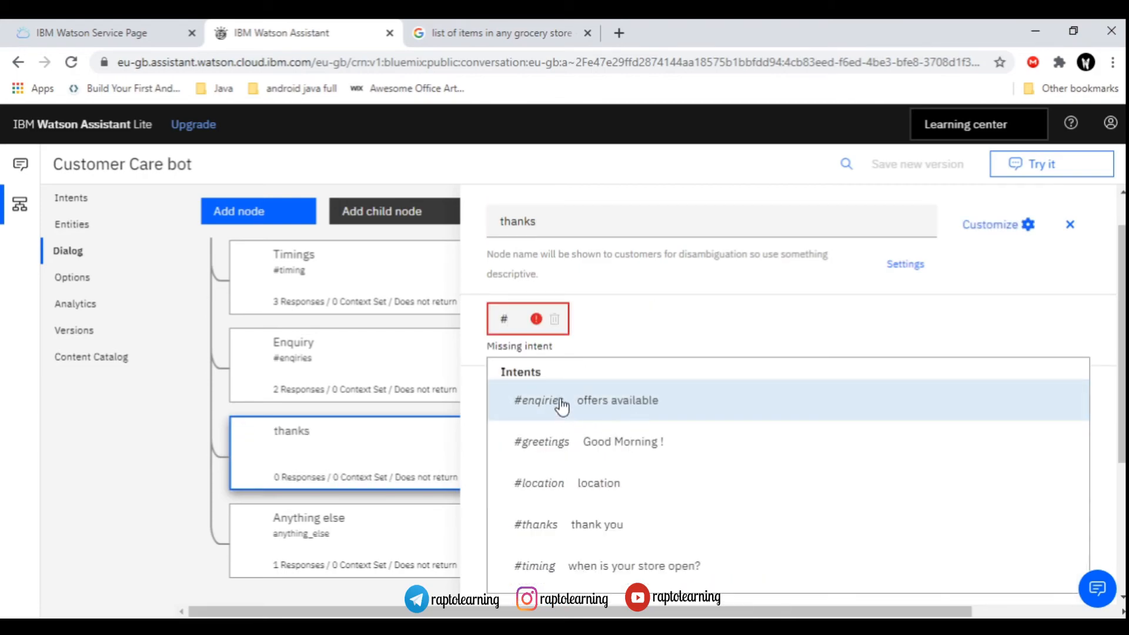
left_click(602, 528)
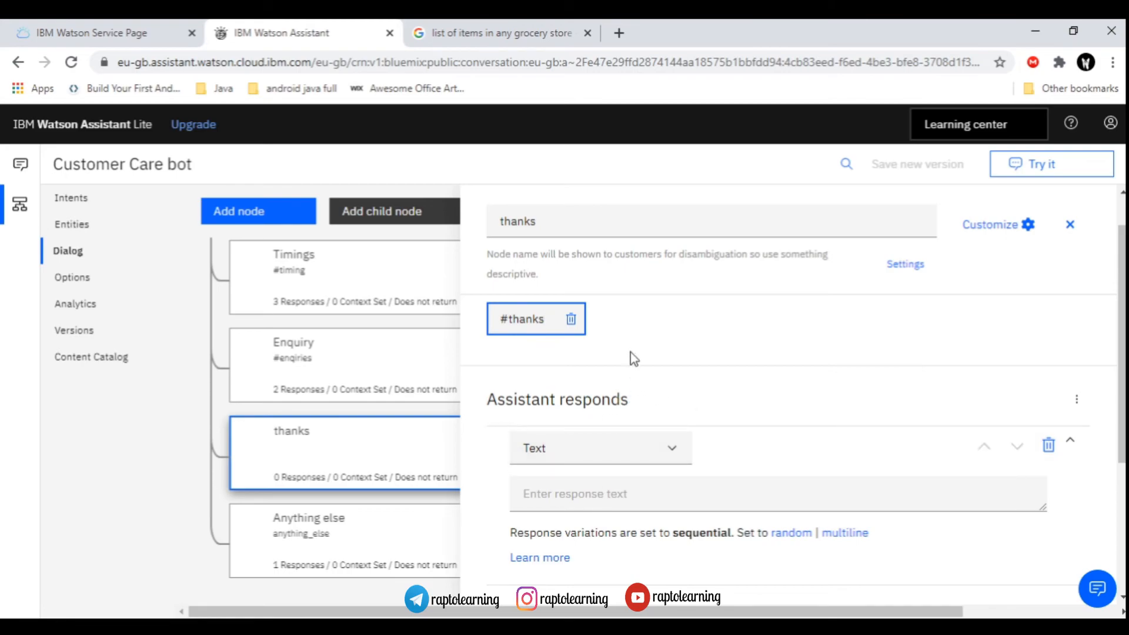
- Enter "Ok bye ! Meet you at the store." as the thanks node's text response
scroll(633, 356, "down", 2)
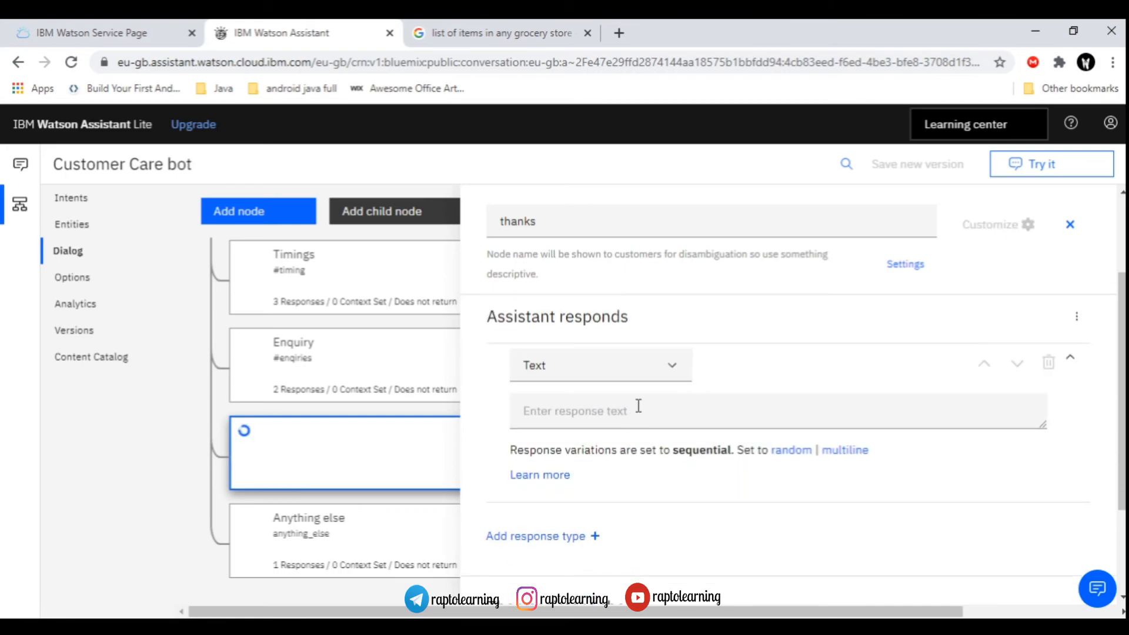
left_click(639, 408)
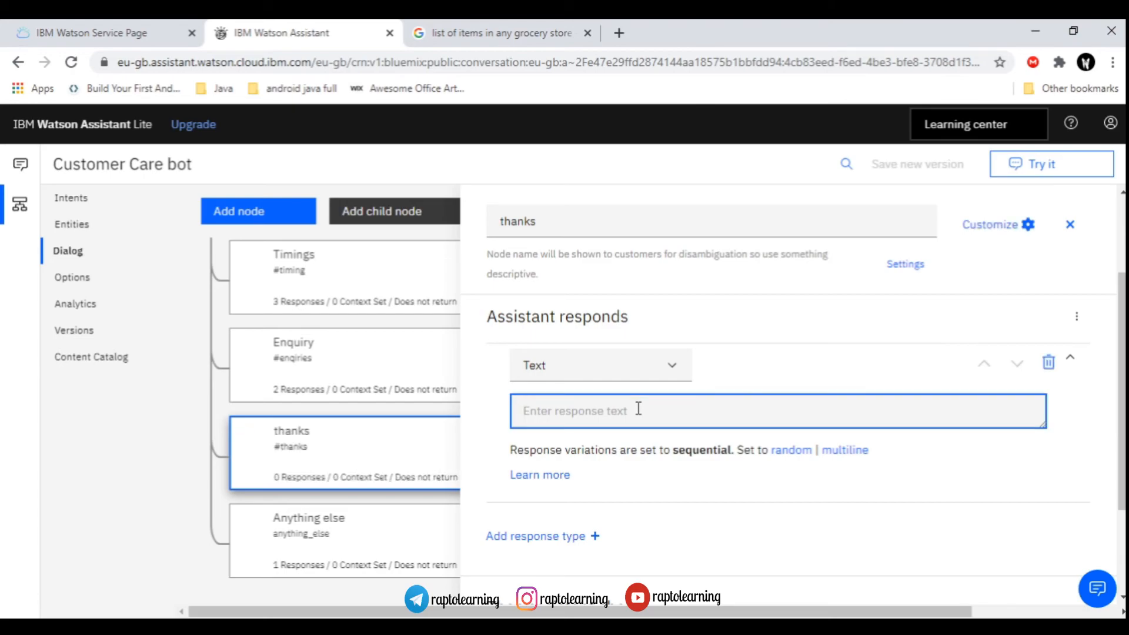
type("T")
key("BackSpace")
type("Ok bye")
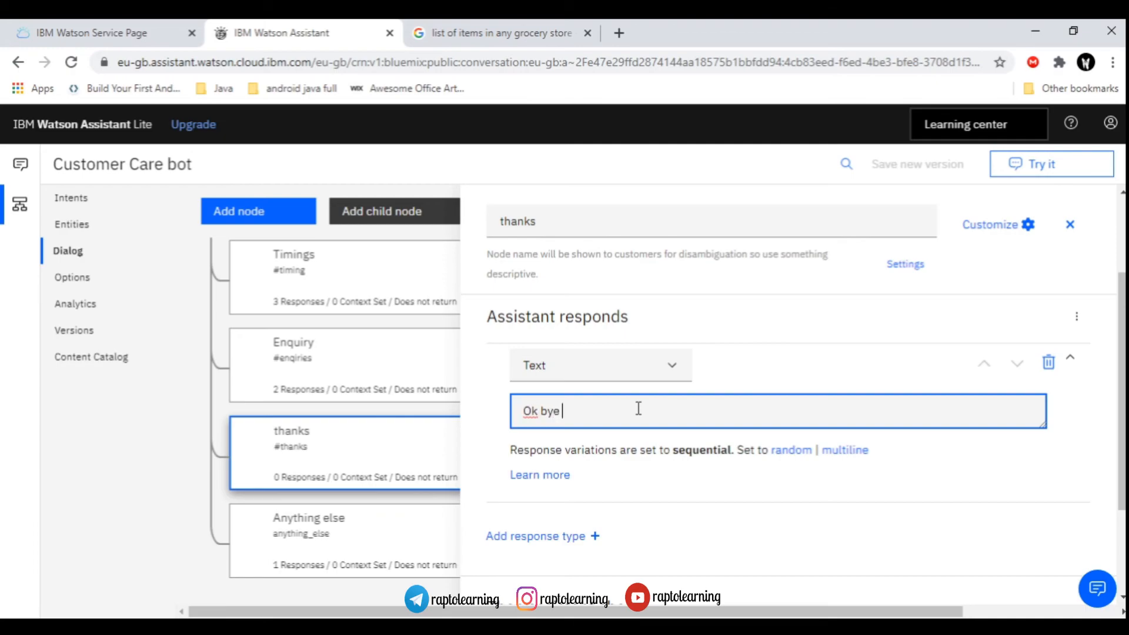
type(" ! Meet you at the store.")
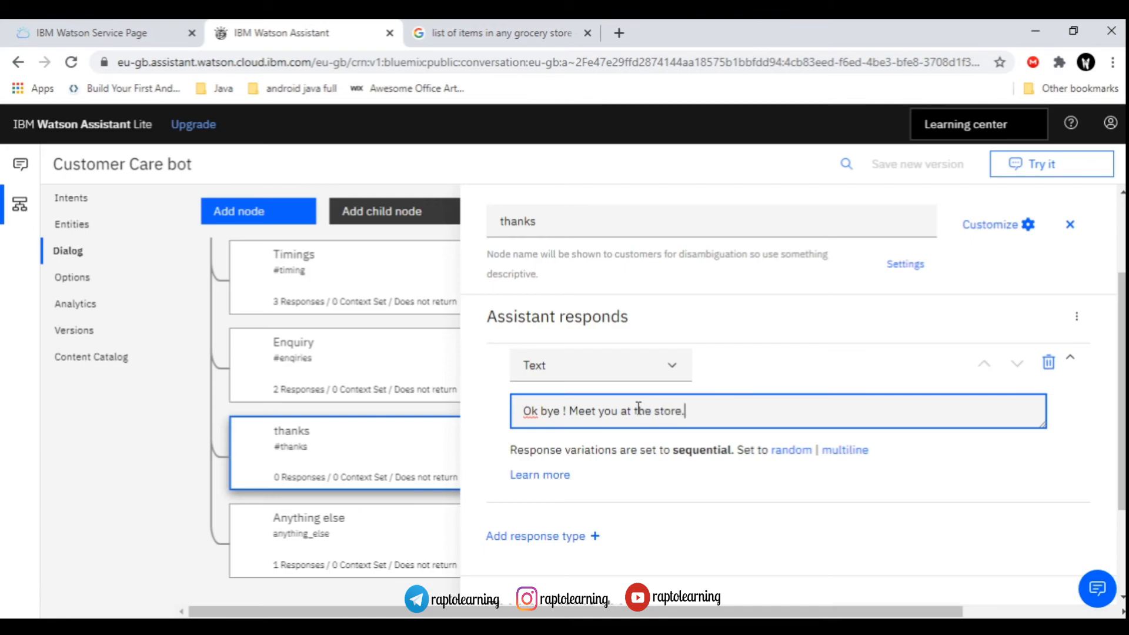
- Add a second text response type reading "Bye meet you soon !" to the thanks node and close the node
scroll(650, 448, "down", 1)
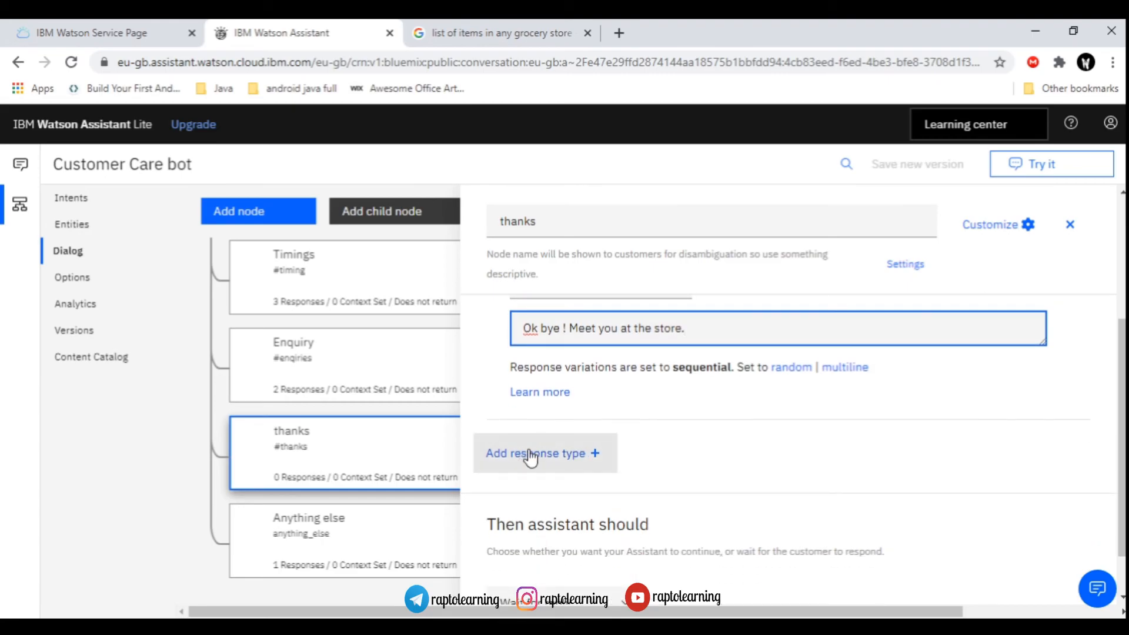
left_click(530, 455)
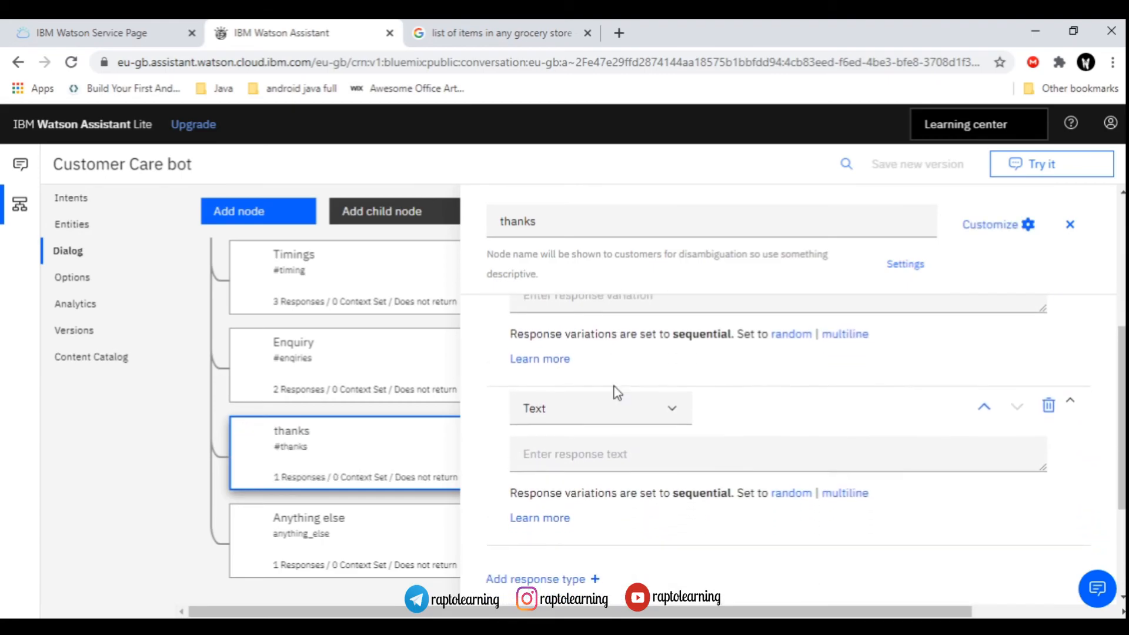
left_click(631, 449)
type("Bye")
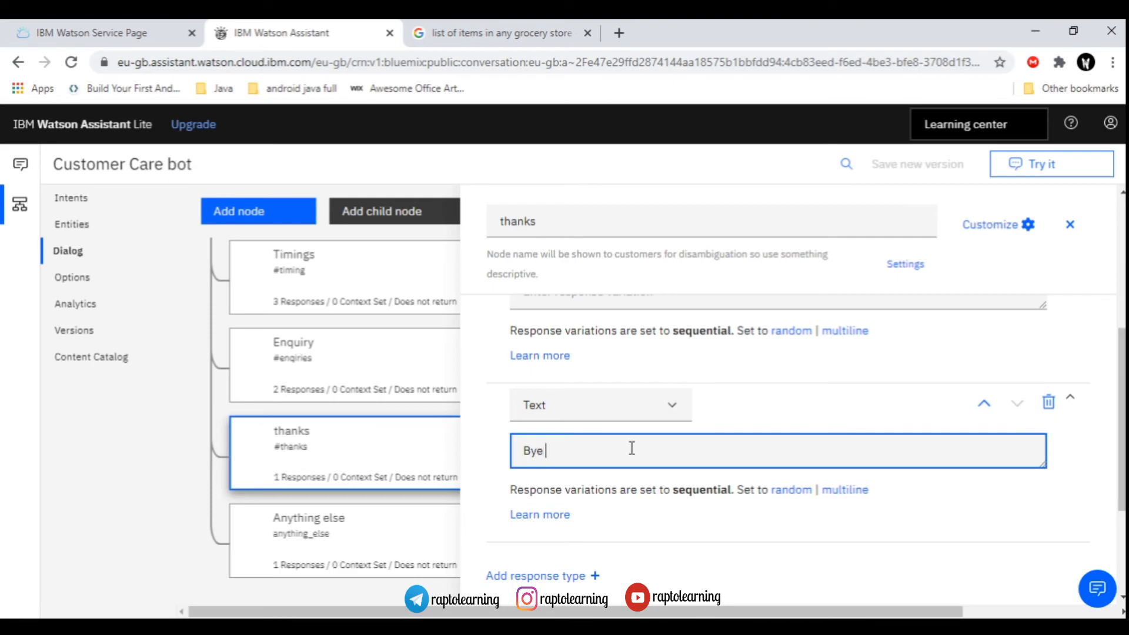
type(" meet you sso")
key("Left")
key("Left")
key("BackSpace")
type("o")
scroll(676, 497, "up", 3)
scroll(676, 502, "down", 5)
left_click(745, 409)
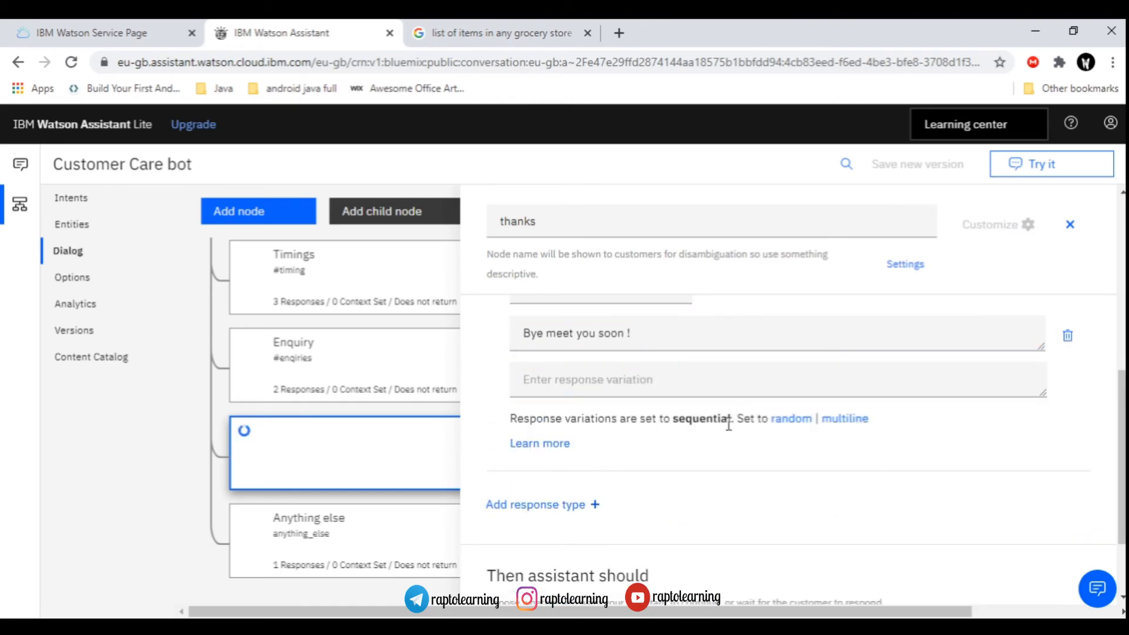
scroll(700, 434, "up", 4)
scroll(696, 438, "down", 3)
scroll(756, 414, "up", 3)
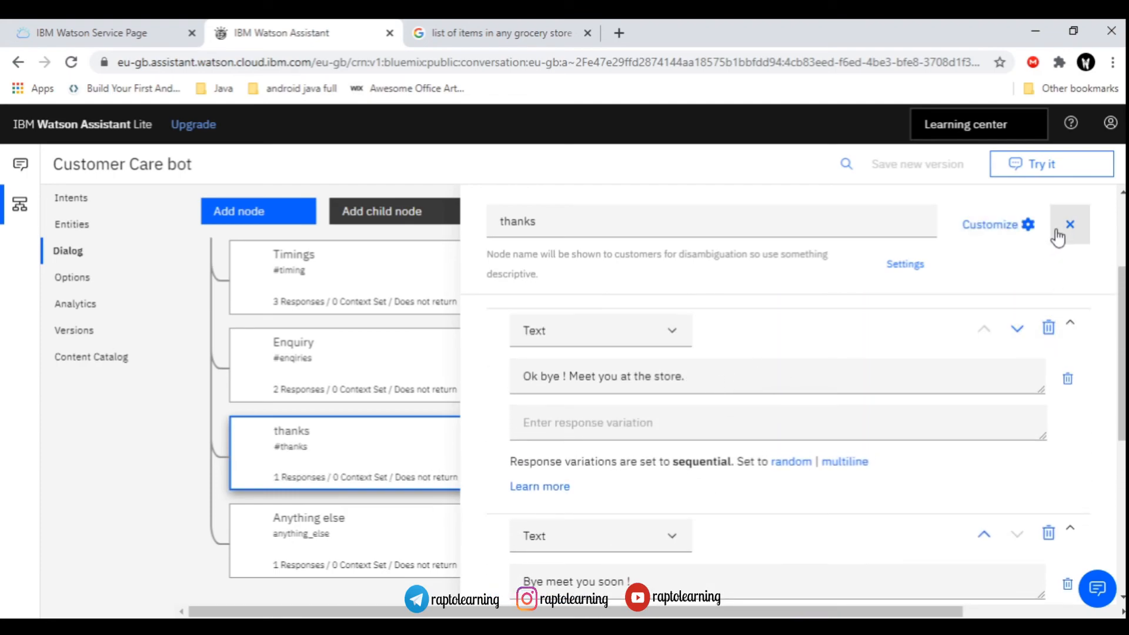
left_click(1057, 232)
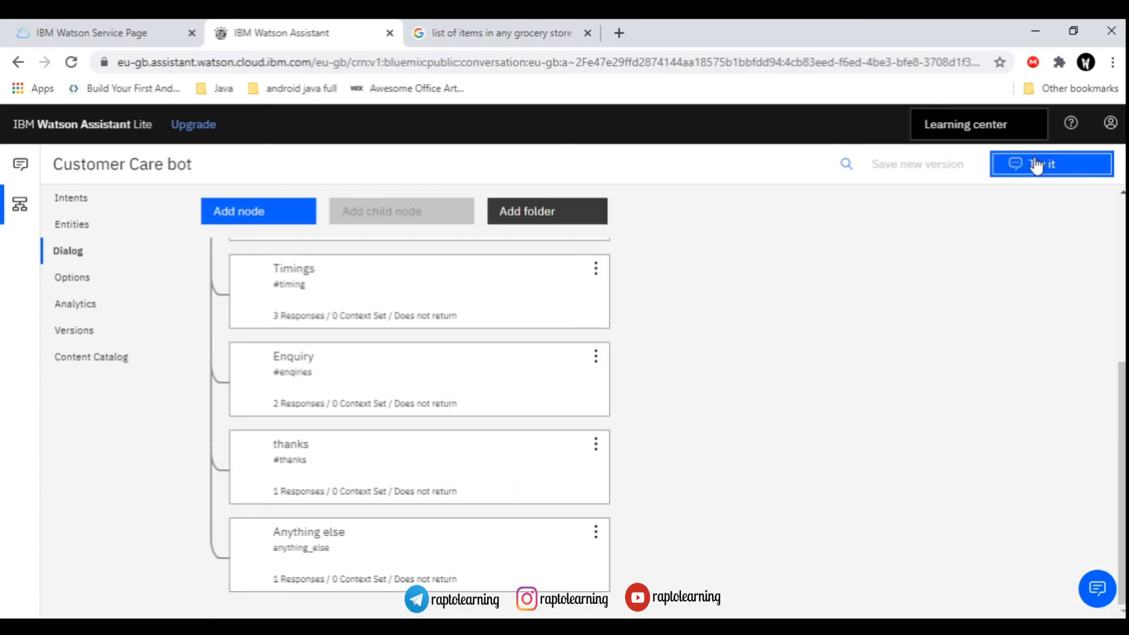
- Clear the test conversation and try the bot with the message "thanks"
left_click(1036, 166)
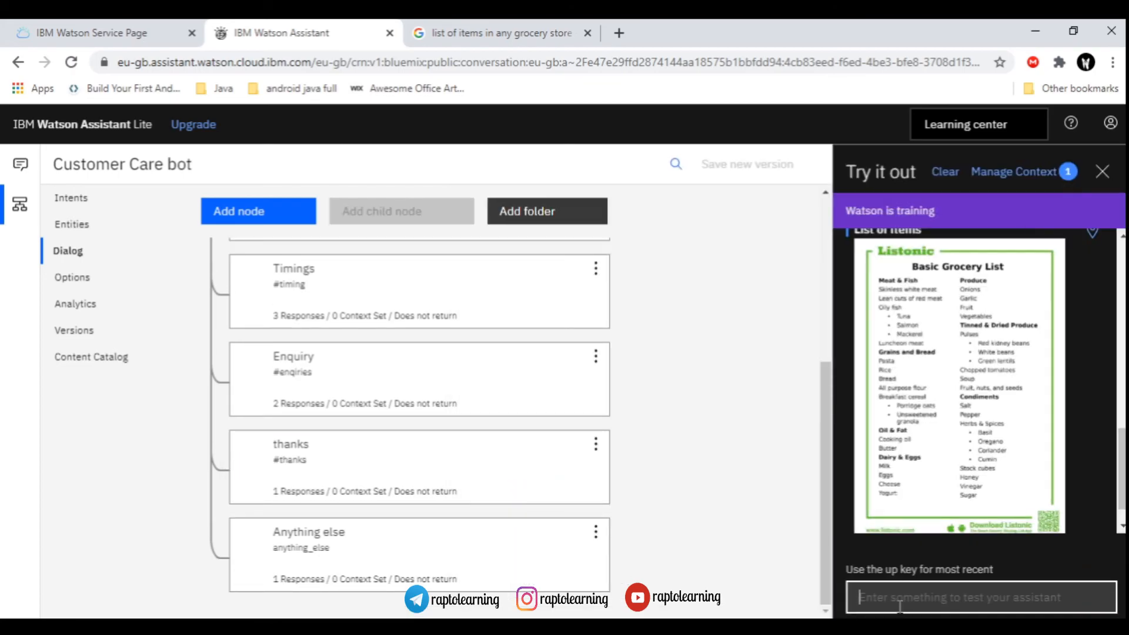
type("th")
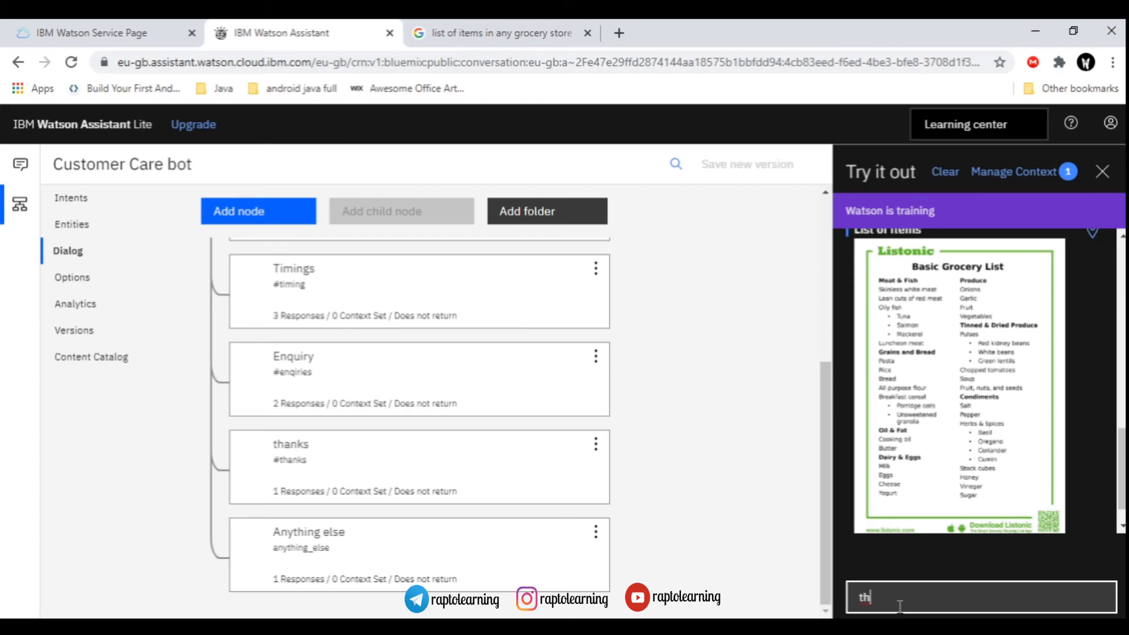
key("BackSpace")
key("BackSpace")
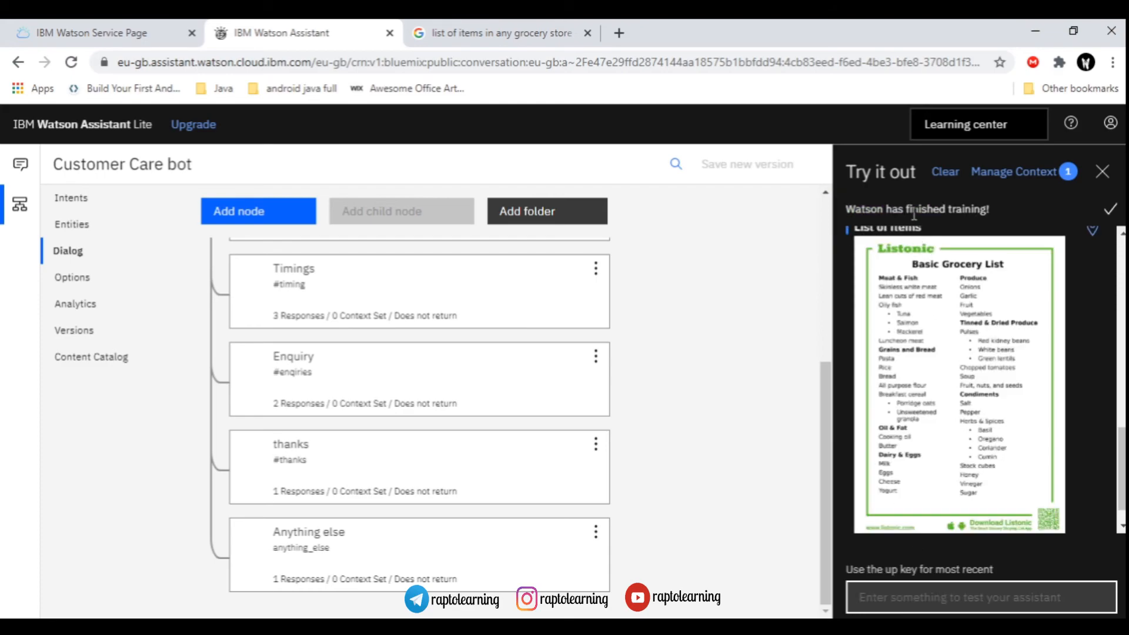
left_click(945, 172)
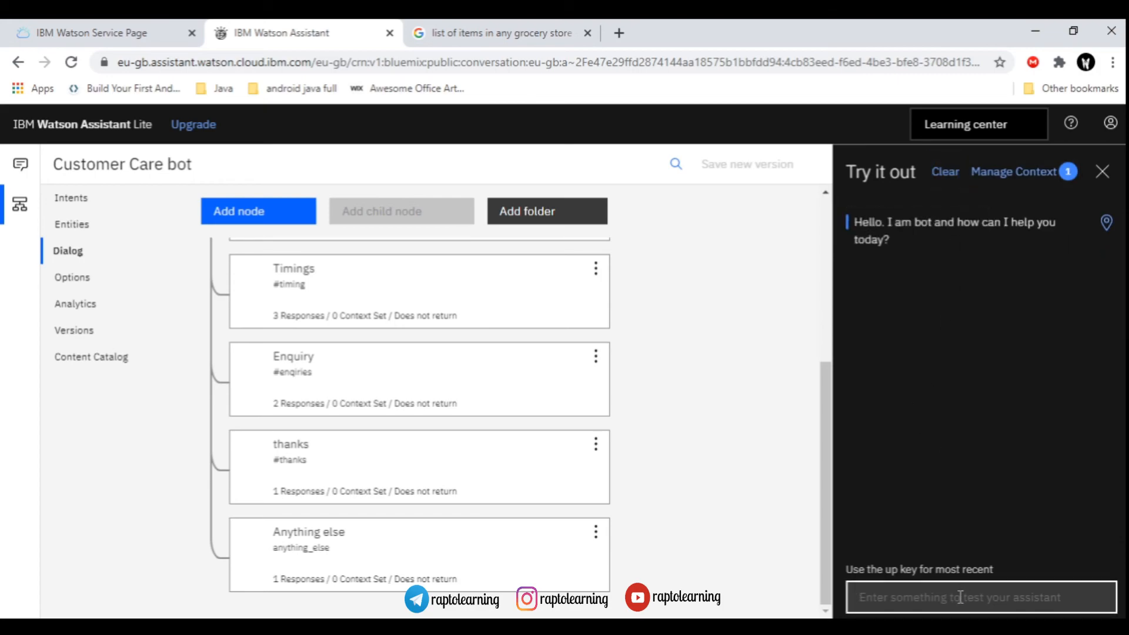
type("tha")
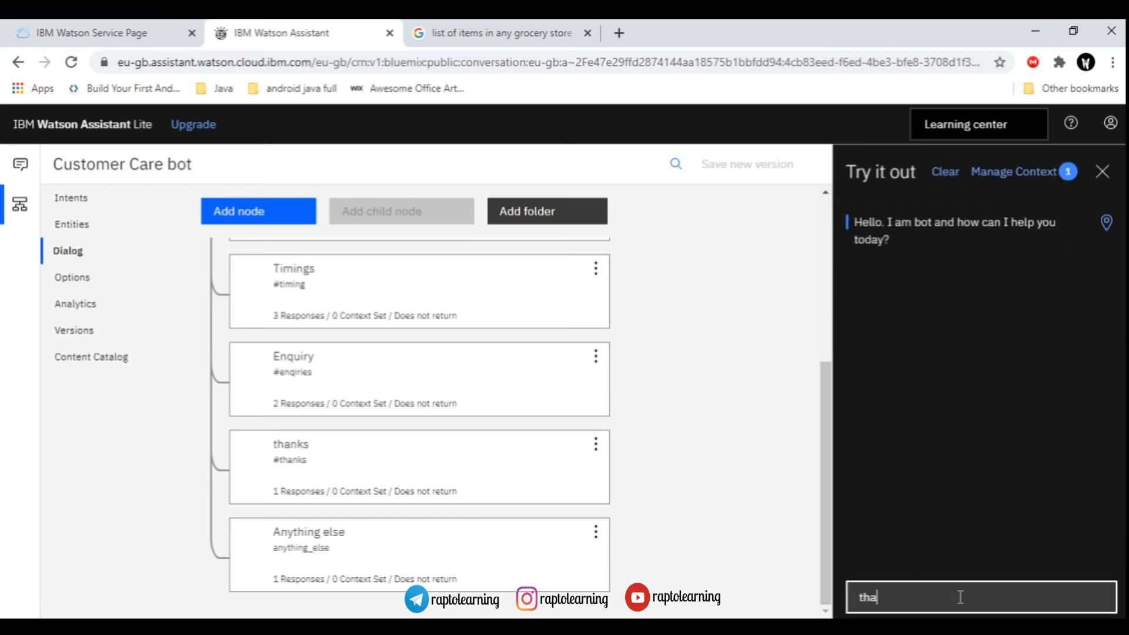
type("nks")
key("Return")
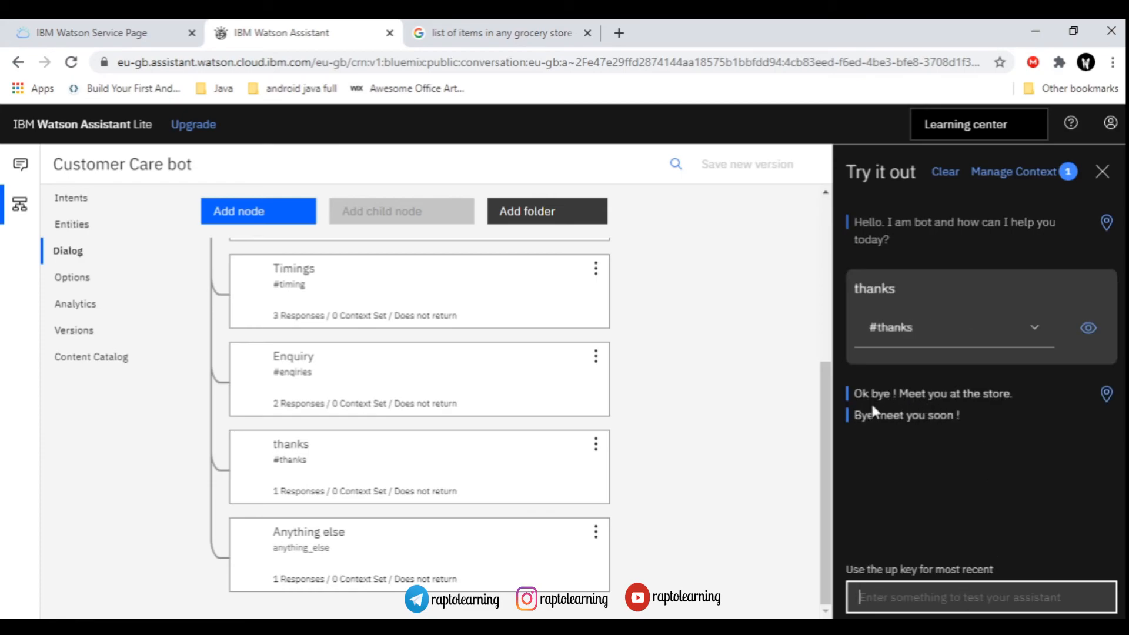
left_click_drag(872, 395, 920, 420)
left_click(948, 423)
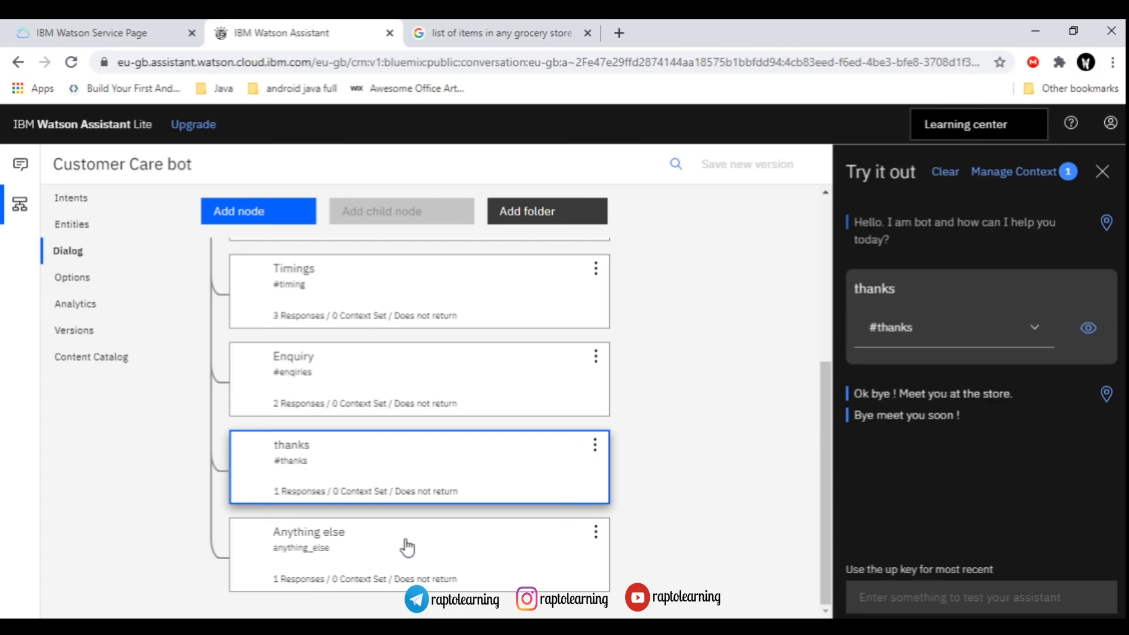
- Reopen the thanks node and set the response variations of its first text response to random
left_click(385, 479)
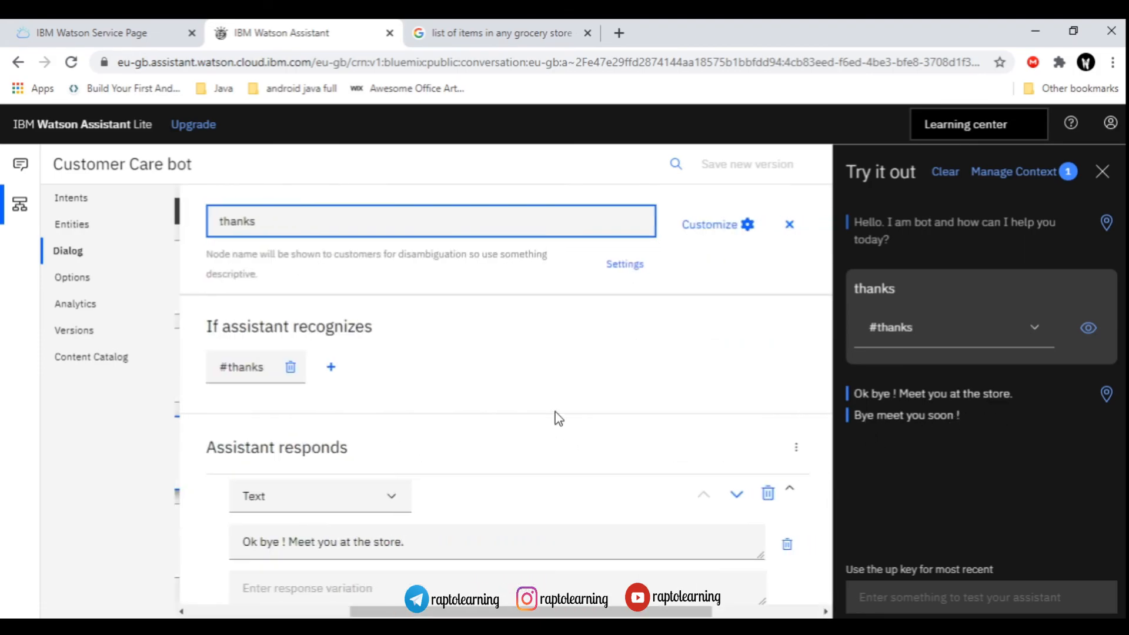
scroll(404, 447, "down", 3)
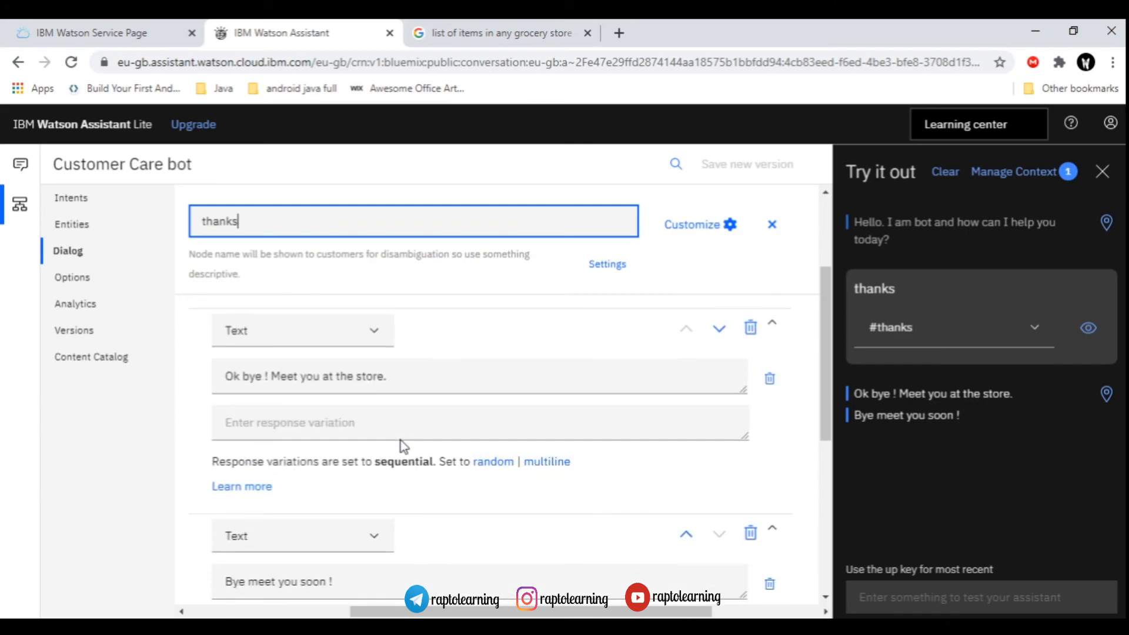
scroll(442, 457, "down", 2)
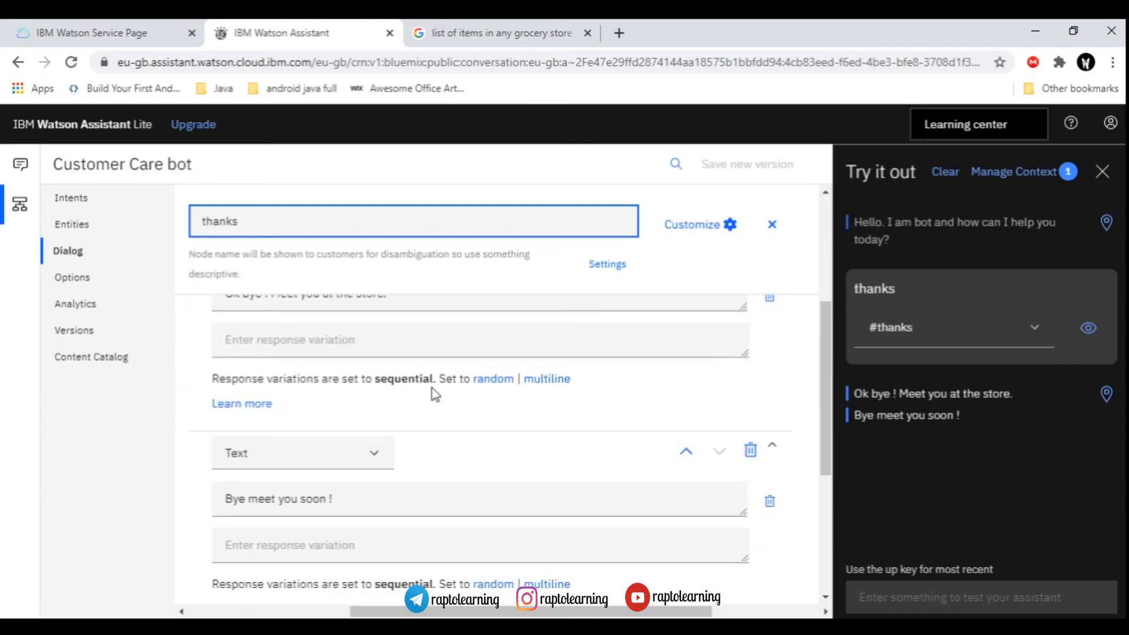
left_click(493, 380)
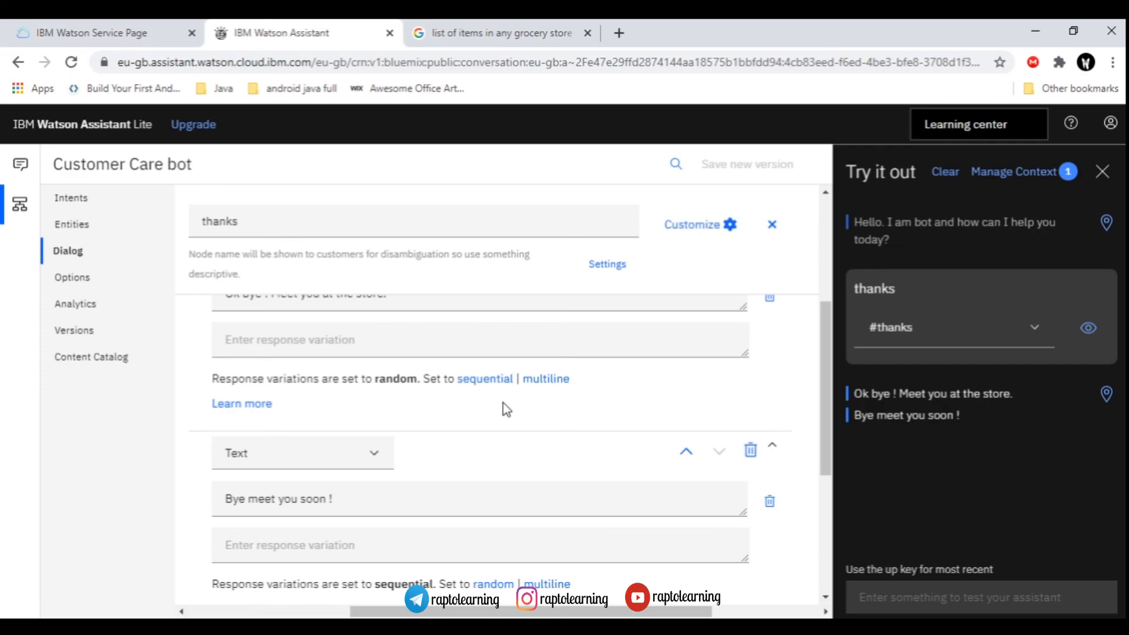
- Send "thanks" to the bot again to test the random setting
left_click(906, 597)
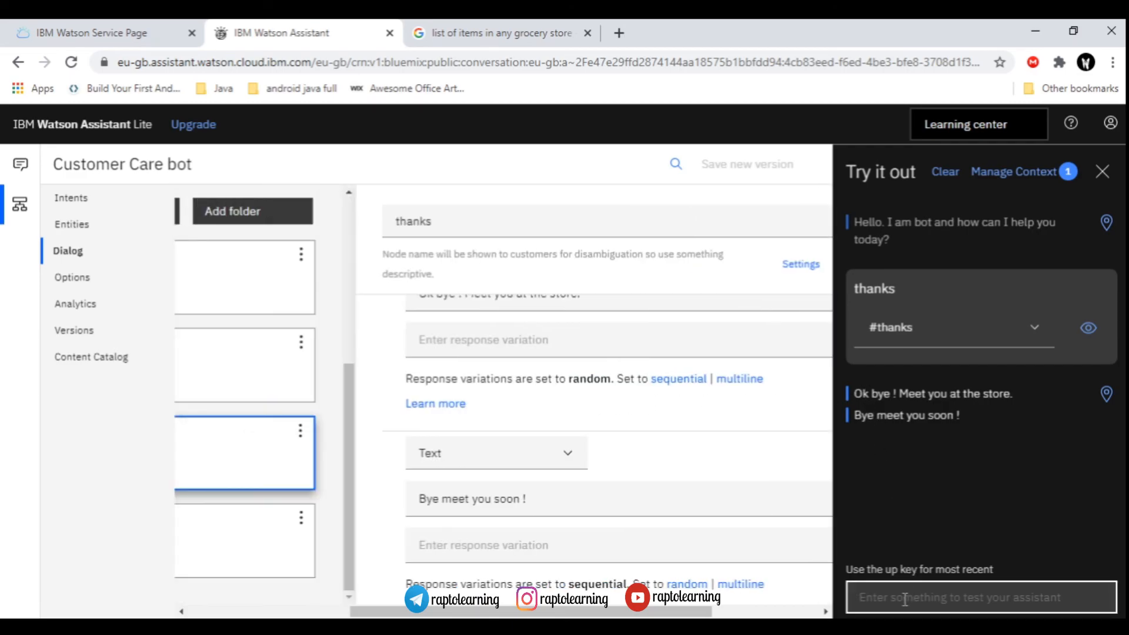
type("thanks")
key("Return")
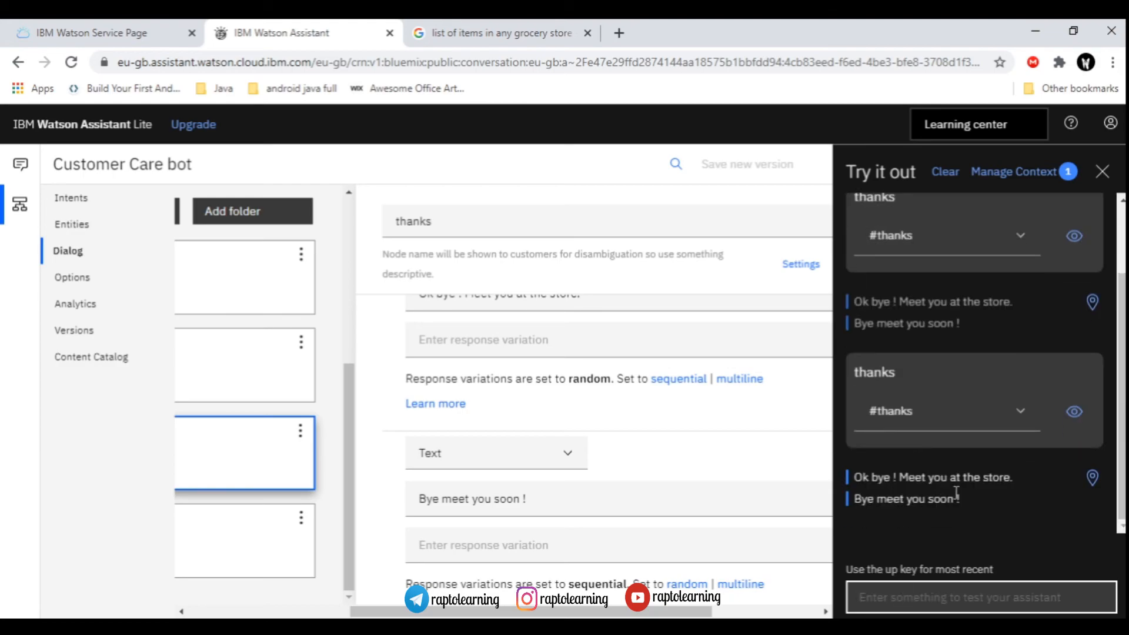
- Examine the thanks node's condition, its response types and the additional options for its responses
mouse_move(568, 421)
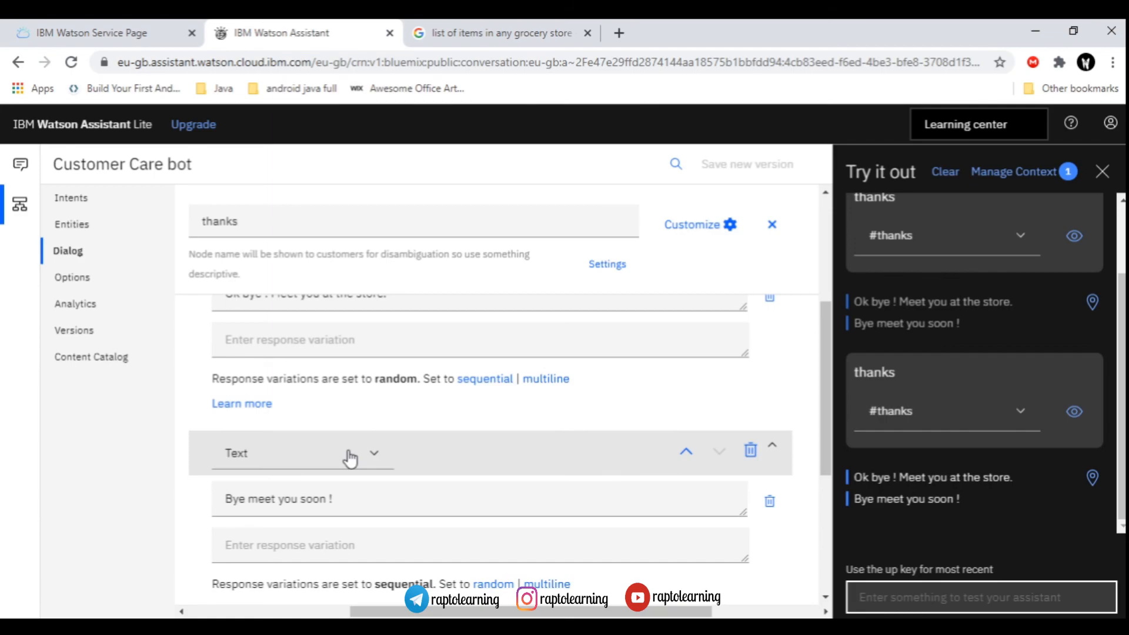
scroll(456, 435, "up", 1)
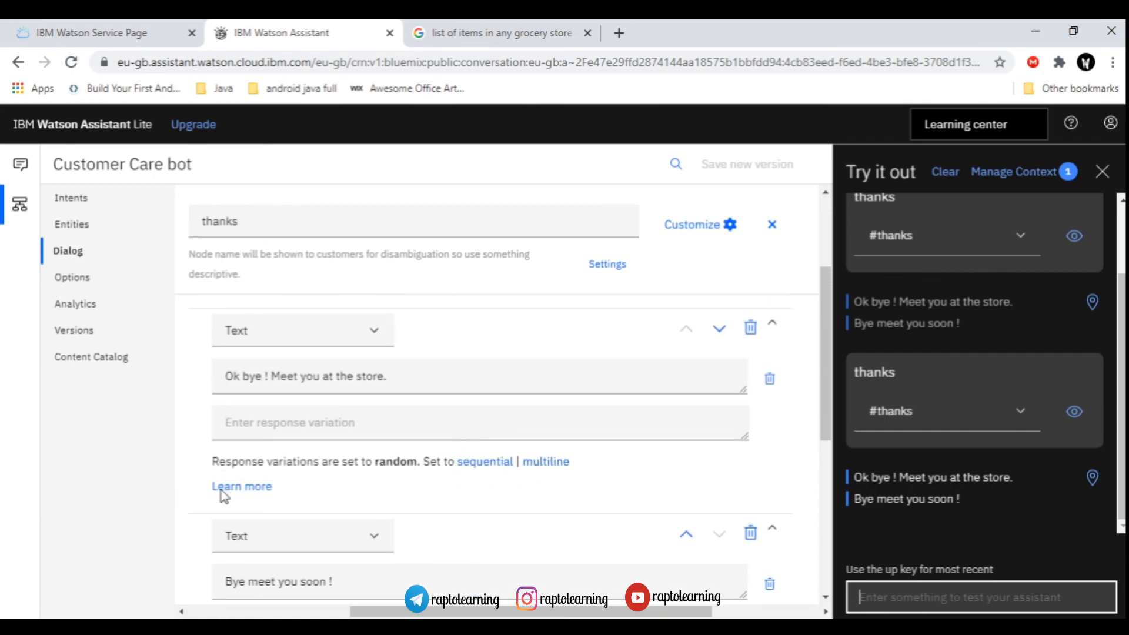
scroll(332, 479, "up", 3)
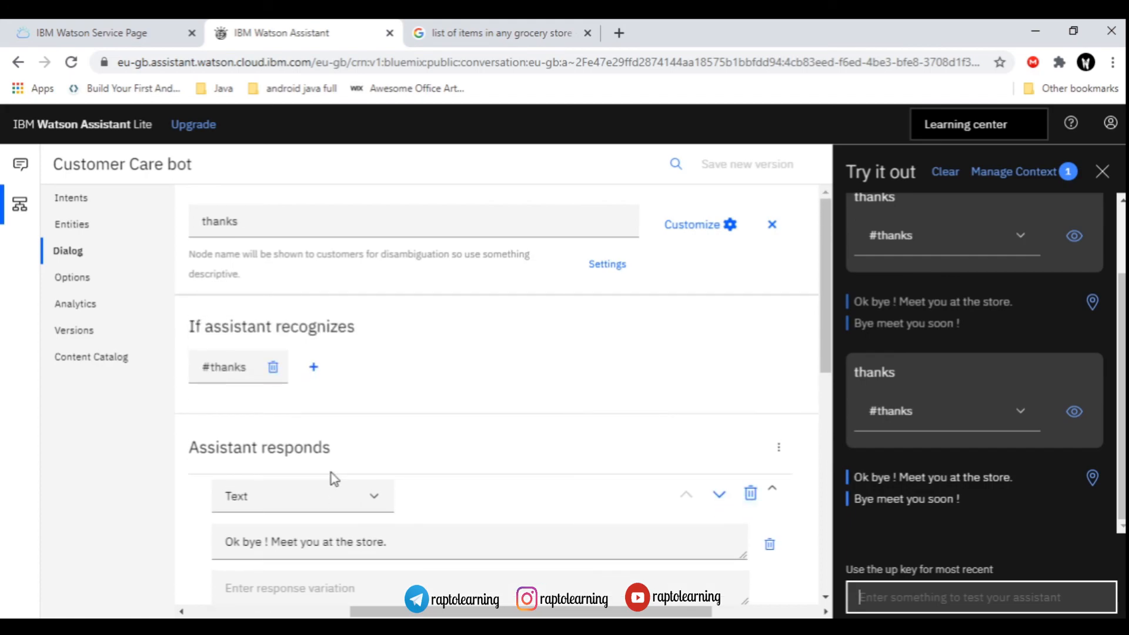
scroll(334, 478, "down", 1)
left_click(365, 423)
left_click(365, 425)
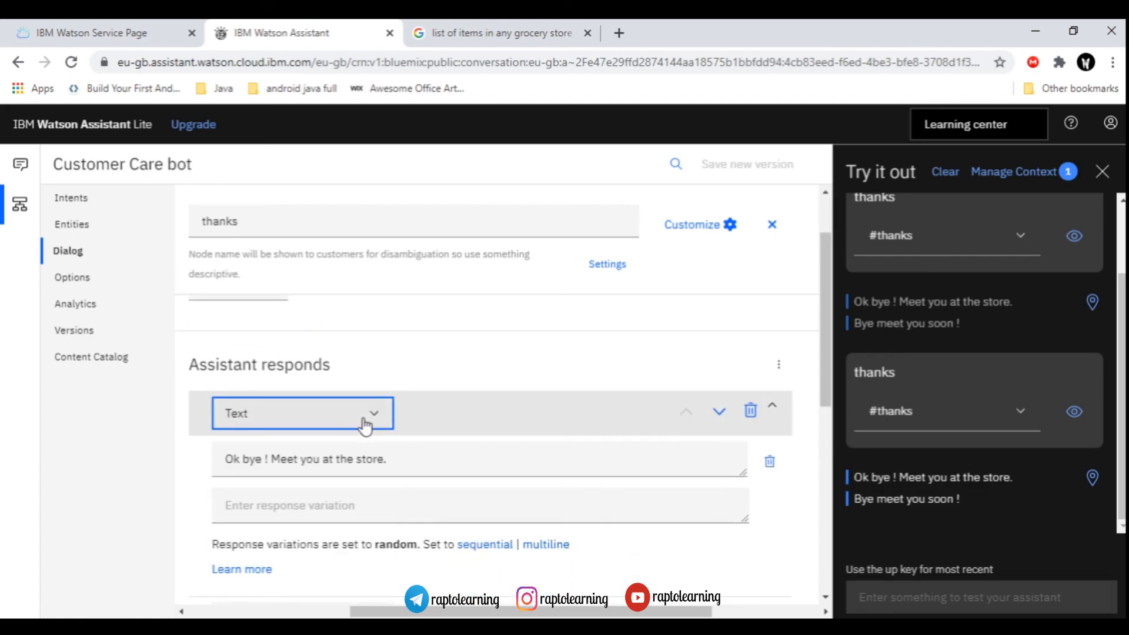
scroll(654, 486, "down", 3)
scroll(654, 485, "up", 3)
left_click(779, 365)
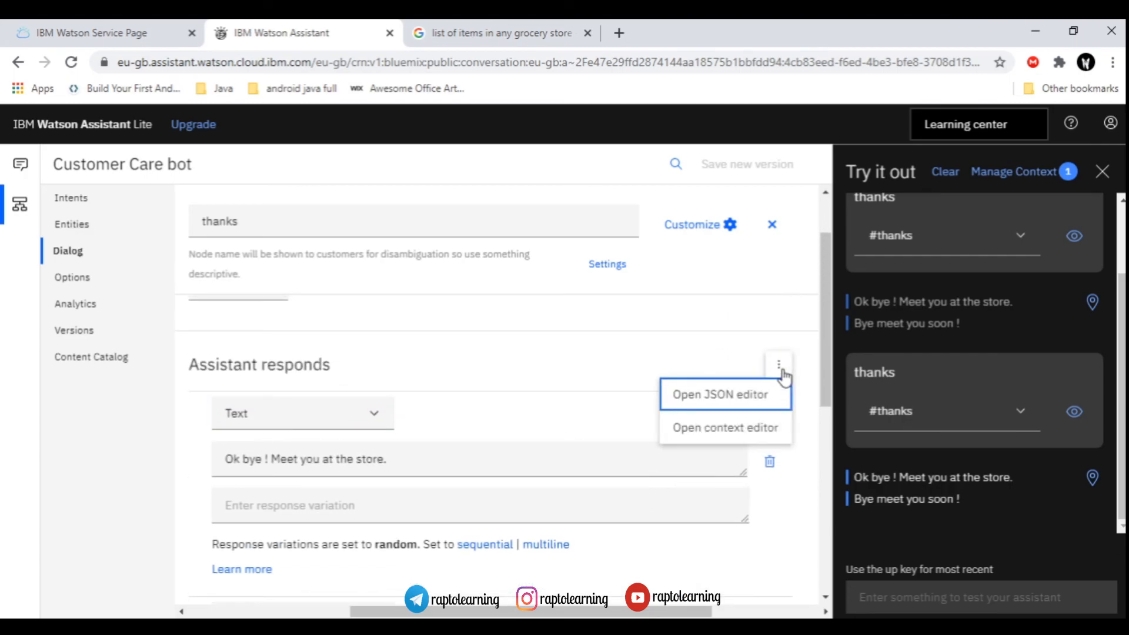
left_click(781, 370)
- Set the response variations of the second text response, "Bye meet you soon !", to random
scroll(653, 503, "down", 2)
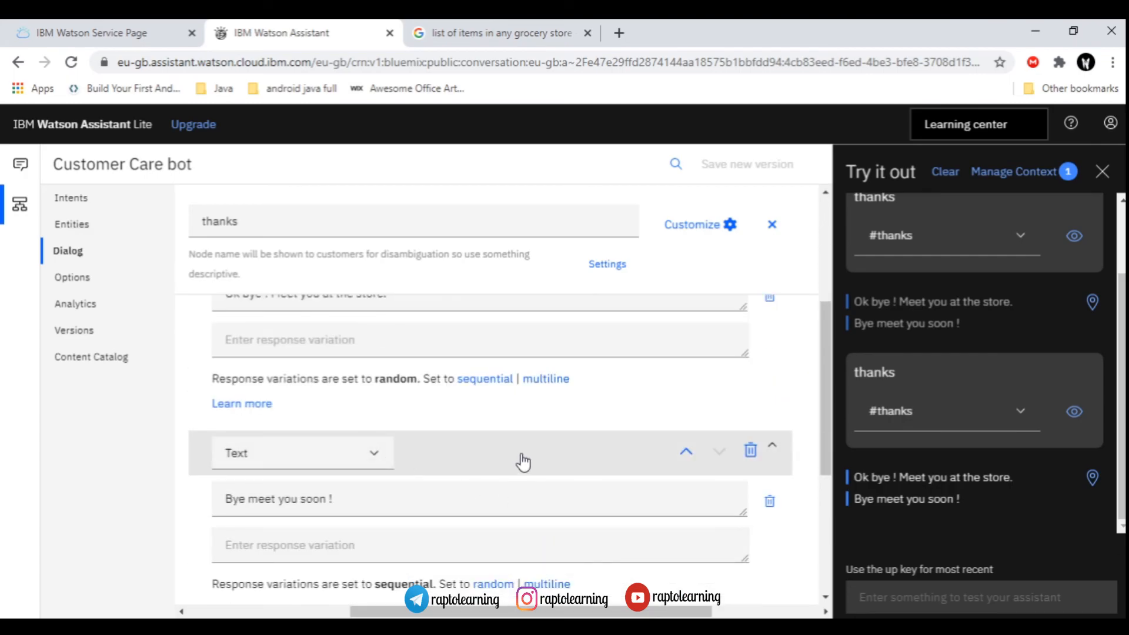
scroll(492, 488, "down", 3)
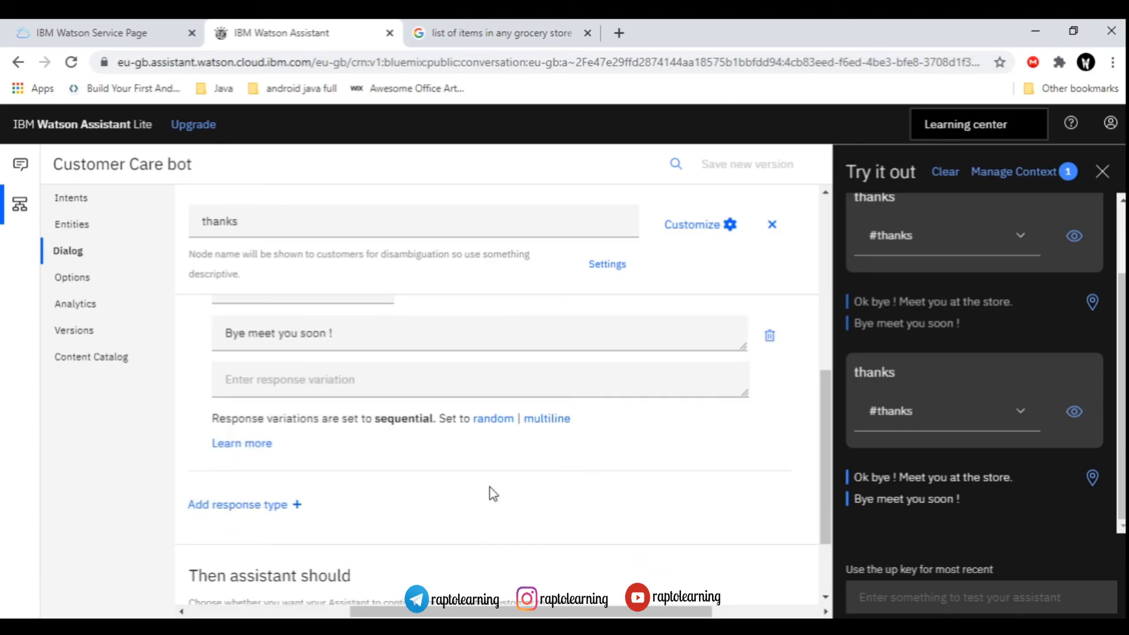
left_click(495, 428)
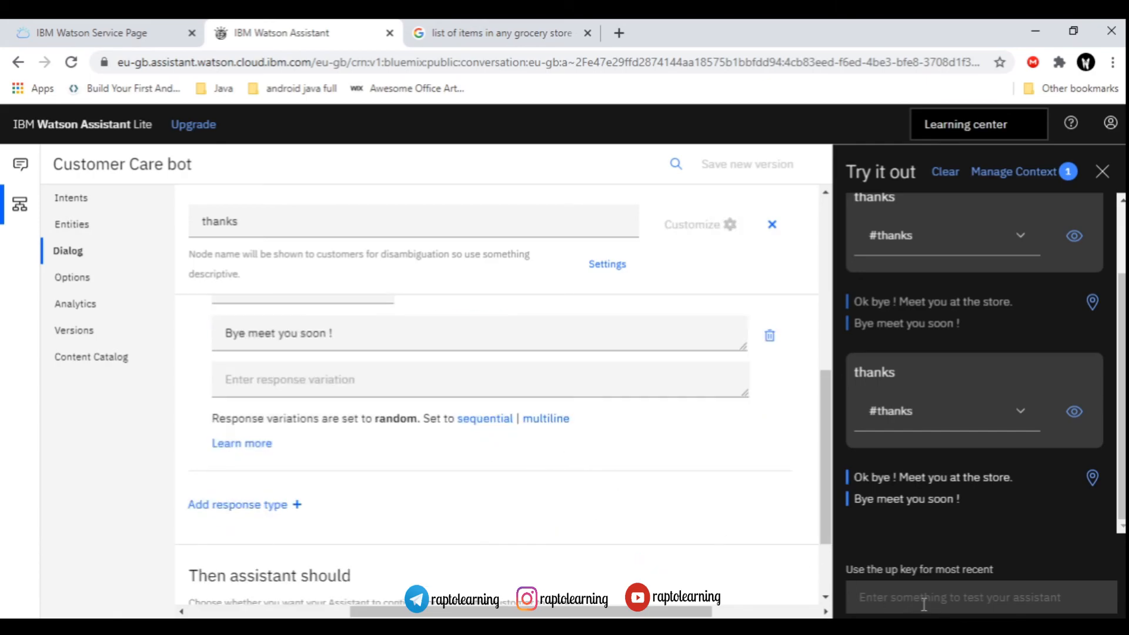
- Delete the second text response and set the remaining response's variations back to sequential
left_click(486, 474)
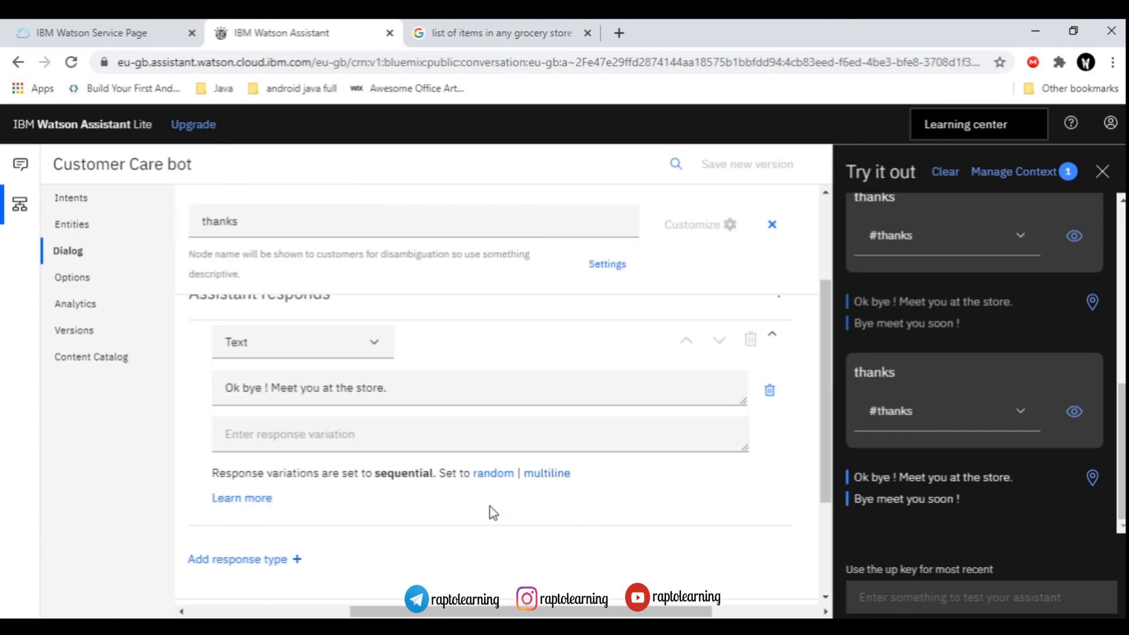
- Add "Bye meet you soon !" as the second variation of the thanks node's text response, remove the extra empty response, and close the node
left_click(269, 560)
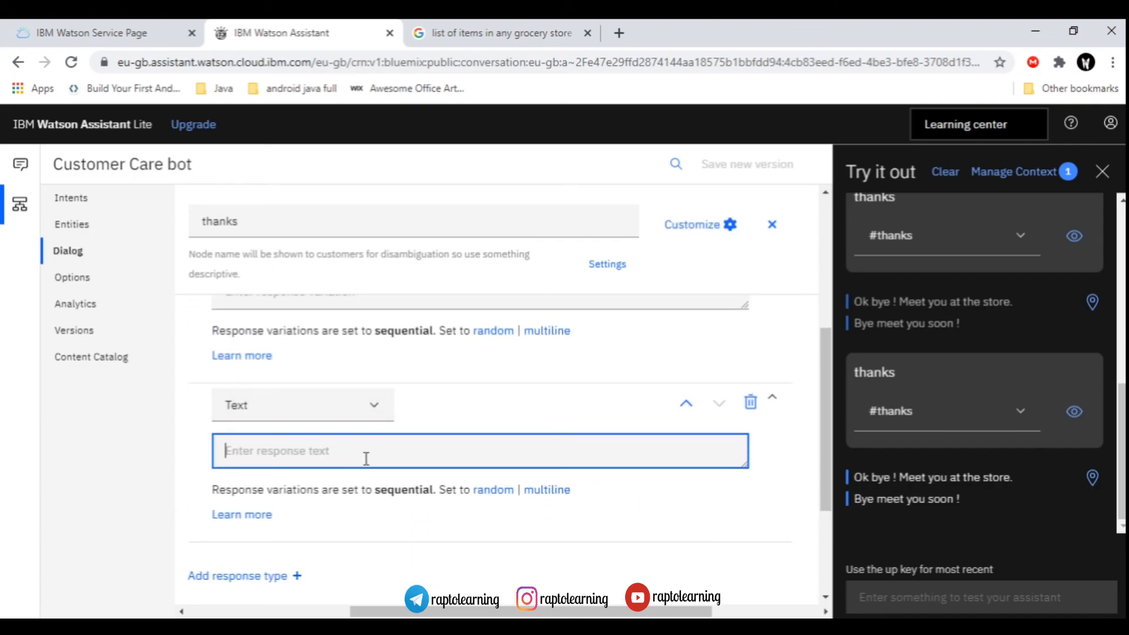
scroll(367, 459, "up", 2)
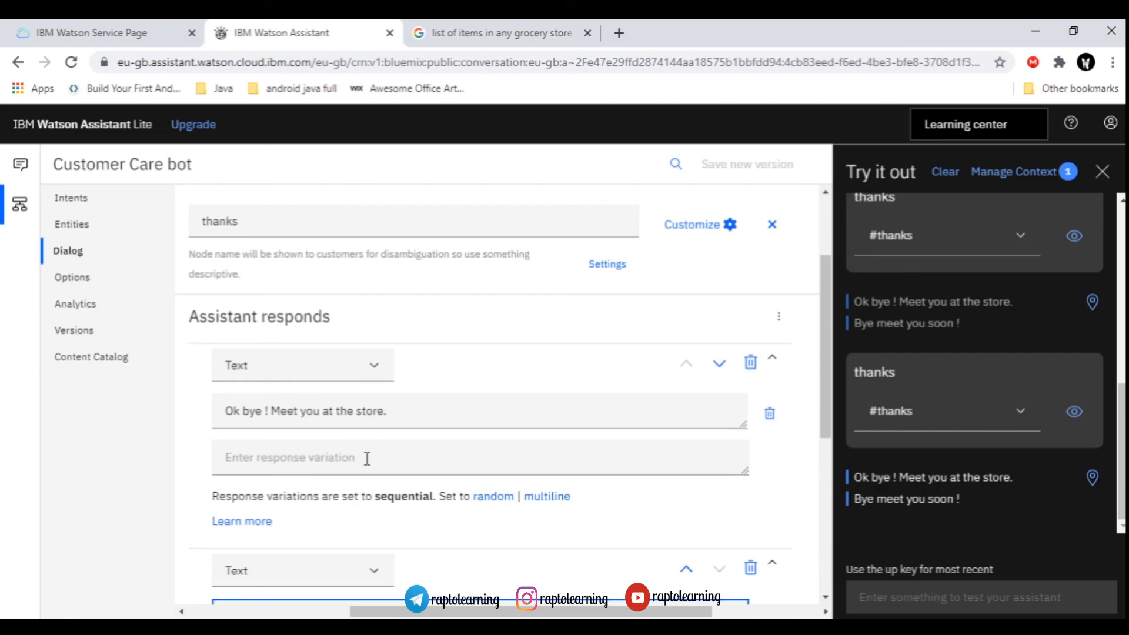
left_click(367, 459)
type("Bye meet you soon !")
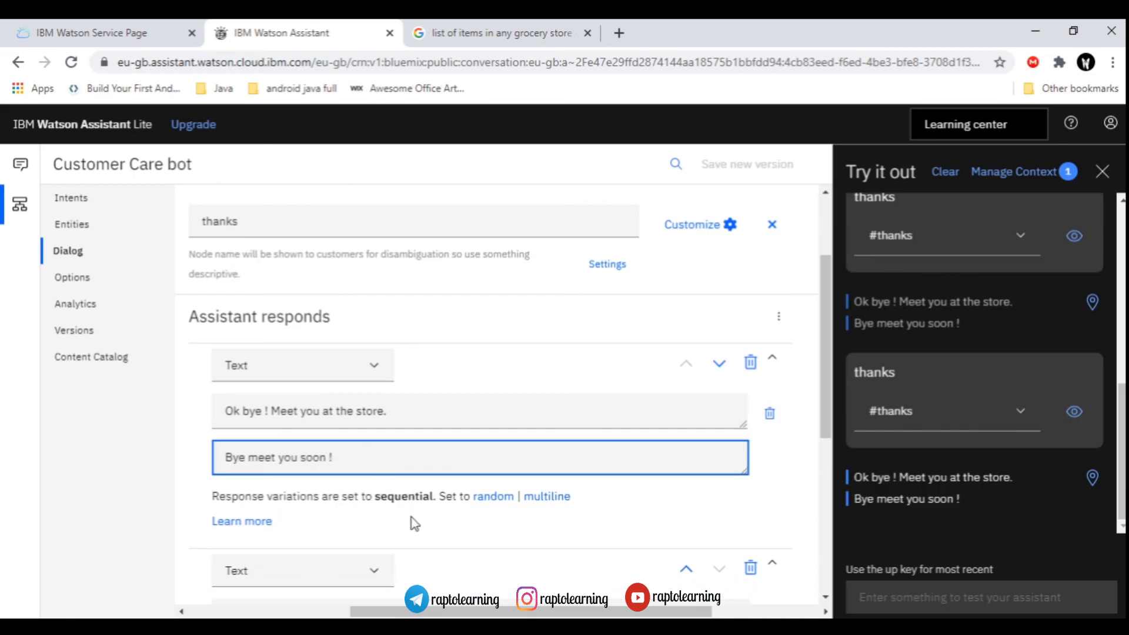
scroll(415, 522, "down", 3)
left_click(751, 402)
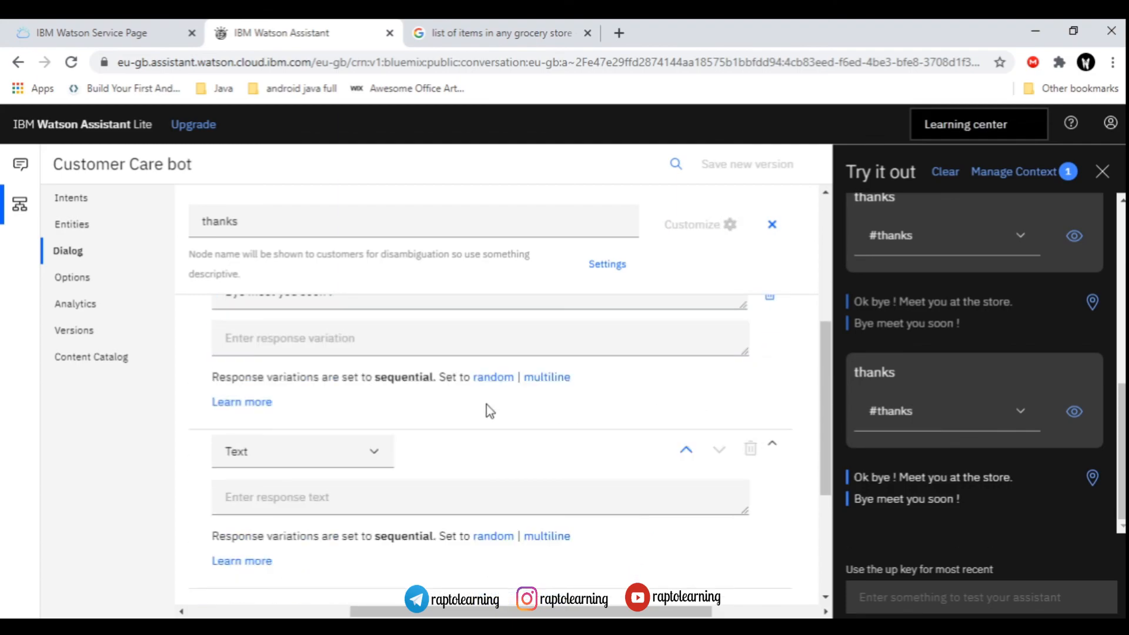
scroll(486, 409, "up", 3)
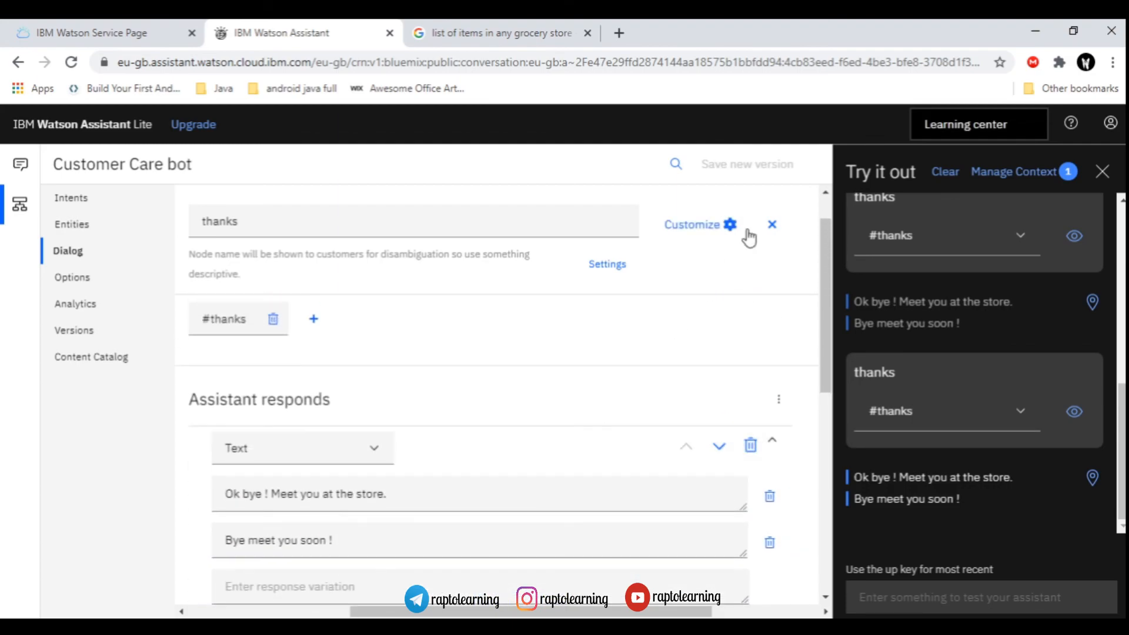
left_click(771, 225)
- Send "bye" to the bot twice to test the sequential response variations
left_click(900, 595)
type("bye")
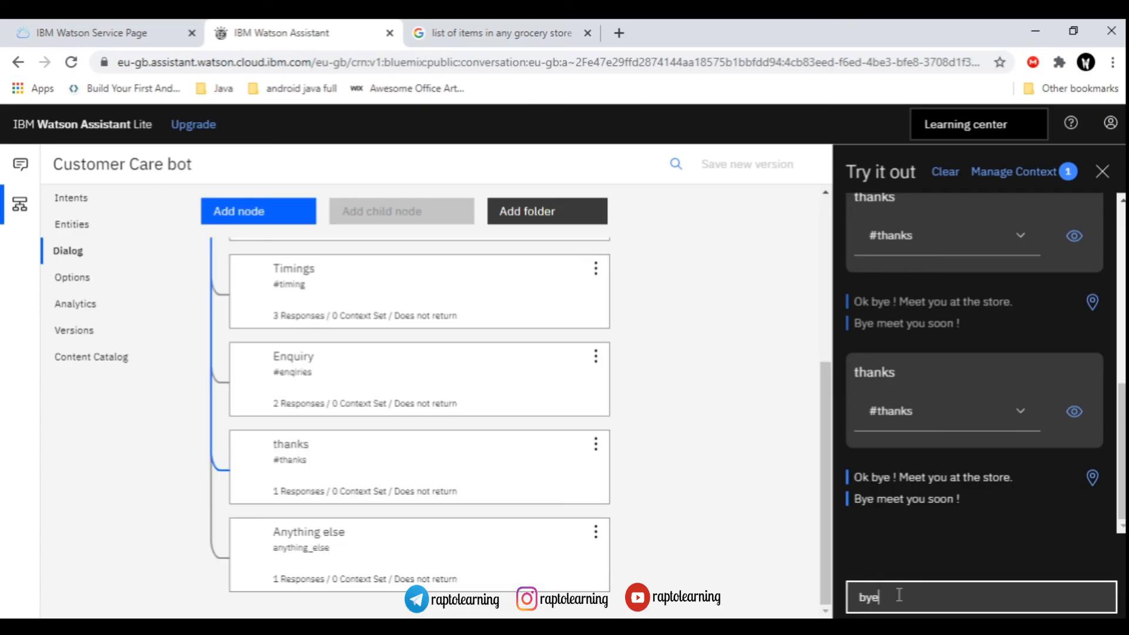
key("Return")
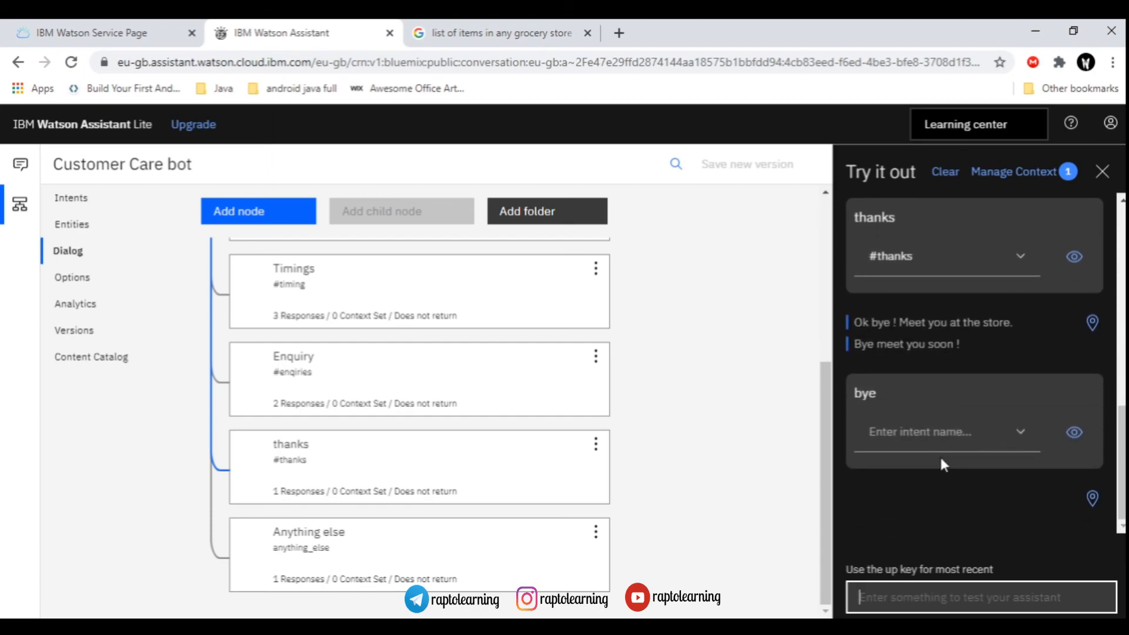
left_click_drag(898, 498, 1004, 498)
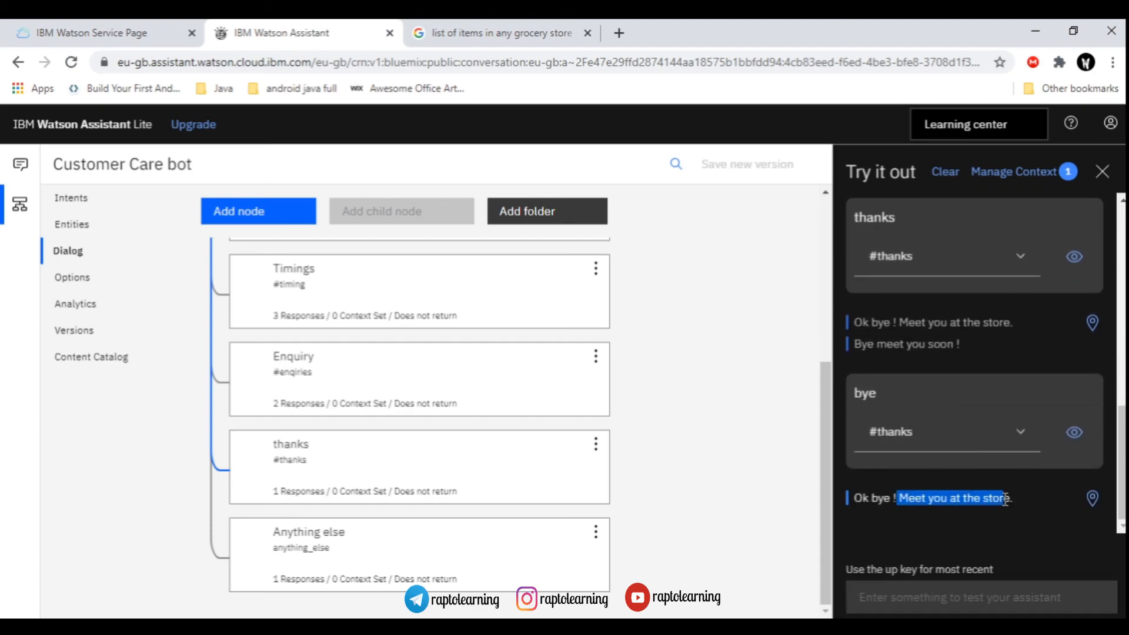
left_click(946, 594)
type("bye")
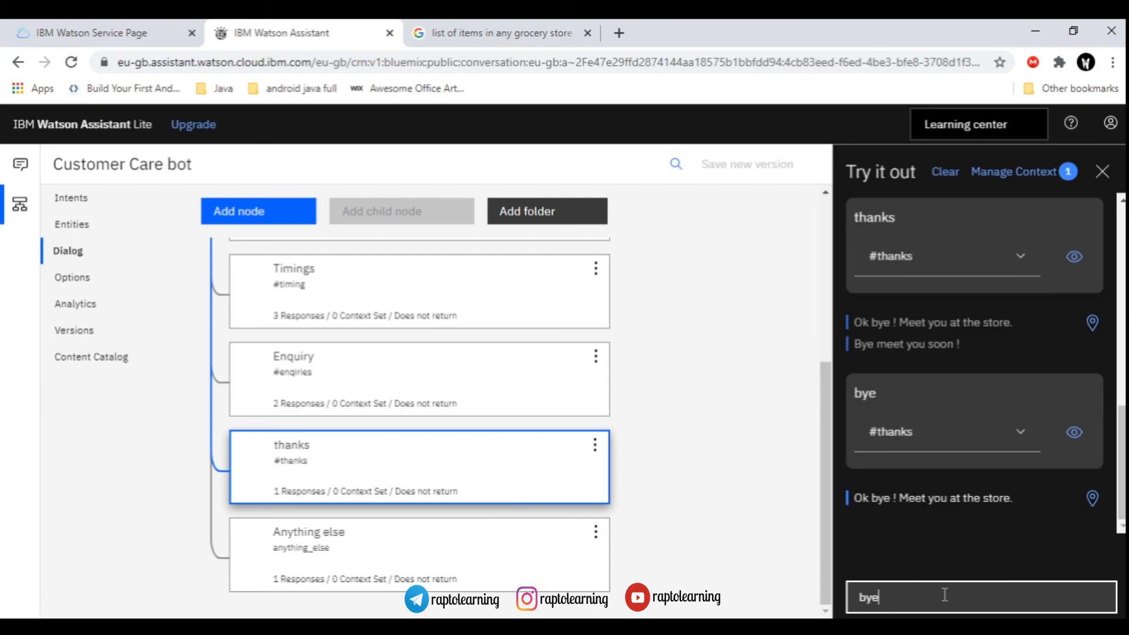
key("Return")
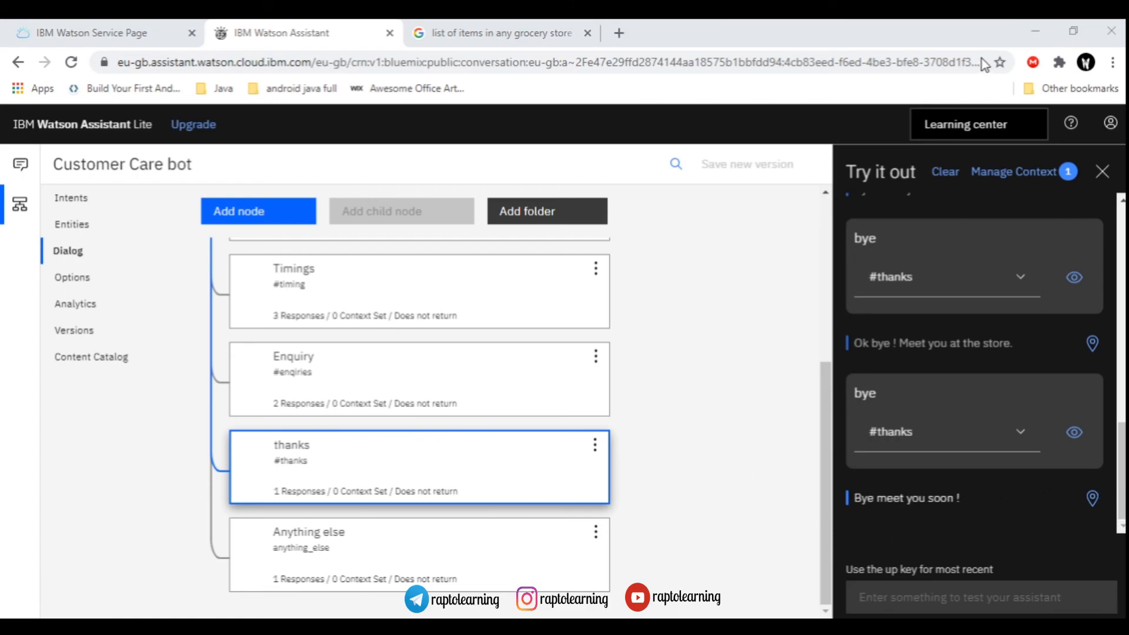
- Create a new assistant named "Customer Care Bot" with the preview link enabled
left_click(22, 166)
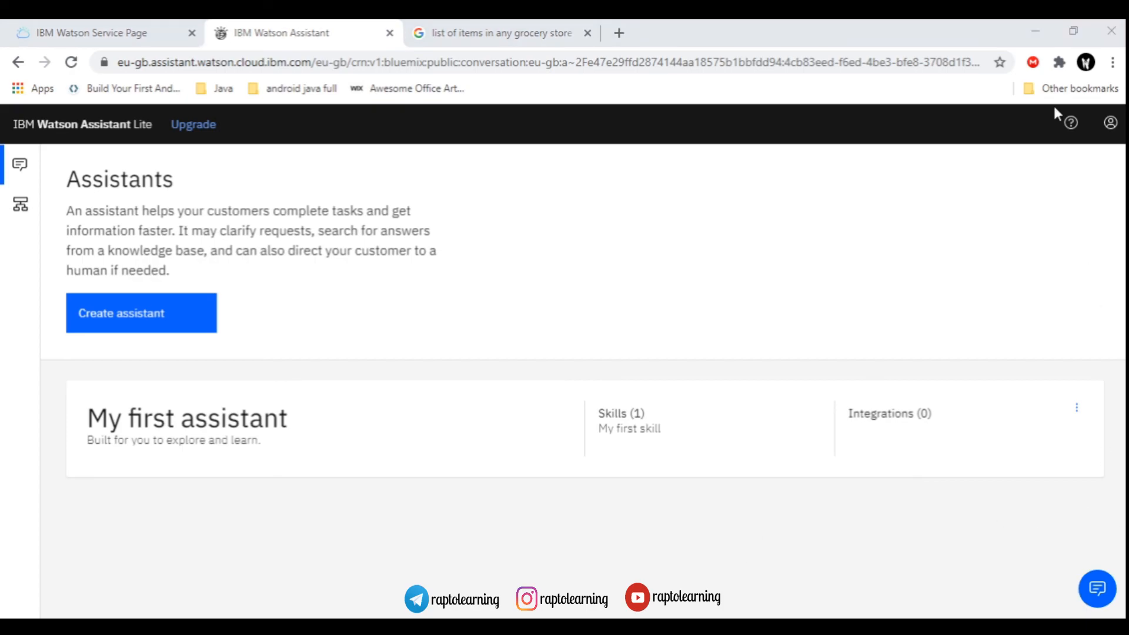
left_click(500, 322)
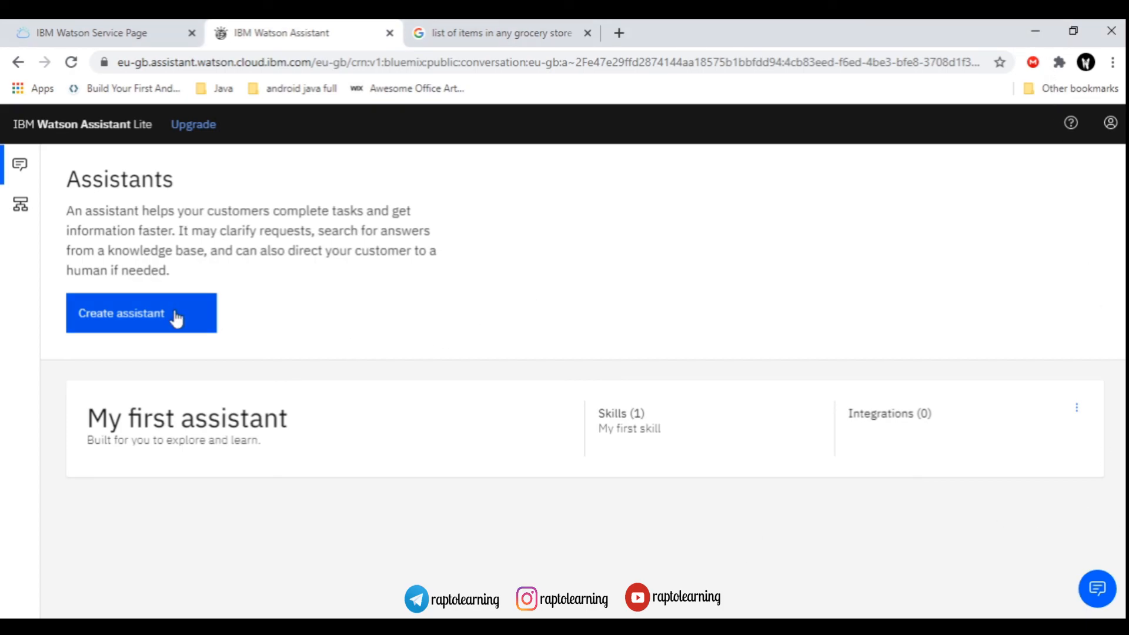
left_click(177, 319)
left_click(313, 330)
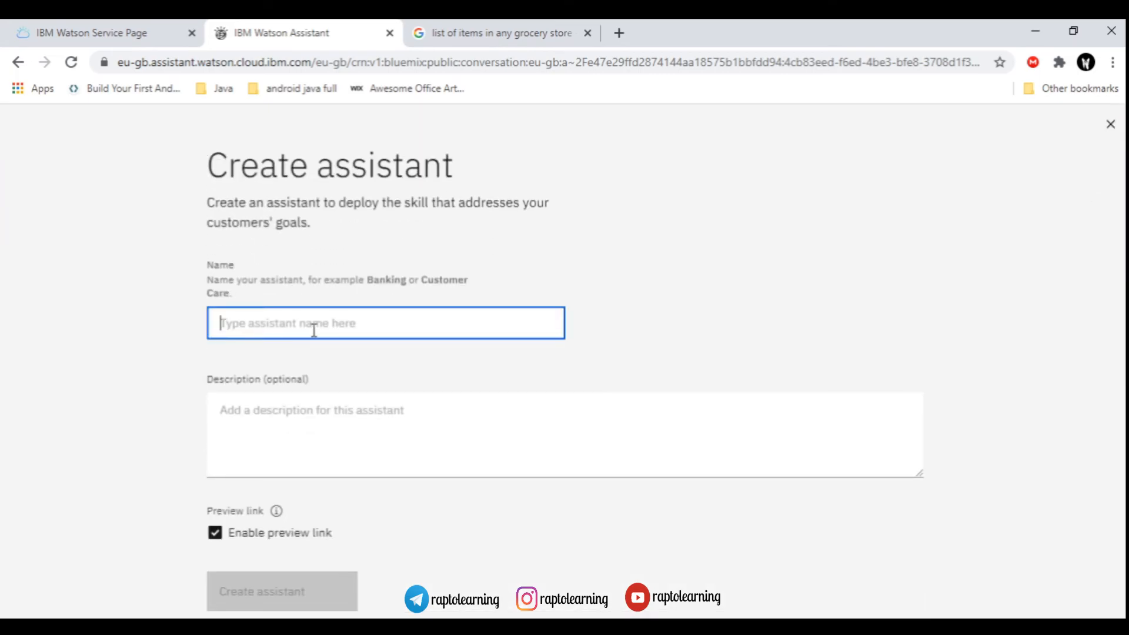
type("Cu")
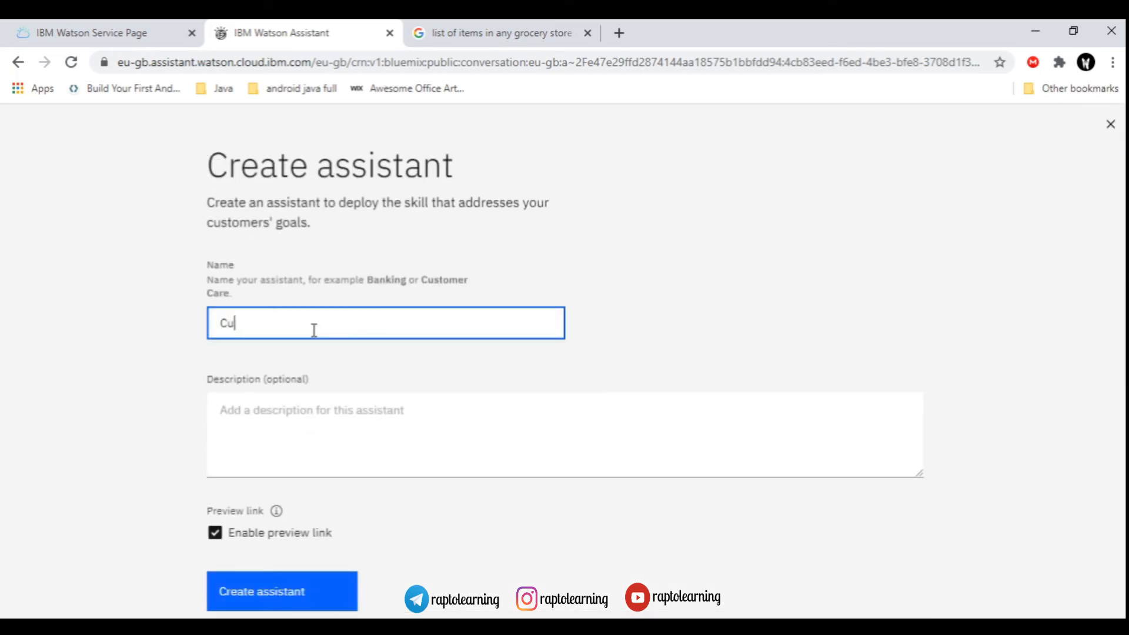
type("stomaer Ca")
type("re Bot")
left_click(275, 510)
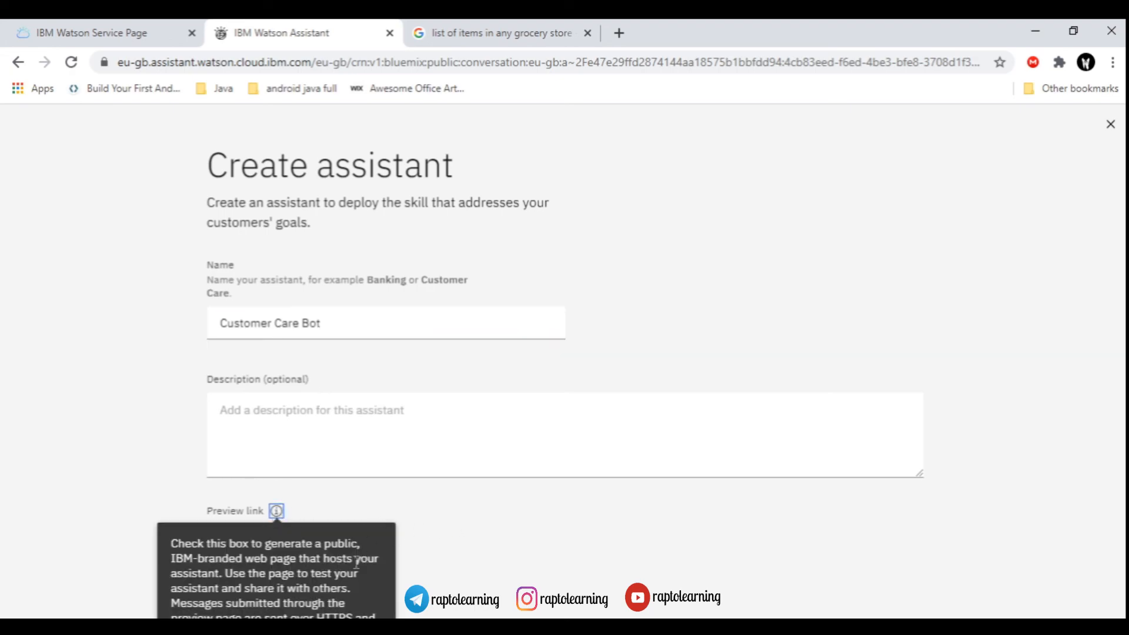
left_click(438, 541)
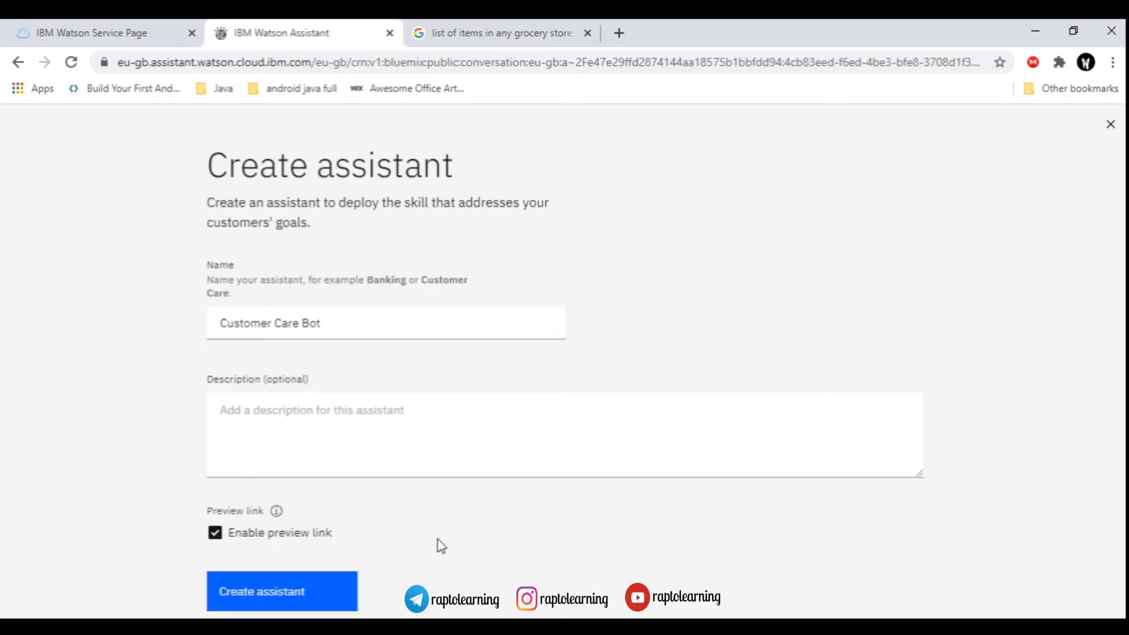
left_click(333, 595)
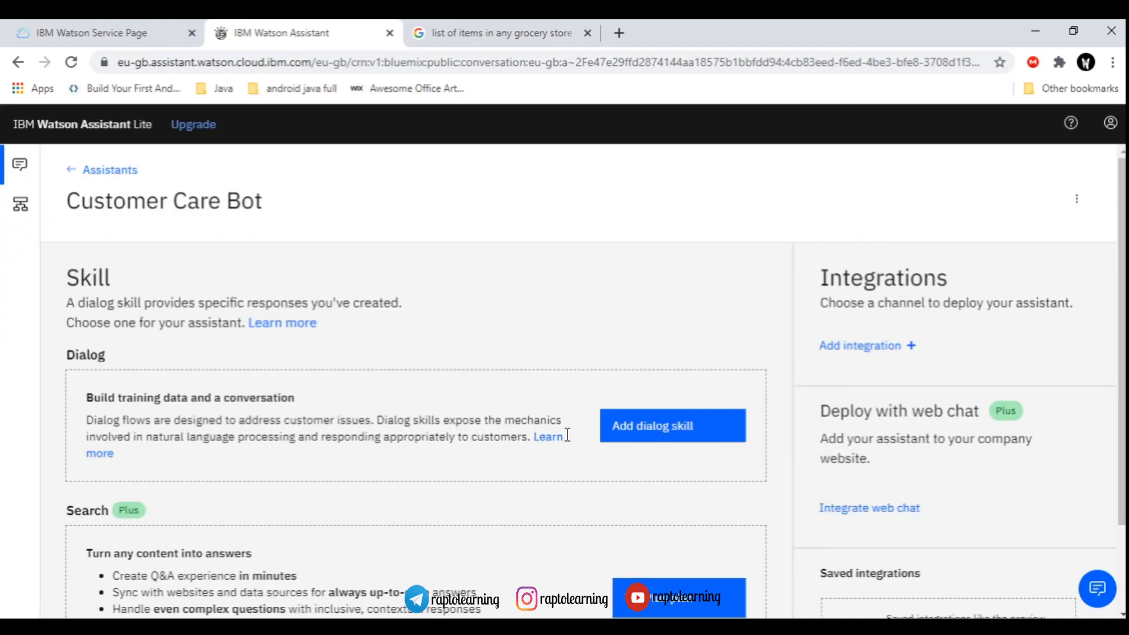
- Add the existing "Customer Care bot" dialog skill to the new assistant
left_click(620, 435)
scroll(632, 446, "down", 2)
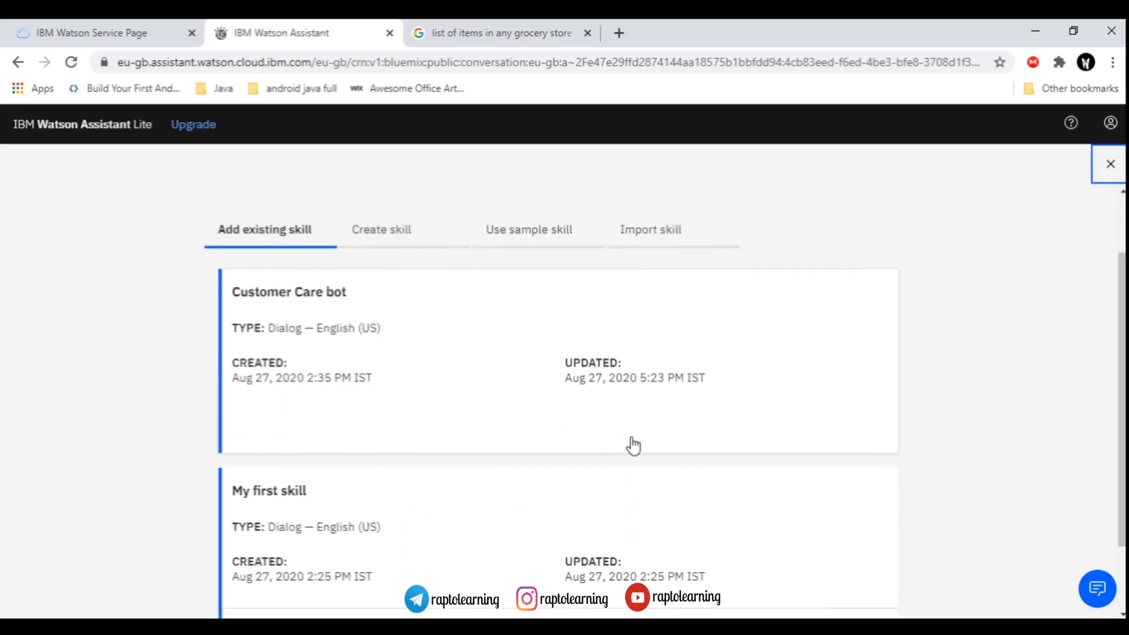
scroll(628, 445, "up", 2)
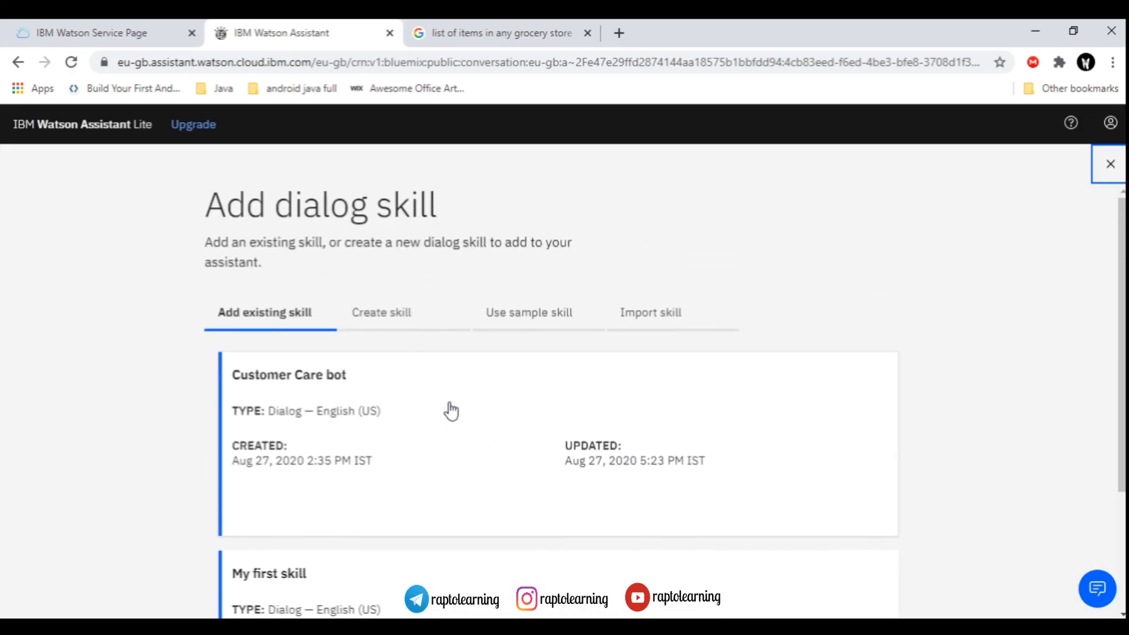
left_click(475, 431)
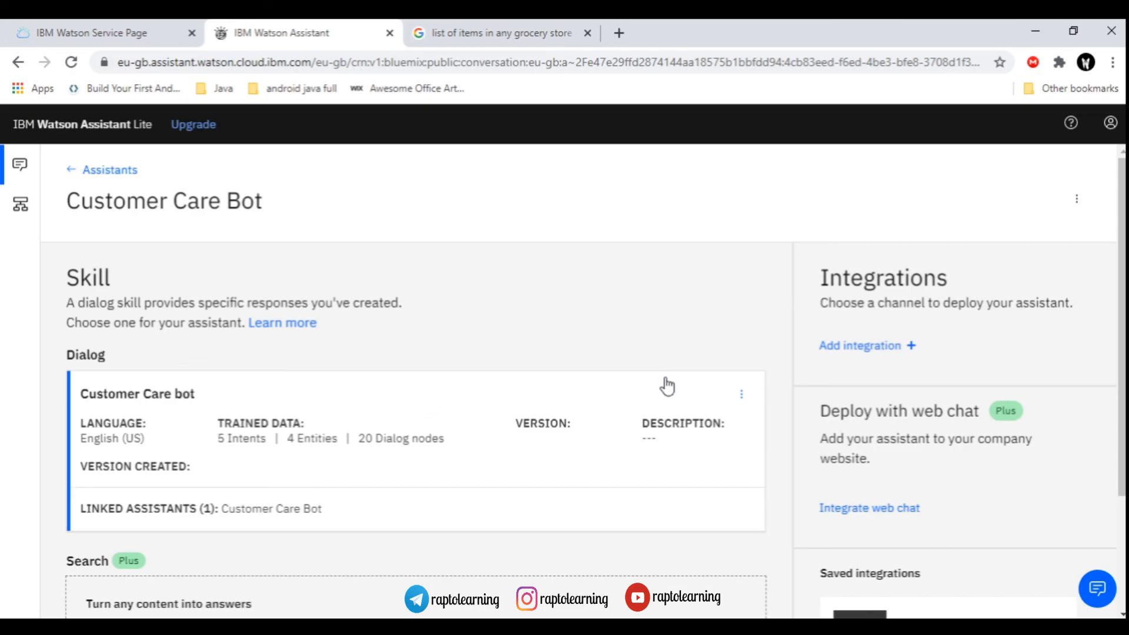
- Open the assistant's saved preview link integration and launch its public preview page in a new browser tab
scroll(765, 412, "down", 3)
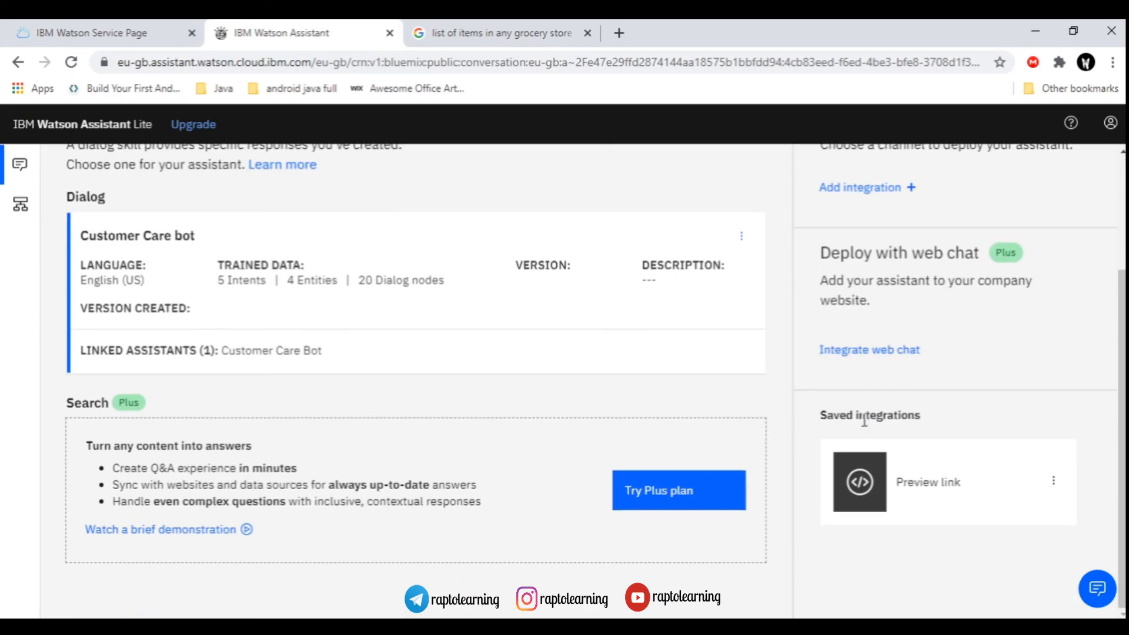
left_click(888, 486)
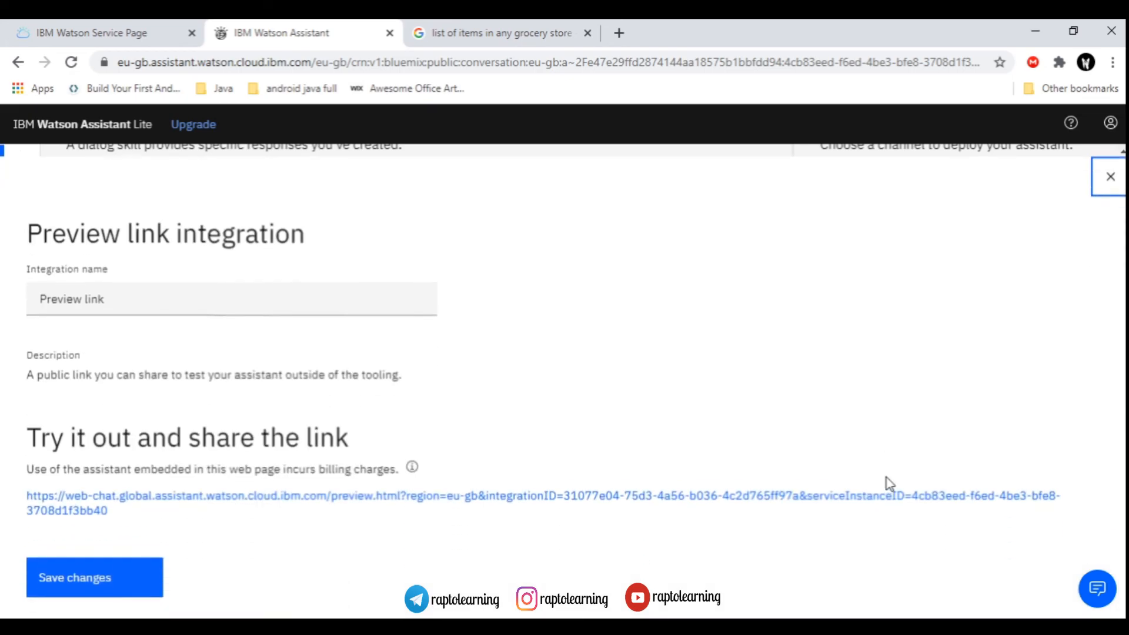
left_click(416, 486)
left_click(462, 26)
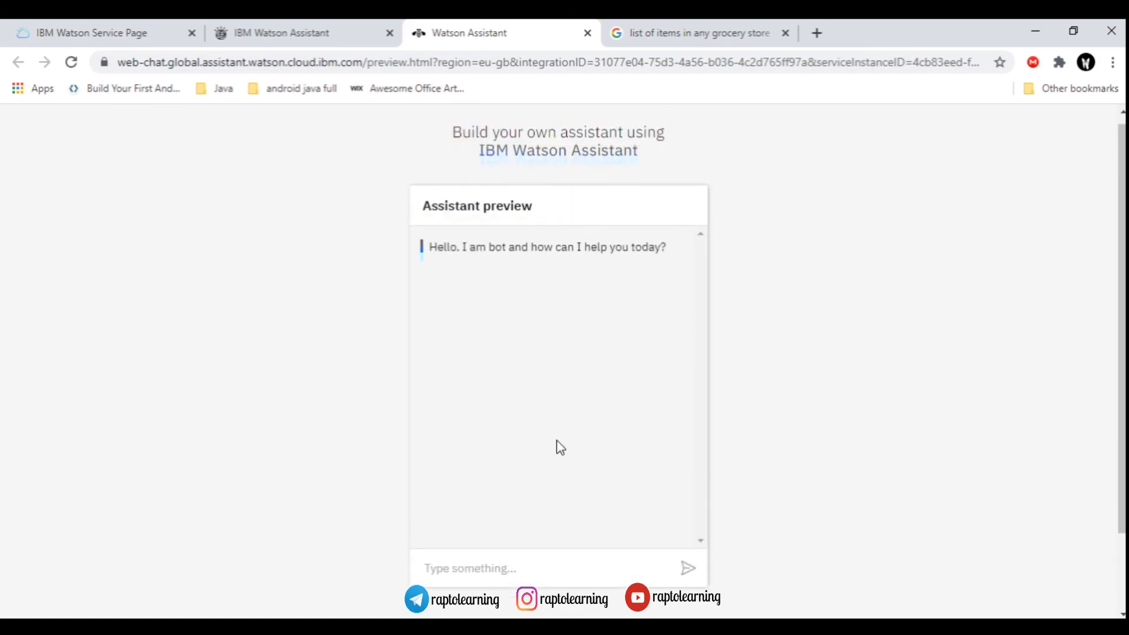
- Test the assistant preview with the messages "hi" and "list", viewing the whole reply to the list request
left_click(520, 575)
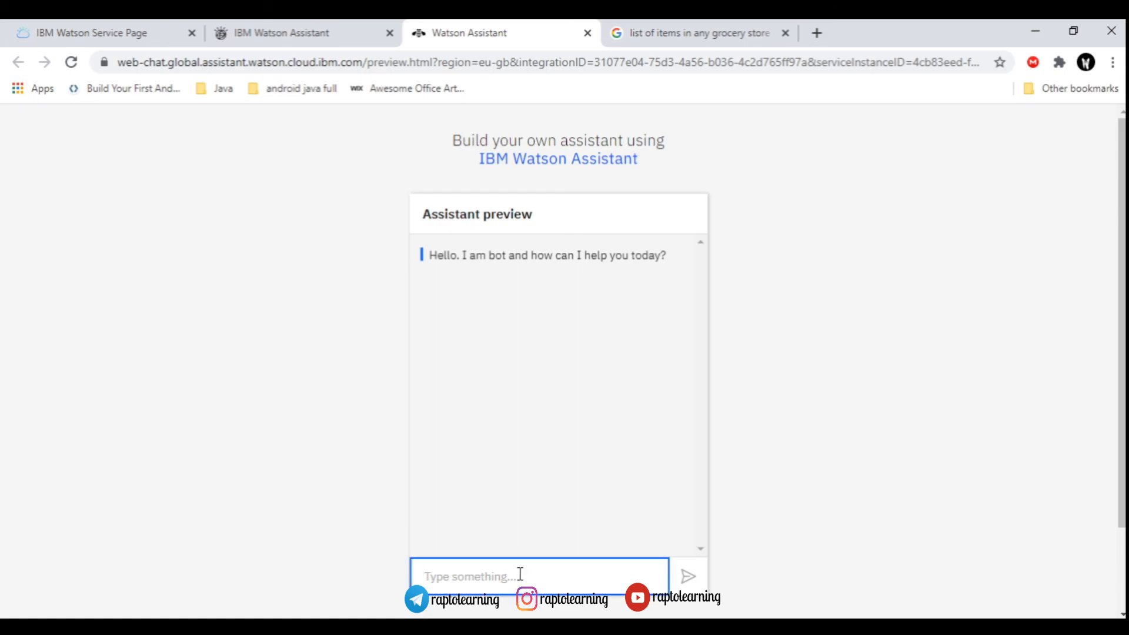
type("hi")
key("Return")
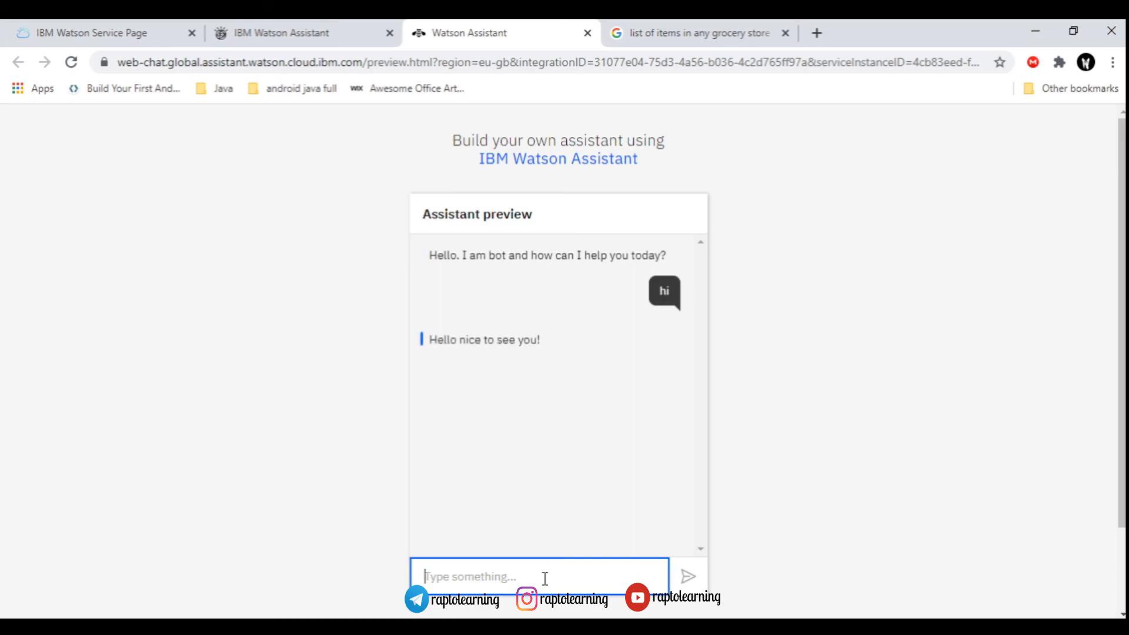
type("u")
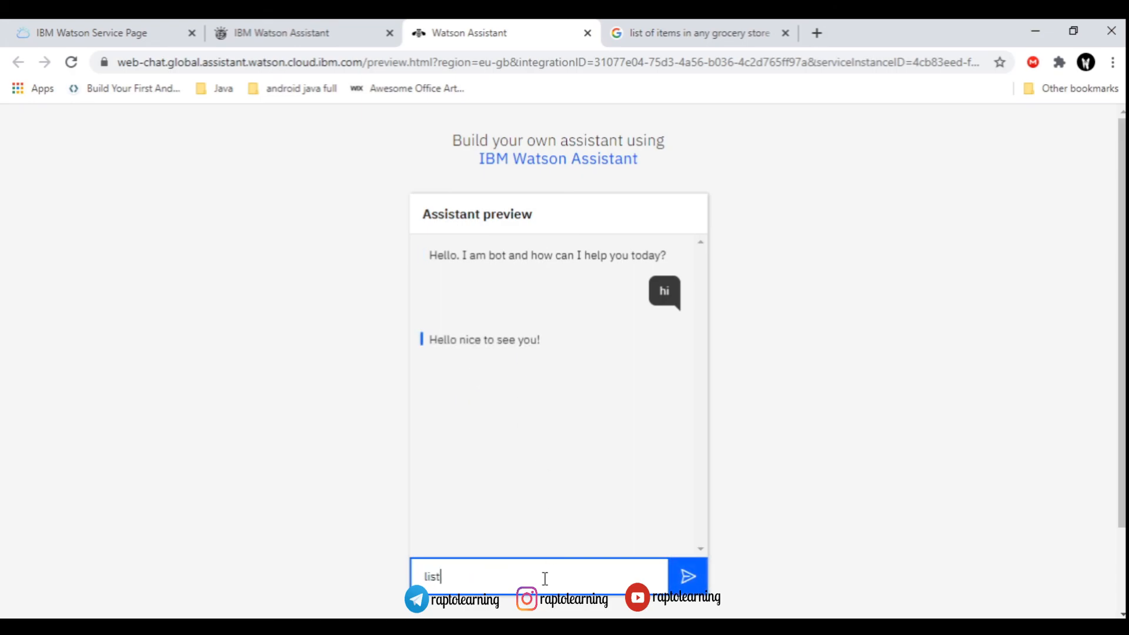
key("Return")
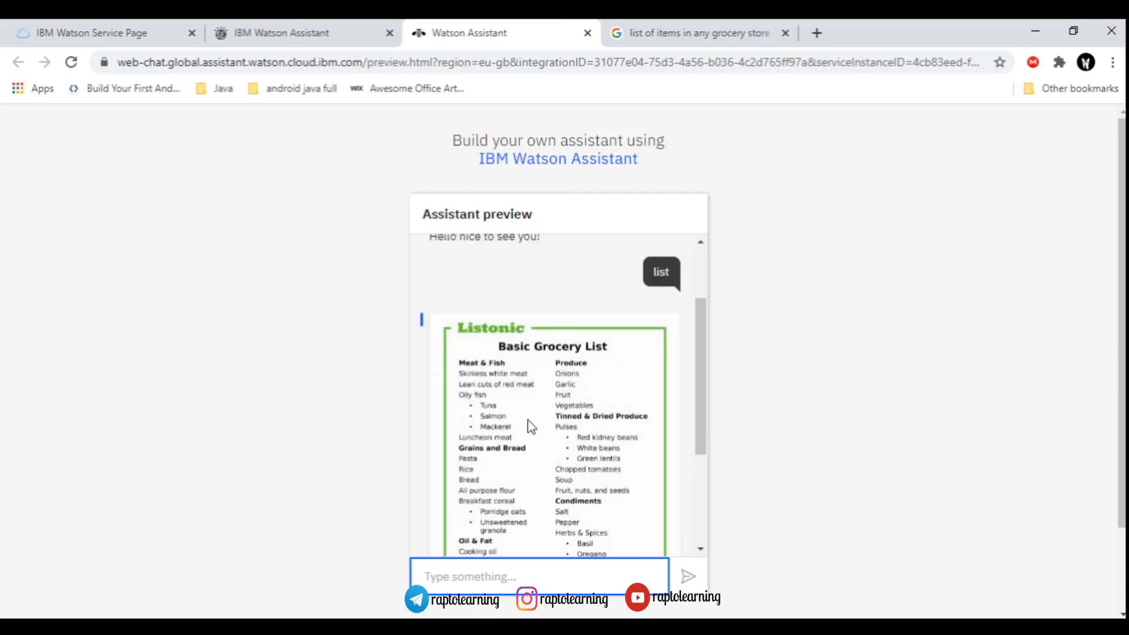
scroll(520, 448, "down", 2)
scroll(515, 489, "up", 2)
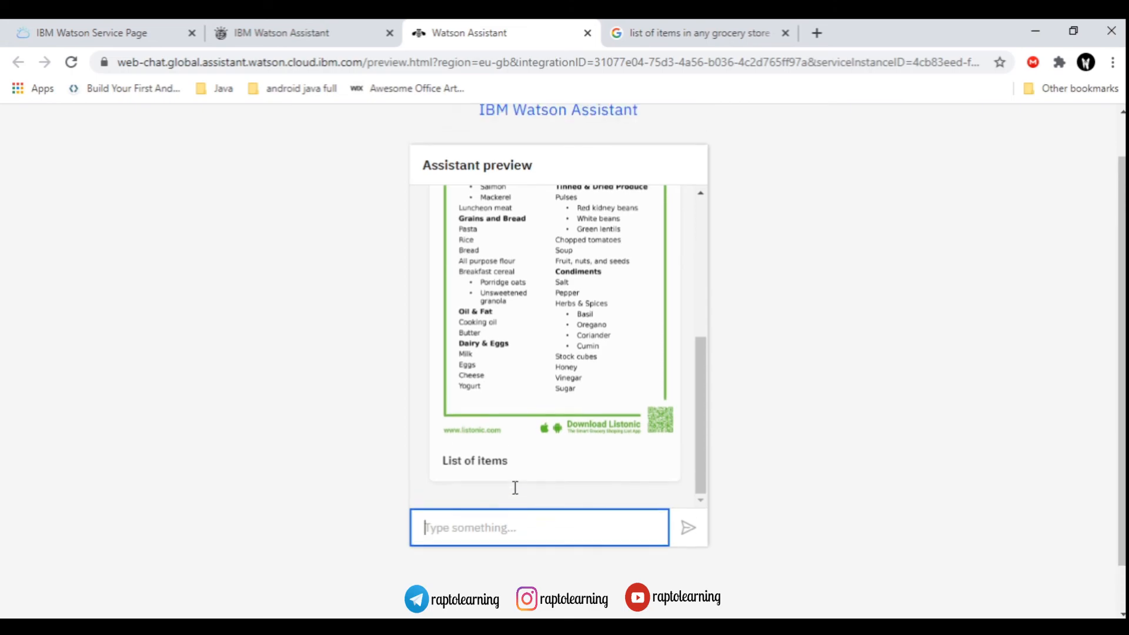
- Ask the assistant preview for the store locations with "location", followed by "pune location"
type("location")
key("Return")
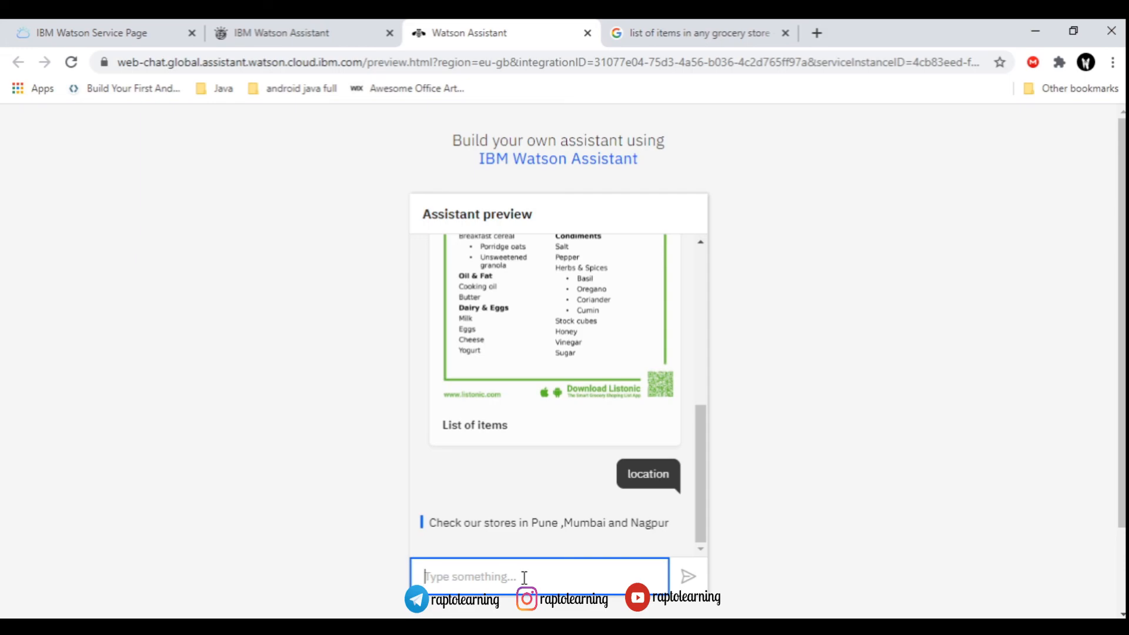
type("pune")
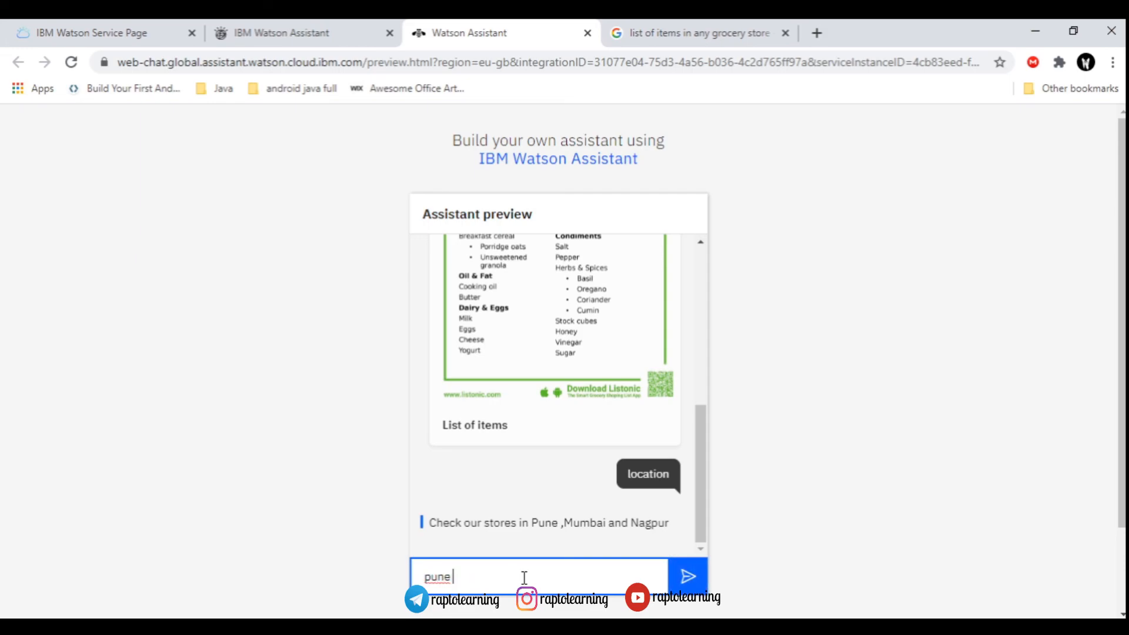
type(" location")
key("Return")
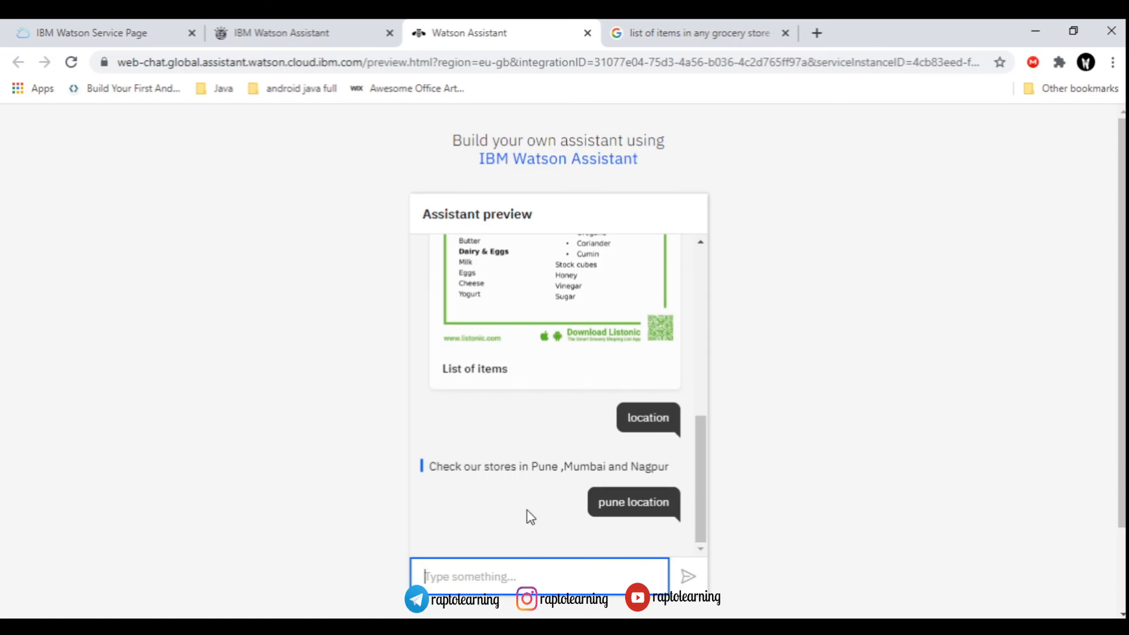
scroll(570, 522, "down", 2)
scroll(560, 515, "up", 2)
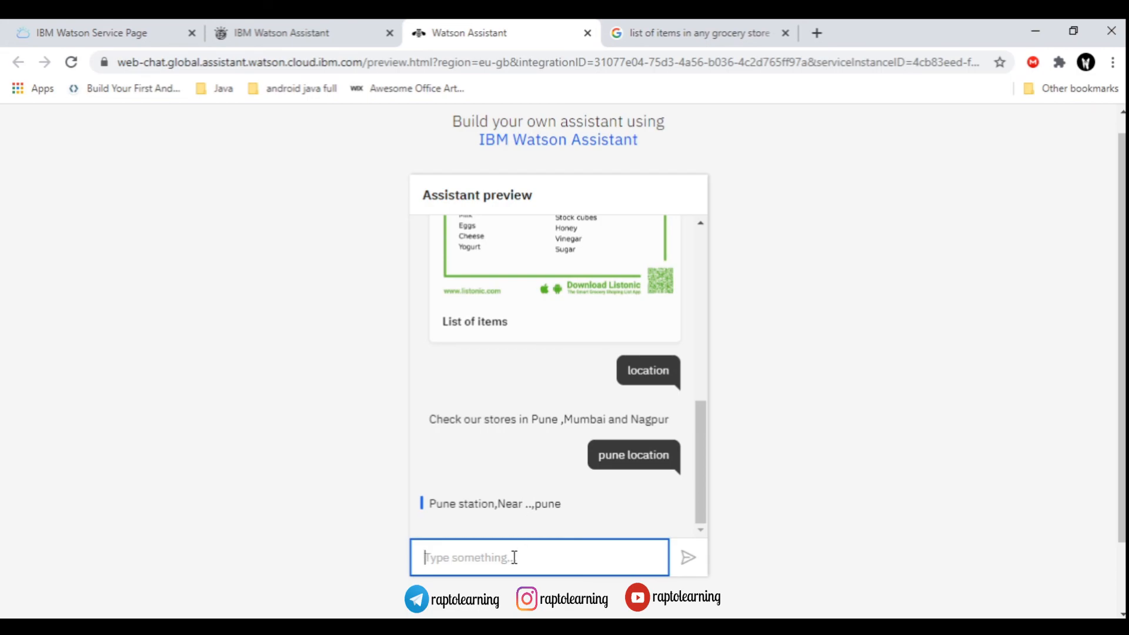
- Send "thanks" in the assistant preview to test the farewell response
type("thanks")
key("Return")
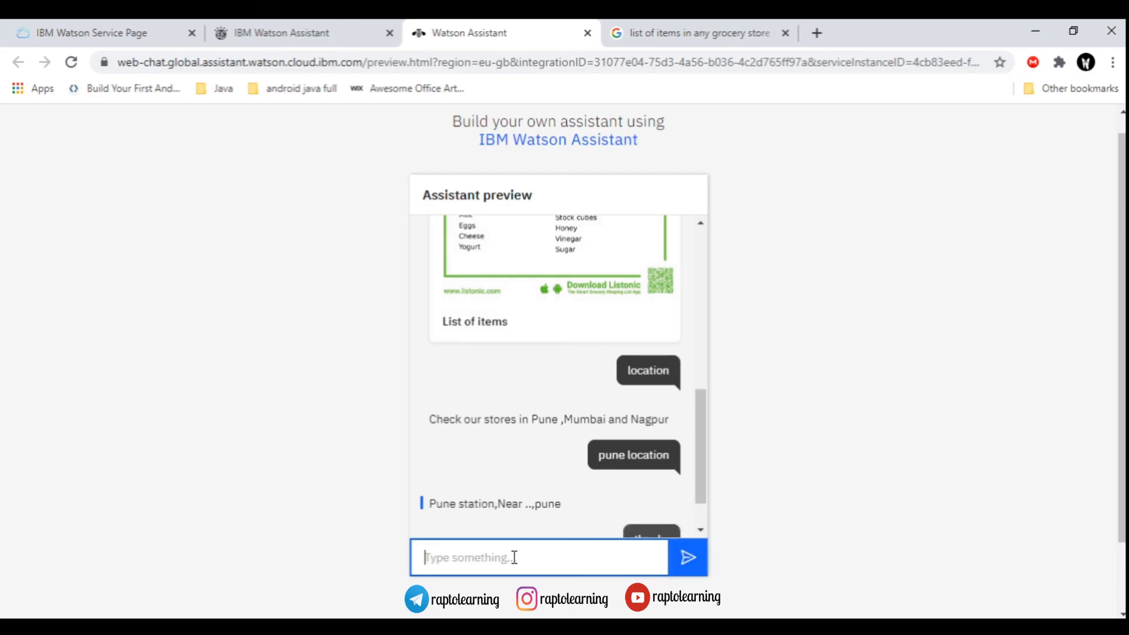
scroll(580, 451, "down", 2)
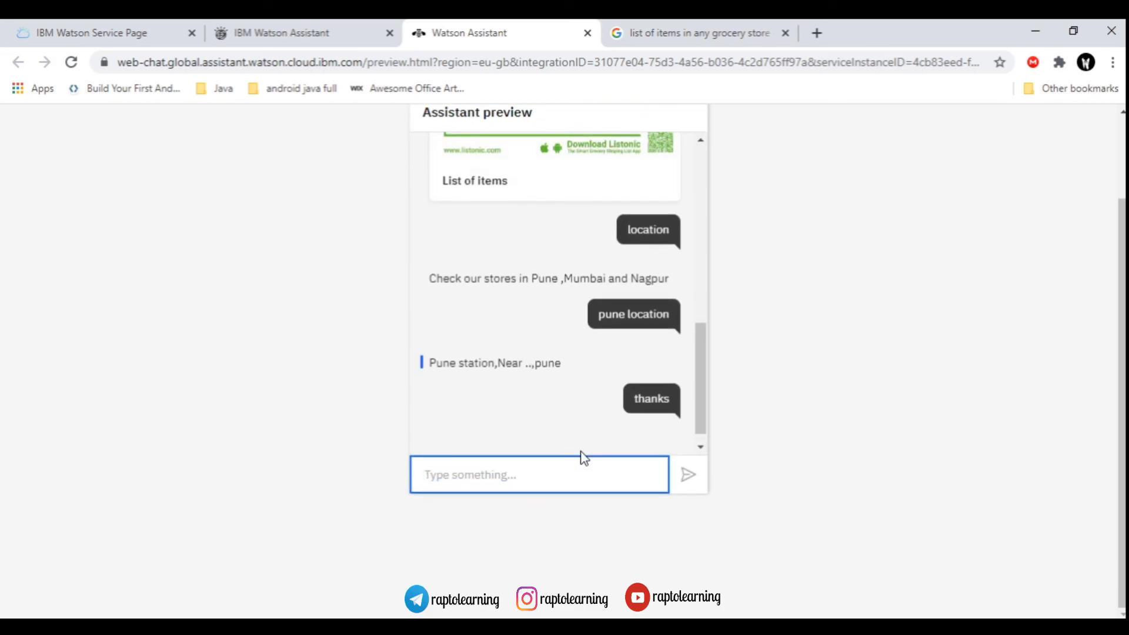
scroll(844, 503, "up", 2)
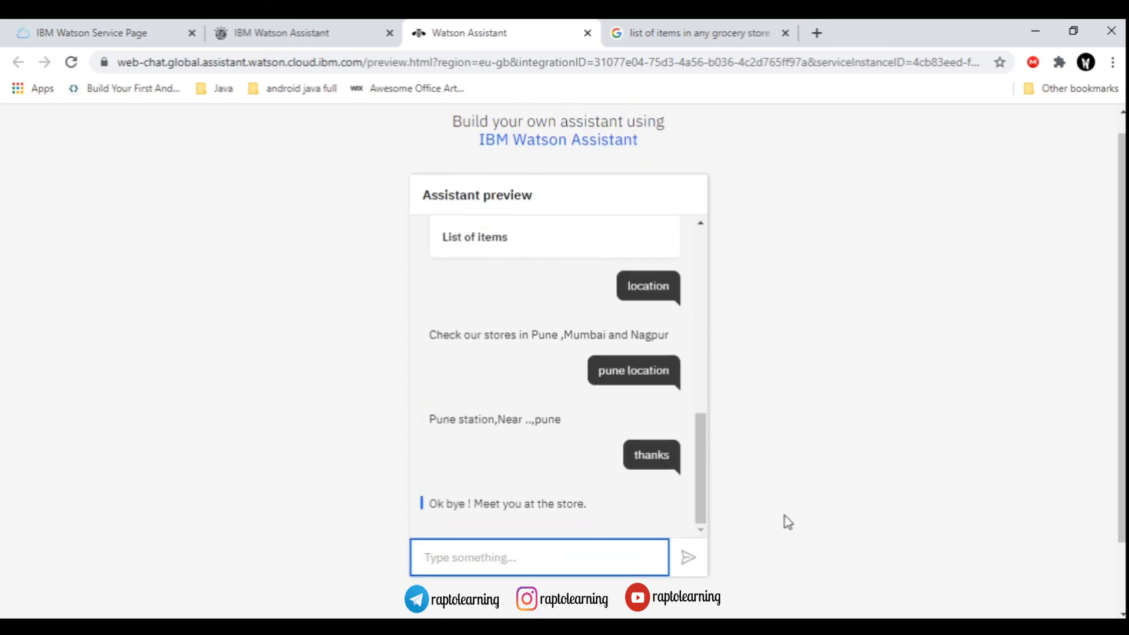